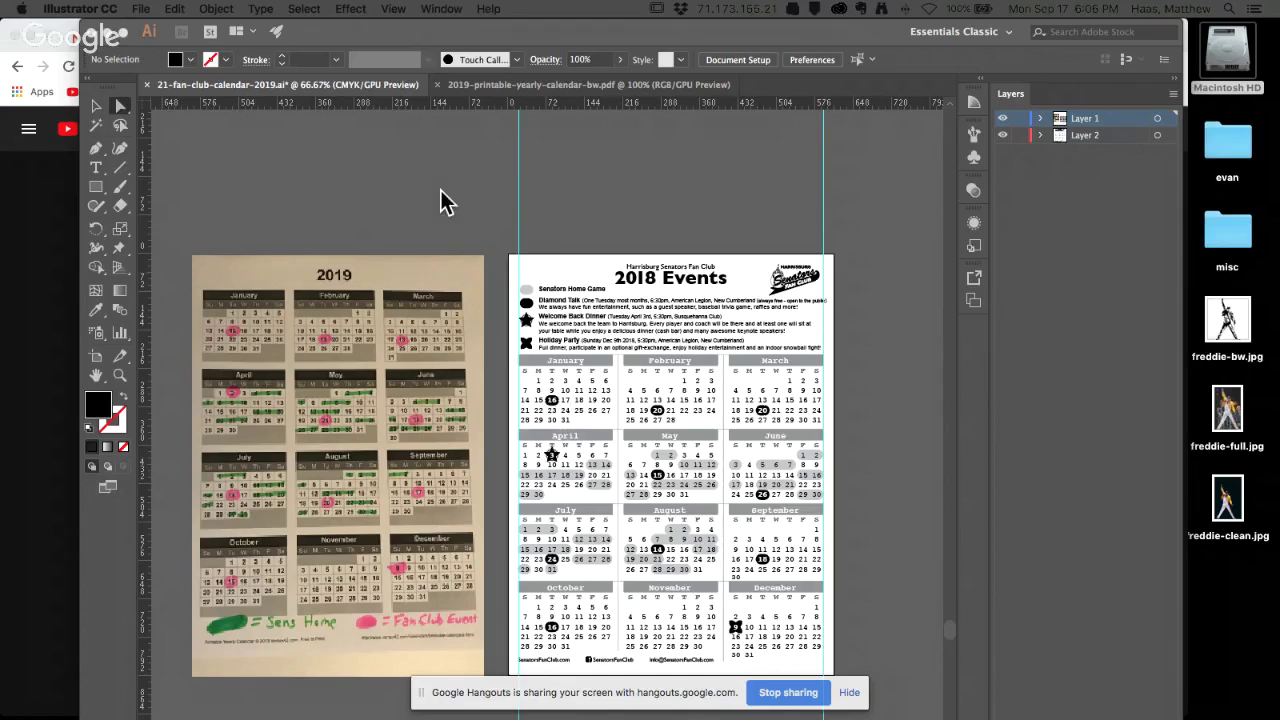
Widen the workspace window, close the floating Libraries and Color panels, and dock the Character panel beside Layers
{"action": "scroll", "coordinate": [445, 212], "scroll_direction": "down", "scroll_amount": 3}
{"action": "scroll", "coordinate": [444, 205], "scroll_direction": "down", "scroll_amount": 6}
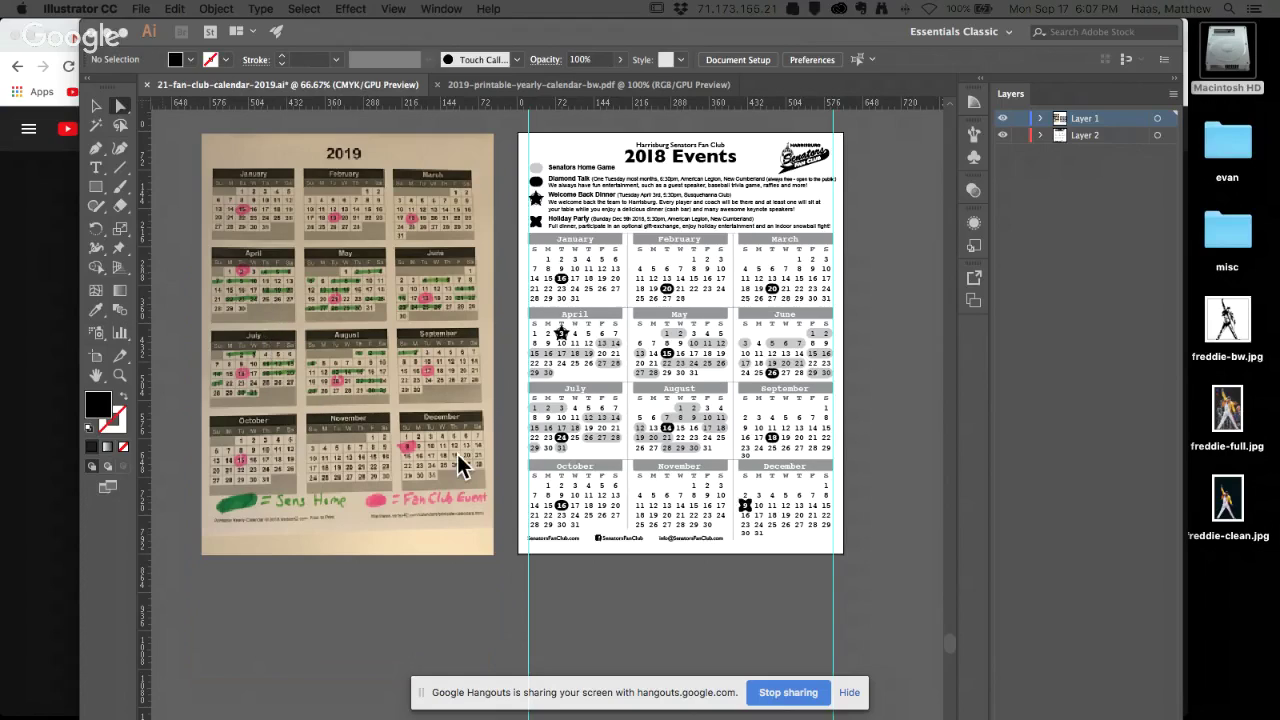
{"action": "left_click", "coordinate": [505, 357]}
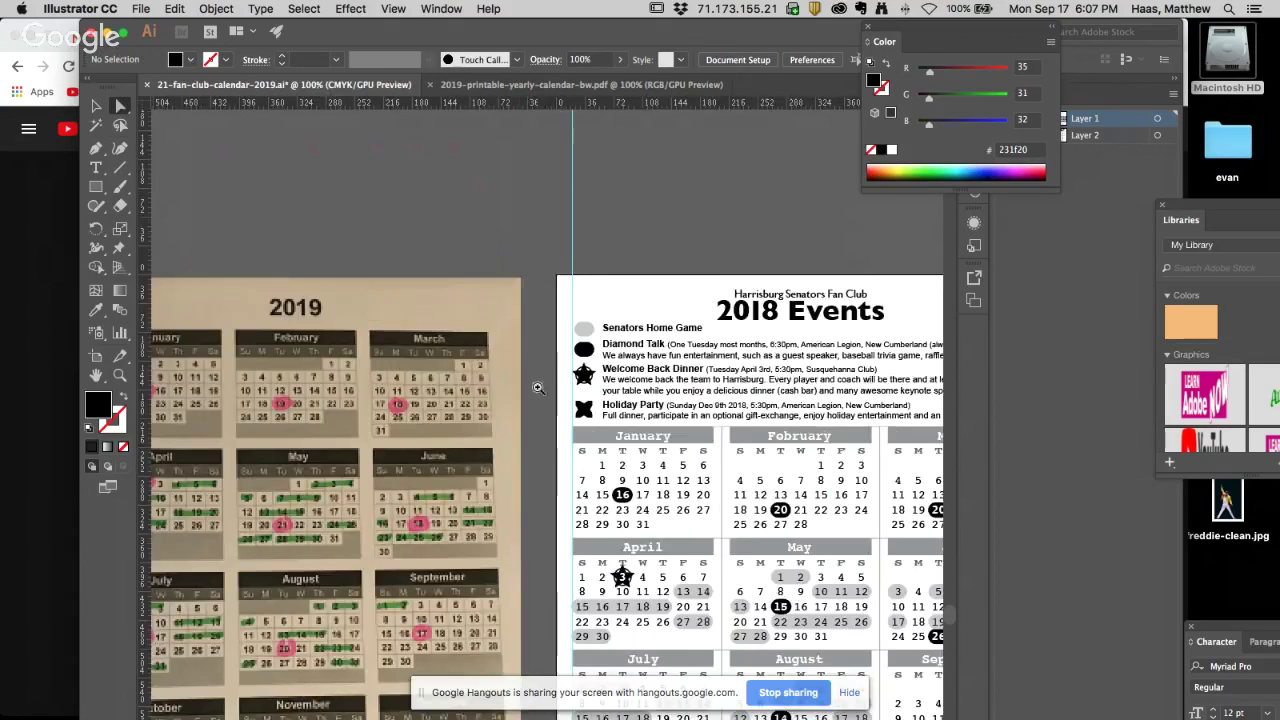
{"action": "scroll", "coordinate": [538, 388], "scroll_direction": "down", "scroll_amount": 4}
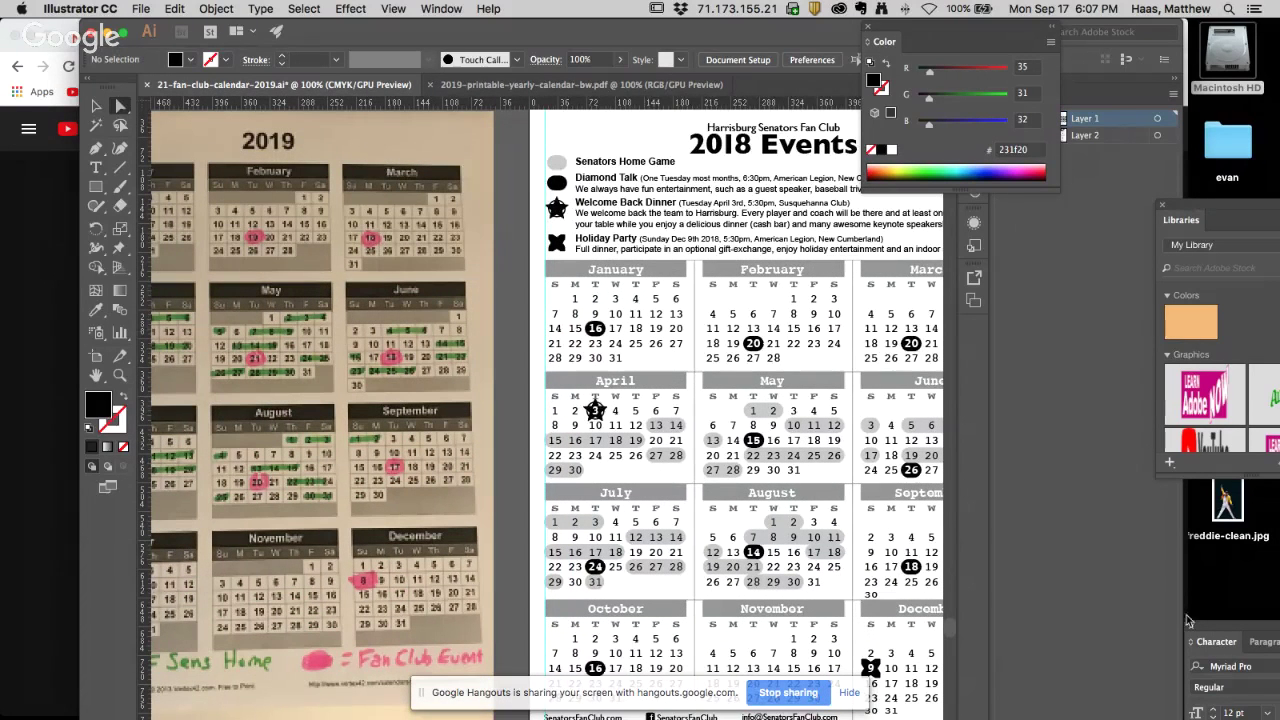
{"action": "double_click", "coordinate": [1183, 173]}
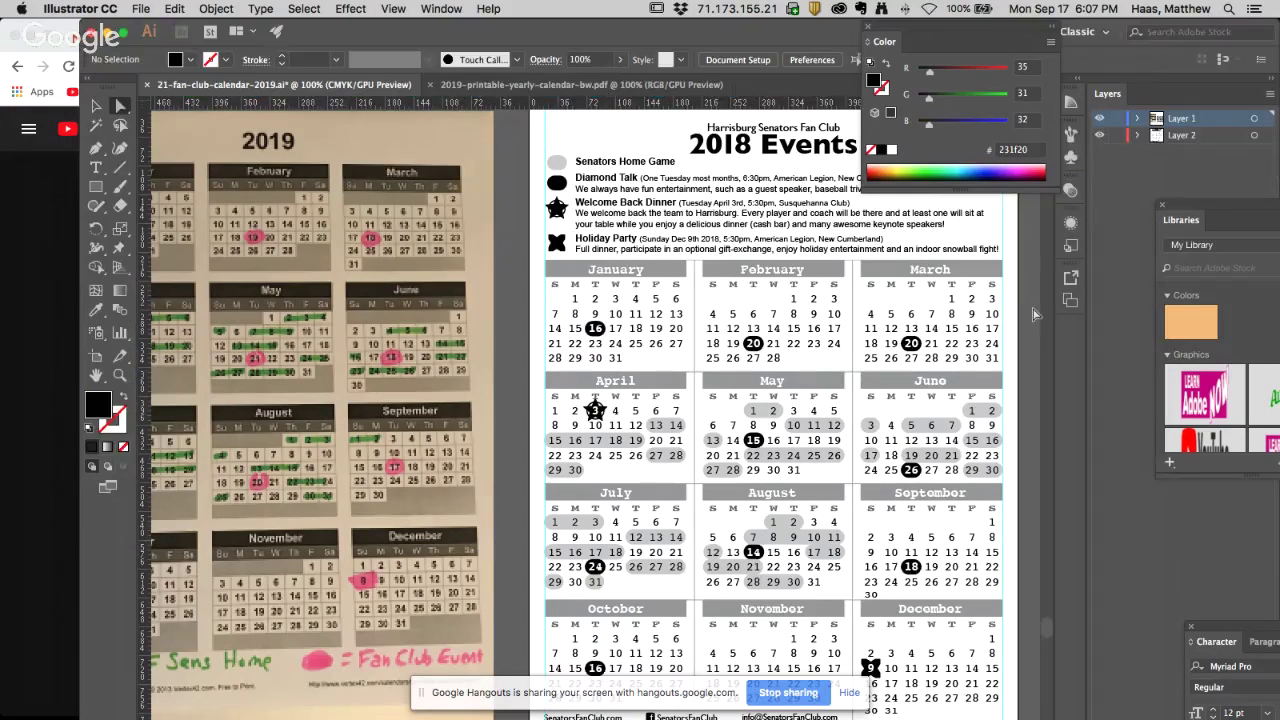
{"action": "left_click_drag", "start_coordinate": [1184, 207], "coordinate": [970, 313]}
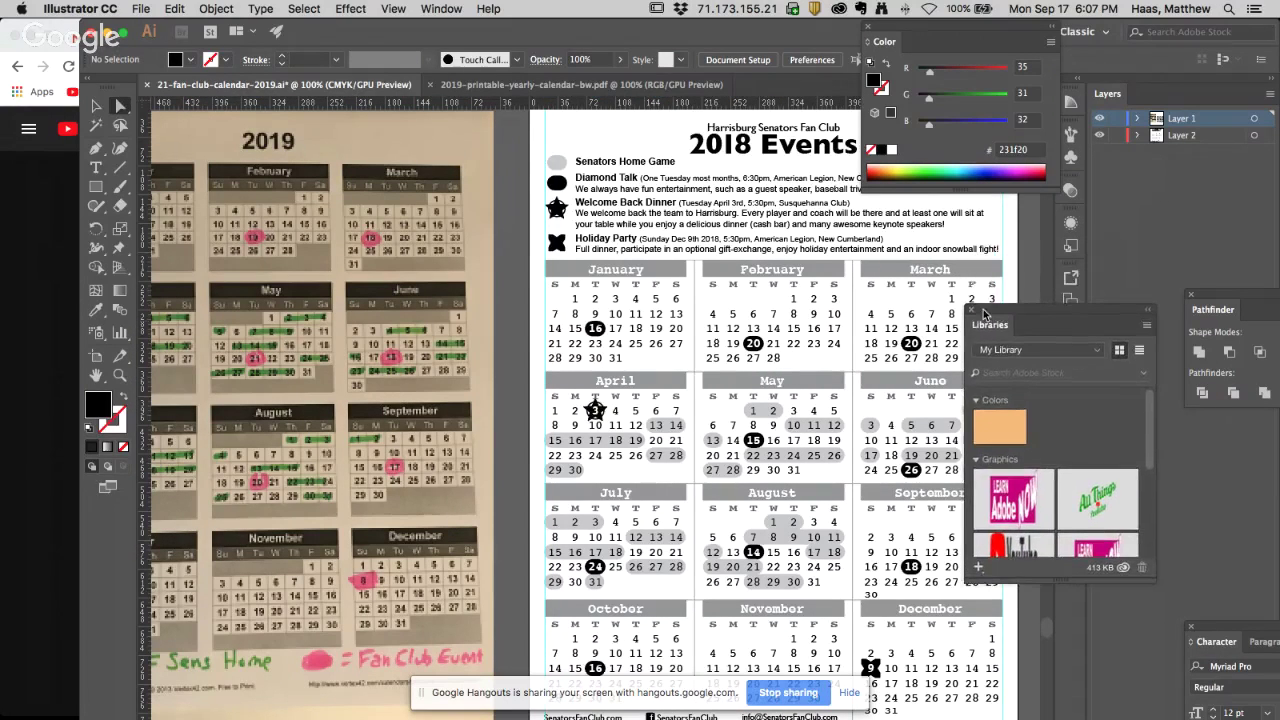
{"action": "left_click", "coordinate": [970, 312]}
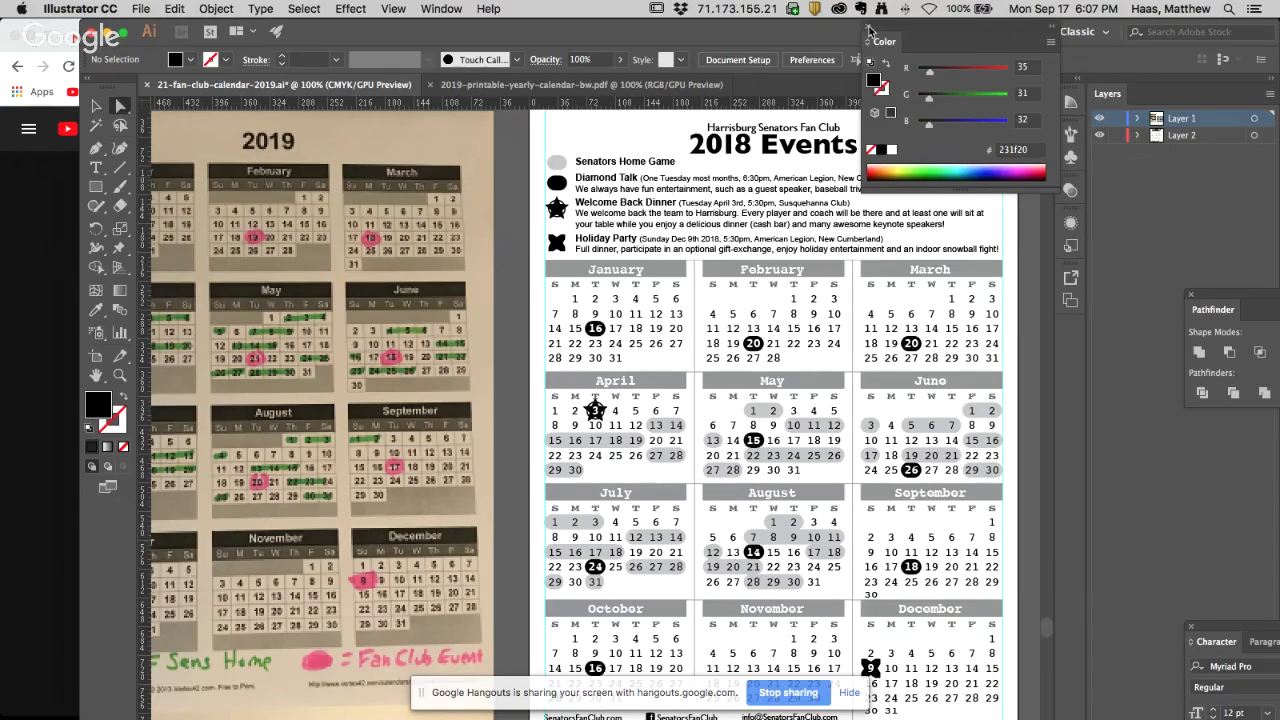
{"action": "left_click", "coordinate": [868, 27]}
{"action": "left_click_drag", "start_coordinate": [1216, 641], "coordinate": [1088, 200]}
Examine the 2018 Events calendar layout, checking the text object behind the dates in January
{"action": "scroll", "coordinate": [485, 340], "scroll_direction": "right", "scroll_amount": 5}
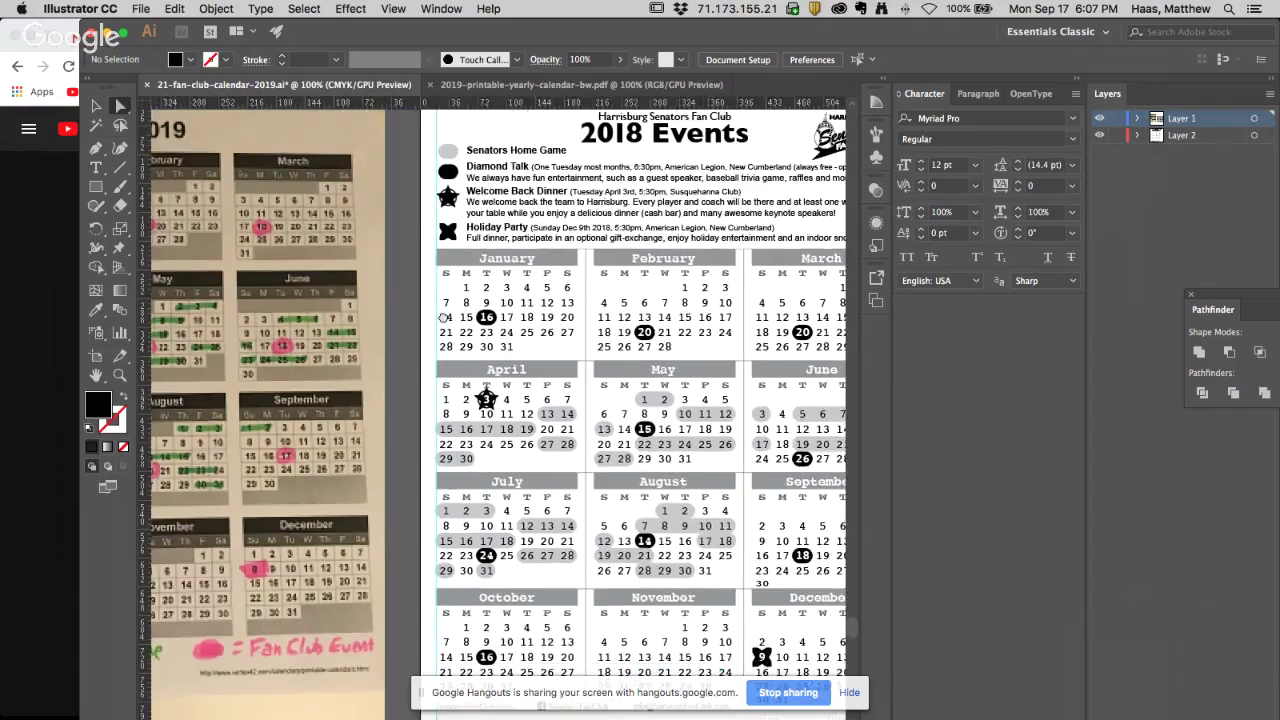
{"action": "left_click", "coordinate": [410, 288]}
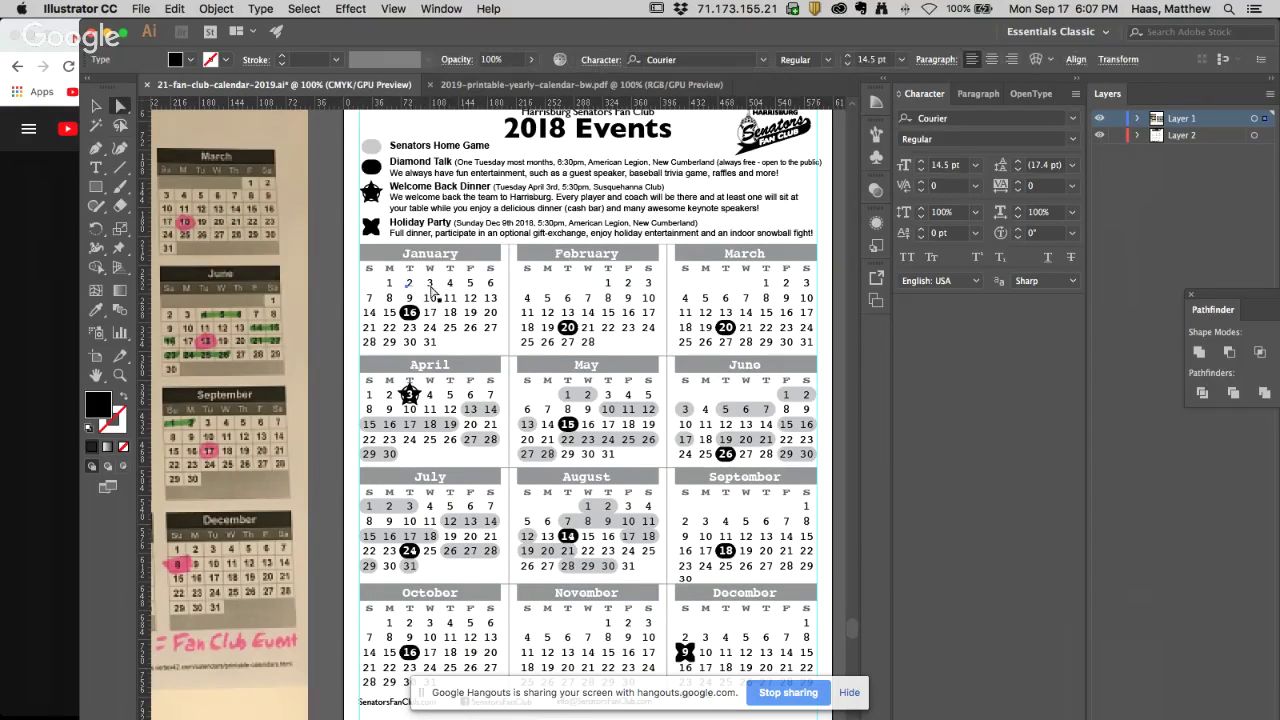
{"action": "left_click", "coordinate": [352, 298]}
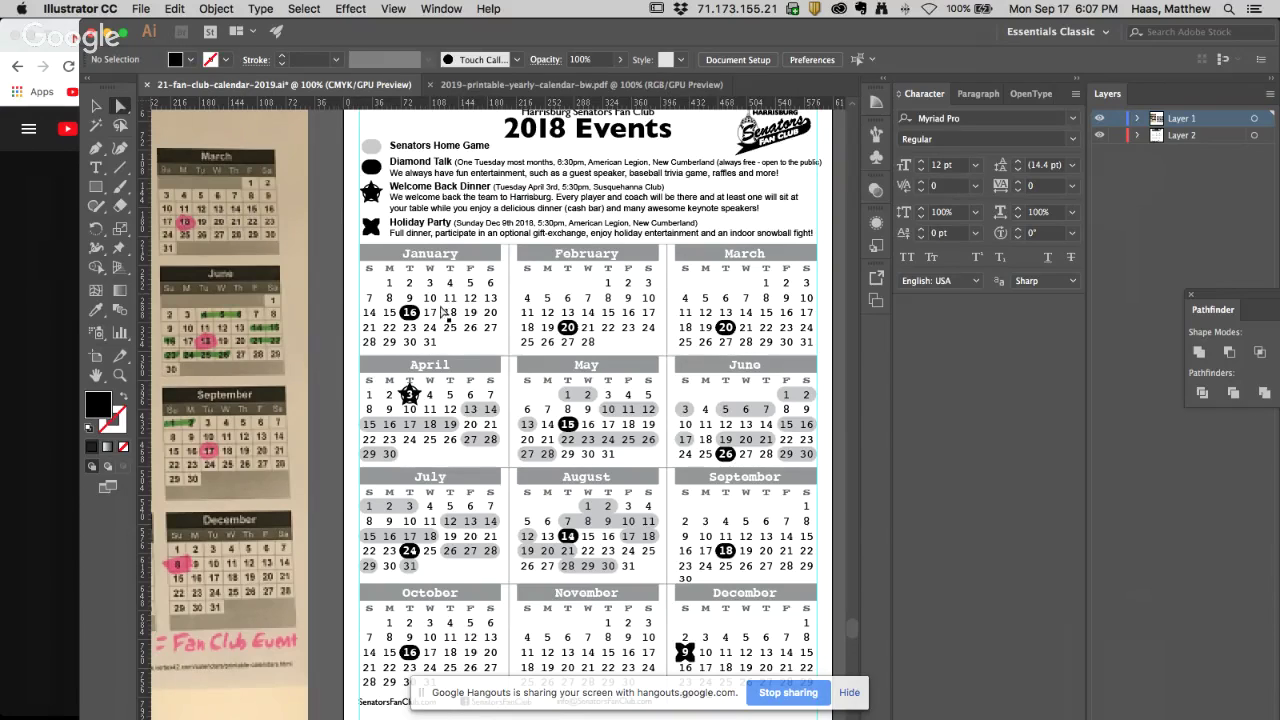
{"action": "scroll", "coordinate": [528, 230], "scroll_direction": "up", "scroll_amount": 1}
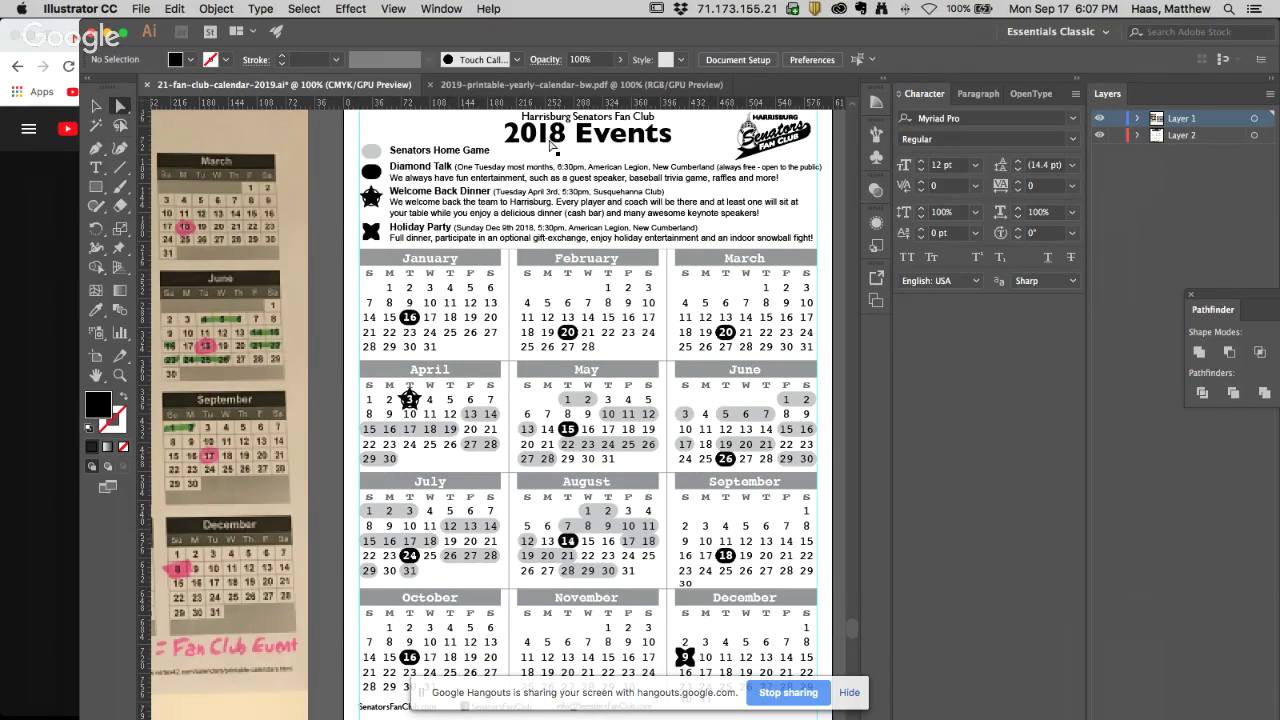
{"action": "scroll", "coordinate": [413, 317], "scroll_direction": "left", "scroll_amount": 5}
{"action": "scroll", "coordinate": [413, 317], "scroll_direction": "right", "scroll_amount": 7}
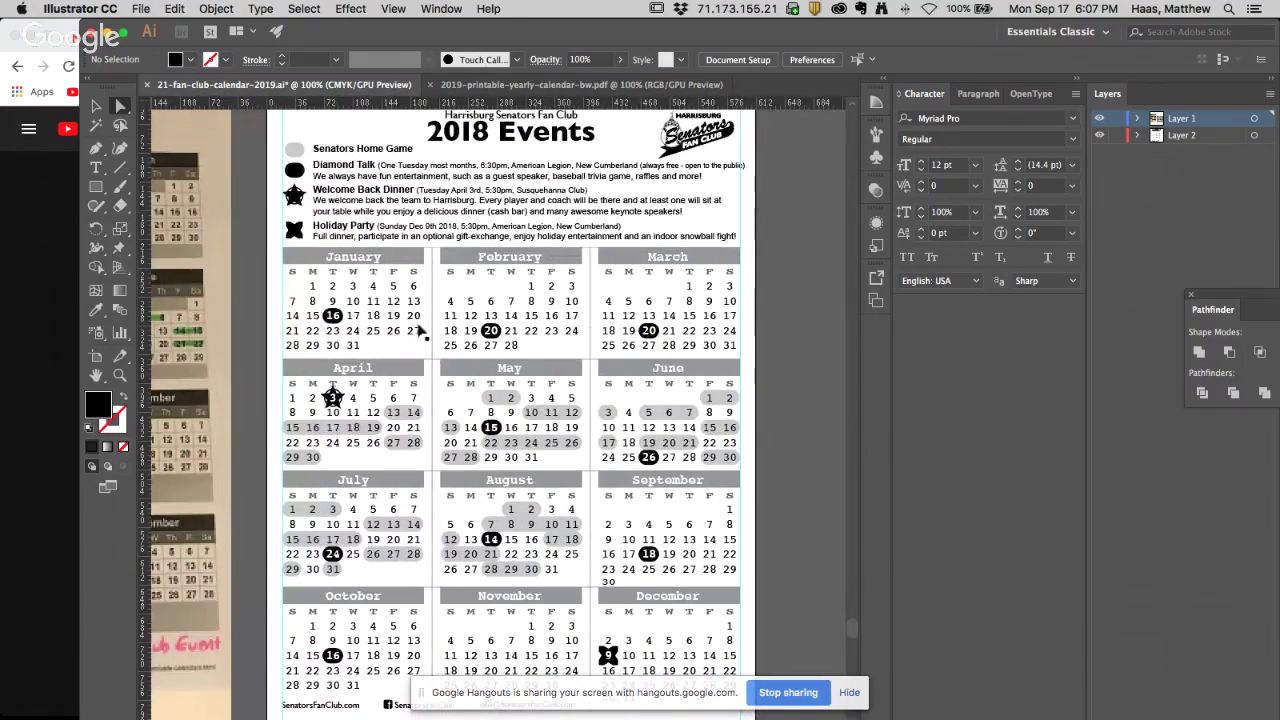
Switch to Chrome and search Google for "free printable calendars" in a new tab
{"action": "key", "text": "super+Tab"}
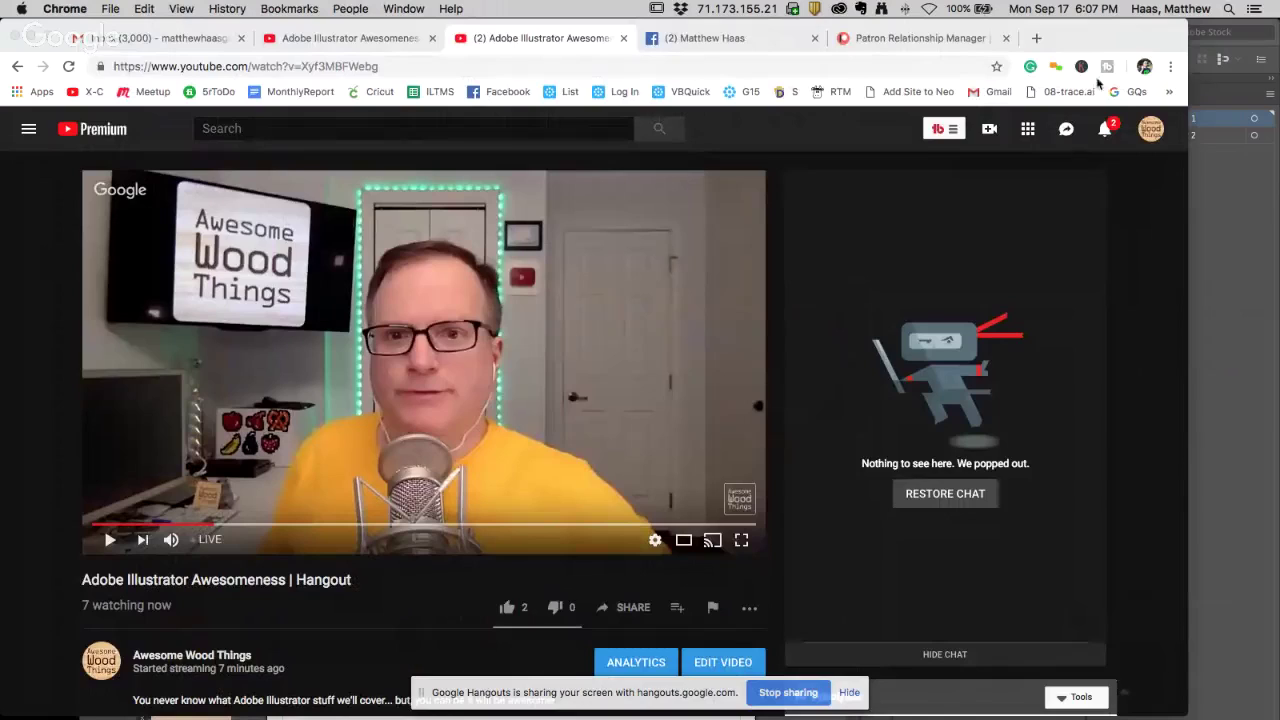
{"action": "left_click", "coordinate": [1036, 40]}
{"action": "type", "text": "free "}
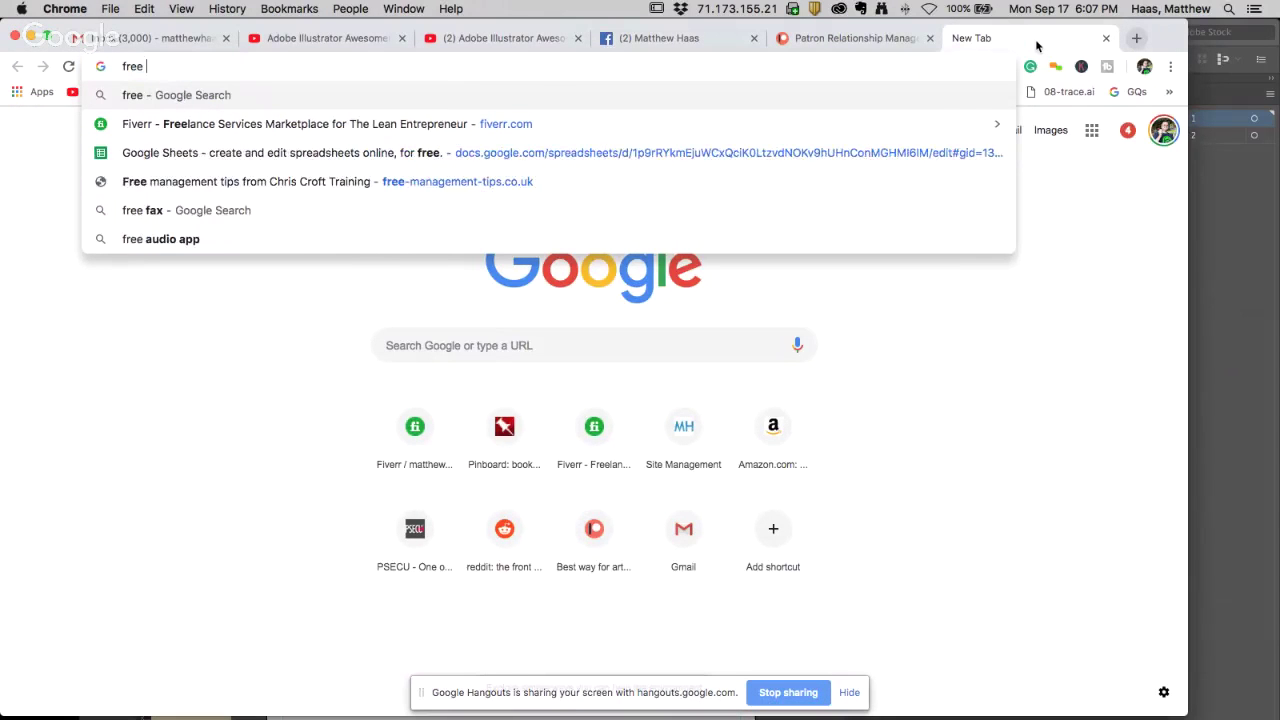
{"action": "type", "text": "printable c"}
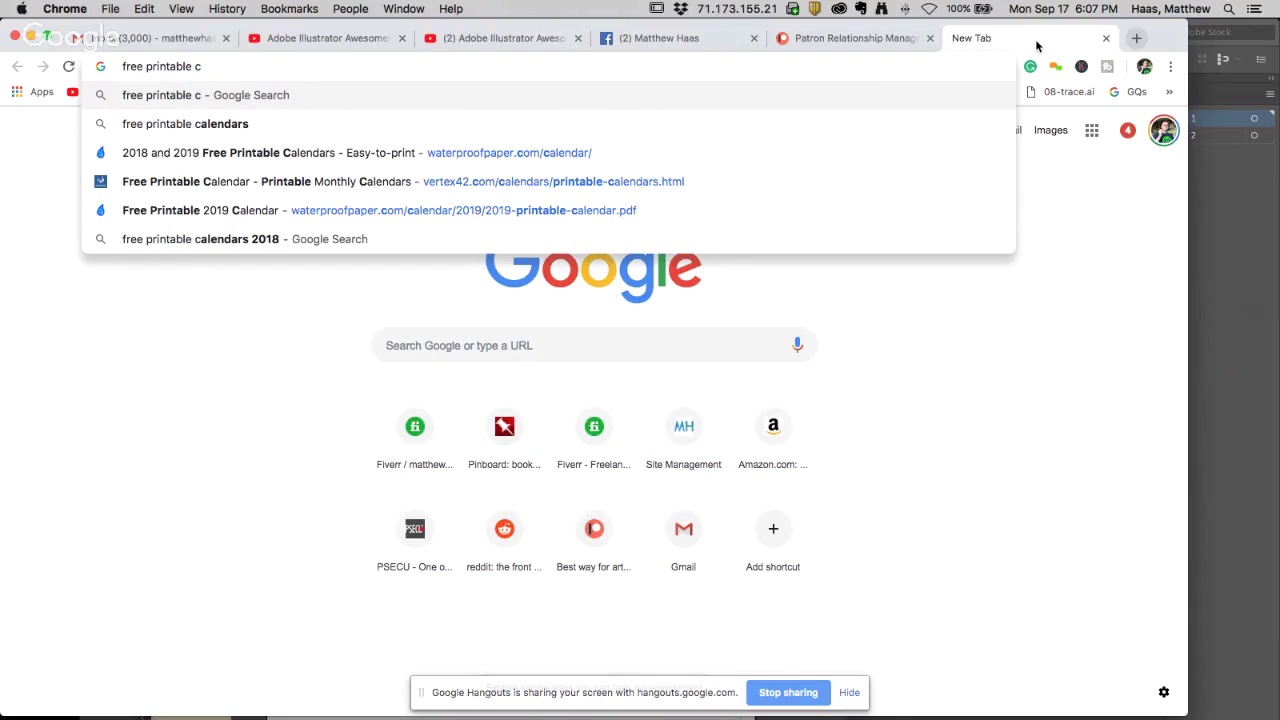
{"action": "key", "text": "Down"}
{"action": "key", "text": "Return"}
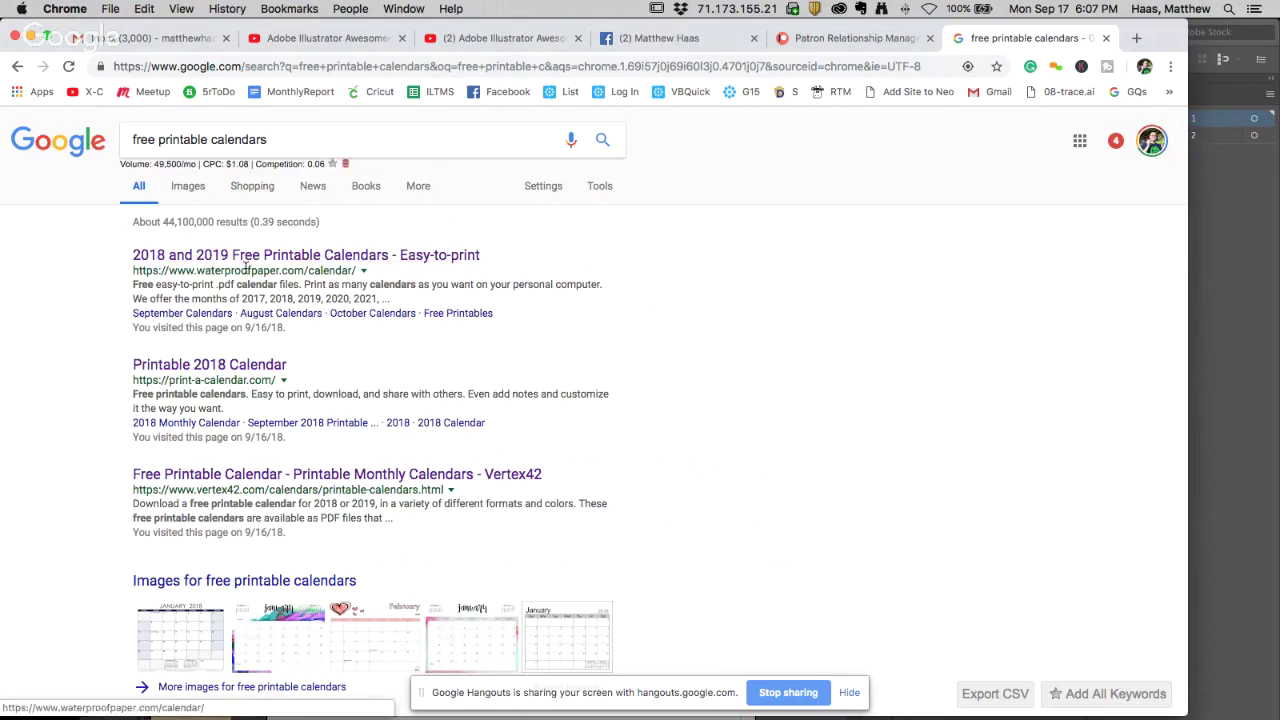
Preview the print-a-calendar and WaterproofPaper calendar sites from the search results, then return to the results list
{"action": "left_click", "coordinate": [233, 366]}
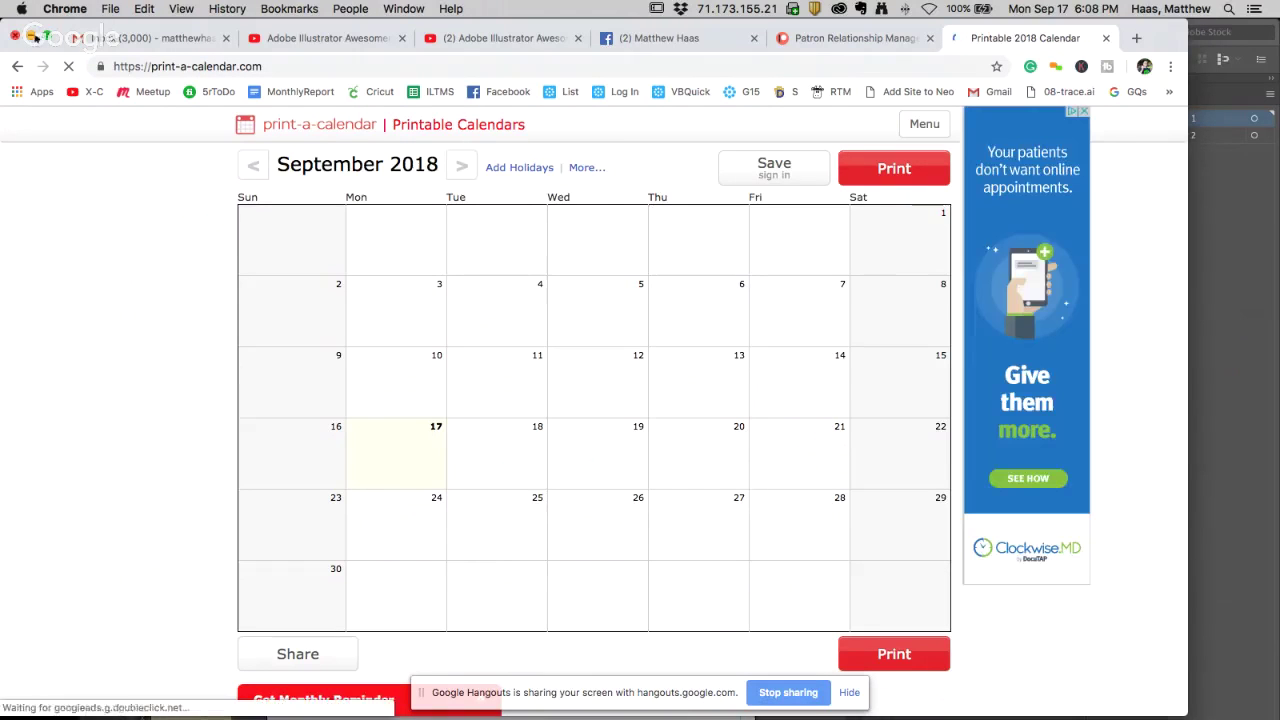
{"action": "left_click", "coordinate": [15, 70]}
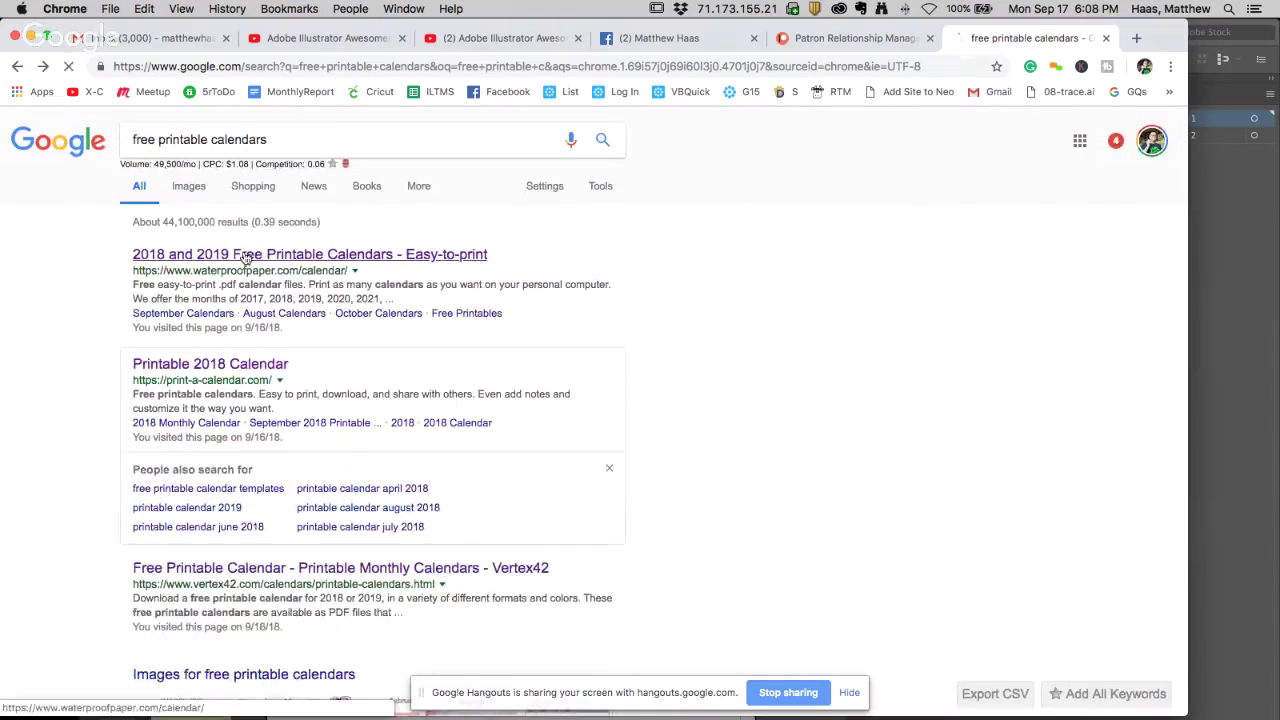
{"action": "left_click", "coordinate": [245, 257]}
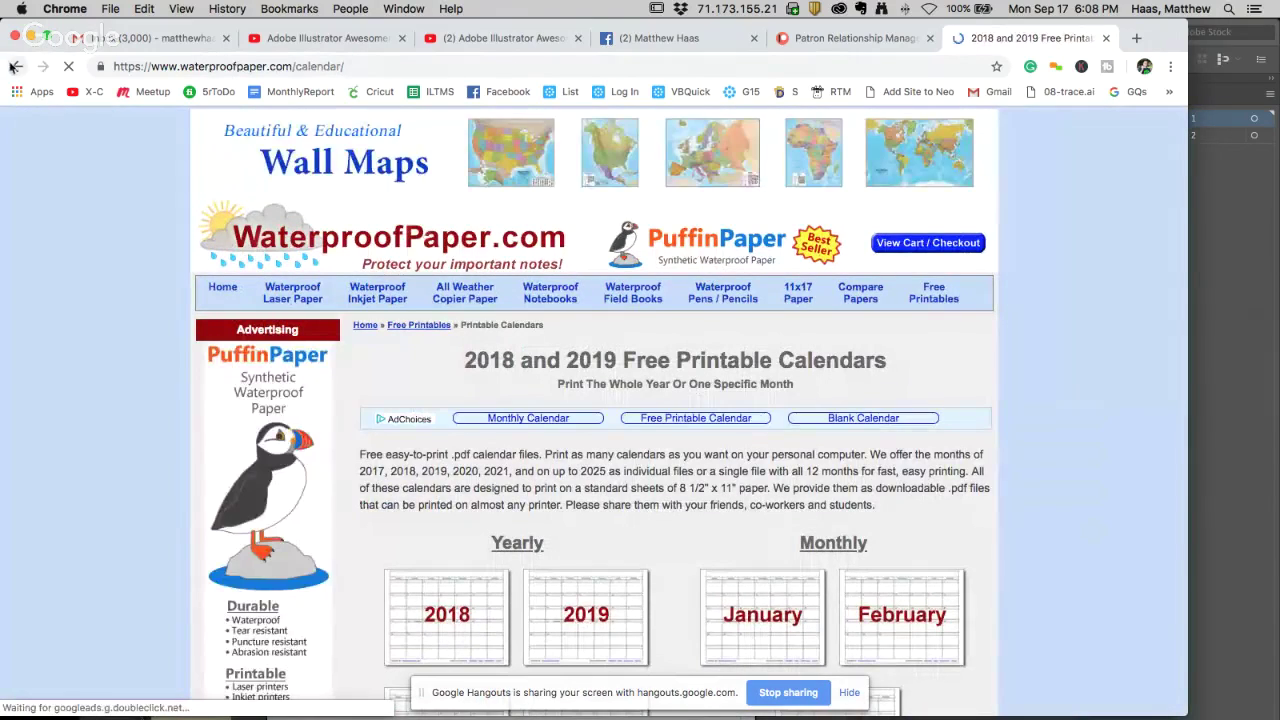
{"action": "key", "text": "super+bracketleft"}
{"action": "scroll", "coordinate": [295, 422], "scroll_direction": "down", "scroll_amount": 5}
{"action": "scroll", "coordinate": [381, 115], "scroll_direction": "up", "scroll_amount": 3}
{"action": "scroll", "coordinate": [381, 115], "scroll_direction": "up", "scroll_amount": 1}
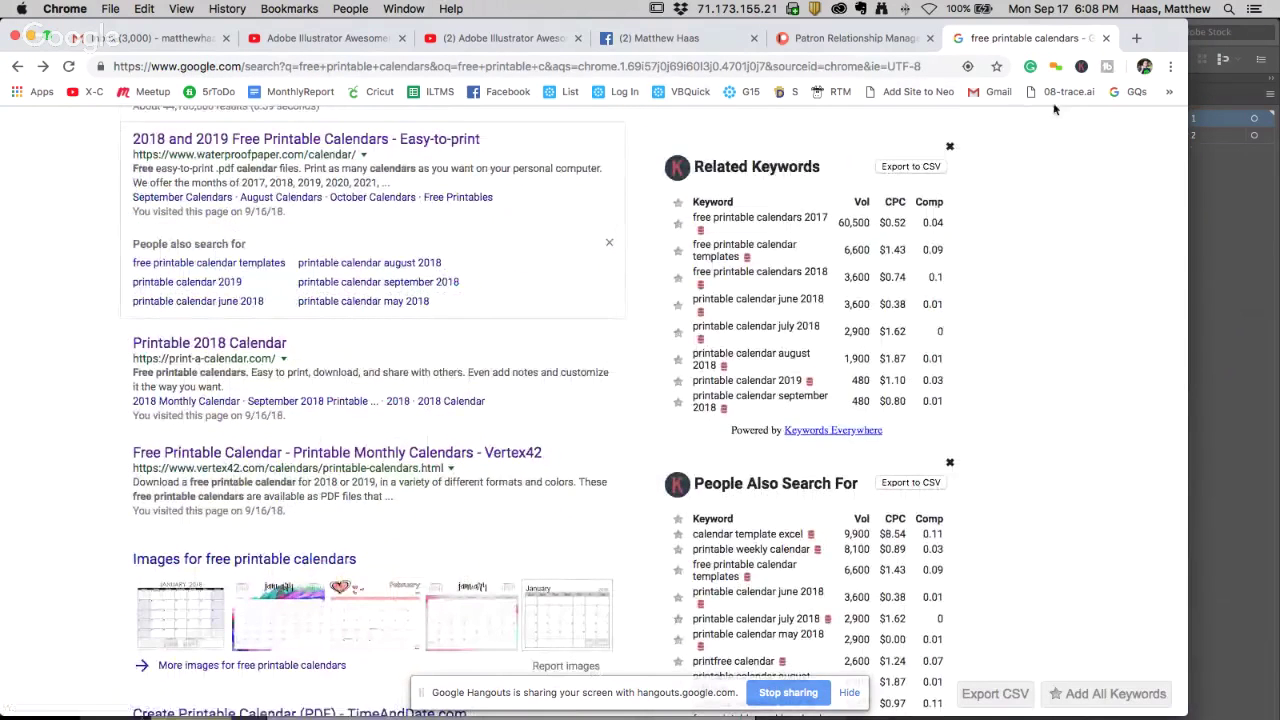
Search the Pinboard bookmarks for "calendar" and follow the "Print your own free calendar" bookmark
{"action": "left_click", "coordinate": [1168, 92]}
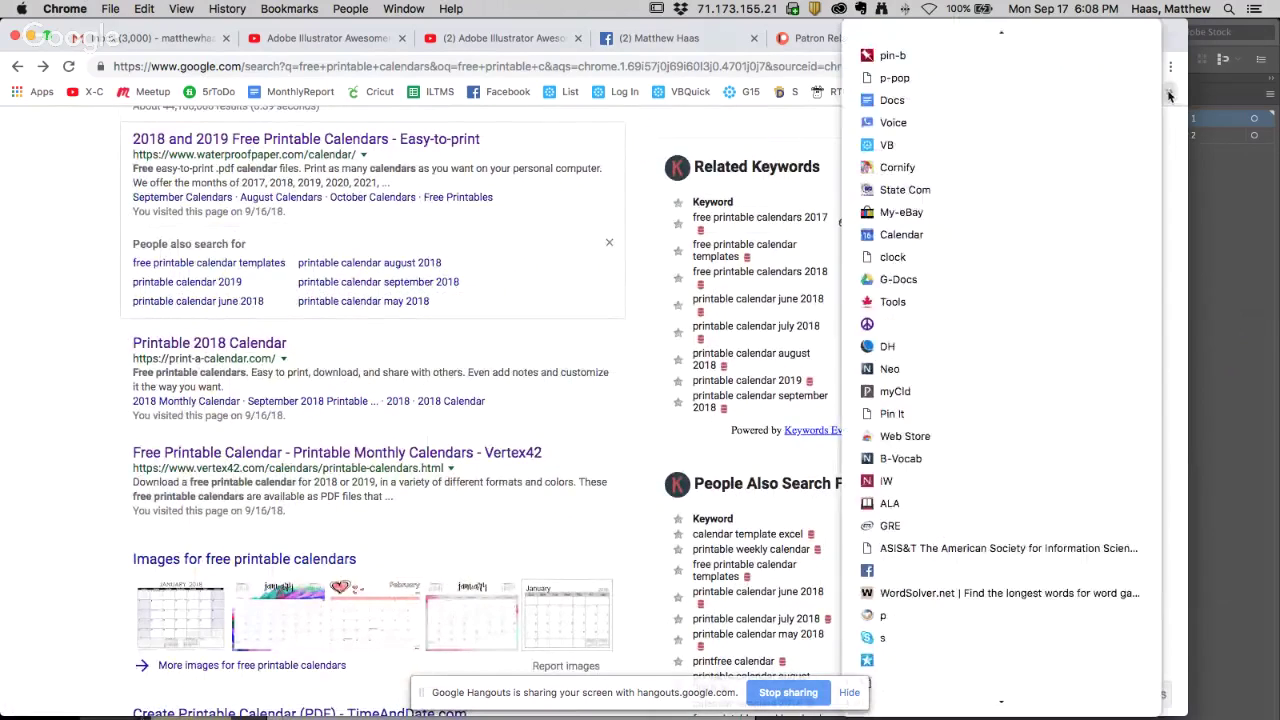
{"action": "left_click", "coordinate": [880, 56]}
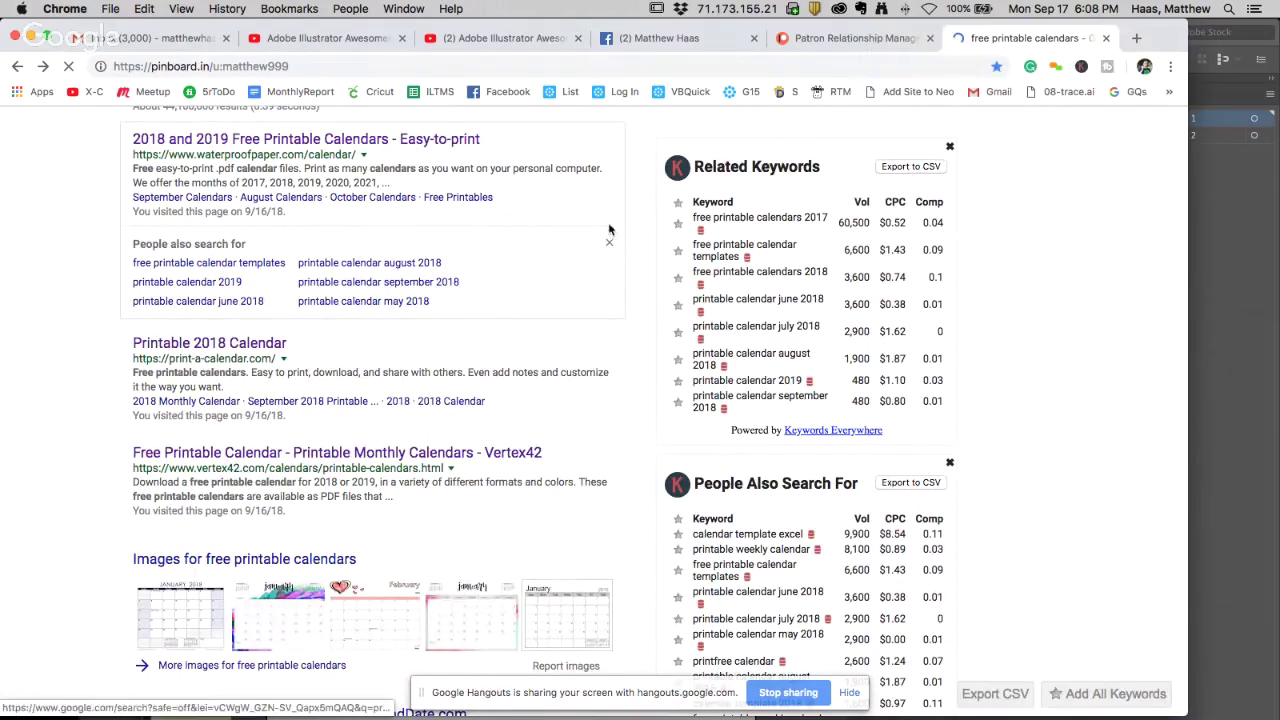
{"action": "left_click", "coordinate": [802, 152]}
{"action": "type", "text": "calendar"}
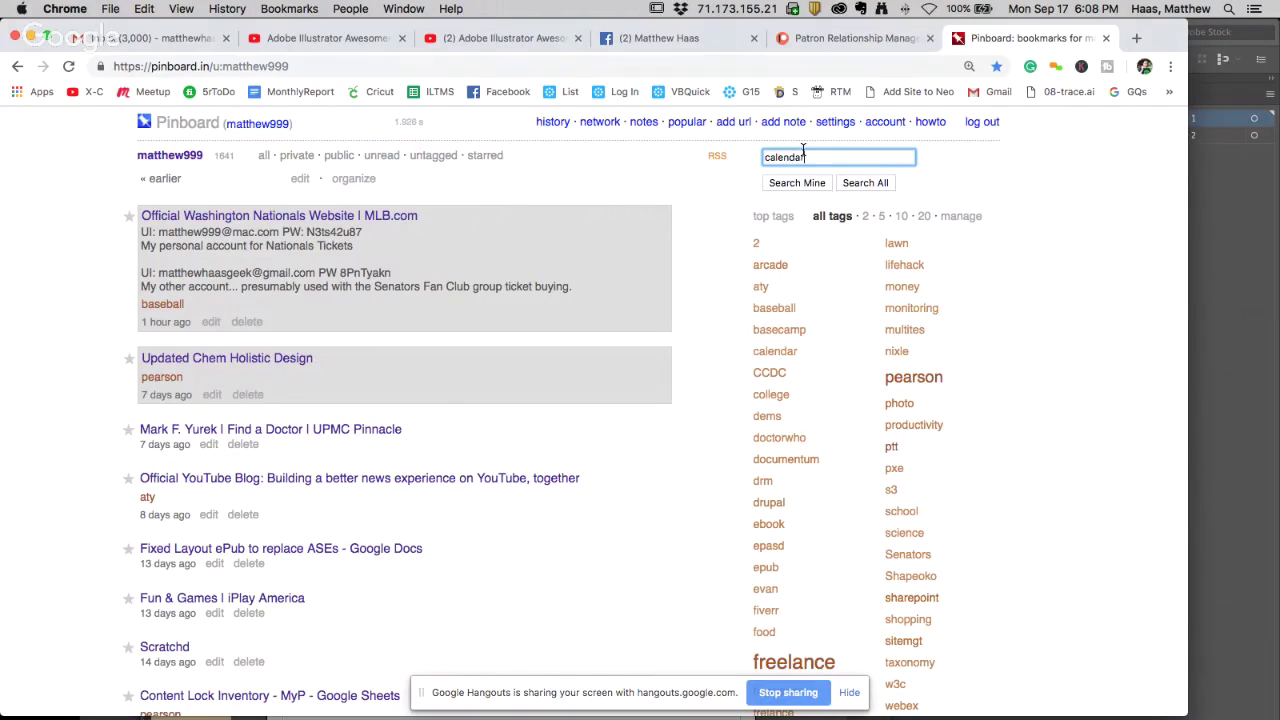
{"action": "key", "text": "Return"}
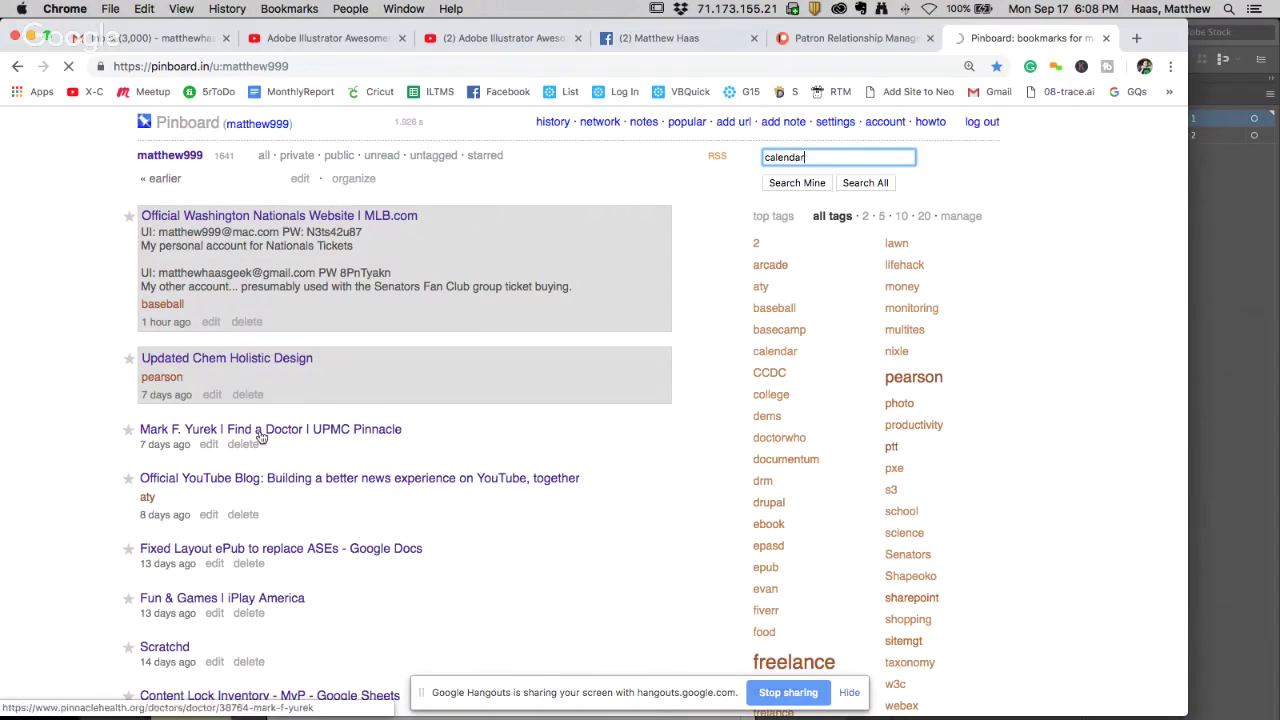
{"action": "left_click", "coordinate": [212, 308]}
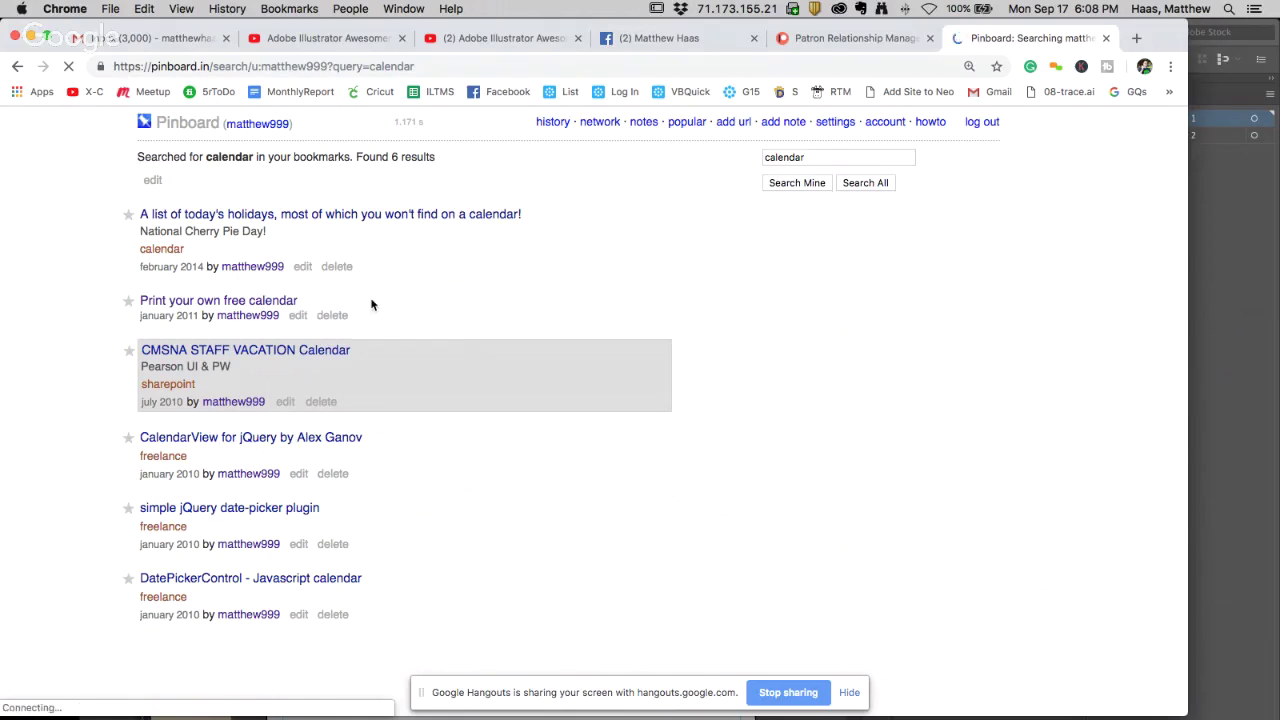
Try to load the "Print your own free calendar" bookmark in a separate Chrome tab
{"action": "left_click", "coordinate": [1240, 231]}
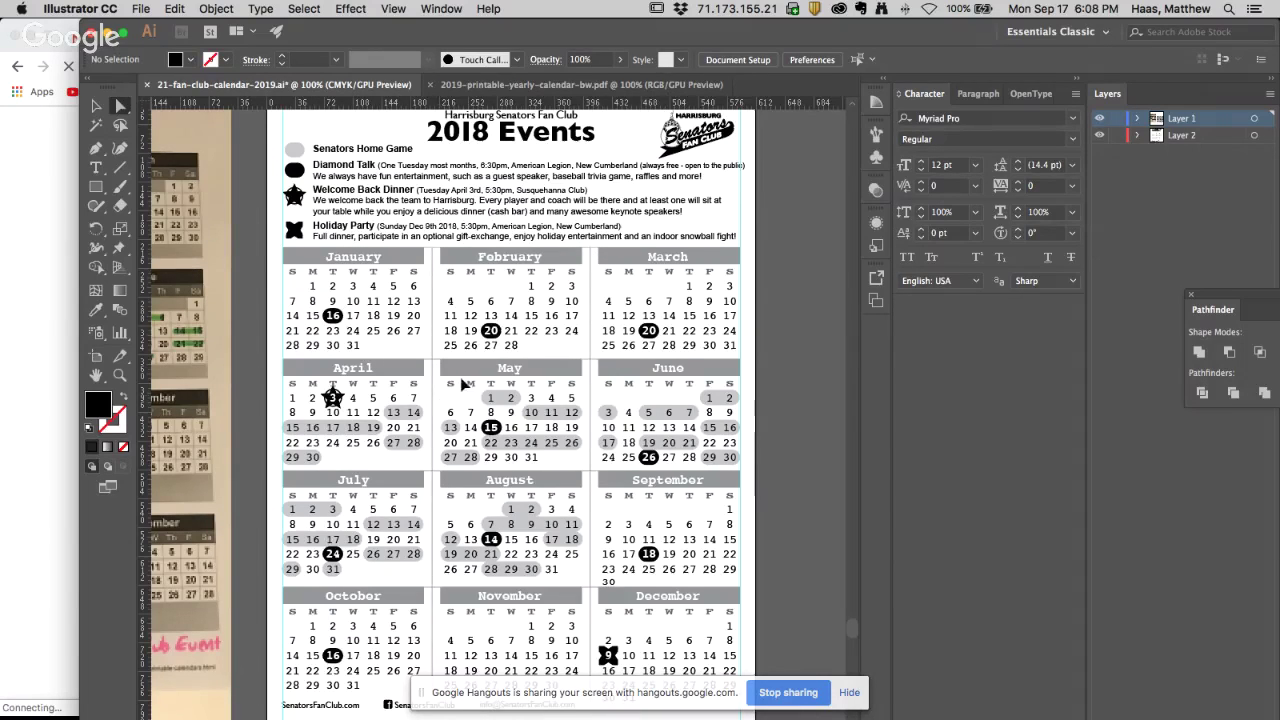
{"action": "key", "text": "super+Tab"}
{"action": "key", "text": "super+shift+Tab"}
{"action": "key", "text": "super+Tab"}
{"action": "left_click", "coordinate": [597, 390]}
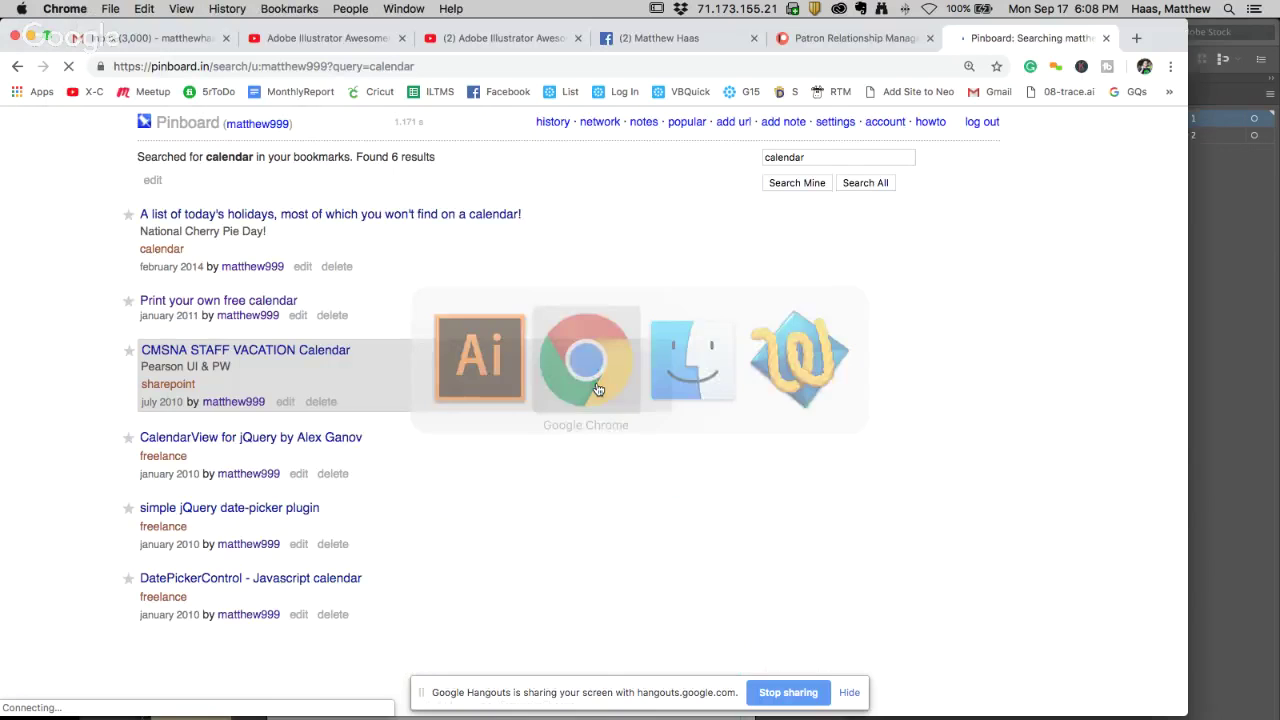
{"action": "right_click", "coordinate": [262, 298]}
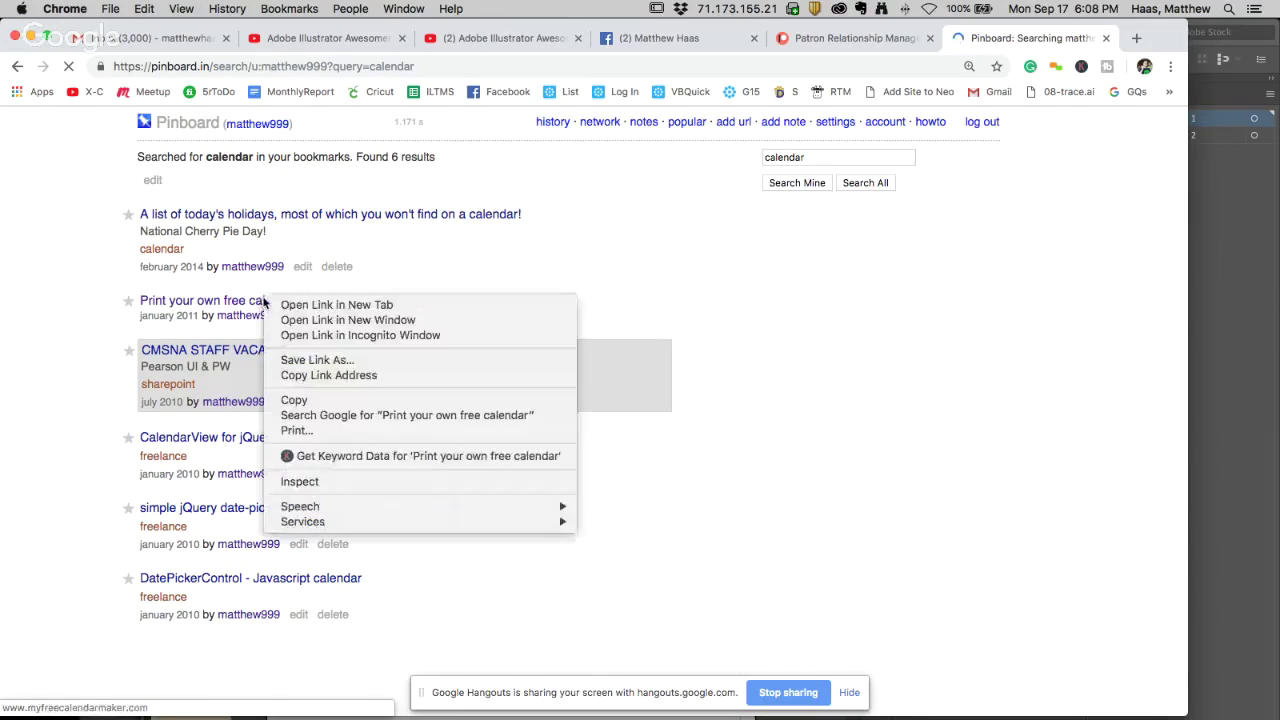
{"action": "left_click", "coordinate": [295, 302]}
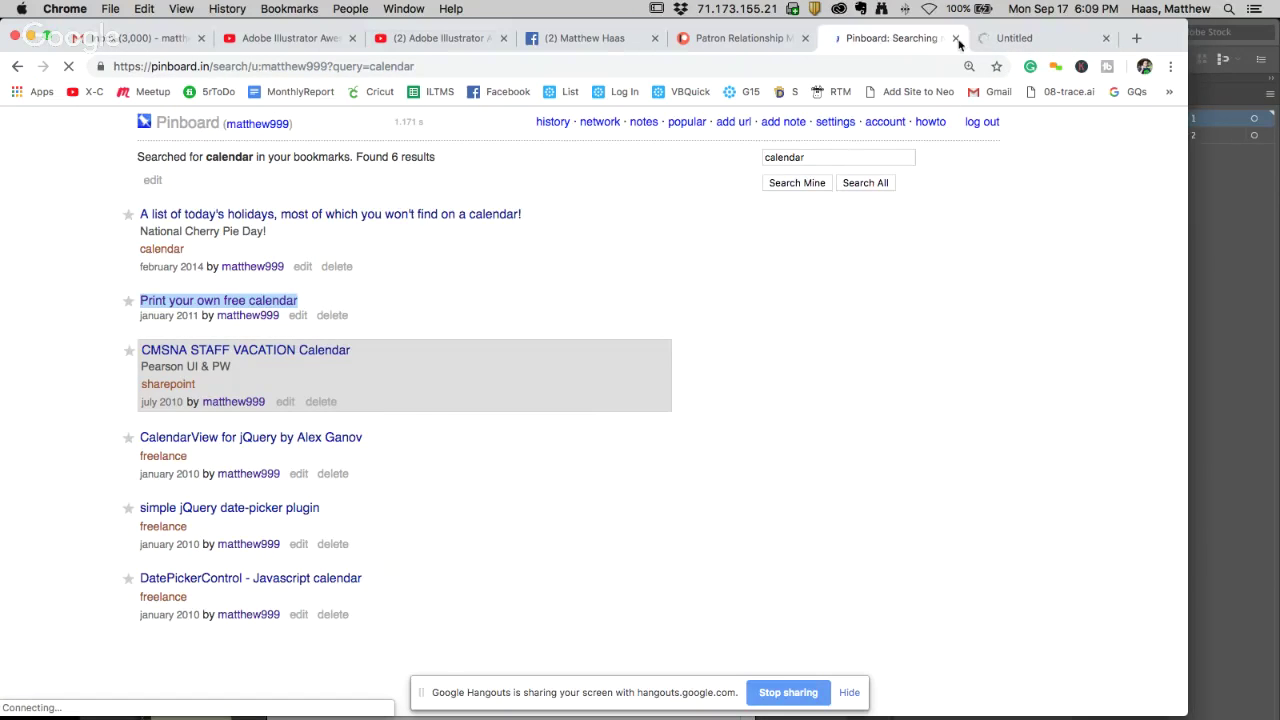
{"action": "left_click", "coordinate": [1000, 40]}
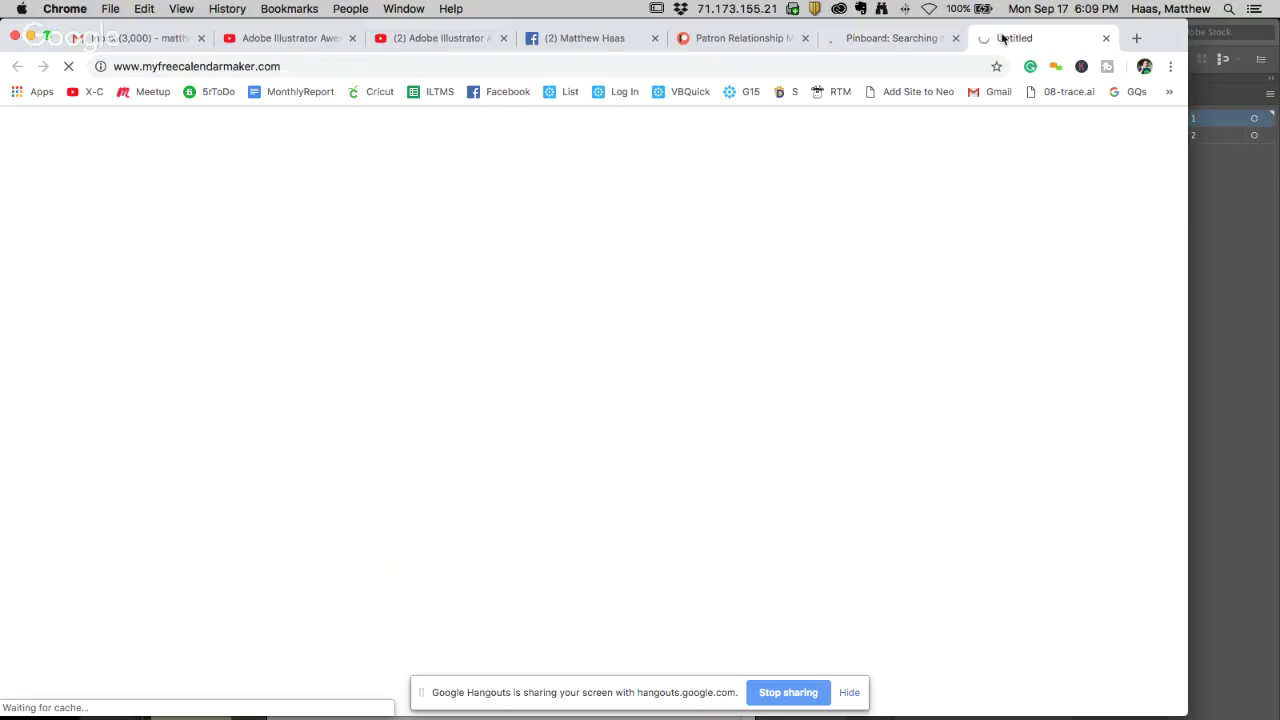
{"action": "left_click", "coordinate": [920, 38]}
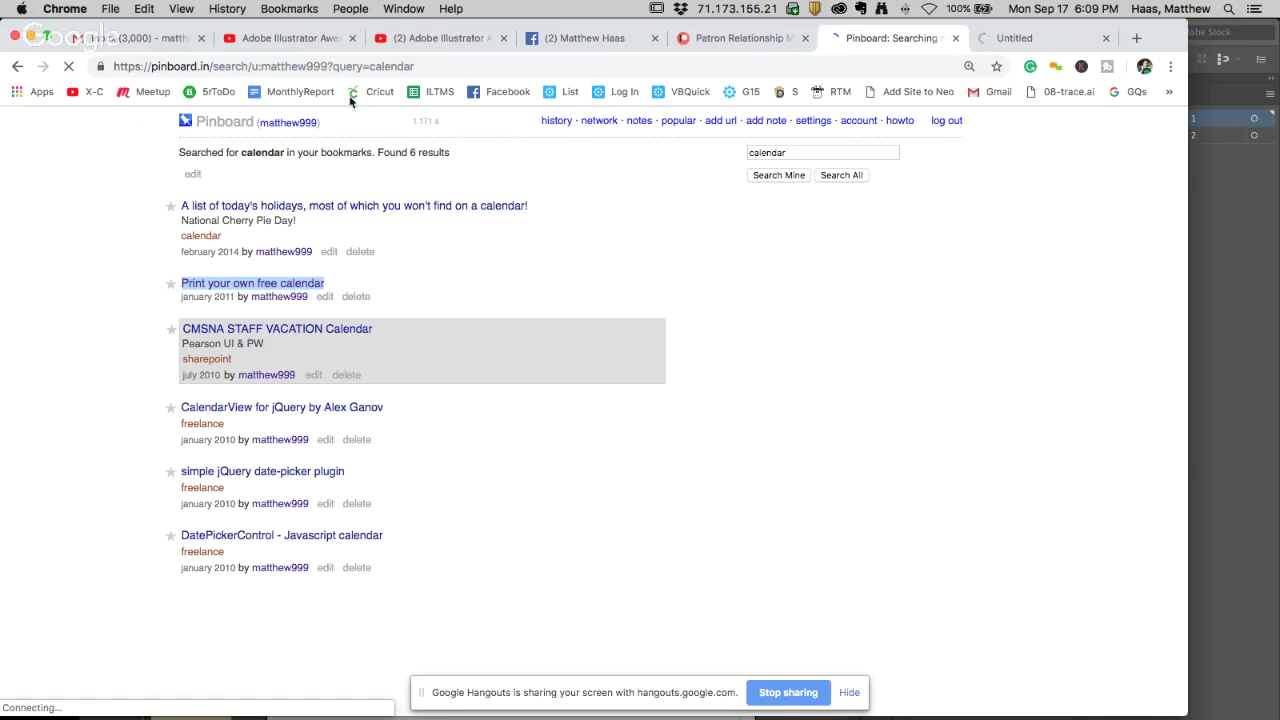
Close the Pinboard and calendar maker pages and switch back to Illustrator
{"action": "left_click", "coordinate": [955, 38]}
{"action": "left_click", "coordinate": [955, 38]}
{"action": "left_click", "coordinate": [1222, 293]}
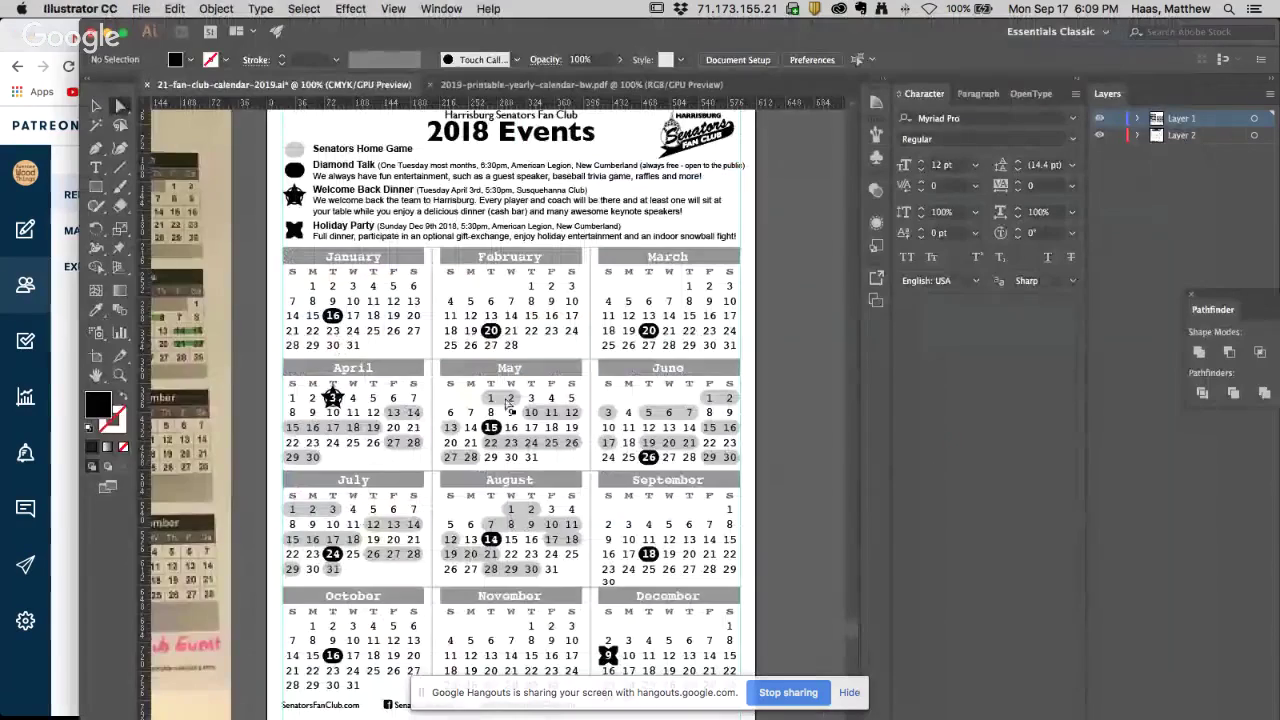
Review the marked-up 2019 calendar photo and bring up the 2019-printable-yearly-calendar-bw.pdf document
{"action": "scroll", "coordinate": [350, 224], "scroll_direction": "left", "scroll_amount": 5}
{"action": "scroll", "coordinate": [350, 224], "scroll_direction": "left", "scroll_amount": 10}
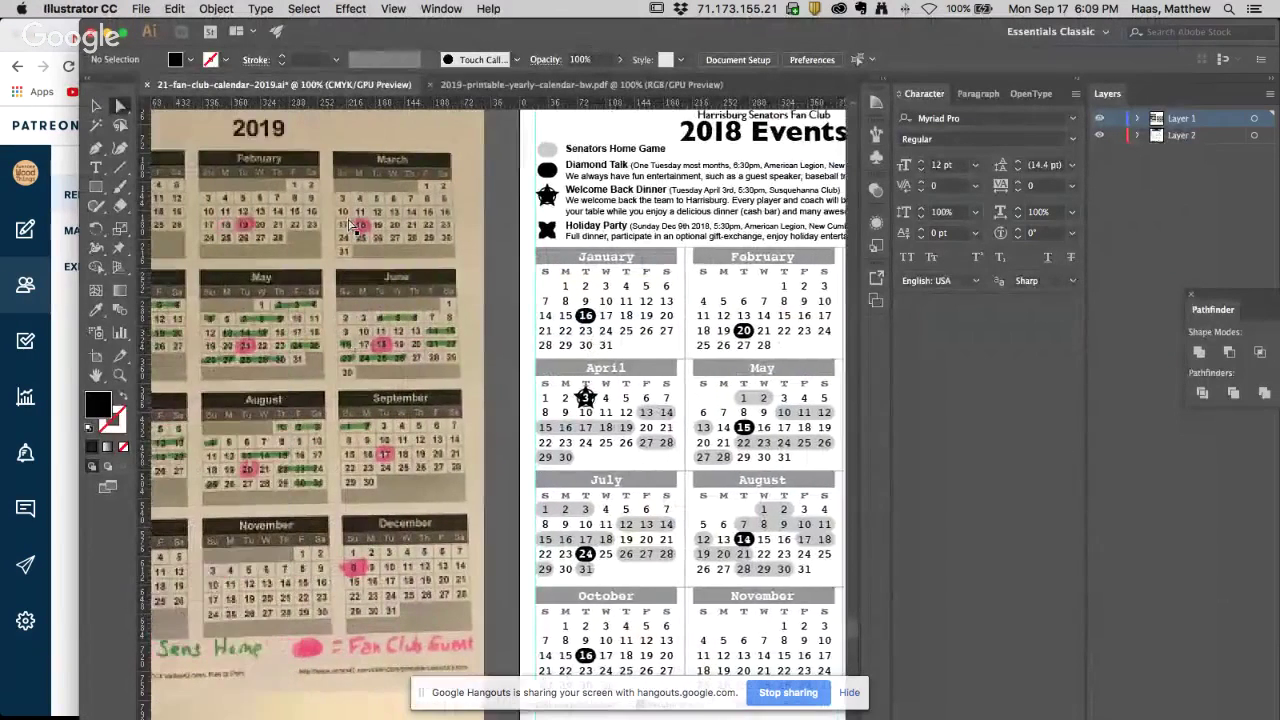
{"action": "scroll", "coordinate": [349, 226], "scroll_direction": "left", "scroll_amount": 3}
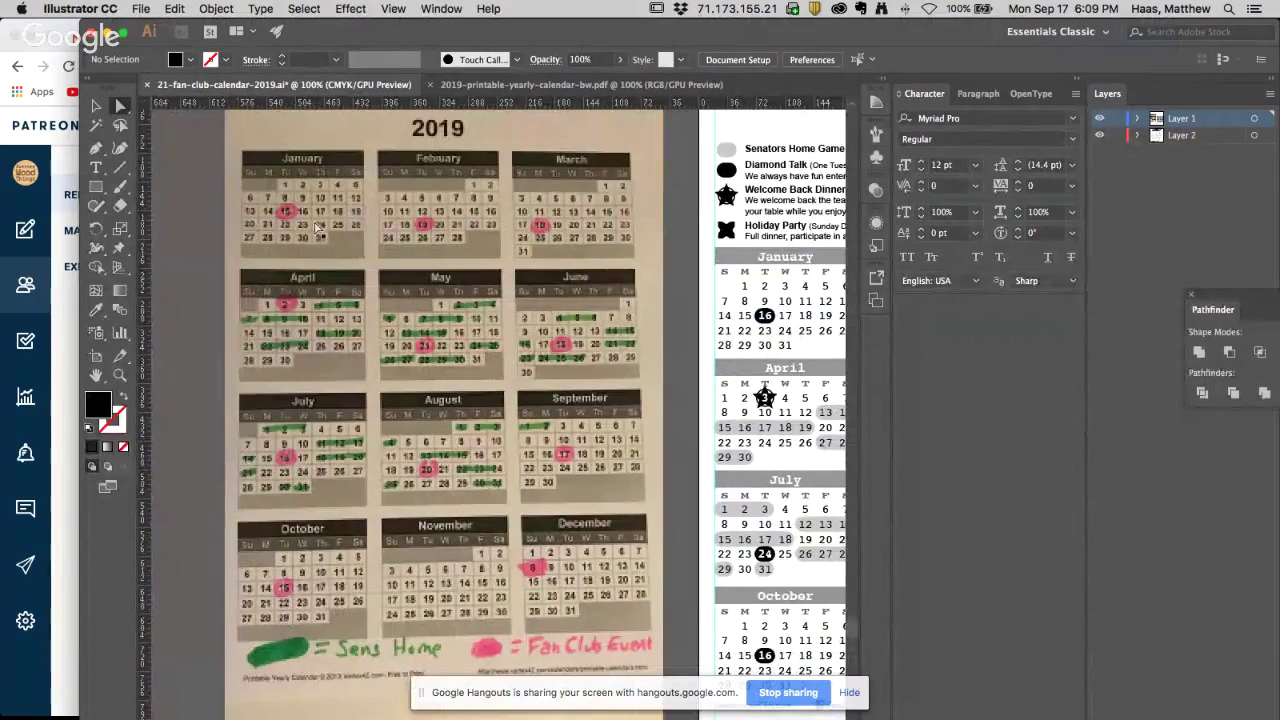
{"action": "left_click", "coordinate": [518, 84]}
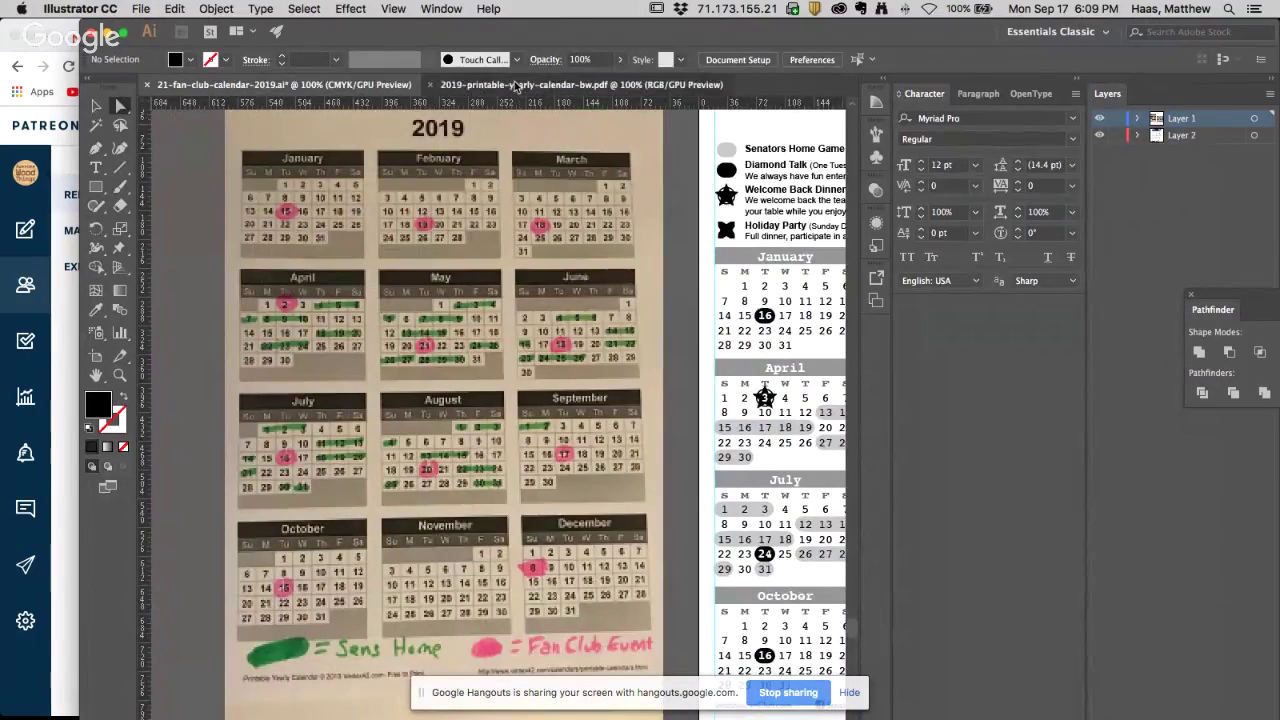
{"action": "left_click", "coordinate": [389, 131]}
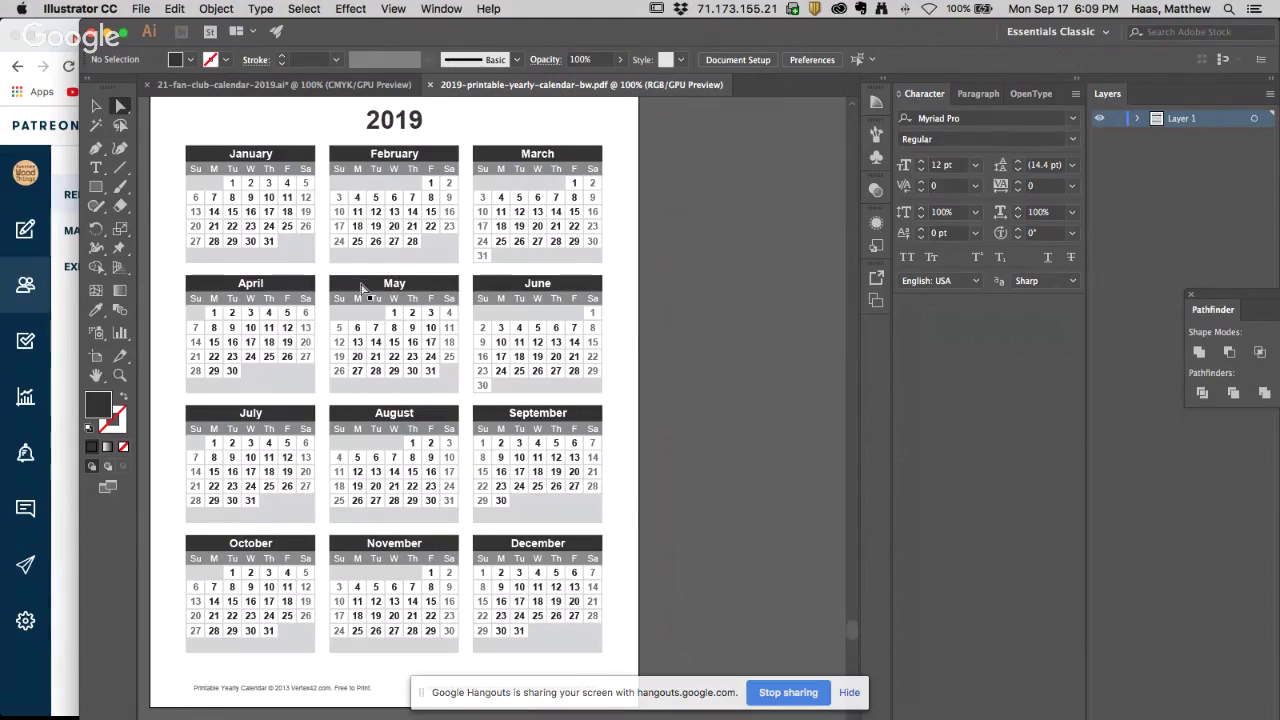
Examine the 2019 printable calendar PDF, checking its January date text up close and the full-year layout
{"action": "left_click", "coordinate": [330, 257]}
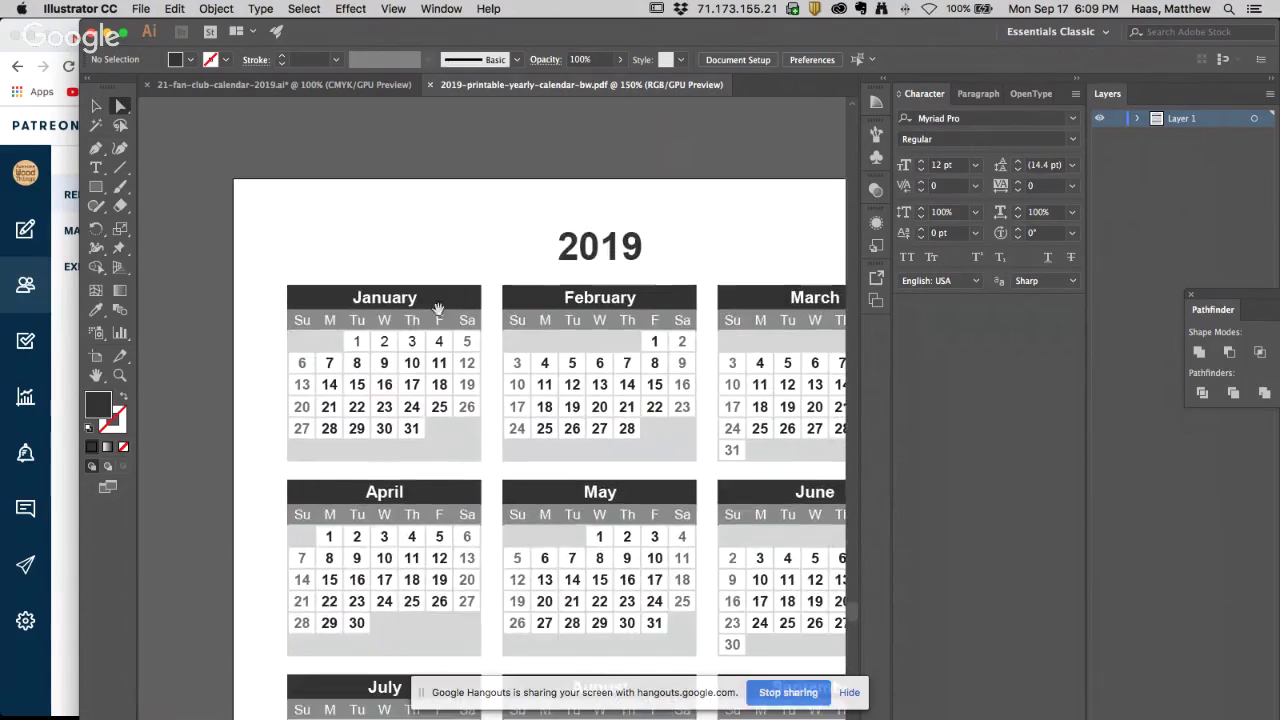
{"action": "left_click", "coordinate": [386, 373]}
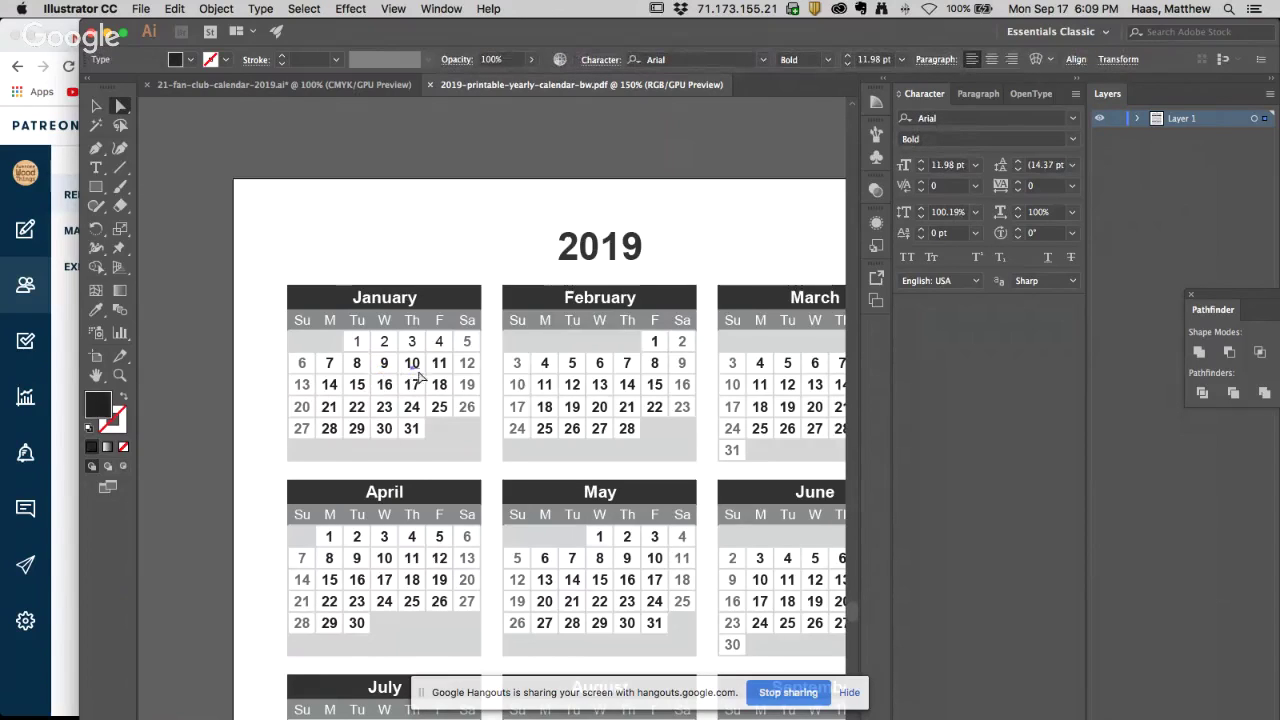
{"action": "left_click_drag", "start_coordinate": [558, 372], "coordinate": [467, 216]}
{"action": "key", "text": "super+z"}
{"action": "left_click", "coordinate": [412, 267]}
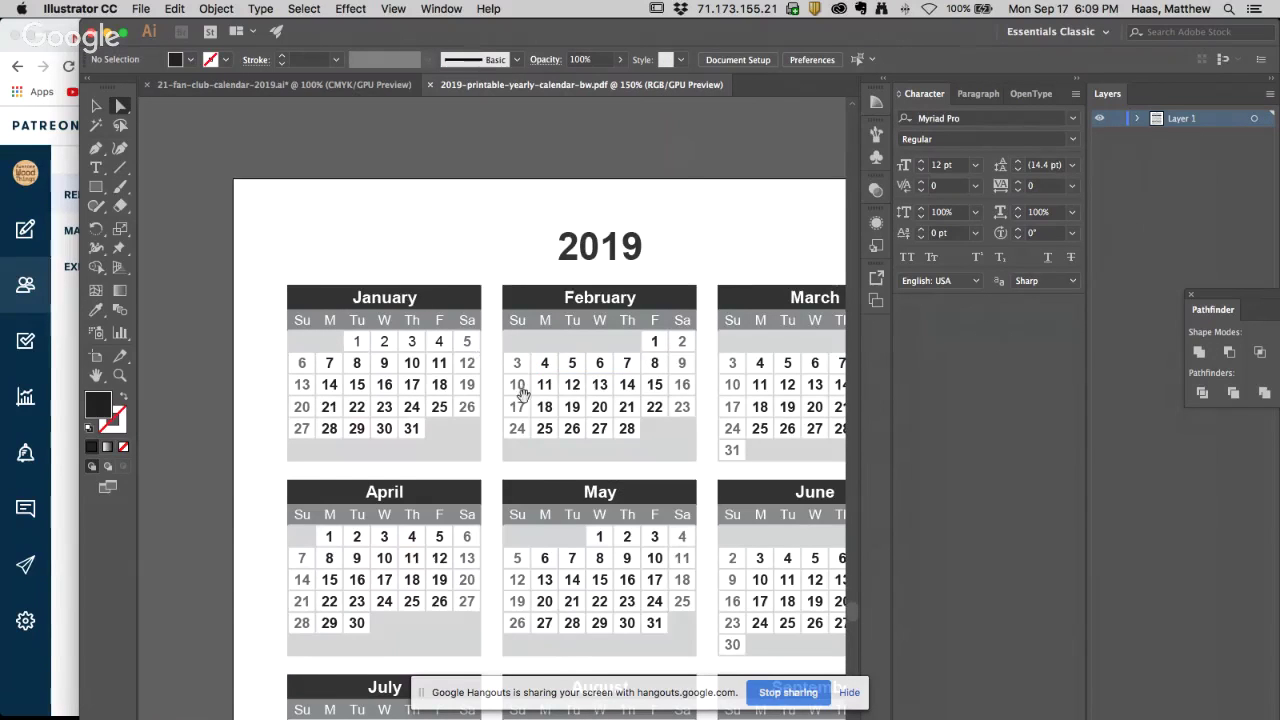
{"action": "key", "text": "super+1"}
{"action": "left_click_drag", "start_coordinate": [518, 536], "coordinate": [455, 210]}
{"action": "scroll", "coordinate": [455, 210], "scroll_direction": "down", "scroll_amount": 2}
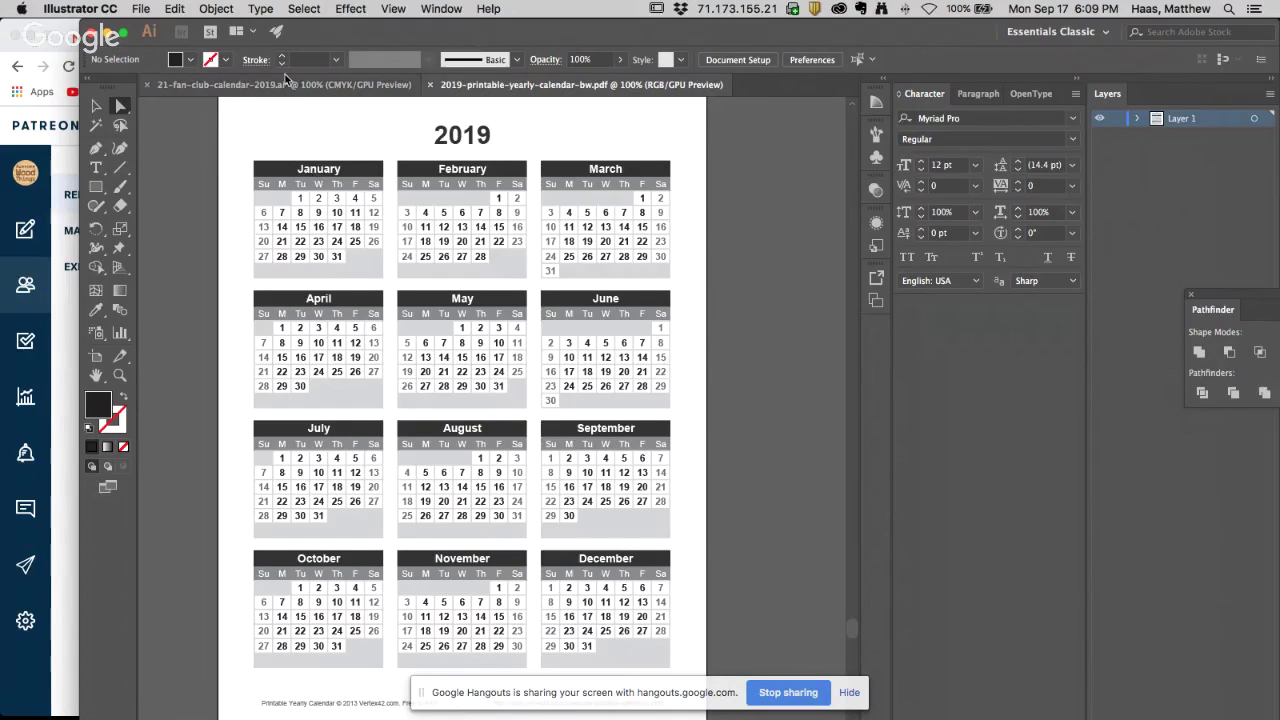
Bring up 21-fan-club-calendar-2019.ai and compare the marked-up 2019 photo with the 2018 Events calendar
{"action": "left_click", "coordinate": [316, 88]}
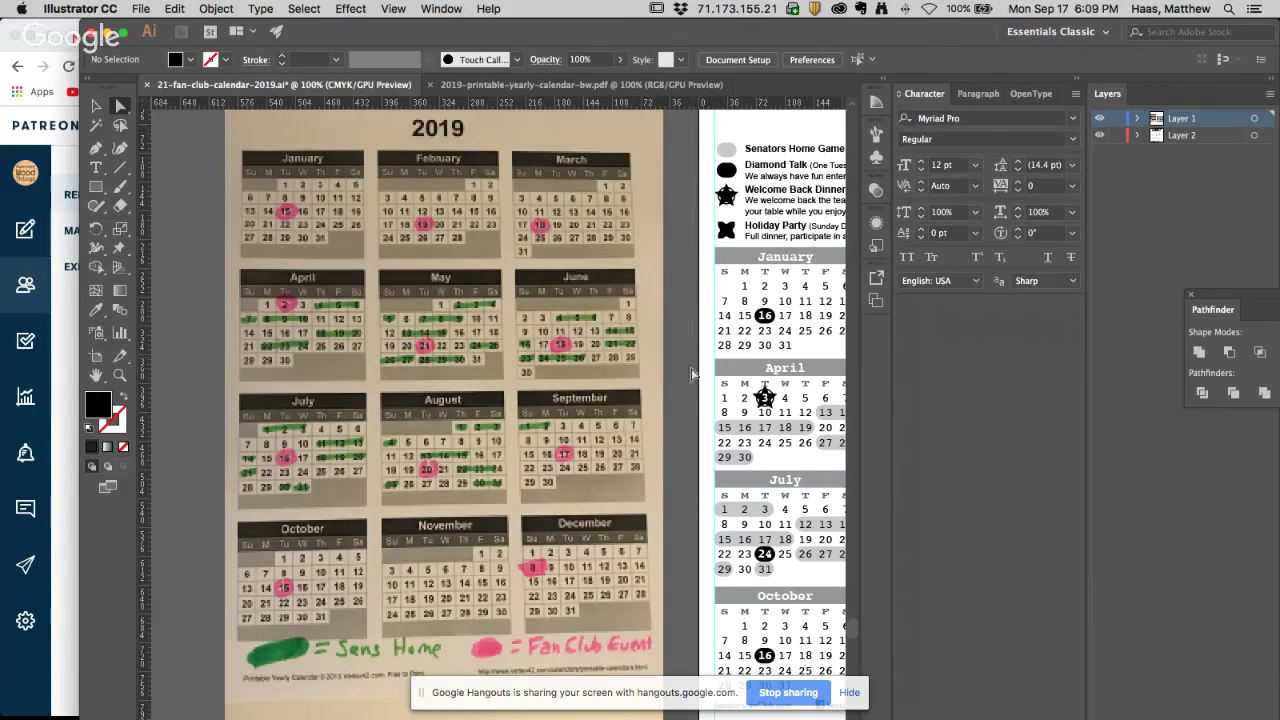
{"action": "left_click_drag", "start_coordinate": [700, 366], "coordinate": [443, 327]}
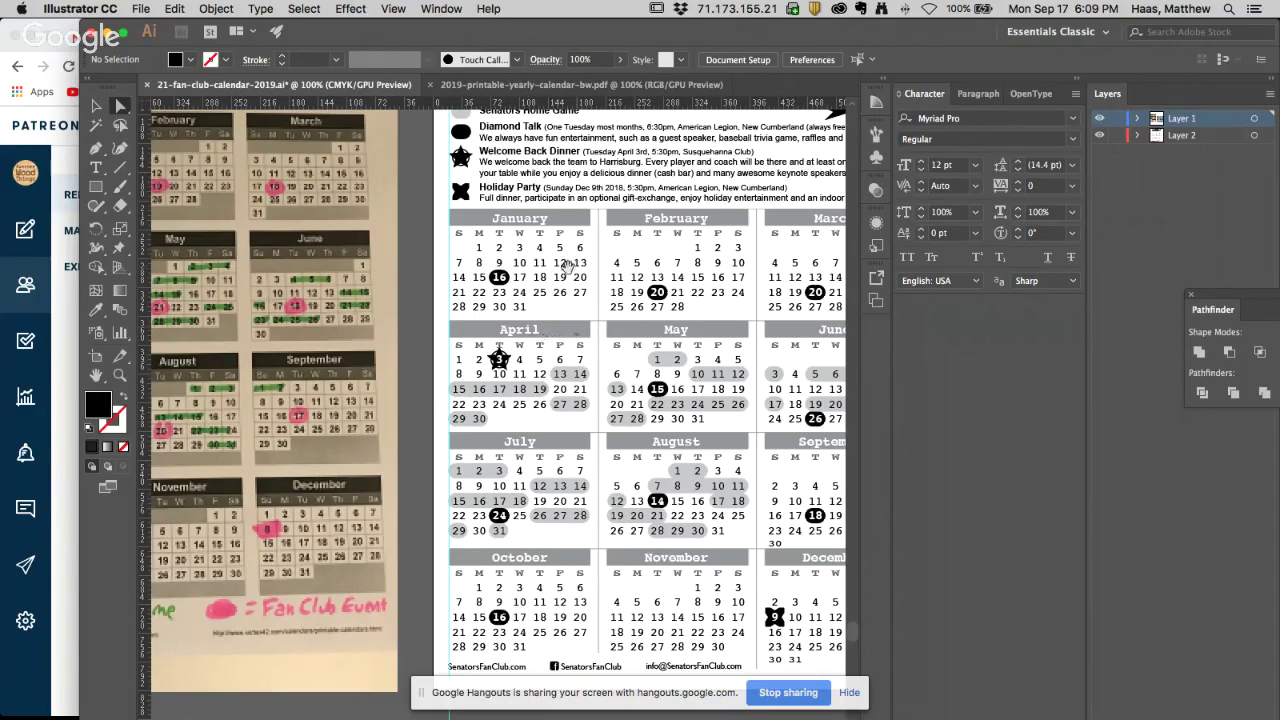
{"action": "scroll", "coordinate": [567, 266], "scroll_direction": "up", "scroll_amount": 5}
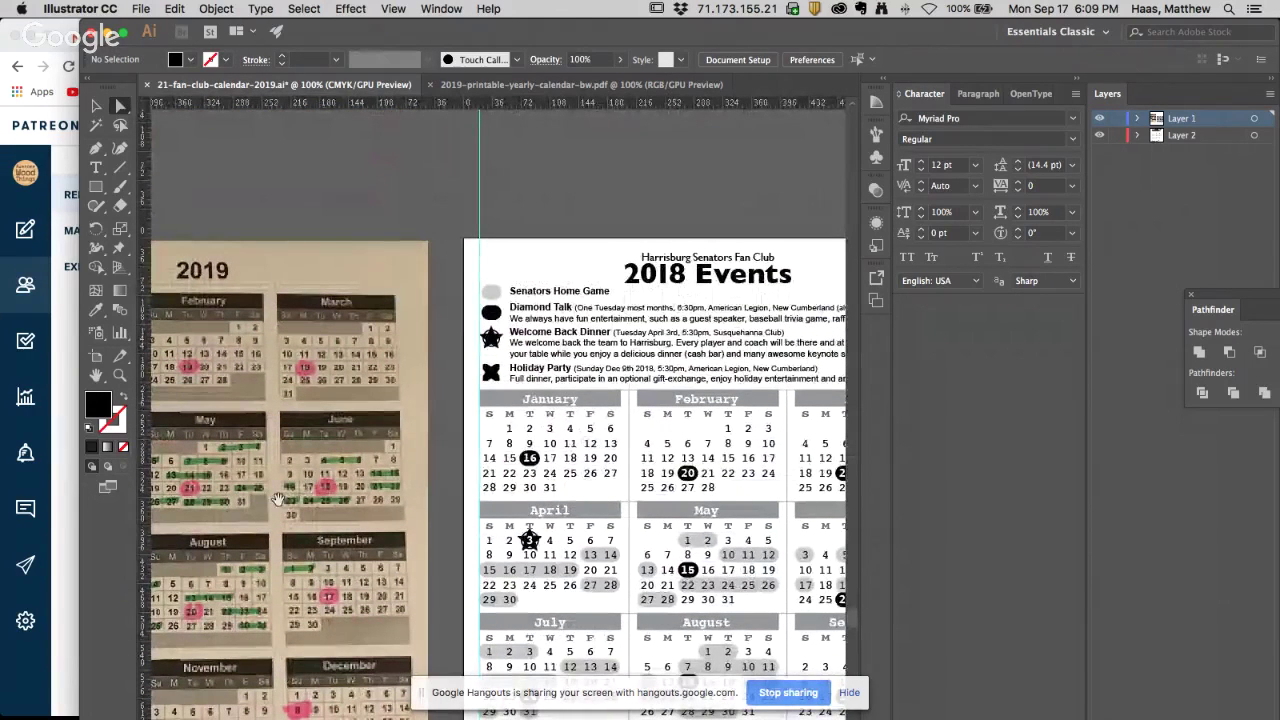
{"action": "scroll", "coordinate": [278, 500], "scroll_direction": "left", "scroll_amount": 5}
{"action": "left_click_drag", "start_coordinate": [364, 432], "coordinate": [344, 381]}
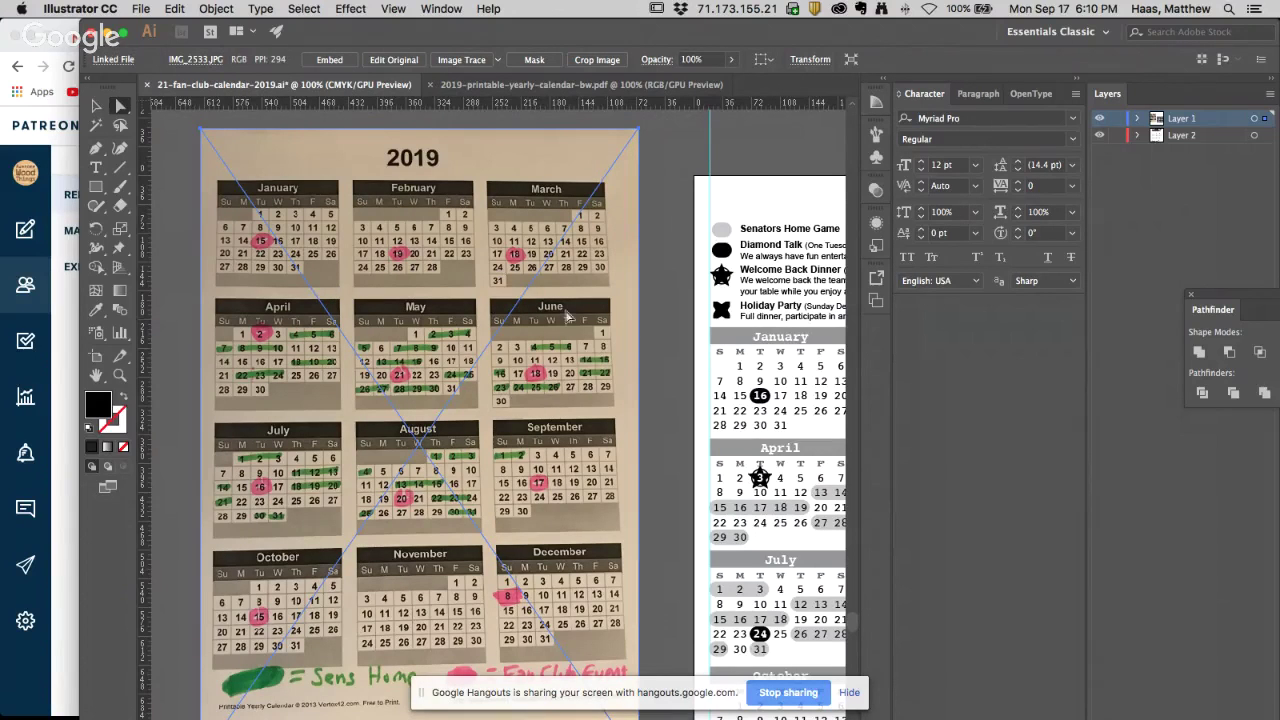
{"action": "left_click_drag", "start_coordinate": [620, 425], "coordinate": [451, 390]}
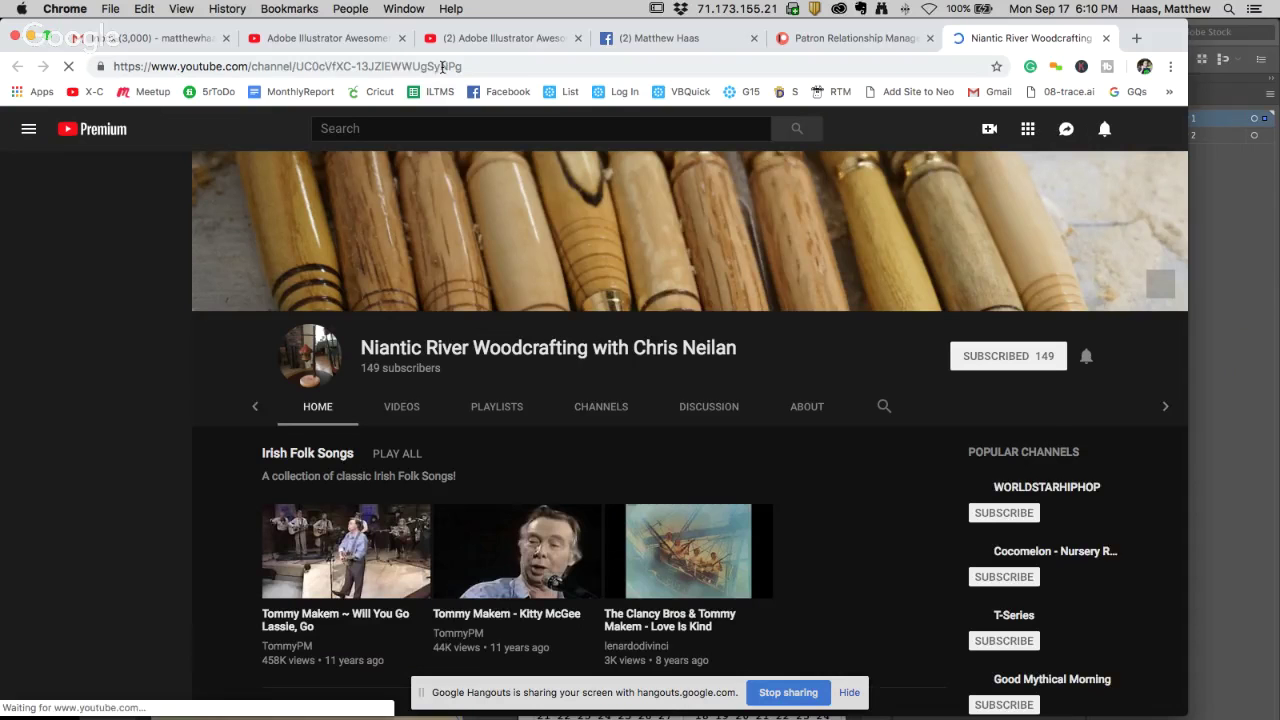
Copy the Niantic River Woodcrafting channel's URL in Chrome, close its page, and switch back to Illustrator
{"action": "left_click", "coordinate": [440, 66]}
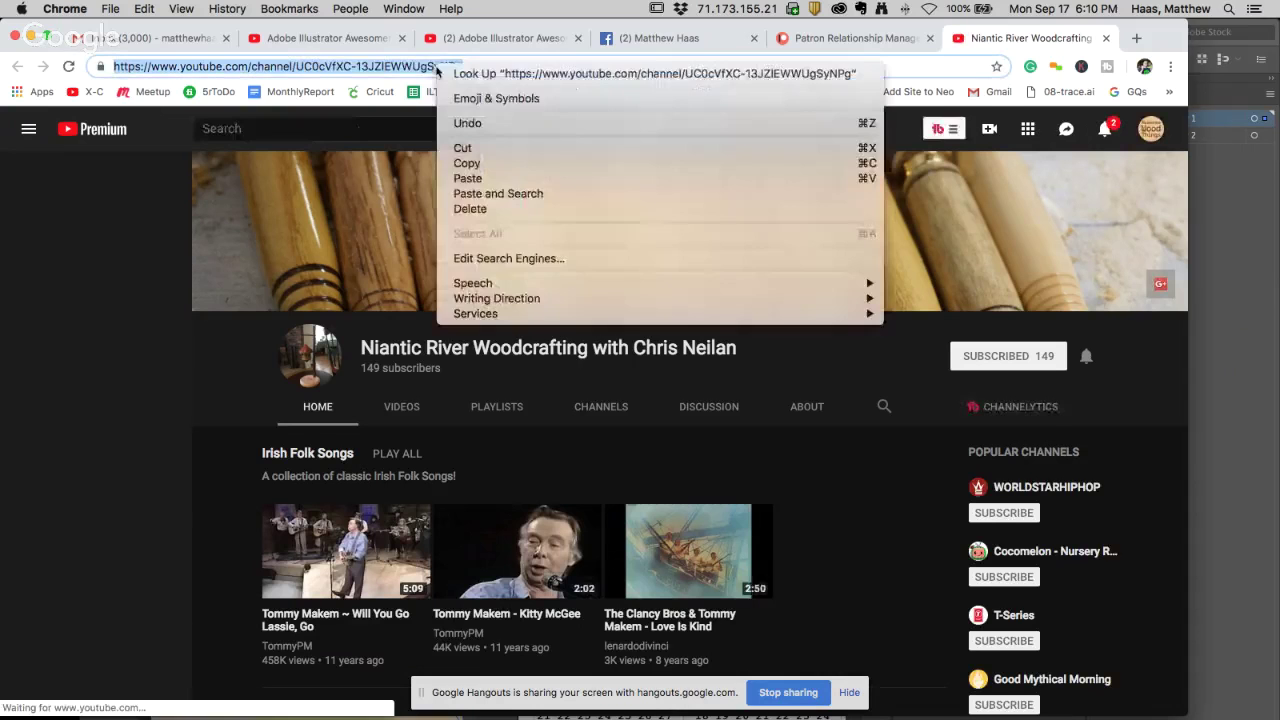
{"action": "right_click", "coordinate": [440, 66]}
{"action": "left_click", "coordinate": [477, 164]}
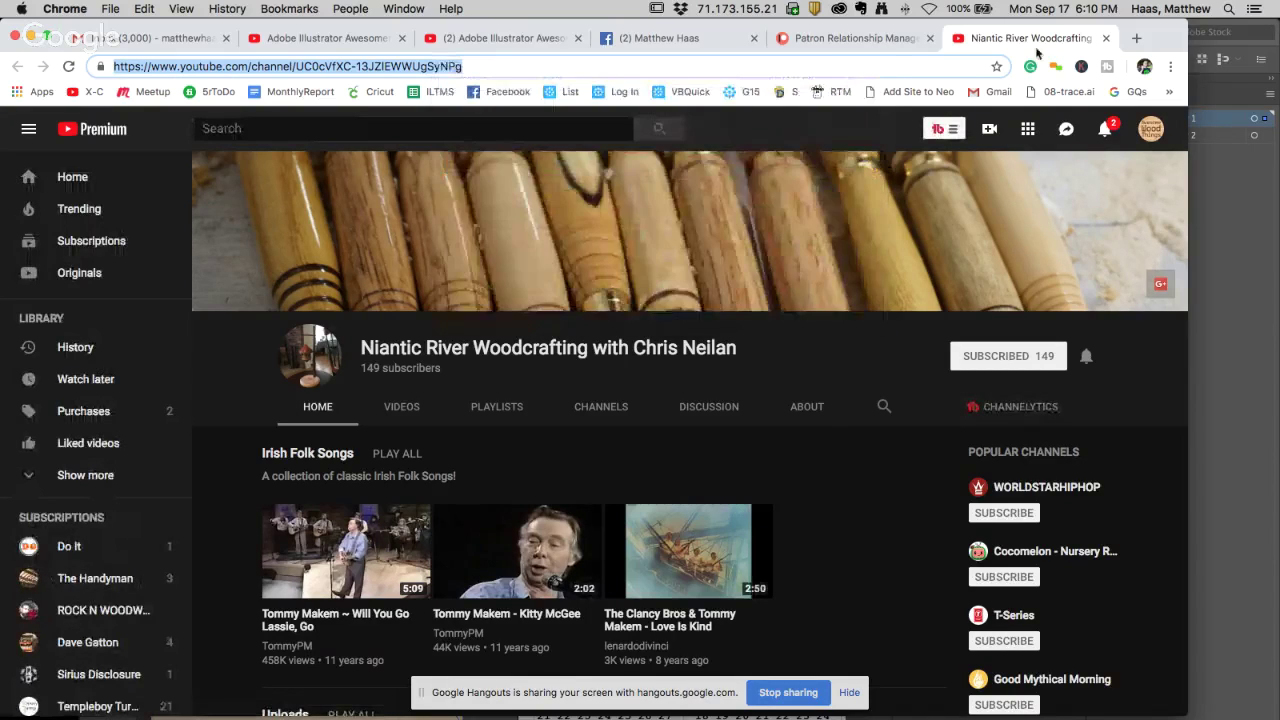
{"action": "left_click", "coordinate": [1106, 38]}
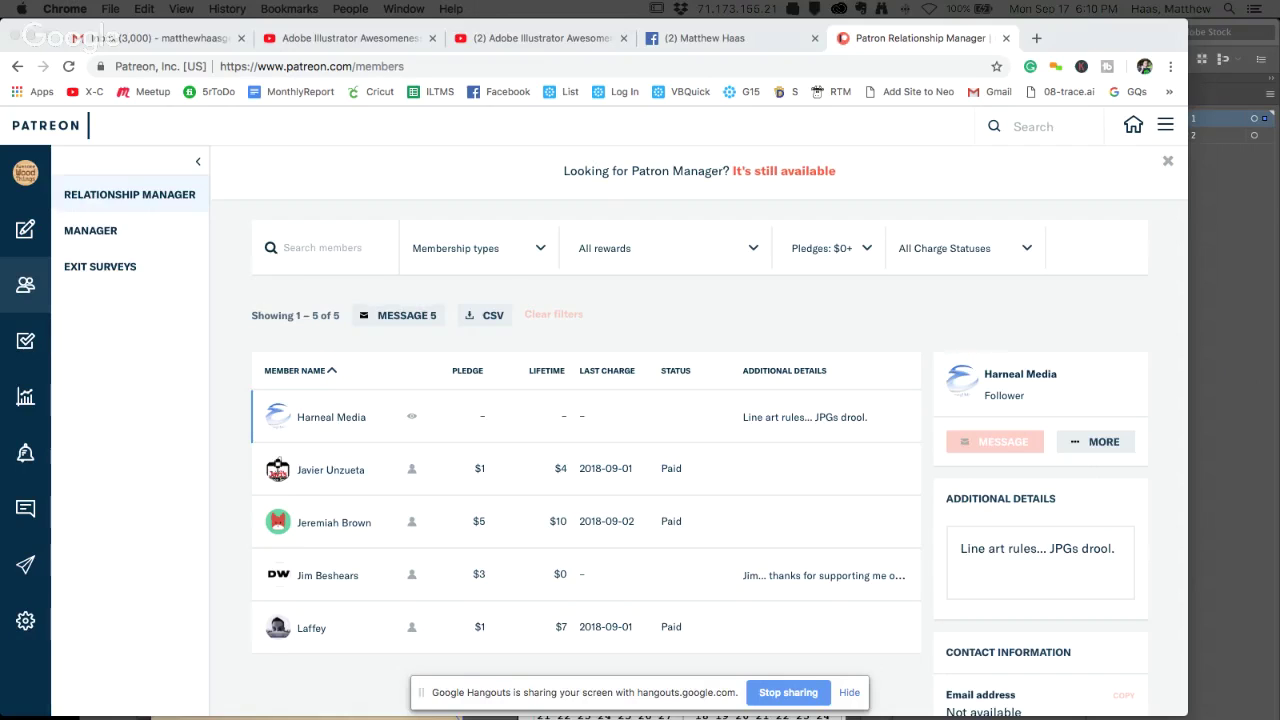
{"action": "left_click", "coordinate": [713, 40]}
{"action": "left_click", "coordinate": [1195, 212]}
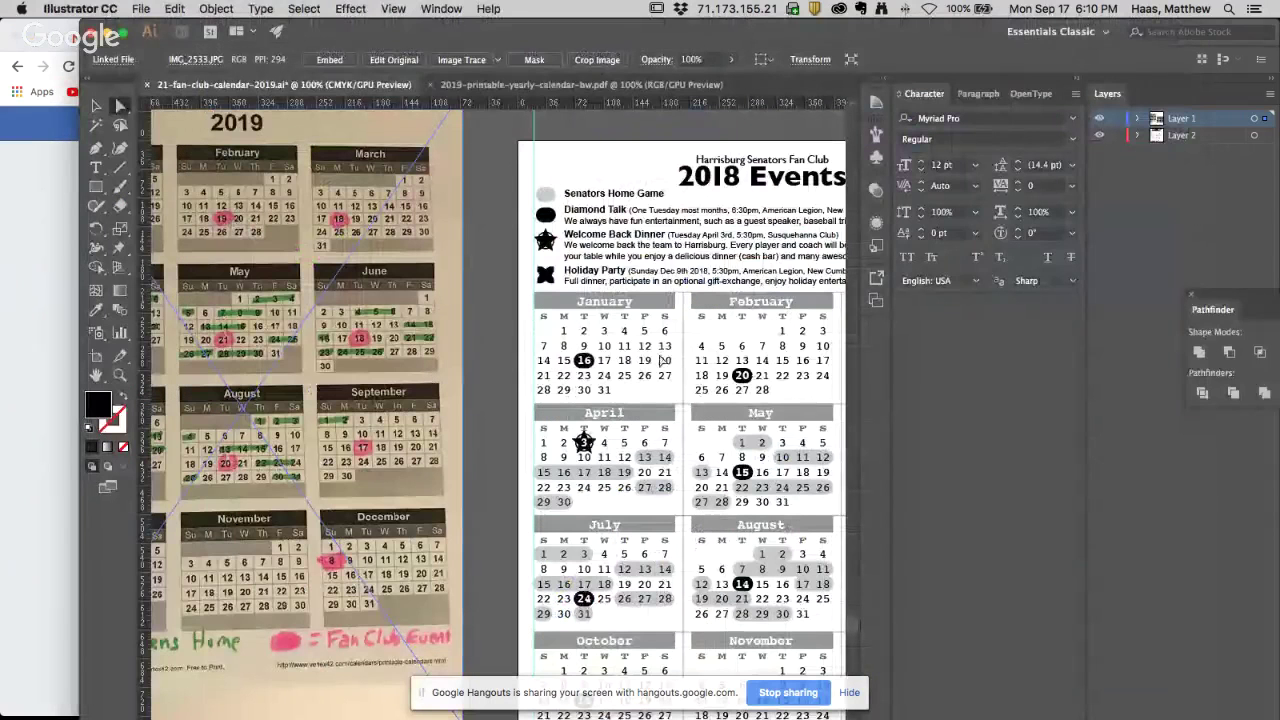
Examine the 2018 calendar's January 16 label and April 15–19 home-game highlight alongside the marked-up 2019 photo
{"action": "left_click_drag", "start_coordinate": [430, 372], "coordinate": [586, 415]}
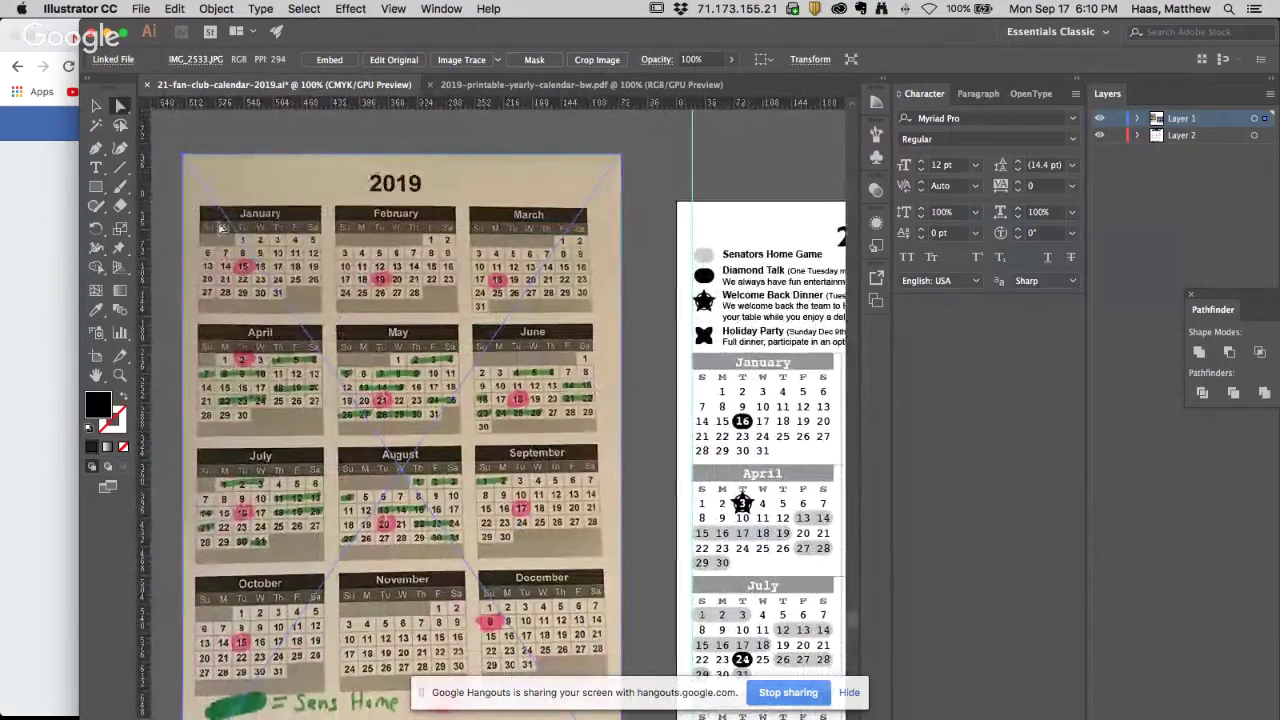
{"action": "left_click", "coordinate": [744, 428]}
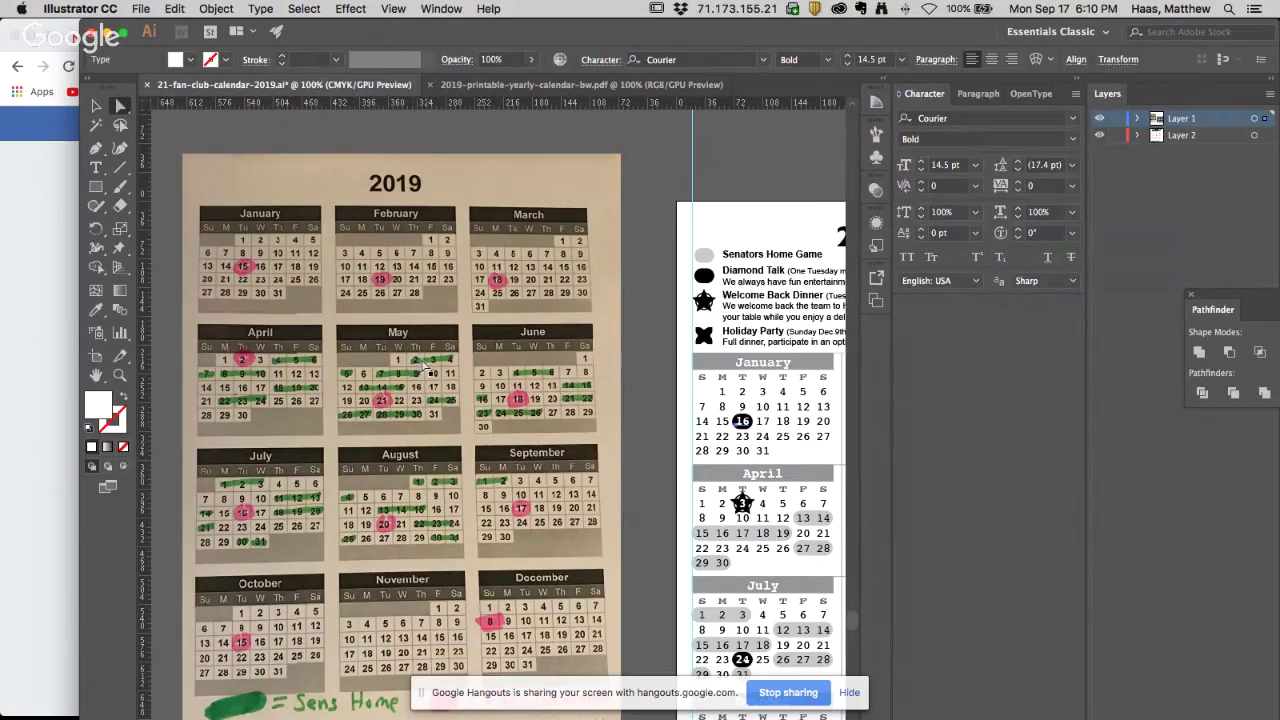
{"action": "left_click_drag", "start_coordinate": [671, 470], "coordinate": [418, 410]}
{"action": "key", "text": "super+equal"}
{"action": "key", "text": "super+equal"}
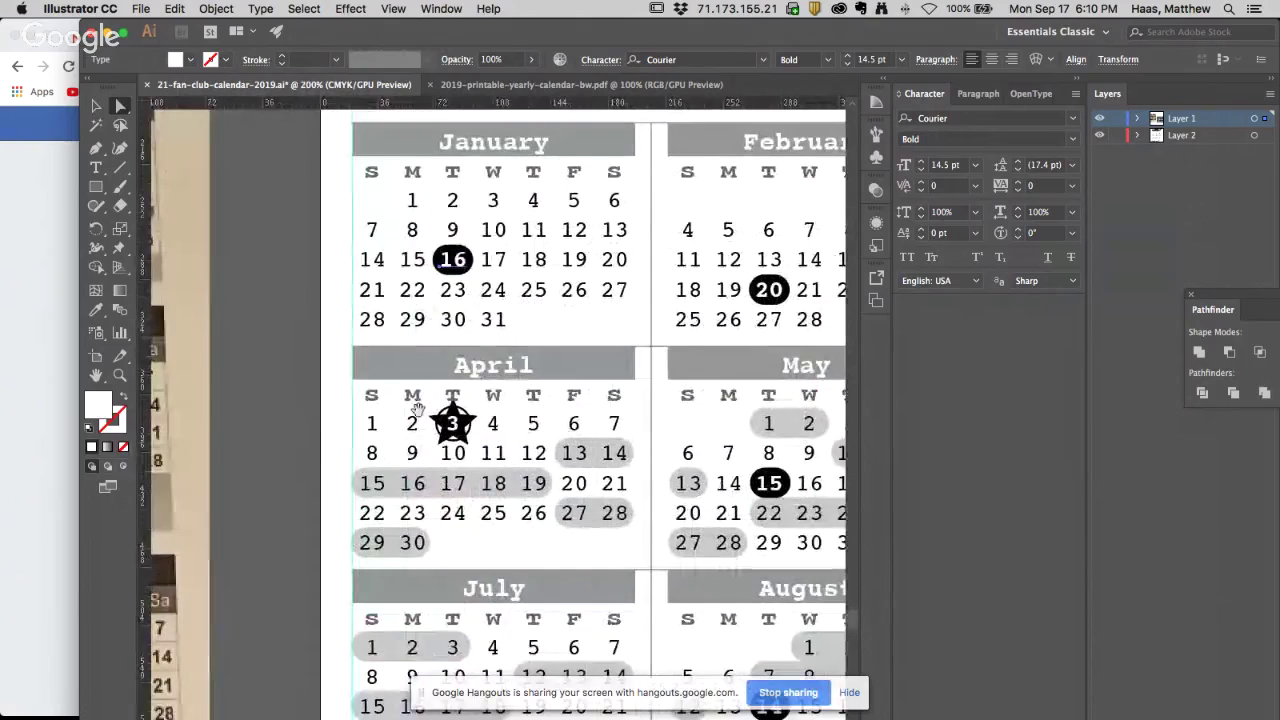
{"action": "left_click", "coordinate": [439, 487]}
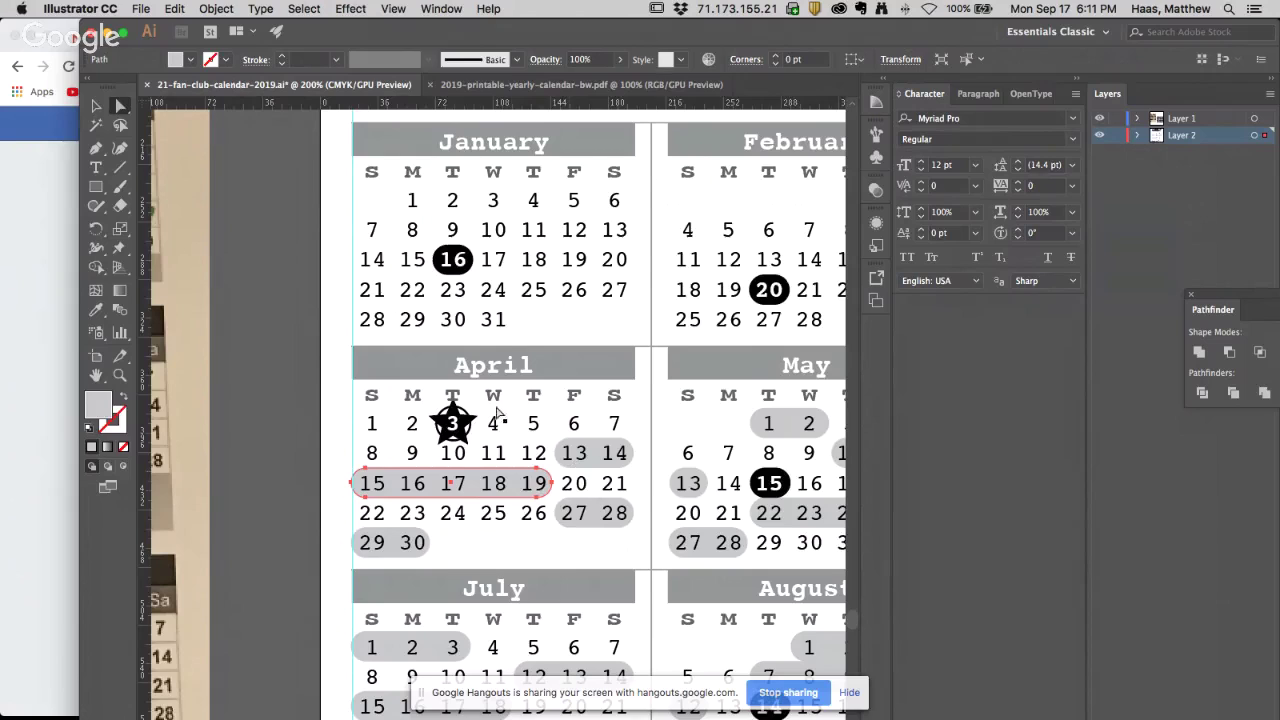
{"action": "left_click", "coordinate": [456, 283]}
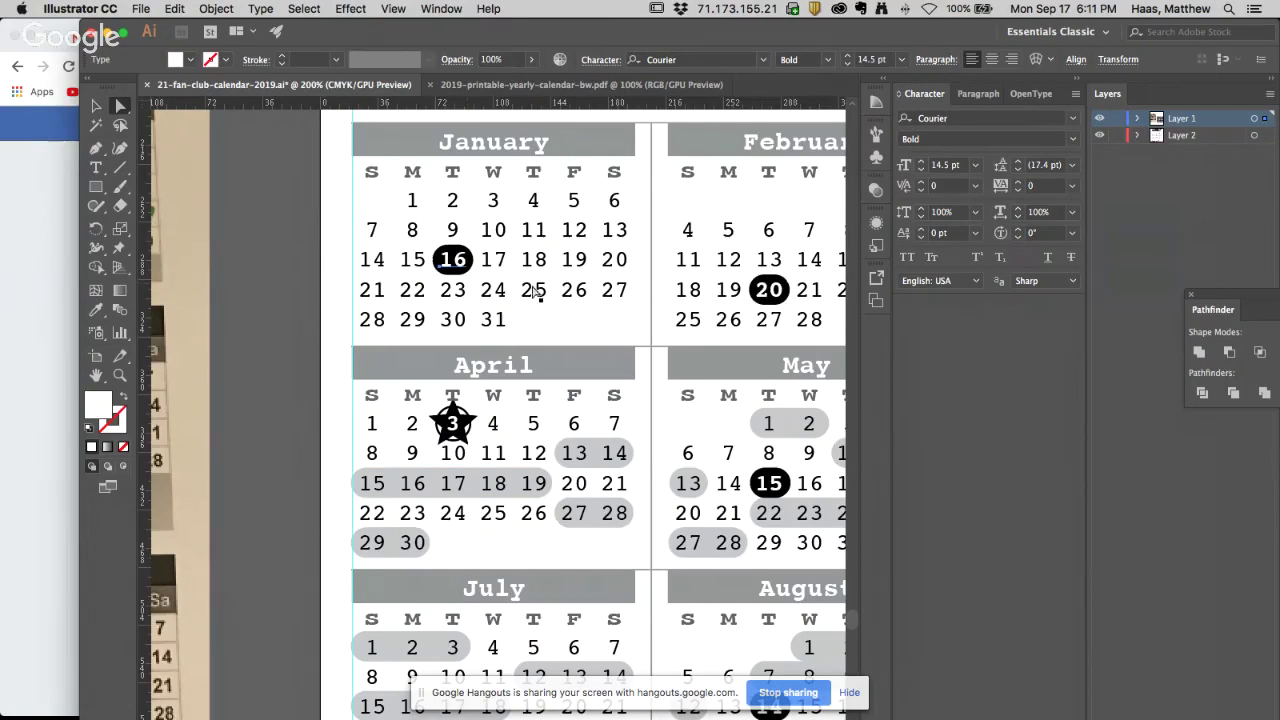
{"action": "left_click_drag", "start_coordinate": [512, 273], "coordinate": [501, 498]}
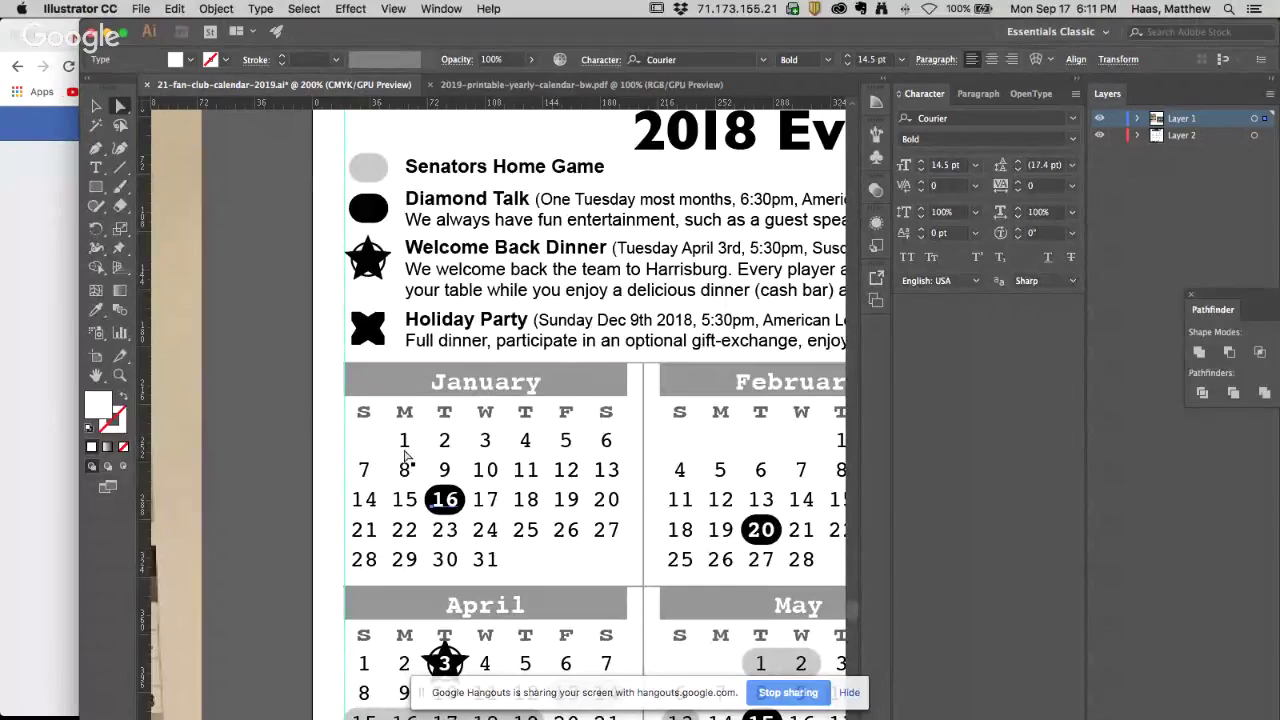
Select January's dates 1 through 27, including the Diamond Talk marker on the 16, to inspect how they are built
{"action": "left_click_drag", "start_coordinate": [323, 438], "coordinate": [637, 550]}
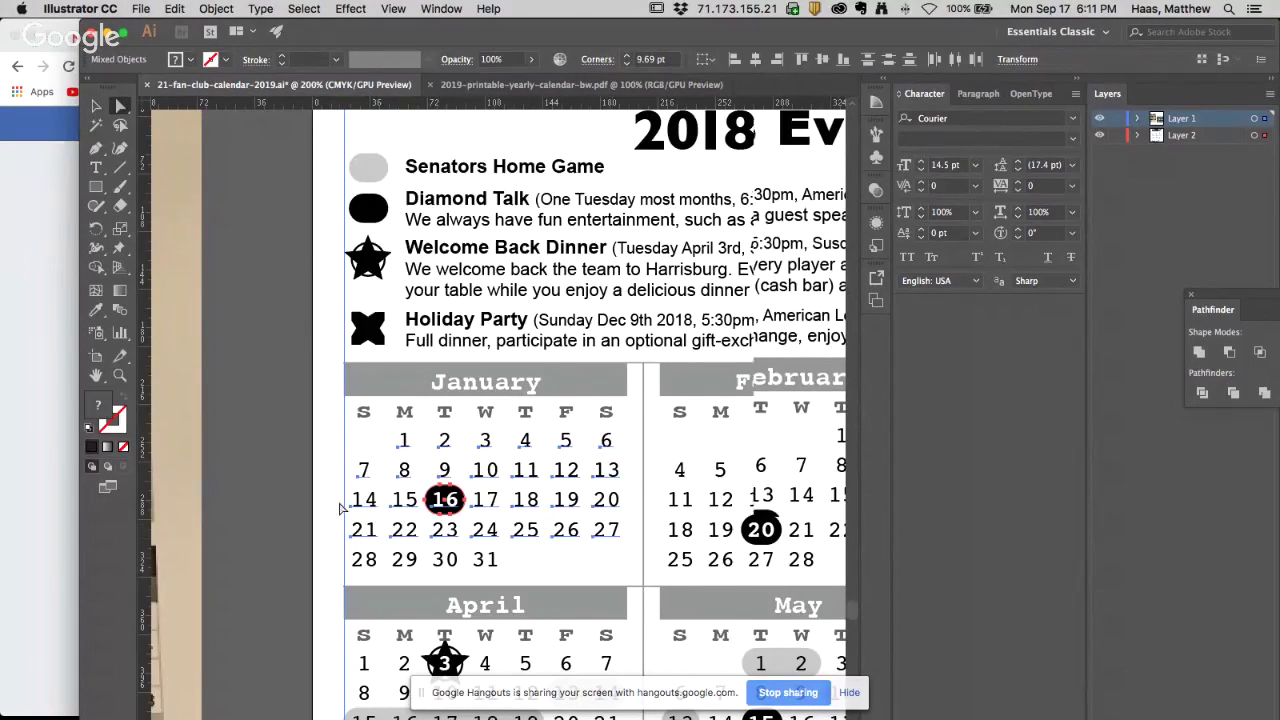
{"action": "scroll", "coordinate": [352, 508], "scroll_direction": "down", "scroll_amount": 2}
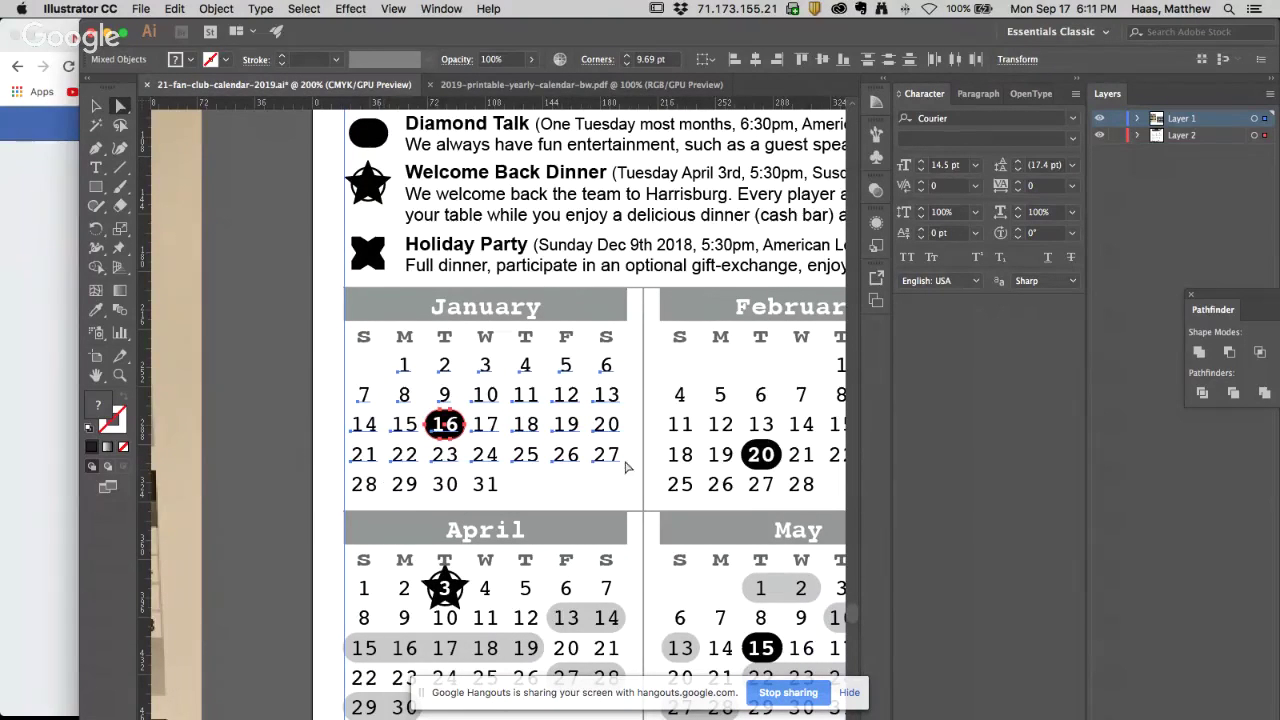
{"action": "left_click", "coordinate": [508, 466]}
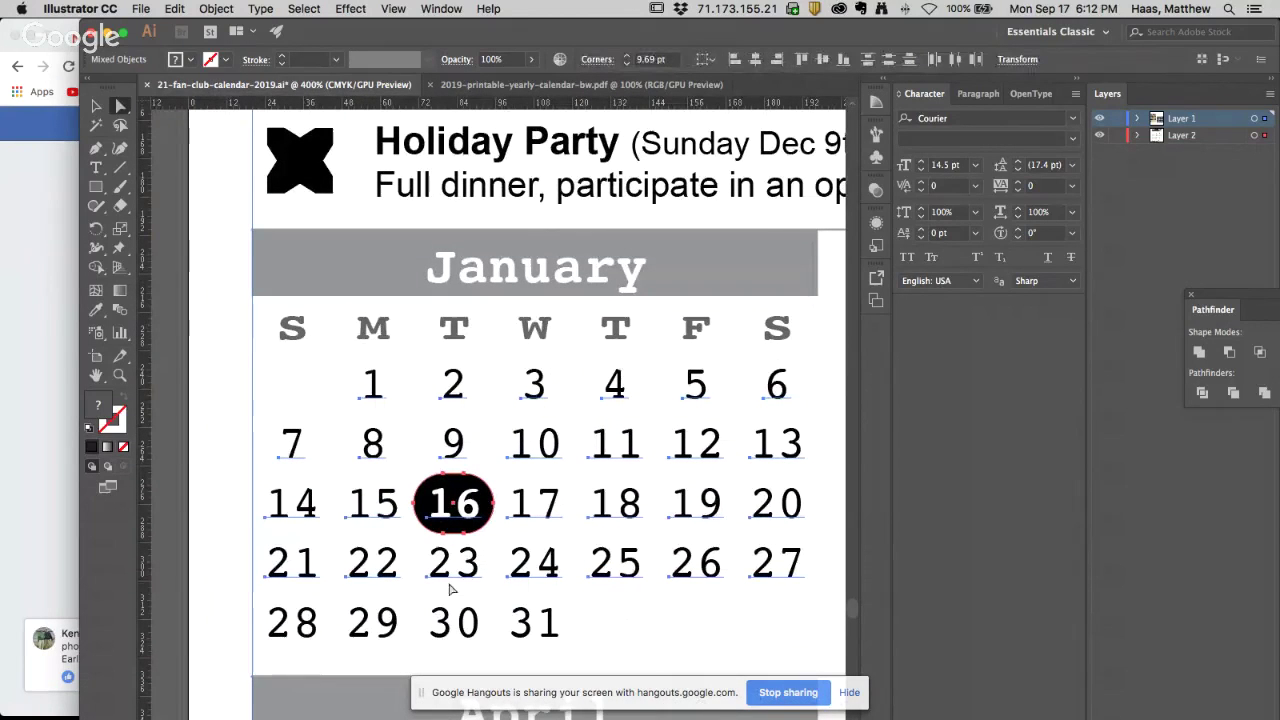
Draw a short vertical line with the Pen tool beside January's 21 and 28, with black stroke and no fill
{"action": "left_click", "coordinate": [97, 150]}
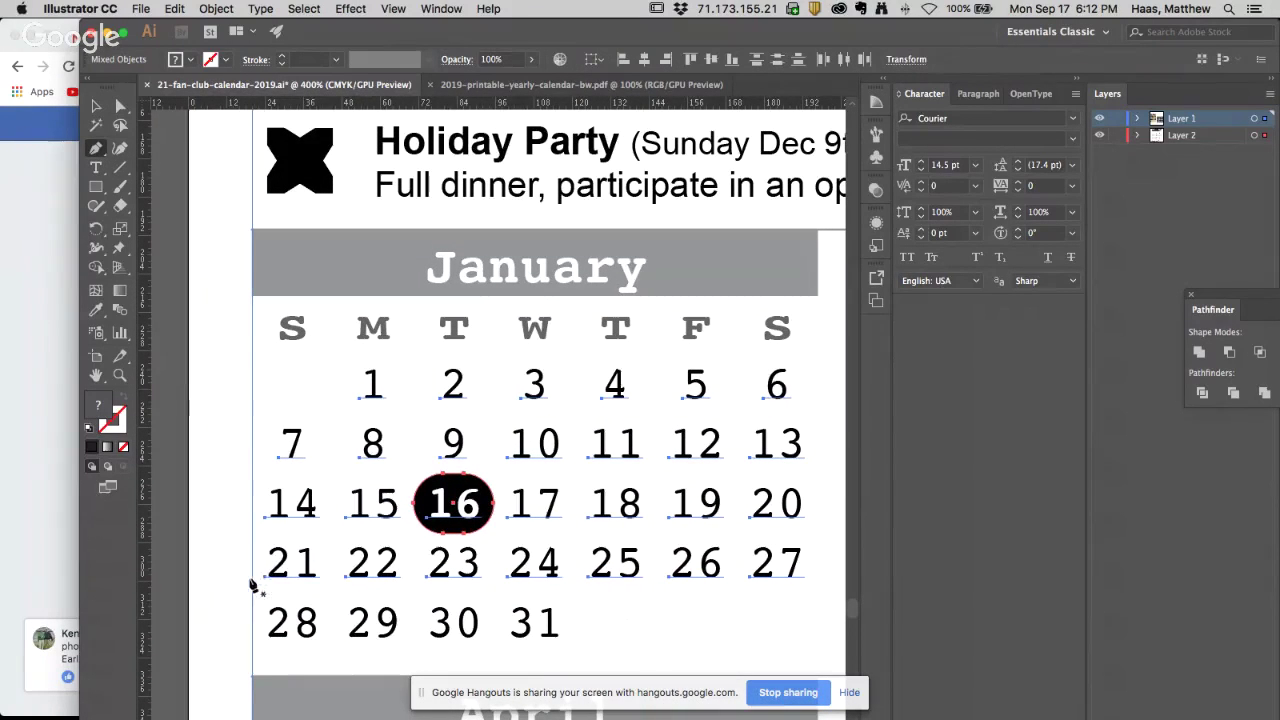
{"action": "left_click", "coordinate": [222, 559]}
{"action": "left_click", "coordinate": [222, 604]}
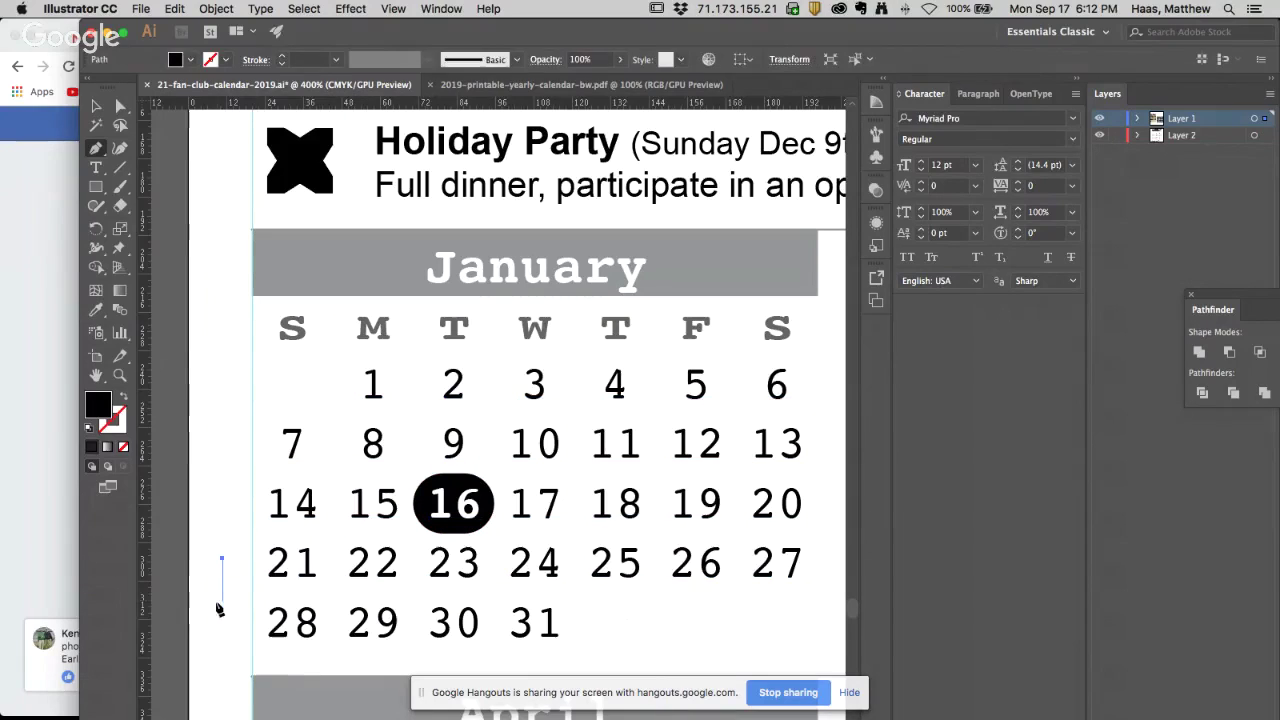
{"action": "left_click", "coordinate": [123, 398]}
{"action": "key", "text": "a"}
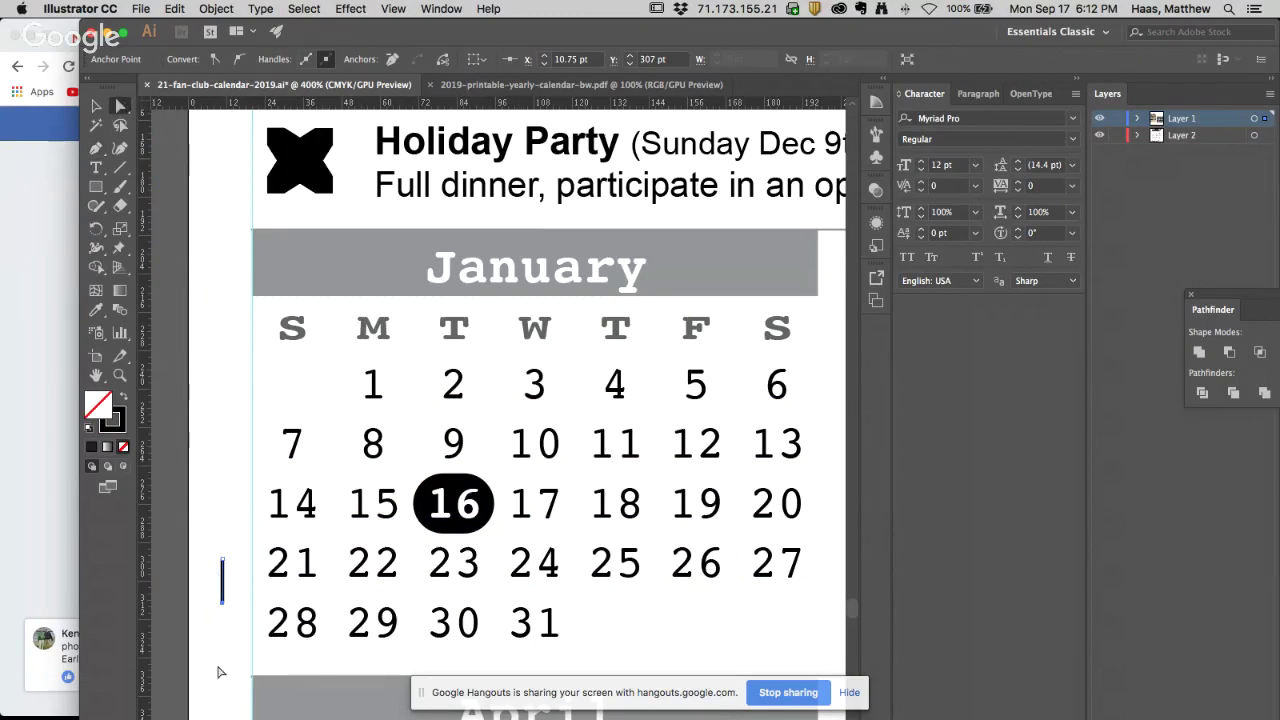
Set the short vertical line's stroke colour to ff00f9 and shift the line slightly downward
{"action": "left_click", "coordinate": [118, 424]}
{"action": "double_click", "coordinate": [121, 427]}
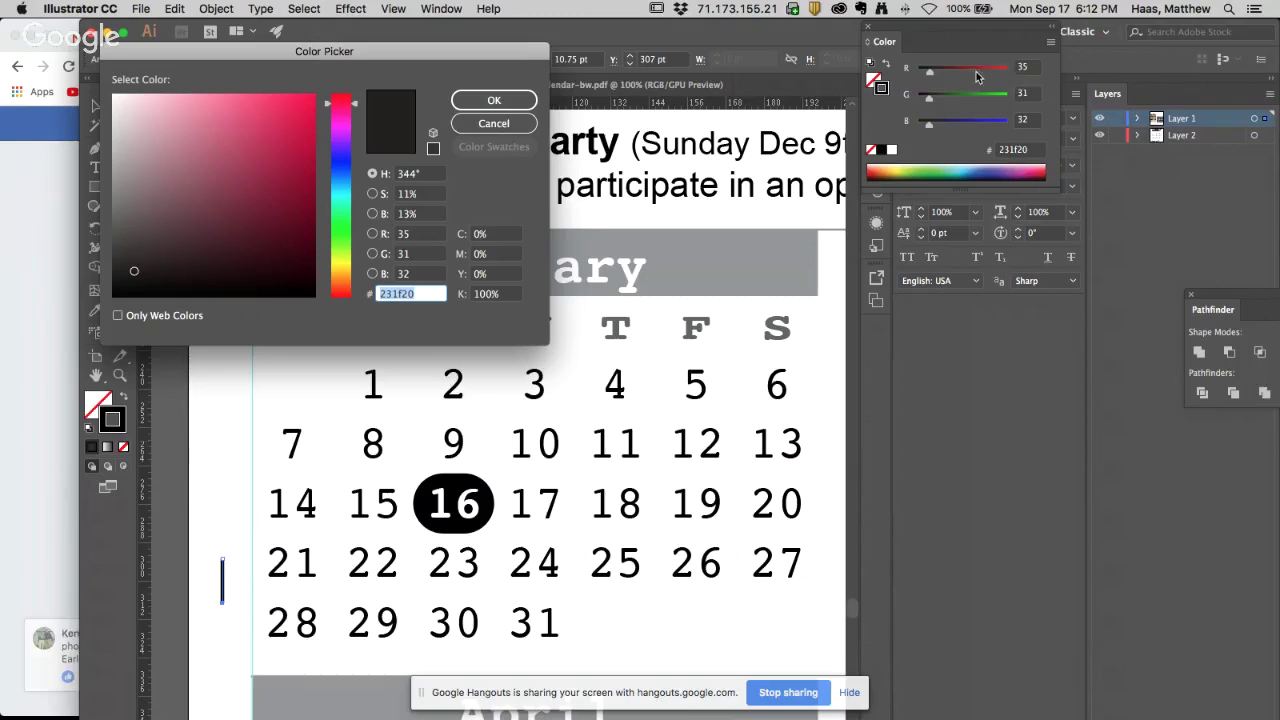
{"action": "type", "text": "ff00f9"}
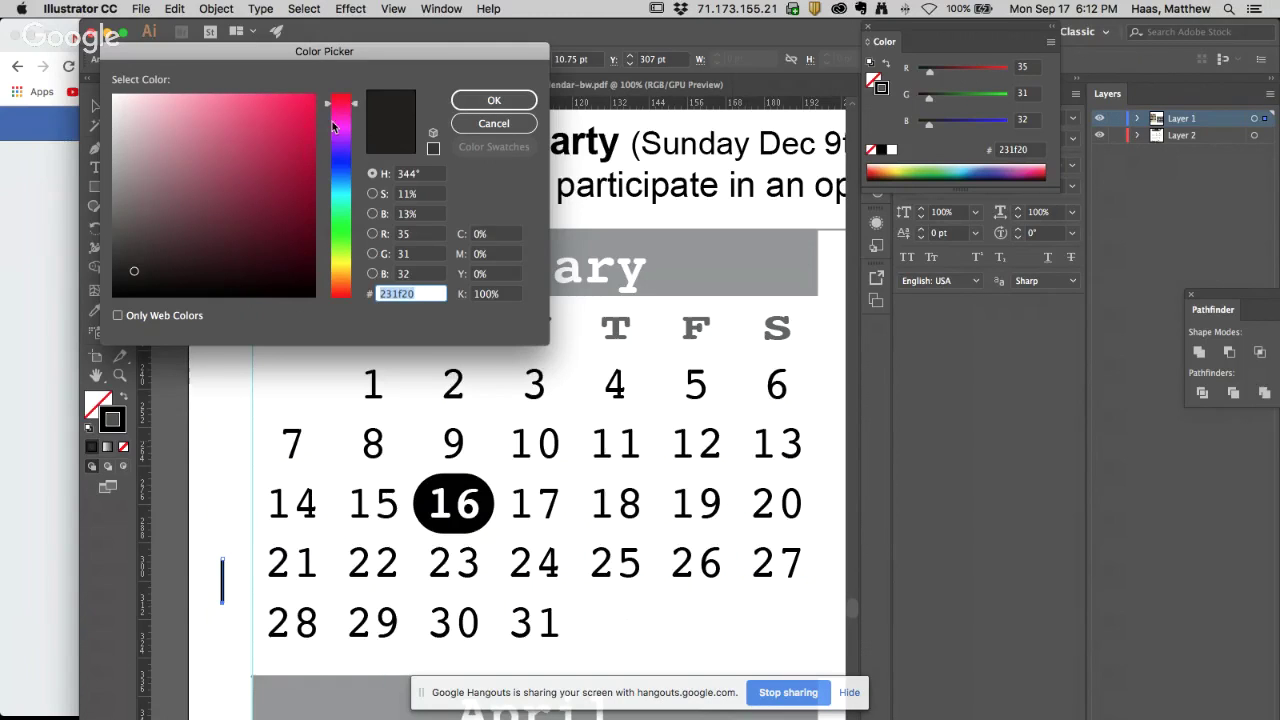
{"action": "left_click", "coordinate": [532, 103]}
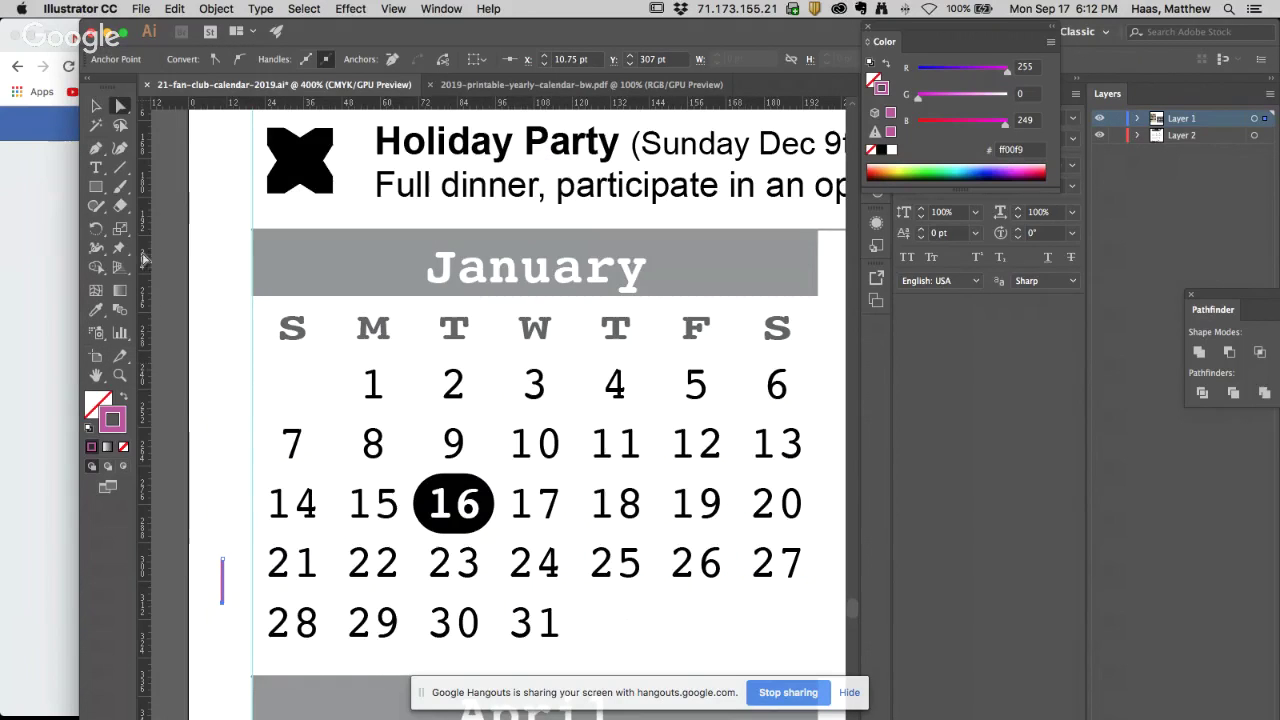
{"action": "left_click", "coordinate": [224, 565]}
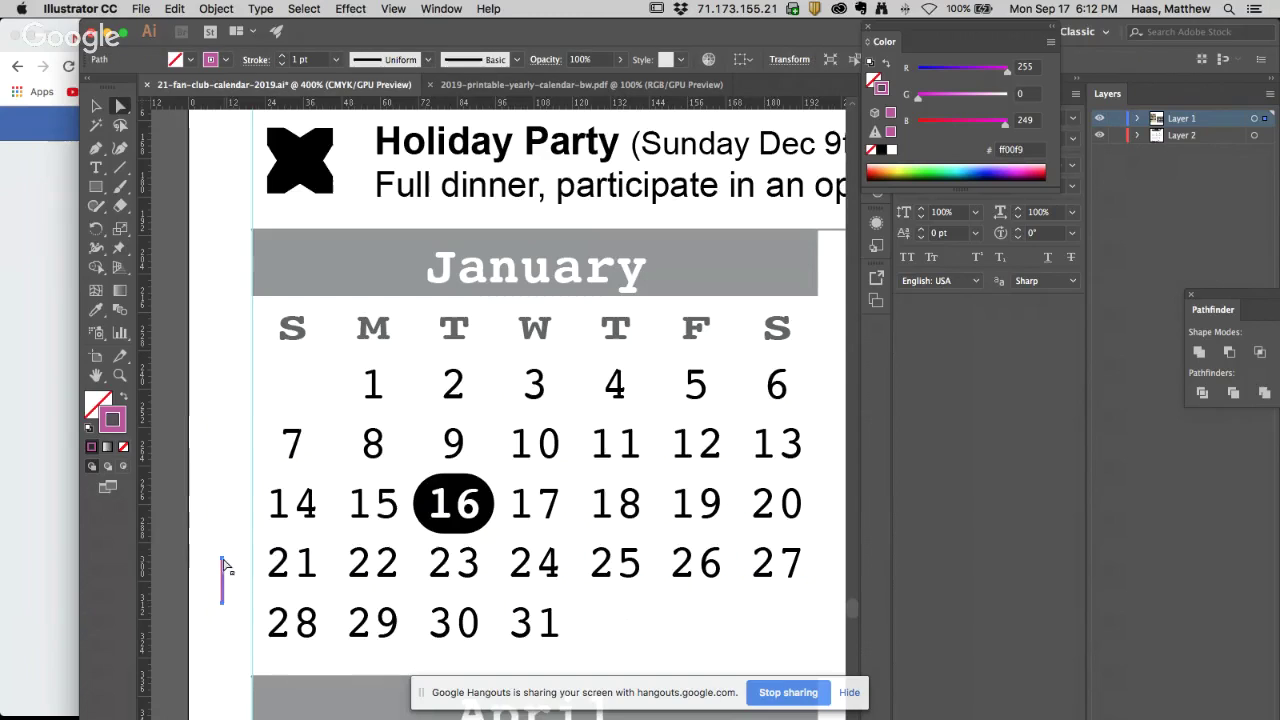
{"action": "left_click_drag", "start_coordinate": [223, 570], "coordinate": [224, 582]}
Place vertical guides at the left edges of January's 21 and 27, about 24 pt and 175.5 pt, and a horizontal guide along their baseline
{"action": "left_click", "coordinate": [279, 582]}
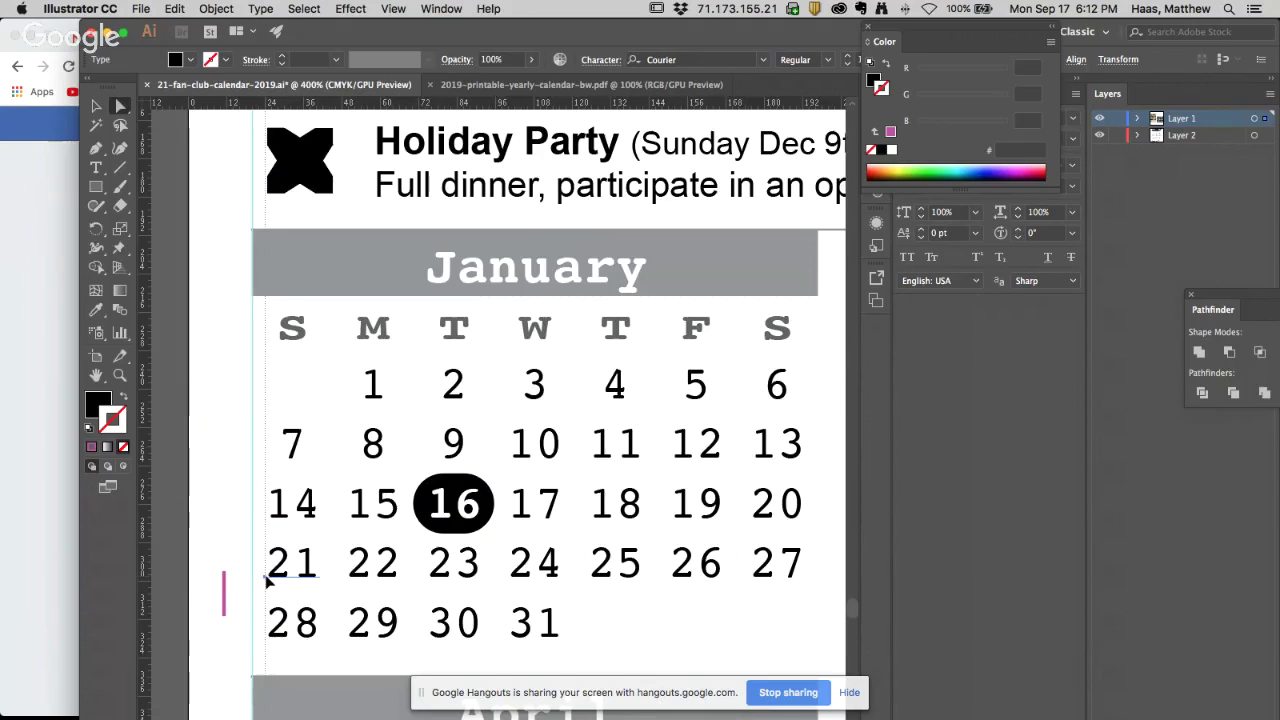
{"action": "left_click", "coordinate": [268, 582]}
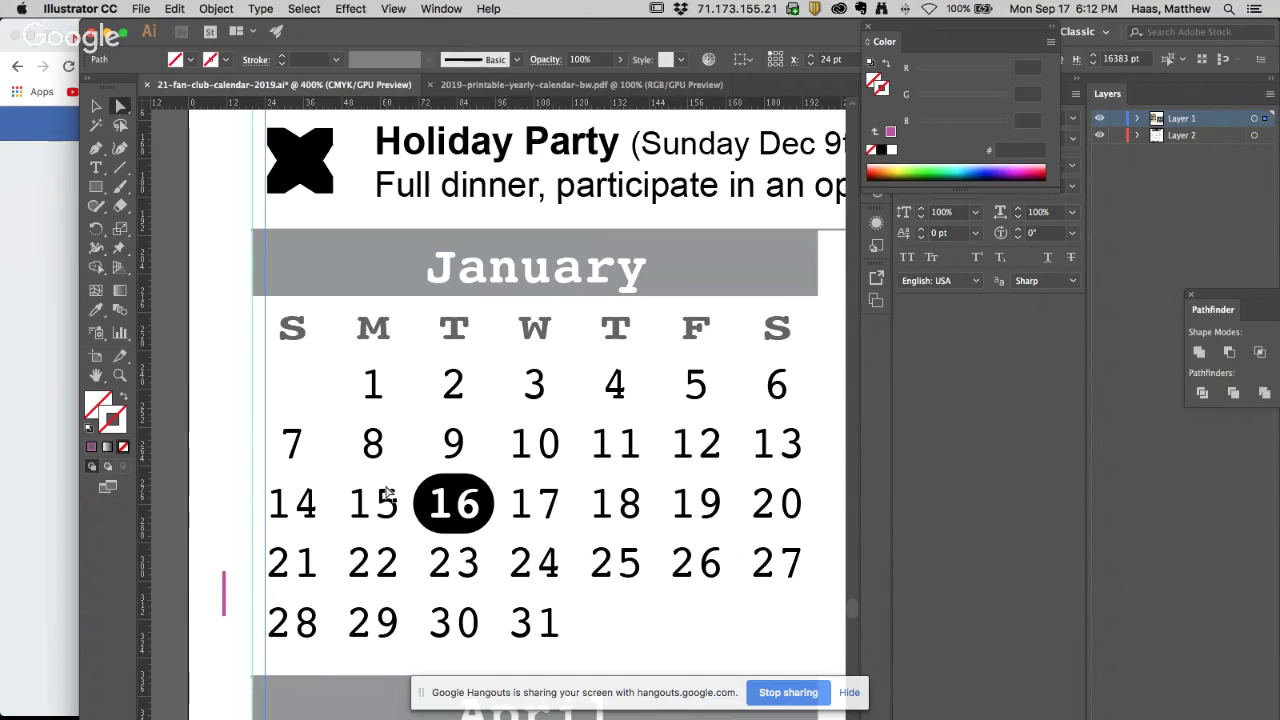
{"action": "left_click", "coordinate": [290, 582]}
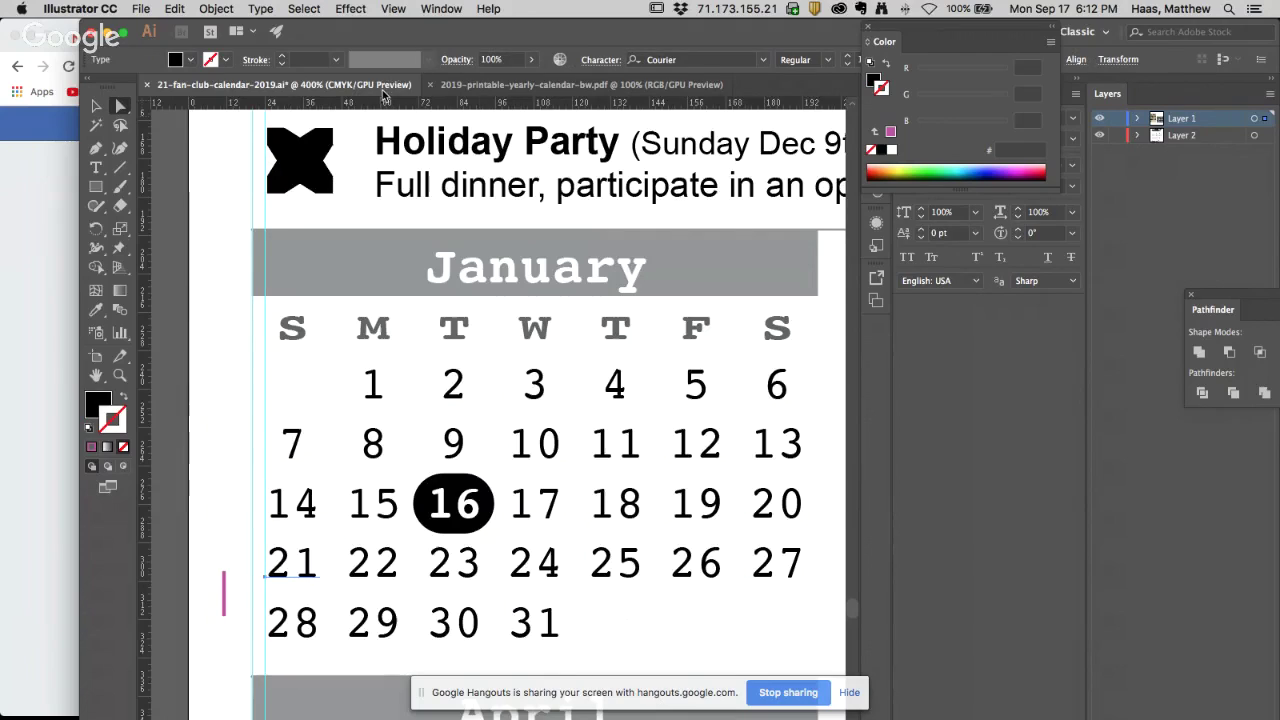
{"action": "left_click", "coordinate": [280, 577]}
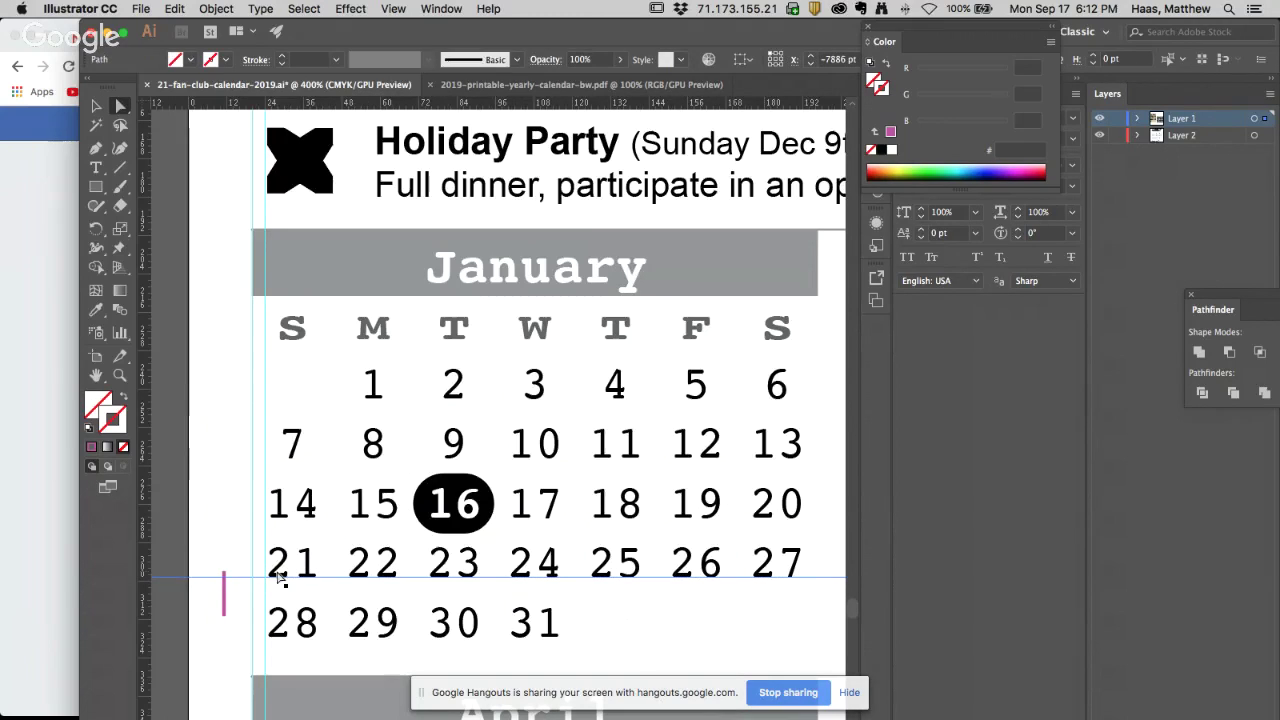
{"action": "left_click", "coordinate": [768, 578]}
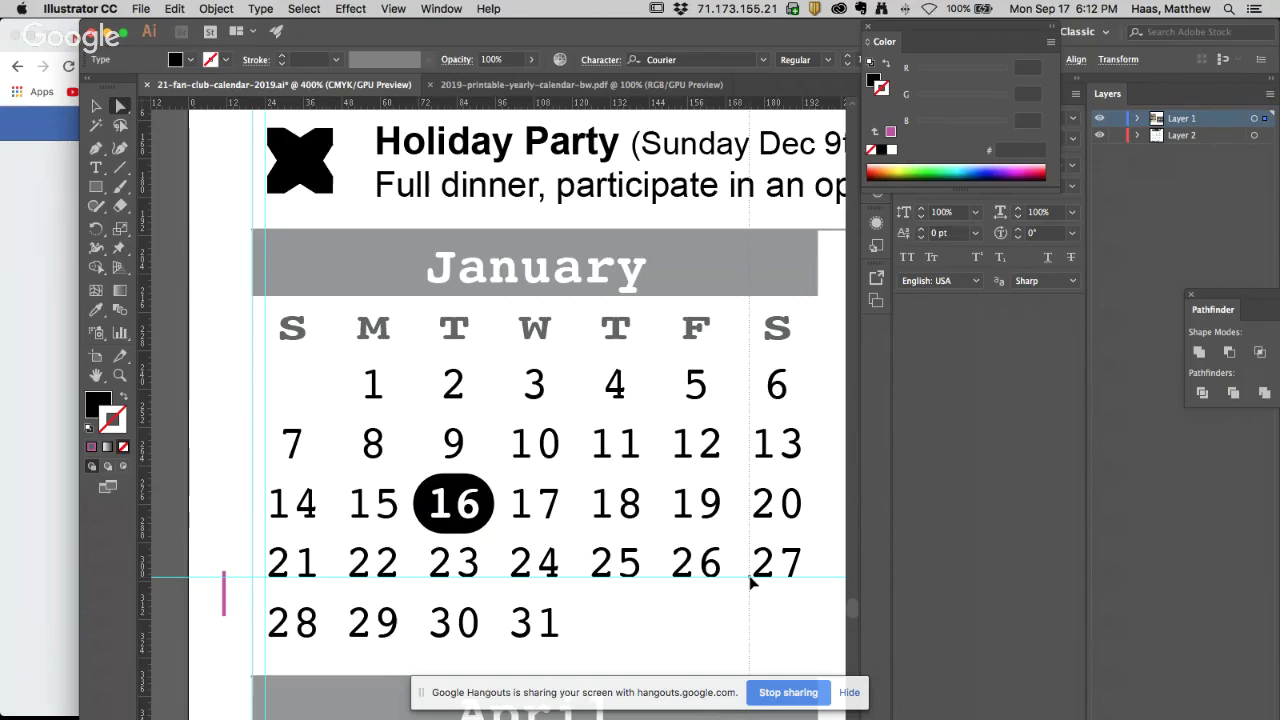
{"action": "left_click", "coordinate": [751, 582]}
{"action": "left_click", "coordinate": [224, 598]}
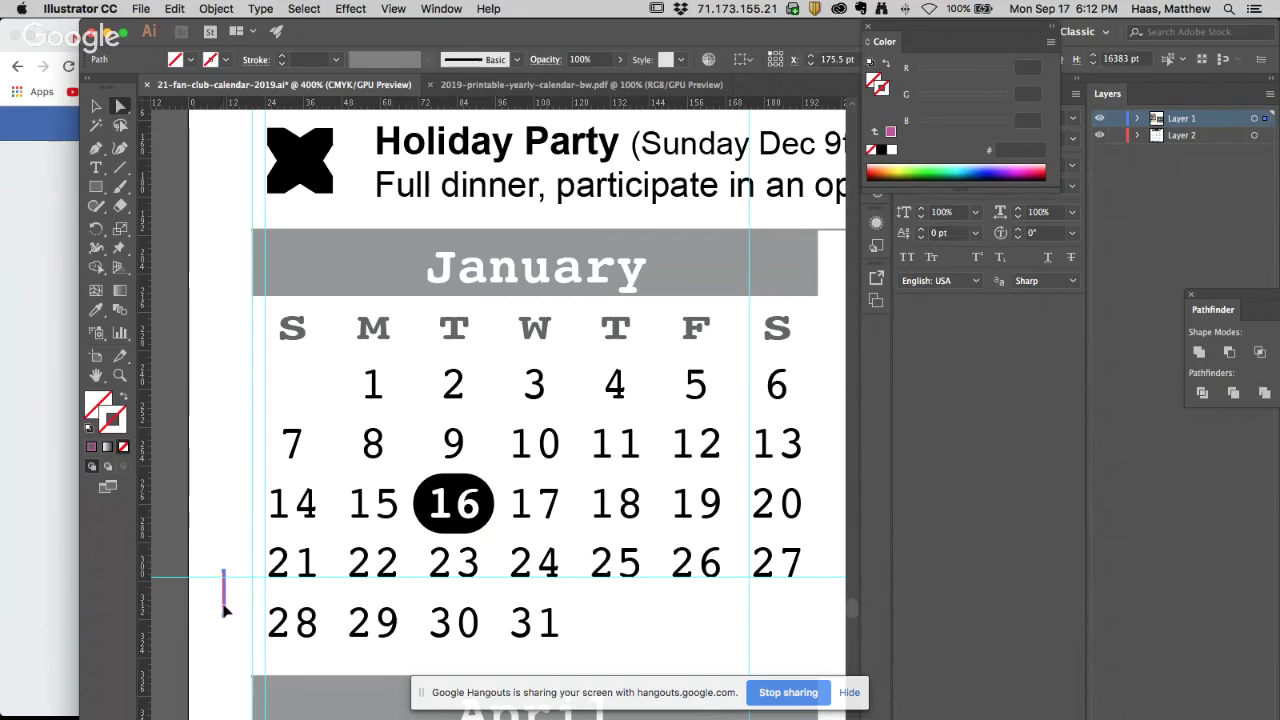
Move the short vertical line onto the 24 pt guide at the left edge of January's 21 and 28
{"action": "left_click_drag", "start_coordinate": [197, 560], "coordinate": [221, 575]}
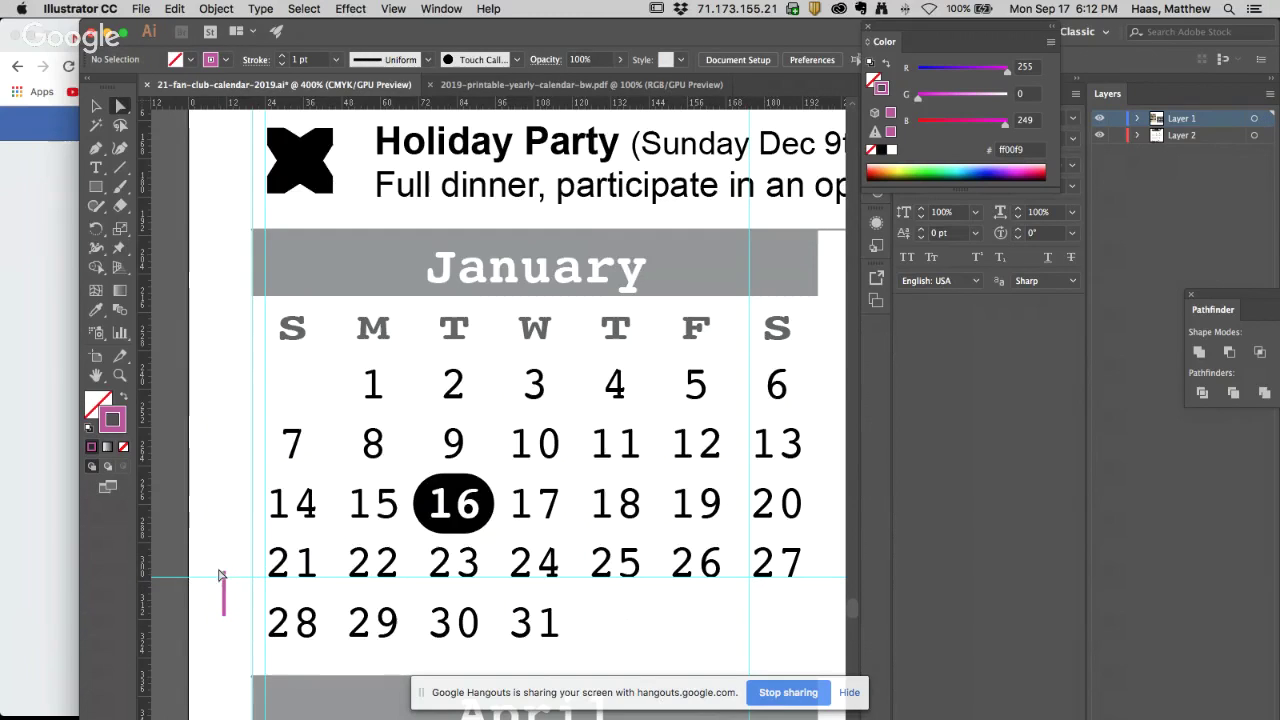
{"action": "left_click_drag", "start_coordinate": [226, 588], "coordinate": [268, 588]}
{"action": "scroll", "coordinate": [267, 594], "scroll_direction": "down", "scroll_amount": 3}
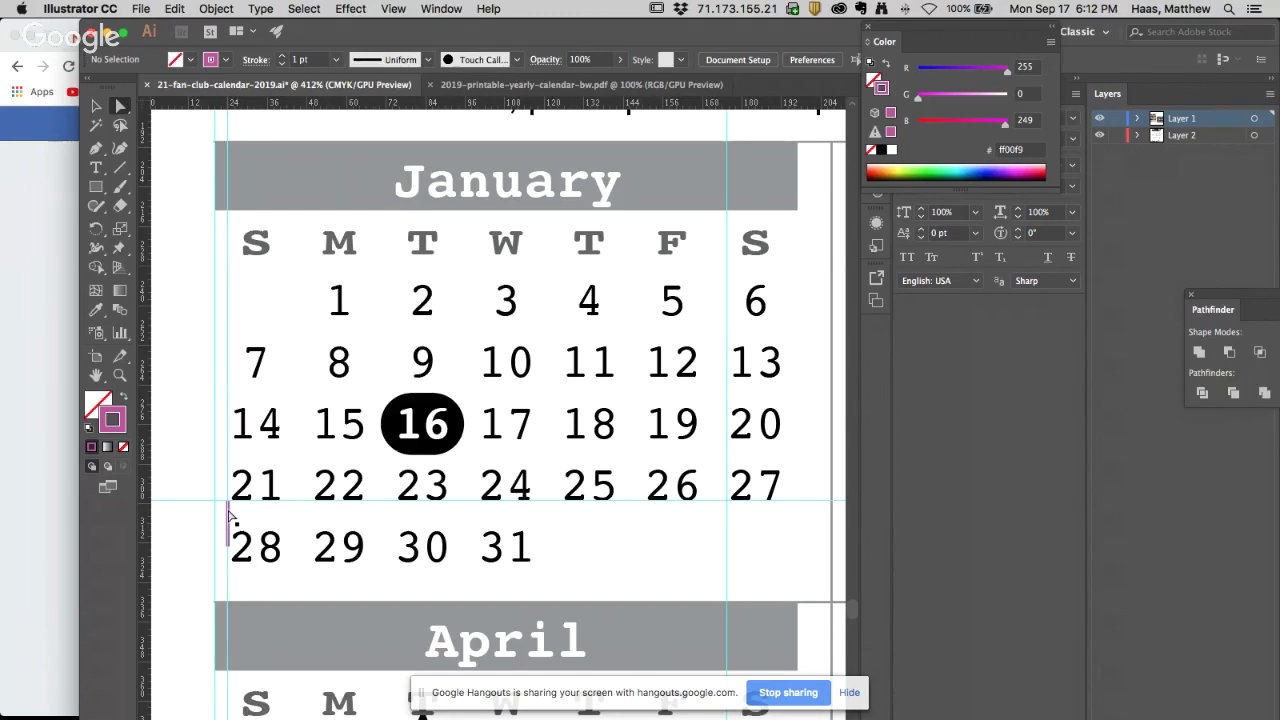
Lock the guides so they cannot be selected with the artwork
{"action": "left_click", "coordinate": [229, 515]}
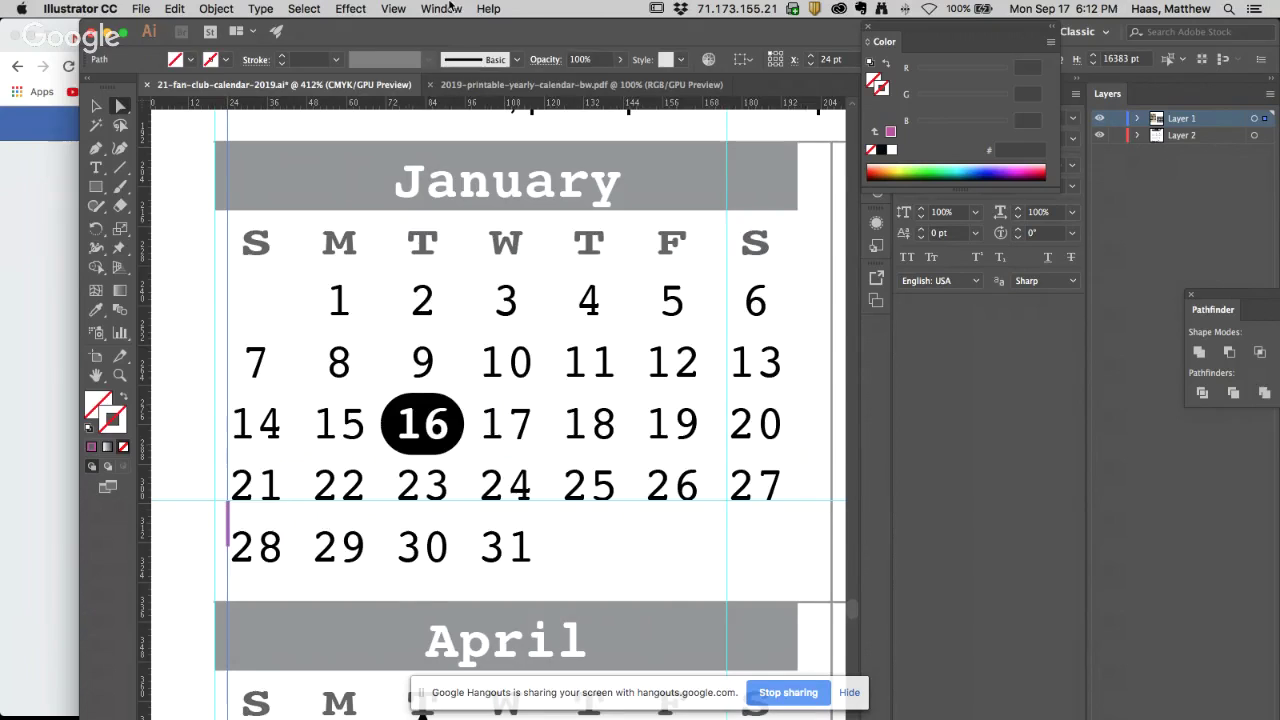
{"action": "left_click", "coordinate": [417, 8]}
{"action": "mouse_move", "coordinate": [393, 8]}
{"action": "mouse_move", "coordinate": [480, 479]}
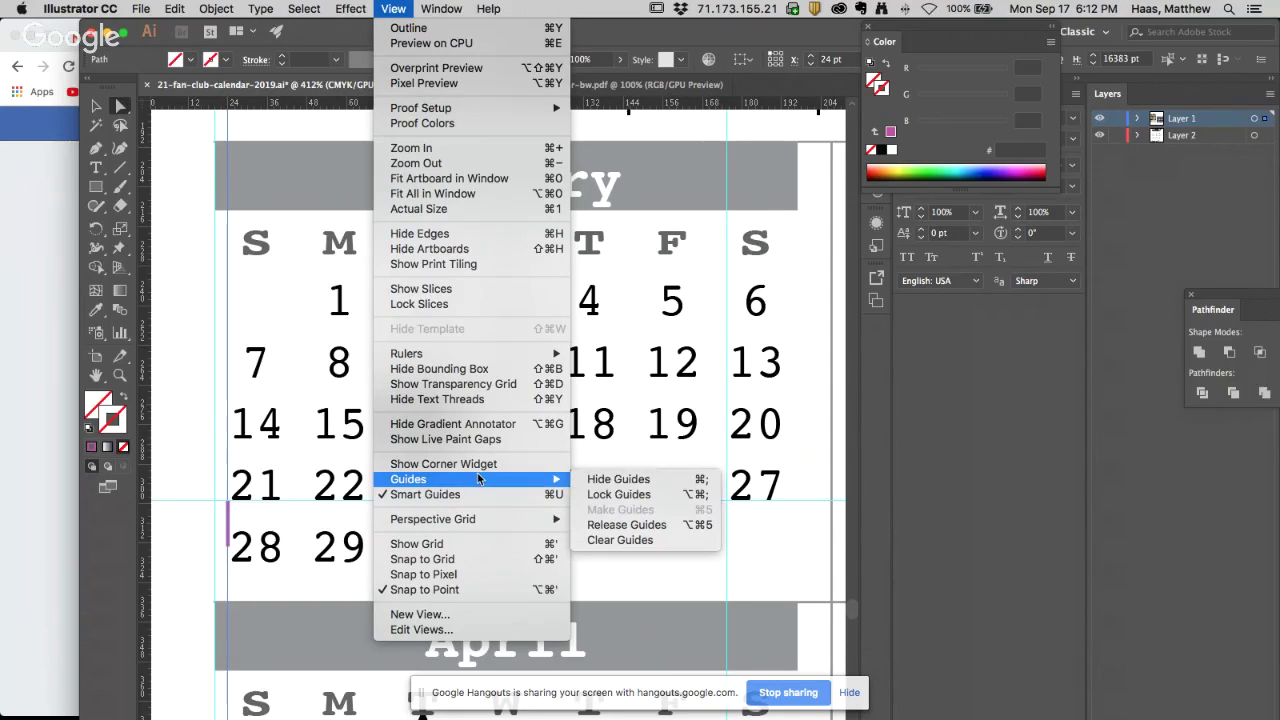
{"action": "left_click", "coordinate": [601, 495]}
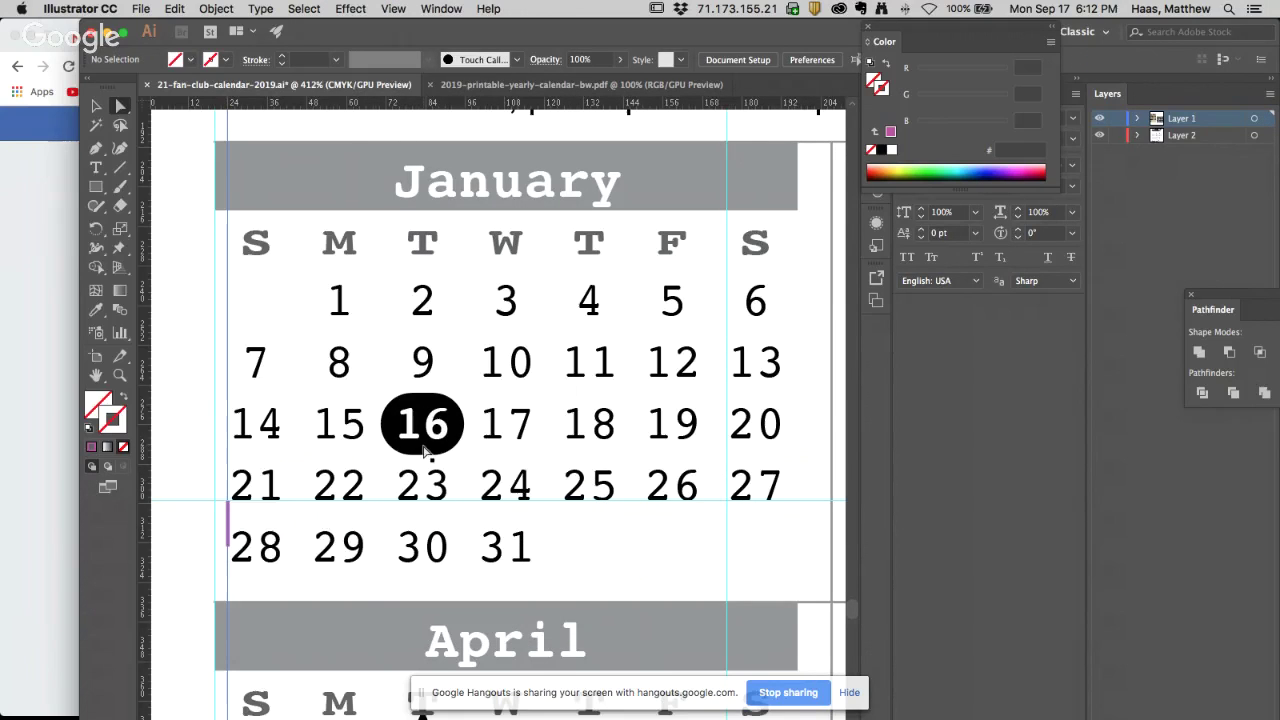
{"action": "left_click", "coordinate": [229, 513]}
{"action": "left_click_drag", "start_coordinate": [229, 507], "coordinate": [727, 512]}
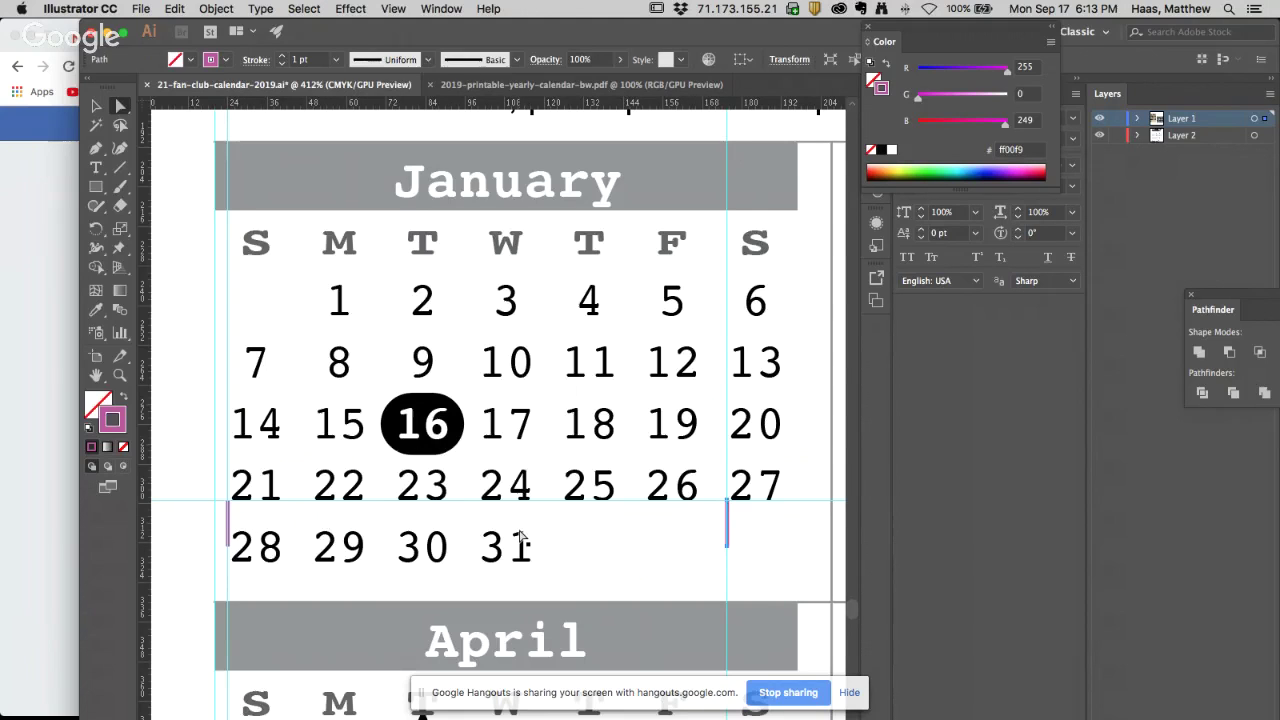
{"action": "key", "text": "ctrl+z"}
Try to place a copy of the vertical line at the left edge of January's 29 and nudge it sideways
{"action": "left_click_drag", "start_coordinate": [229, 507], "coordinate": [311, 509]}
{"action": "left_click", "coordinate": [309, 509]}
{"action": "left_click", "coordinate": [308, 509]}
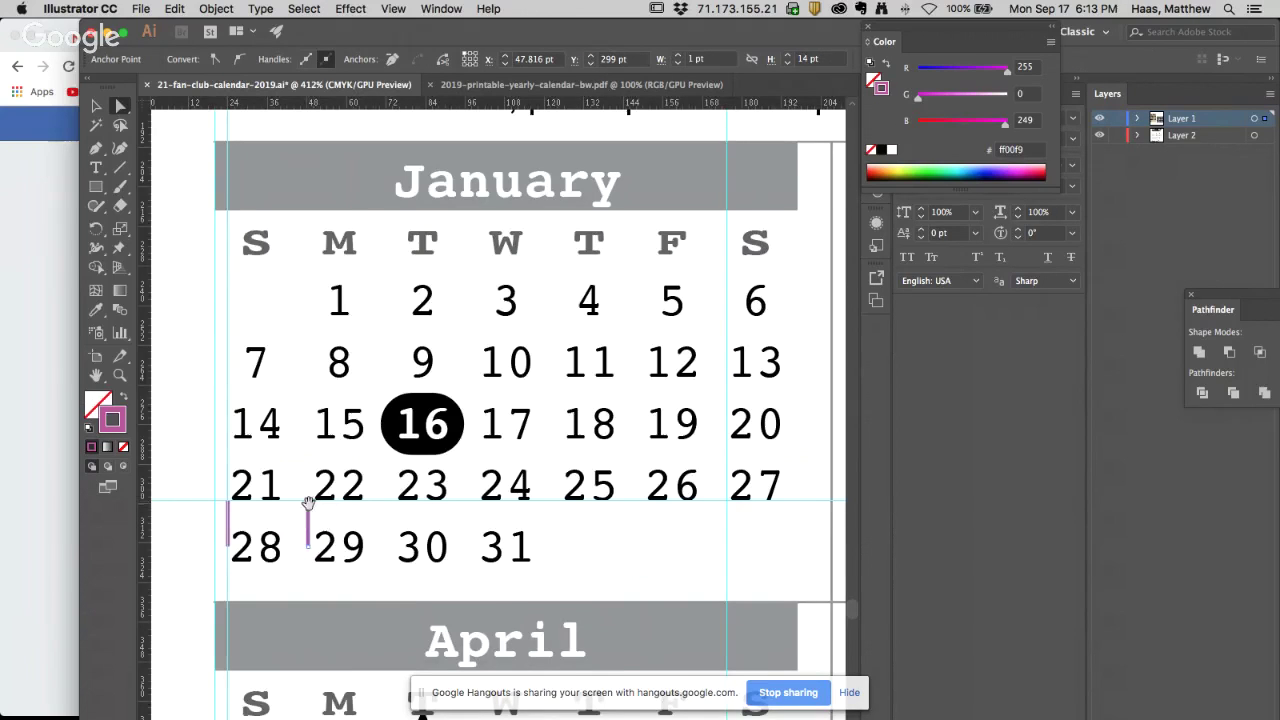
{"action": "key", "text": "super+equal"}
{"action": "key", "text": "super+equal"}
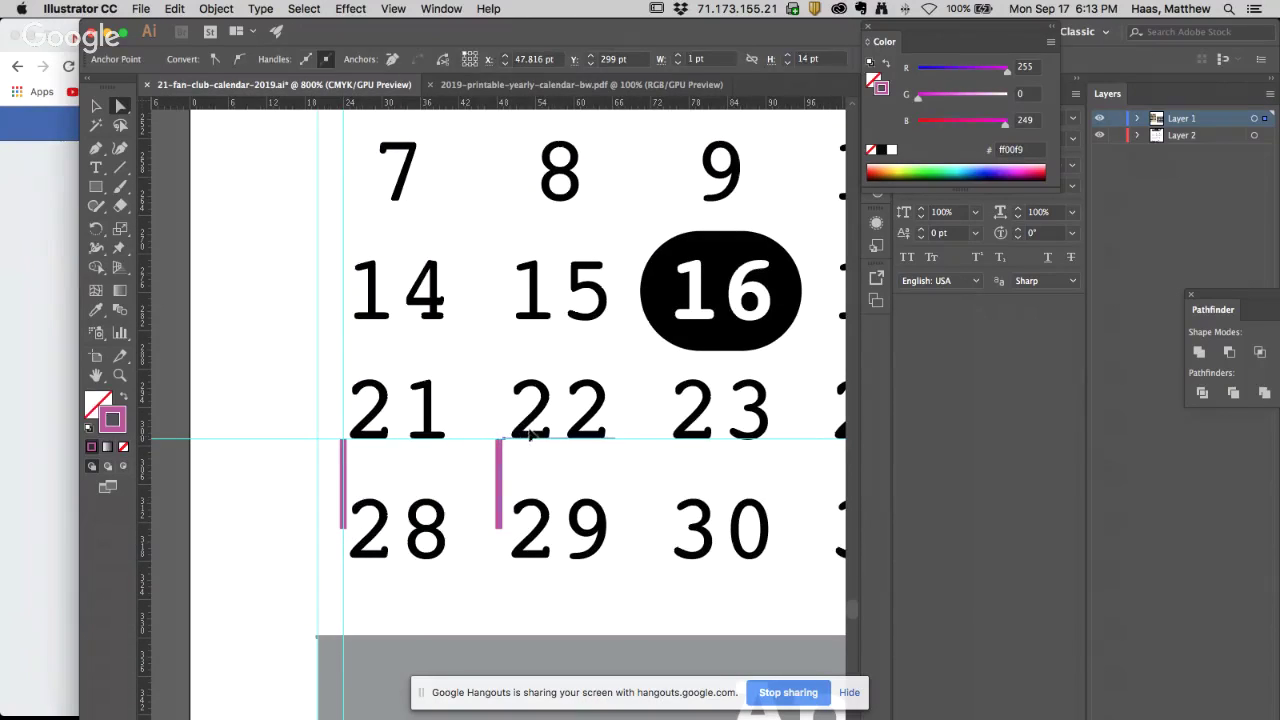
{"action": "left_click", "coordinate": [505, 450]}
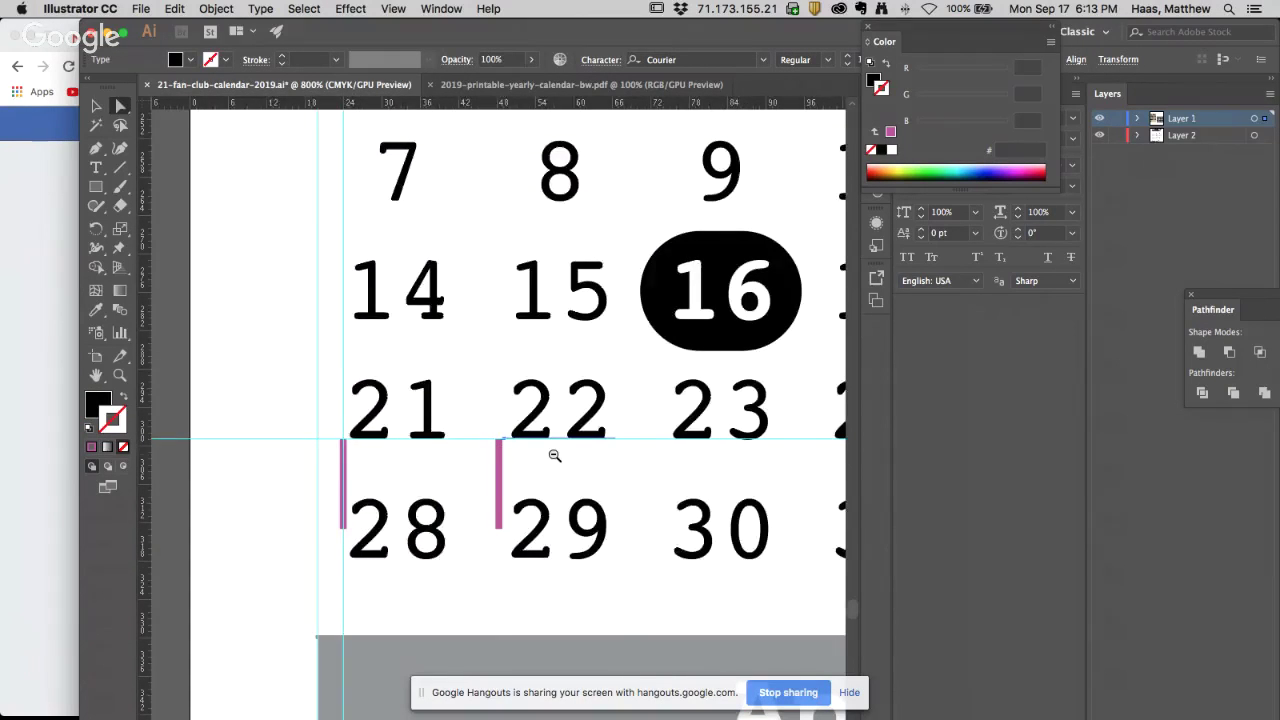
{"action": "key", "text": "super+minus"}
{"action": "key", "text": "super+minus"}
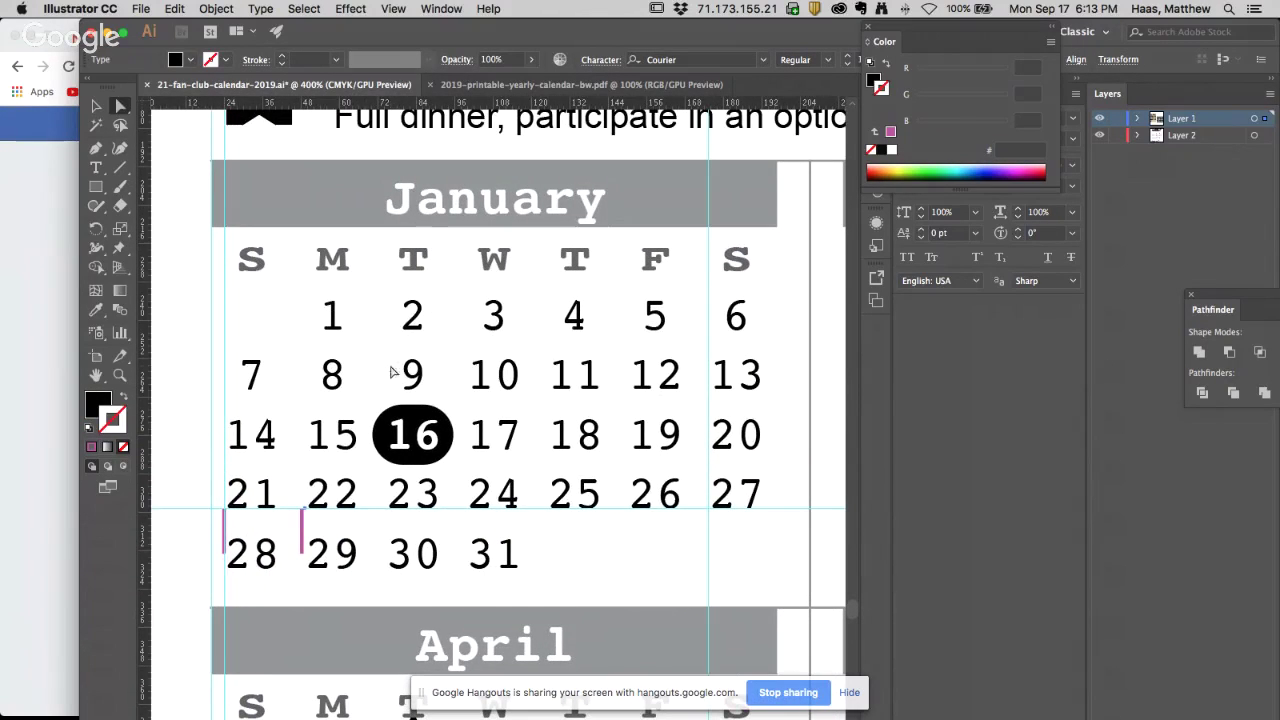
{"action": "key", "text": "shift+Right"}
{"action": "key", "text": "shift+Right"}
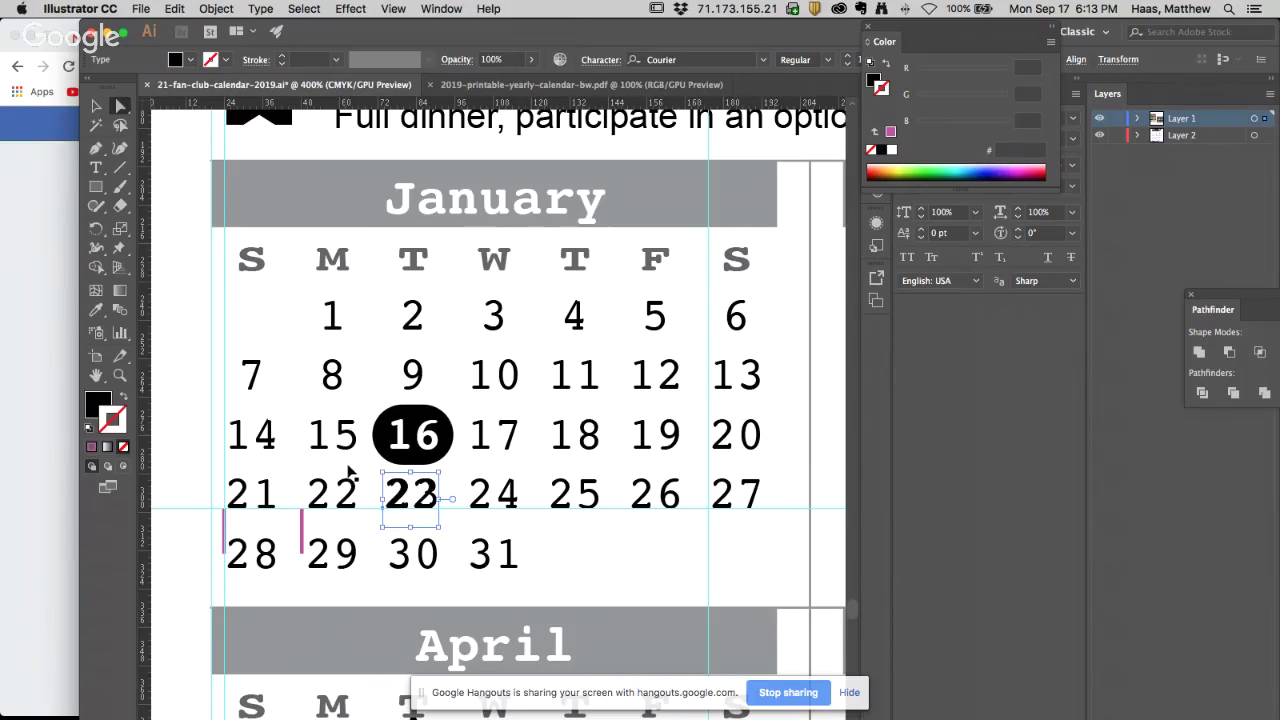
{"action": "left_click", "coordinate": [323, 620]}
{"action": "left_click", "coordinate": [302, 528]}
{"action": "left_click", "coordinate": [296, 526]}
Duplicate the vertical line to the left of January's 29 and repeat the copy five times along the row, making seven lines
{"action": "left_click_drag", "start_coordinate": [228, 535], "coordinate": [306, 510], "text": "alt"}
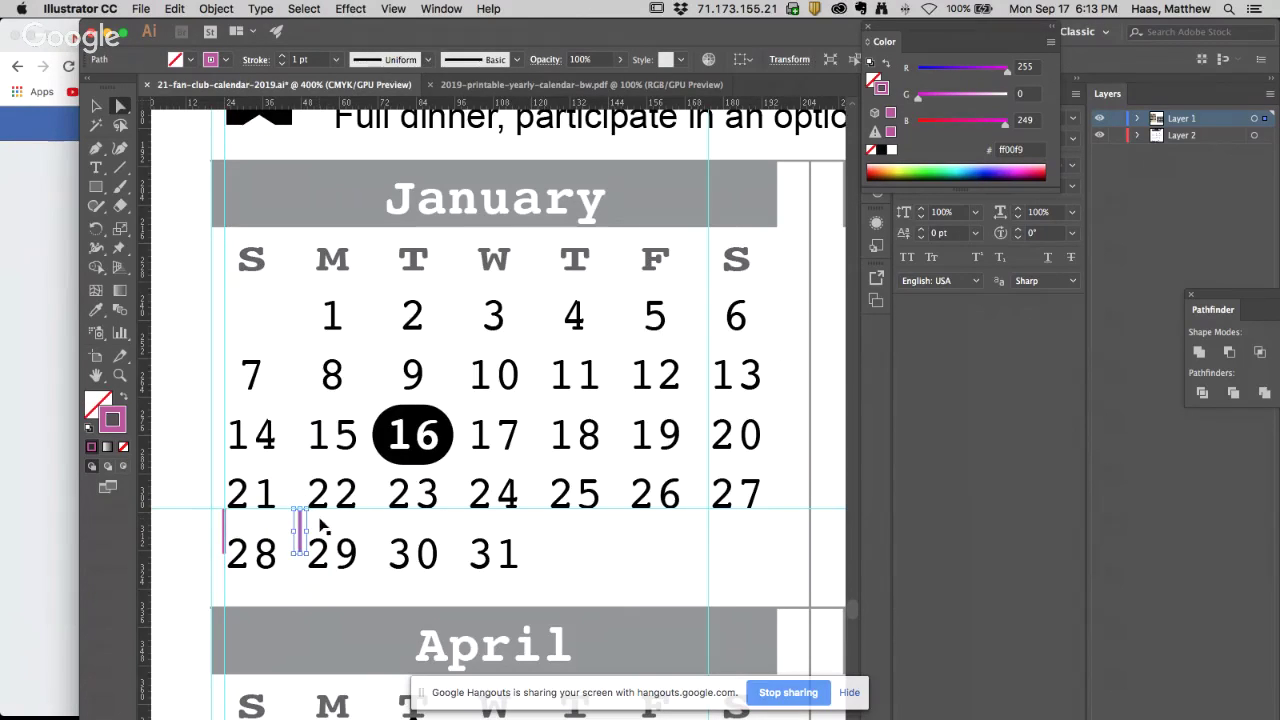
{"action": "key", "text": "super+d"}
{"action": "key", "text": "super+d"}
{"action": "key", "text": "super+d"}
{"action": "key", "text": "super+d"}
{"action": "key", "text": "super+d"}
Select all seven vertical lines and scale them horizontally so the last one meets the guide at the left edge of 27
{"action": "left_click_drag", "start_coordinate": [698, 517], "coordinate": [220, 528]}
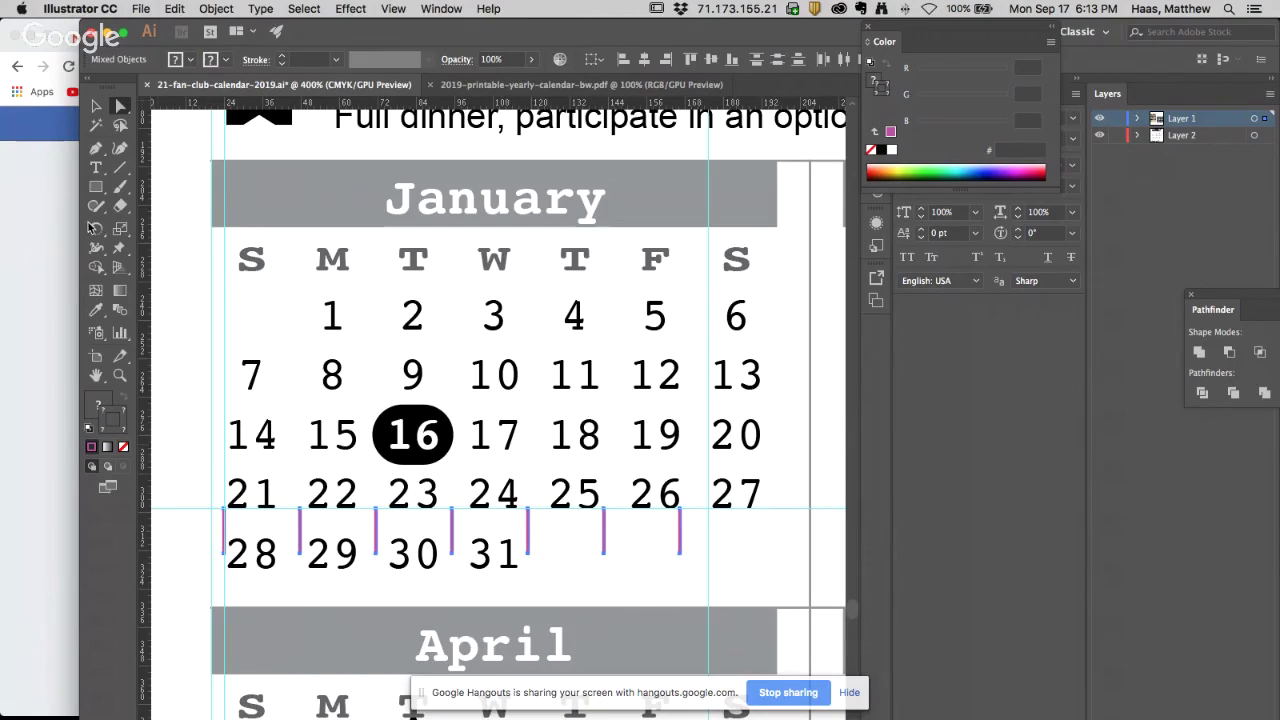
{"action": "left_click", "coordinate": [120, 227]}
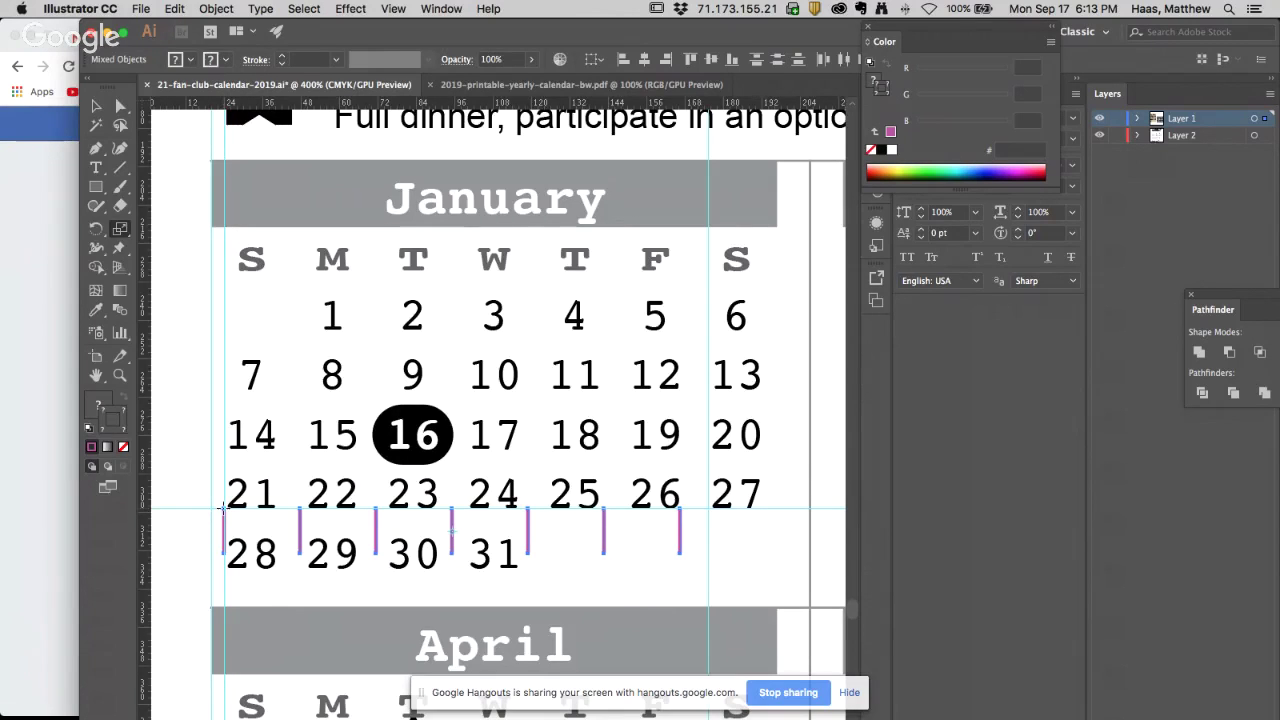
{"action": "left_click_drag", "start_coordinate": [680, 515], "coordinate": [708, 531]}
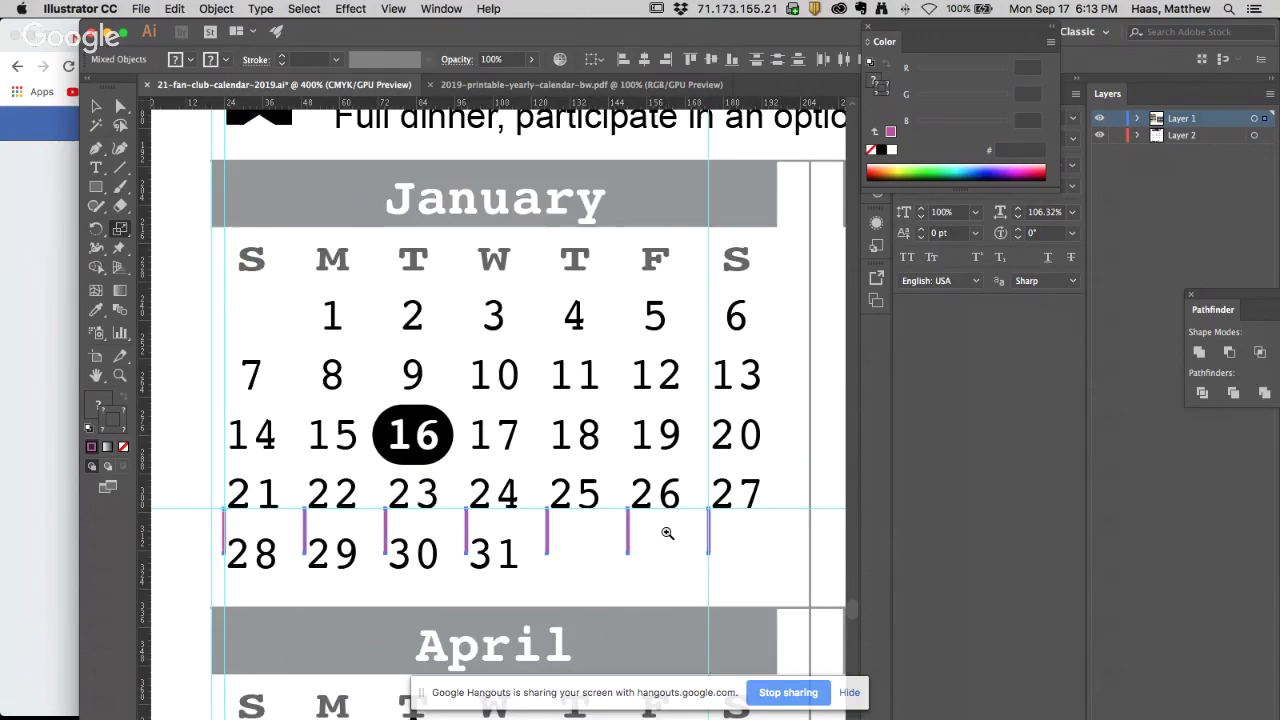
{"action": "left_click", "coordinate": [667, 533]}
{"action": "scroll", "coordinate": [666, 528], "scroll_direction": "down", "scroll_amount": 3}
{"action": "scroll", "coordinate": [654, 449], "scroll_direction": "left", "scroll_amount": 5}
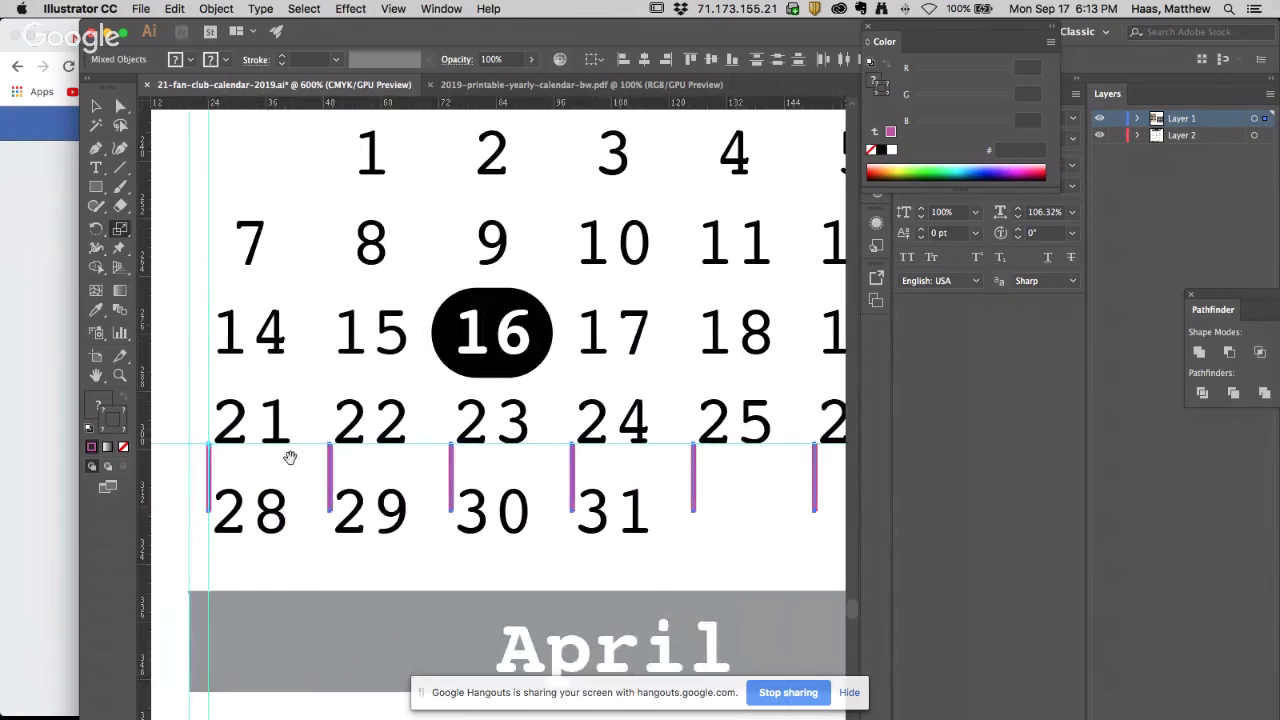
{"action": "key", "text": "super+minus"}
{"action": "key", "text": "super+minus"}
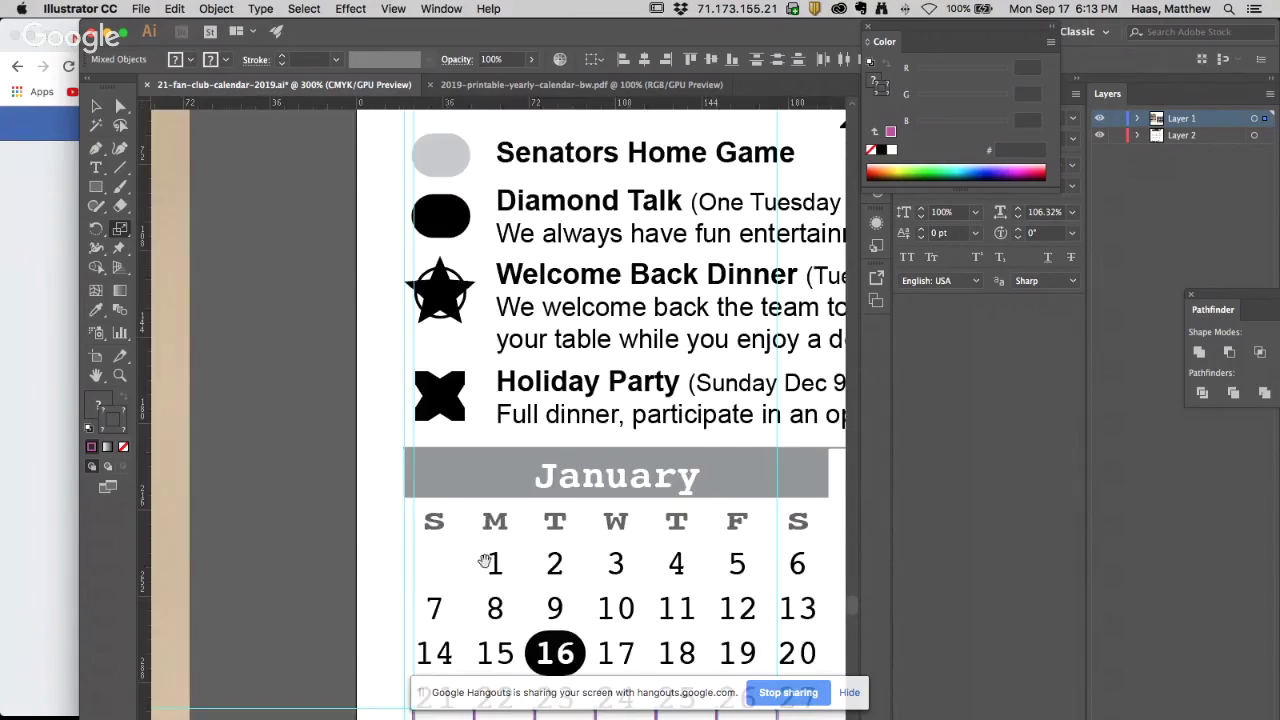
{"action": "left_click_drag", "start_coordinate": [484, 560], "coordinate": [290, 238]}
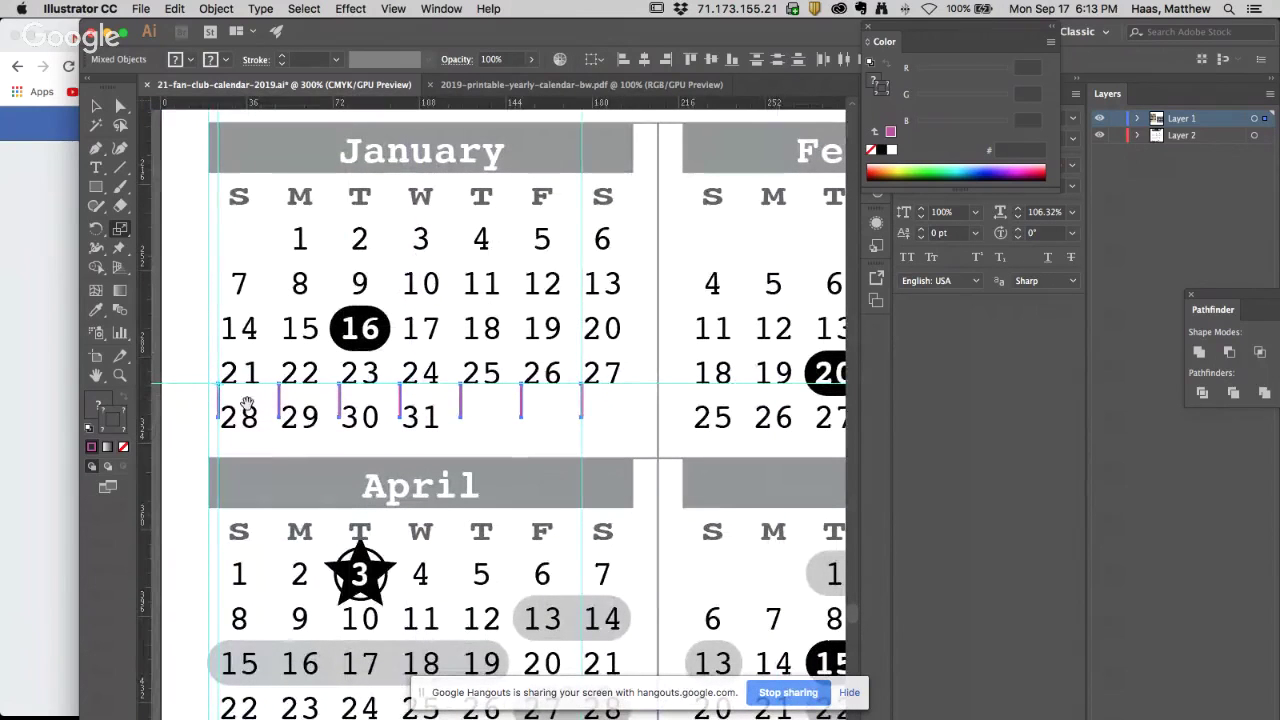
{"action": "left_click", "coordinate": [438, 403]}
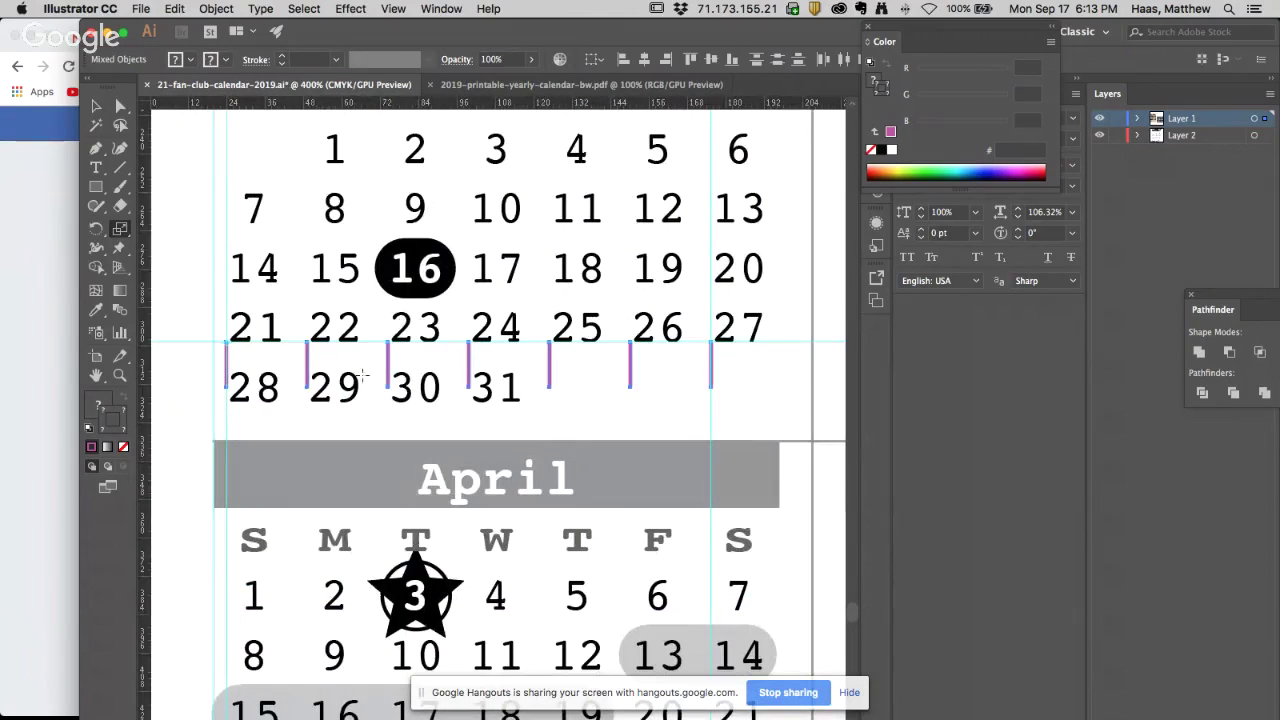
{"action": "left_click", "coordinate": [96, 186]}
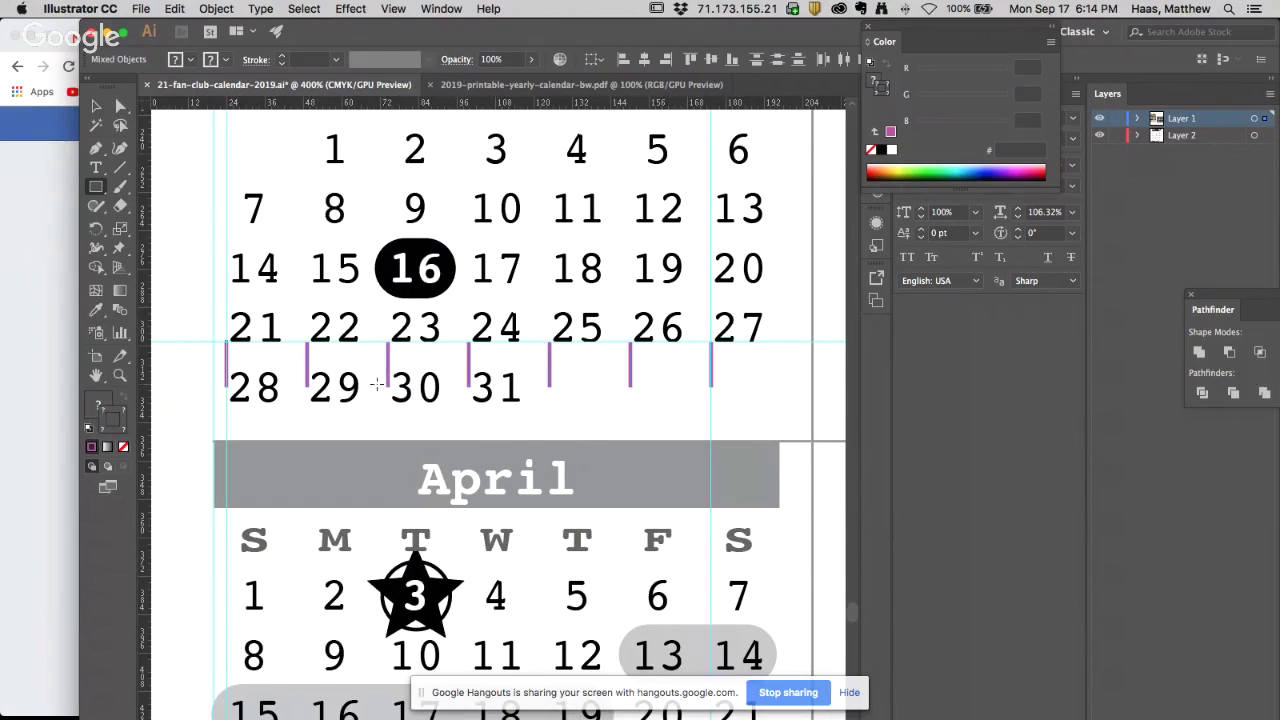
{"action": "left_click_drag", "start_coordinate": [387, 387], "coordinate": [469, 344]}
{"action": "left_click_drag", "start_coordinate": [387, 366], "coordinate": [551, 421]}
{"action": "key", "text": "Delete"}
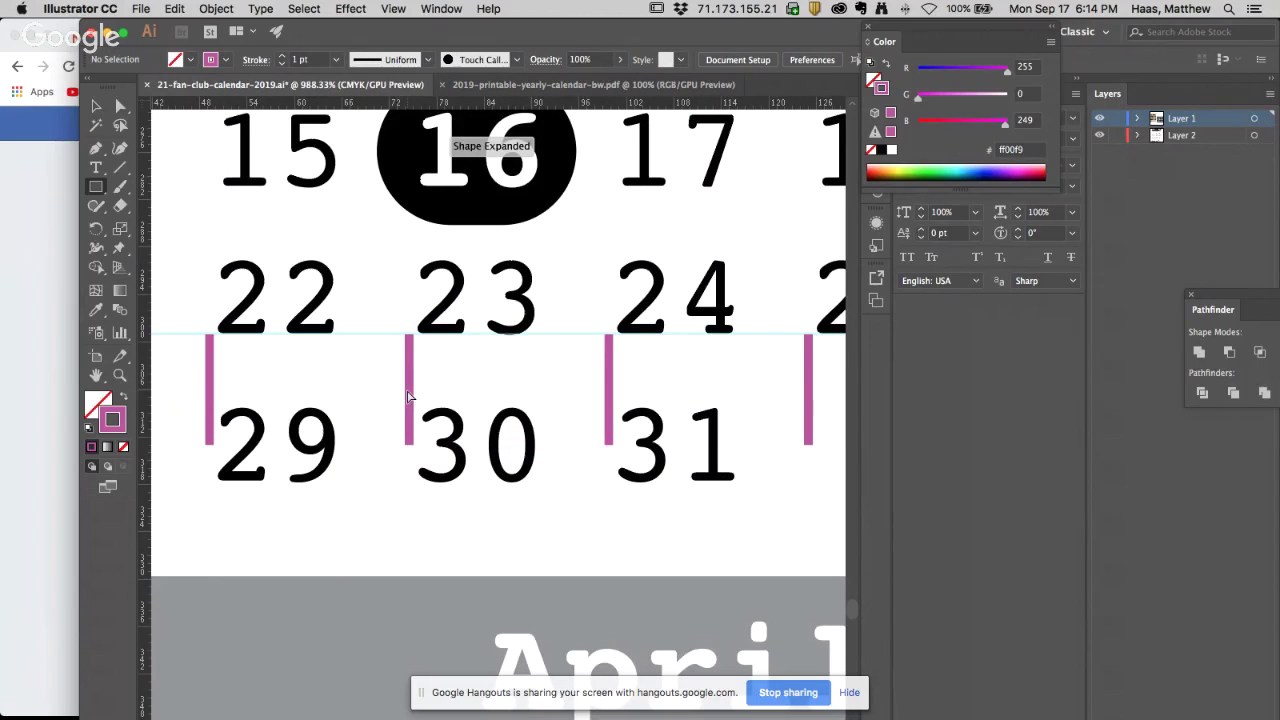
Select the two vertical lines beside January's 30 and 31 and place the pair on the empty canvas outside the artboard
{"action": "left_click", "coordinate": [409, 397]}
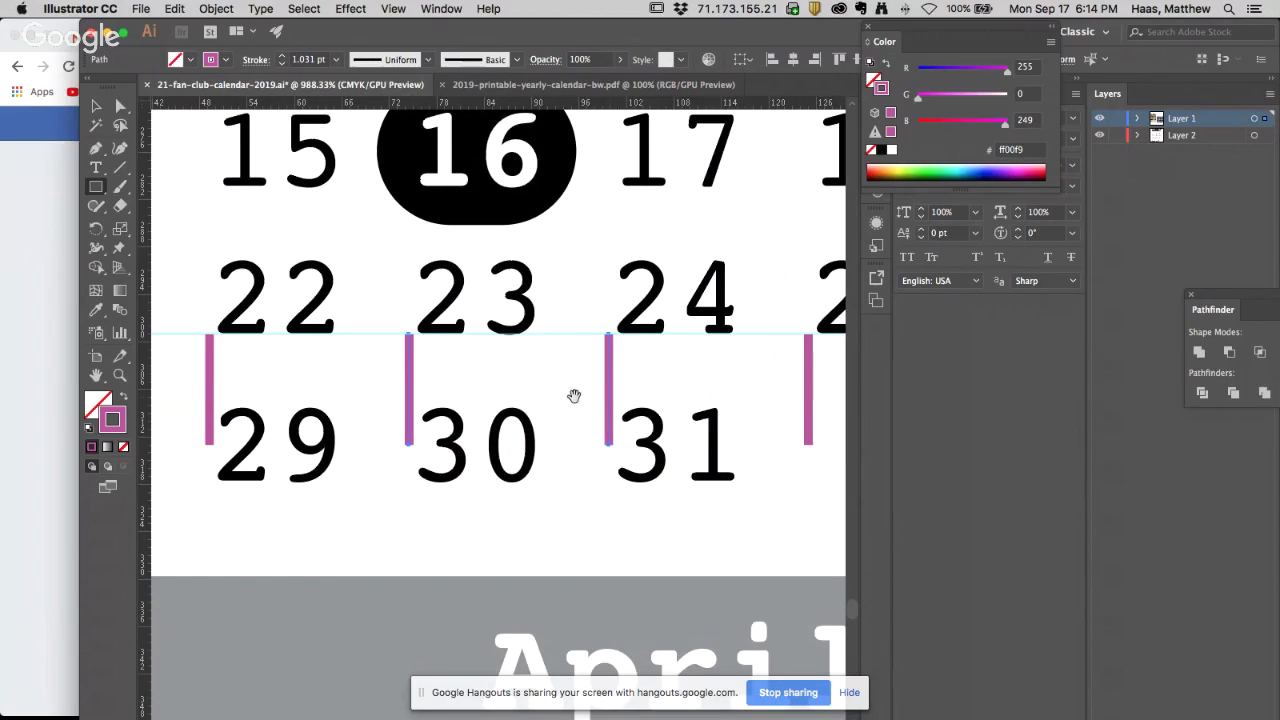
{"action": "key", "text": "ctrl+minus"}
{"action": "key", "text": "ctrl+minus"}
{"action": "left_click_drag", "start_coordinate": [491, 521], "coordinate": [491, 185]}
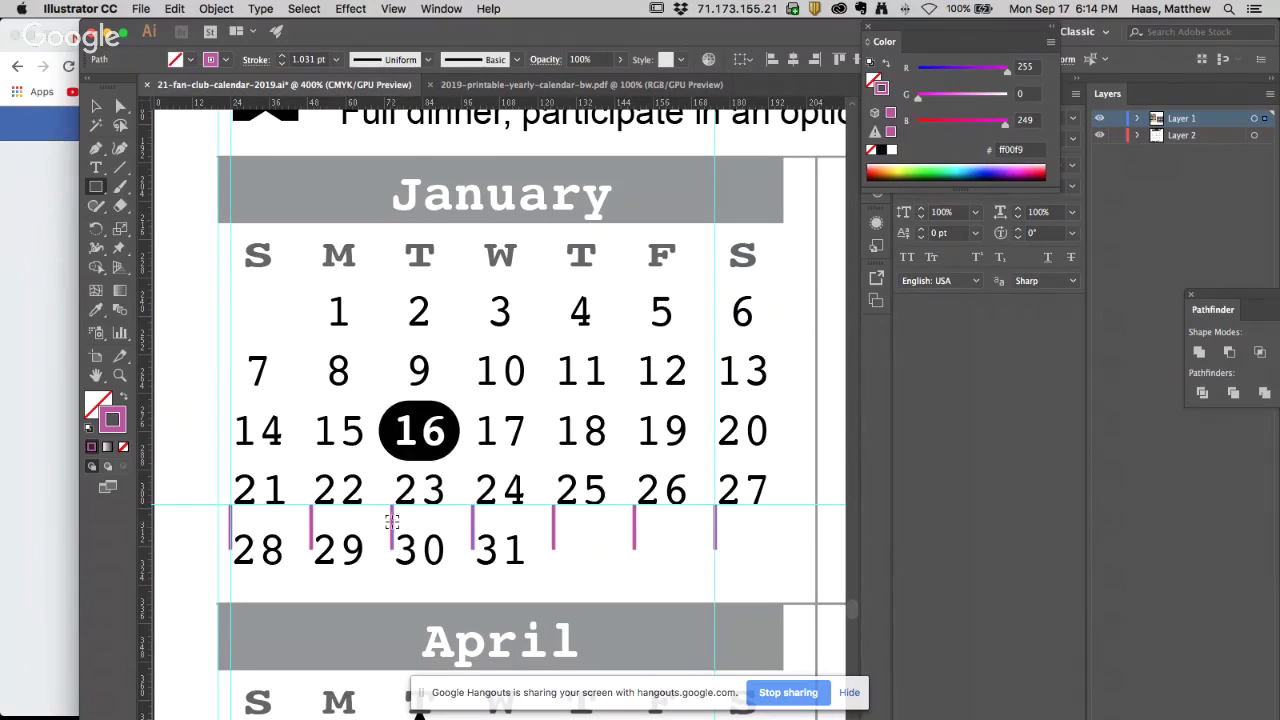
{"action": "left_click_drag", "start_coordinate": [392, 530], "coordinate": [232, 282]}
{"action": "key", "text": "z"}
{"action": "left_click_drag", "start_coordinate": [215, 222], "coordinate": [565, 437]}
{"action": "left_click_drag", "start_coordinate": [380, 334], "coordinate": [279, 183]}
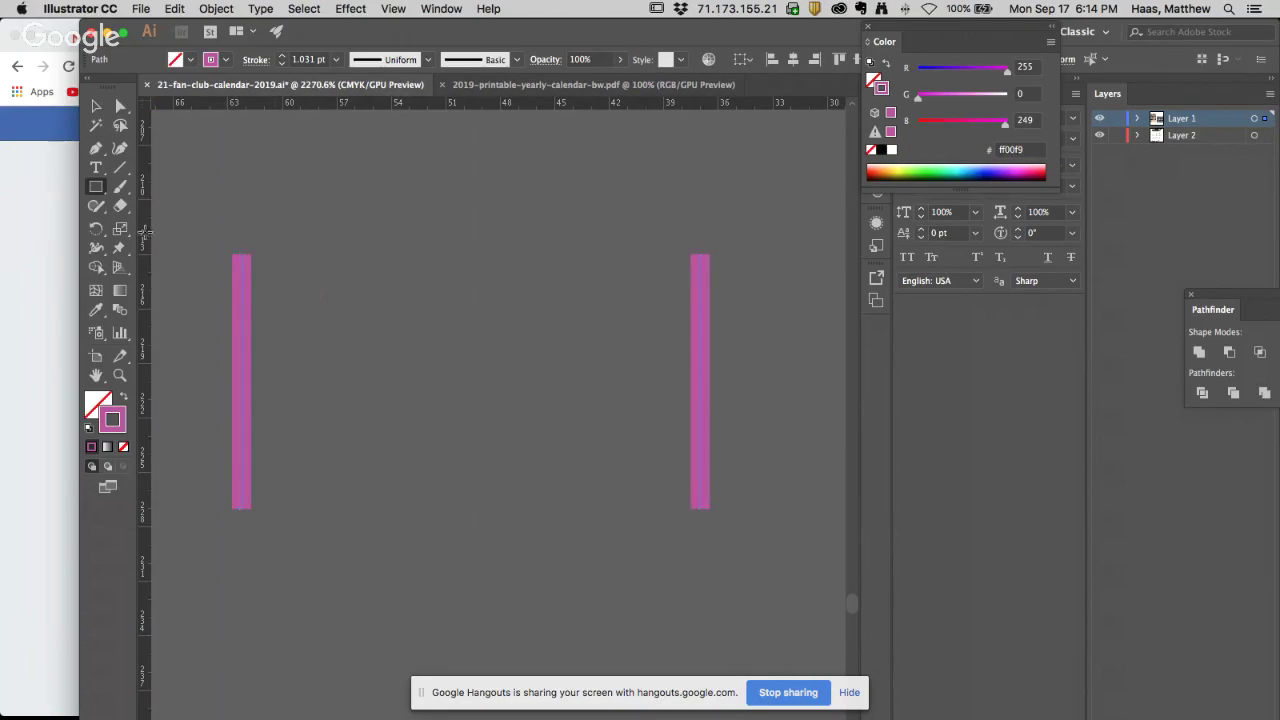
Draw a rectangle of about 25.25 by 14 pt spanning from the first vertical line to the second
{"action": "left_click_drag", "start_coordinate": [241, 254], "coordinate": [700, 511]}
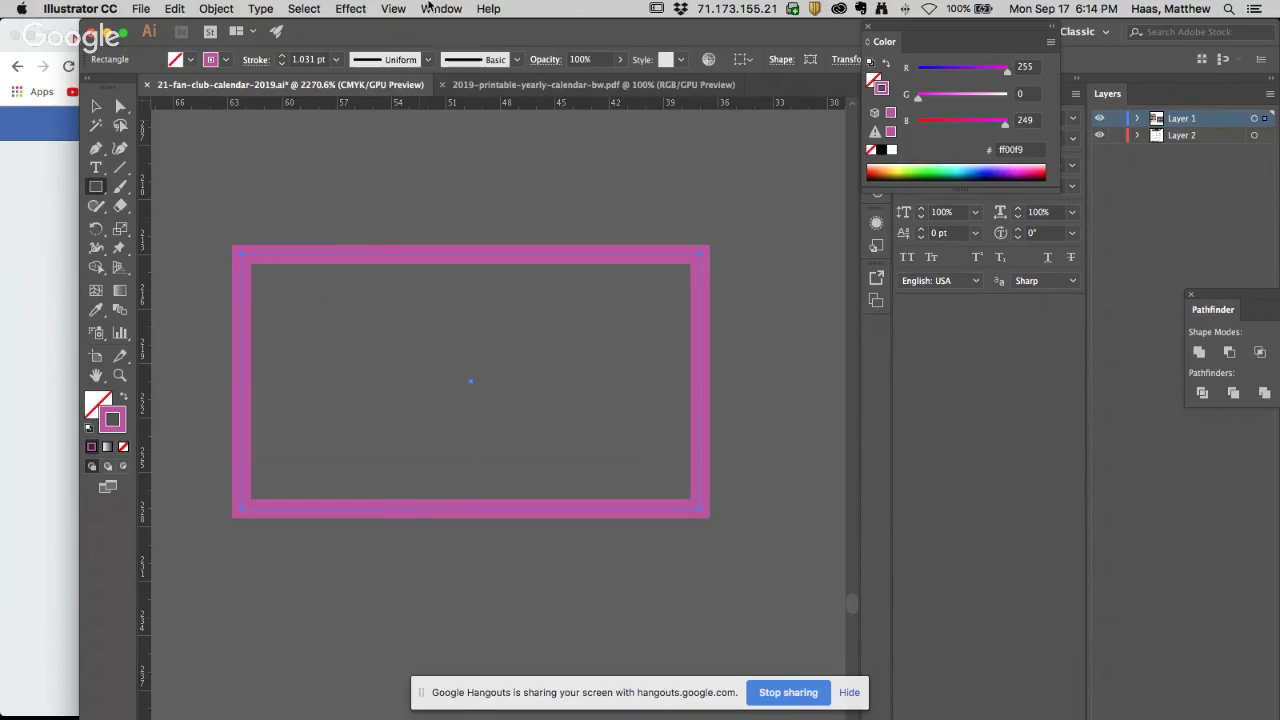
{"action": "left_click", "coordinate": [432, 8]}
{"action": "mouse_move", "coordinate": [393, 8]}
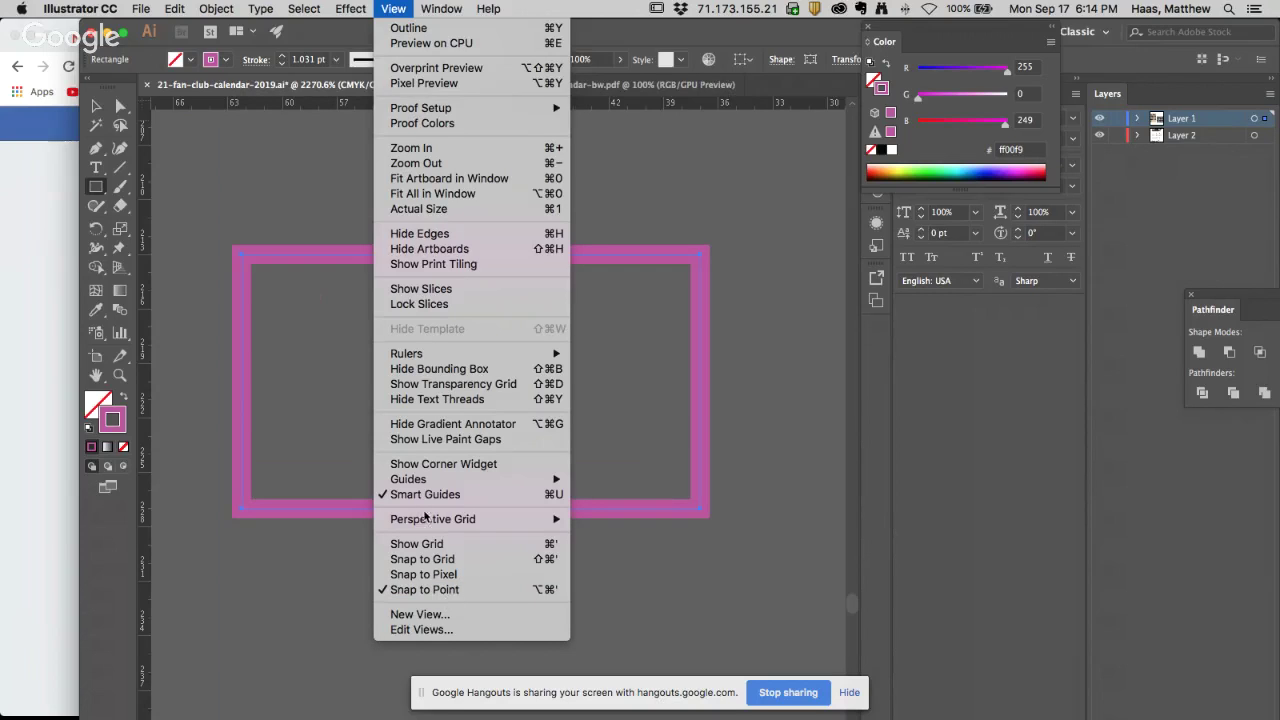
{"action": "left_click", "coordinate": [405, 6]}
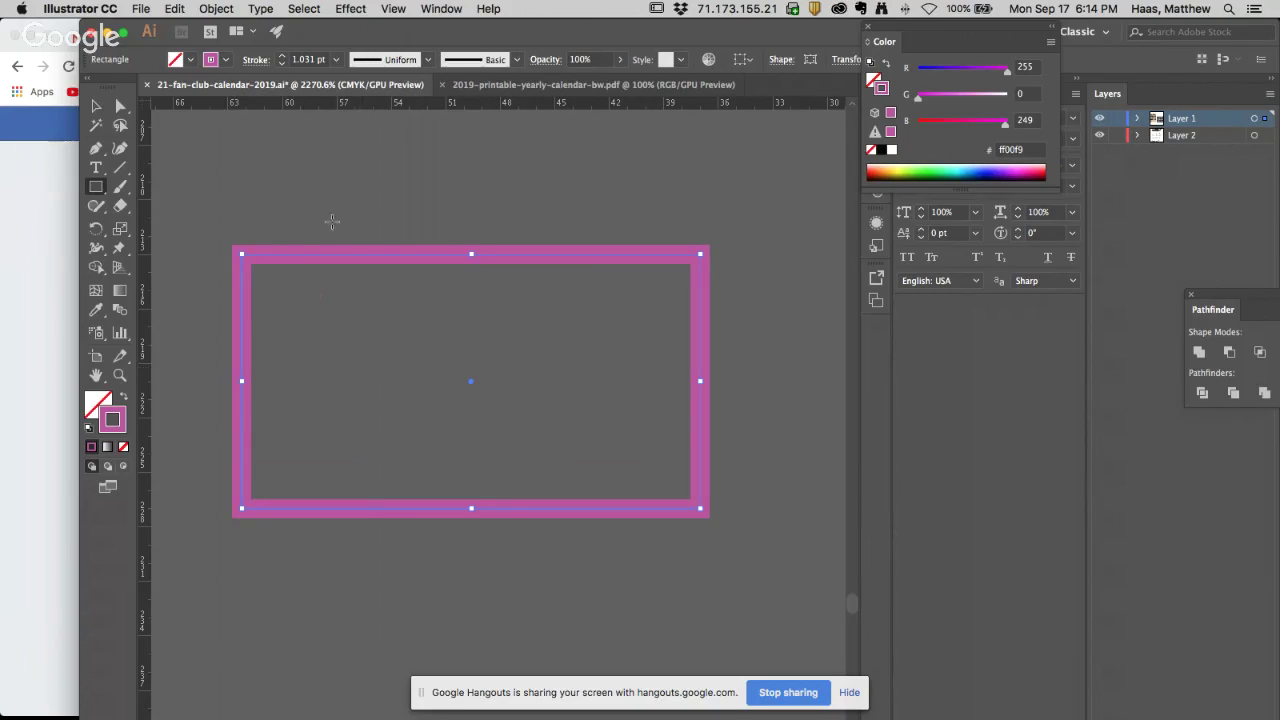
Copy the width value 25.25 from the Rectangle tool's size dialog and close it without creating another shape
{"action": "left_click", "coordinate": [462, 347], "text": "alt+super"}
{"action": "scroll", "coordinate": [431, 246], "scroll_direction": "down", "scroll_amount": 3}
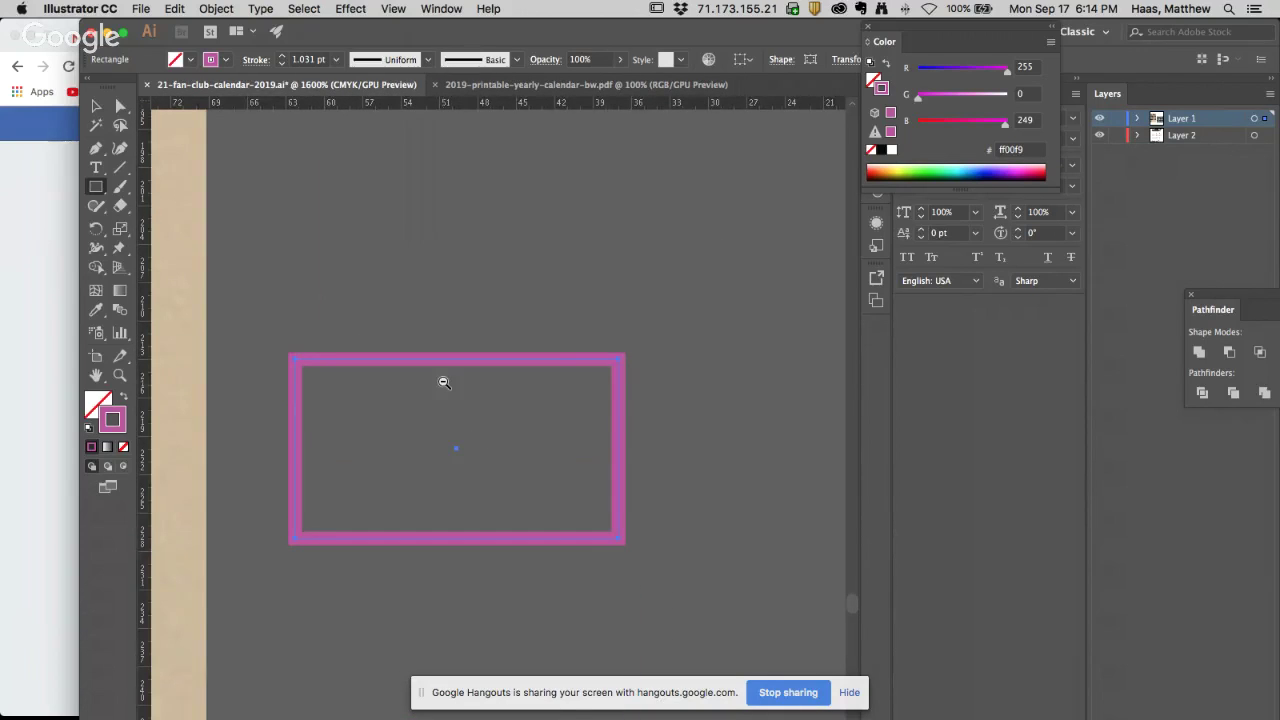
{"action": "left_click", "coordinate": [458, 277], "text": "alt+super"}
{"action": "scroll", "coordinate": [445, 240], "scroll_direction": "down", "scroll_amount": 3}
{"action": "scroll", "coordinate": [445, 240], "scroll_direction": "right", "scroll_amount": 1}
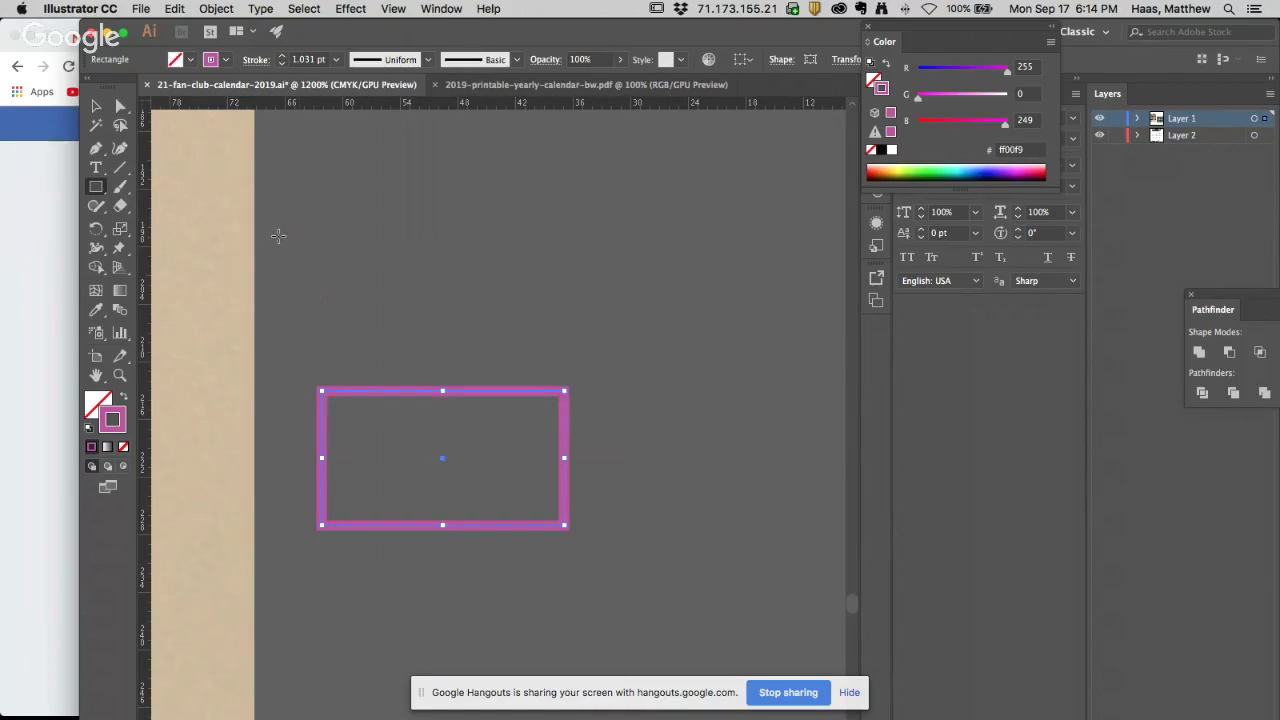
{"action": "left_click", "coordinate": [372, 224]}
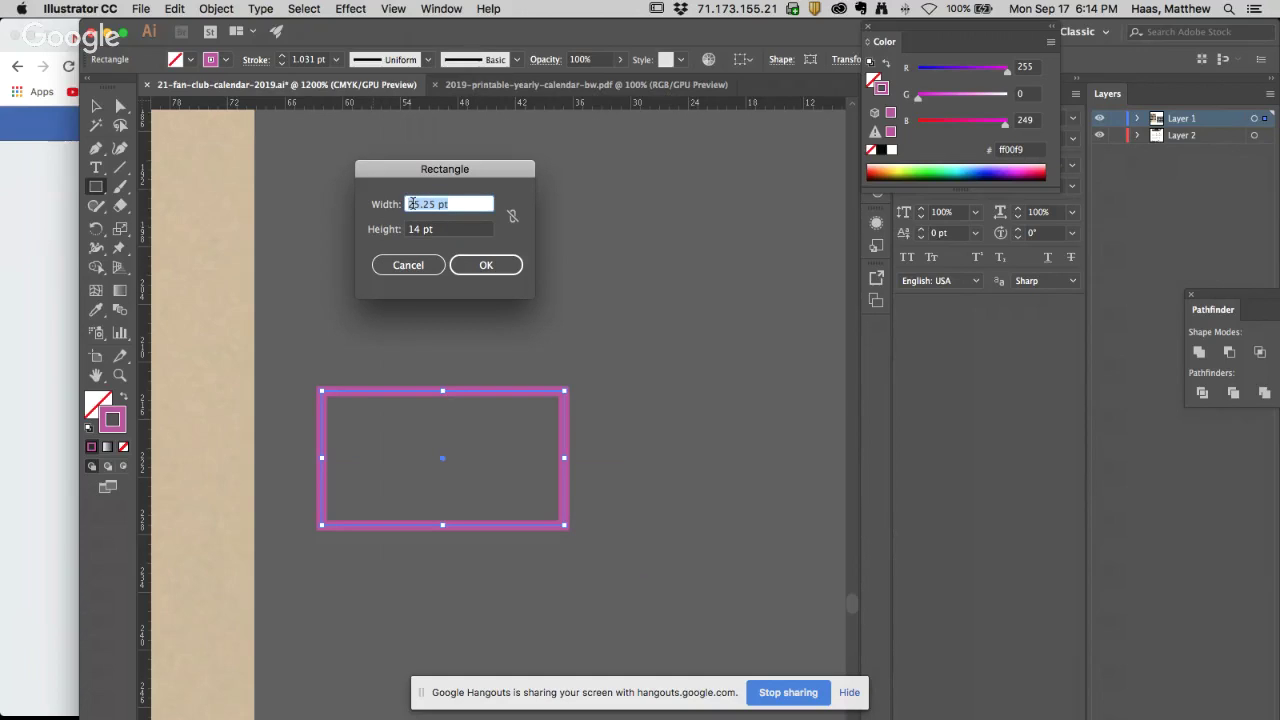
{"action": "left_click_drag", "start_coordinate": [435, 203], "coordinate": [404, 204]}
{"action": "right_click", "coordinate": [430, 207]}
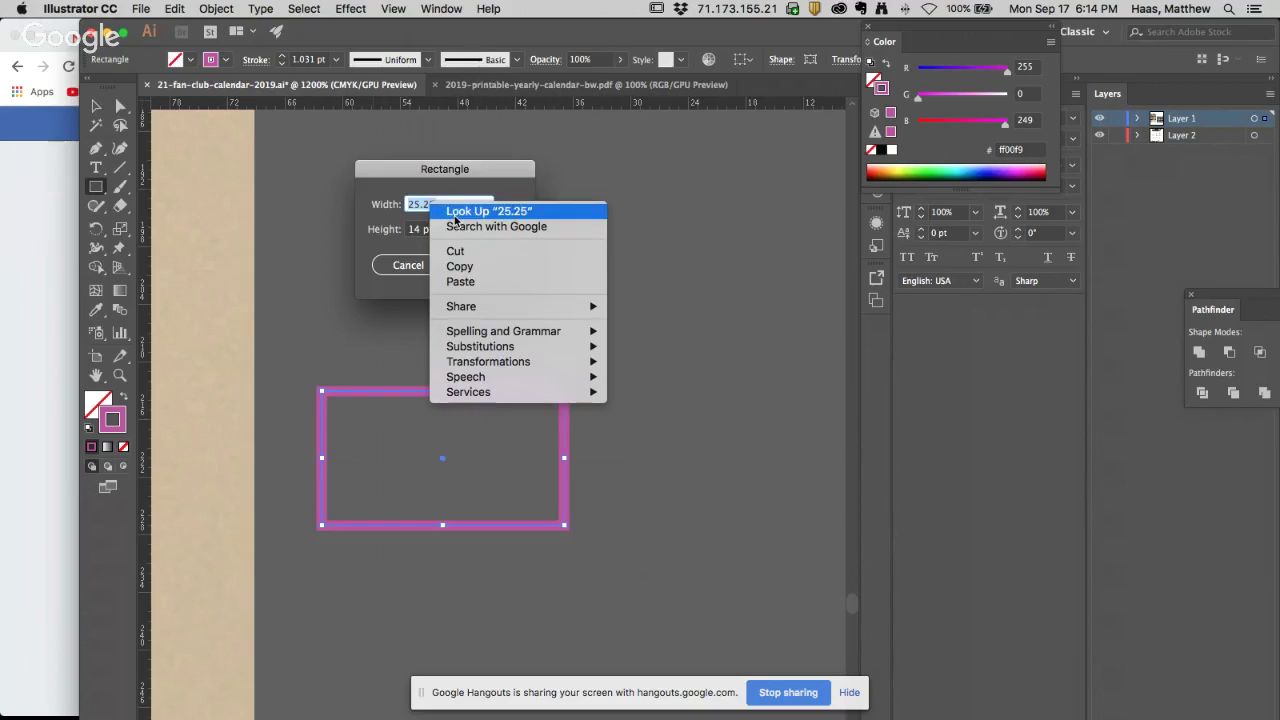
{"action": "left_click", "coordinate": [461, 270]}
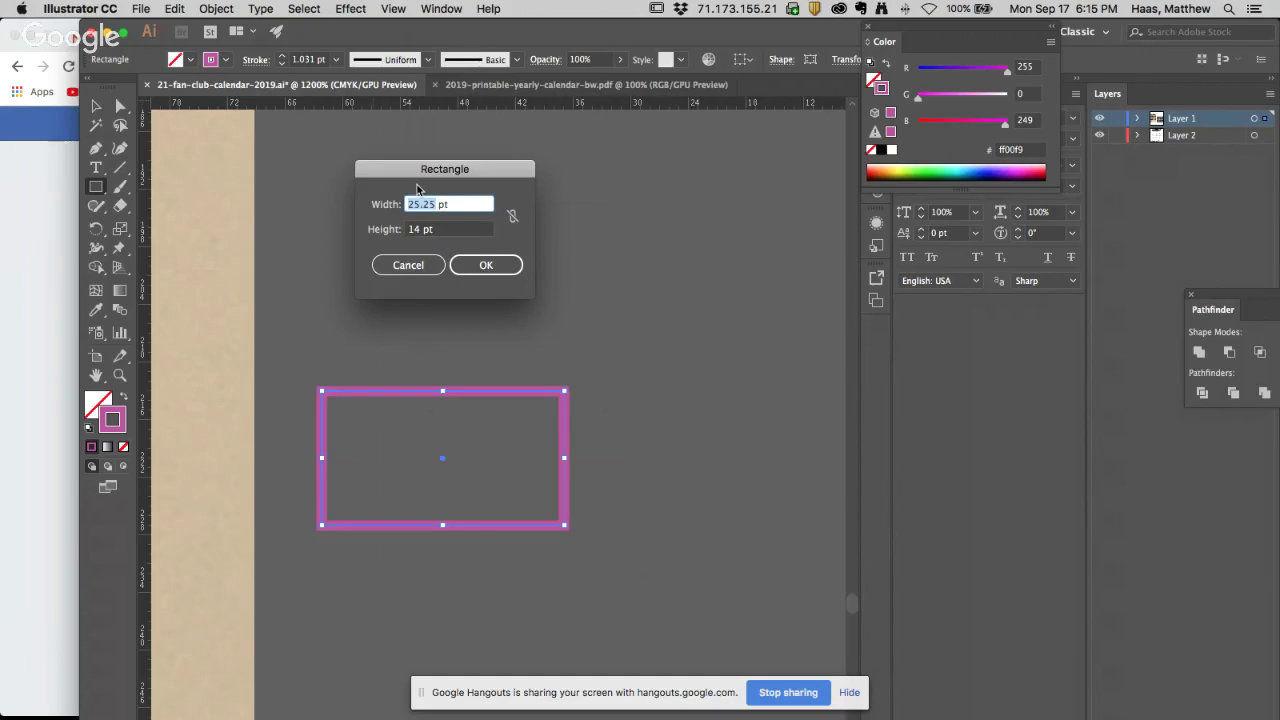
{"action": "left_click", "coordinate": [437, 272]}
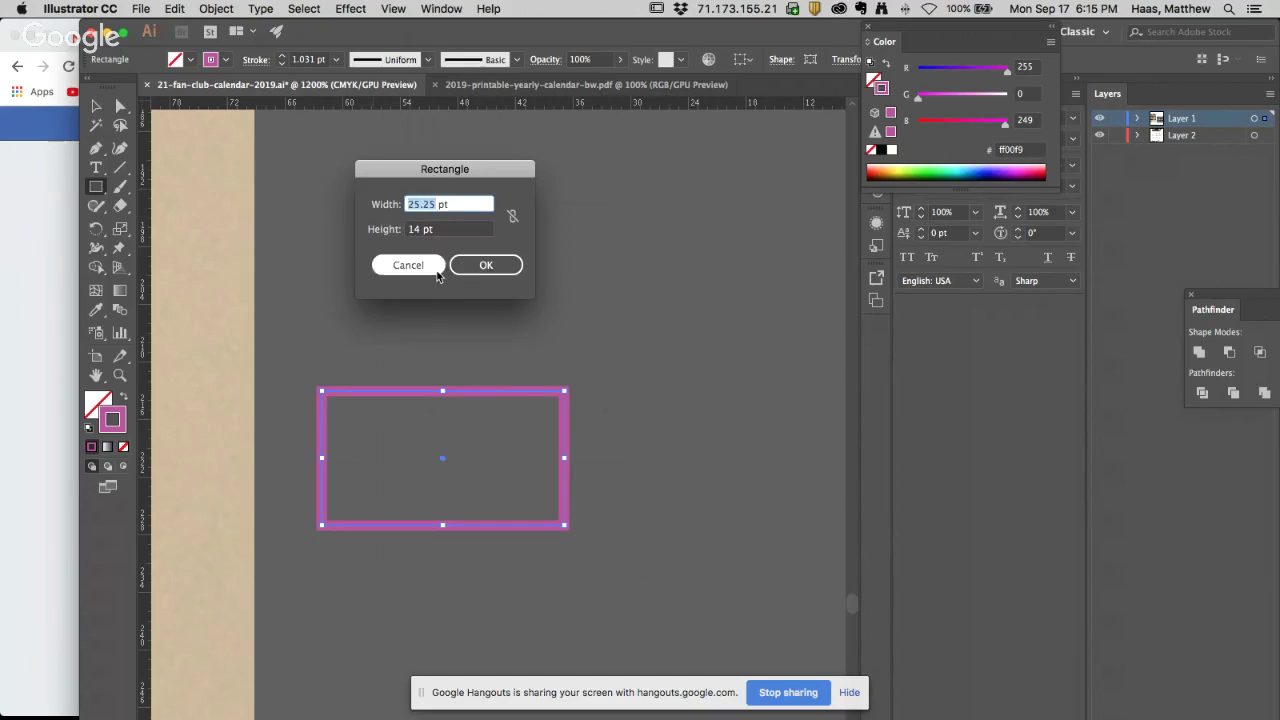
Delete the measuring rectangle and its two vertical lines from the canvas outside the artboard
{"action": "key", "text": "super+a"}
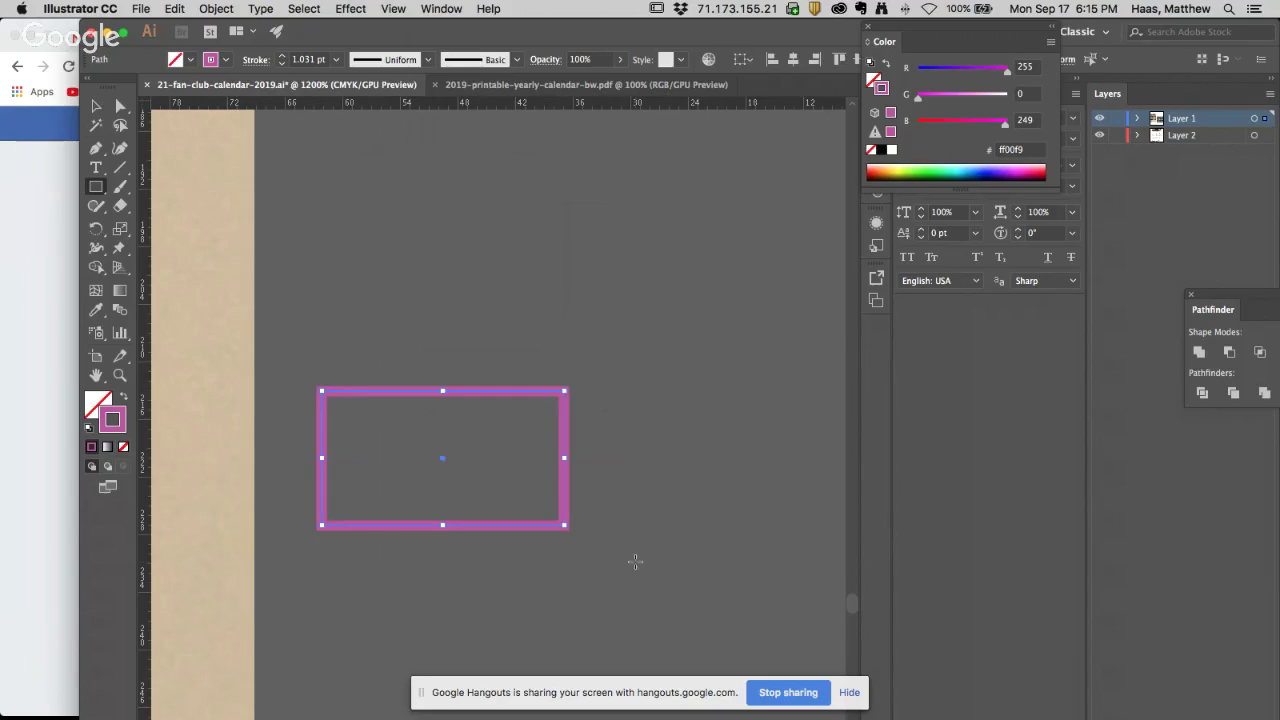
{"action": "key", "text": "BackSpace"}
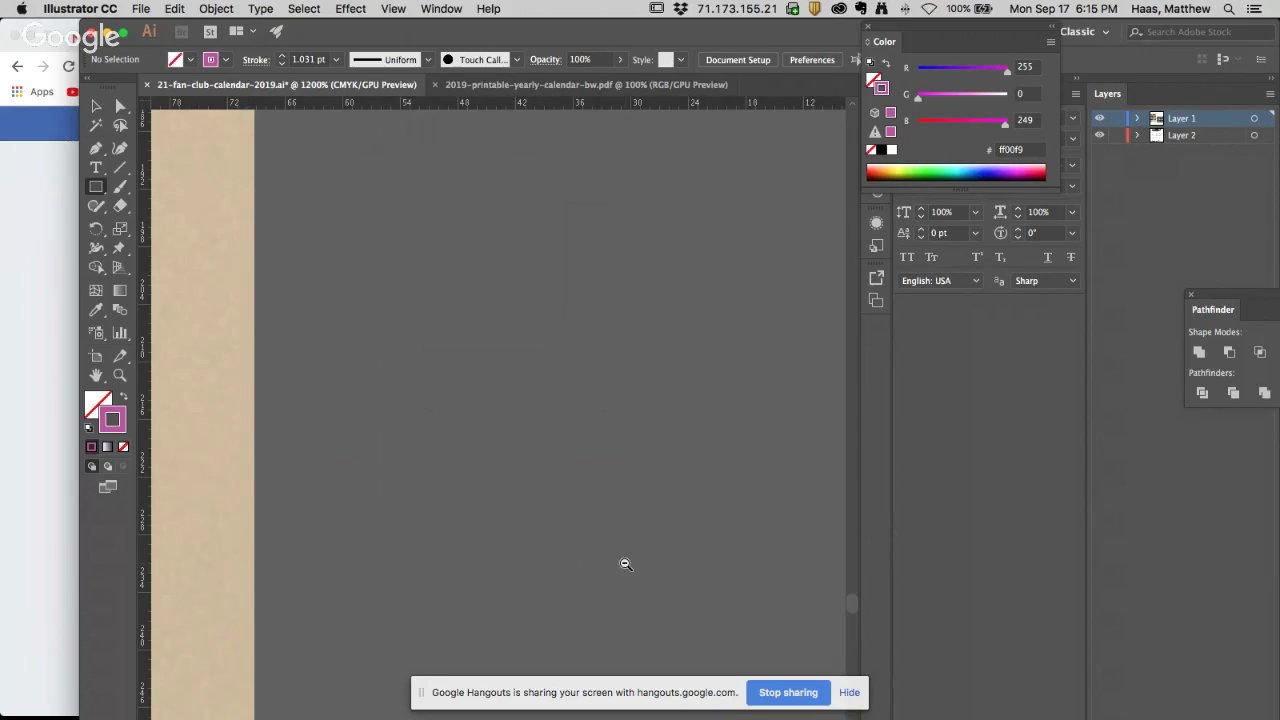
Set the general Keyboard Increment preference to the copied value 25.25 and confirm the preferences
{"action": "key", "text": "super+minus"}
{"action": "key", "text": "super+minus"}
{"action": "key", "text": "super+minus"}
{"action": "left_click_drag", "start_coordinate": [653, 614], "coordinate": [503, 296]}
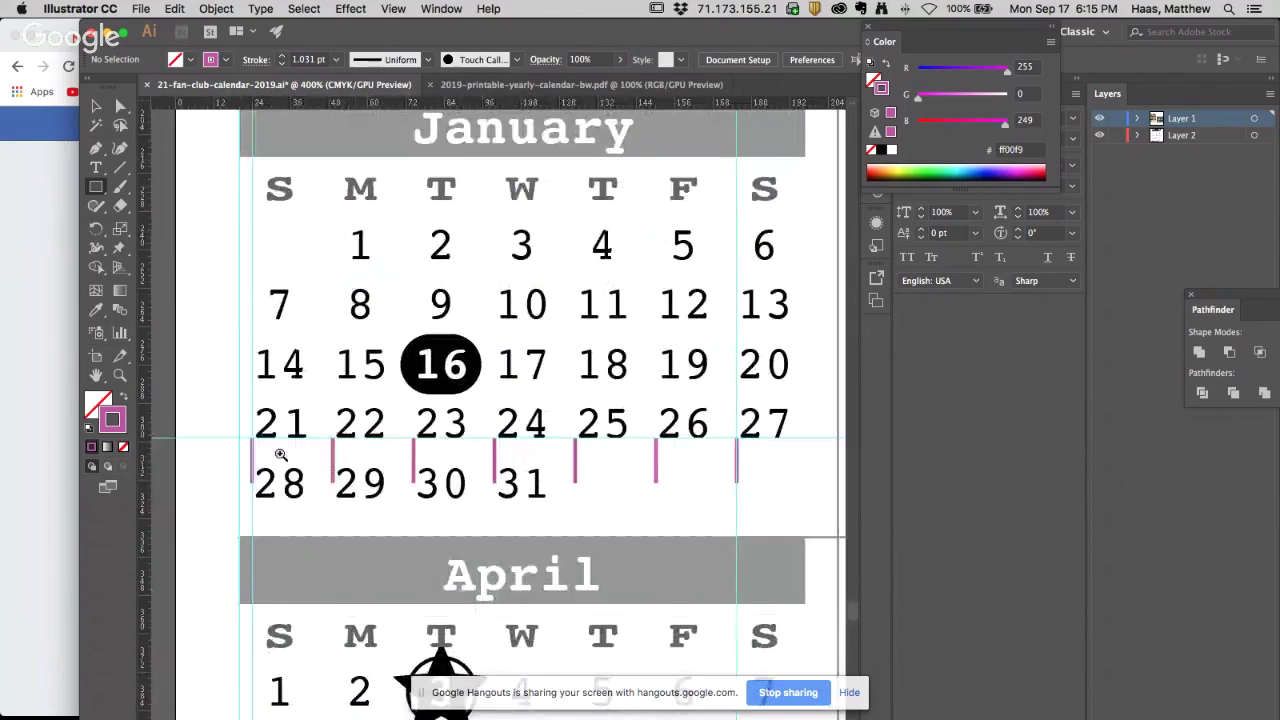
{"action": "key", "text": "super+equal"}
{"action": "left_click_drag", "start_coordinate": [471, 486], "coordinate": [413, 408]}
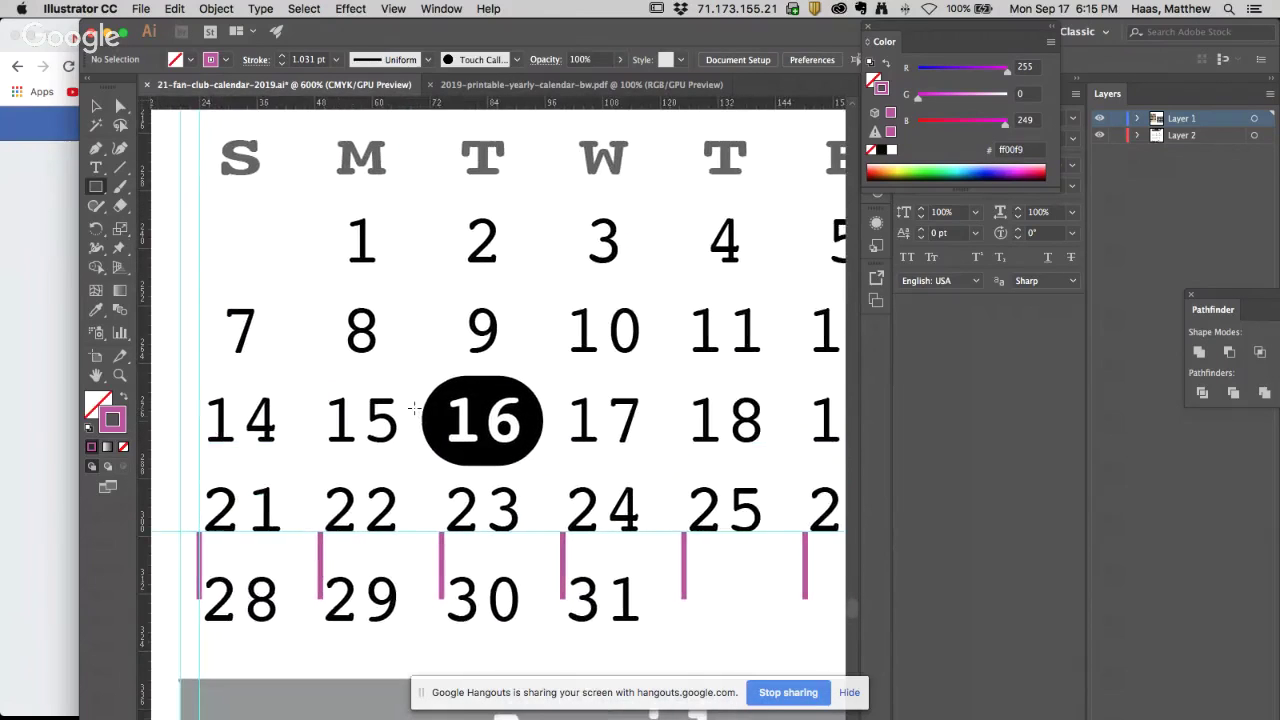
{"action": "left_click", "coordinate": [148, 8]}
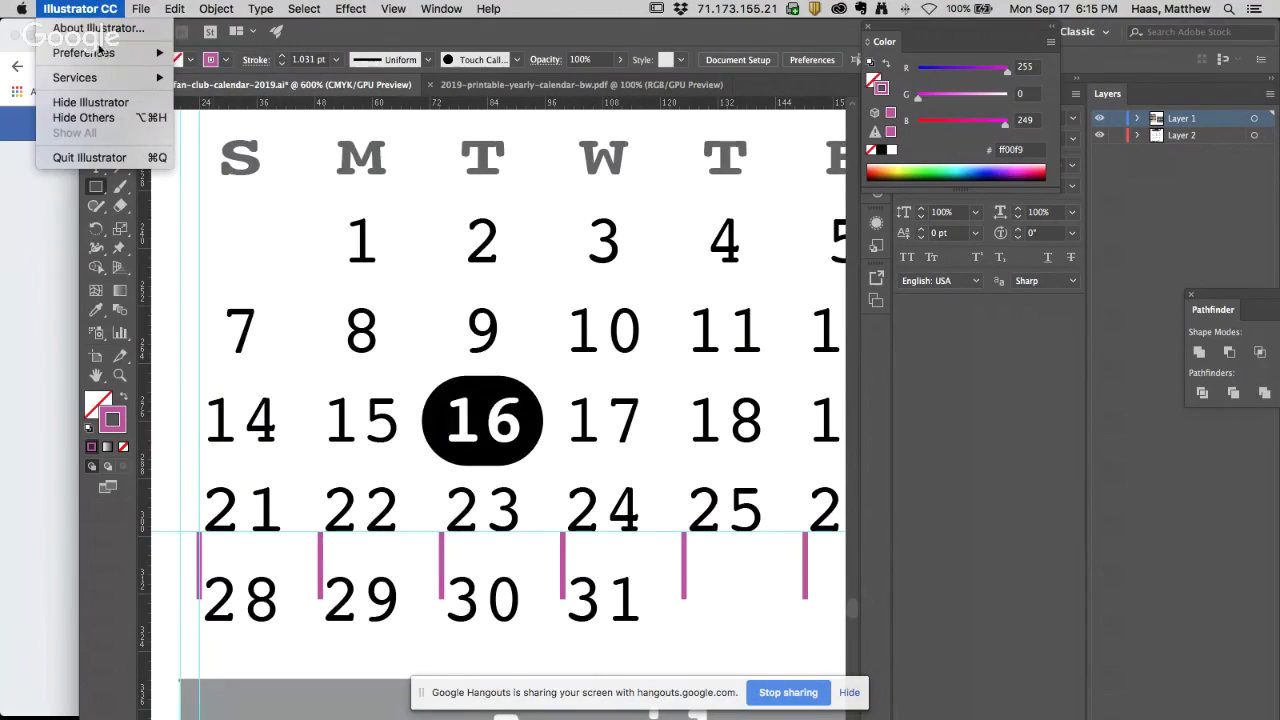
{"action": "left_click", "coordinate": [100, 8]}
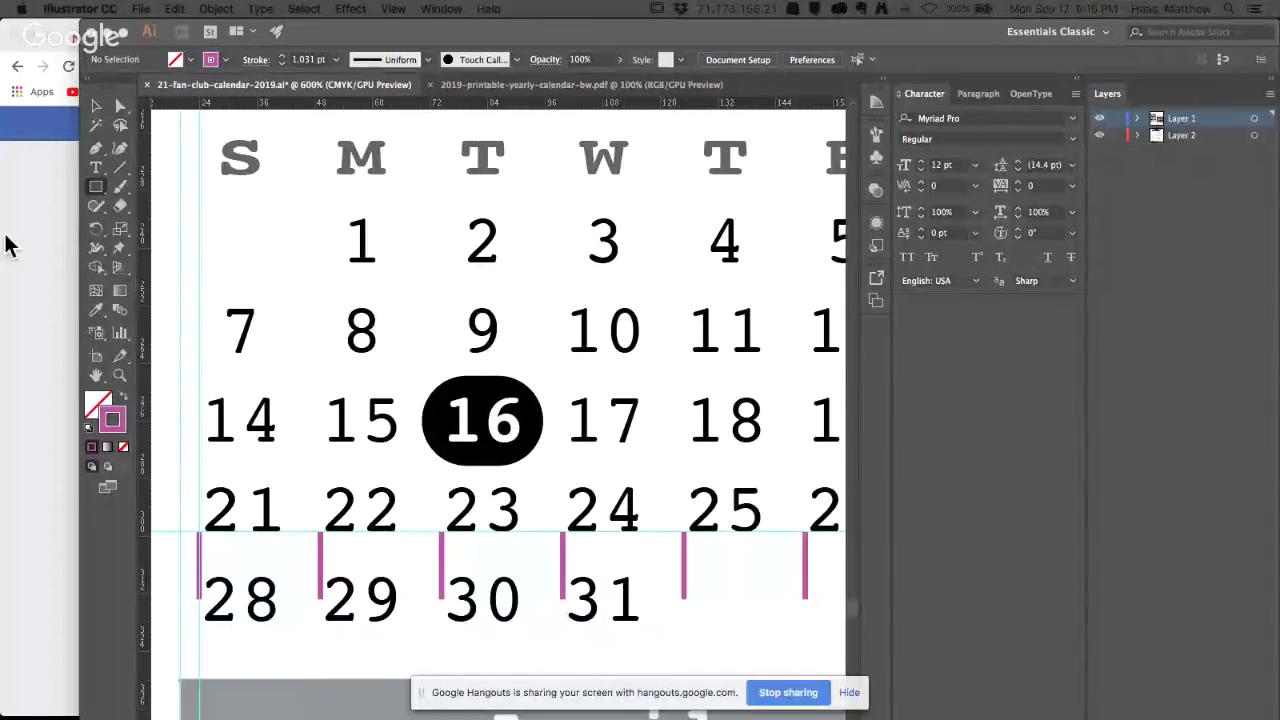
{"action": "left_click", "coordinate": [142, 10]}
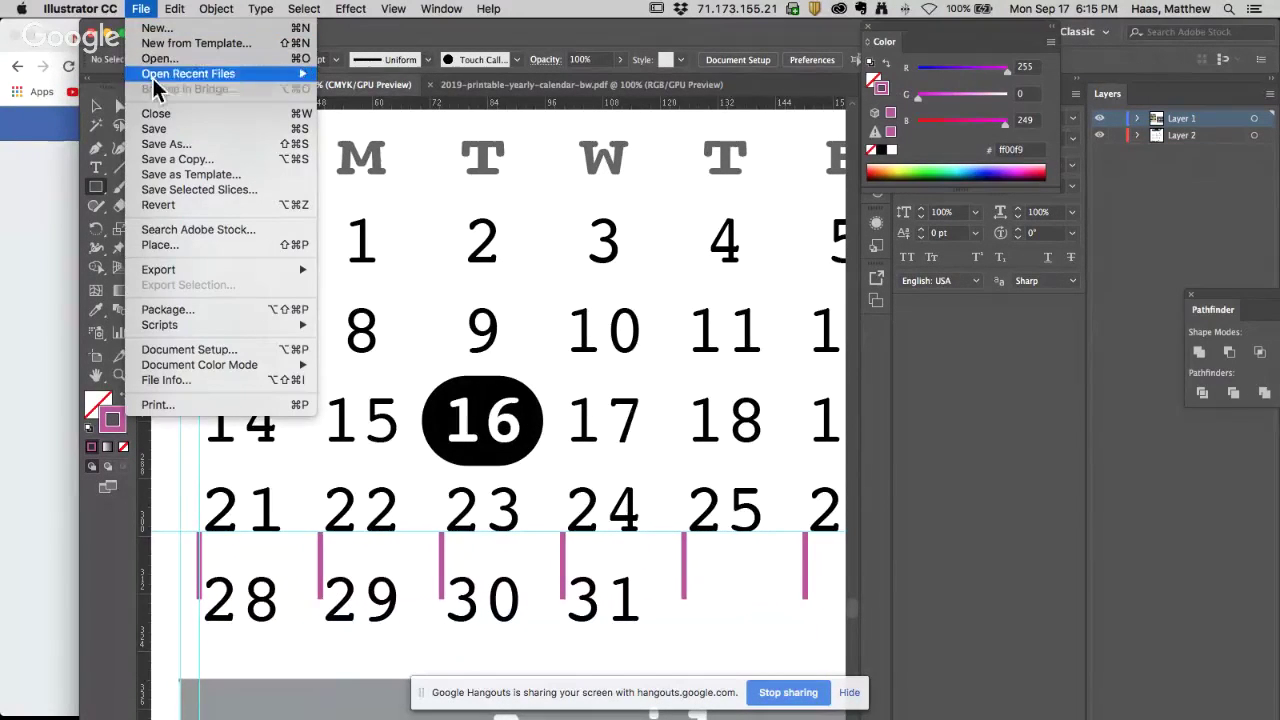
{"action": "mouse_move", "coordinate": [100, 14]}
{"action": "mouse_move", "coordinate": [98, 53]}
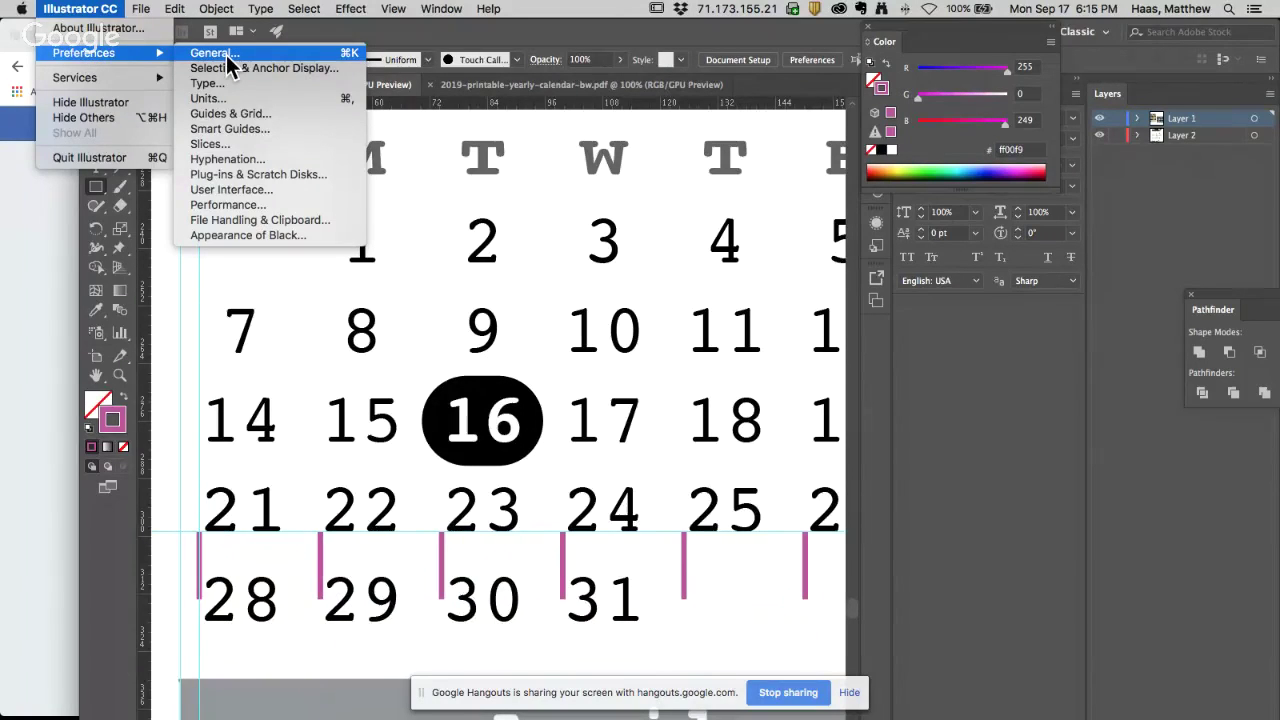
{"action": "left_click", "coordinate": [228, 57]}
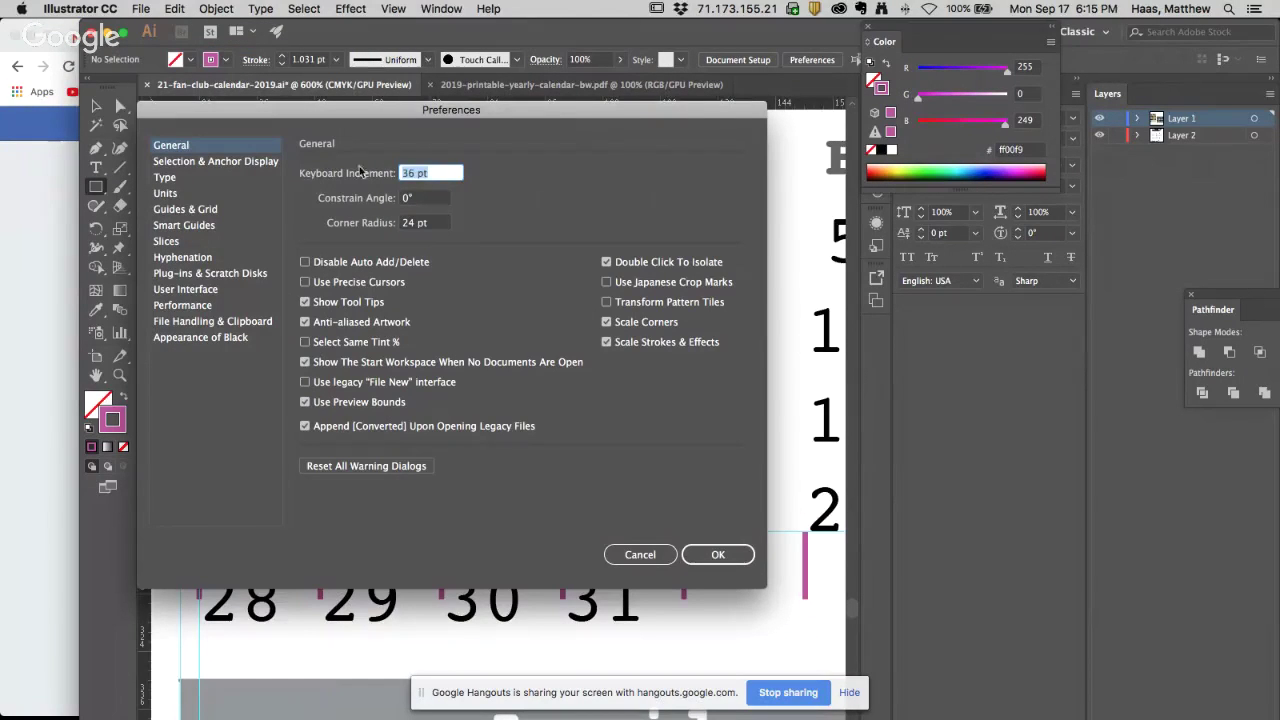
{"action": "right_click", "coordinate": [414, 176]}
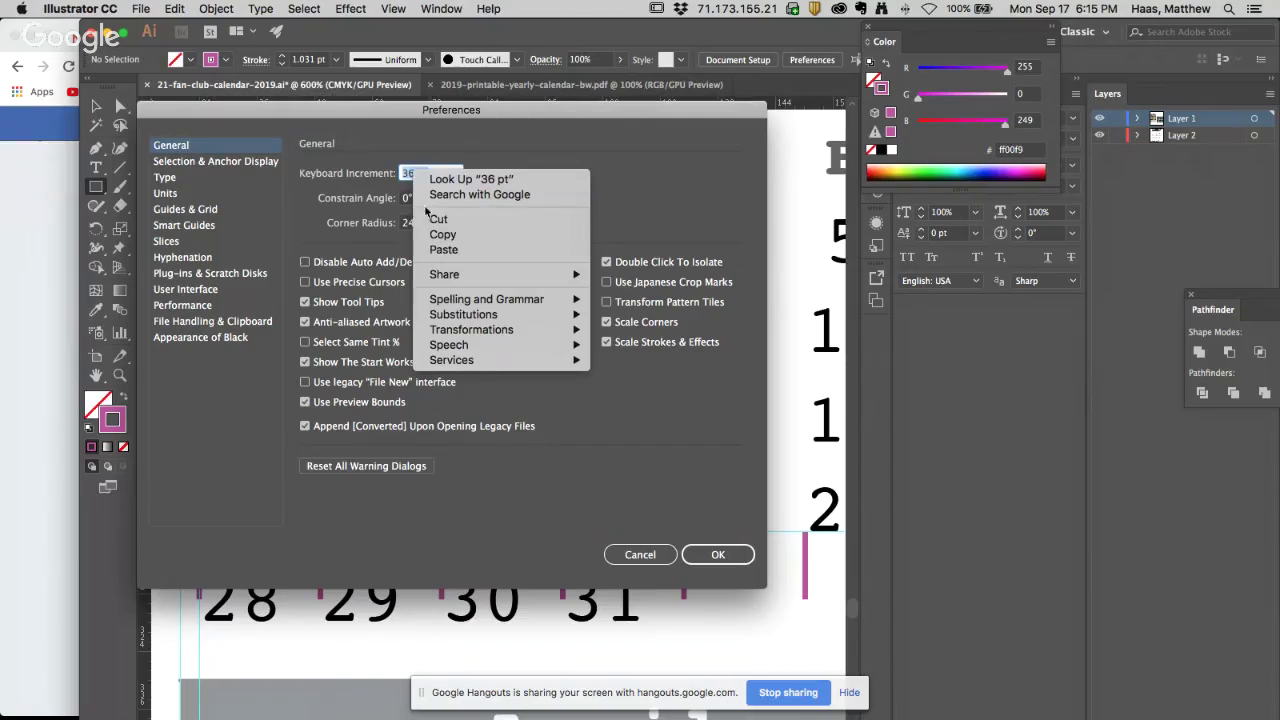
{"action": "left_click", "coordinate": [443, 250]}
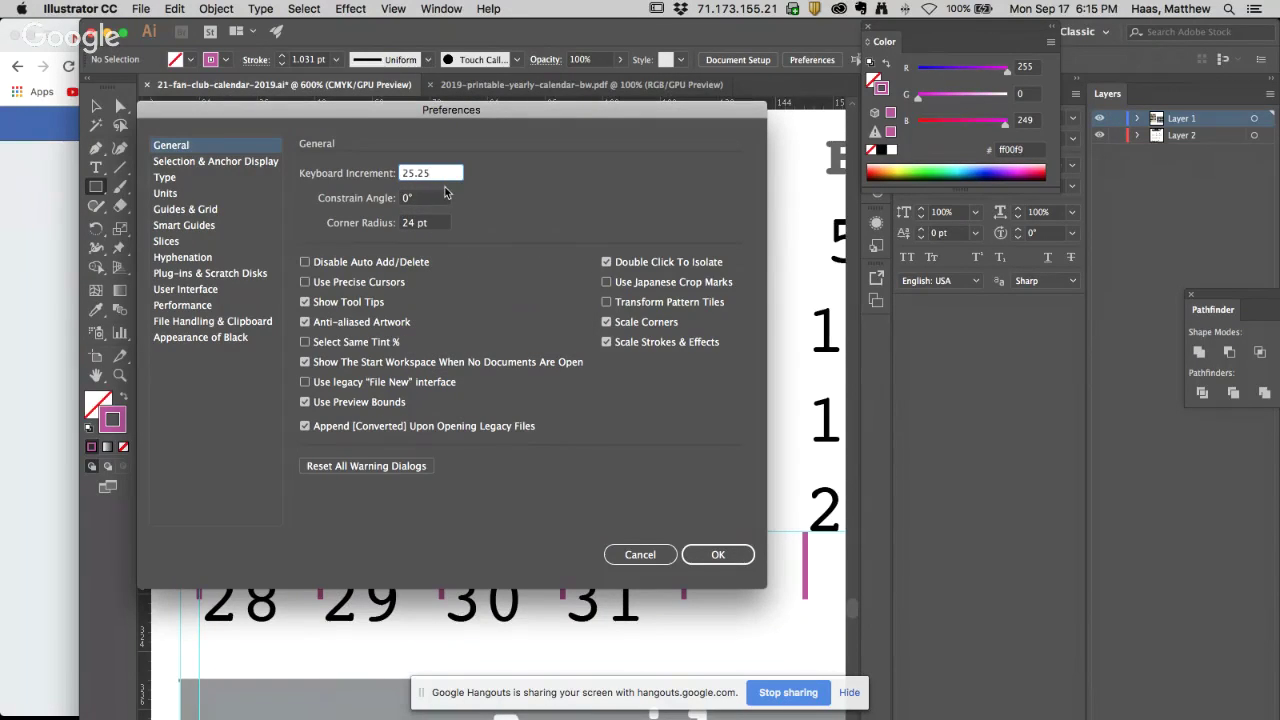
{"action": "key", "text": "Tab"}
{"action": "left_click", "coordinate": [718, 554]}
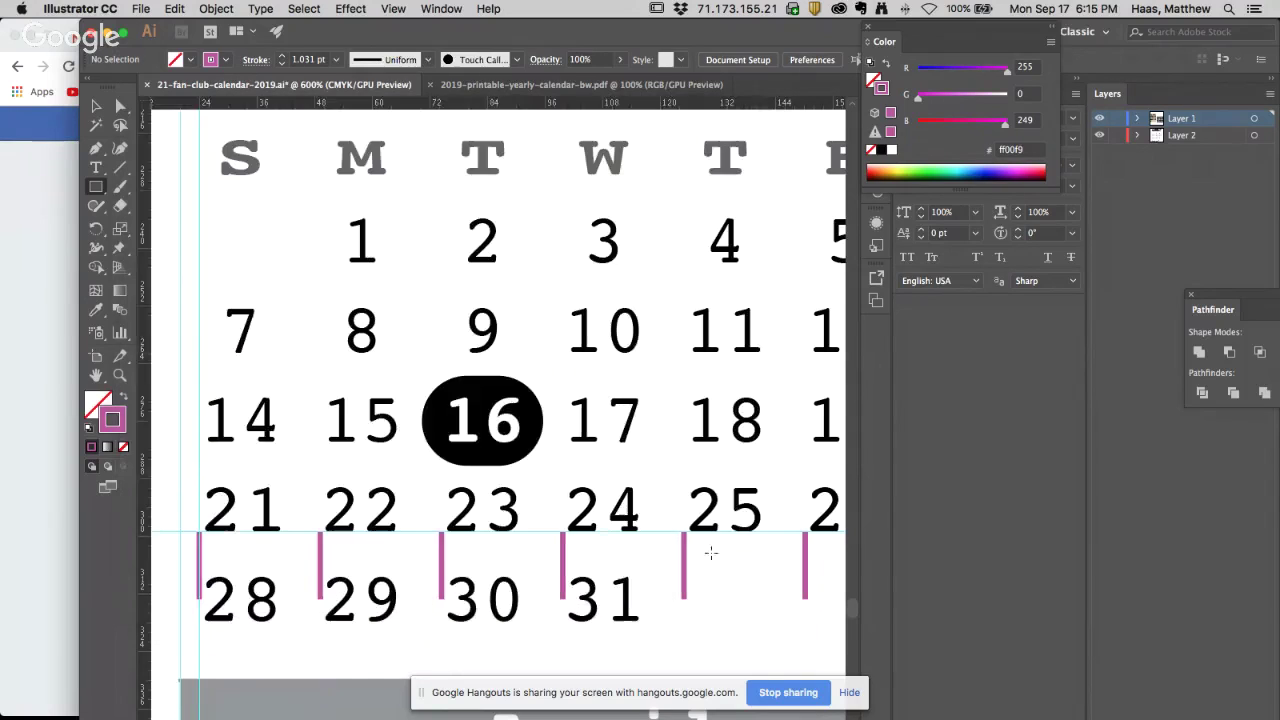
Test the new keyboard increment by nudging January's 14 across neighbouring columns and rows, return it to its original place, and deselect it
{"action": "scroll", "coordinate": [460, 412], "scroll_direction": "down", "scroll_amount": 3}
{"action": "scroll", "coordinate": [437, 160], "scroll_direction": "up", "scroll_amount": 1}
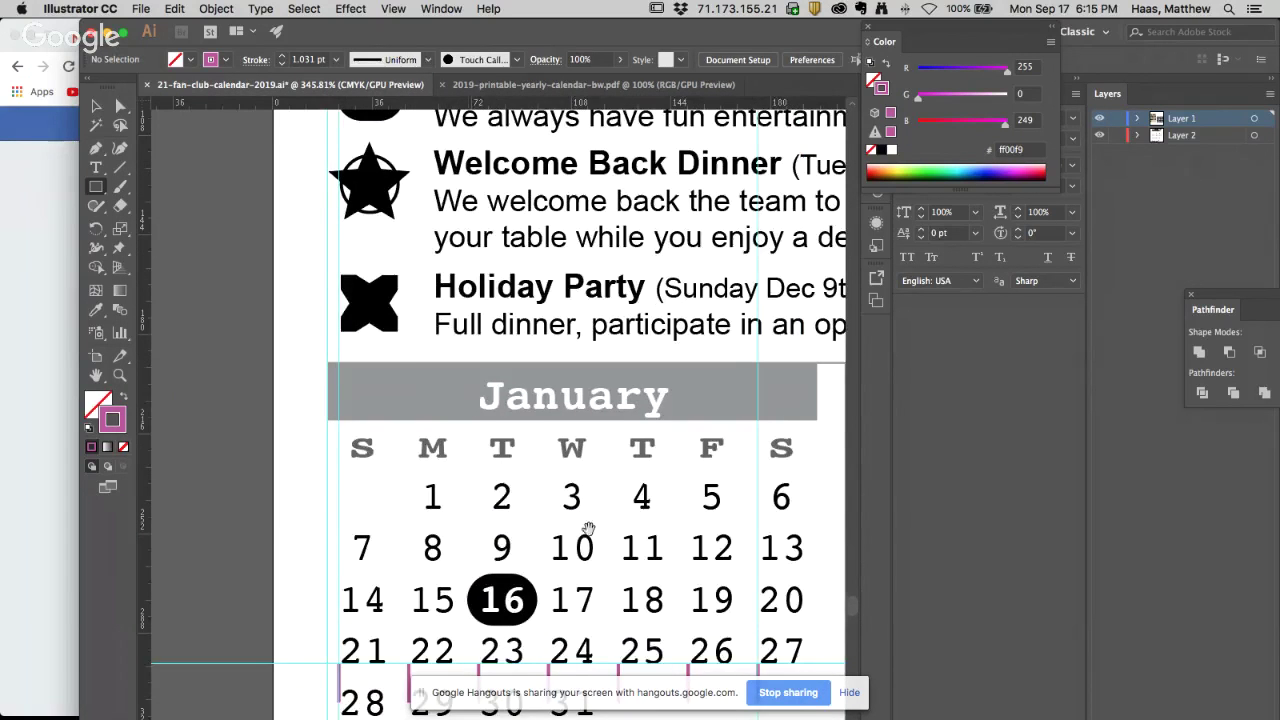
{"action": "left_click_drag", "start_coordinate": [586, 527], "coordinate": [528, 274]}
{"action": "left_click", "coordinate": [304, 344]}
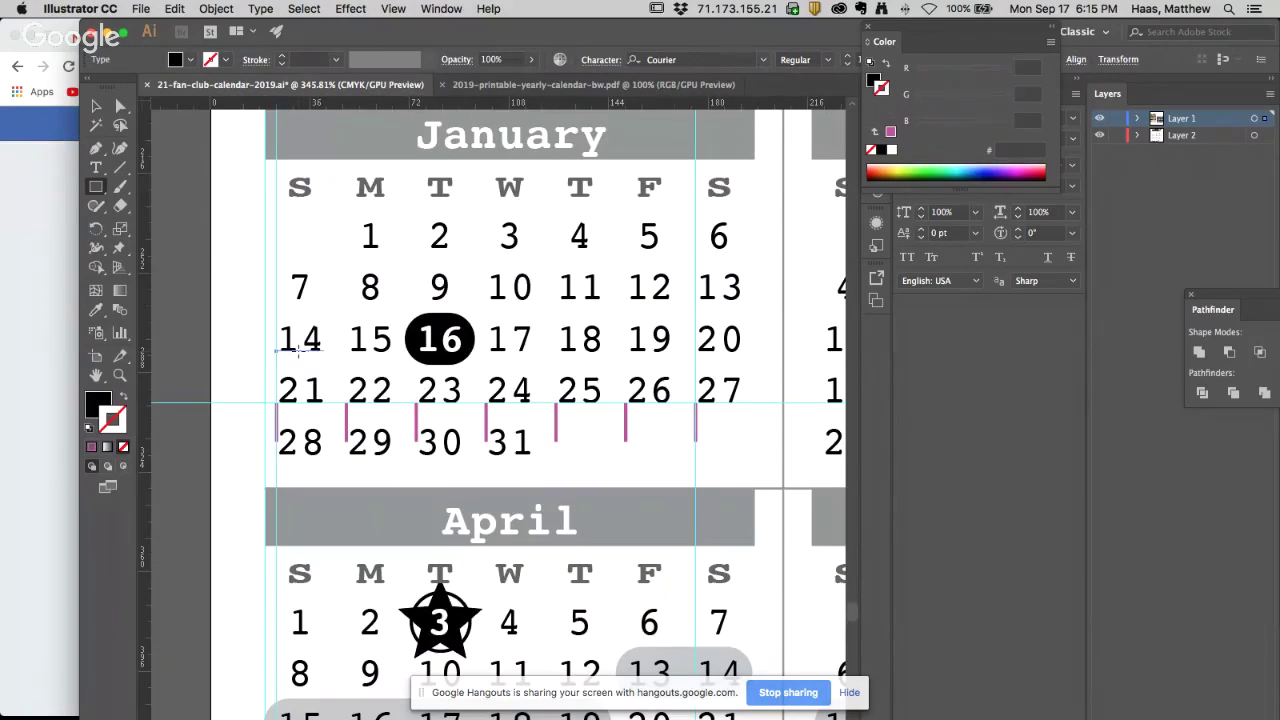
{"action": "key", "text": "Left"}
{"action": "key", "text": "Right"}
{"action": "key", "text": "Right"}
{"action": "key", "text": "Left"}
{"action": "key", "text": "Up"}
{"action": "key", "text": "Right"}
{"action": "key", "text": "Right"}
{"action": "key", "text": "Right"}
{"action": "key", "text": "Right"}
{"action": "key", "text": "Down"}
{"action": "key", "text": "Left"}
{"action": "key", "text": "Left"}
{"action": "key", "text": "Left"}
{"action": "key", "text": "Left"}
{"action": "key", "text": "Right"}
{"action": "key", "text": "Right"}
{"action": "key", "text": "Right"}
{"action": "key", "text": "Right"}
{"action": "key", "text": "Right"}
{"action": "key", "text": "Right"}
{"action": "key", "text": "Left"}
{"action": "key", "text": "Left"}
{"action": "key", "text": "Left"}
{"action": "key", "text": "Left"}
{"action": "key", "text": "Left"}
{"action": "key", "text": "Left"}
{"action": "left_click", "coordinate": [253, 356]}
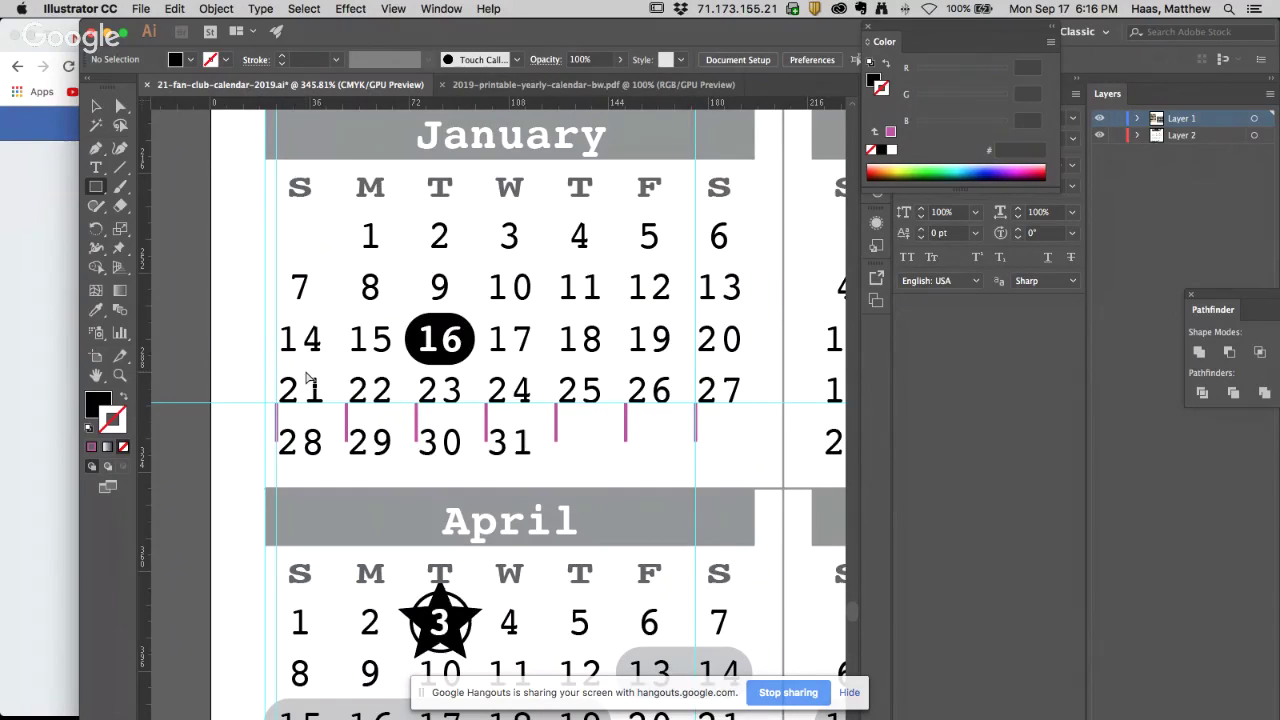
Place a horizontal guide on the baseline of January's 28 and extend the first vertical line down to it
{"action": "left_click", "coordinate": [277, 446]}
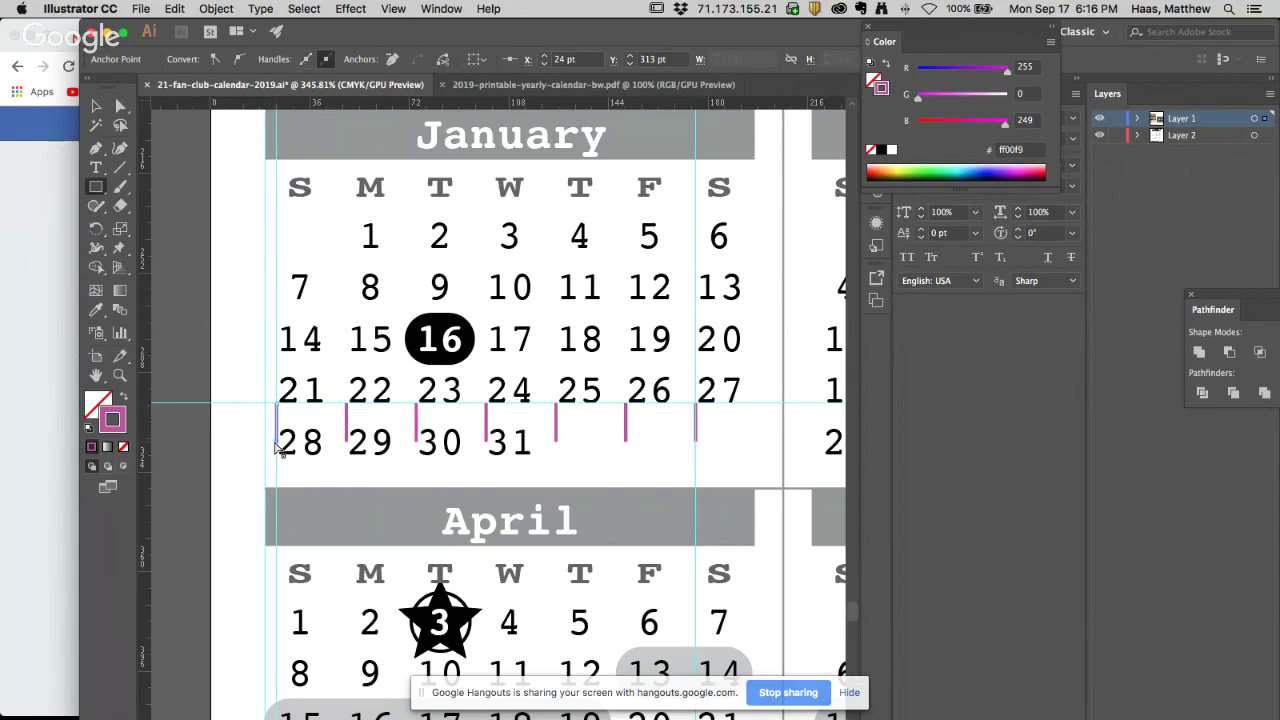
{"action": "left_click", "coordinate": [308, 450]}
{"action": "scroll", "coordinate": [225, 349], "scroll_direction": "up", "scroll_amount": 3}
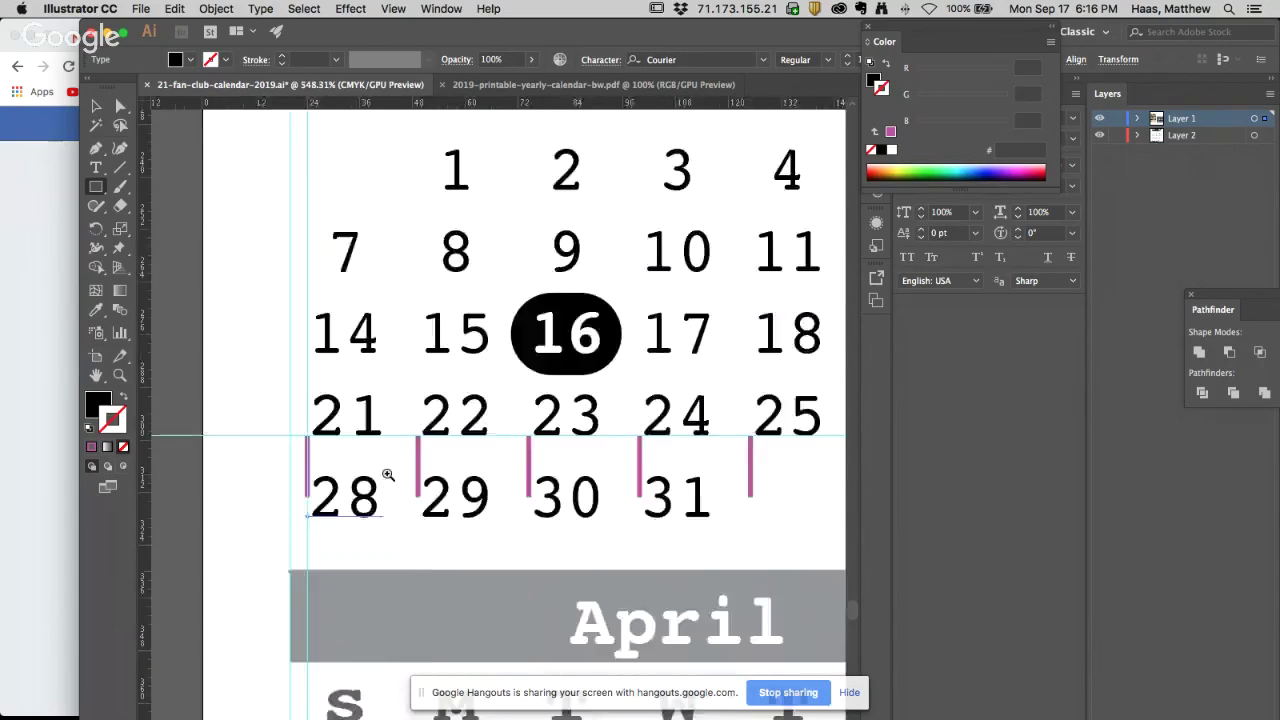
{"action": "scroll", "coordinate": [409, 427], "scroll_direction": "down", "scroll_amount": 3}
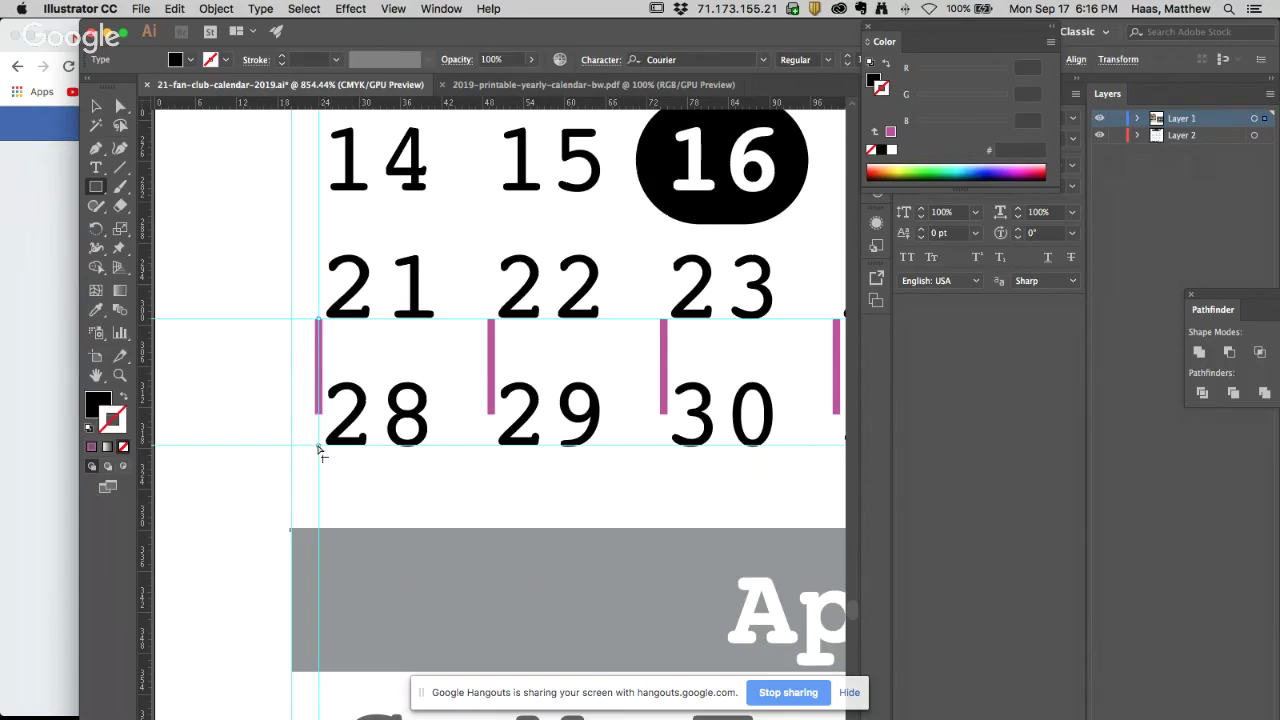
{"action": "left_click_drag", "start_coordinate": [320, 450], "coordinate": [307, 335]}
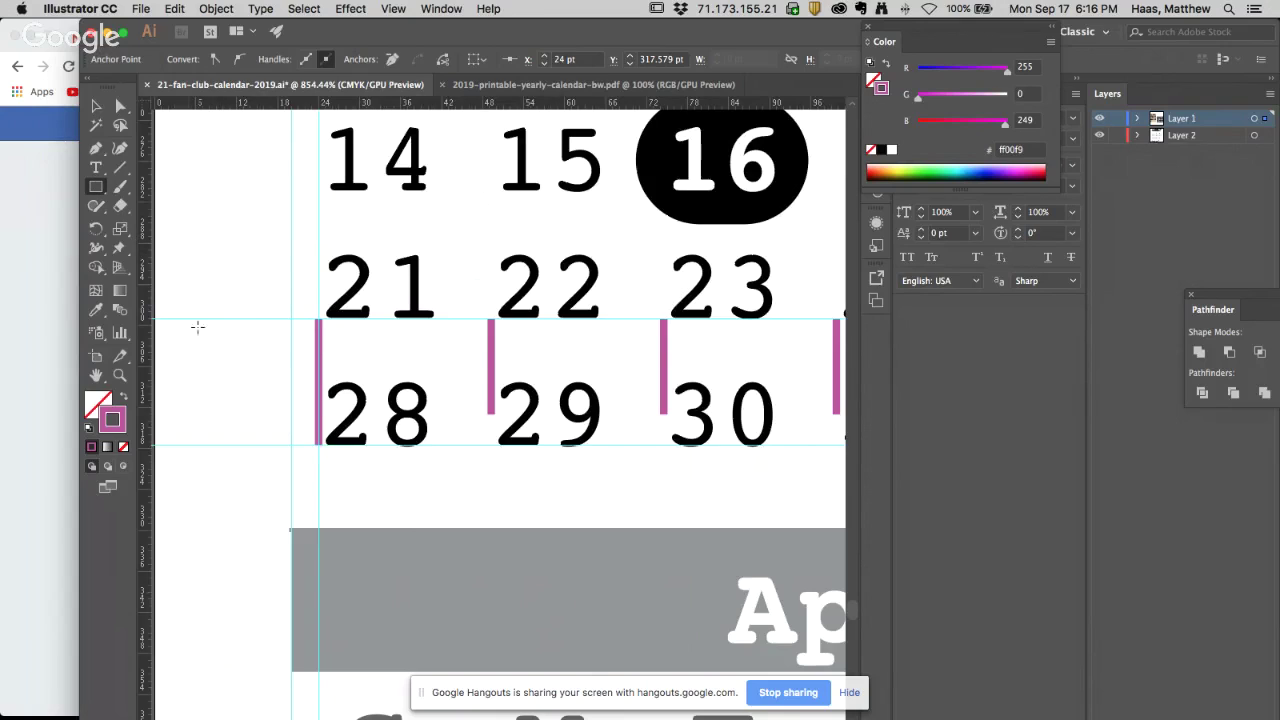
Draw a rectangle about 8.31 by 18.58 pt between the two horizontal guides and copy its height from the Rectangle tool's size dialog
{"action": "left_click_drag", "start_coordinate": [194, 318], "coordinate": [253, 446]}
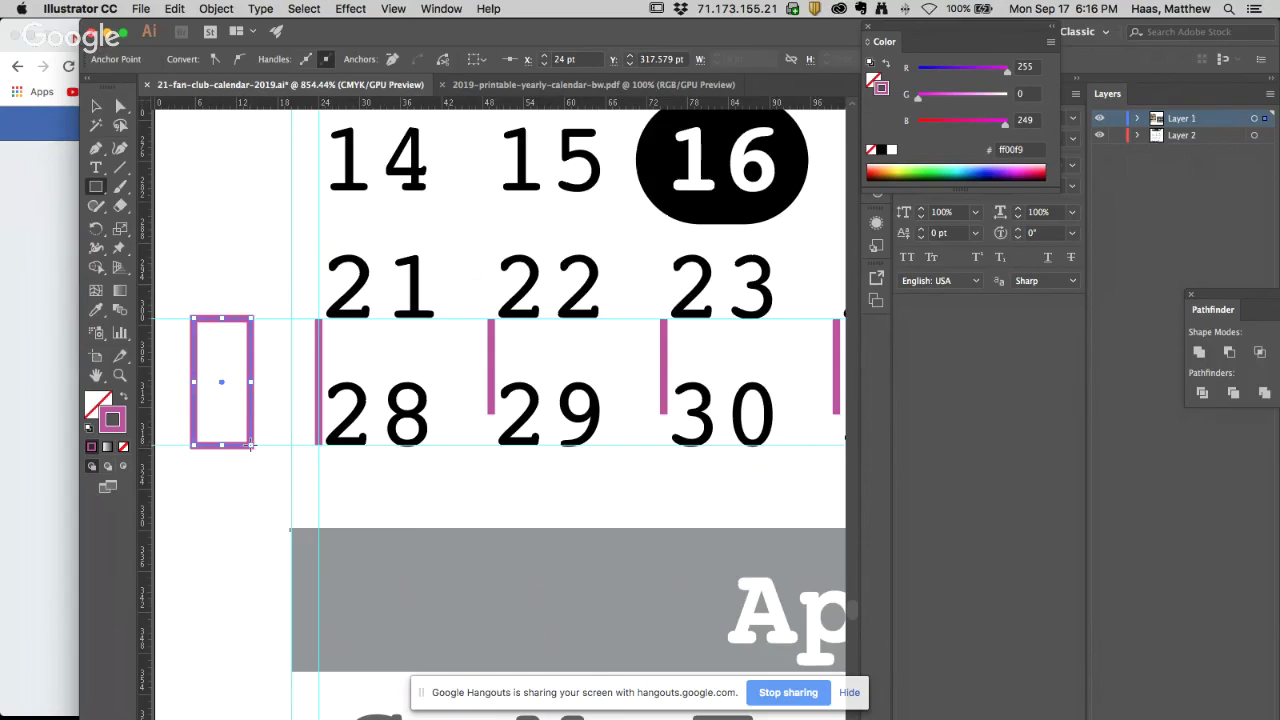
{"action": "left_click", "coordinate": [310, 314]}
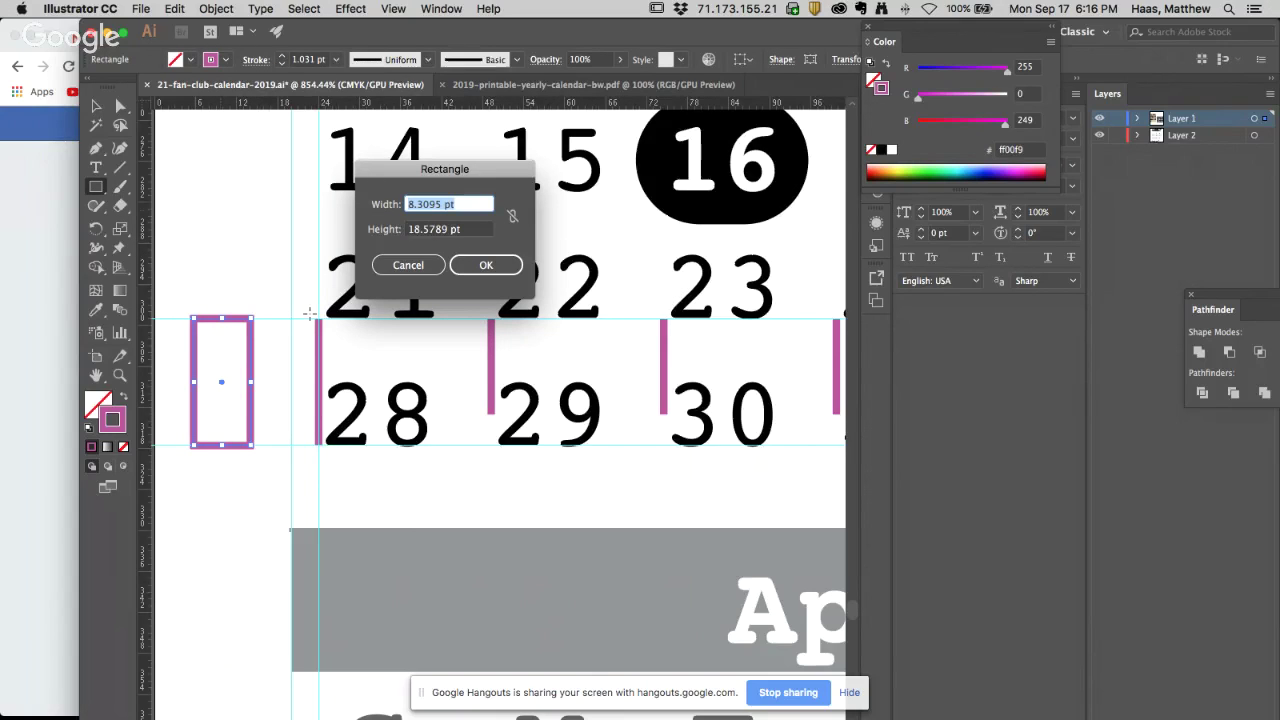
{"action": "left_click", "coordinate": [411, 234]}
{"action": "right_click", "coordinate": [417, 230]}
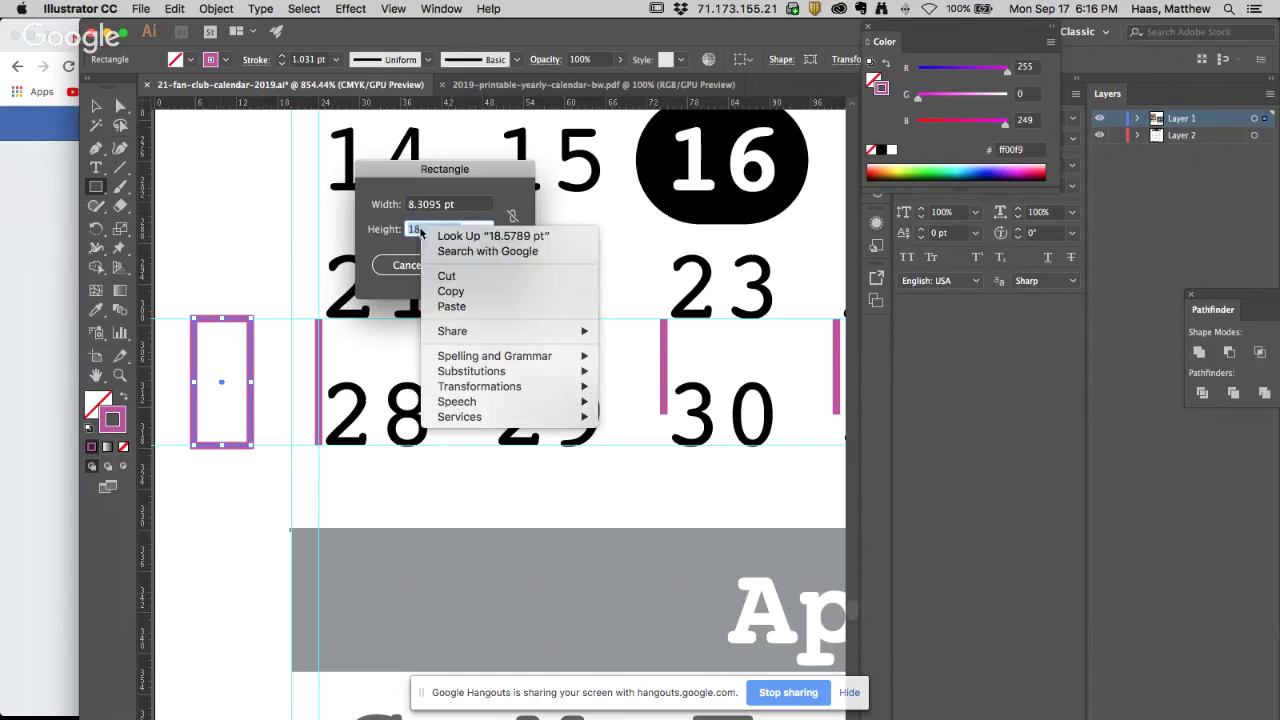
{"action": "left_click", "coordinate": [442, 293]}
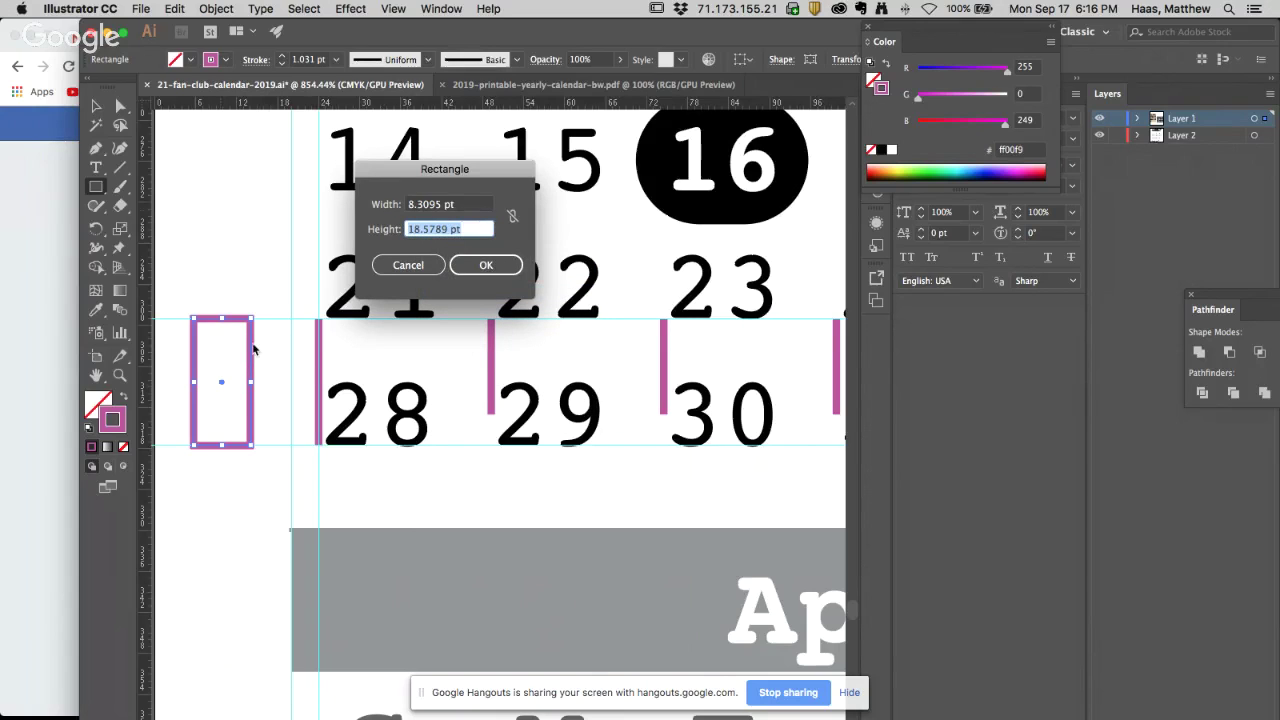
{"action": "left_click", "coordinate": [410, 265]}
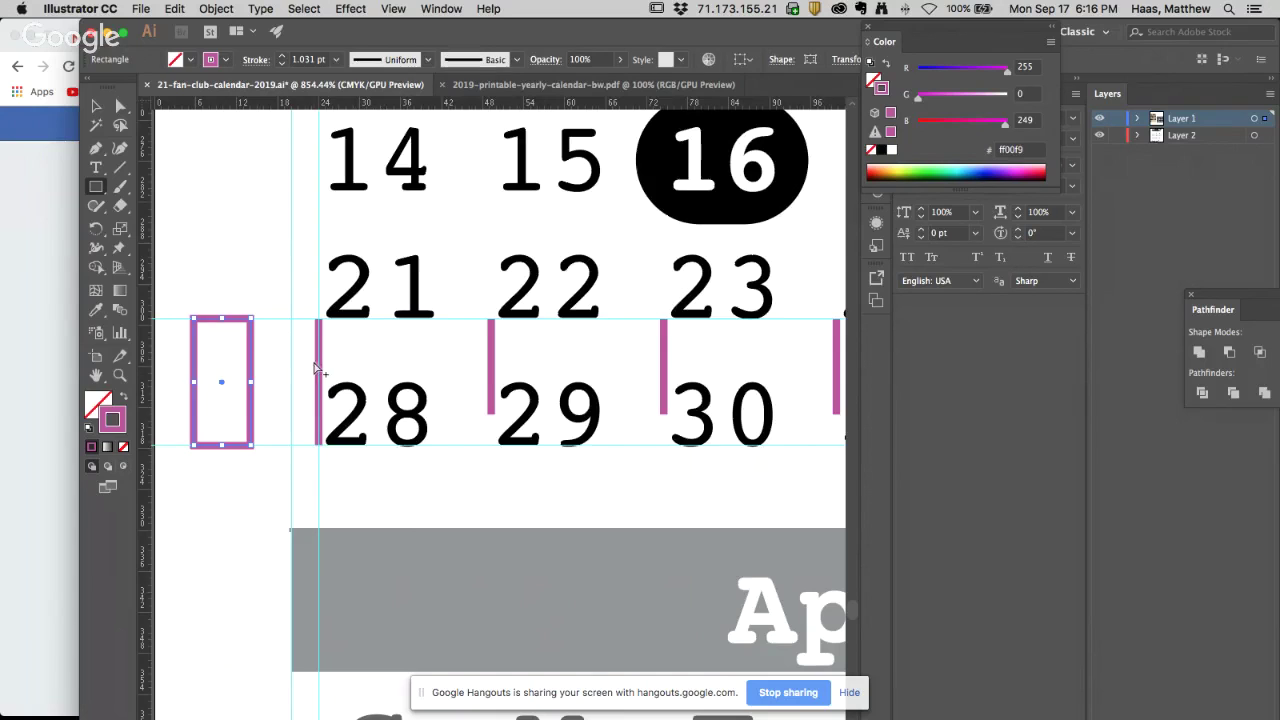
Shift the measuring rectangle one column over onto January's 28, stepping back and forth through the recent changes
{"action": "key", "text": "super+z"}
{"action": "key", "text": "super+z"}
{"action": "key", "text": "super+z"}
{"action": "key", "text": "super+shift+z"}
{"action": "key", "text": "super+shift+z"}
{"action": "key", "text": "super+z"}
{"action": "key", "text": "super+z"}
{"action": "key", "text": "super+z"}
{"action": "key", "text": "super+shift+z"}
{"action": "scroll", "coordinate": [474, 357], "scroll_direction": "up", "scroll_amount": 10}
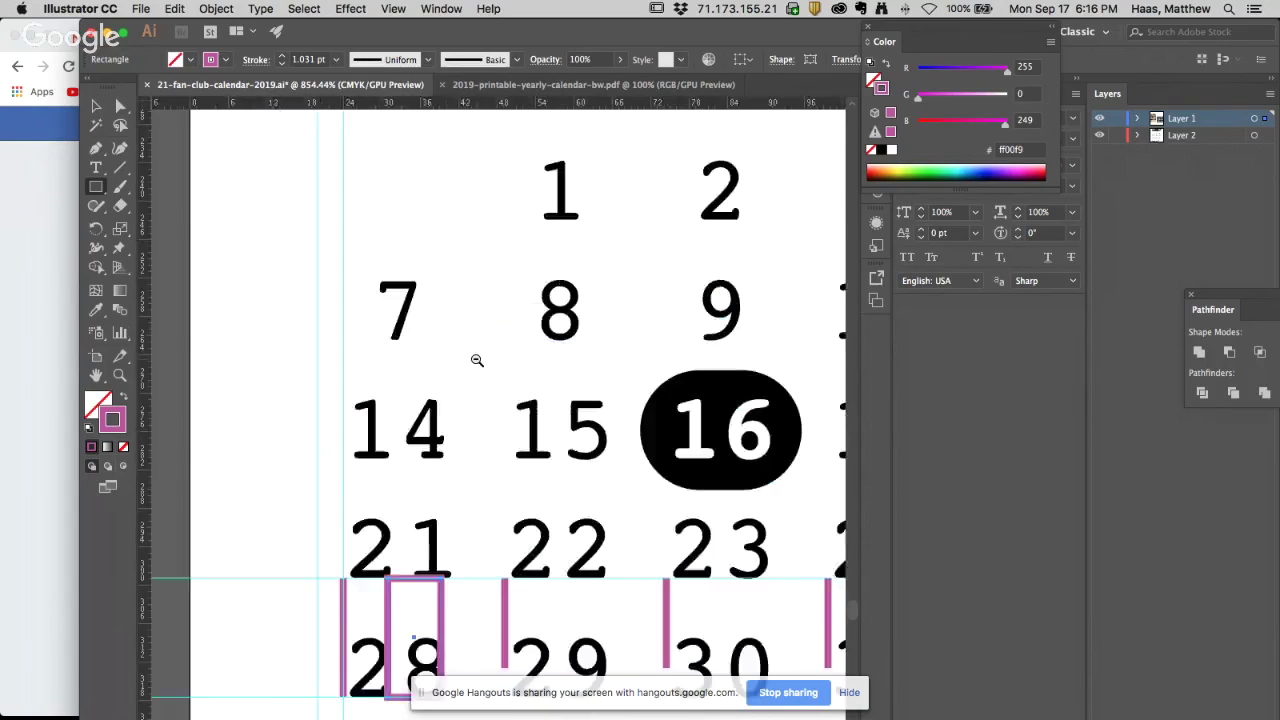
{"action": "scroll", "coordinate": [496, 424], "scroll_direction": "up", "scroll_amount": 5}
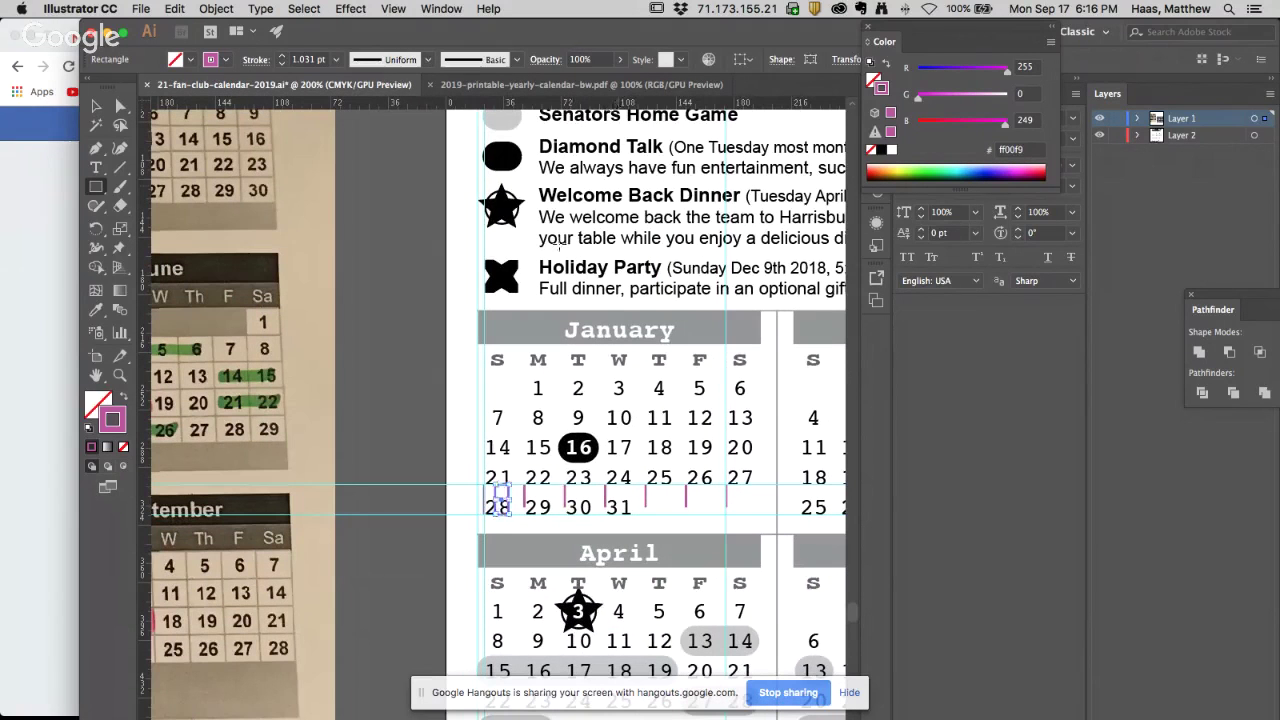
Delete the measuring rectangle and all the vertical lines along January's last row, keeping the date numbers
{"action": "left_click_drag", "start_coordinate": [474, 490], "coordinate": [734, 494]}
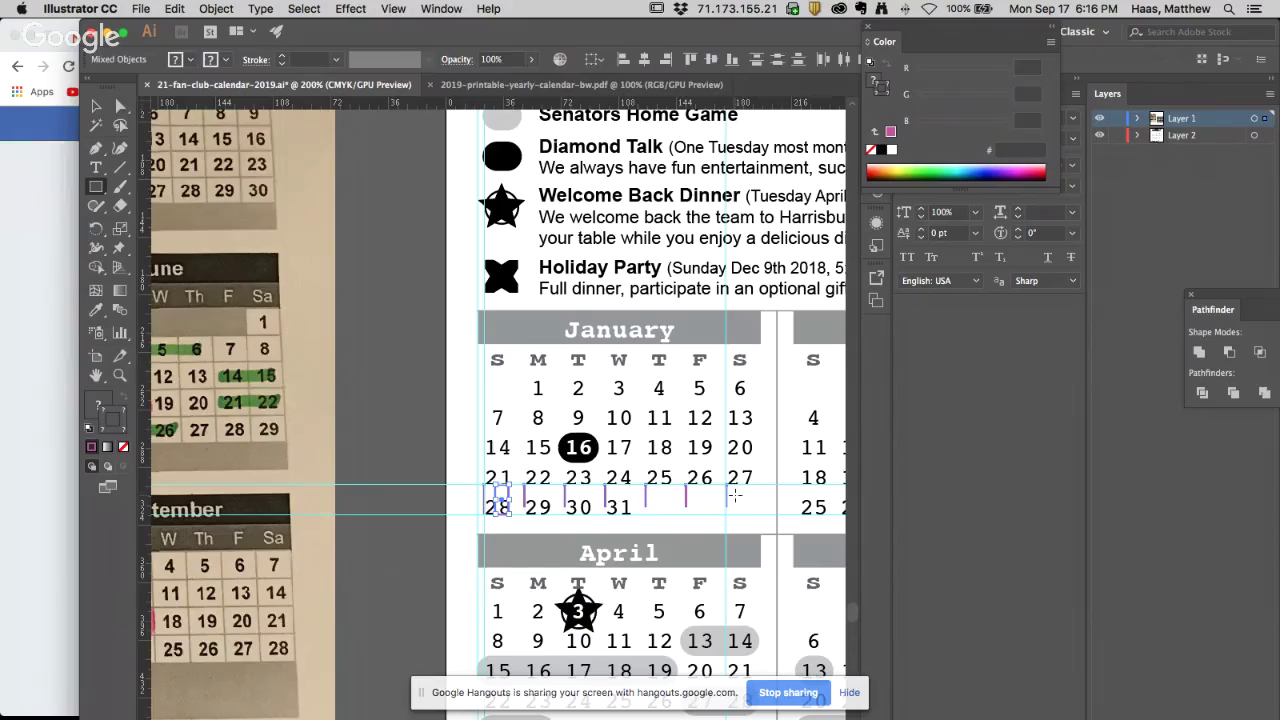
{"action": "key", "text": "Delete"}
{"action": "key", "text": "ctrl+z"}
{"action": "left_click", "coordinate": [471, 499]}
{"action": "left_click_drag", "start_coordinate": [470, 498], "coordinate": [742, 502]}
{"action": "left_click", "coordinate": [497, 491]}
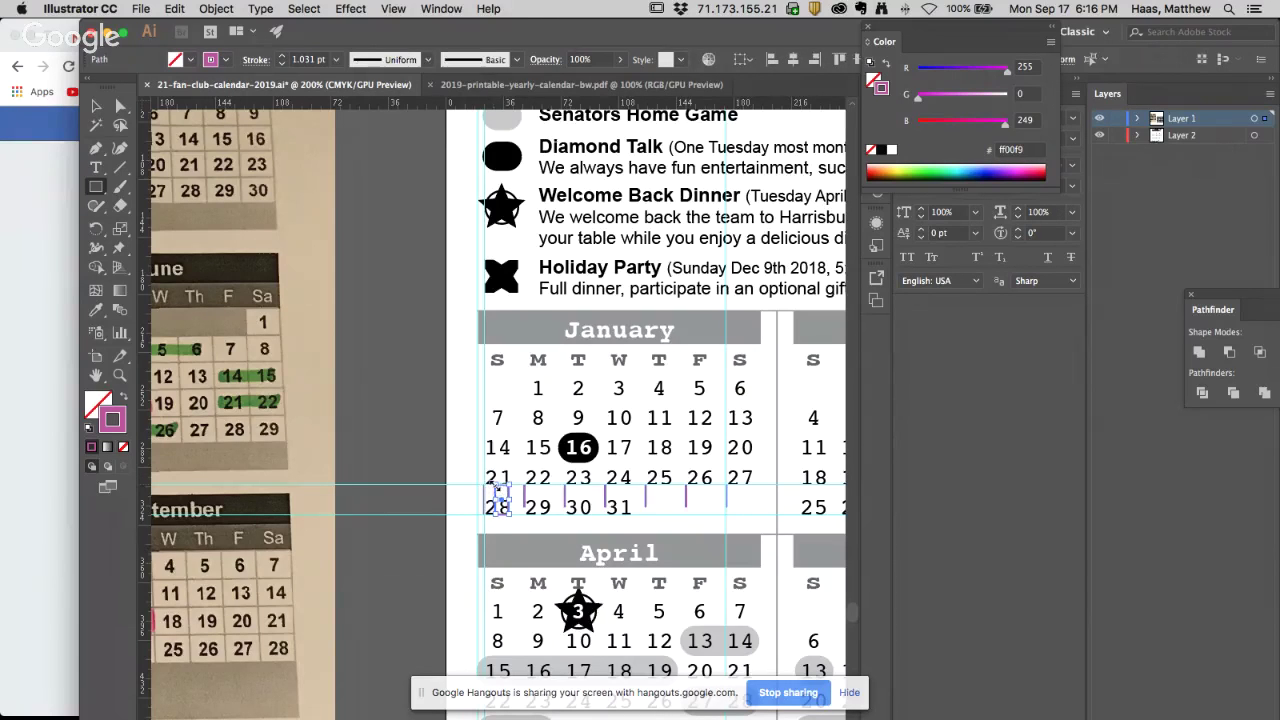
{"action": "key", "text": "Delete"}
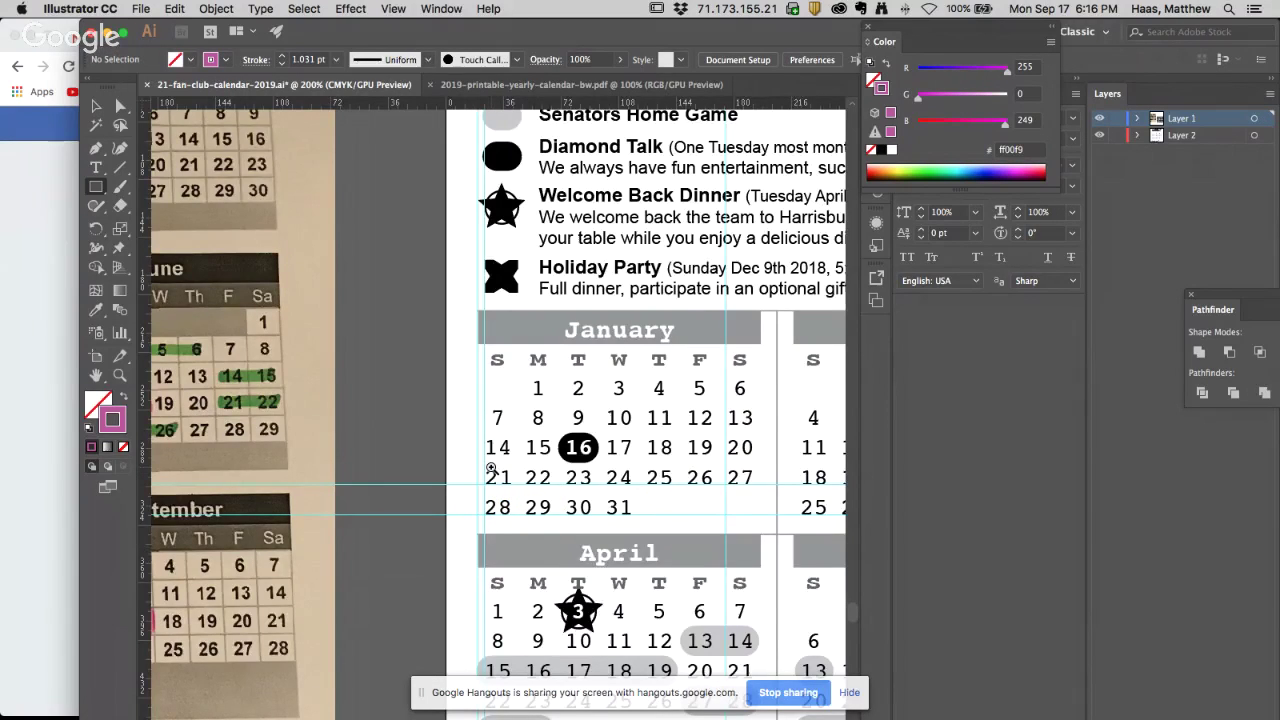
Draw a rectangle between the two horizontal guides in the empty area beside January and repeat it upward into a stack of five
{"action": "left_click", "coordinate": [491, 468]}
{"action": "scroll", "coordinate": [372, 335], "scroll_direction": "down", "scroll_amount": 2}
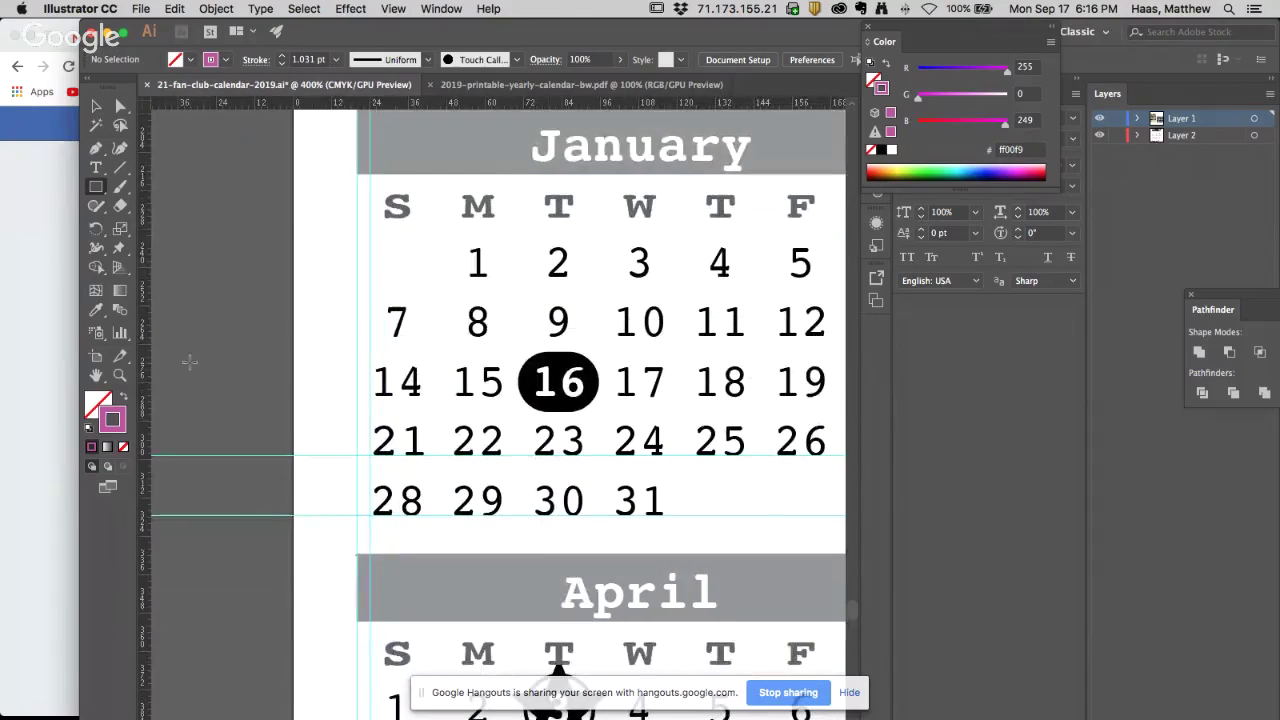
{"action": "left_click_drag", "start_coordinate": [241, 456], "coordinate": [279, 458]}
{"action": "key", "text": "ctrl+d"}
{"action": "key", "text": "ctrl+d"}
{"action": "key", "text": "ctrl+d"}
Place three more horizontal guides on the shared edges of the stacked rectangles, one for each higher date row, and deselect
{"action": "left_click_drag", "start_coordinate": [283, 104], "coordinate": [280, 397]}
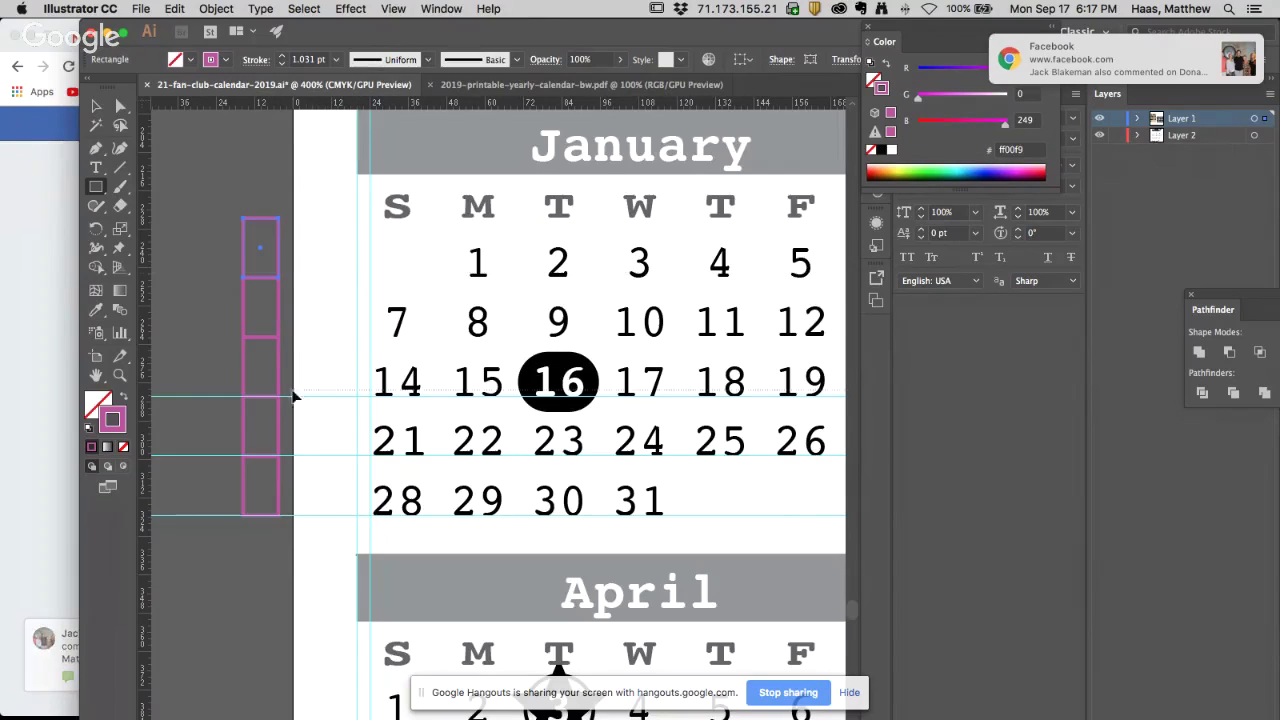
{"action": "left_click_drag", "start_coordinate": [279, 344], "coordinate": [279, 337]}
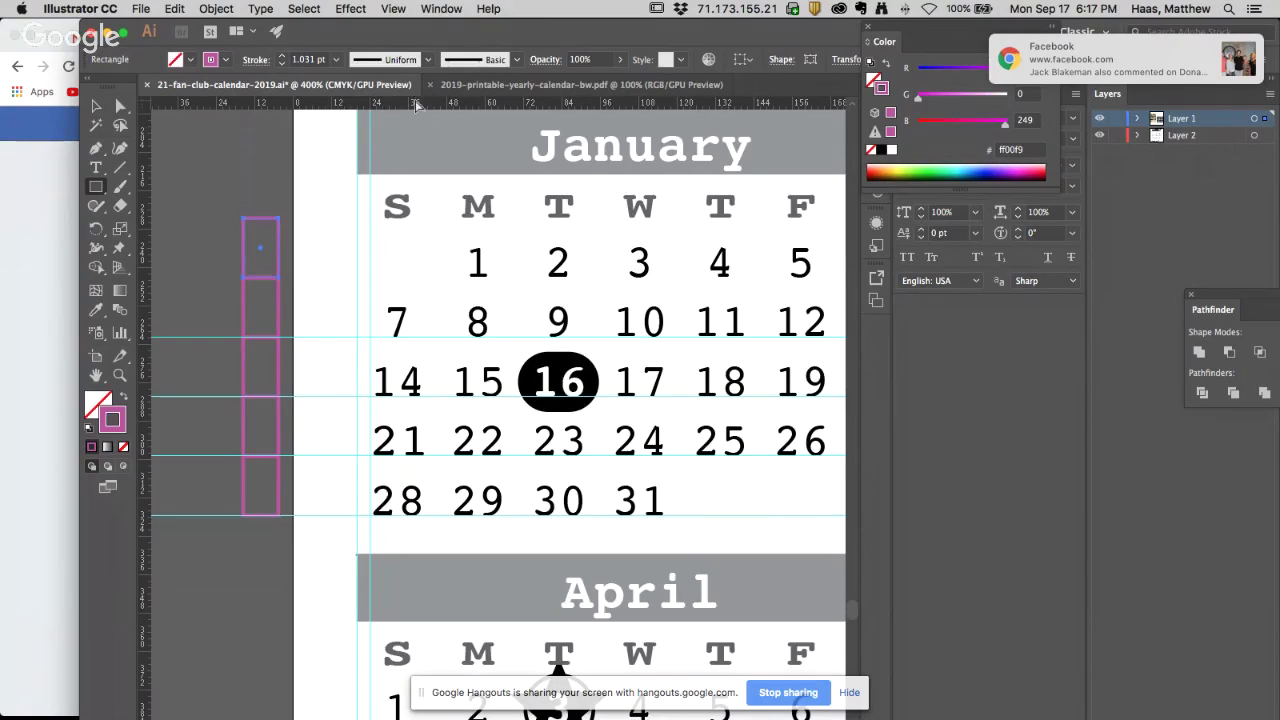
{"action": "left_click_drag", "start_coordinate": [312, 104], "coordinate": [280, 277]}
{"action": "left_click", "coordinate": [254, 174], "text": "super"}
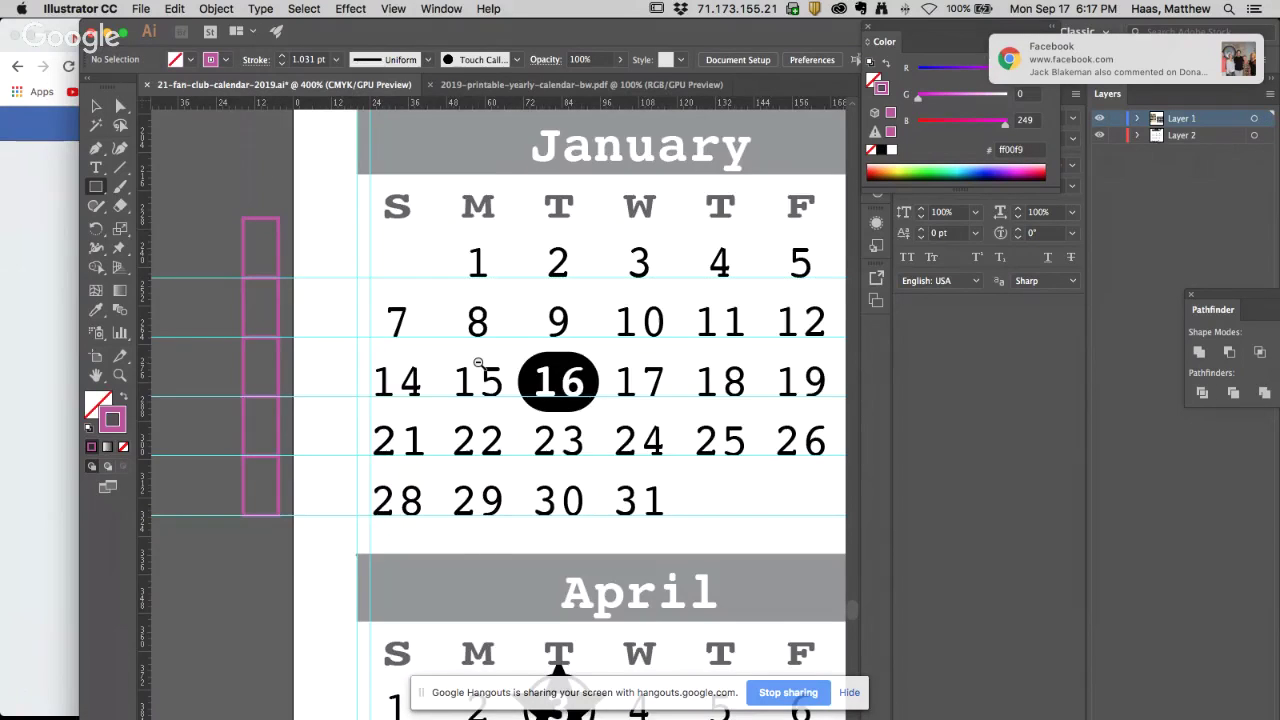
Delete the stack of five rectangles from the area beside the artboard
{"action": "key", "text": "super+minus"}
{"action": "key", "text": "super+minus"}
{"action": "key", "text": "super+minus"}
{"action": "left_click_drag", "start_coordinate": [452, 170], "coordinate": [486, 451]}
{"action": "left_click_drag", "start_coordinate": [451, 565], "coordinate": [489, 179]}
{"action": "scroll", "coordinate": [440, 425], "scroll_direction": "down", "scroll_amount": 5}
{"action": "left_click", "coordinate": [449, 282]}
{"action": "left_click", "coordinate": [445, 428]}
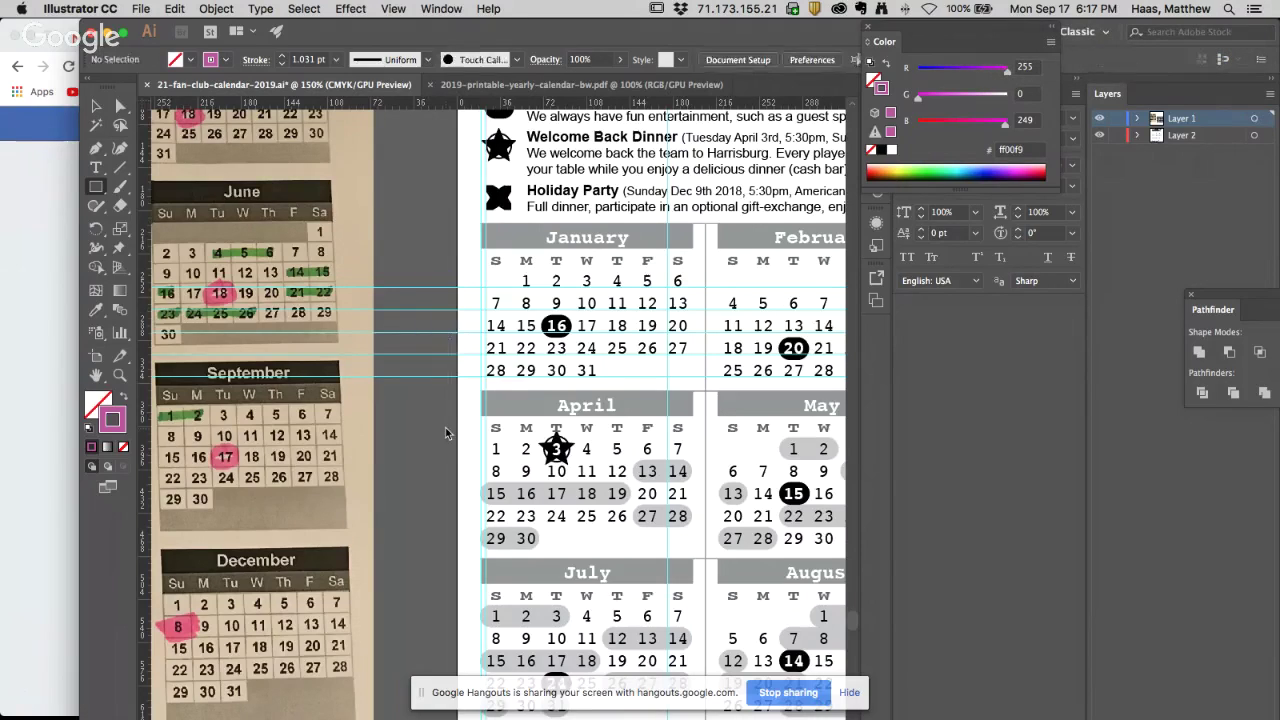
{"action": "scroll", "coordinate": [557, 362], "scroll_direction": "right", "scroll_amount": 8}
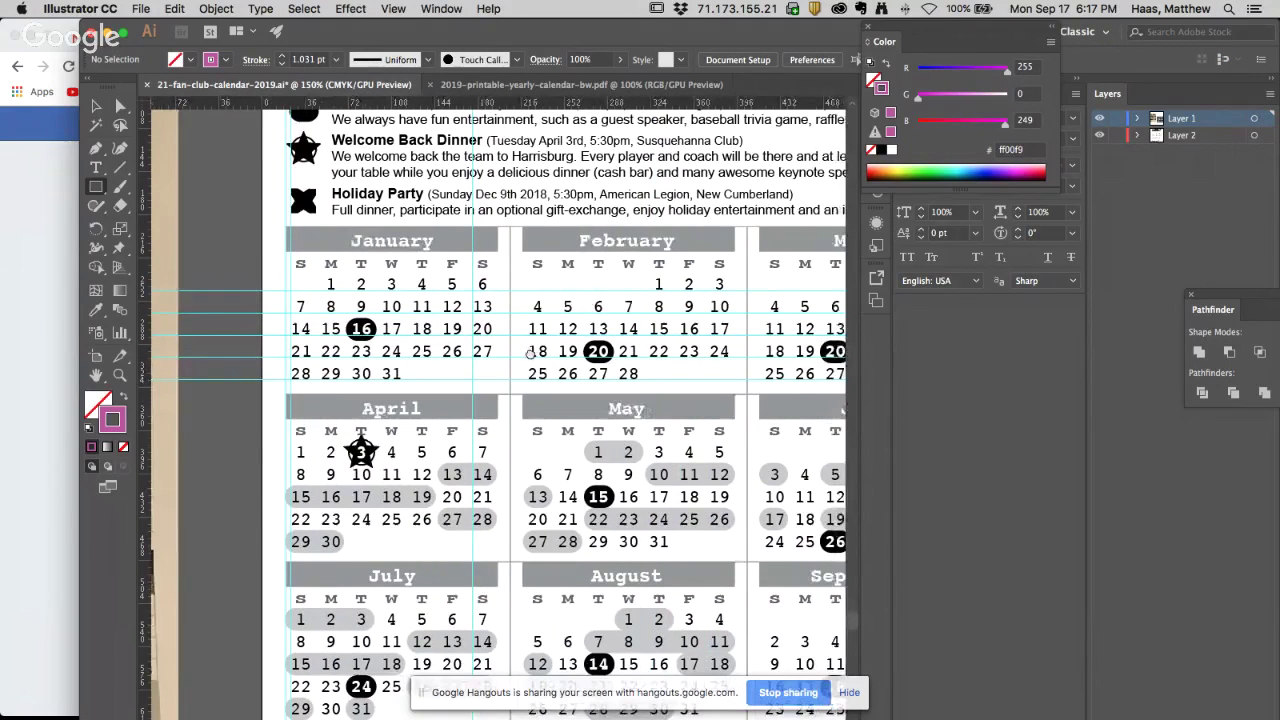
{"action": "key", "text": "super+equal"}
{"action": "scroll", "coordinate": [413, 458], "scroll_direction": "down", "scroll_amount": 4}
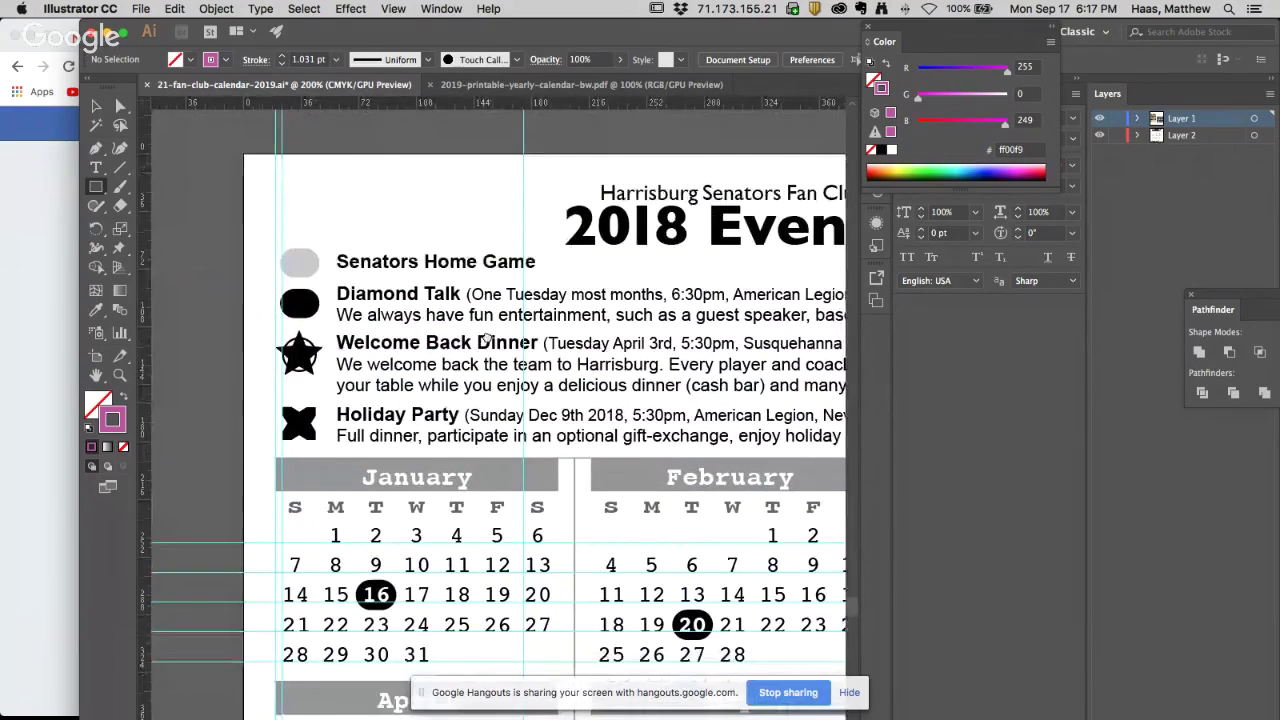
{"action": "scroll", "coordinate": [413, 458], "scroll_direction": "left", "scroll_amount": 6}
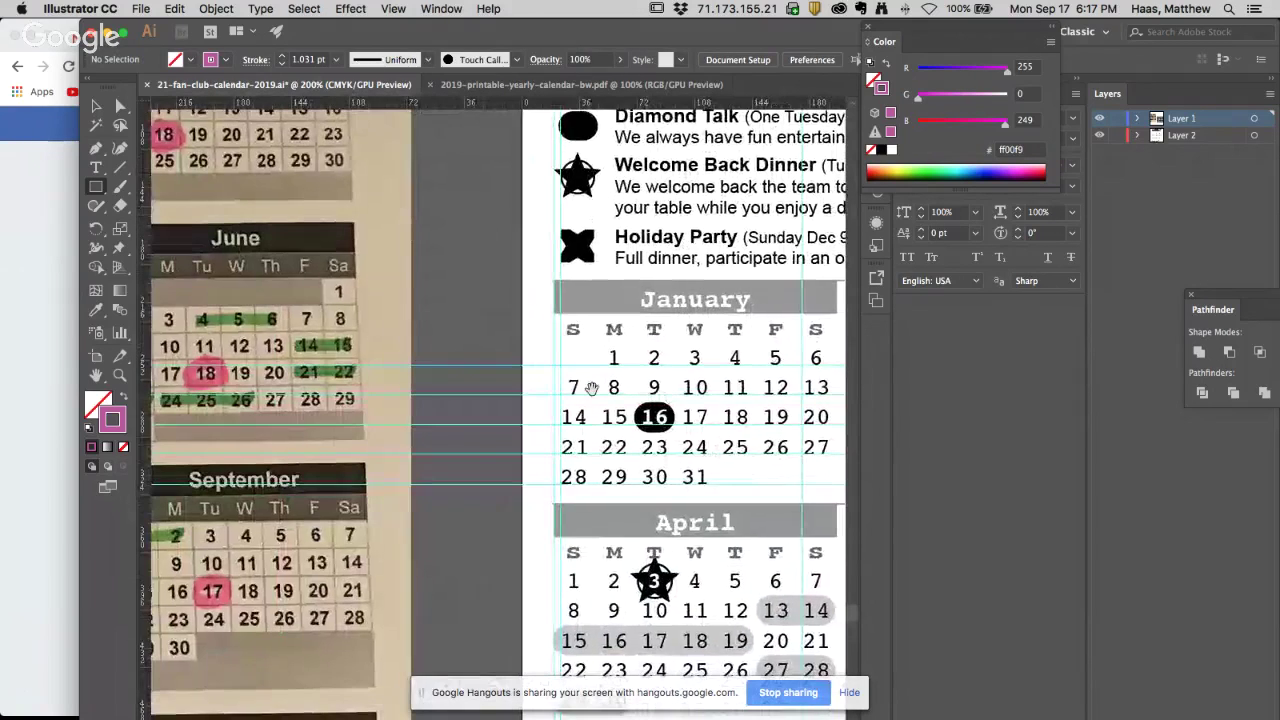
Select all of January's date numbers with the black marker behind 16 and move them onto a new layer
{"action": "left_click", "coordinate": [487, 391], "text": "alt"}
{"action": "left_click_drag", "start_coordinate": [368, 415], "coordinate": [773, 443]}
{"action": "scroll", "coordinate": [248, 369], "scroll_direction": "right", "scroll_amount": 10}
{"action": "scroll", "coordinate": [248, 369], "scroll_direction": "down", "scroll_amount": 2}
{"action": "scroll", "coordinate": [278, 476], "scroll_direction": "down", "scroll_amount": 3}
{"action": "scroll", "coordinate": [278, 476], "scroll_direction": "right", "scroll_amount": 2}
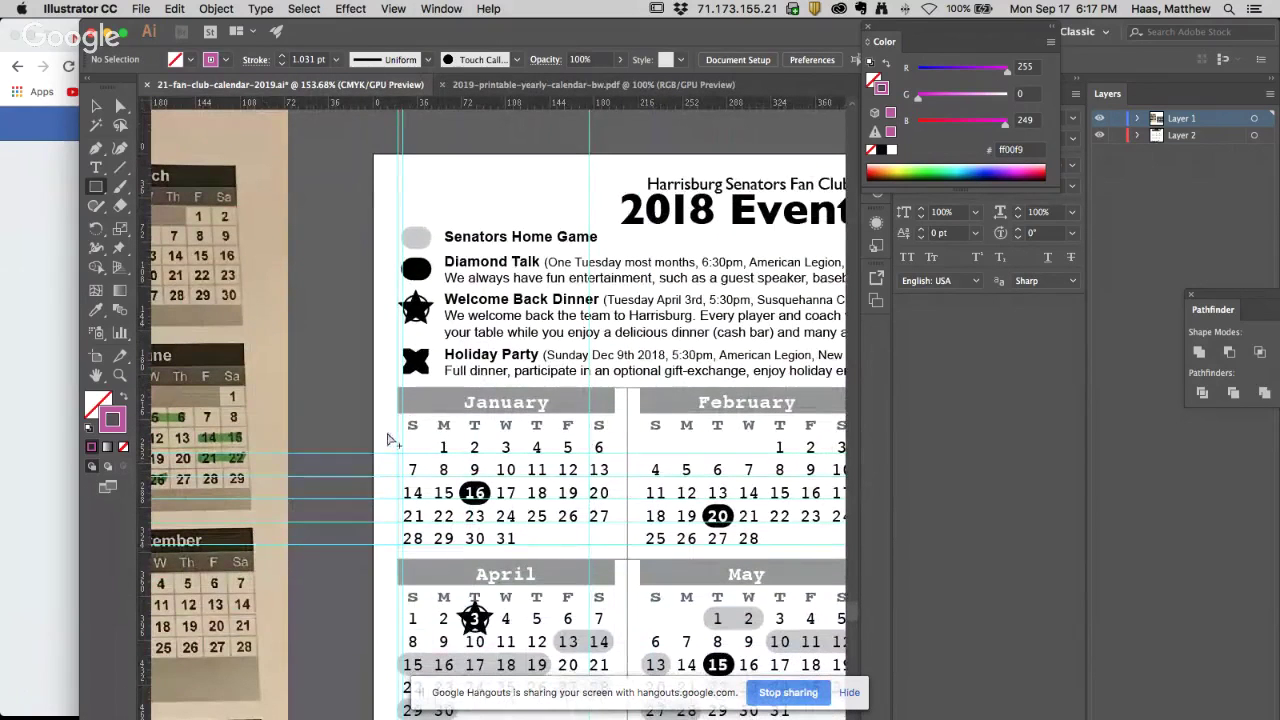
{"action": "left_click_drag", "start_coordinate": [391, 442], "coordinate": [617, 553]}
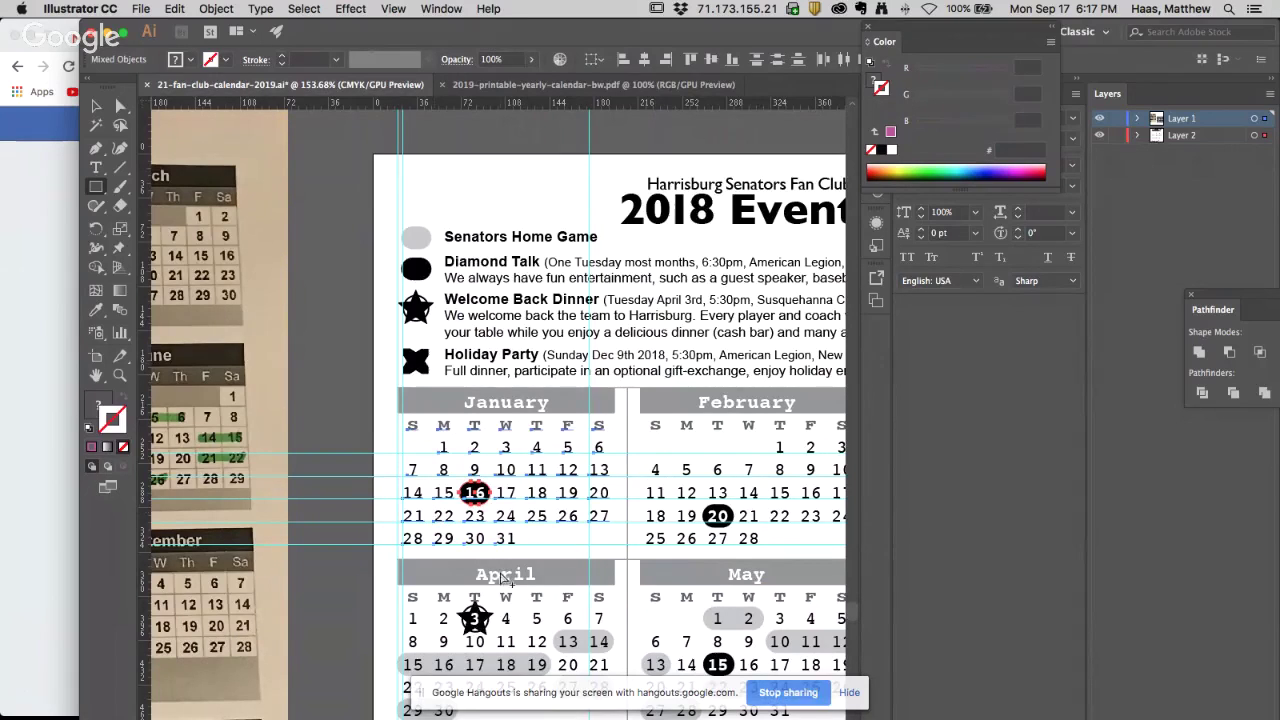
{"action": "left_click", "coordinate": [619, 440], "text": "shift"}
{"action": "left_click", "coordinate": [1271, 92]}
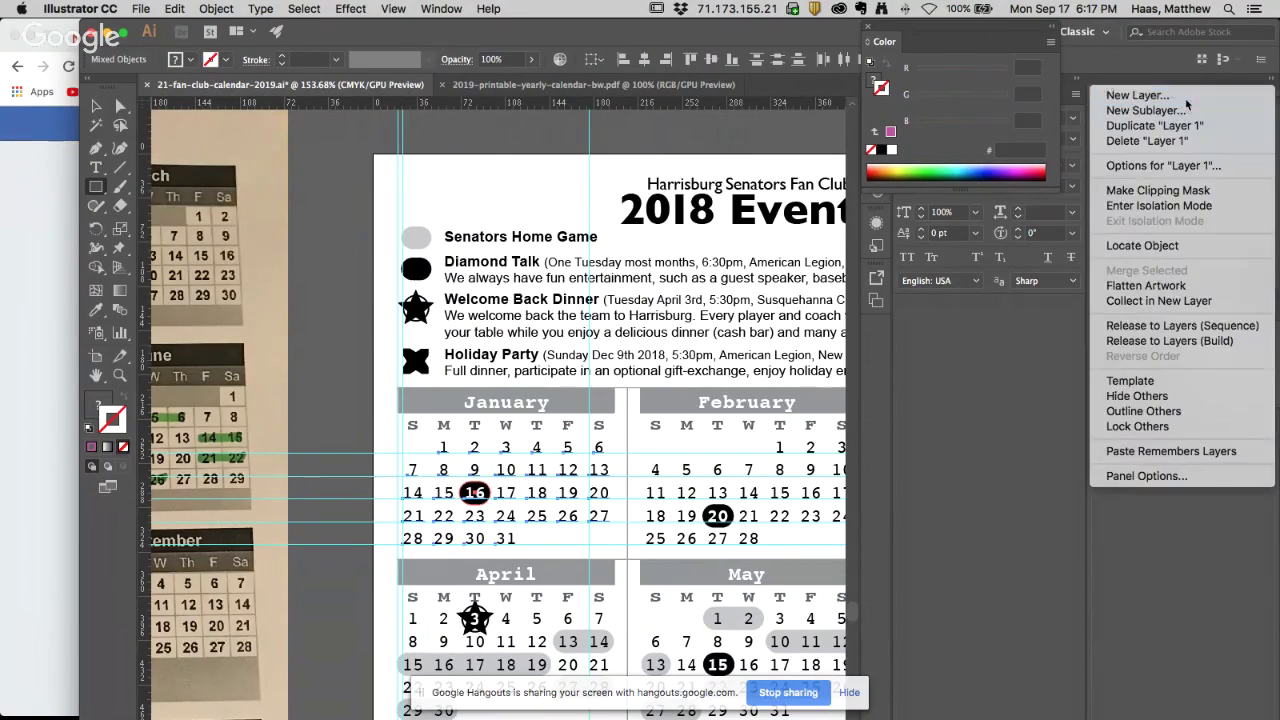
{"action": "left_click", "coordinate": [1129, 91]}
{"action": "key", "text": "Return"}
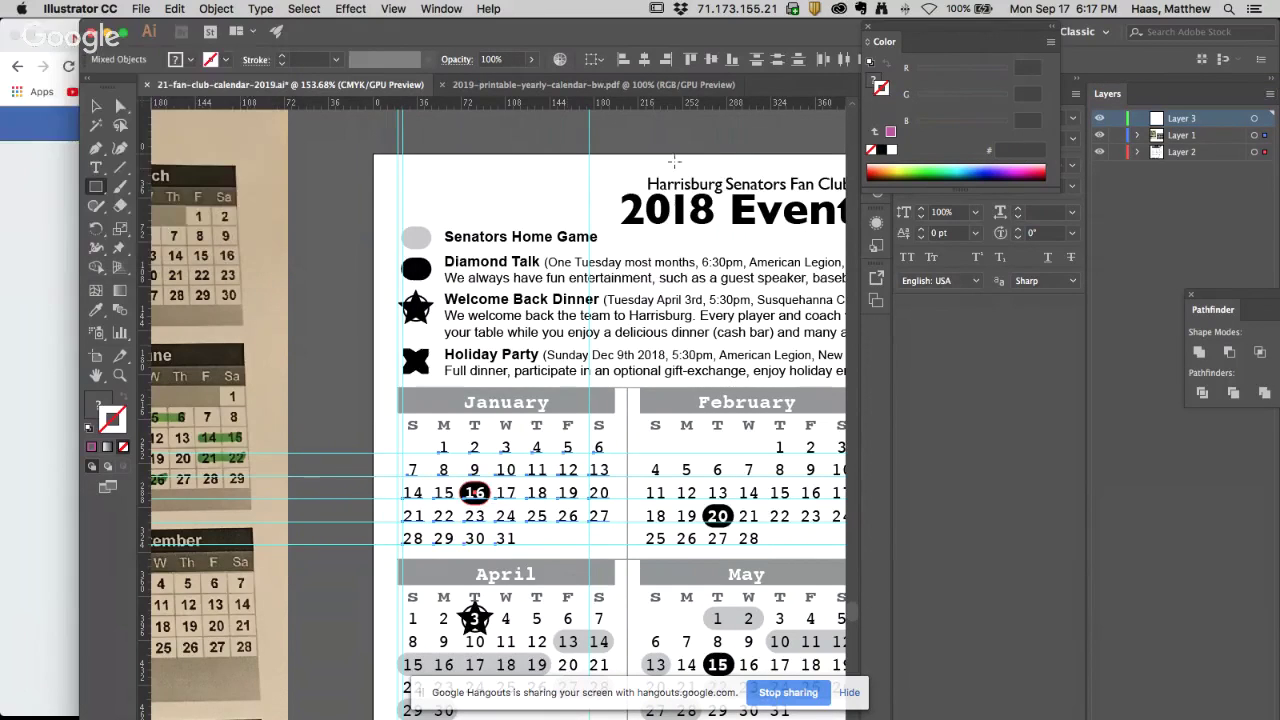
{"action": "left_click_drag", "start_coordinate": [1267, 120], "coordinate": [1266, 119]}
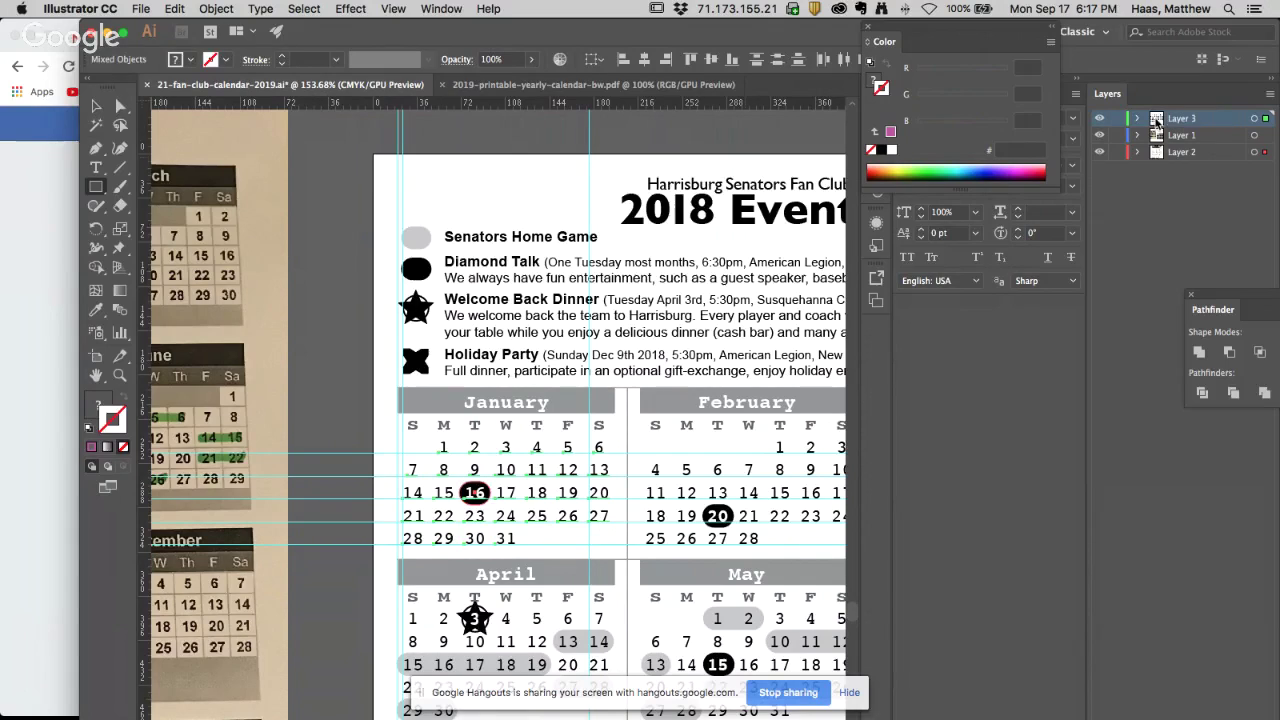
Set the highlight color of Layer 3 to Blue from the Apple color list
{"action": "double_click", "coordinate": [1158, 120]}
{"action": "double_click", "coordinate": [151, 97]}
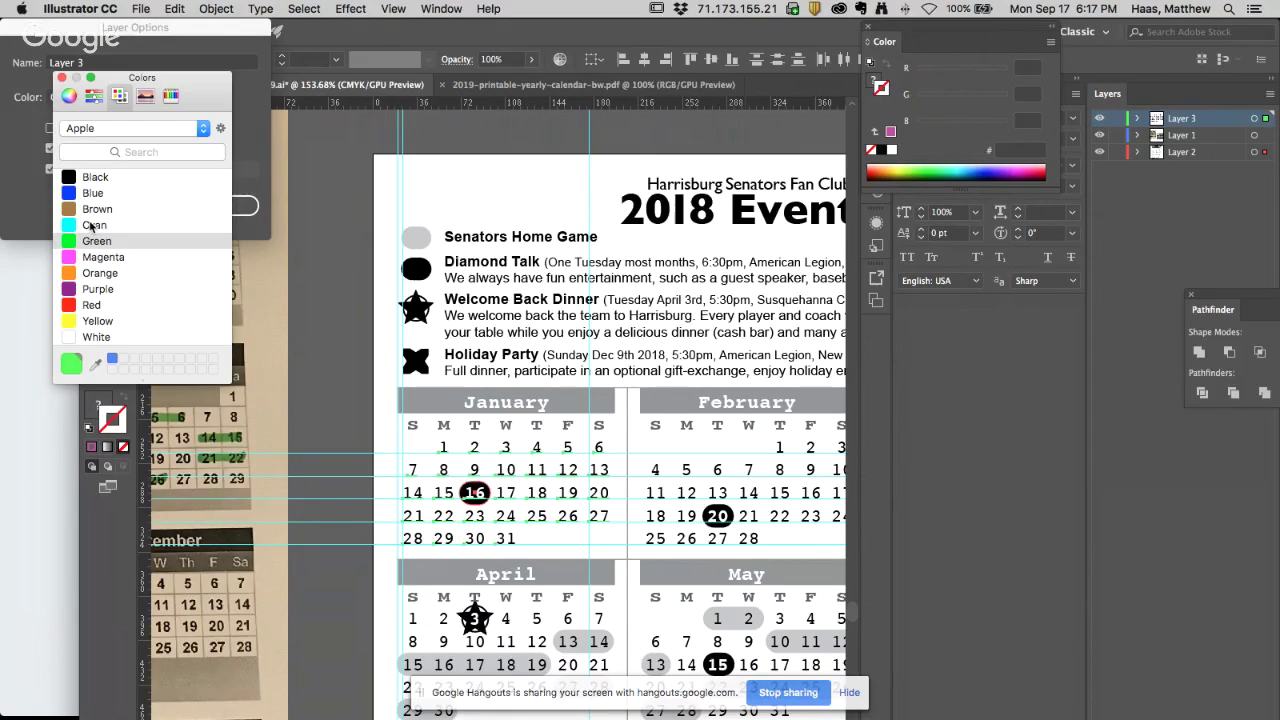
{"action": "left_click", "coordinate": [94, 96]}
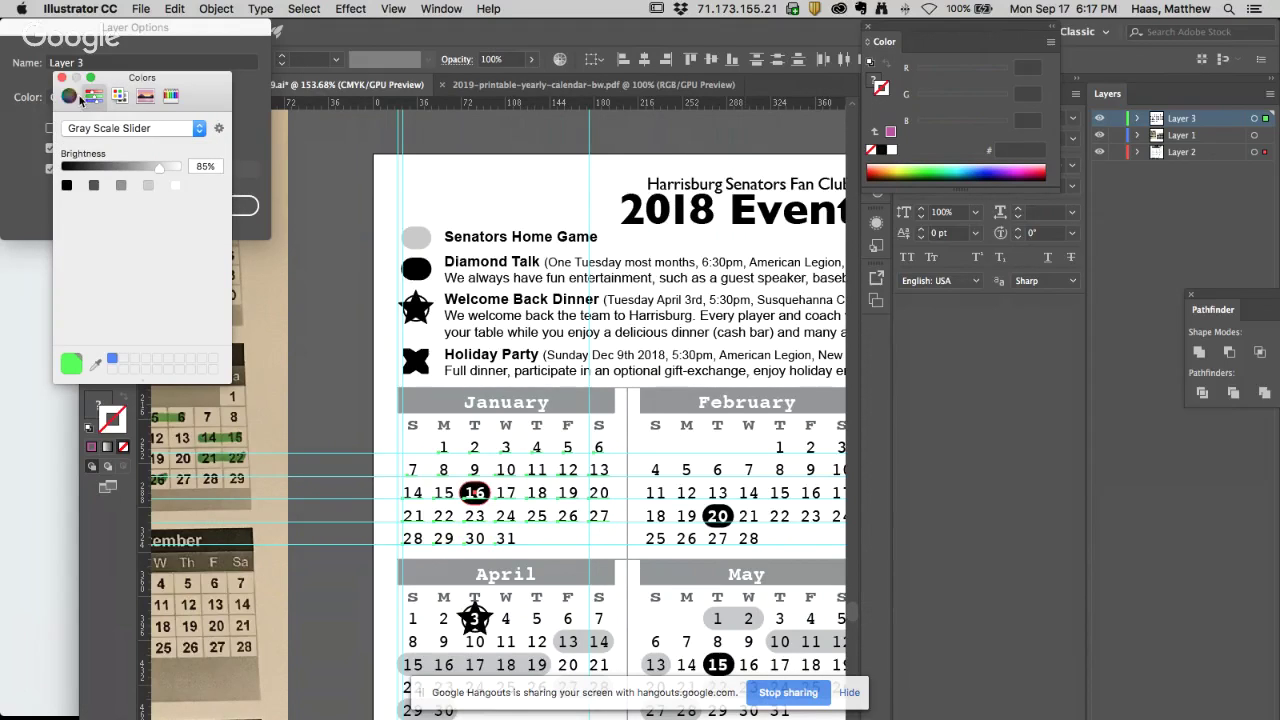
{"action": "left_click", "coordinate": [79, 98]}
{"action": "left_click", "coordinate": [94, 96]}
{"action": "left_click", "coordinate": [113, 96]}
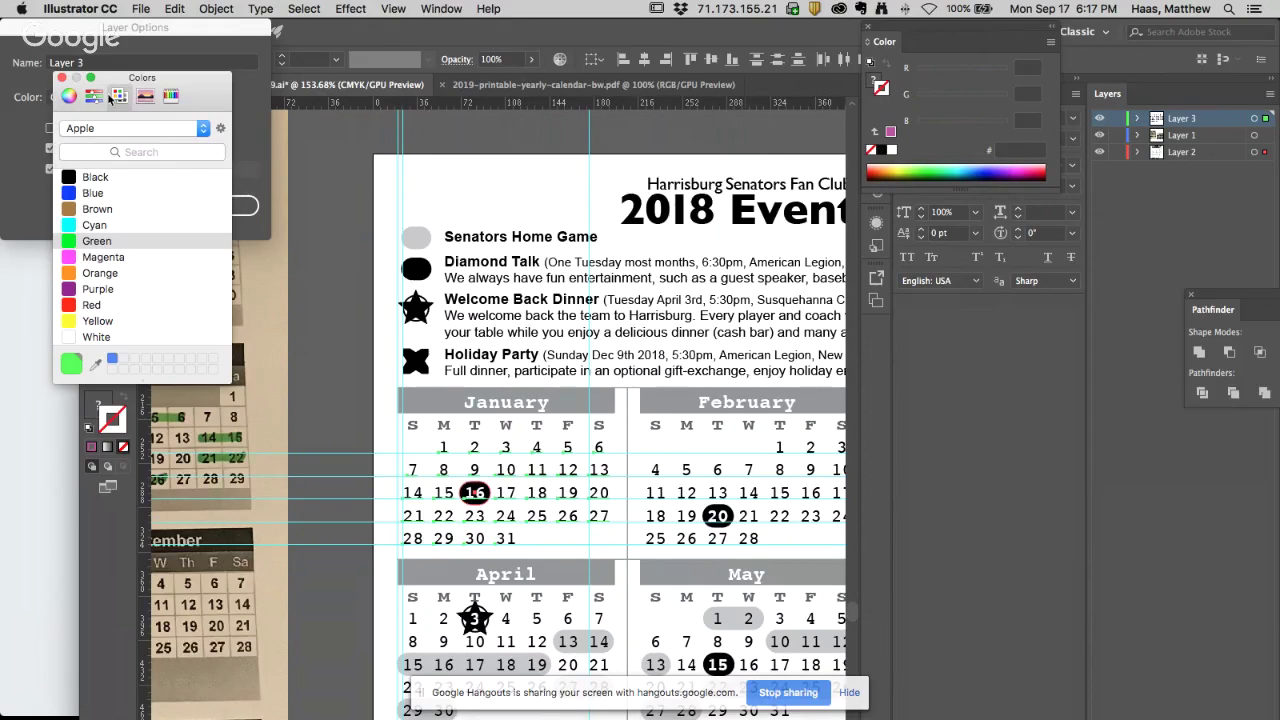
{"action": "left_click", "coordinate": [91, 226]}
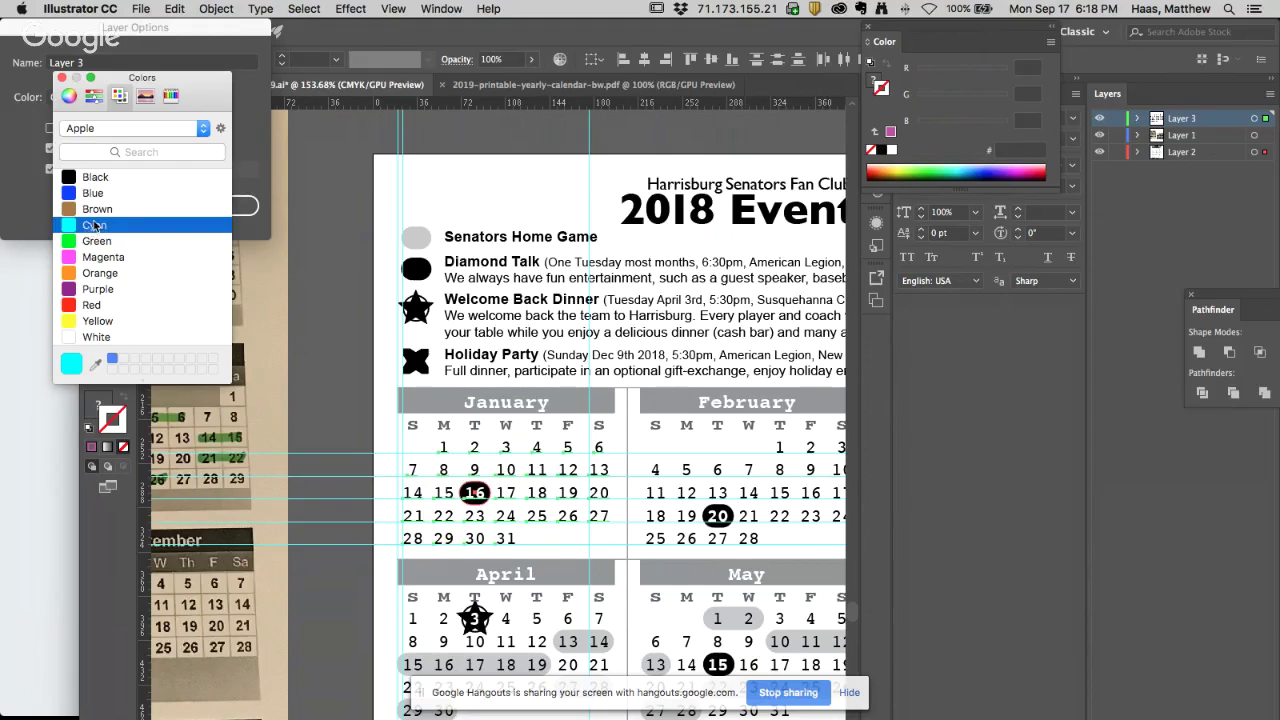
{"action": "left_click", "coordinate": [92, 199]}
{"action": "left_click", "coordinate": [63, 79]}
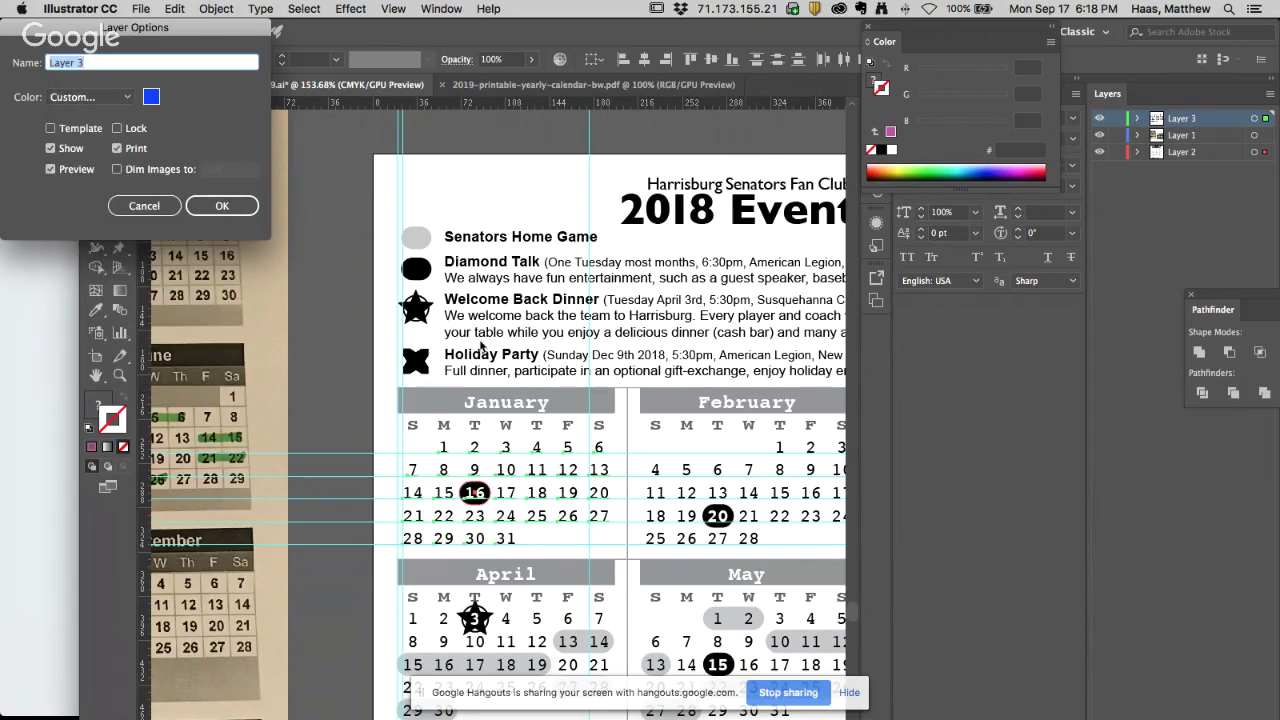
{"action": "left_click", "coordinate": [238, 207]}
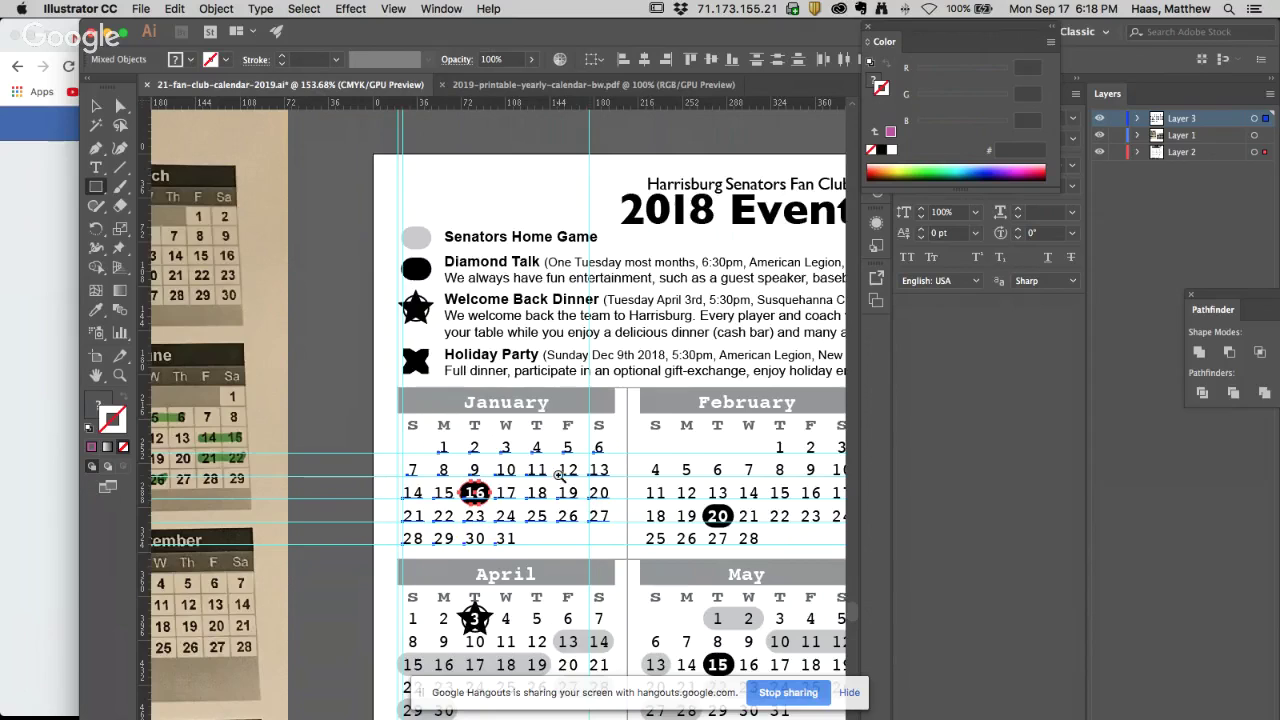
Shift all of January's dates one weekday column to the right so that 1 falls on Tuesday
{"action": "key", "text": "super+equal"}
{"action": "scroll", "coordinate": [605, 299], "scroll_direction": "down", "scroll_amount": 5}
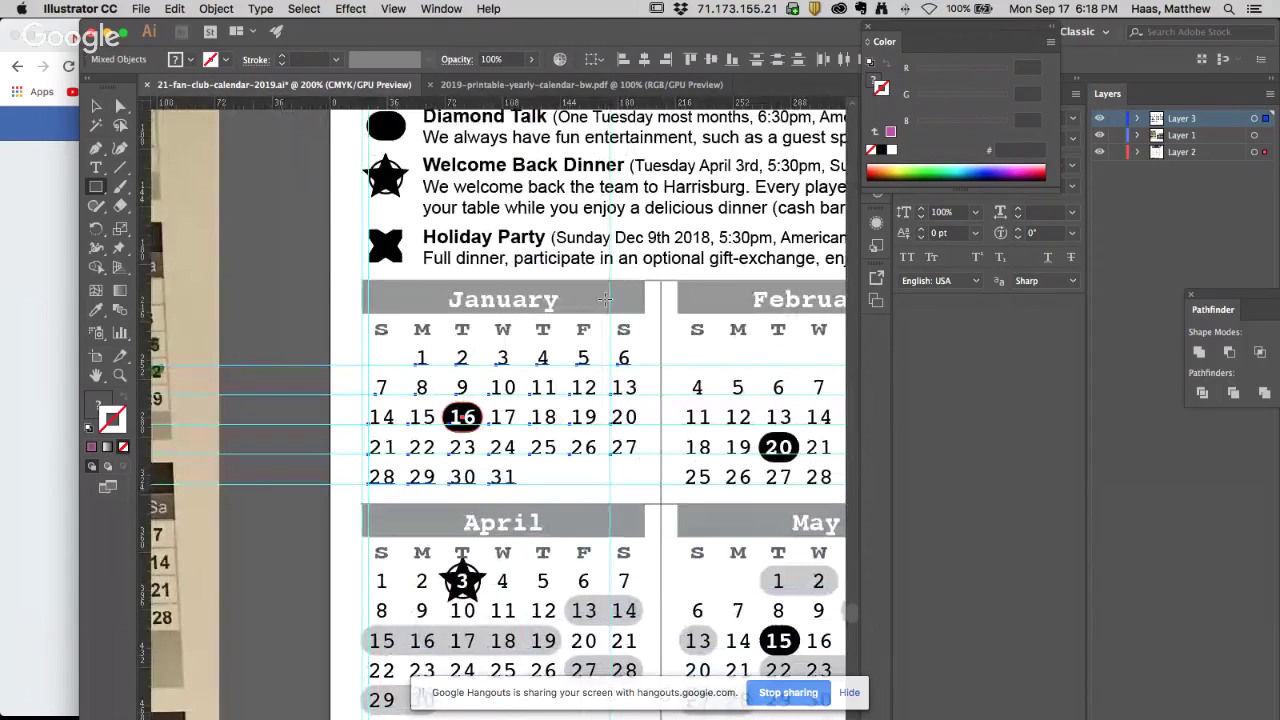
{"action": "key", "text": "shift+Right"}
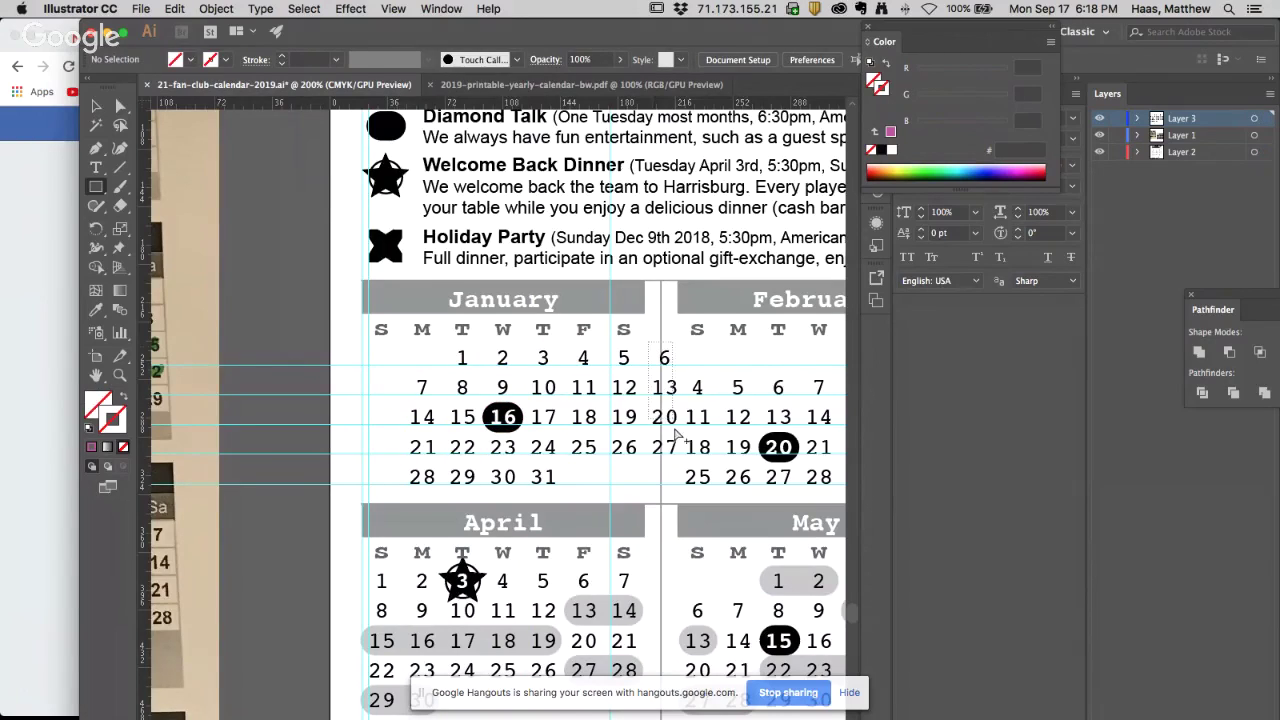
Select the overflowing dates 6, 13, 20 and 27 beside January, and lock Layer 1 and Layer 2
{"action": "left_click", "coordinate": [652, 368]}
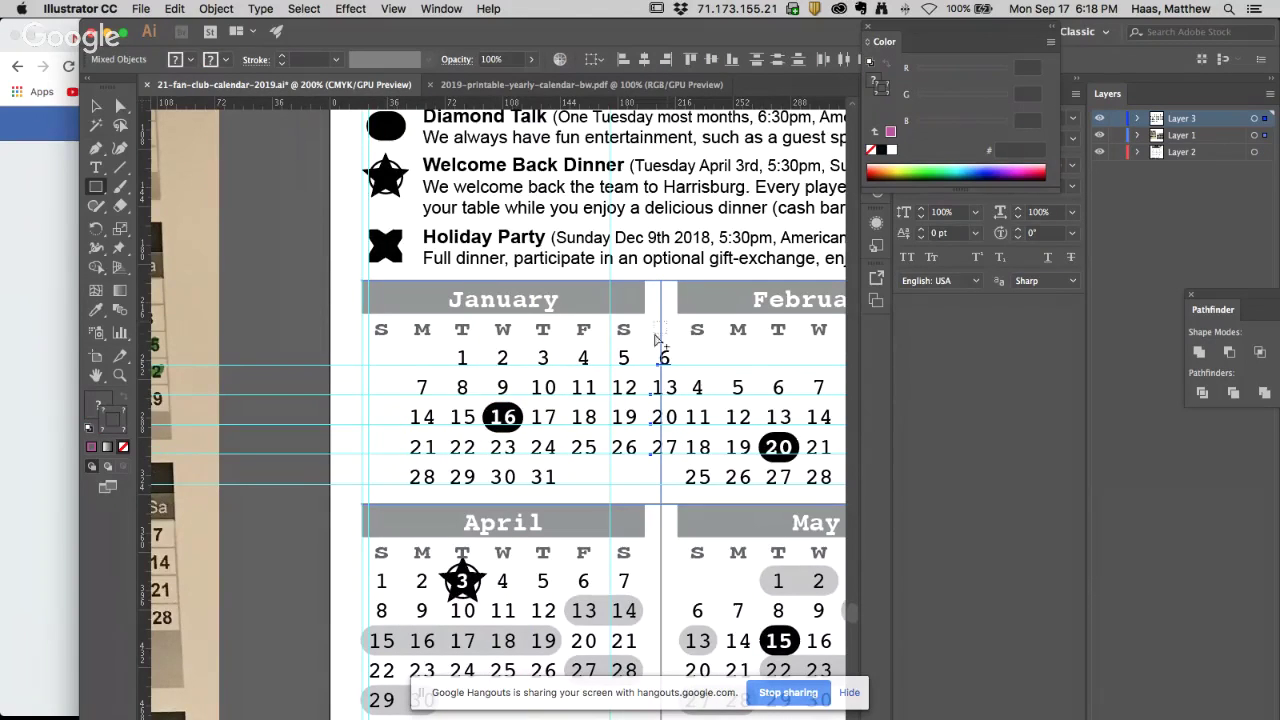
{"action": "left_click", "coordinate": [657, 341]}
{"action": "left_click_drag", "start_coordinate": [1118, 136], "coordinate": [1118, 152]}
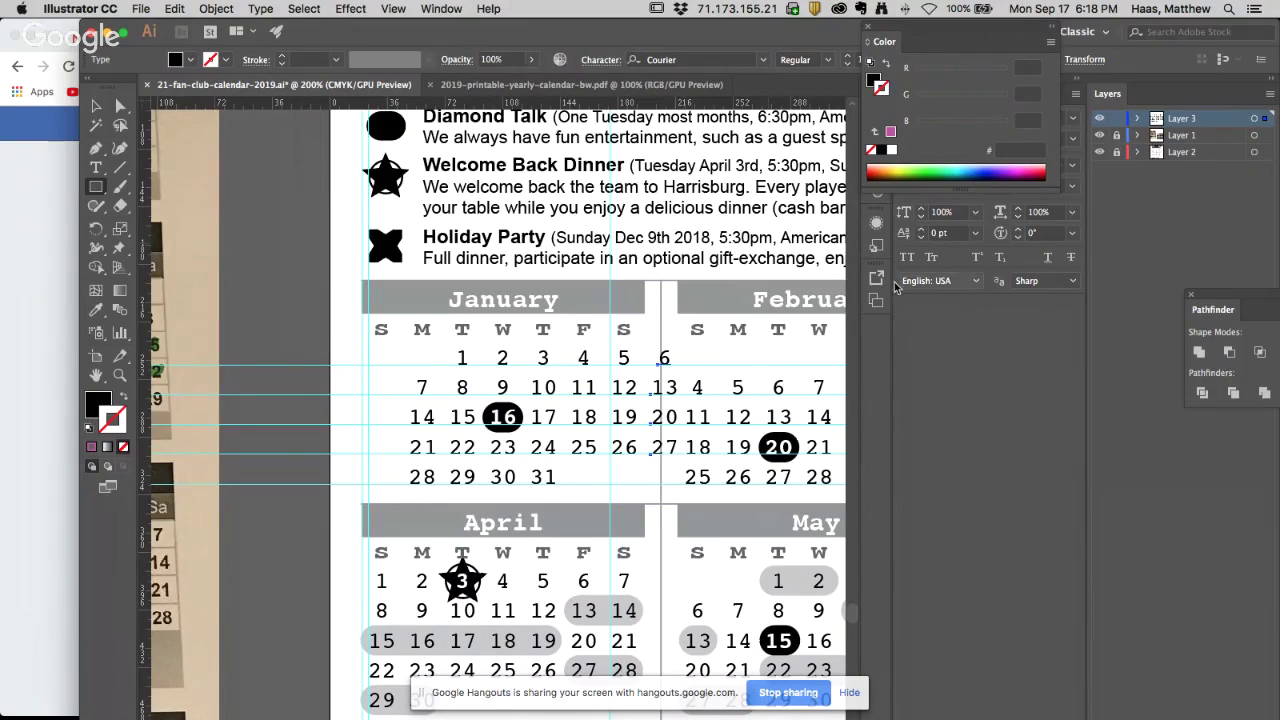
Move the dates 6, 13, 20 and 27 into January's Sunday column, one row lower, aligned with the row guides
{"action": "left_click_drag", "start_coordinate": [652, 398], "coordinate": [409, 430]}
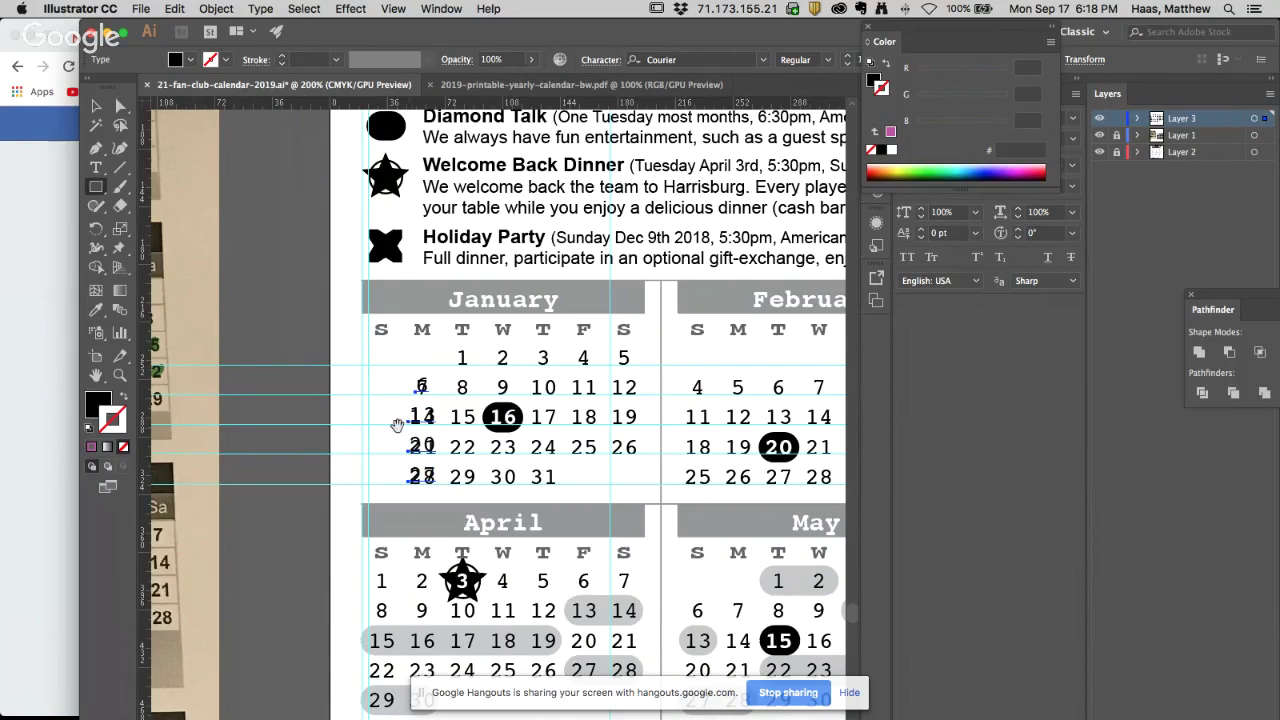
{"action": "scroll", "coordinate": [400, 424], "scroll_direction": "up", "scroll_amount": 5}
{"action": "left_click_drag", "start_coordinate": [441, 506], "coordinate": [444, 513]}
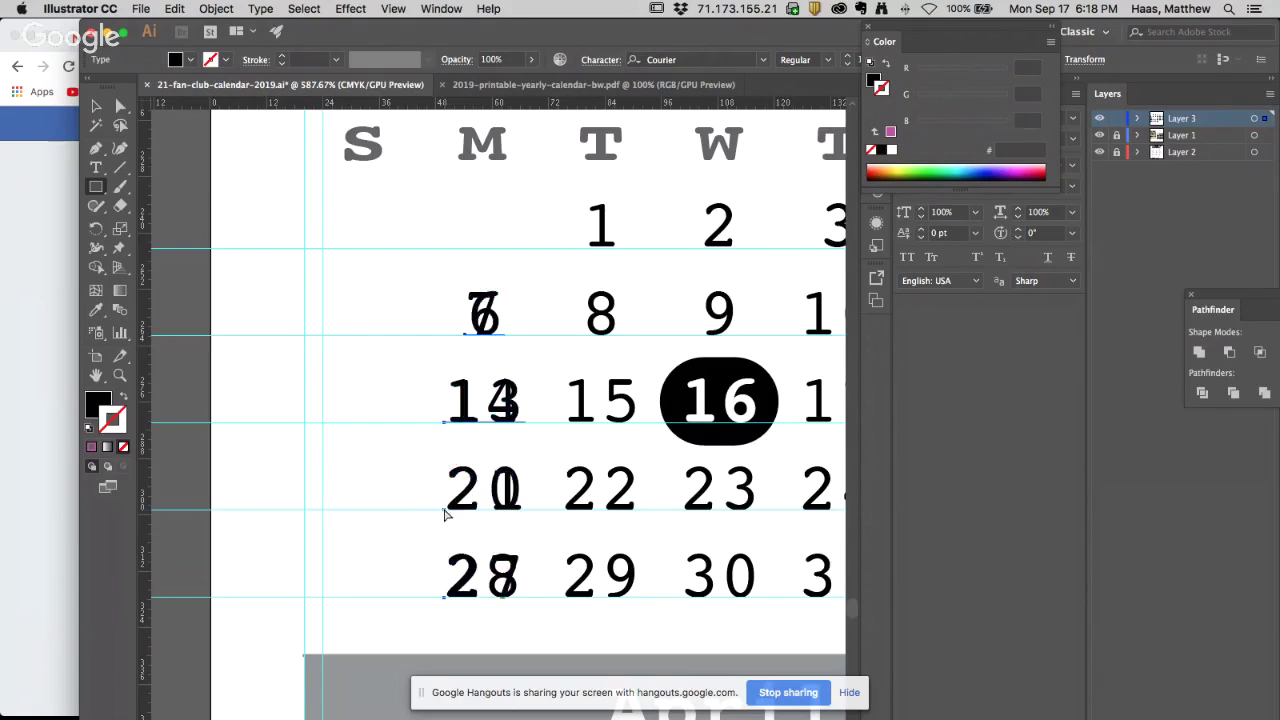
{"action": "key", "text": "super+z"}
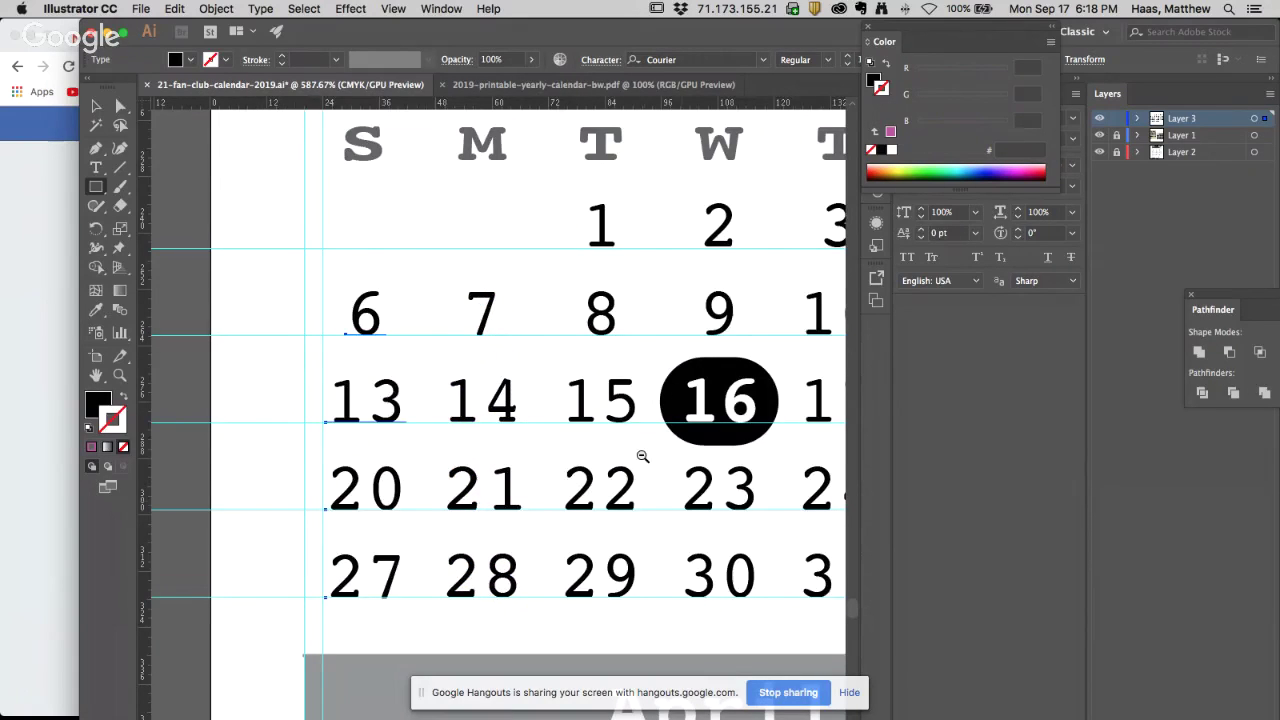
Unlock Layer 1 and Layer 2, and move the 2019 reference photo against the artboard's left edge with its months roughly level
{"action": "scroll", "coordinate": [643, 455], "scroll_direction": "down", "scroll_amount": 5}
{"action": "scroll", "coordinate": [699, 348], "scroll_direction": "down", "scroll_amount": 3}
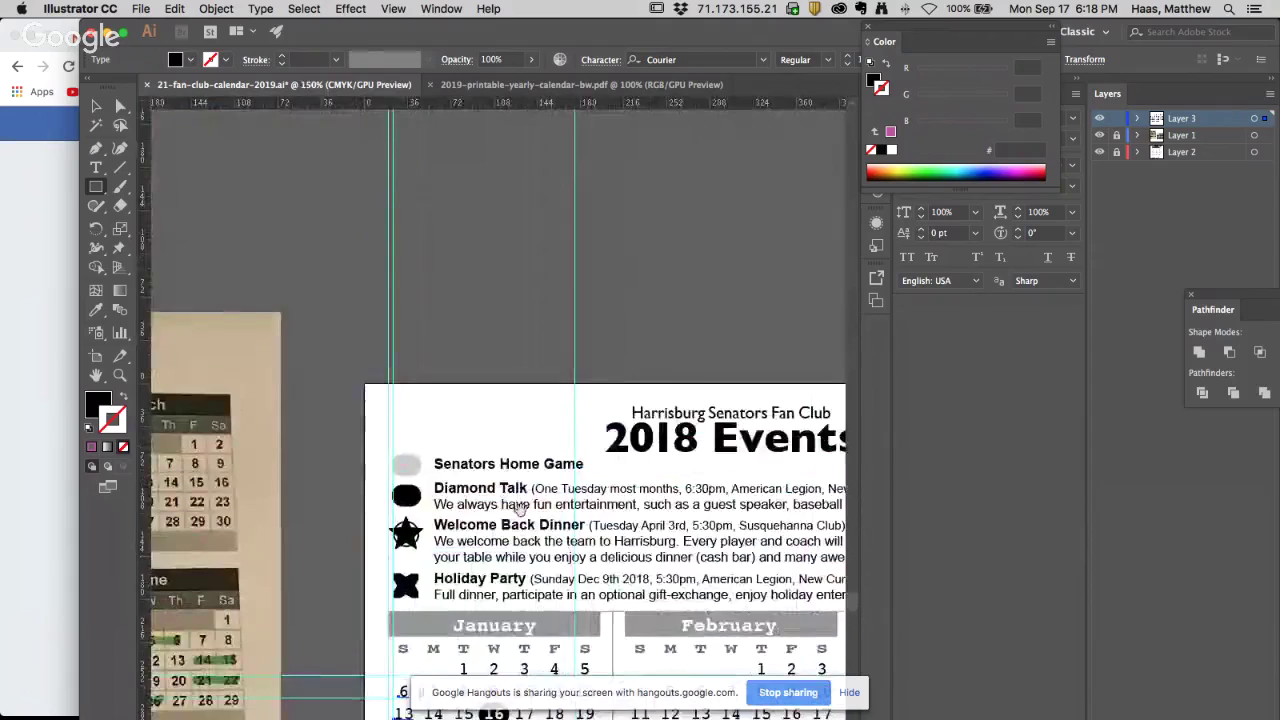
{"action": "scroll", "coordinate": [699, 348], "scroll_direction": "up", "scroll_amount": 1}
{"action": "left_click_drag", "start_coordinate": [551, 290], "coordinate": [651, 378]}
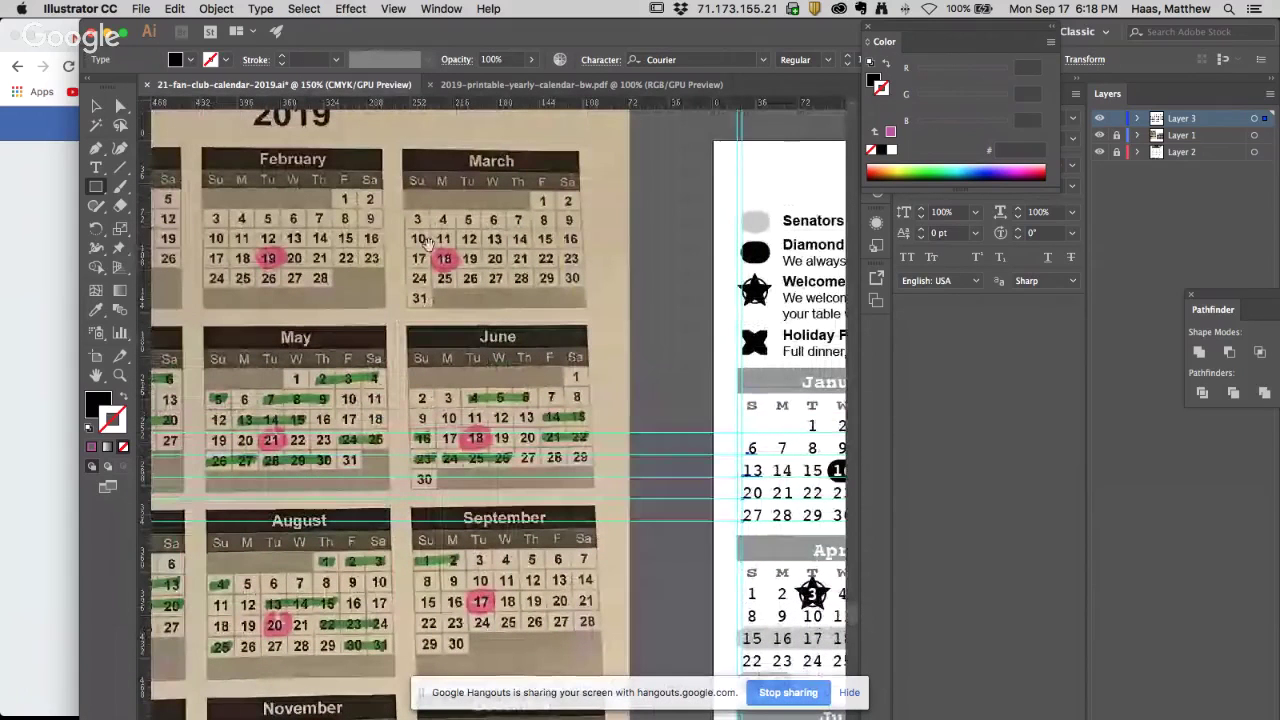
{"action": "left_click", "coordinate": [557, 285]}
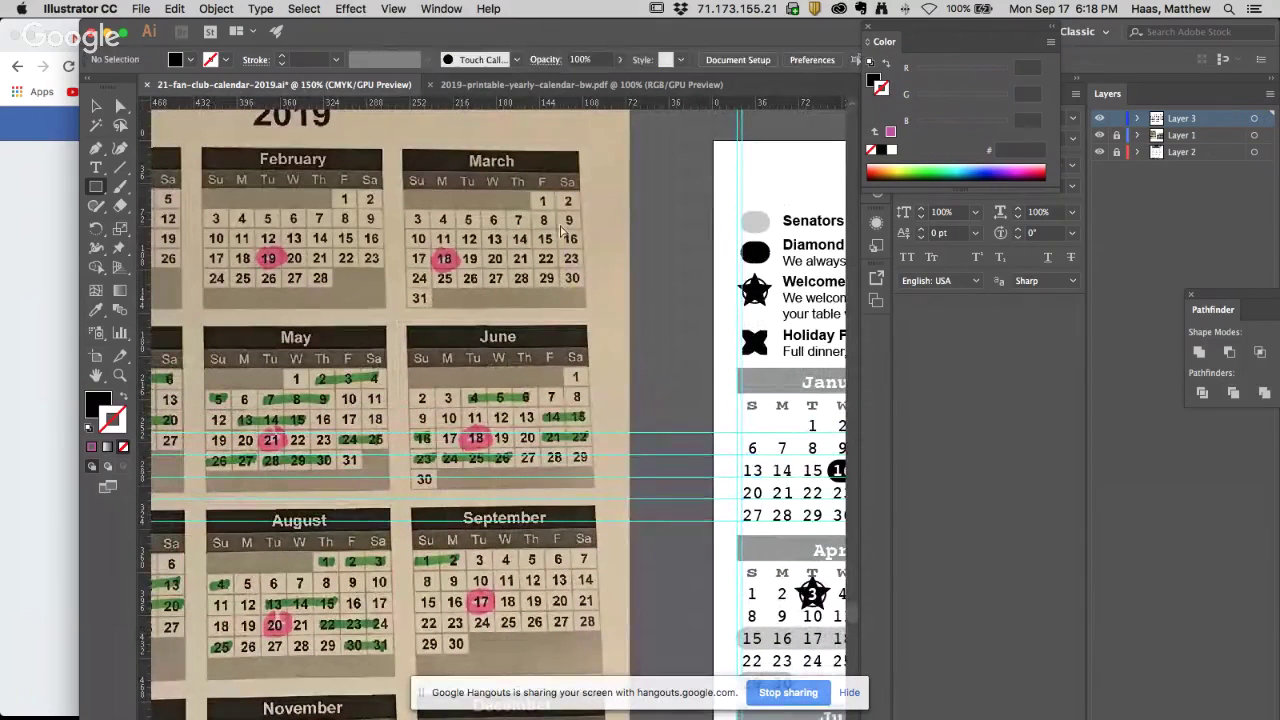
{"action": "scroll", "coordinate": [576, 352], "scroll_direction": "down", "scroll_amount": 1}
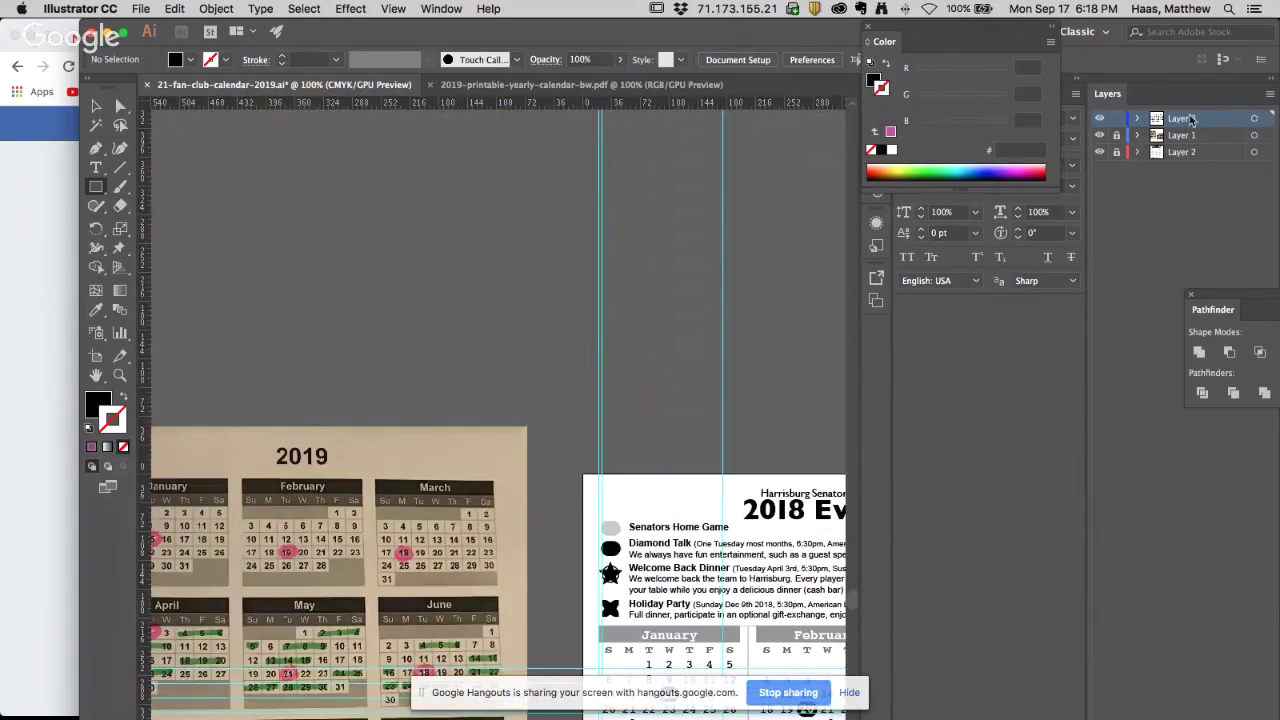
{"action": "left_click_drag", "start_coordinate": [348, 412], "coordinate": [512, 276]}
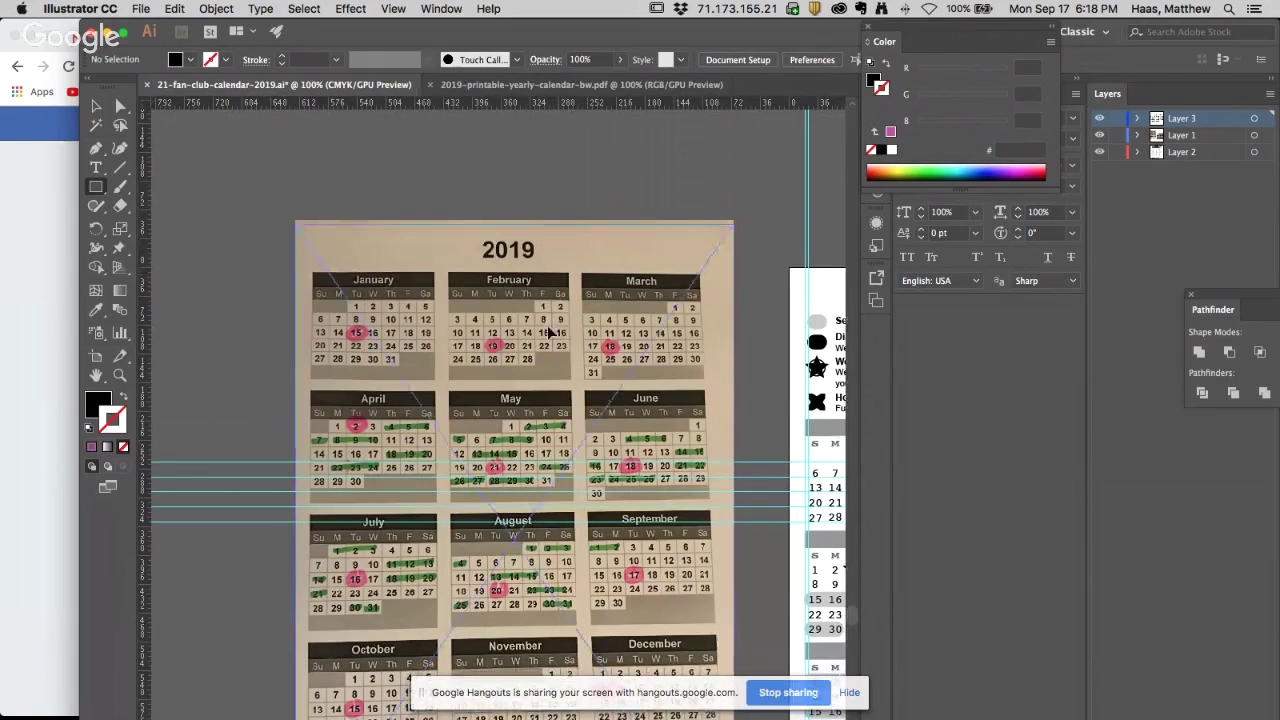
{"action": "left_click", "coordinate": [603, 427]}
{"action": "left_click_drag", "start_coordinate": [601, 422], "coordinate": [625, 459]}
{"action": "left_click_drag", "start_coordinate": [655, 368], "coordinate": [617, 298]}
{"action": "scroll", "coordinate": [617, 298], "scroll_direction": "down", "scroll_amount": 4}
{"action": "scroll", "coordinate": [617, 298], "scroll_direction": "right", "scroll_amount": 5}
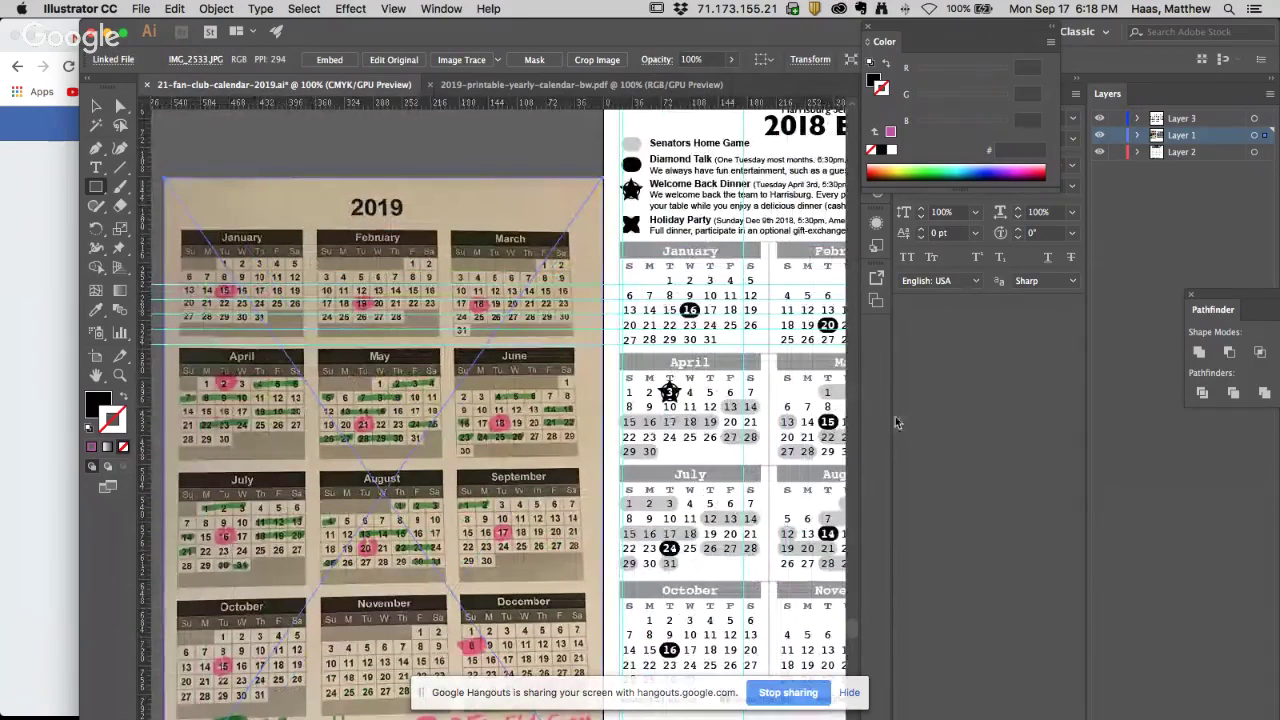
Close the floating Color panel and the Character, Paragraph and OpenType panel group to uncover the calendar
{"action": "left_click", "coordinate": [867, 31]}
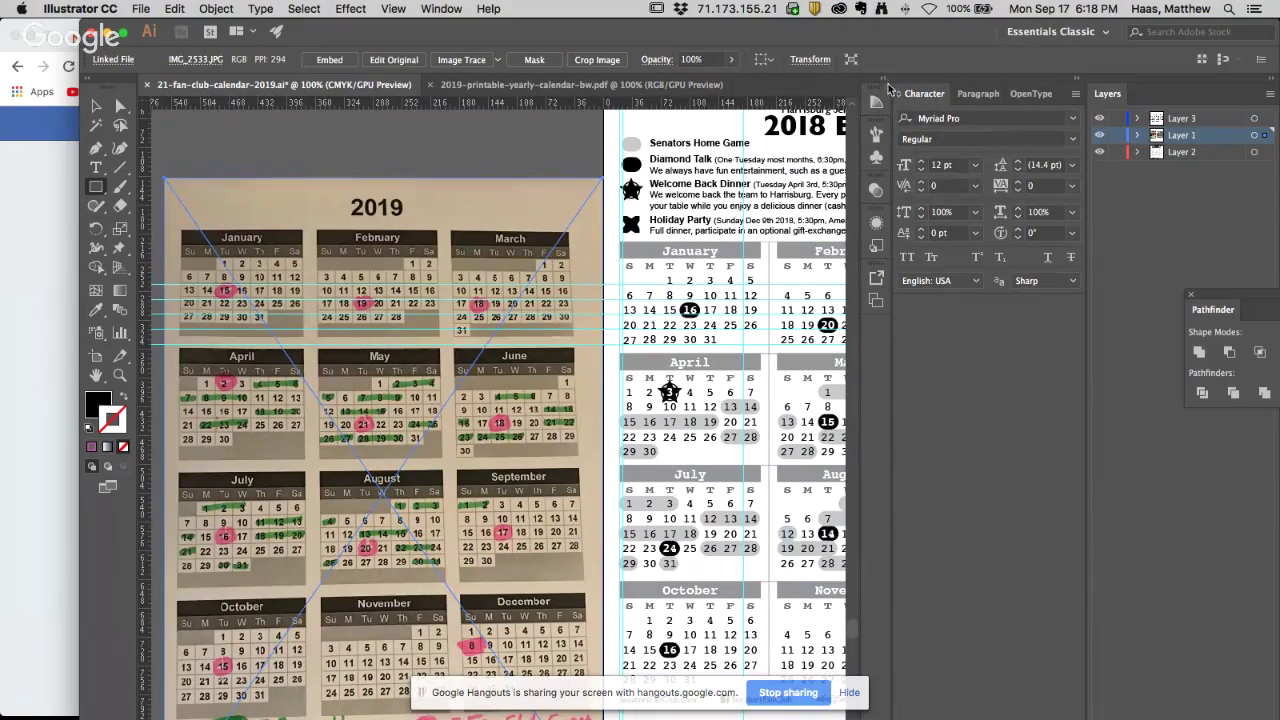
{"action": "left_click", "coordinate": [1075, 80]}
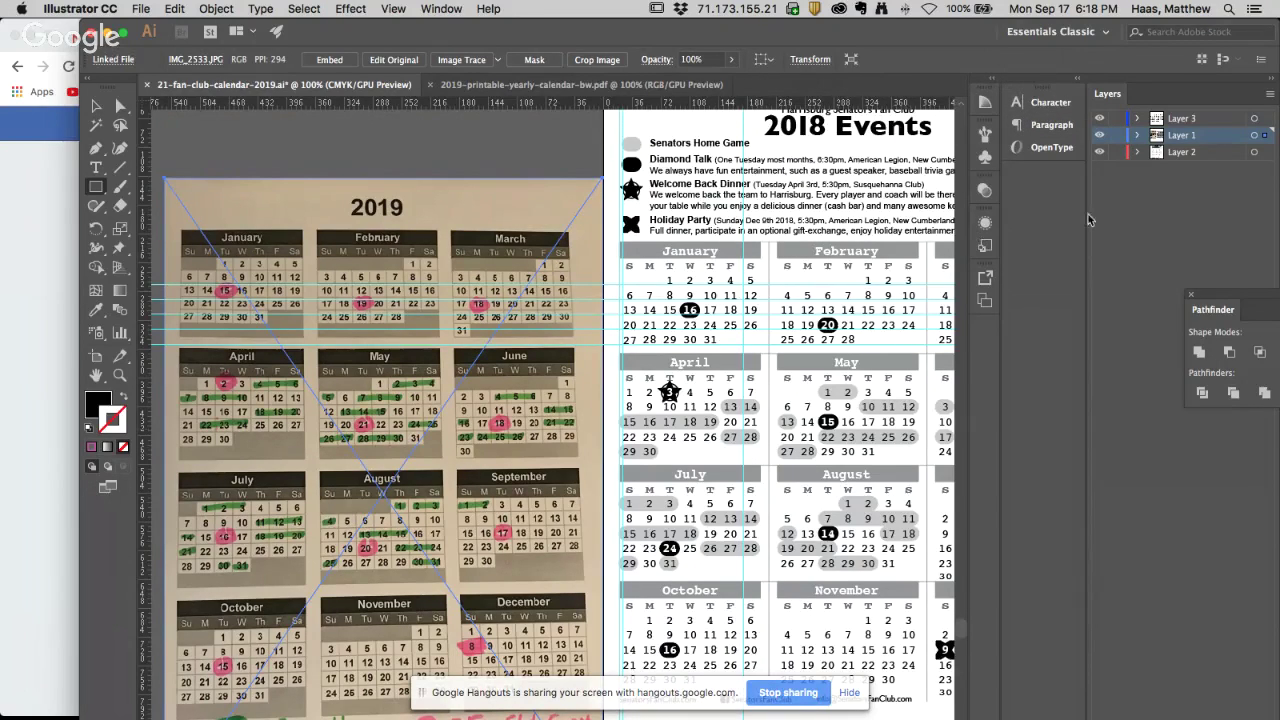
{"action": "mouse_move", "coordinate": [1052, 85]}
{"action": "left_mouse_down"}
{"action": "mouse_move", "coordinate": [1081, 84]}
{"action": "mouse_move", "coordinate": [976, 152]}
{"action": "mouse_move", "coordinate": [1065, 98]}
{"action": "left_mouse_up"}
{"action": "left_click", "coordinate": [1061, 88]}
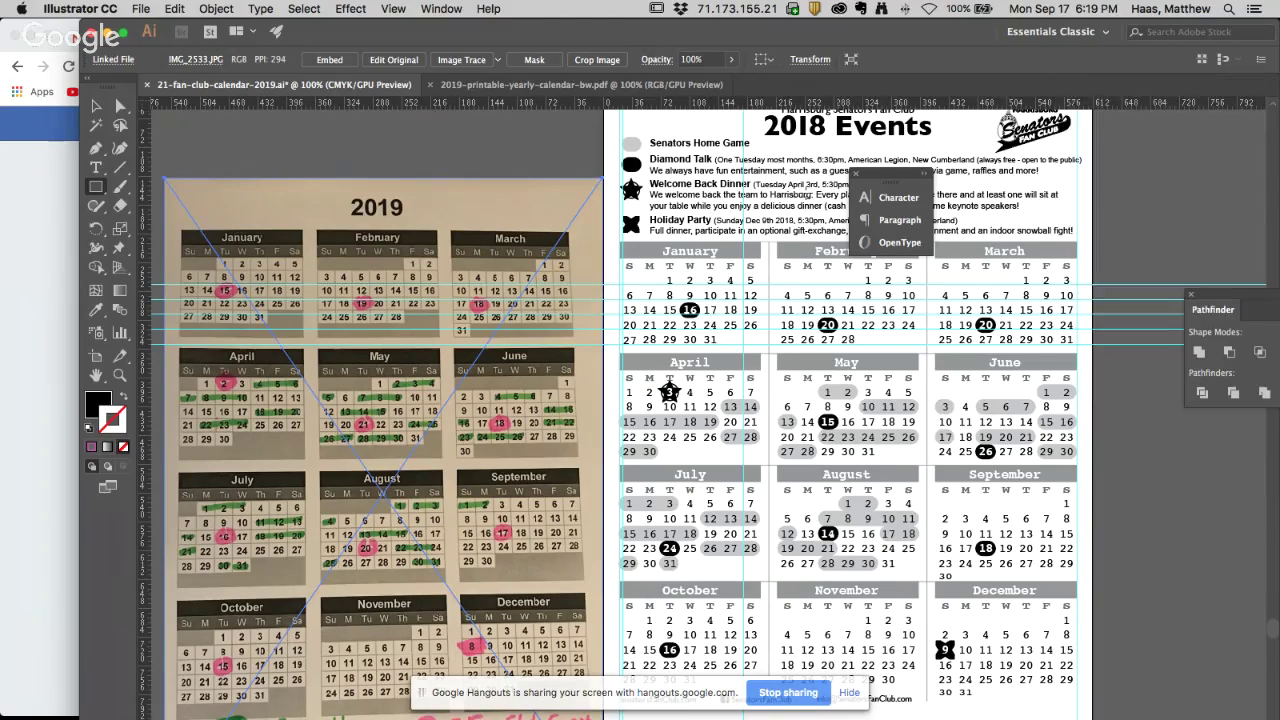
{"action": "left_click", "coordinate": [856, 177]}
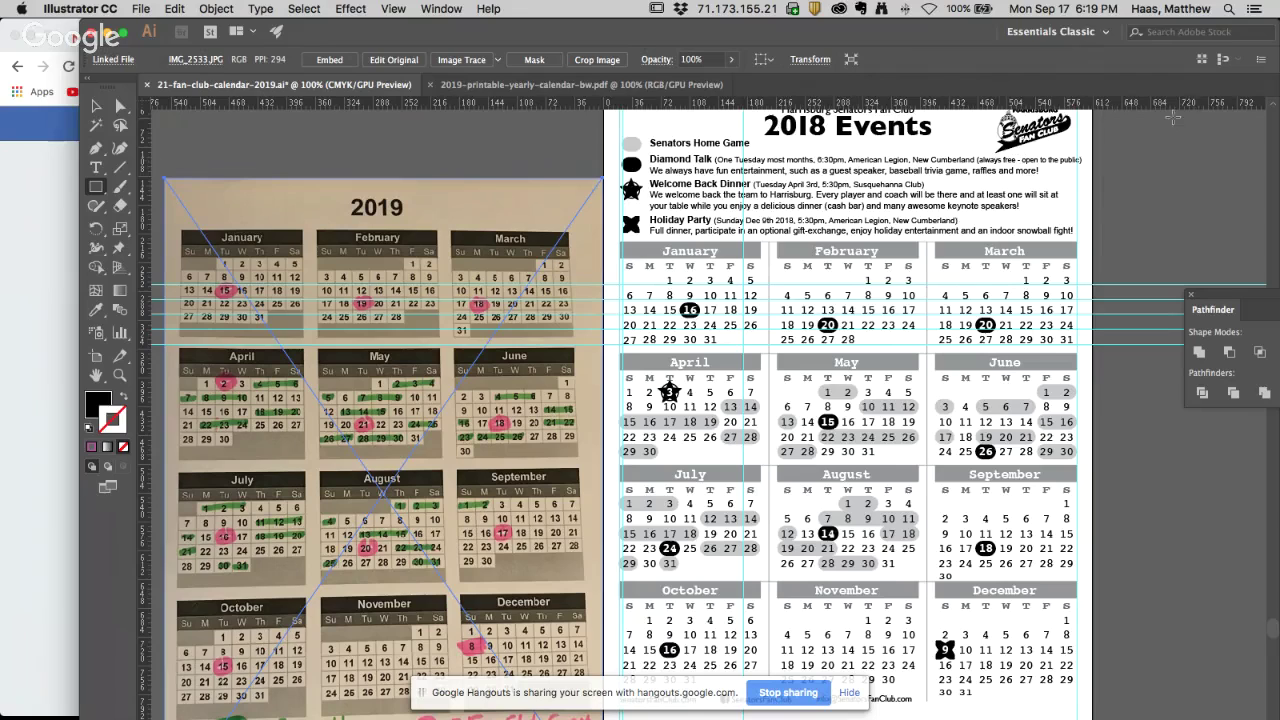
Reopen the Layers panel and place it, grouped with the Stroke panel, beside the calendar
{"action": "left_click", "coordinate": [440, 8]}
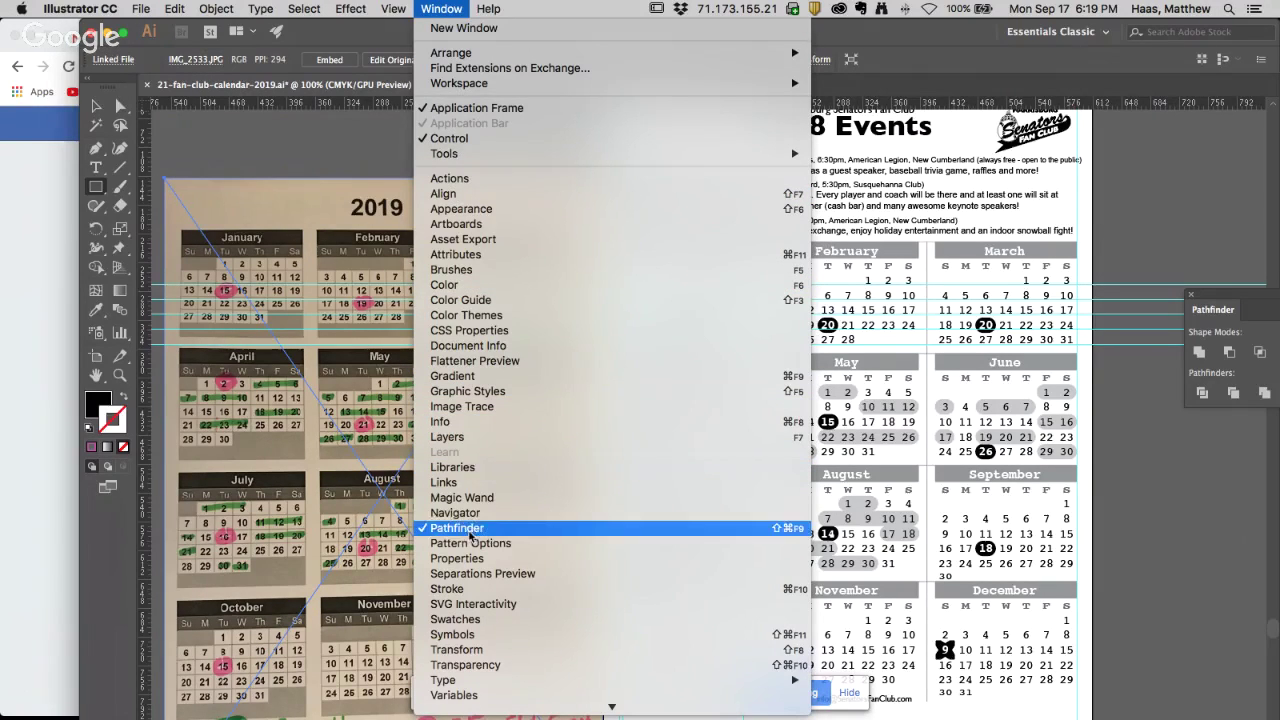
{"action": "left_click", "coordinate": [468, 437]}
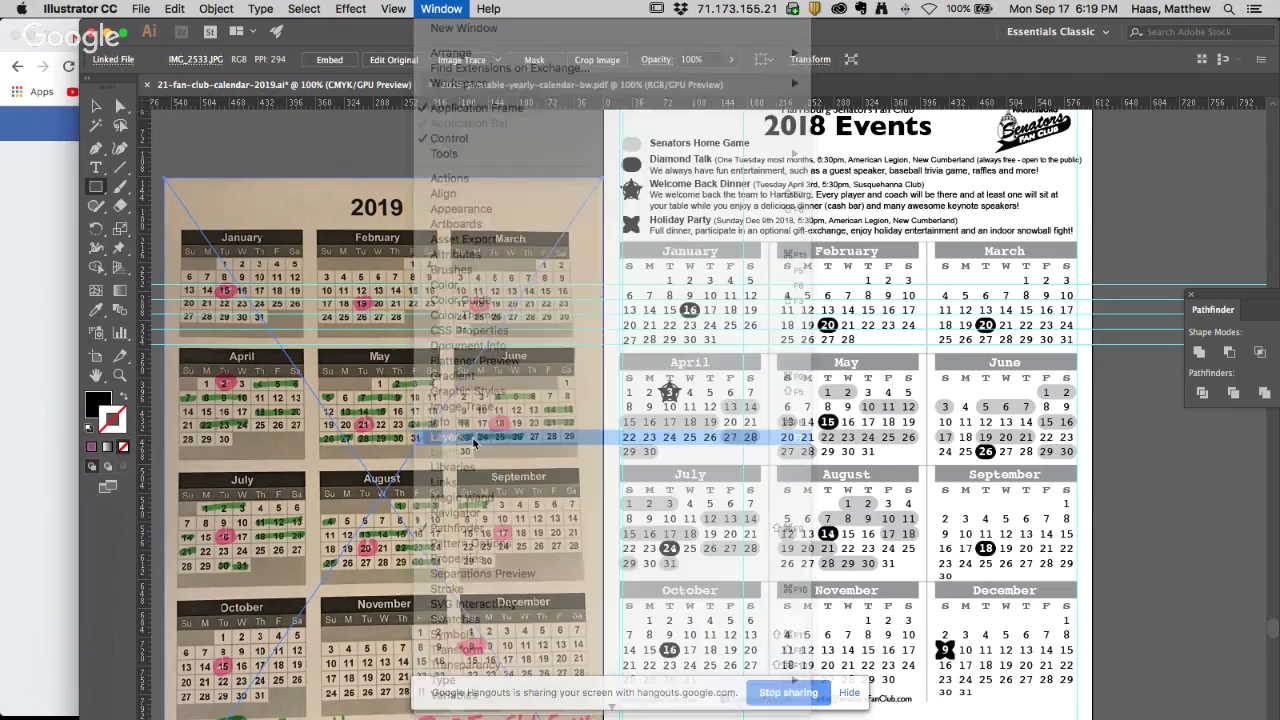
{"action": "mouse_move", "coordinate": [1075, 92]}
{"action": "left_mouse_down"}
{"action": "mouse_move", "coordinate": [1083, 124]}
{"action": "mouse_move", "coordinate": [1148, 113]}
{"action": "left_mouse_up"}
{"action": "mouse_move", "coordinate": [1079, 147]}
{"action": "left_mouse_down"}
{"action": "mouse_move", "coordinate": [1150, 125]}
{"action": "mouse_move", "coordinate": [1120, 113]}
{"action": "mouse_move", "coordinate": [1035, 160]}
{"action": "mouse_move", "coordinate": [1045, 165]}
{"action": "mouse_move", "coordinate": [1073, 101]}
{"action": "mouse_move", "coordinate": [1087, 98]}
{"action": "left_mouse_up"}
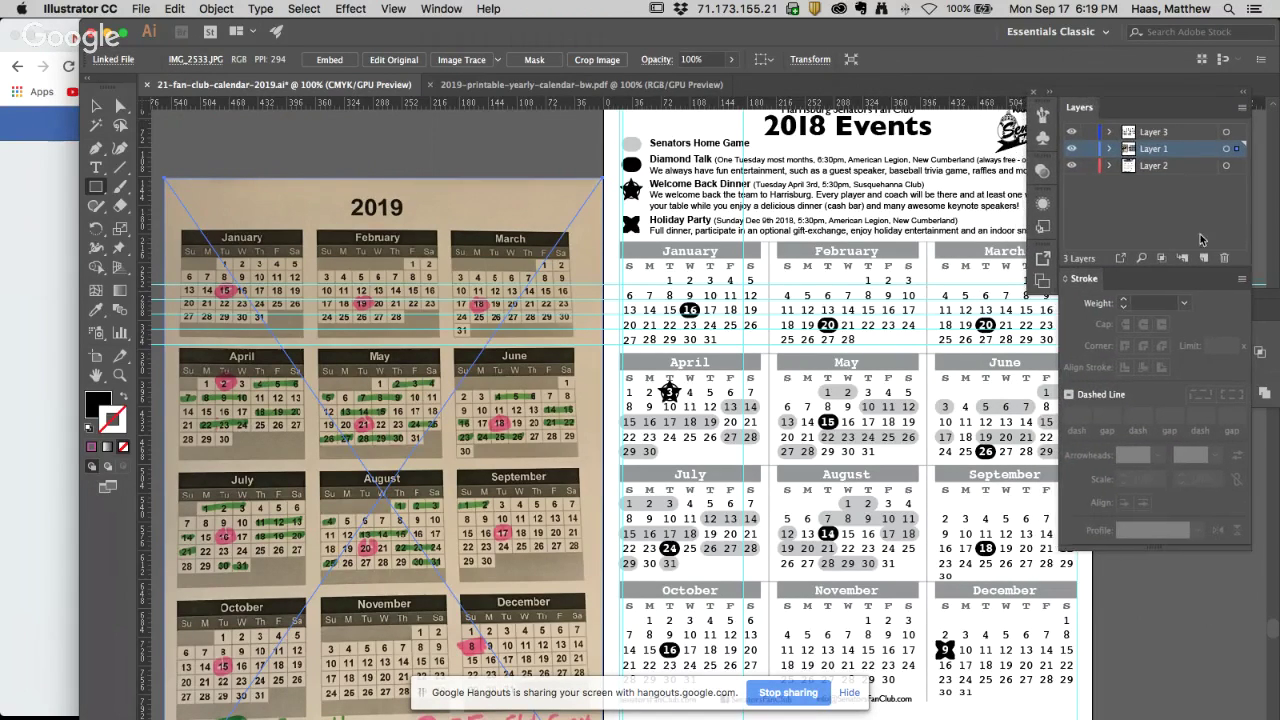
Move the Layers and Stroke panel group farther off the calendar and close the Pathfinder panel
{"action": "left_click", "coordinate": [1043, 283]}
{"action": "left_click_drag", "start_coordinate": [905, 318], "coordinate": [883, 318]}
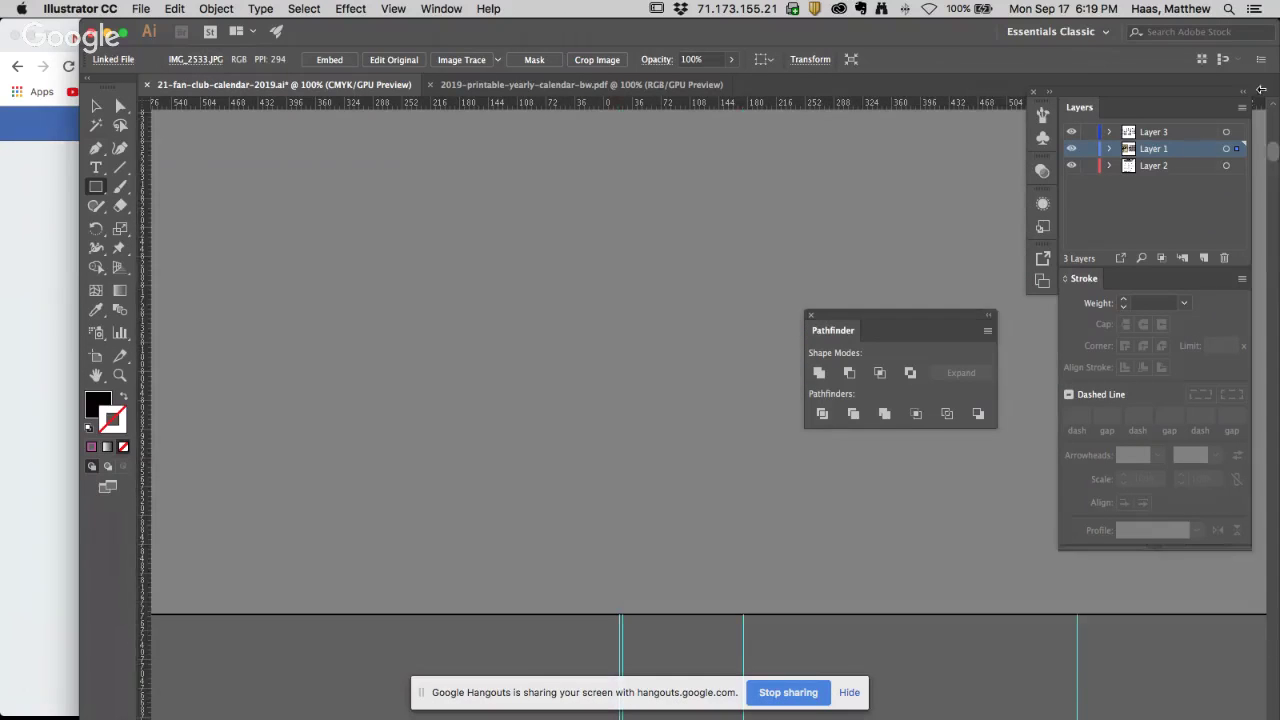
{"action": "key", "text": "super+0"}
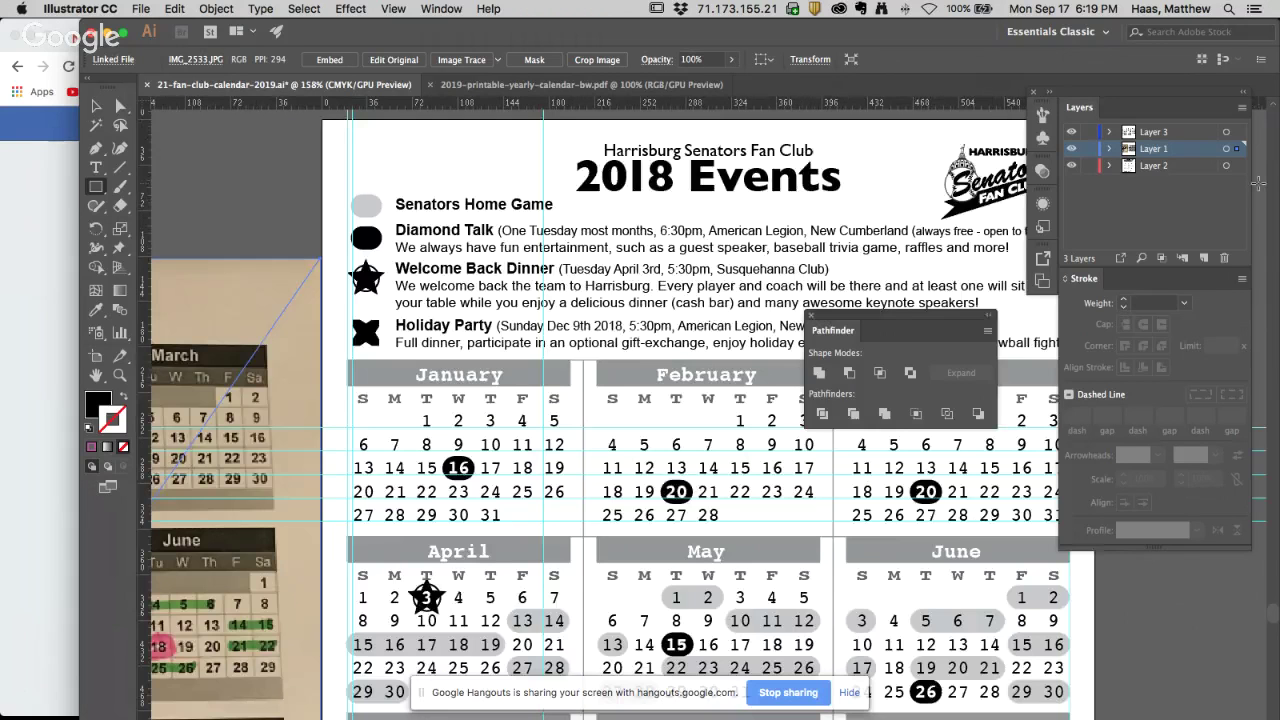
{"action": "left_click_drag", "start_coordinate": [1103, 92], "coordinate": [1139, 116]}
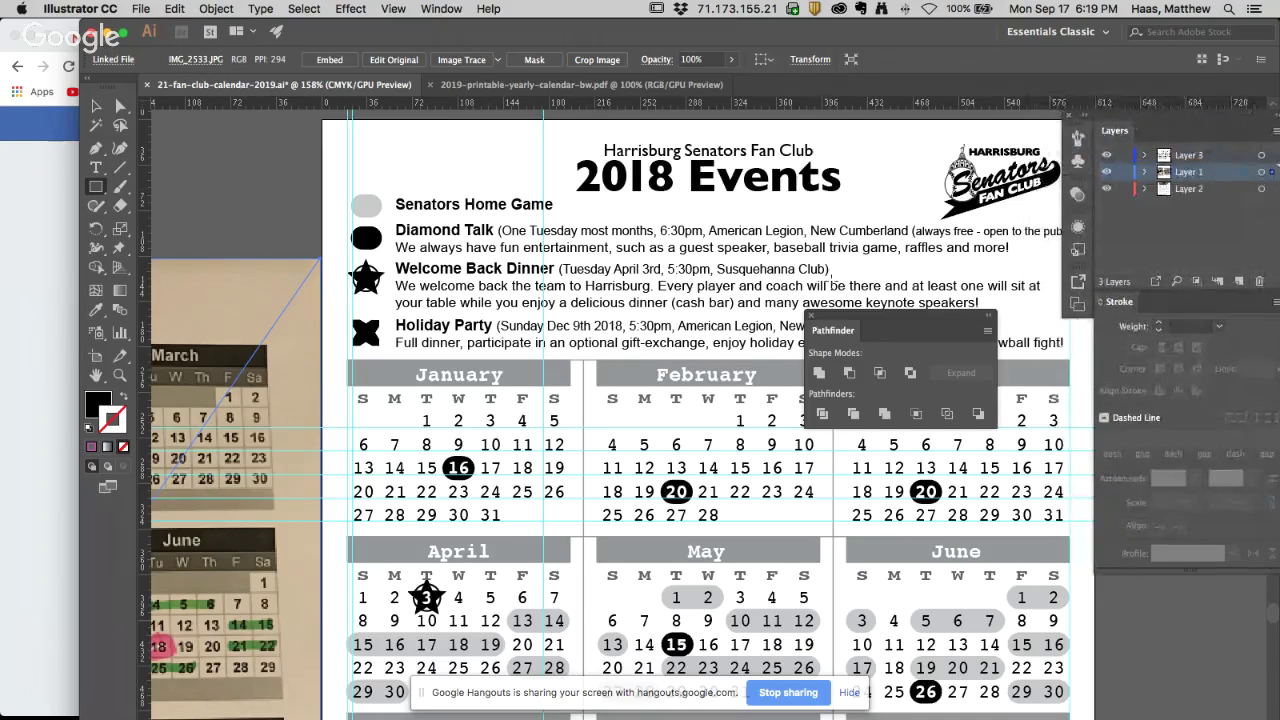
{"action": "left_click", "coordinate": [812, 318]}
{"action": "left_click_drag", "start_coordinate": [395, 439], "coordinate": [892, 427]}
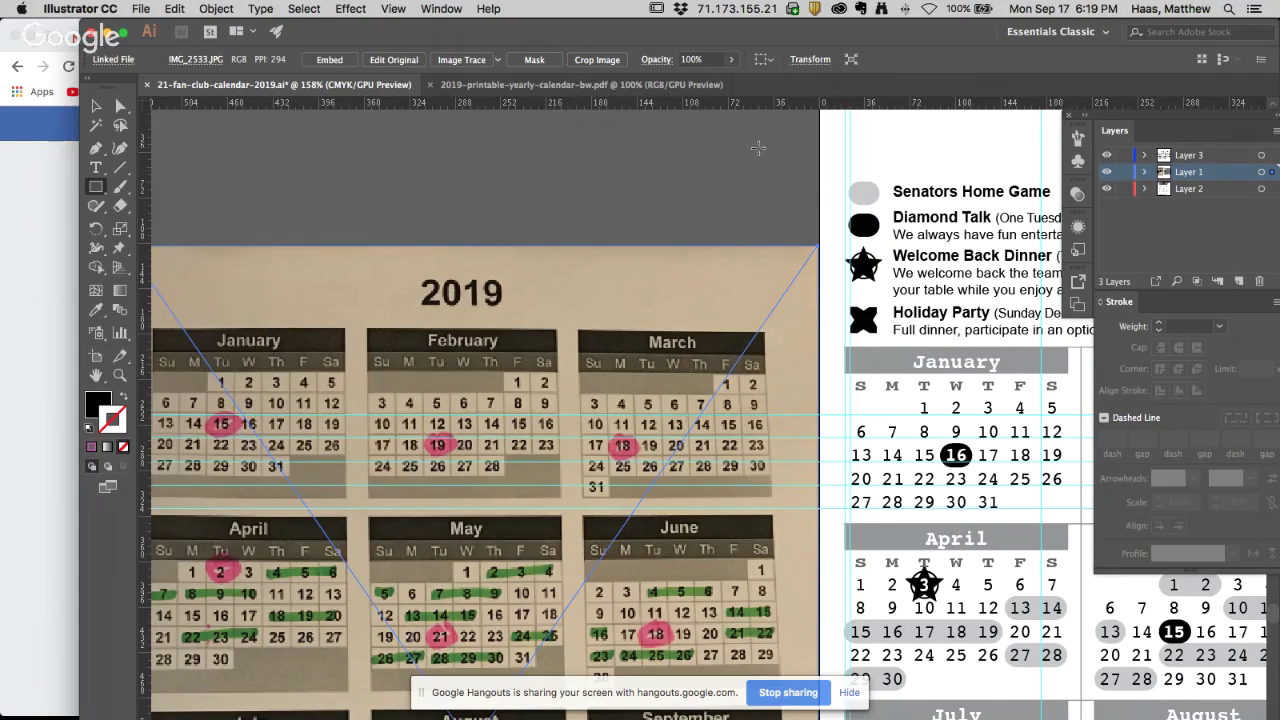
Deselect the reference photo and change the year in the calendar's Events title to 2019
{"action": "left_click", "coordinate": [120, 106]}
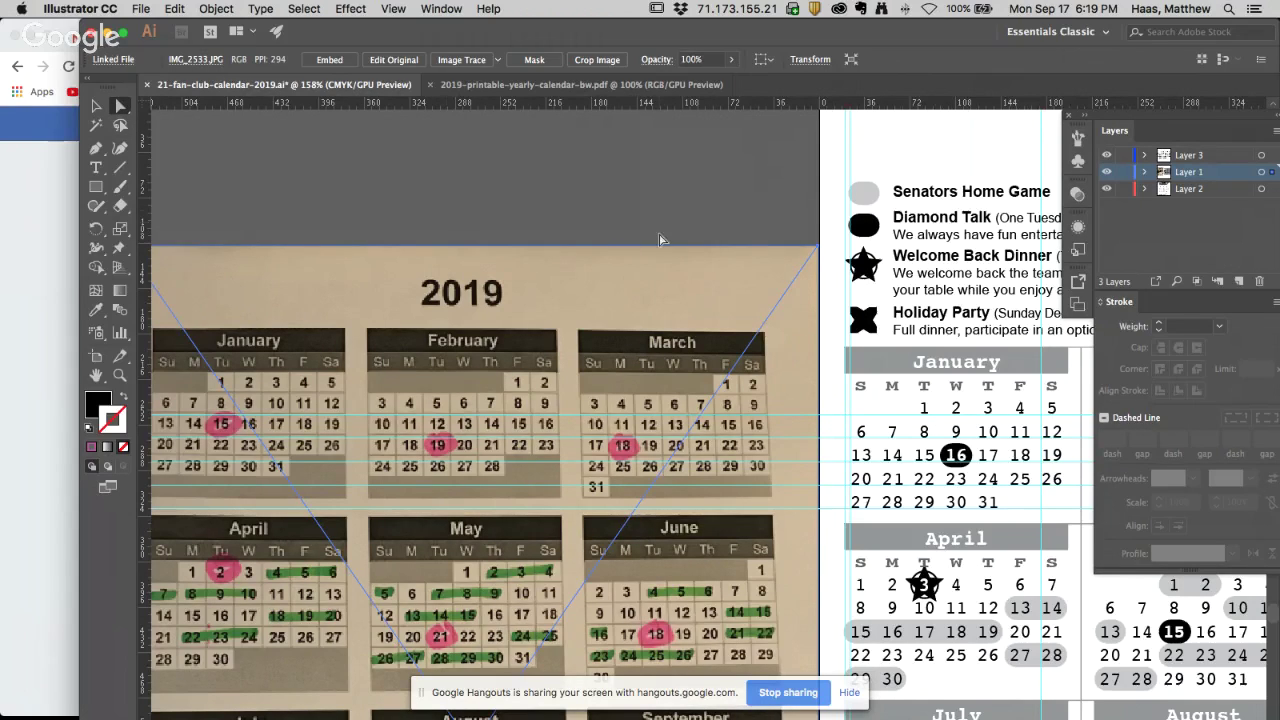
{"action": "left_click", "coordinate": [576, 207]}
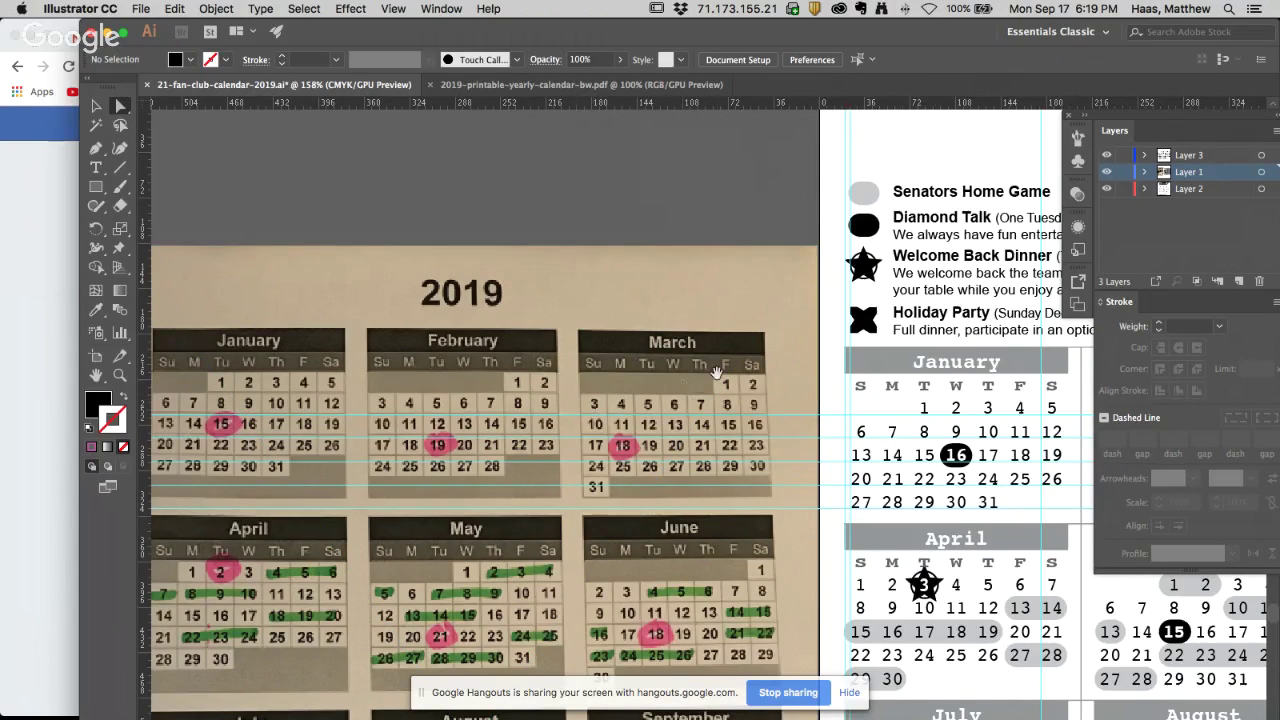
{"action": "left_click_drag", "start_coordinate": [717, 373], "coordinate": [519, 370]}
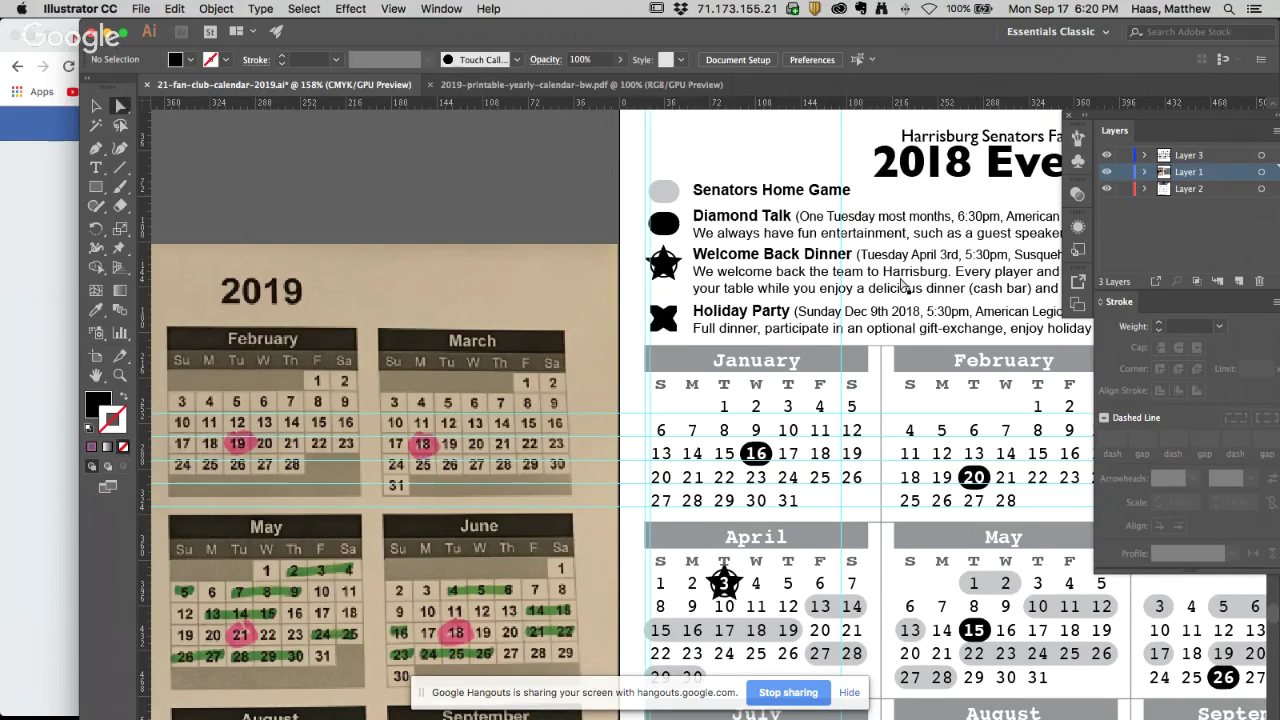
{"action": "scroll", "coordinate": [903, 285], "scroll_direction": "up", "scroll_amount": 3}
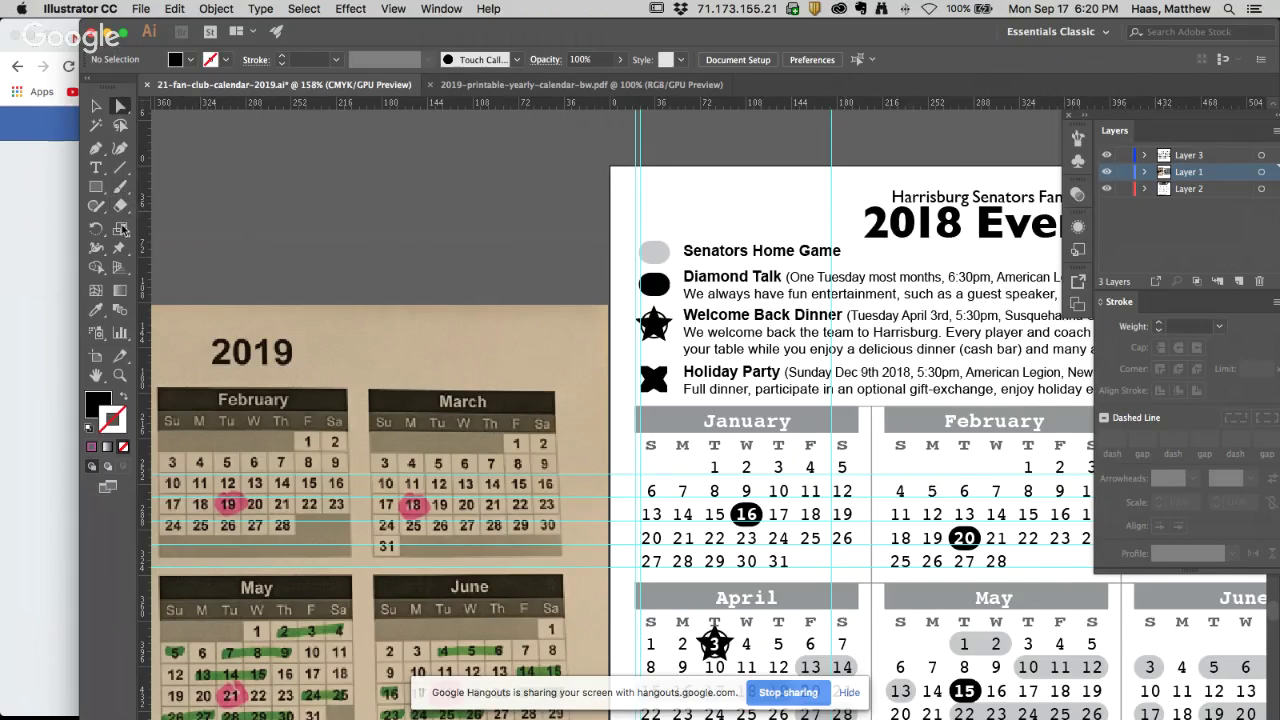
{"action": "left_click", "coordinate": [96, 168]}
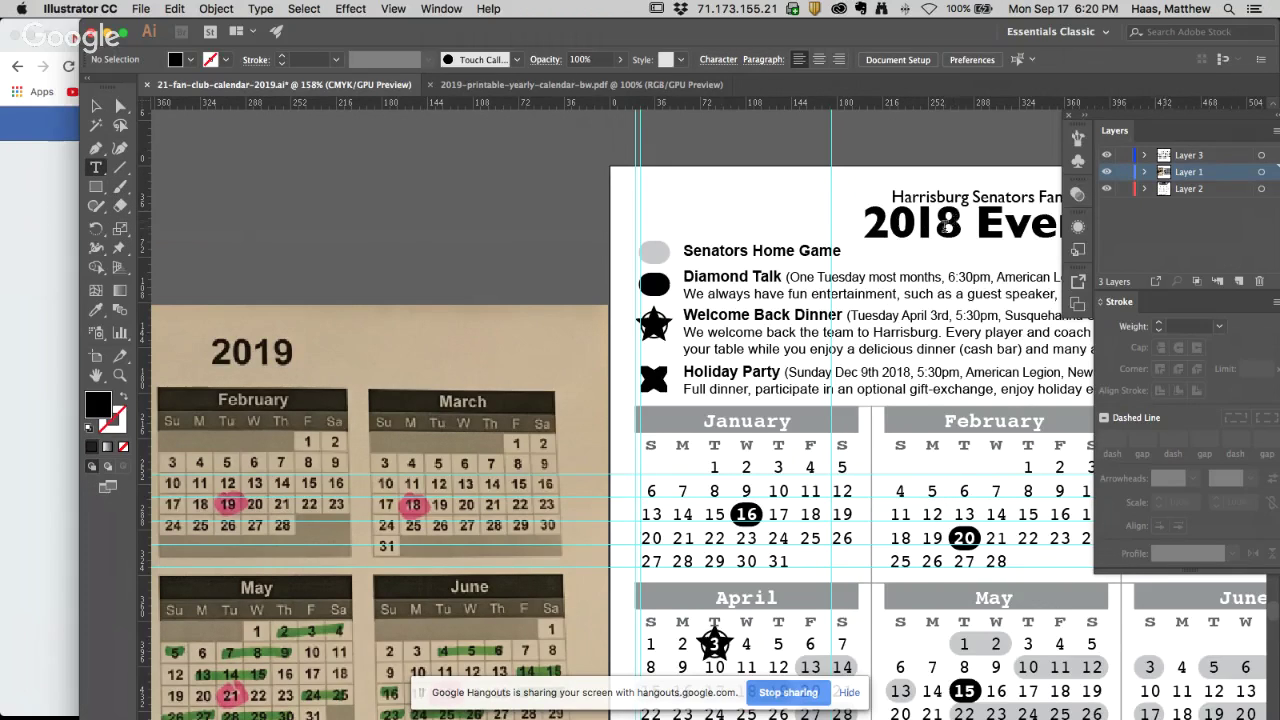
{"action": "left_click_drag", "start_coordinate": [944, 227], "coordinate": [955, 226]}
{"action": "type", "text": "9"}
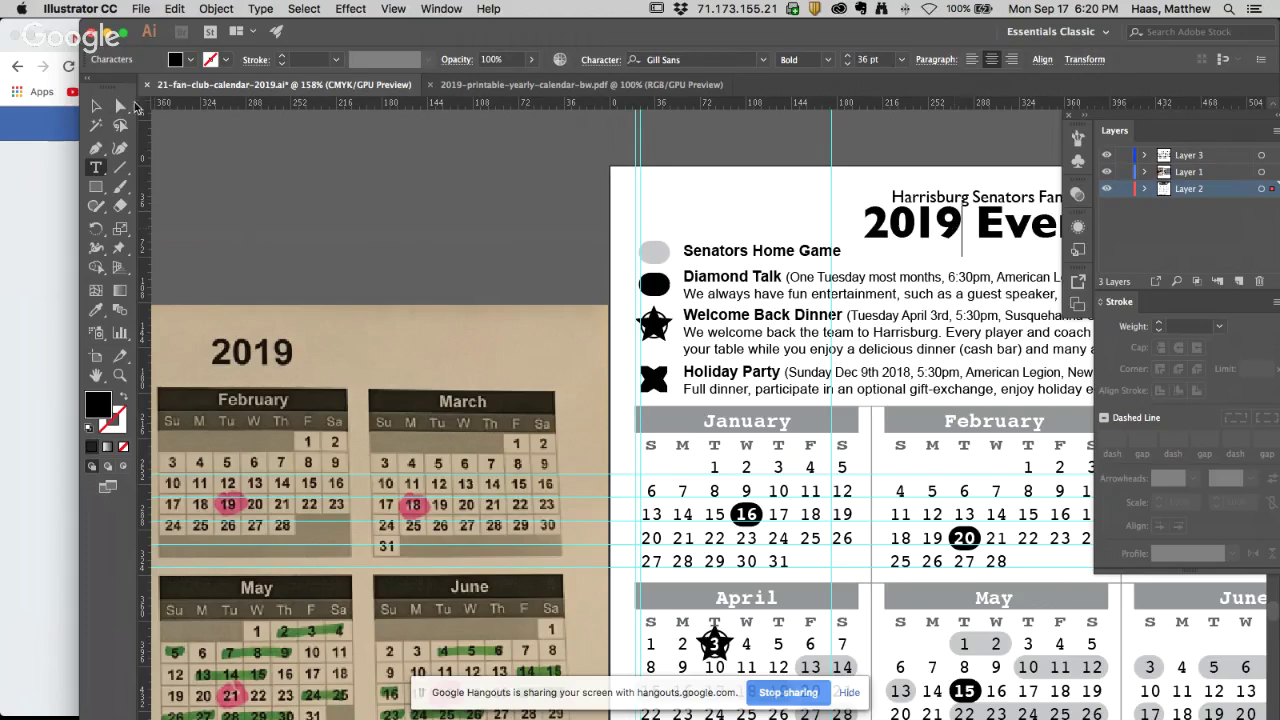
{"action": "key", "text": "Escape"}
{"action": "left_click", "coordinate": [277, 209]}
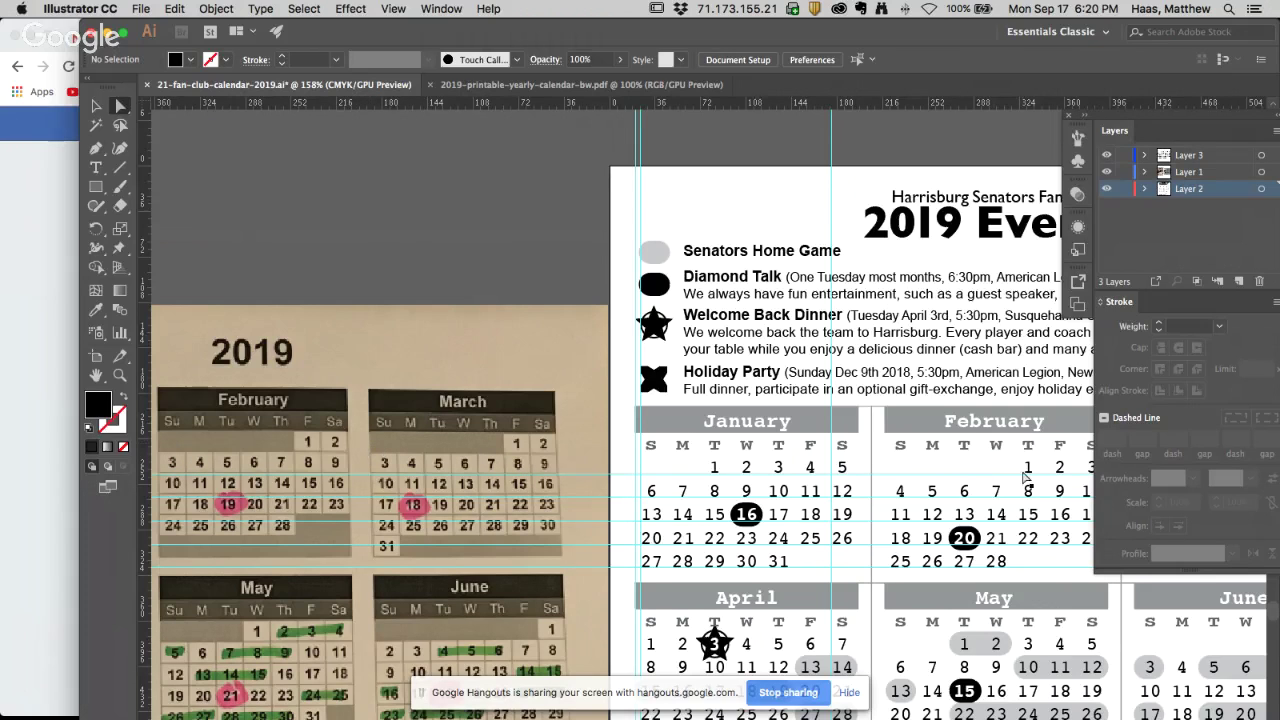
Shift all February dates and the event marker one weekday column right, and select only the overflowing dates 3, 10, 17 and 24
{"action": "scroll", "coordinate": [850, 450], "scroll_direction": "right", "scroll_amount": 5}
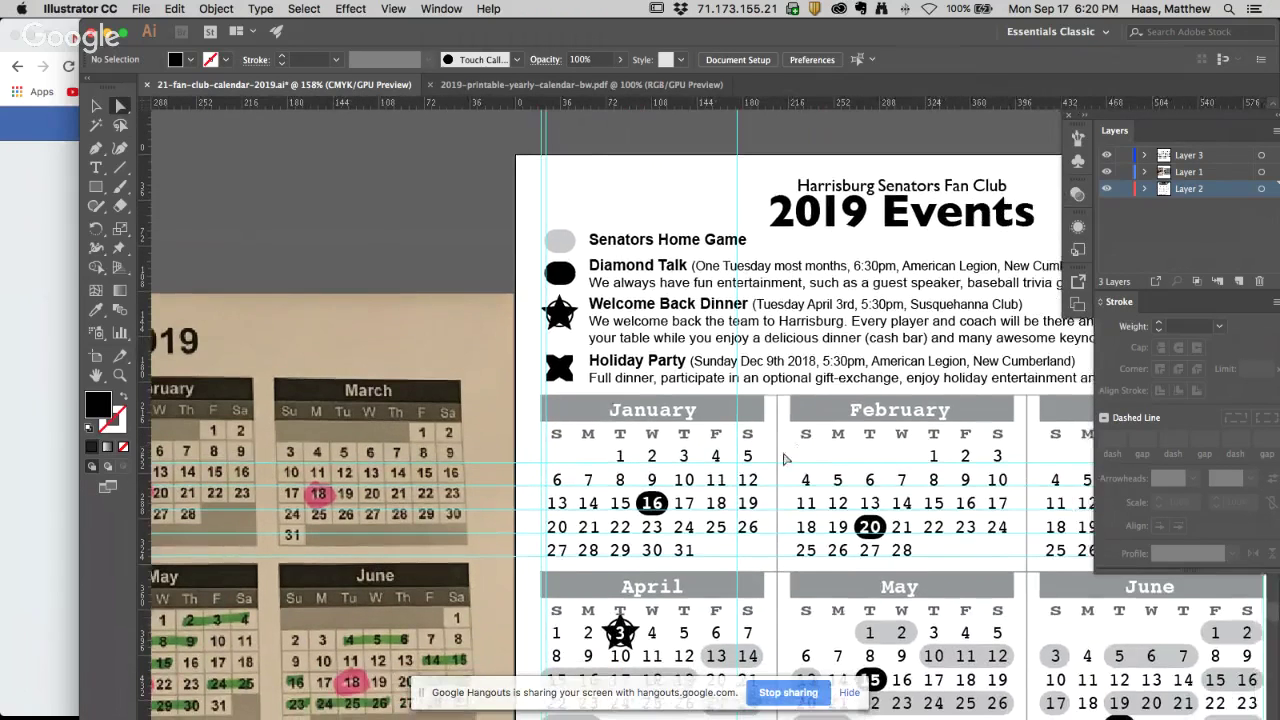
{"action": "scroll", "coordinate": [690, 435], "scroll_direction": "left", "scroll_amount": 4}
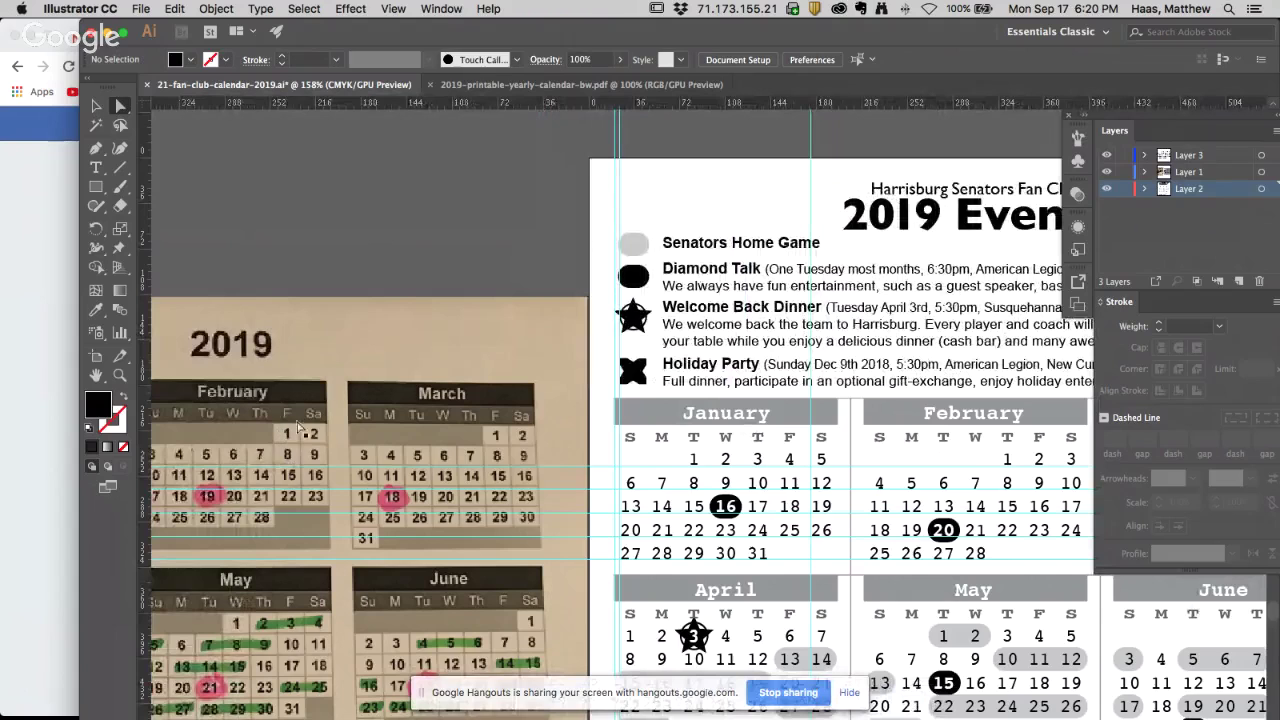
{"action": "scroll", "coordinate": [928, 467], "scroll_direction": "right", "scroll_amount": 4}
{"action": "left_click_drag", "start_coordinate": [776, 447], "coordinate": [1000, 572]}
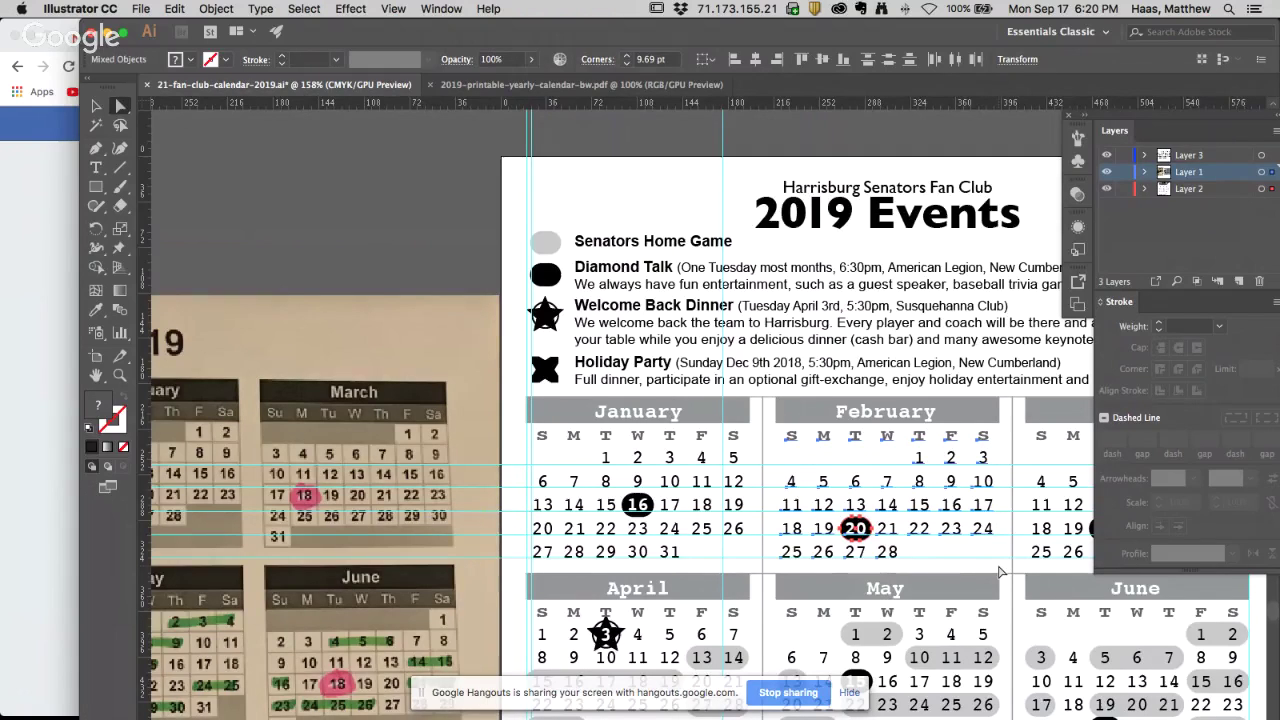
{"action": "left_click_drag", "start_coordinate": [773, 437], "coordinate": [984, 457]}
{"action": "key", "text": "shift+Right"}
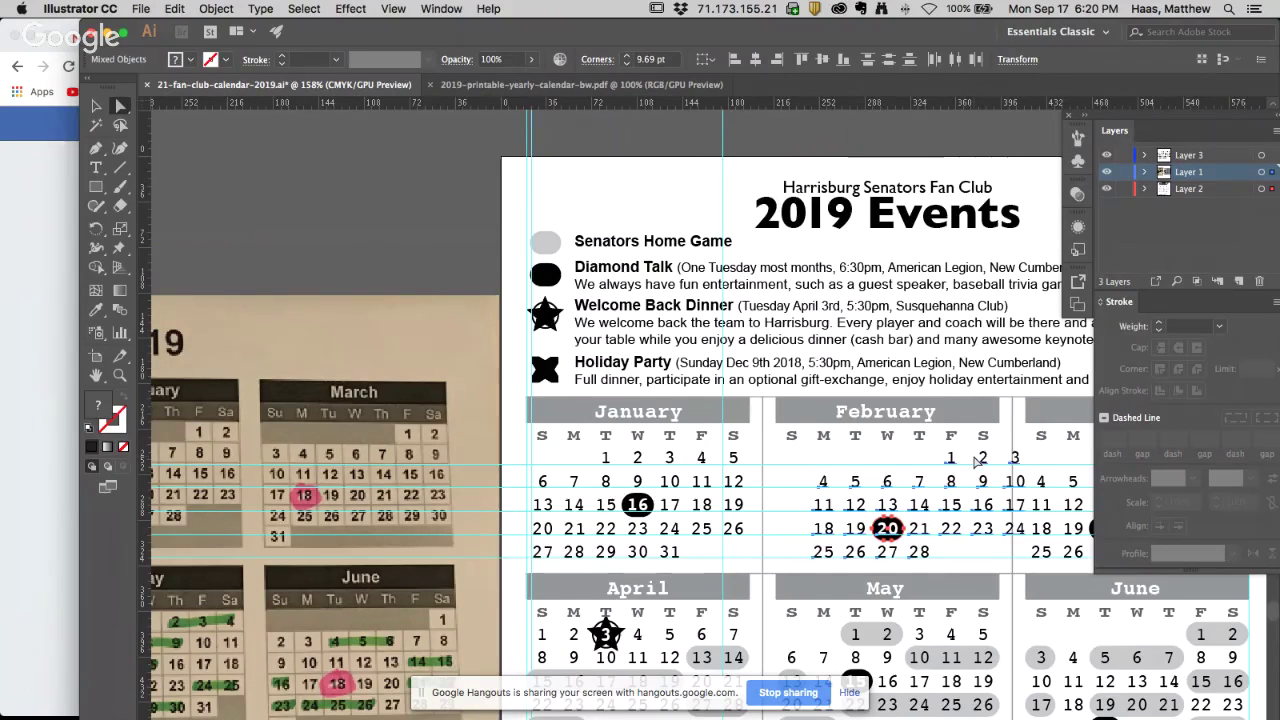
{"action": "left_click", "coordinate": [1005, 456]}
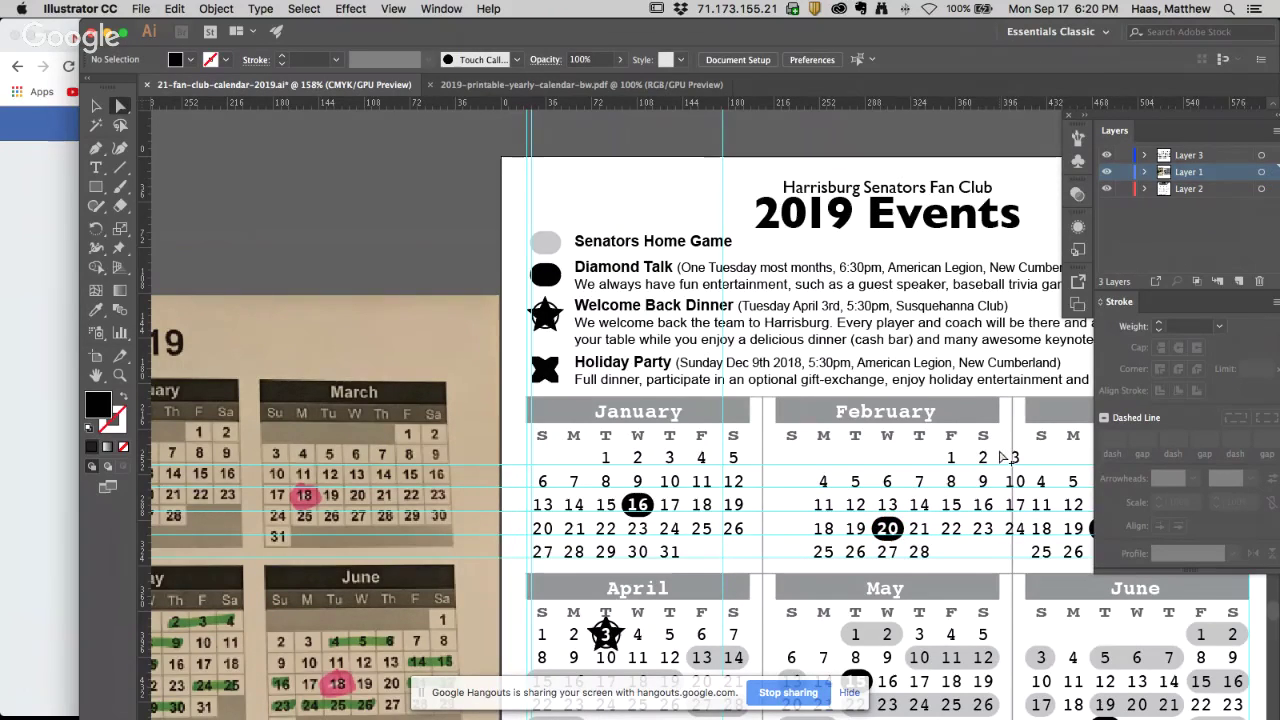
{"action": "left_click", "coordinate": [1015, 528]}
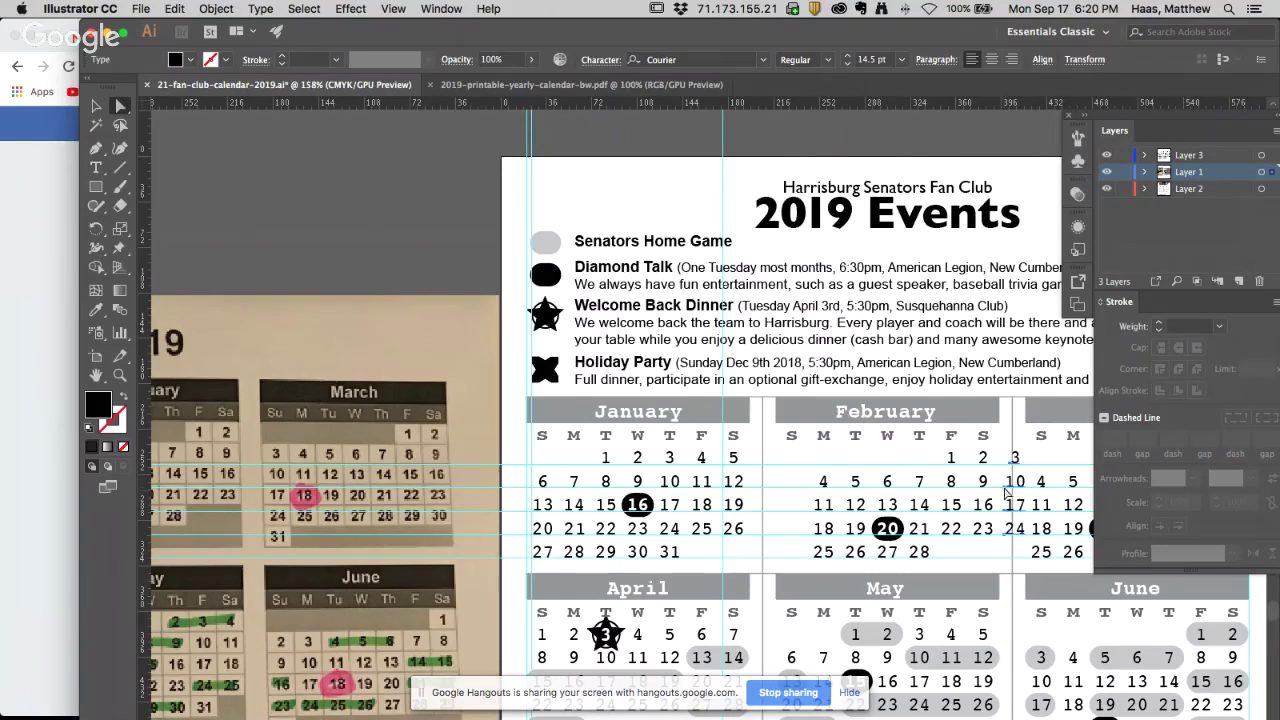
Try to move the overflowing February dates over the Monday column one row lower, and undo the moves
{"action": "left_click_drag", "start_coordinate": [1008, 538], "coordinate": [815, 563]}
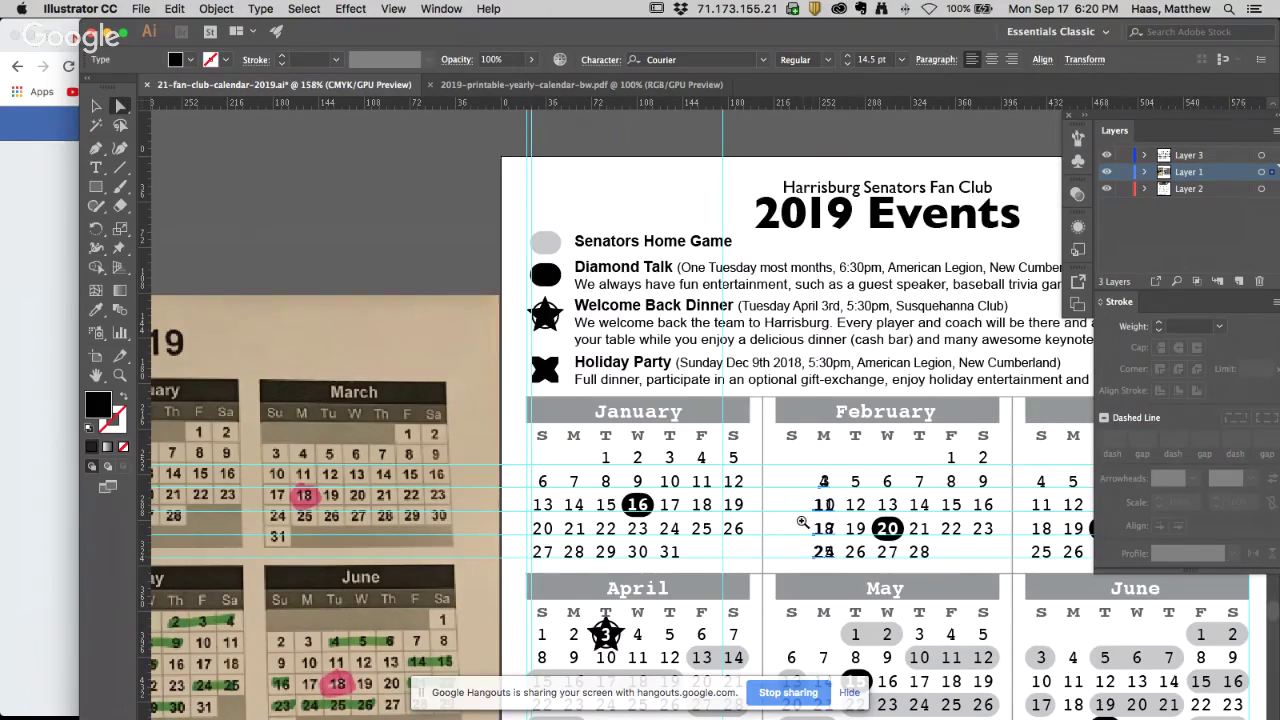
{"action": "scroll", "coordinate": [815, 563], "scroll_direction": "up", "scroll_amount": 5}
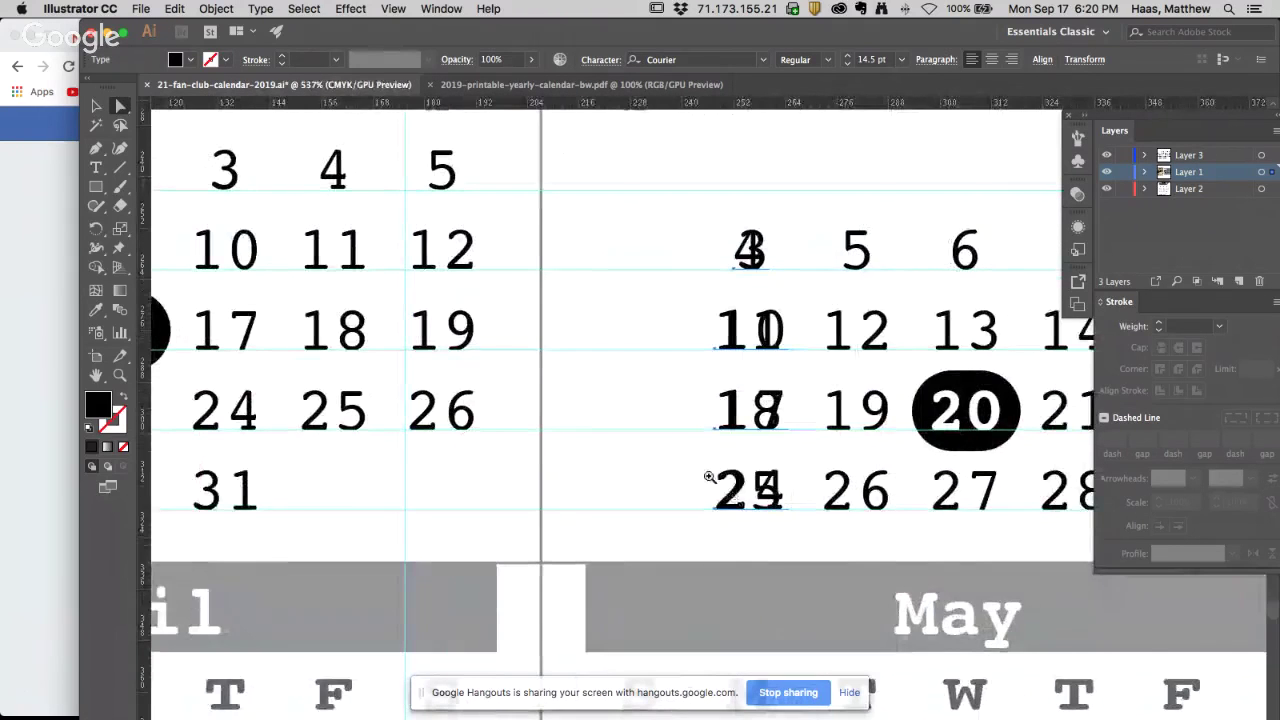
{"action": "scroll", "coordinate": [790, 505], "scroll_direction": "up", "scroll_amount": 3}
{"action": "left_click_drag", "start_coordinate": [753, 545], "coordinate": [673, 537]}
{"action": "key", "text": "cmd+z"}
{"action": "key", "text": "cmd+z"}
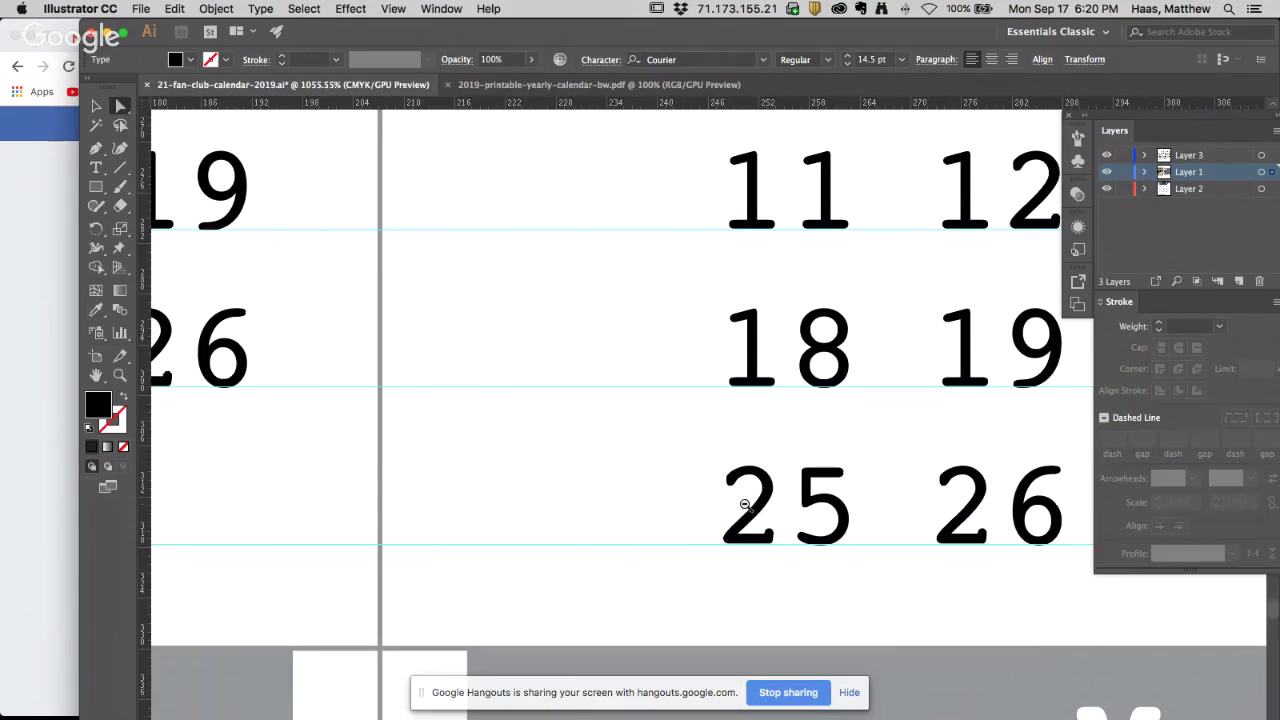
Move the February dates 3, 10, 17 and 24 one row down into the Sunday column, on the other dates' baselines
{"action": "scroll", "coordinate": [745, 505], "scroll_direction": "down", "scroll_amount": 3}
{"action": "scroll", "coordinate": [749, 503], "scroll_direction": "right", "scroll_amount": 4}
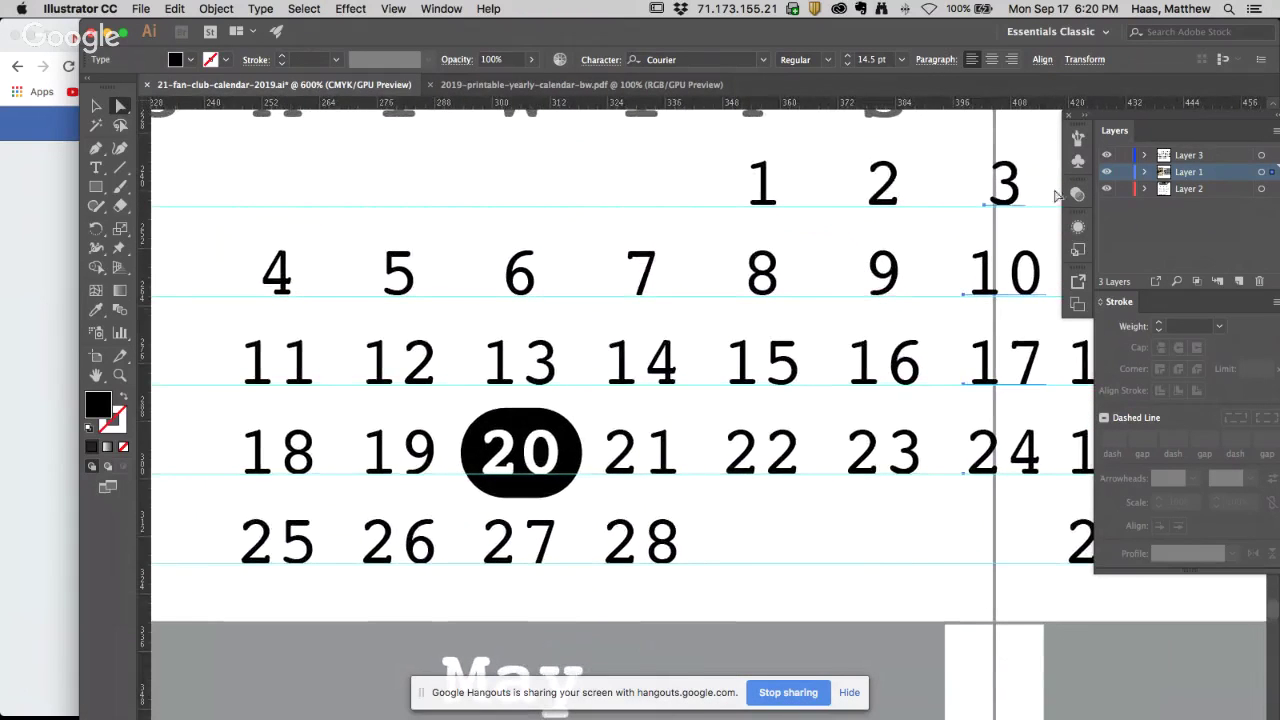
{"action": "left_click_drag", "start_coordinate": [1013, 363], "coordinate": [222, 470]}
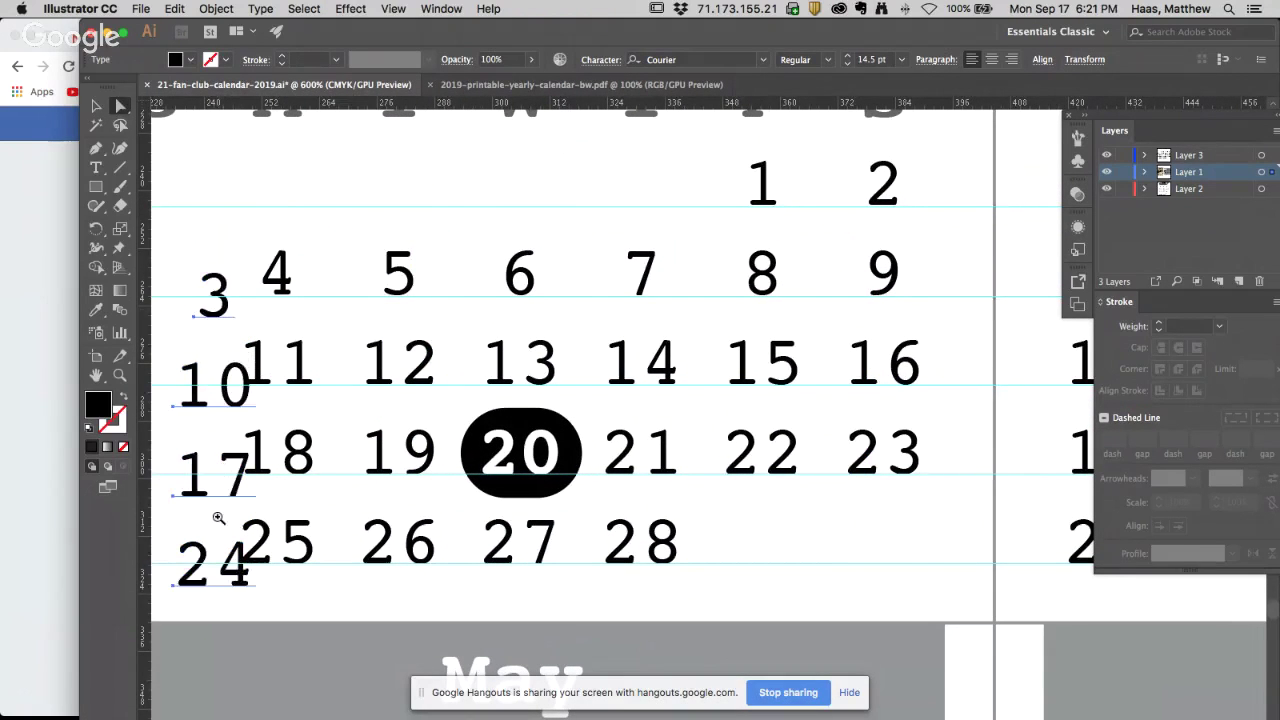
{"action": "scroll", "coordinate": [205, 515], "scroll_direction": "up", "scroll_amount": 6}
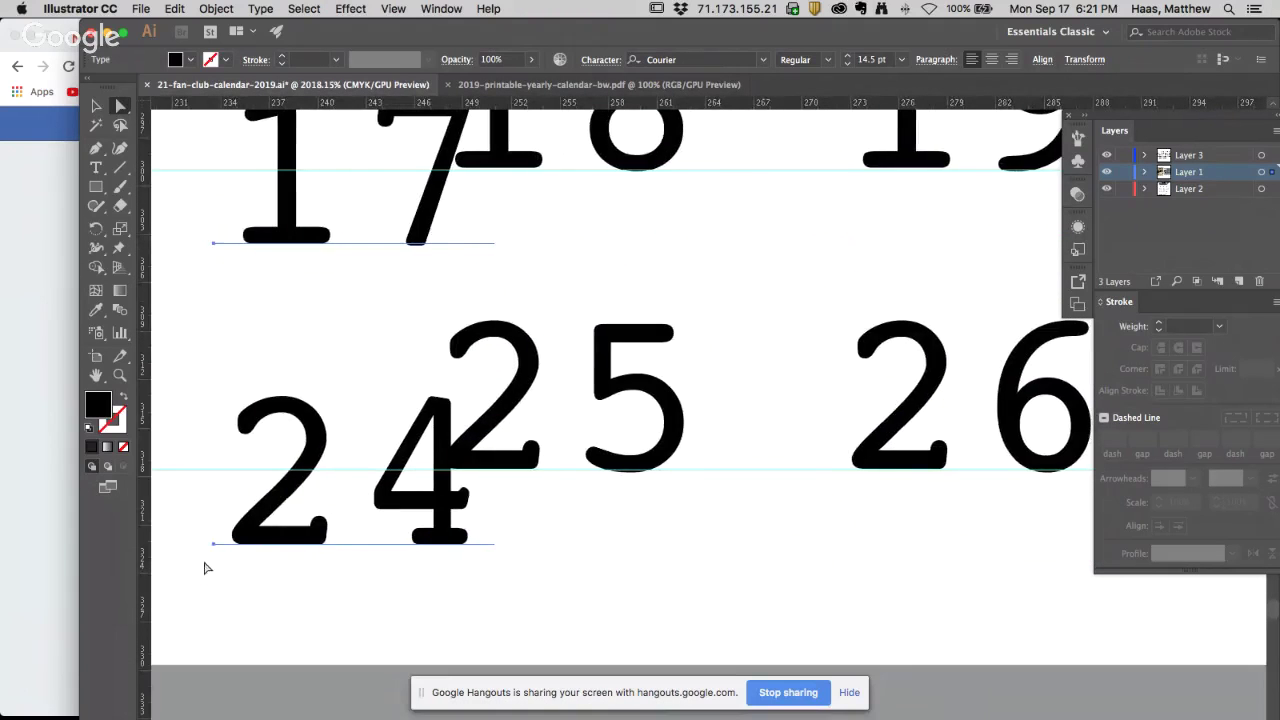
{"action": "left_click_drag", "start_coordinate": [215, 549], "coordinate": [429, 471]}
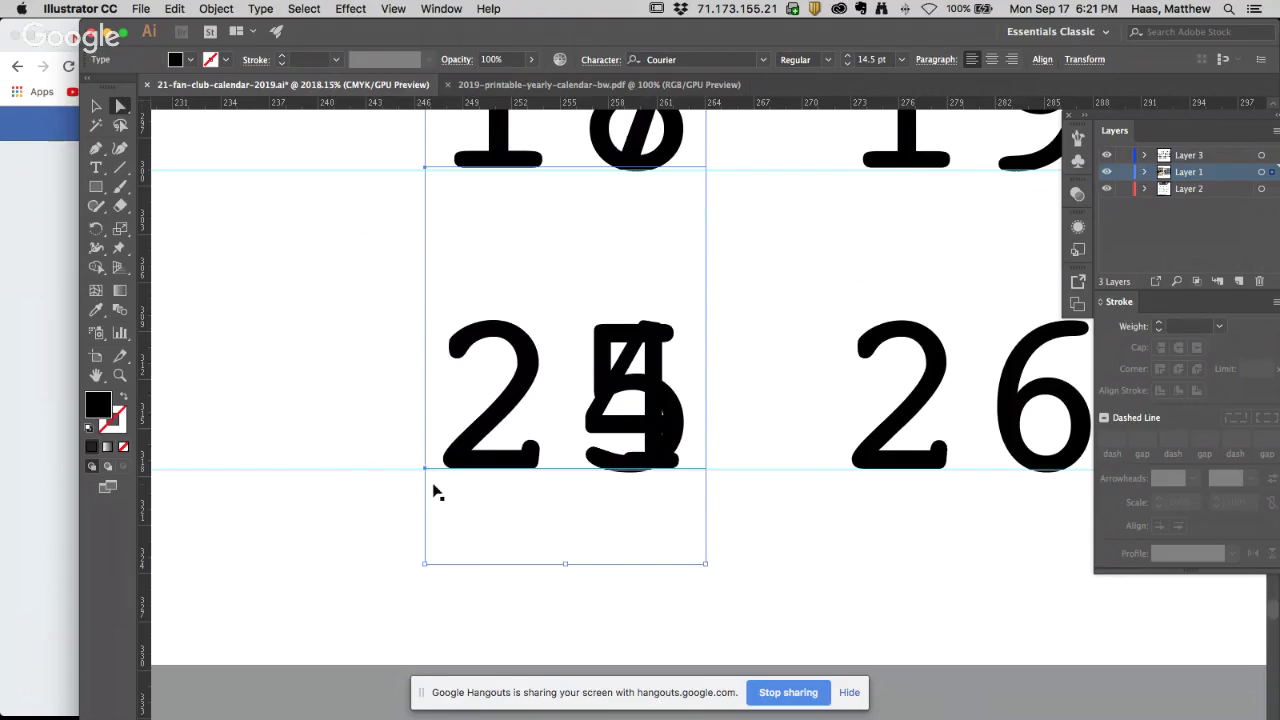
{"action": "left_click", "coordinate": [433, 491]}
{"action": "scroll", "coordinate": [608, 403], "scroll_direction": "down", "scroll_amount": 5}
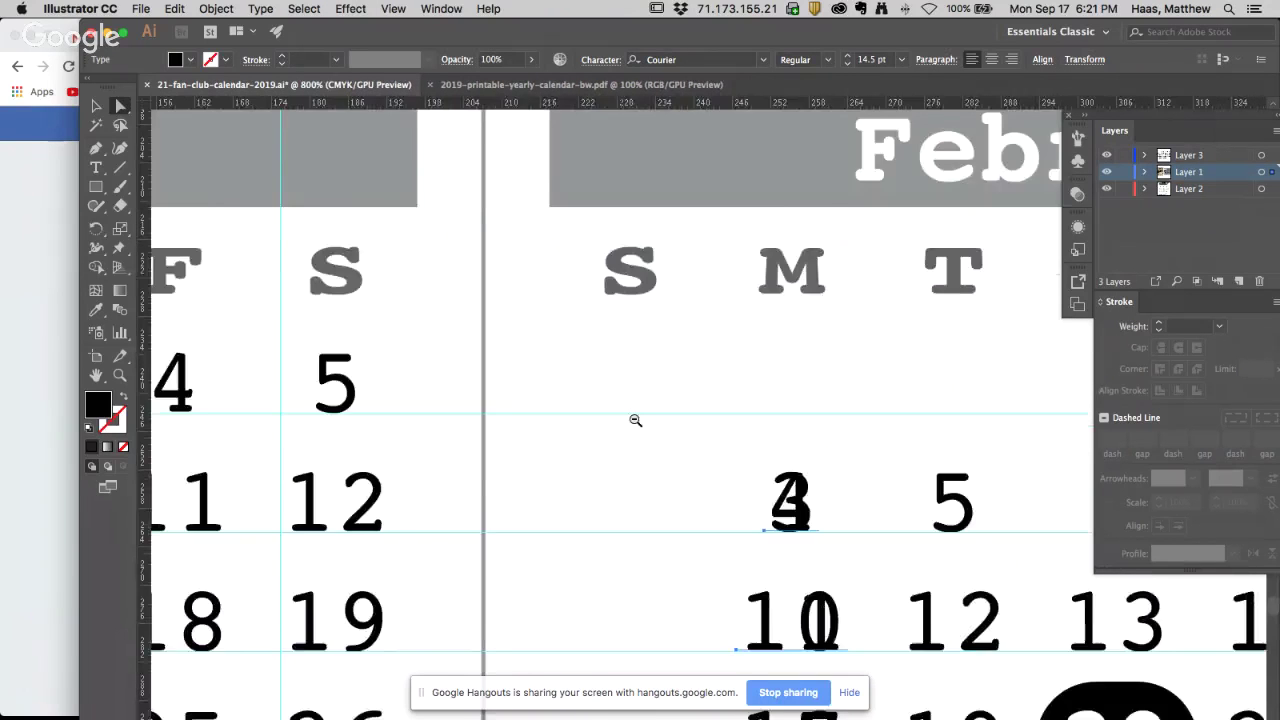
{"action": "scroll", "coordinate": [594, 283], "scroll_direction": "down", "scroll_amount": 3}
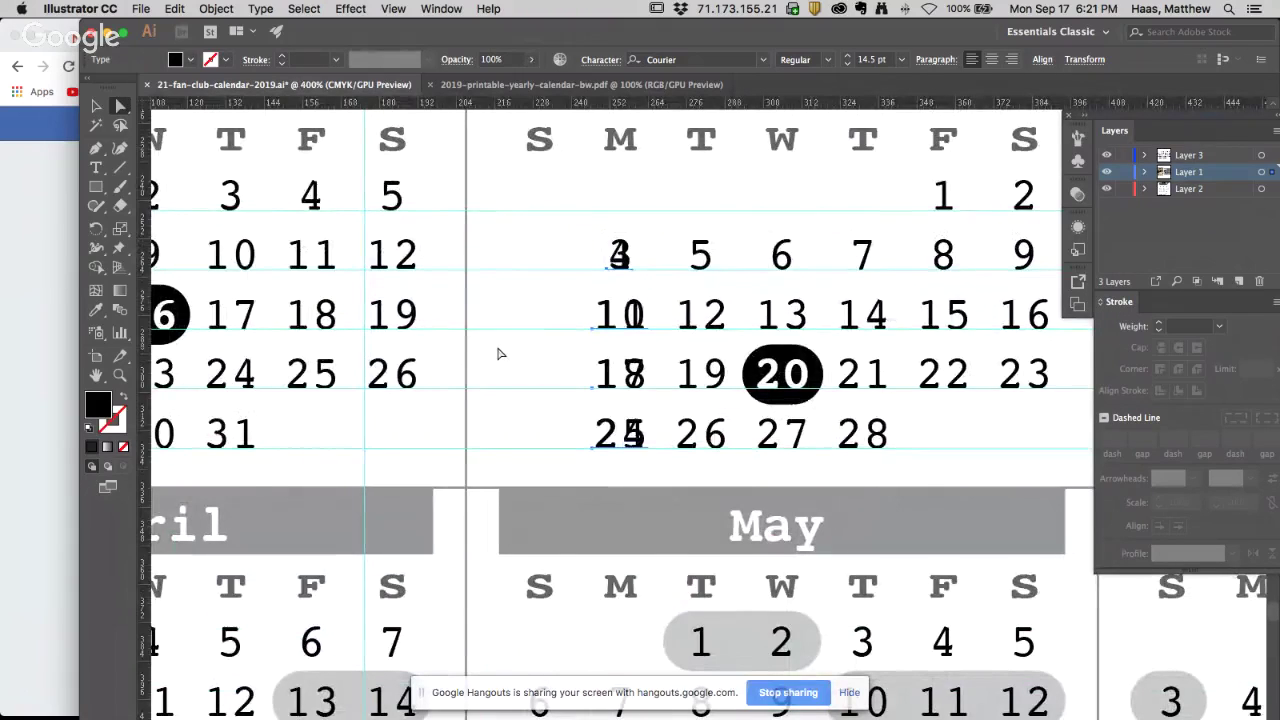
{"action": "key", "text": "super+z"}
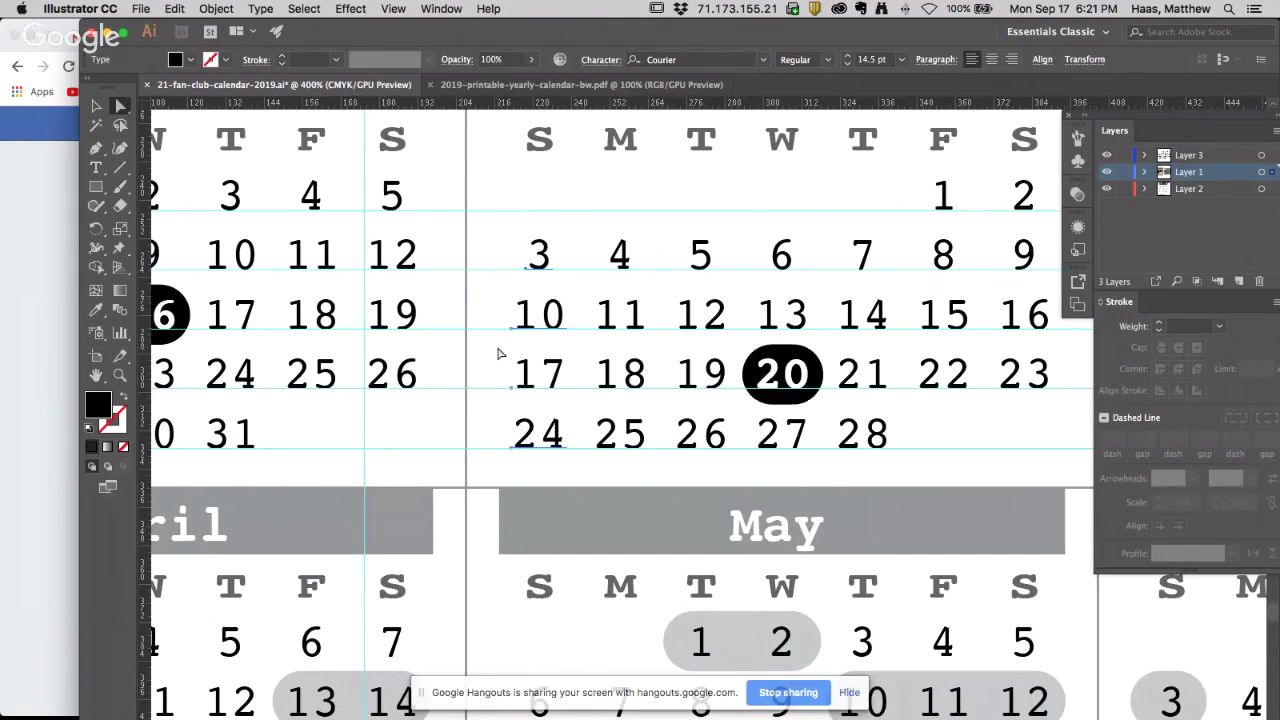
Check the keyboard increment in the General preferences, briefly opening and quitting Magnifier, and close the preferences without changes
{"action": "left_click", "coordinate": [90, 8]}
{"action": "mouse_move", "coordinate": [98, 49]}
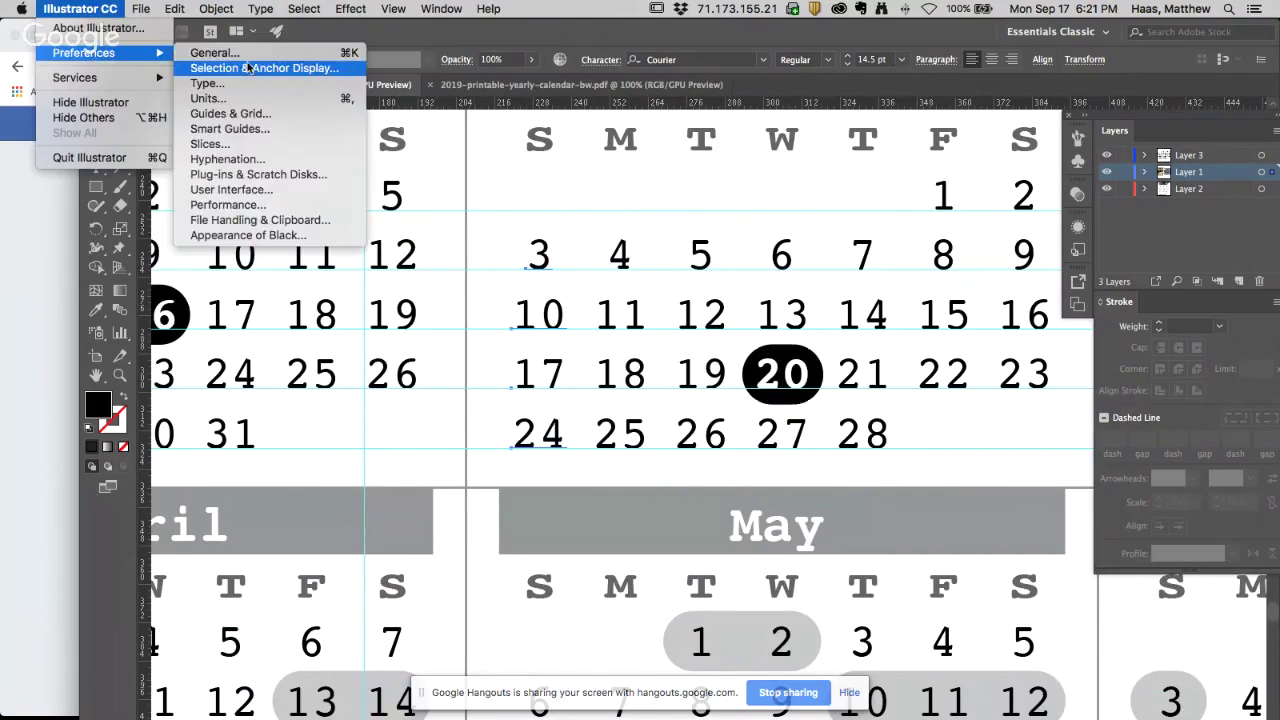
{"action": "left_click", "coordinate": [205, 51]}
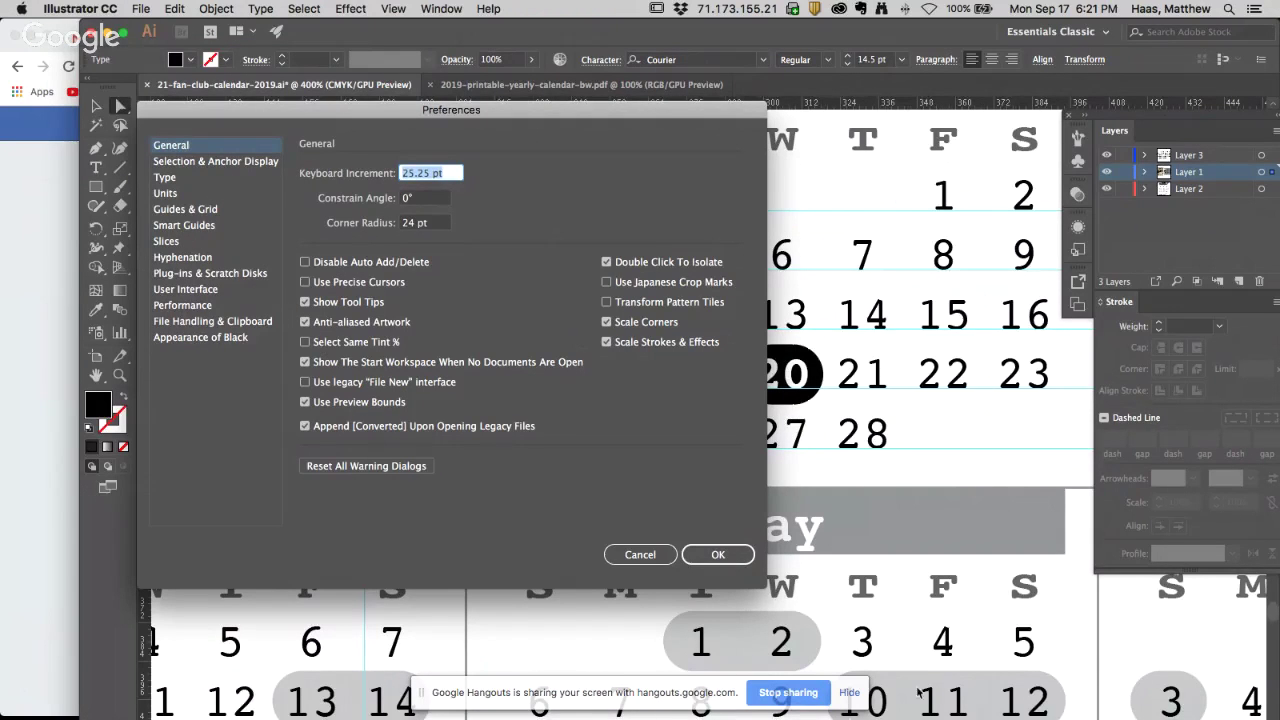
{"action": "left_click", "coordinate": [883, 706]}
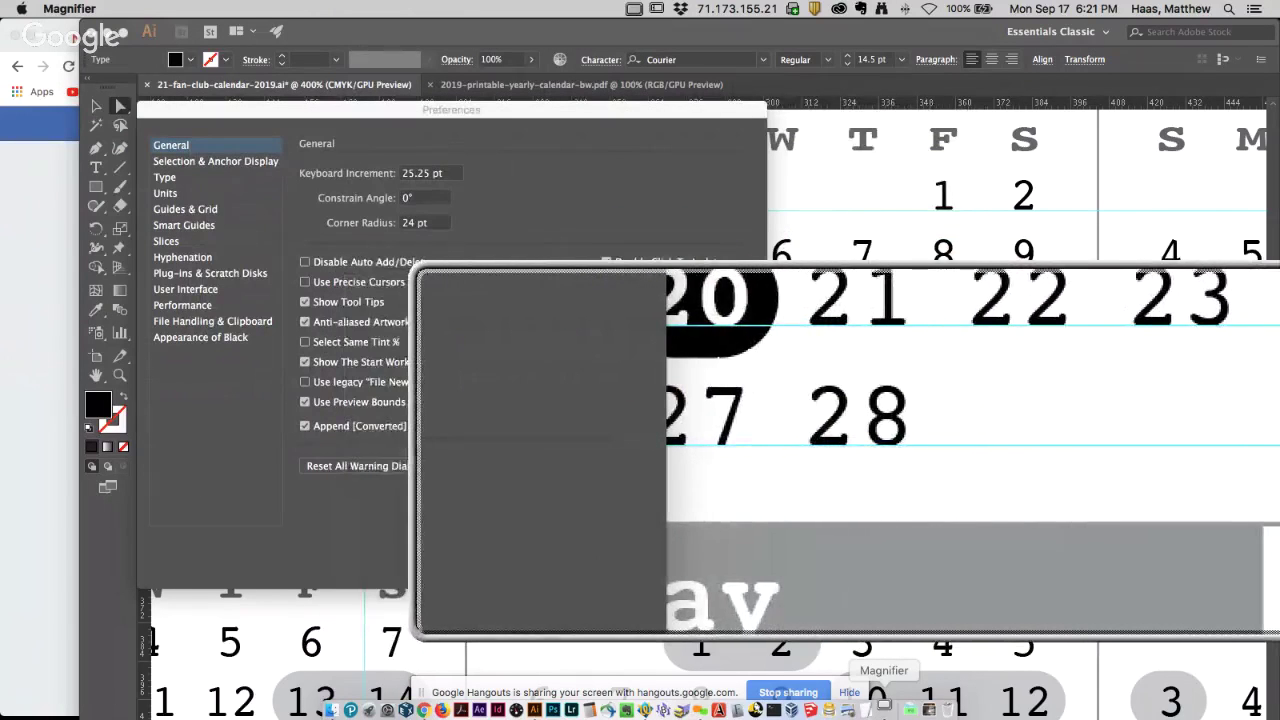
{"action": "right_click", "coordinate": [884, 706]}
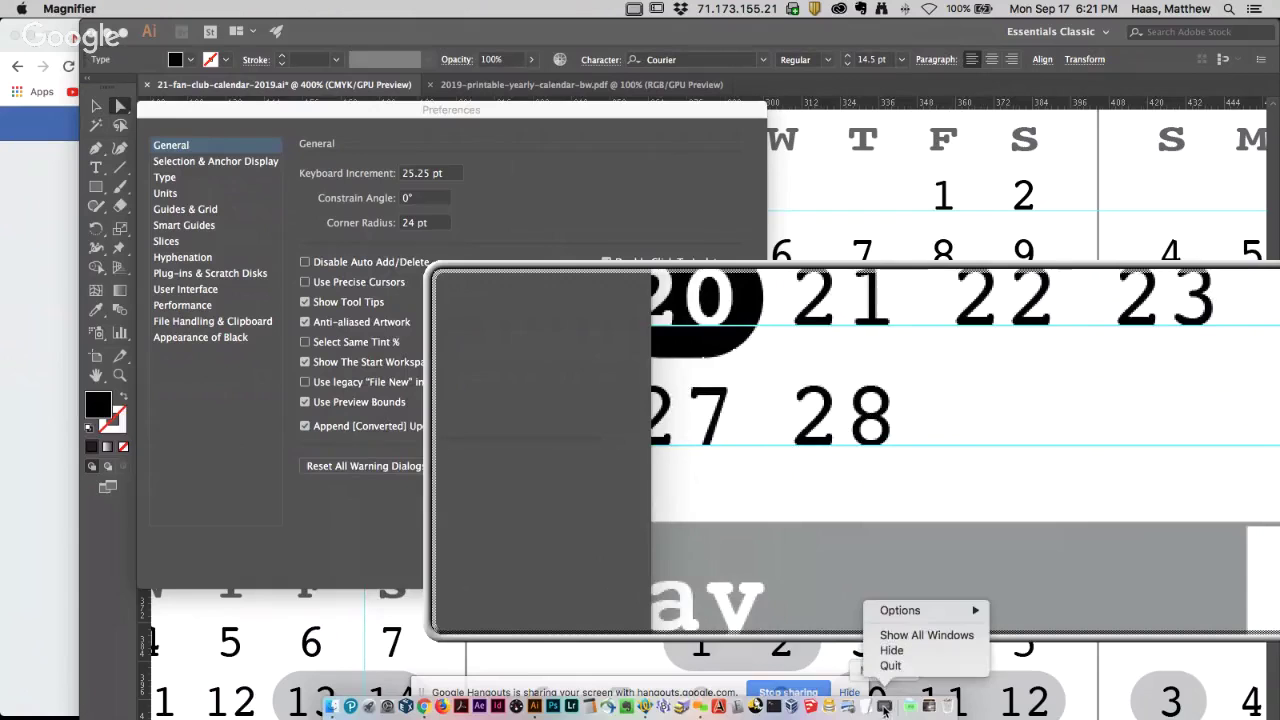
{"action": "left_click", "coordinate": [889, 666]}
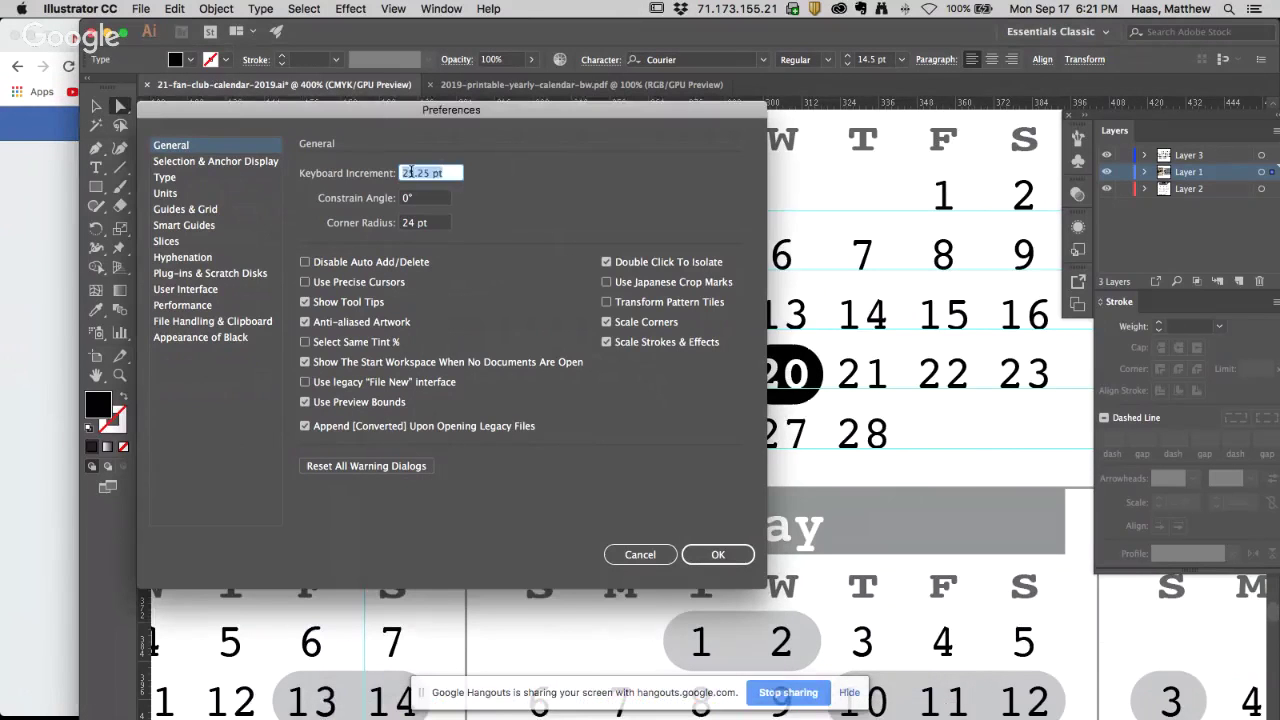
{"action": "left_click", "coordinate": [640, 554]}
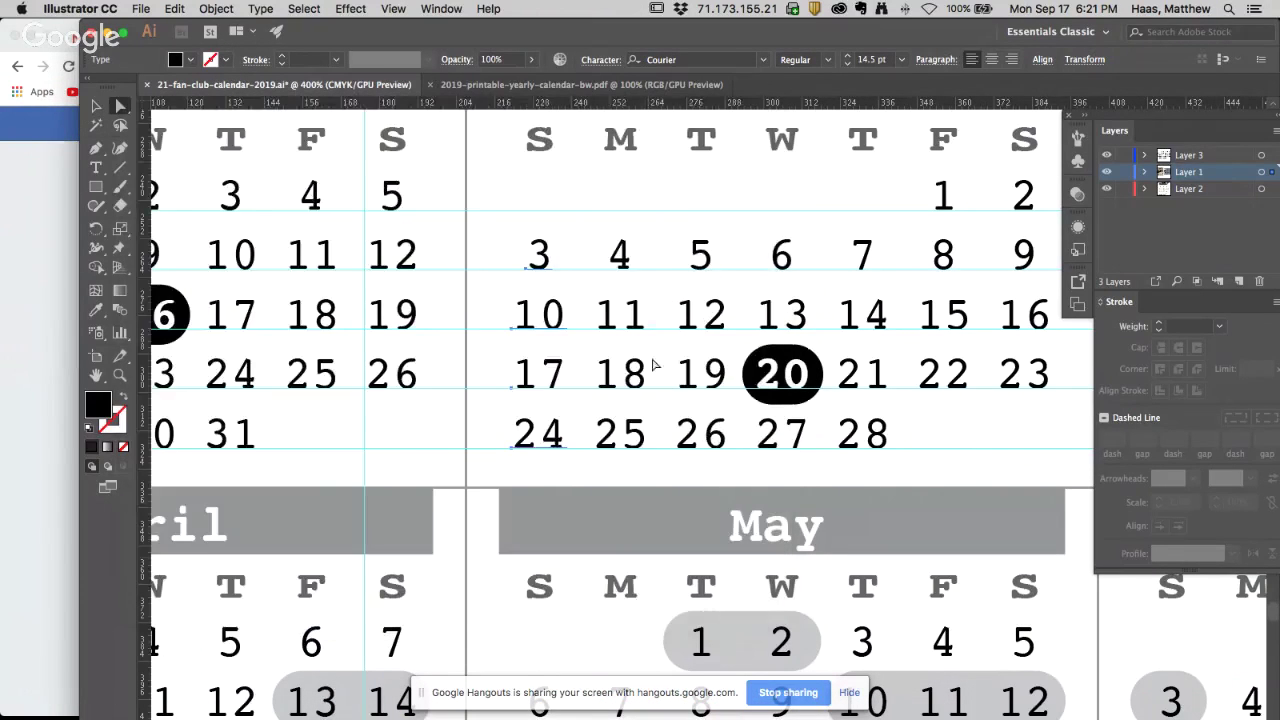
Shift all March dates and the event marker one weekday column right
{"action": "left_click", "coordinate": [635, 328], "text": "alt+super"}
{"action": "left_click", "coordinate": [645, 370], "text": "alt+super"}
{"action": "left_click", "coordinate": [660, 455], "text": "alt+super"}
{"action": "left_click_drag", "start_coordinate": [743, 466], "coordinate": [845, 62]}
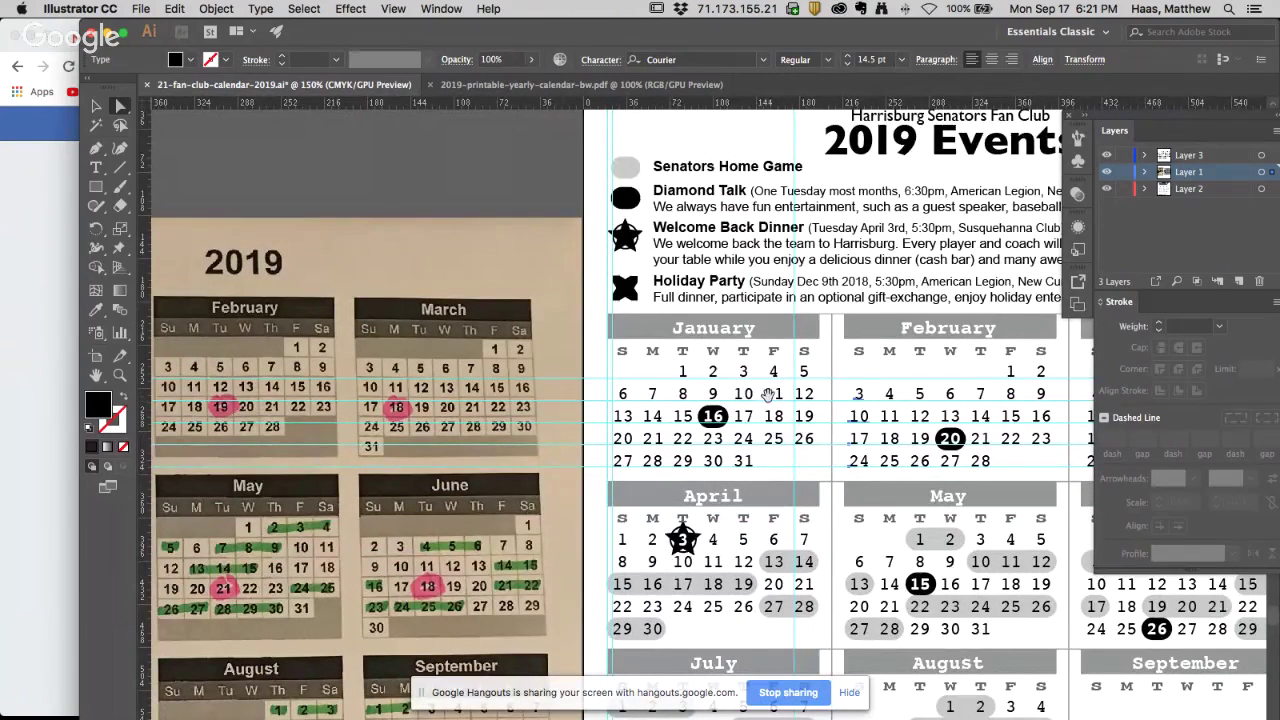
{"action": "scroll", "coordinate": [768, 394], "scroll_direction": "right", "scroll_amount": 5}
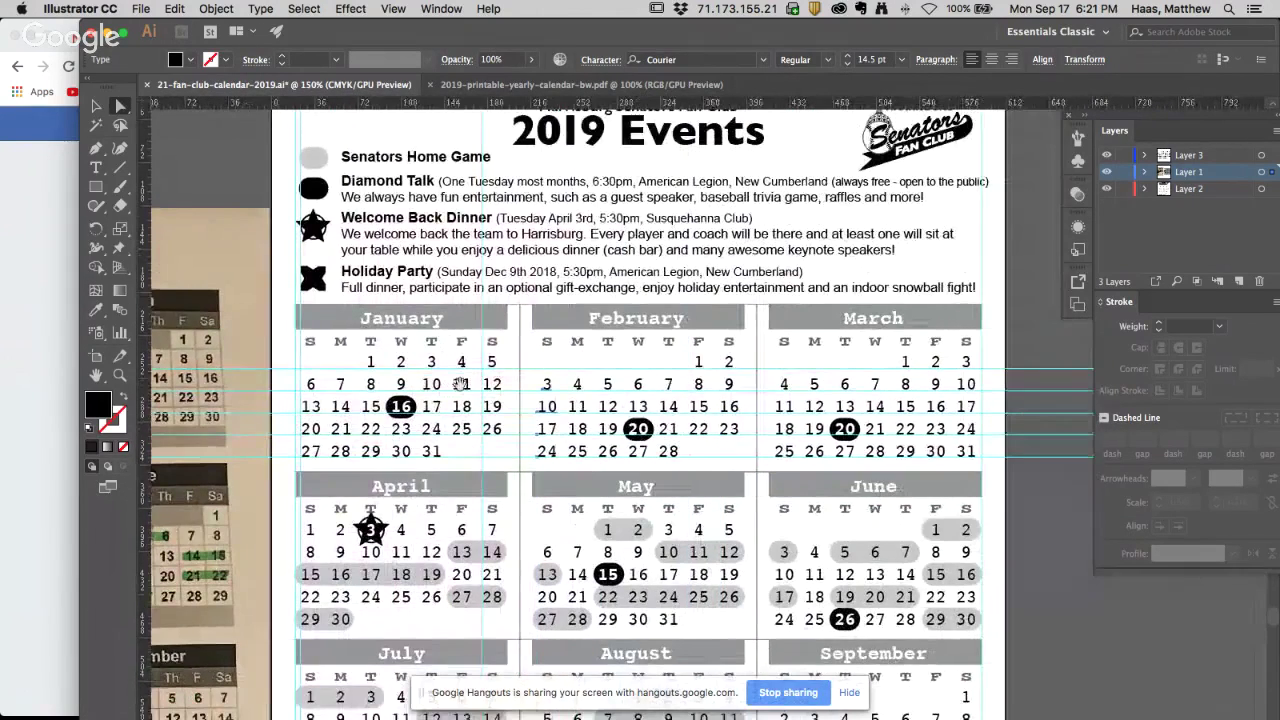
{"action": "left_click", "coordinate": [972, 455]}
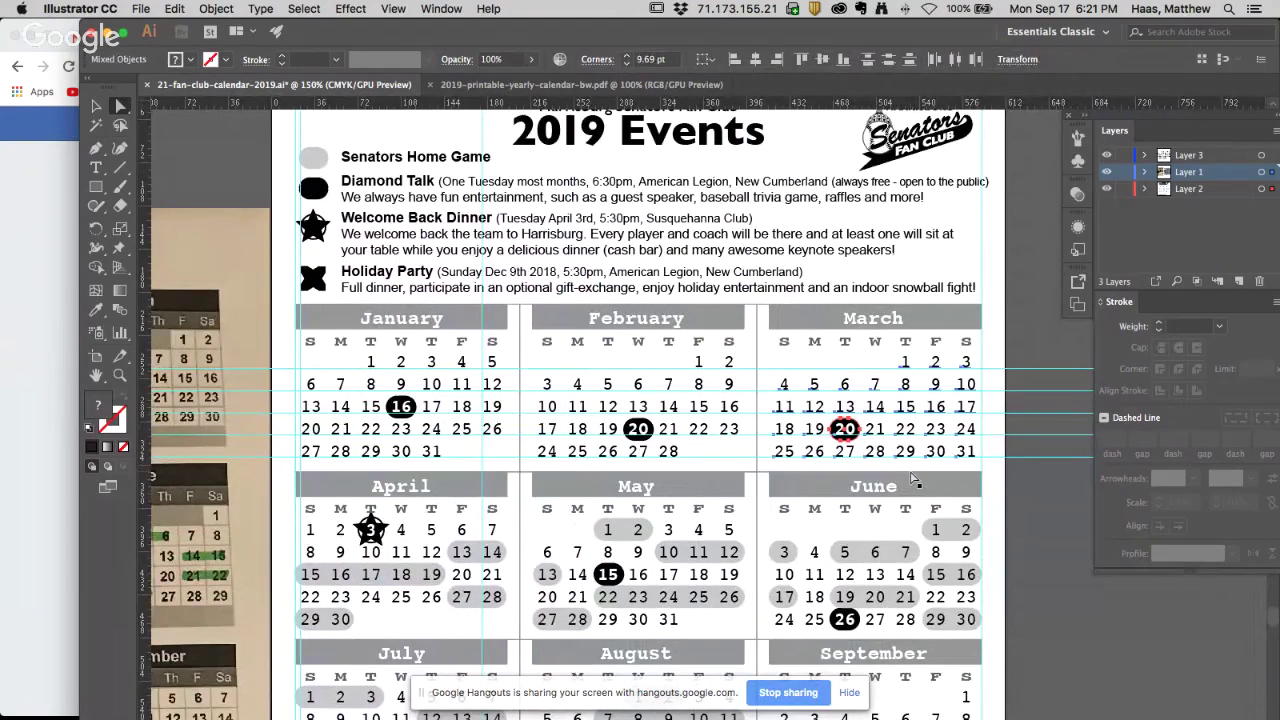
{"action": "key", "text": "shift+Right"}
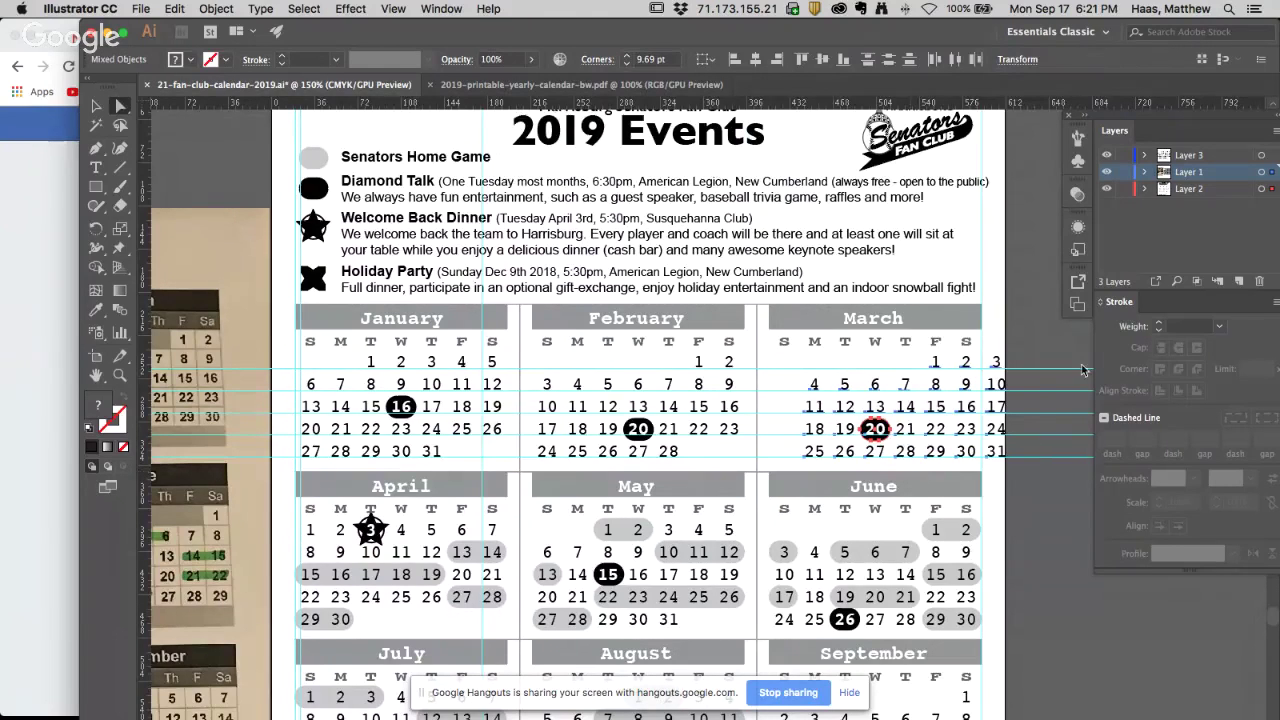
Move the overflowing March dates 3, 10, 17, 24 and 31 into the Sunday column, on the other dates' baselines
{"action": "left_click", "coordinate": [1012, 356]}
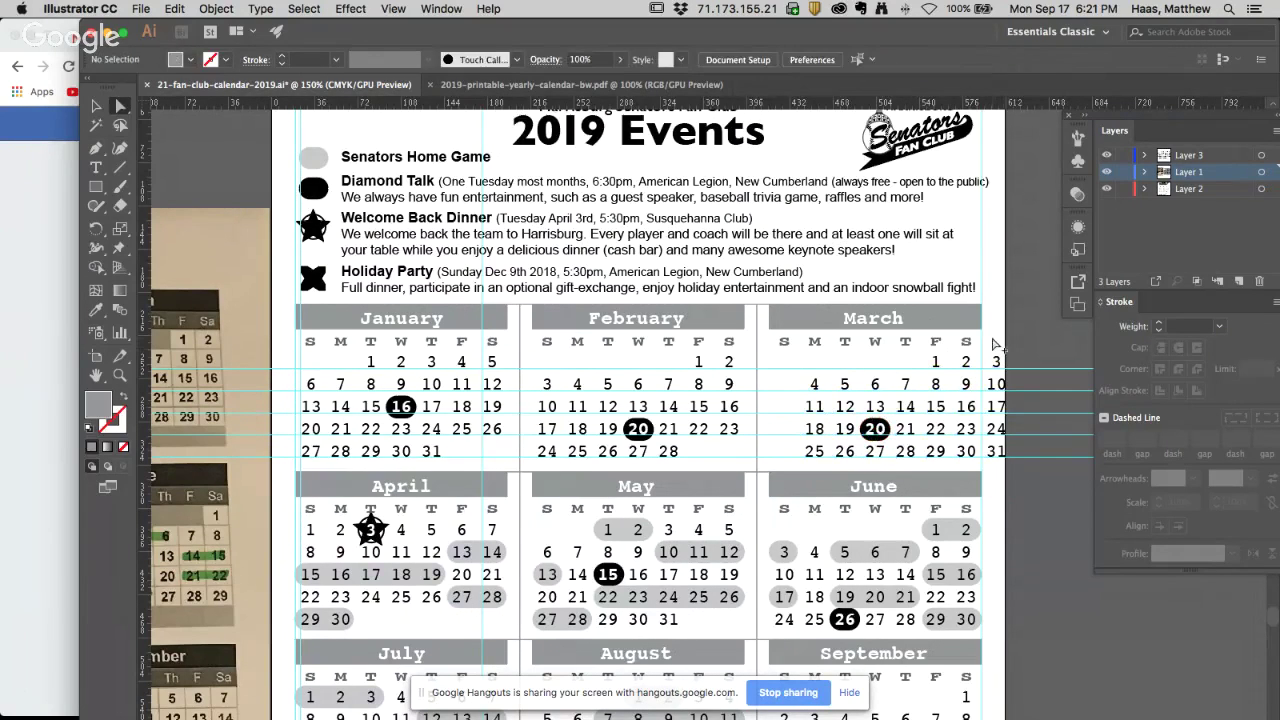
{"action": "left_click", "coordinate": [1003, 476]}
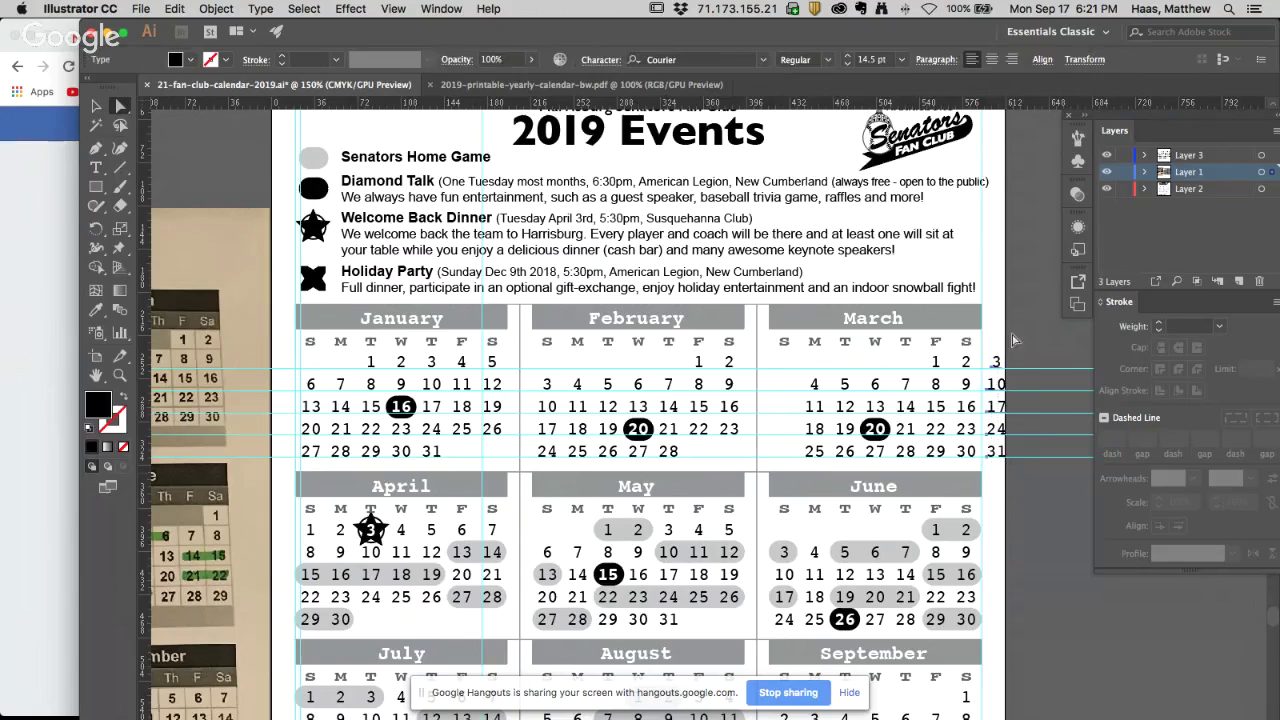
{"action": "scroll", "coordinate": [1000, 406], "scroll_direction": "up", "scroll_amount": 2}
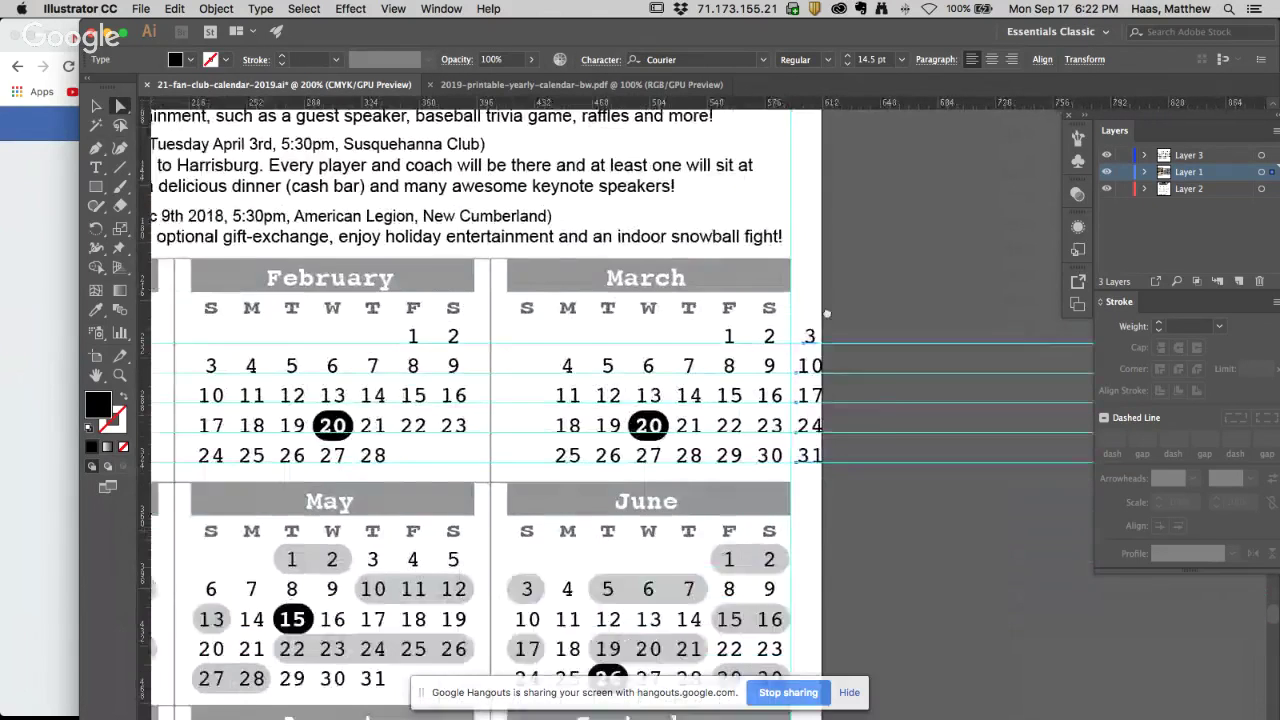
{"action": "left_click_drag", "start_coordinate": [928, 404], "coordinate": [656, 487]}
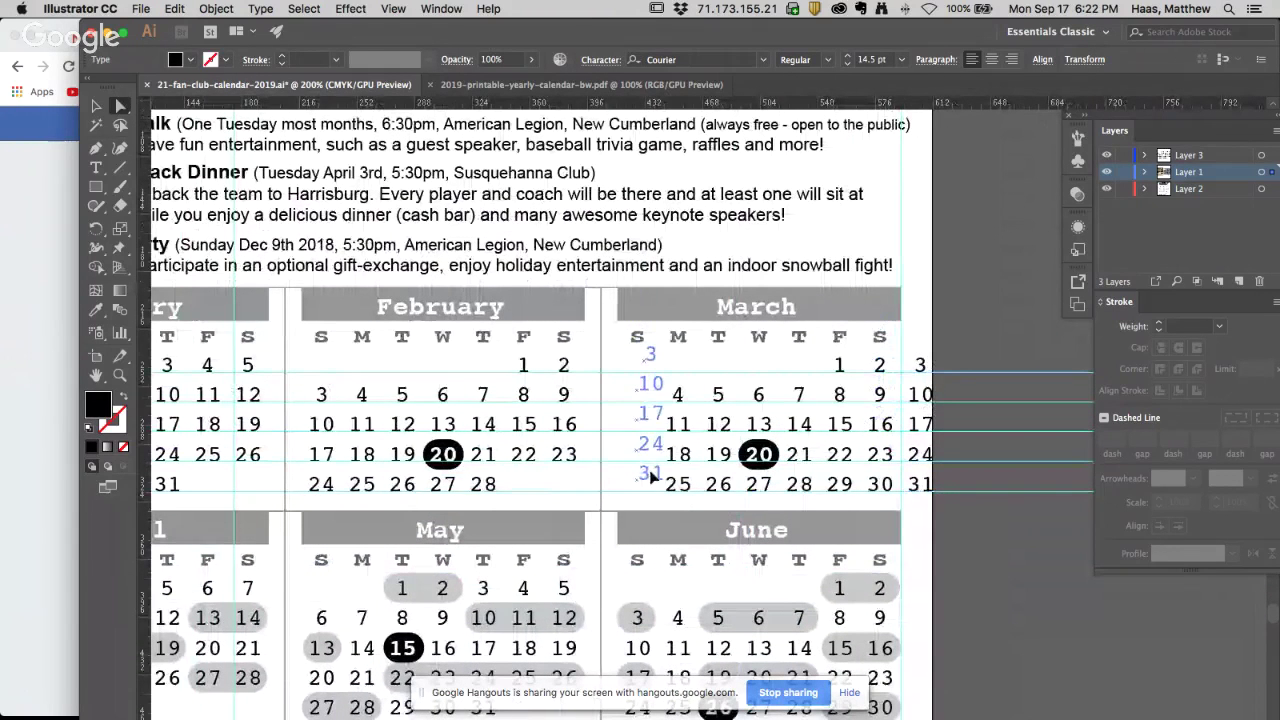
{"action": "scroll", "coordinate": [656, 487], "scroll_direction": "up", "scroll_amount": 5}
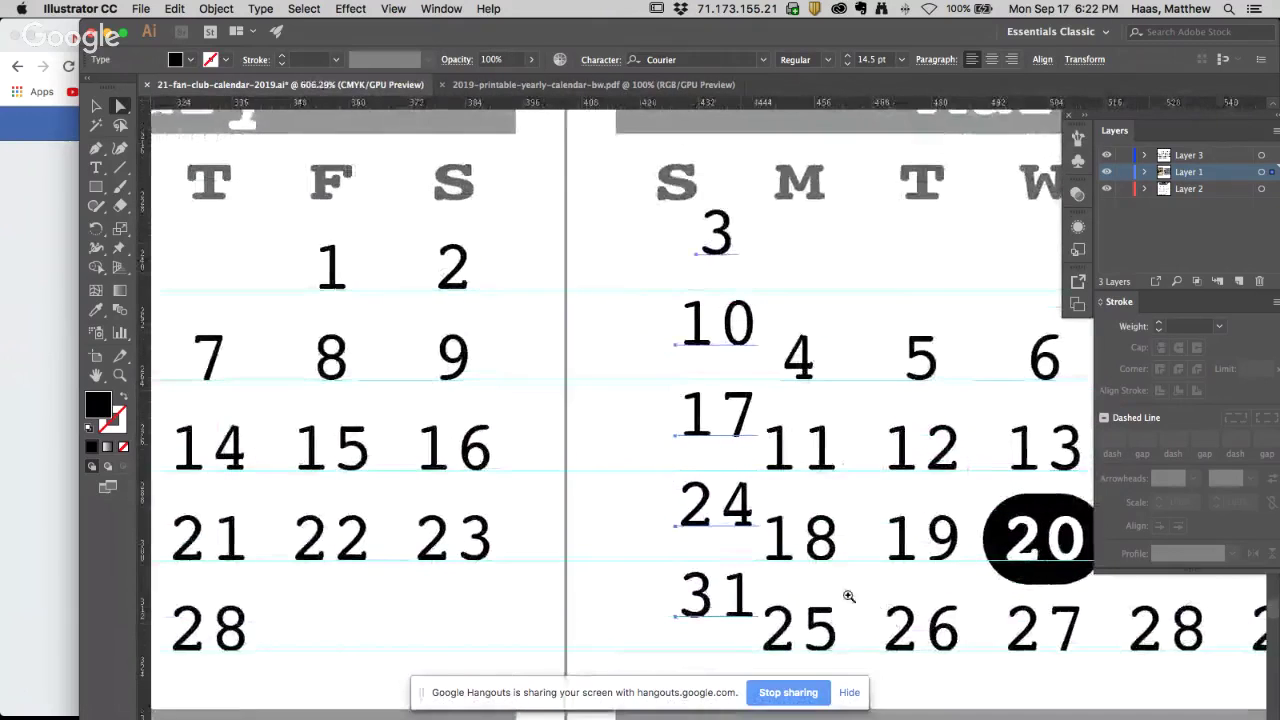
{"action": "left_click_drag", "start_coordinate": [505, 393], "coordinate": [566, 420]}
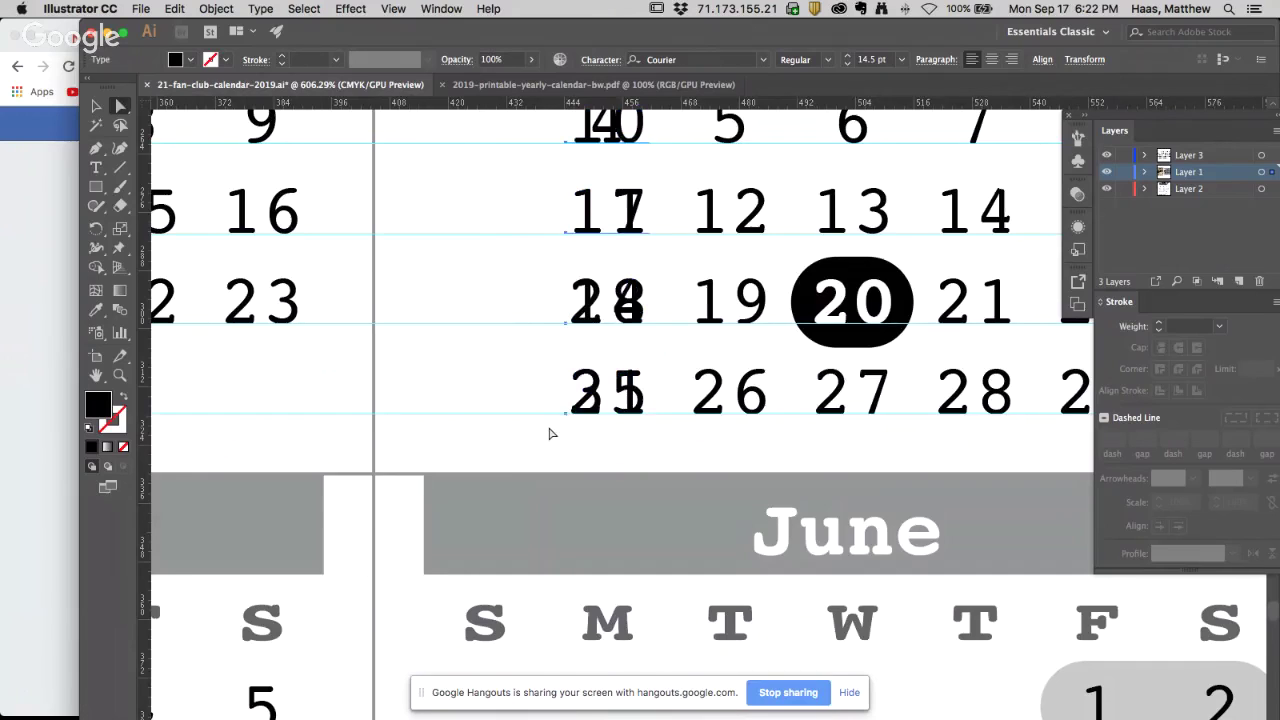
{"action": "key", "text": "super+z"}
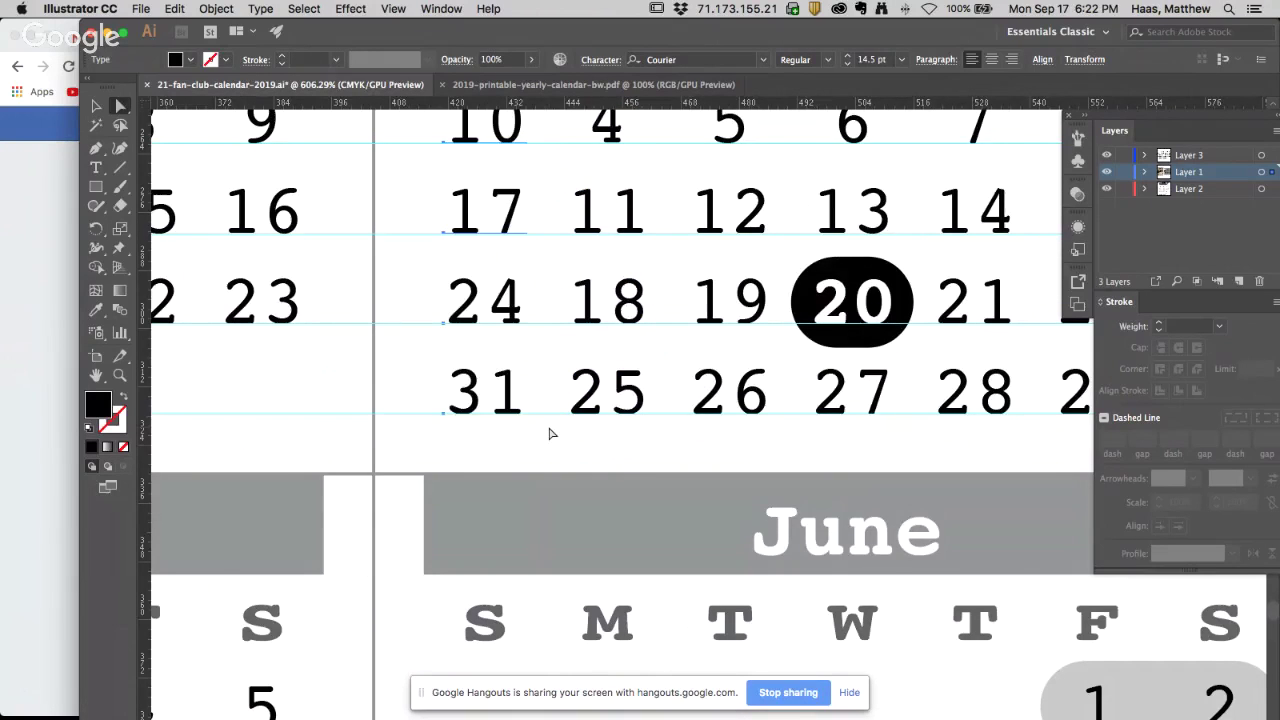
Move the March Sunday dates 3, 10, 17, 24 and 31 one row down and deselect them
{"action": "left_click", "coordinate": [699, 320], "text": "alt+super"}
{"action": "left_click", "coordinate": [697, 320], "text": "alt+super"}
{"action": "left_click", "coordinate": [695, 335], "text": "alt+super"}
{"action": "left_click", "coordinate": [676, 502], "text": "alt+super"}
{"action": "left_click_drag", "start_coordinate": [591, 617], "coordinate": [639, 283]}
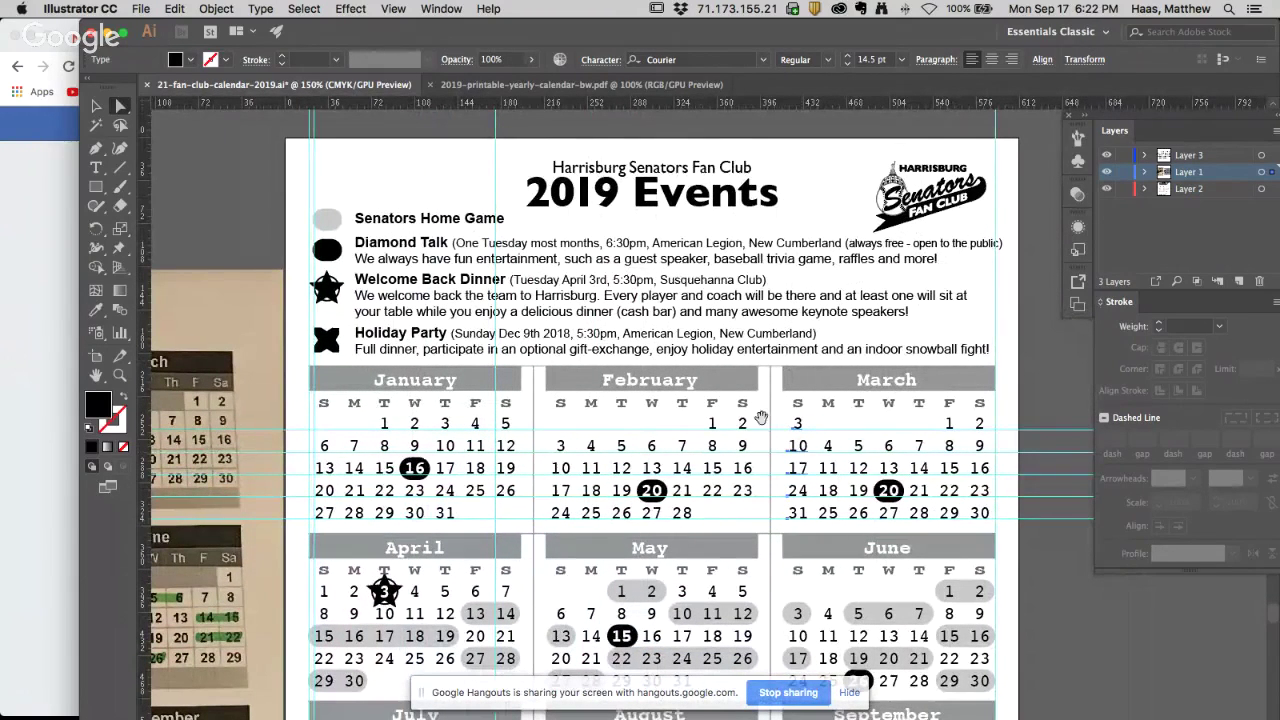
{"action": "scroll", "coordinate": [770, 390], "scroll_direction": "up", "scroll_amount": 5}
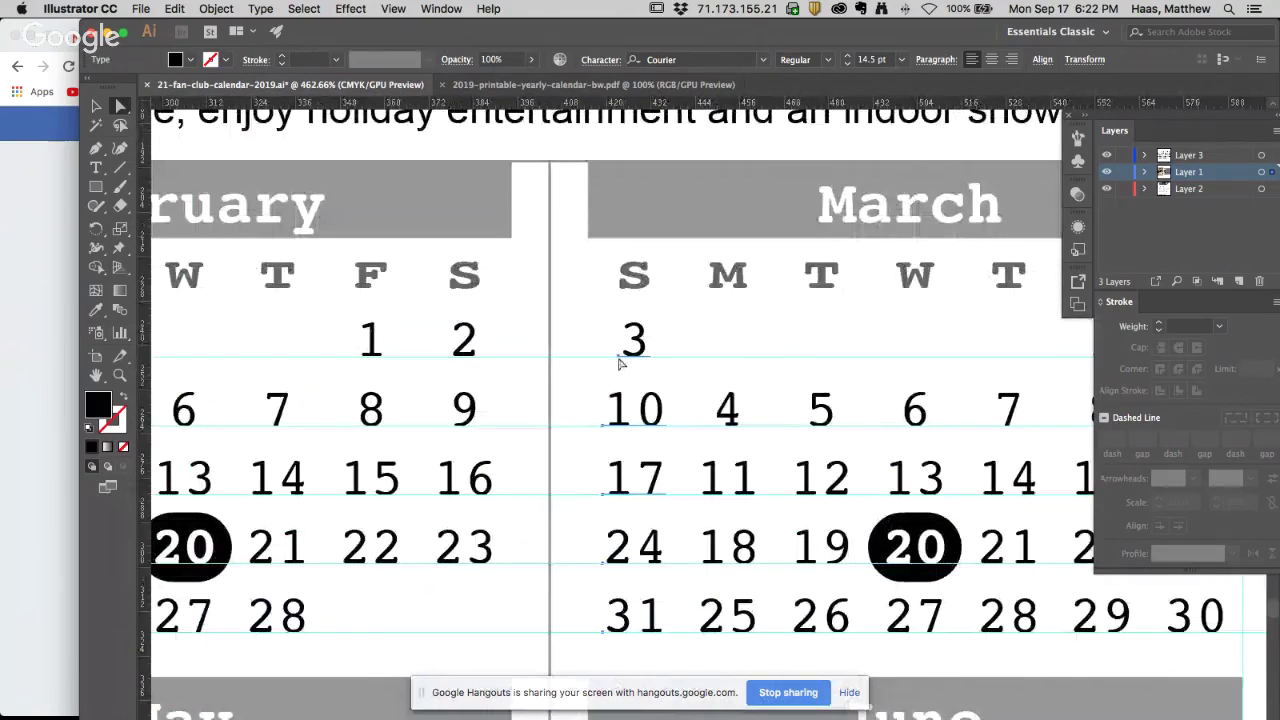
{"action": "left_click_drag", "start_coordinate": [620, 363], "coordinate": [616, 432]}
{"action": "scroll", "coordinate": [677, 367], "scroll_direction": "down", "scroll_amount": 3}
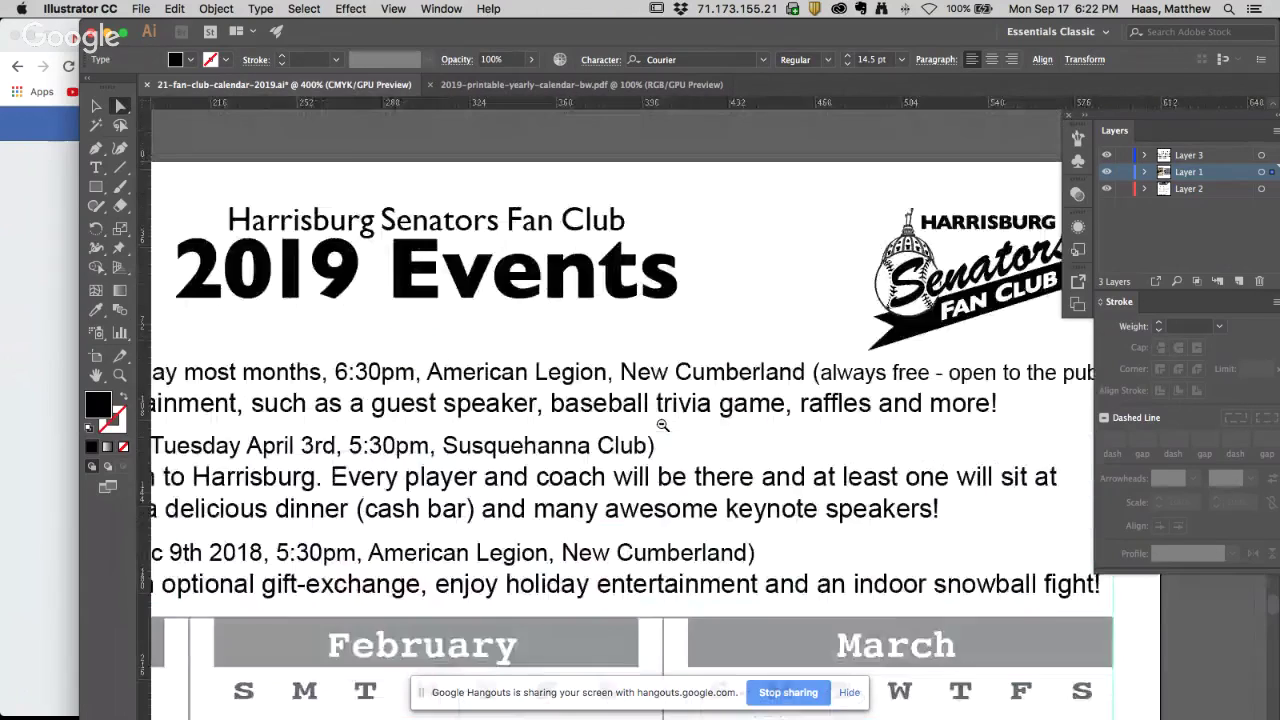
{"action": "left_click_drag", "start_coordinate": [701, 357], "coordinate": [651, 277]}
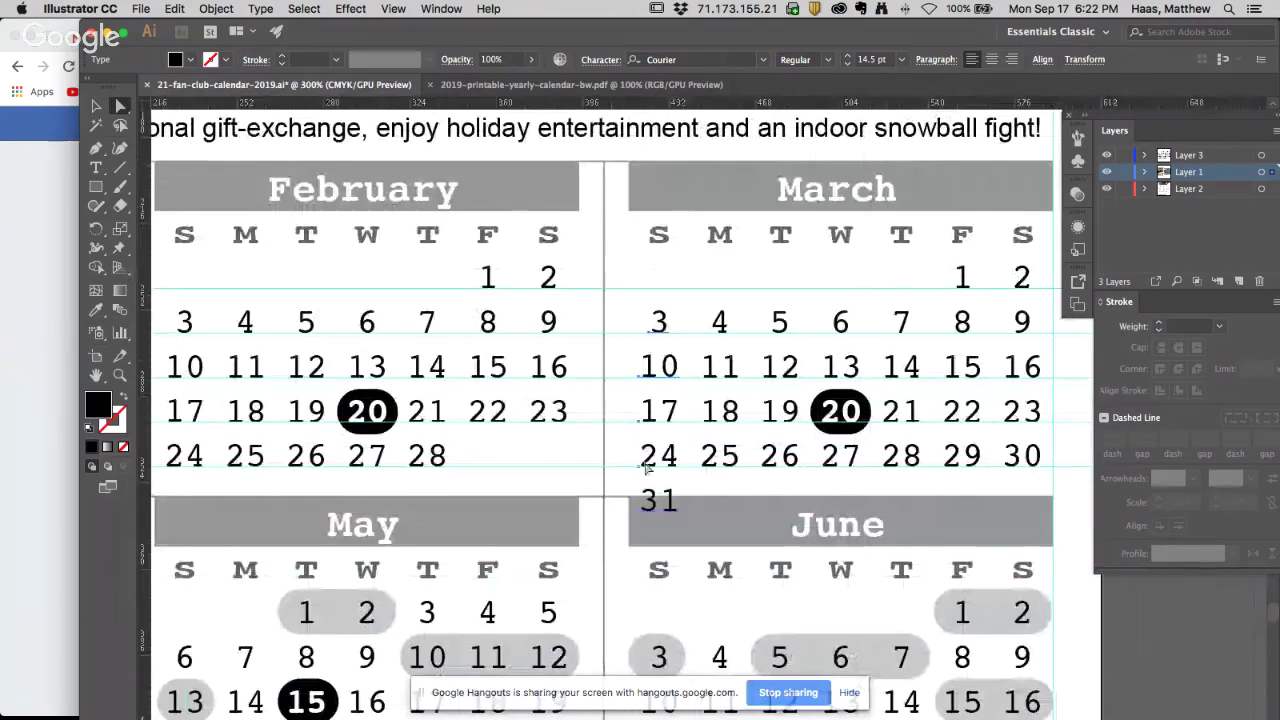
{"action": "left_click", "coordinate": [571, 486]}
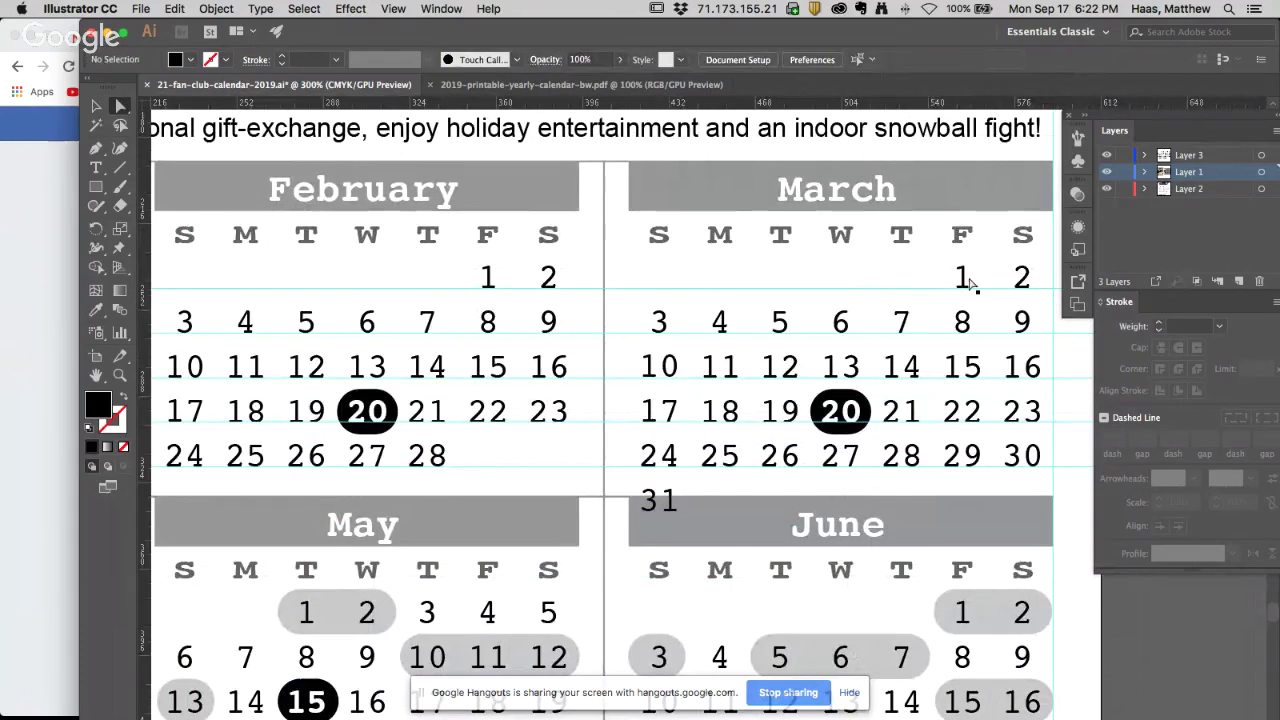
Move March 31 up directly beneath the 24 and scale down its height to fit above the June heading
{"action": "left_click_drag", "start_coordinate": [654, 500], "coordinate": [648, 483]}
{"action": "left_click", "coordinate": [120, 228]}
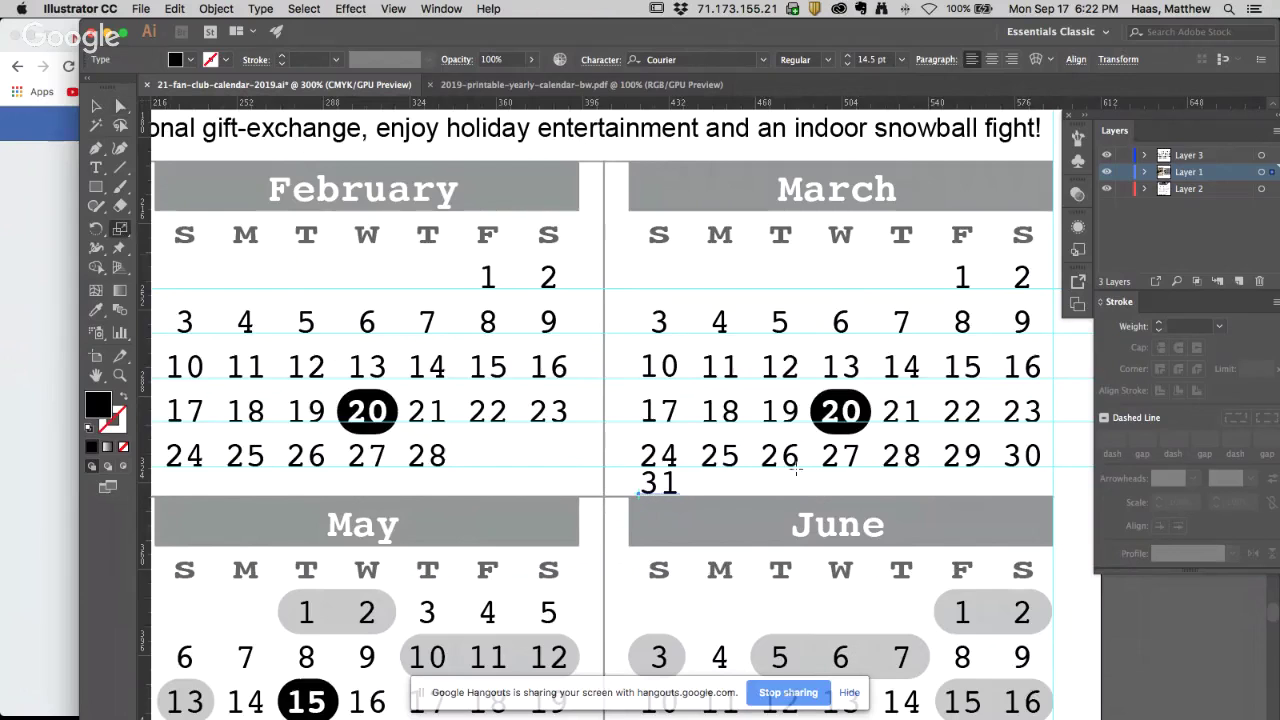
{"action": "mouse_move", "coordinate": [658, 491]}
{"action": "left_mouse_down"}
{"action": "mouse_move", "coordinate": [660, 524]}
{"action": "mouse_move", "coordinate": [650, 505]}
{"action": "left_mouse_up"}
{"action": "key", "text": "super+shift+a"}
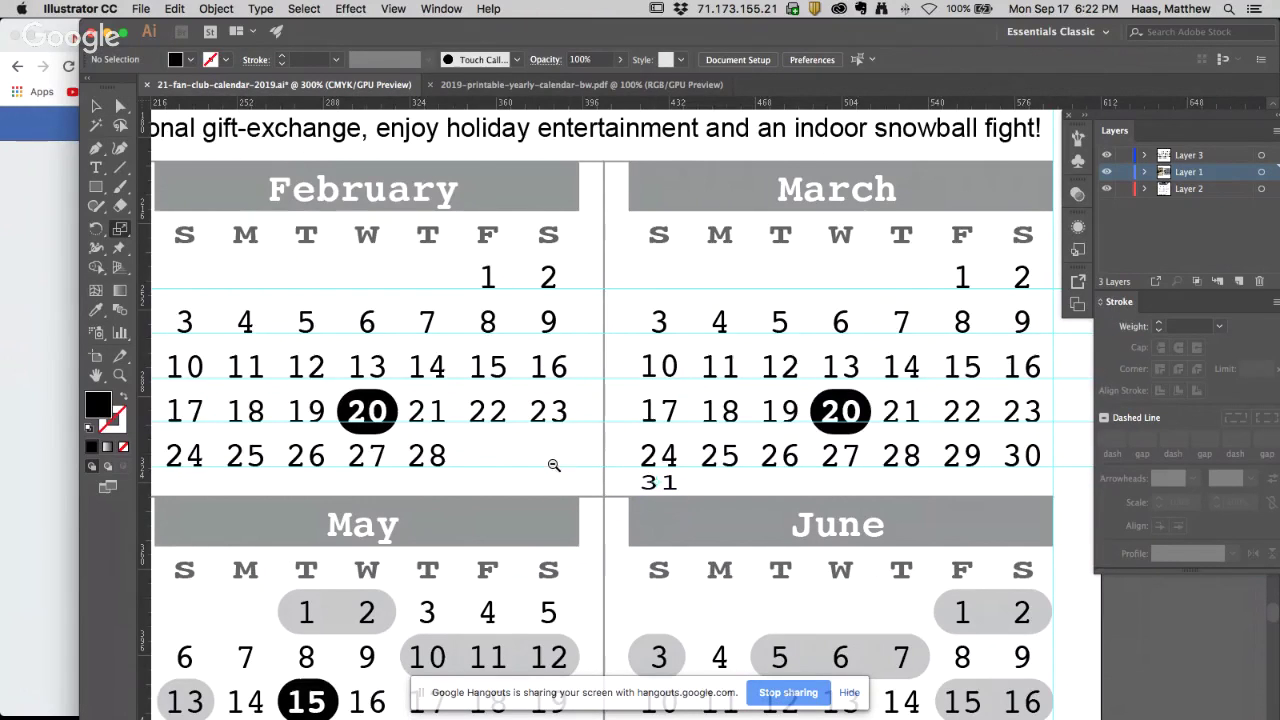
Review the reduced March 31 within the whole page next to the reference photo
{"action": "key", "text": "super+minus"}
{"action": "key", "text": "super+minus"}
{"action": "left_click_drag", "start_coordinate": [623, 340], "coordinate": [598, 318]}
{"action": "scroll", "coordinate": [592, 328], "scroll_direction": "up", "scroll_amount": 1}
{"action": "left_click", "coordinate": [738, 343], "text": "alt"}
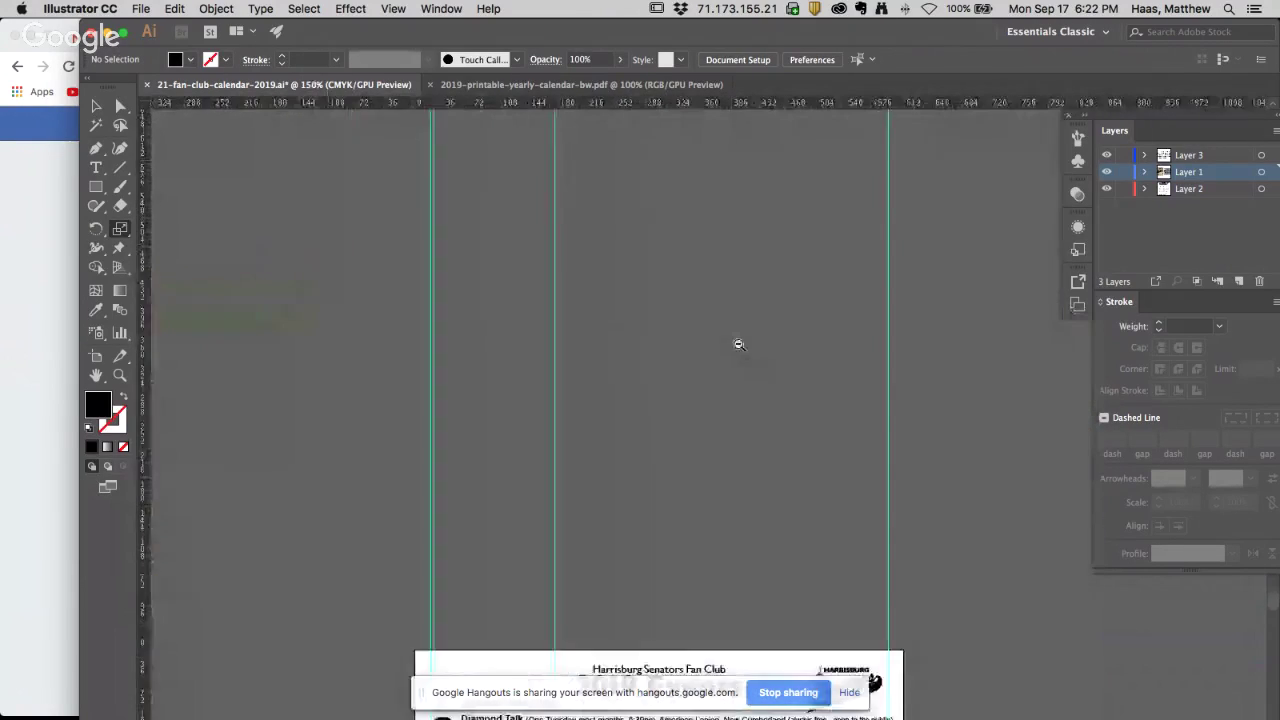
{"action": "left_click_drag", "start_coordinate": [619, 338], "coordinate": [631, 237]}
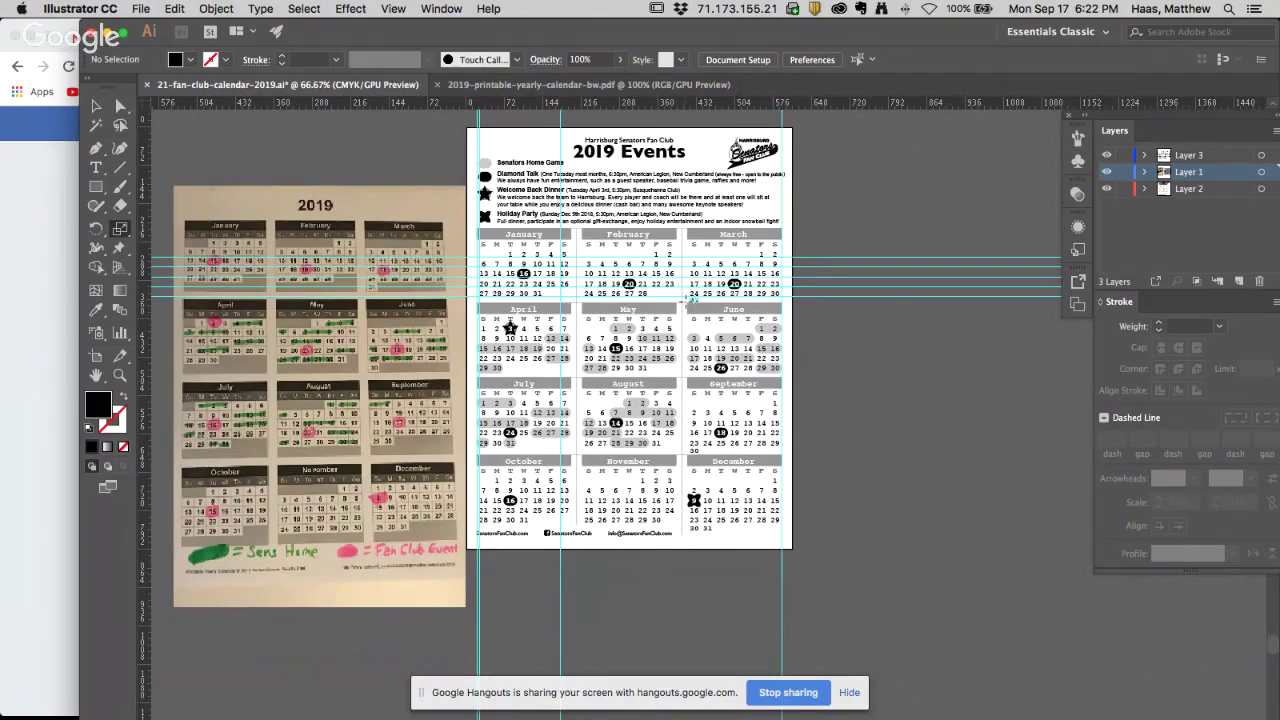
{"action": "left_click", "coordinate": [120, 105]}
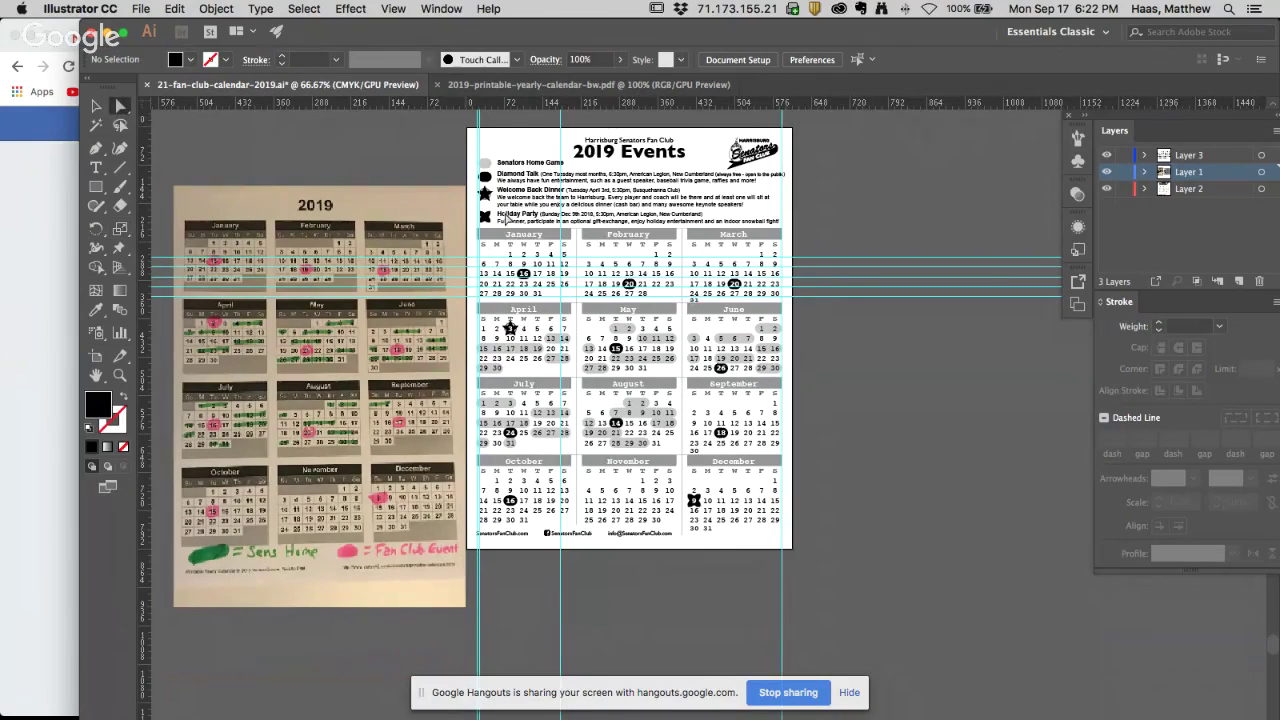
{"action": "left_click", "coordinate": [721, 309]}
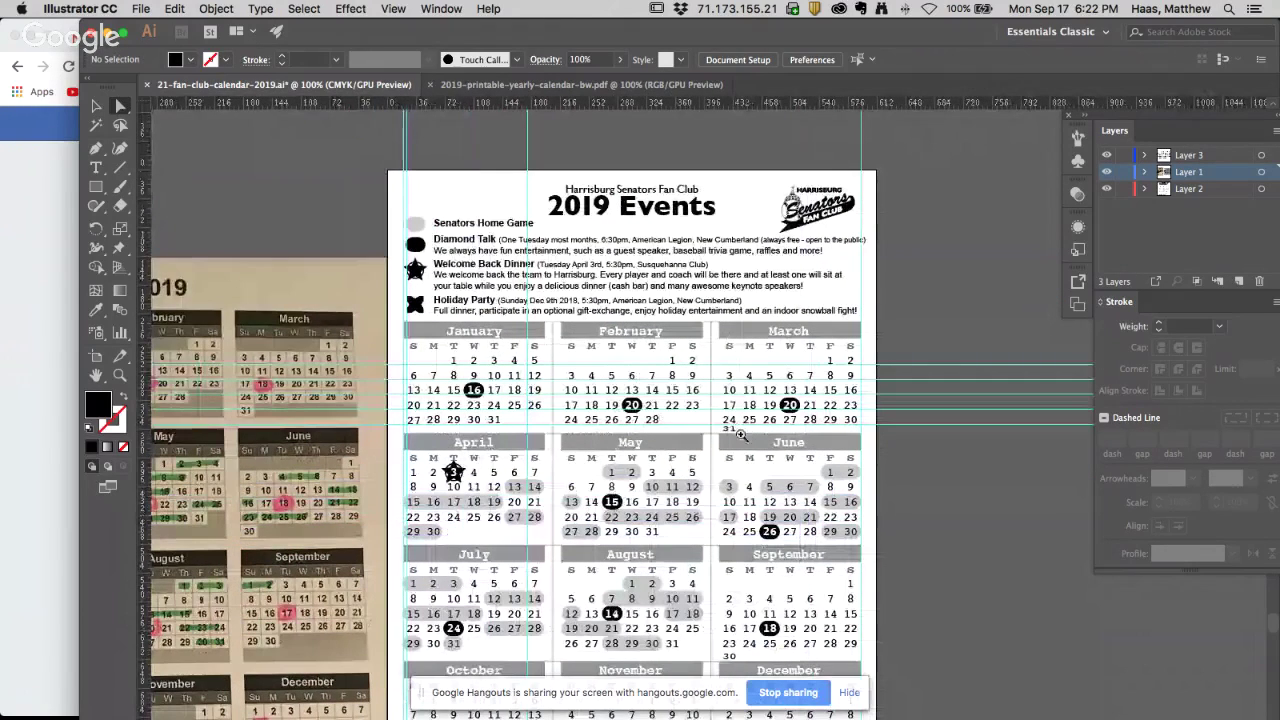
{"action": "left_click", "coordinate": [740, 435]}
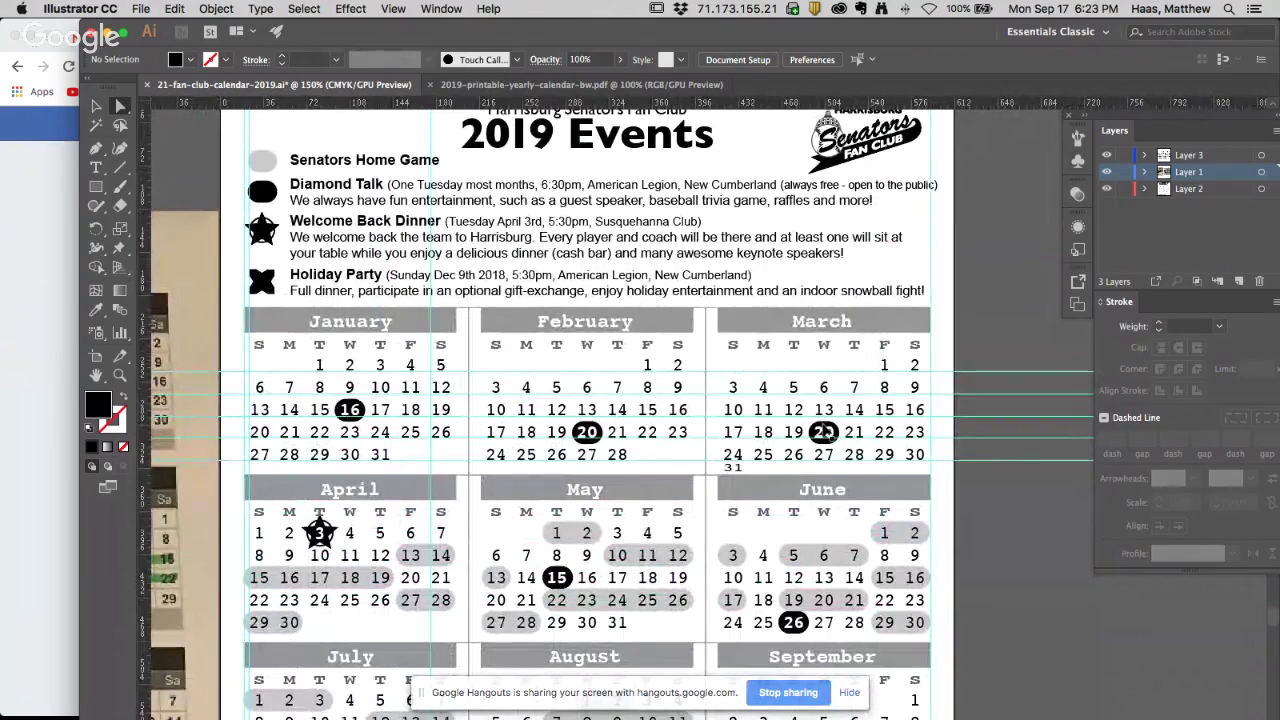
Compare the calendar's dates and event markers with the marked 2019 reference photo, from January through September
{"action": "scroll", "coordinate": [824, 432], "scroll_direction": "left", "scroll_amount": 5}
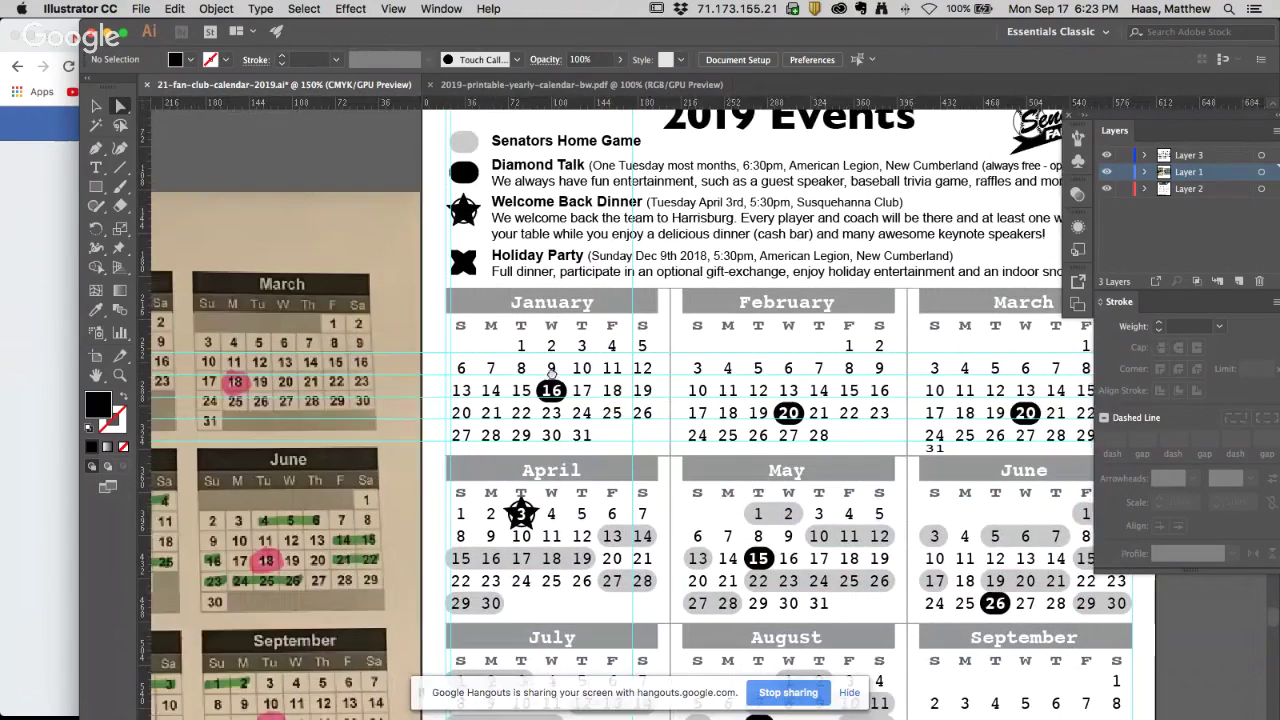
{"action": "scroll", "coordinate": [852, 384], "scroll_direction": "right", "scroll_amount": 5}
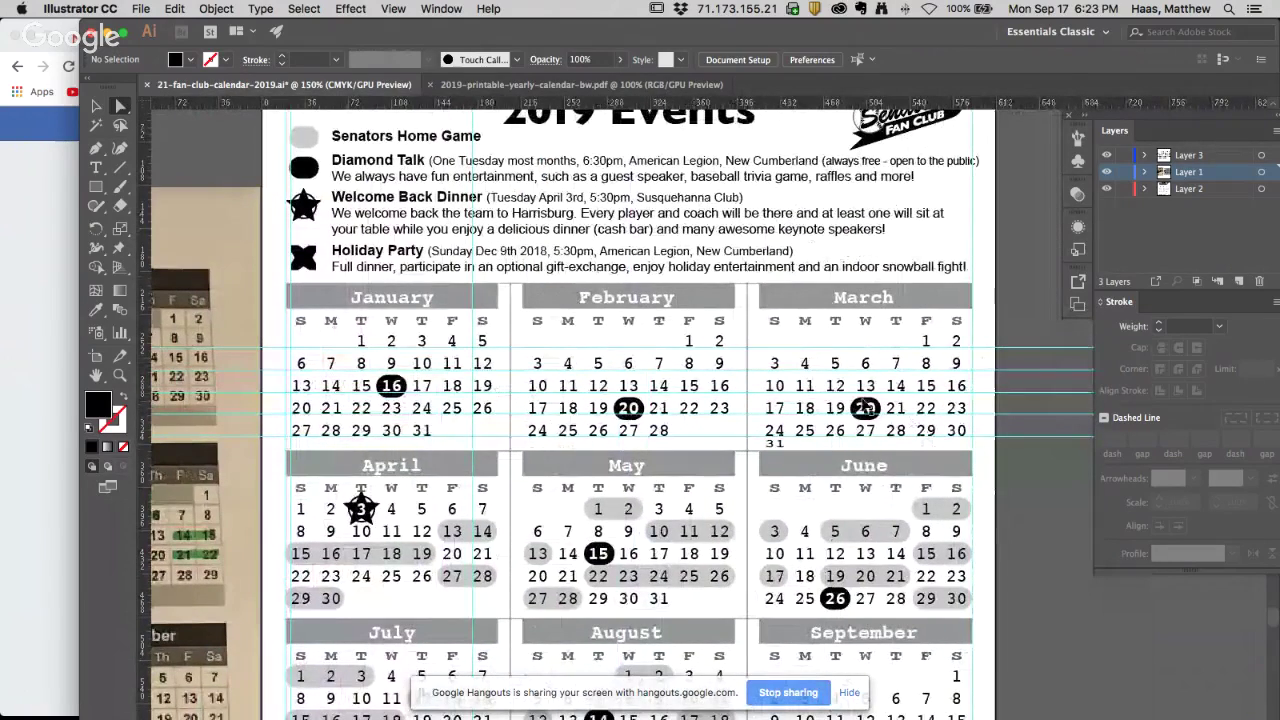
{"action": "scroll", "coordinate": [818, 353], "scroll_direction": "left", "scroll_amount": 8}
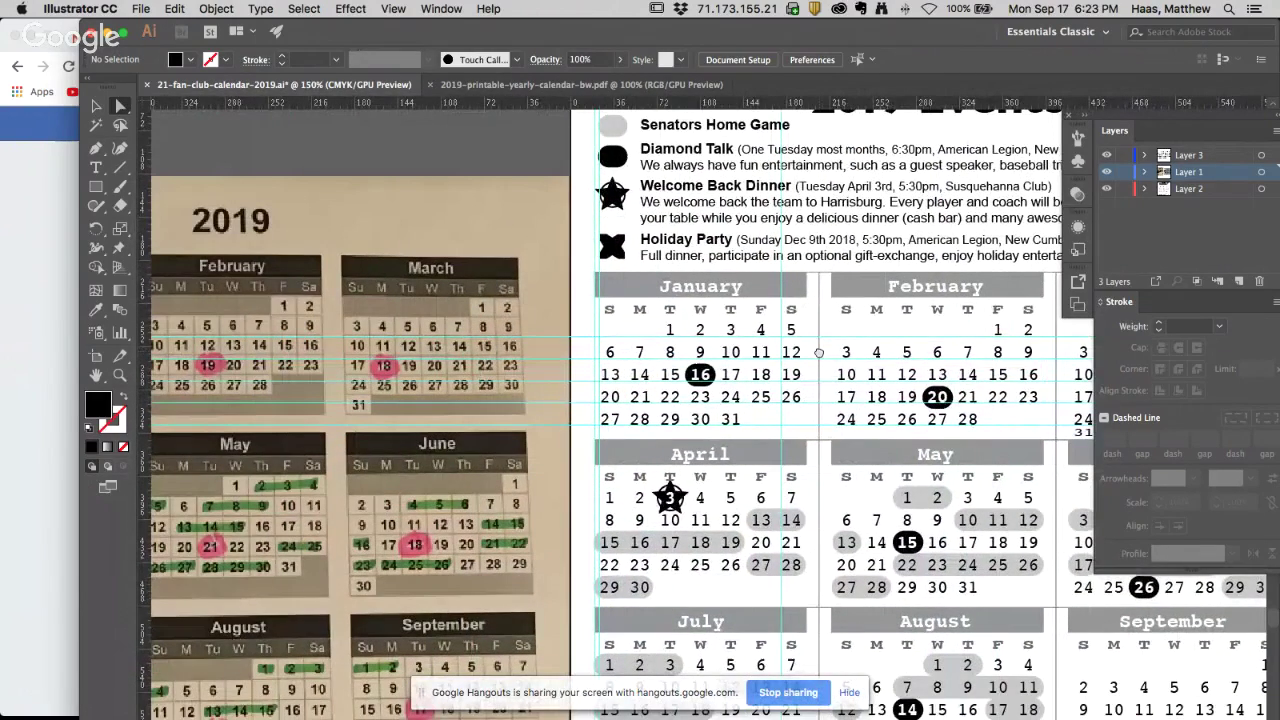
{"action": "scroll", "coordinate": [819, 353], "scroll_direction": "right", "scroll_amount": 5}
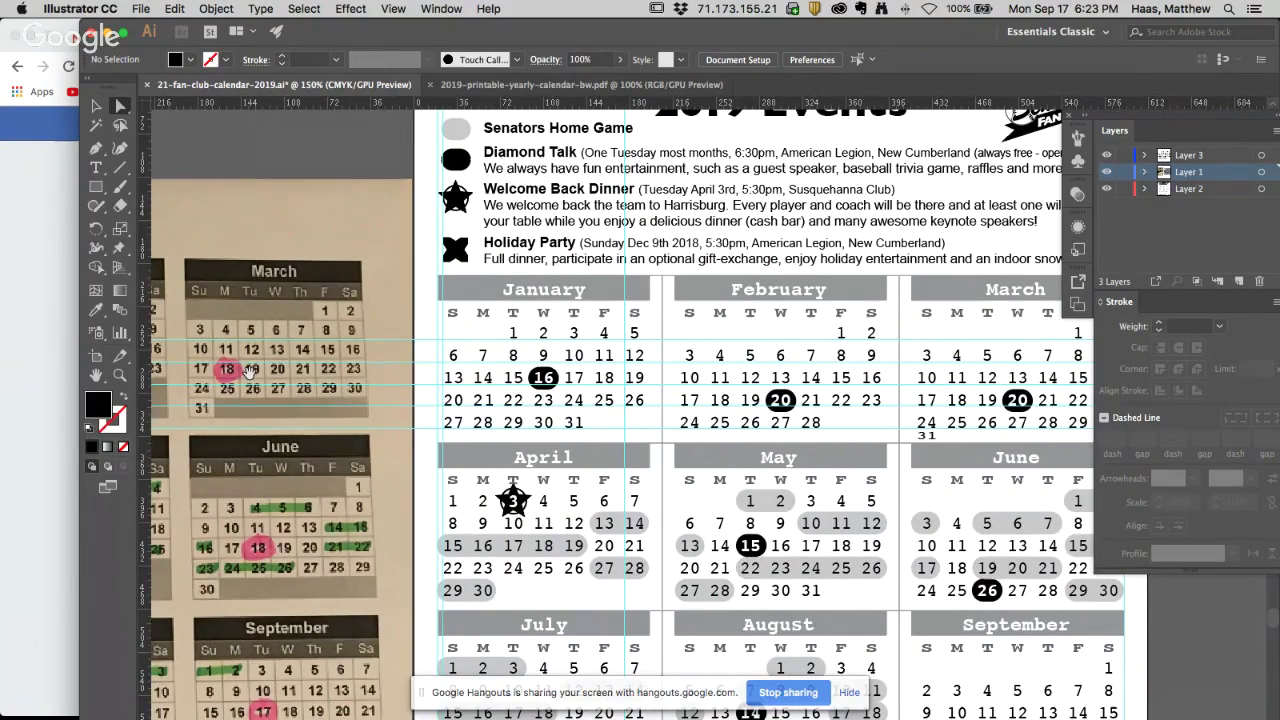
{"action": "scroll", "coordinate": [600, 450], "scroll_direction": "down", "scroll_amount": 5}
{"action": "scroll", "coordinate": [600, 450], "scroll_direction": "left", "scroll_amount": 5}
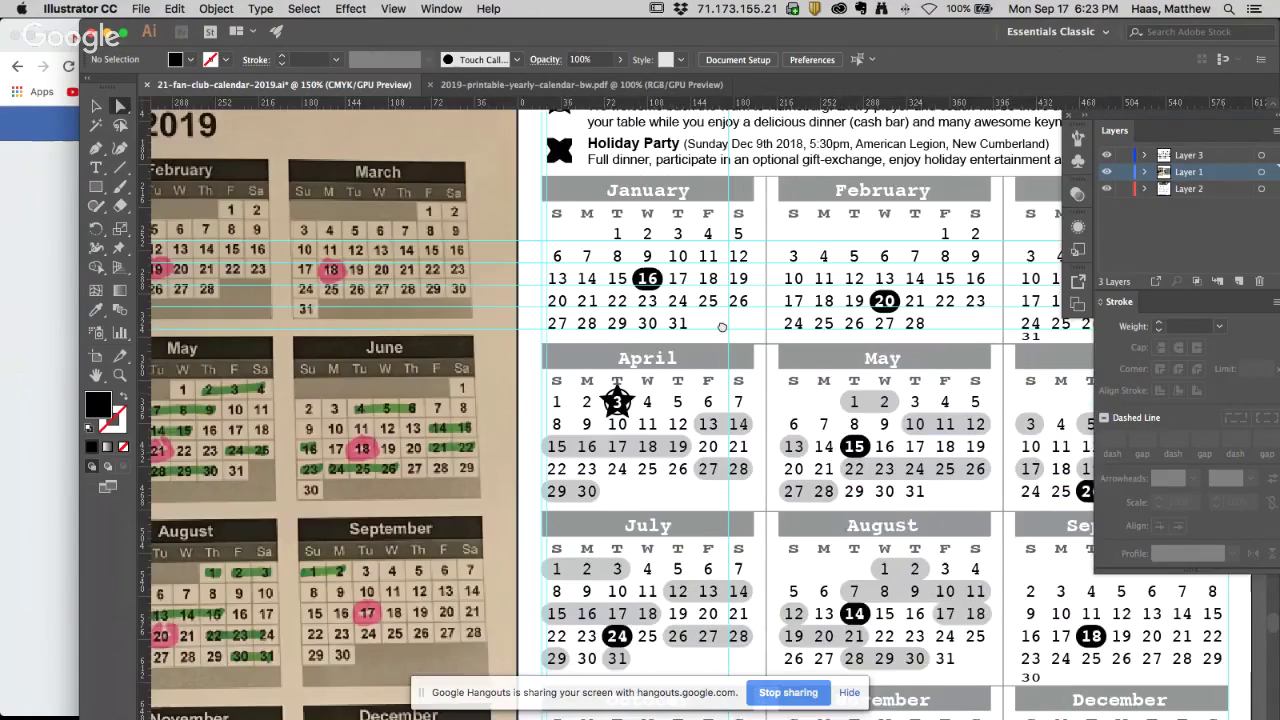
{"action": "scroll", "coordinate": [767, 294], "scroll_direction": "left", "scroll_amount": 5}
{"action": "scroll", "coordinate": [767, 294], "scroll_direction": "up", "scroll_amount": 2}
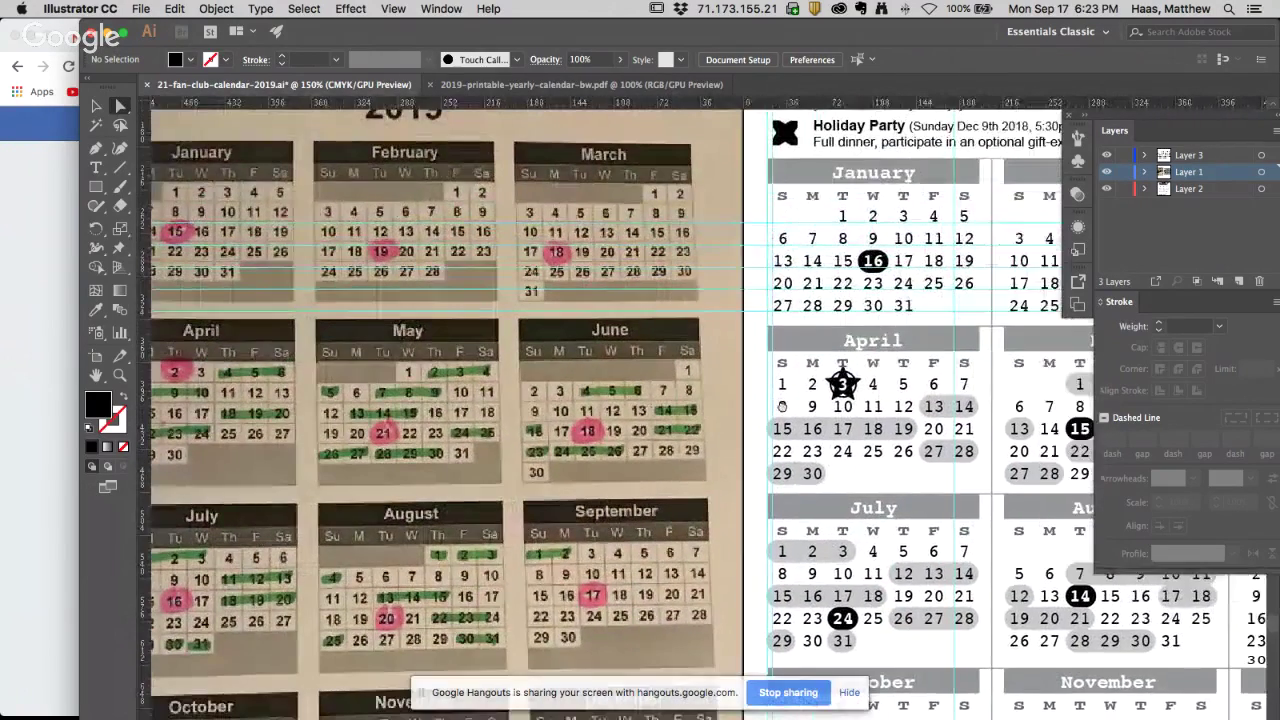
{"action": "scroll", "coordinate": [767, 404], "scroll_direction": "left", "scroll_amount": 3}
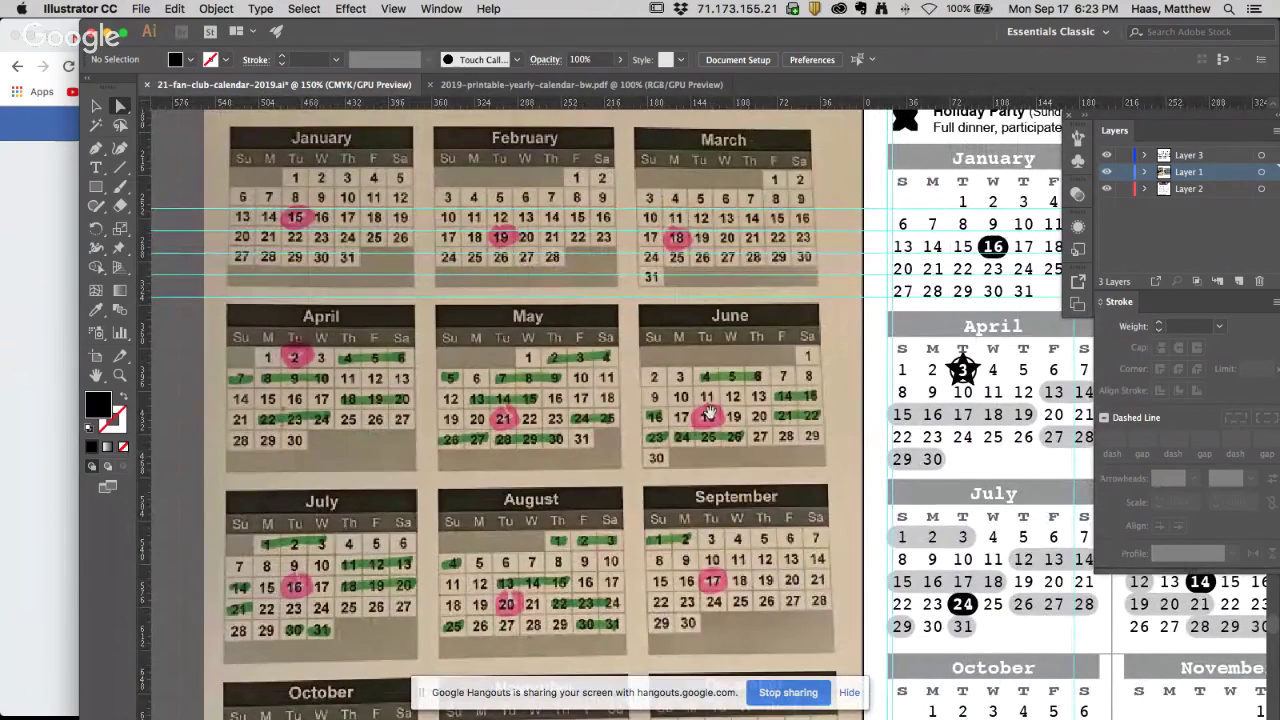
{"action": "scroll", "coordinate": [412, 410], "scroll_direction": "right", "scroll_amount": 5}
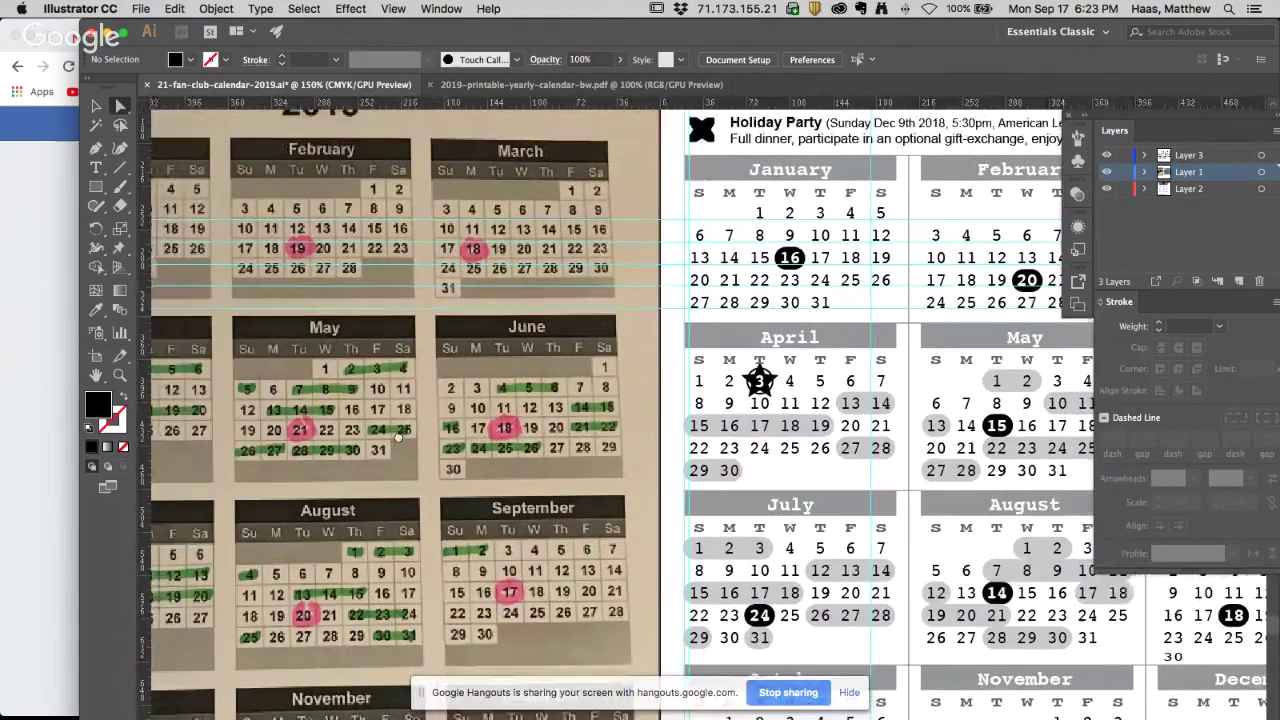
{"action": "scroll", "coordinate": [395, 440], "scroll_direction": "down", "scroll_amount": 3}
{"action": "scroll", "coordinate": [370, 400], "scroll_direction": "up", "scroll_amount": 3}
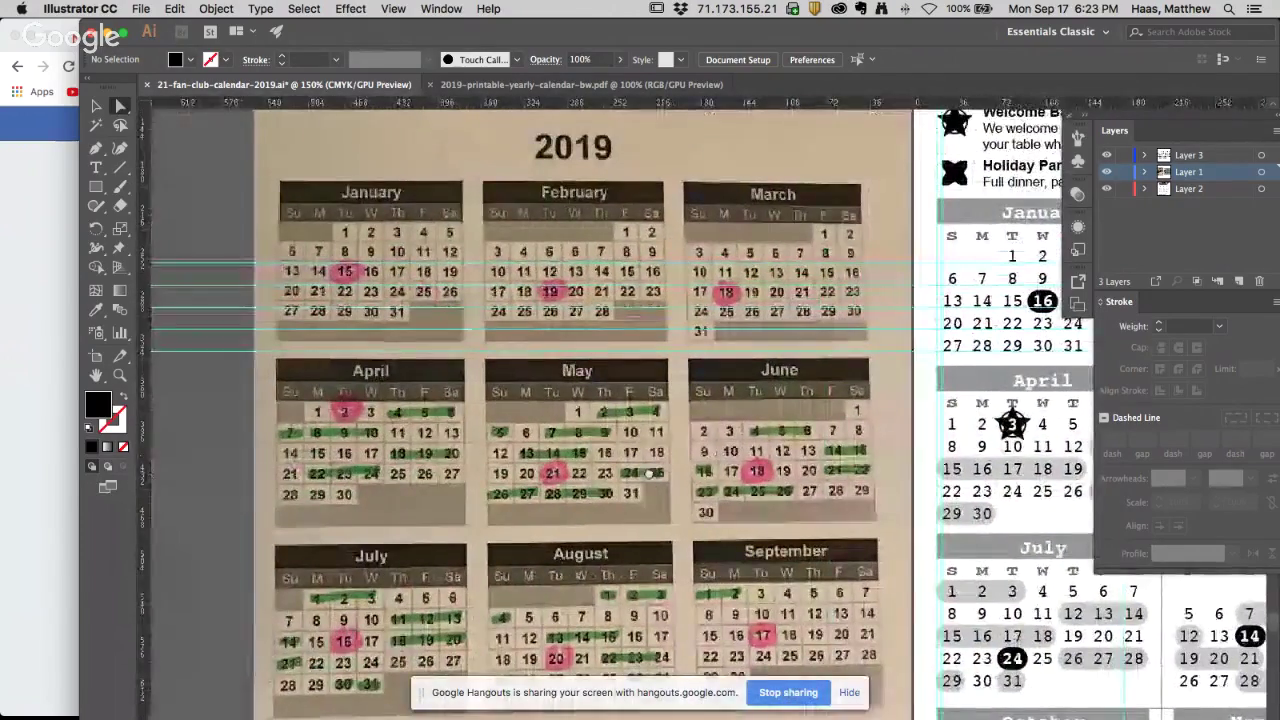
Shift all April dates, the home game highlights and the star event marker one weekday column right
{"action": "left_click_drag", "start_coordinate": [352, 365], "coordinate": [534, 415]}
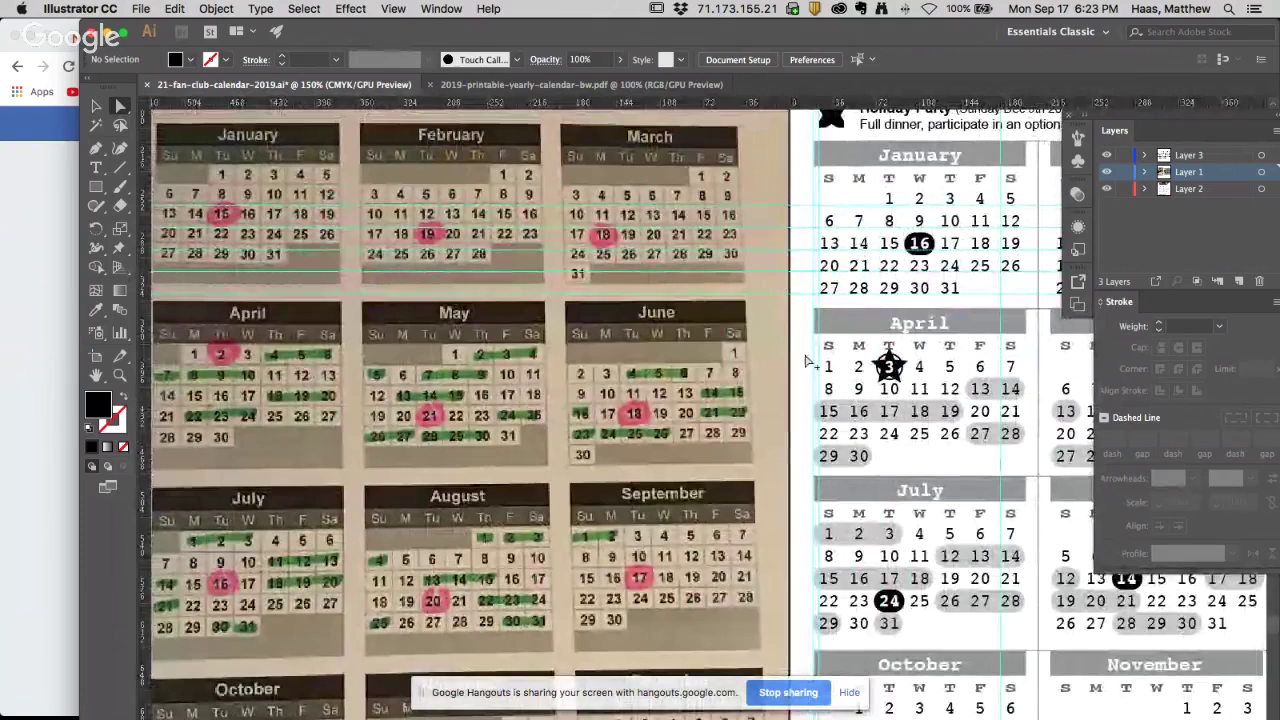
{"action": "left_click_drag", "start_coordinate": [806, 361], "coordinate": [1020, 476]}
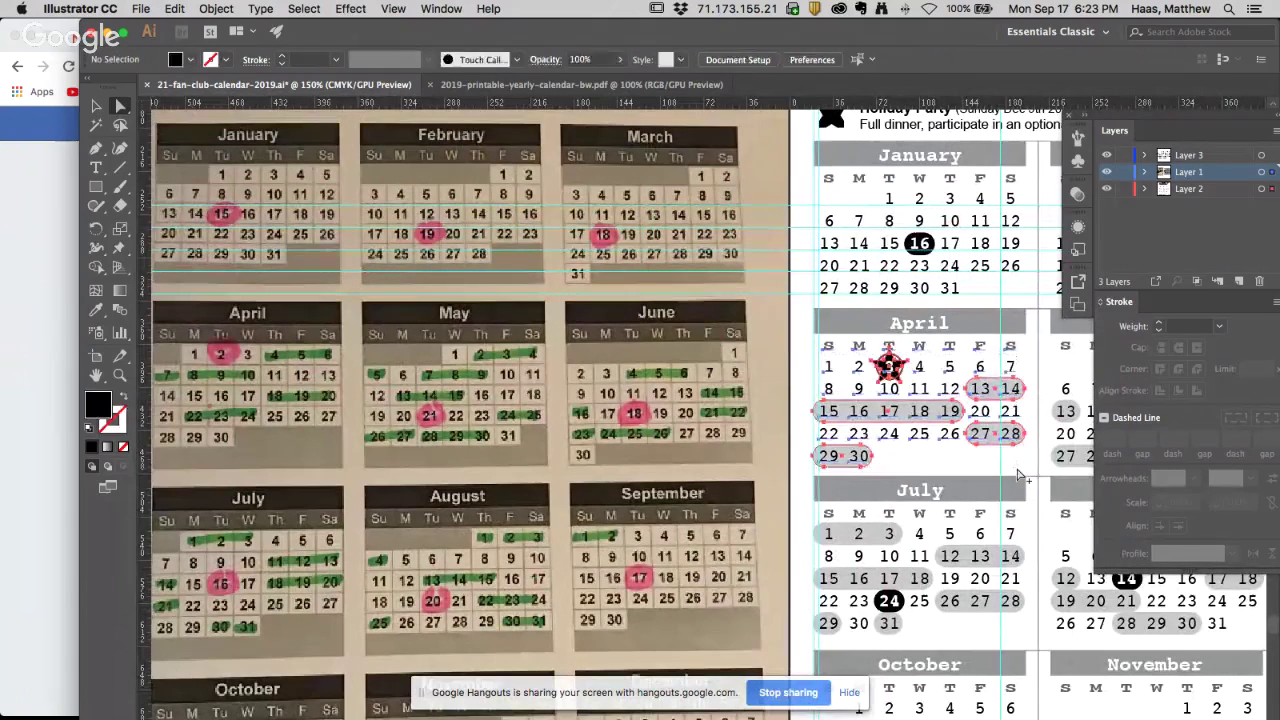
{"action": "left_click_drag", "start_coordinate": [800, 343], "coordinate": [1014, 352]}
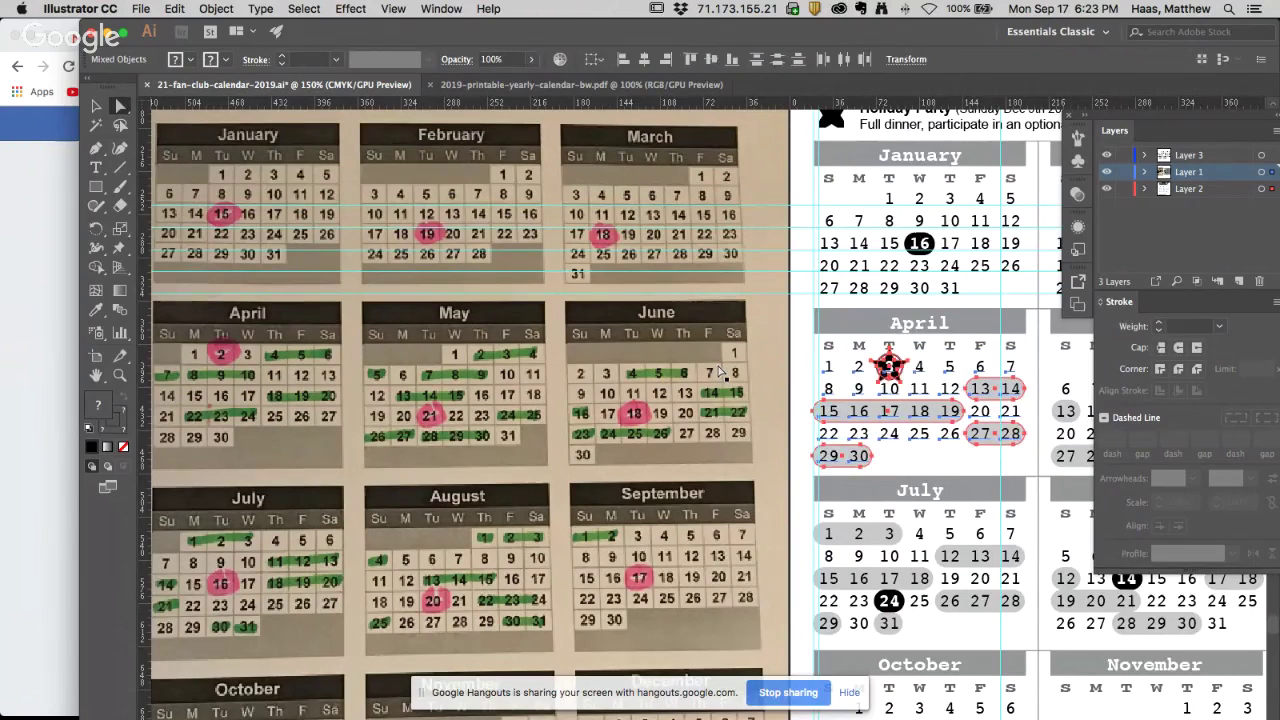
{"action": "key", "text": "shift+Right"}
{"action": "key", "text": "shift+Right"}
{"action": "left_click", "coordinate": [1045, 376]}
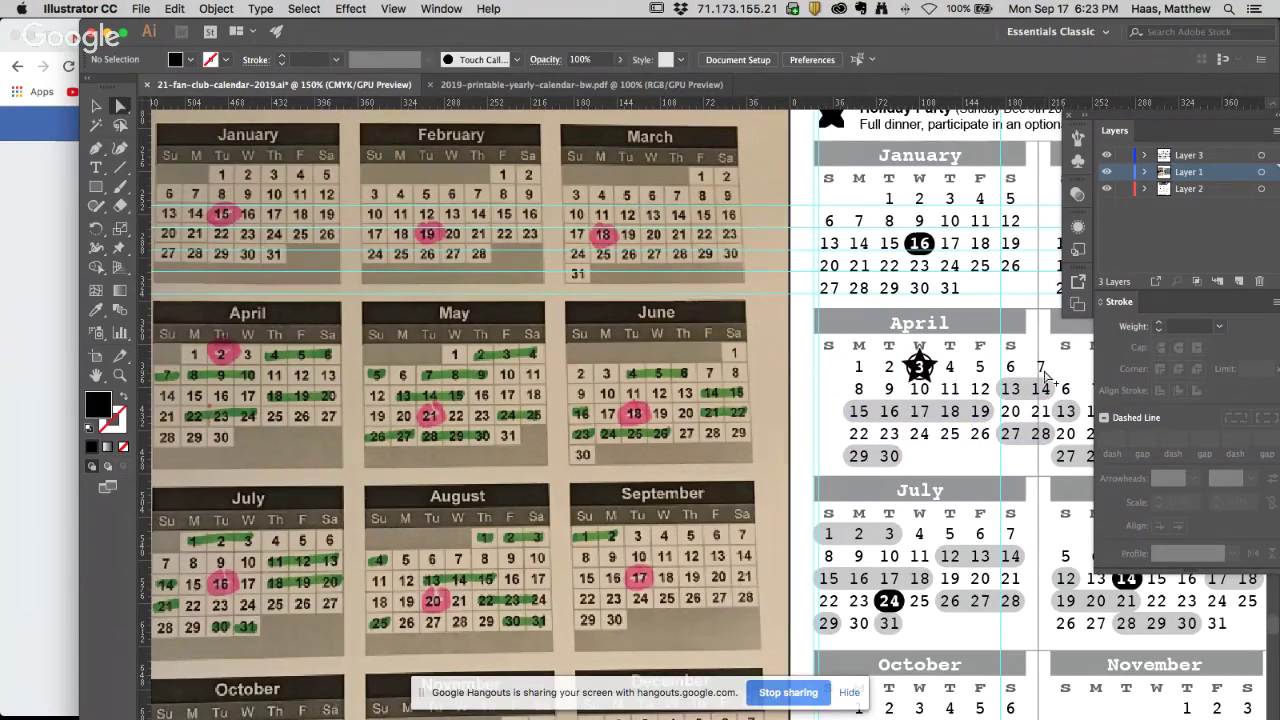
Move April's overflowing 7, 14, 21 and 28 onto the Monday column, one row lower on the baselines of 8, 15, 22 and 29
{"action": "left_click", "coordinate": [1043, 373]}
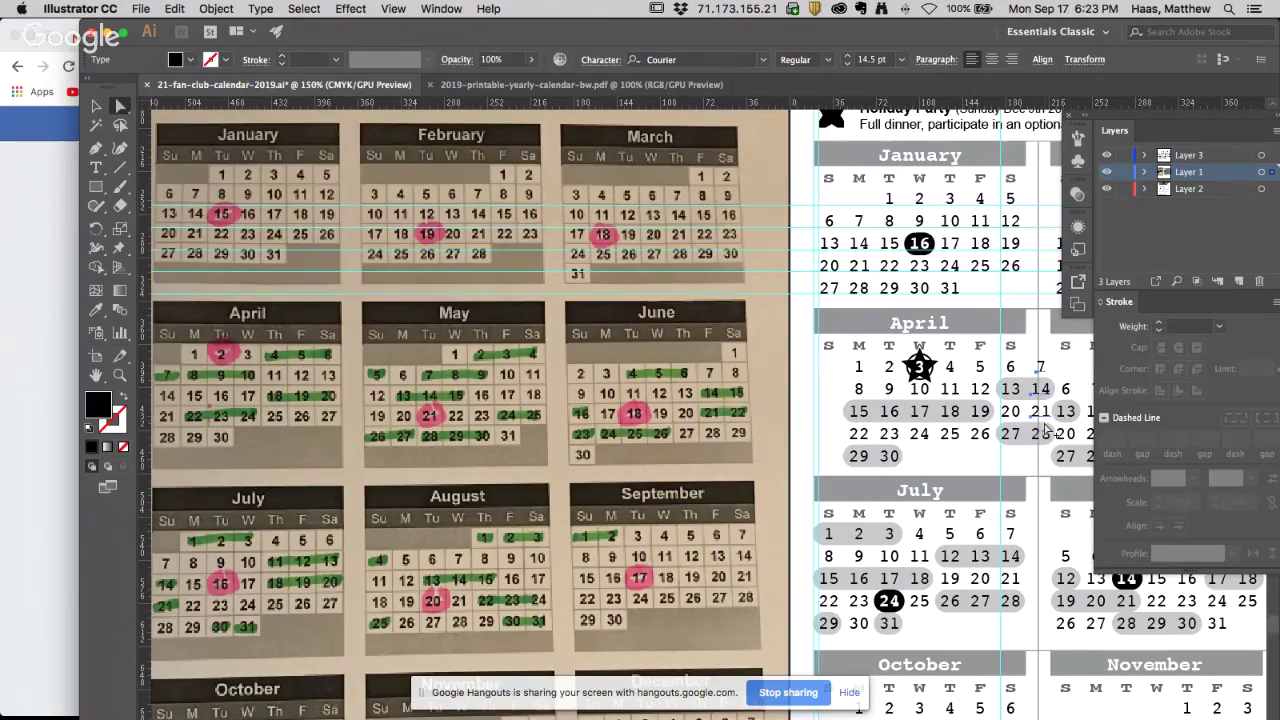
{"action": "left_click_drag", "start_coordinate": [1035, 445], "coordinate": [842, 440]}
{"action": "scroll", "coordinate": [842, 440], "scroll_direction": "up", "scroll_amount": 5}
{"action": "left_click_drag", "start_coordinate": [900, 512], "coordinate": [857, 507]}
{"action": "key", "text": "super+z"}
{"action": "scroll", "coordinate": [545, 472], "scroll_direction": "right", "scroll_amount": 8}
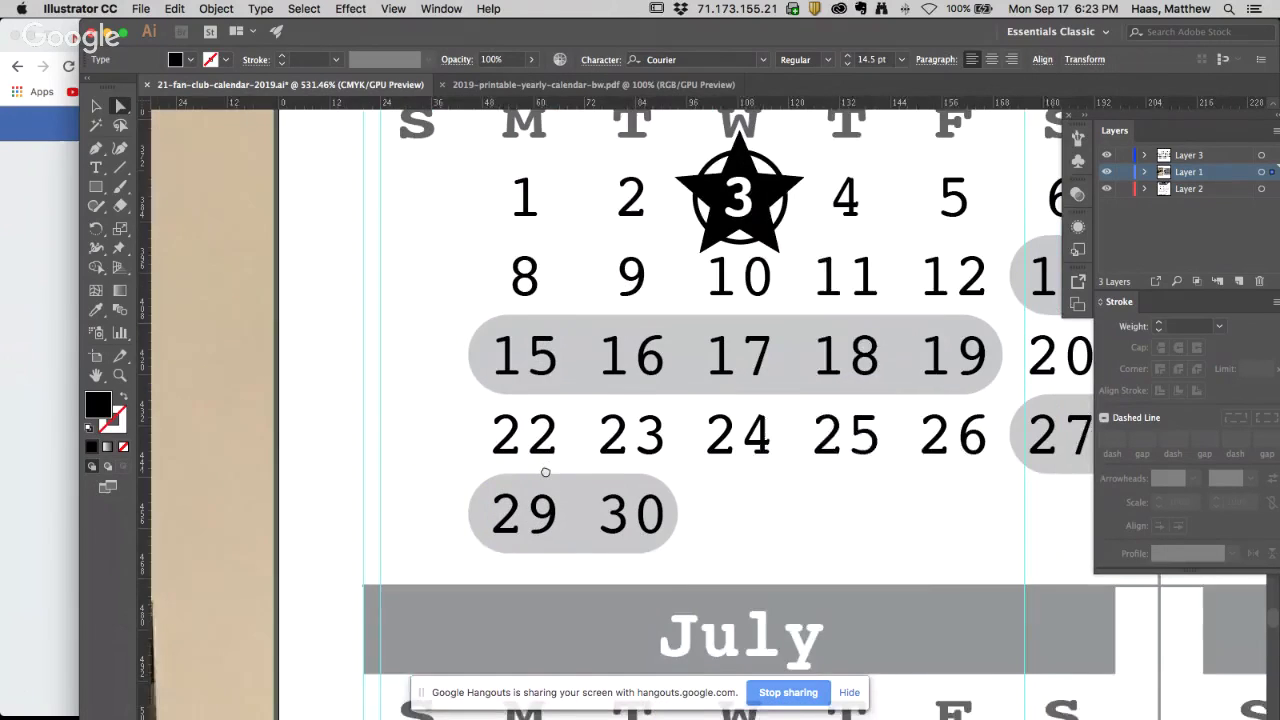
{"action": "scroll", "coordinate": [545, 472], "scroll_direction": "right", "scroll_amount": 3}
{"action": "left_click_drag", "start_coordinate": [1046, 460], "coordinate": [412, 550]}
{"action": "left_click_drag", "start_coordinate": [371, 500], "coordinate": [632, 653]}
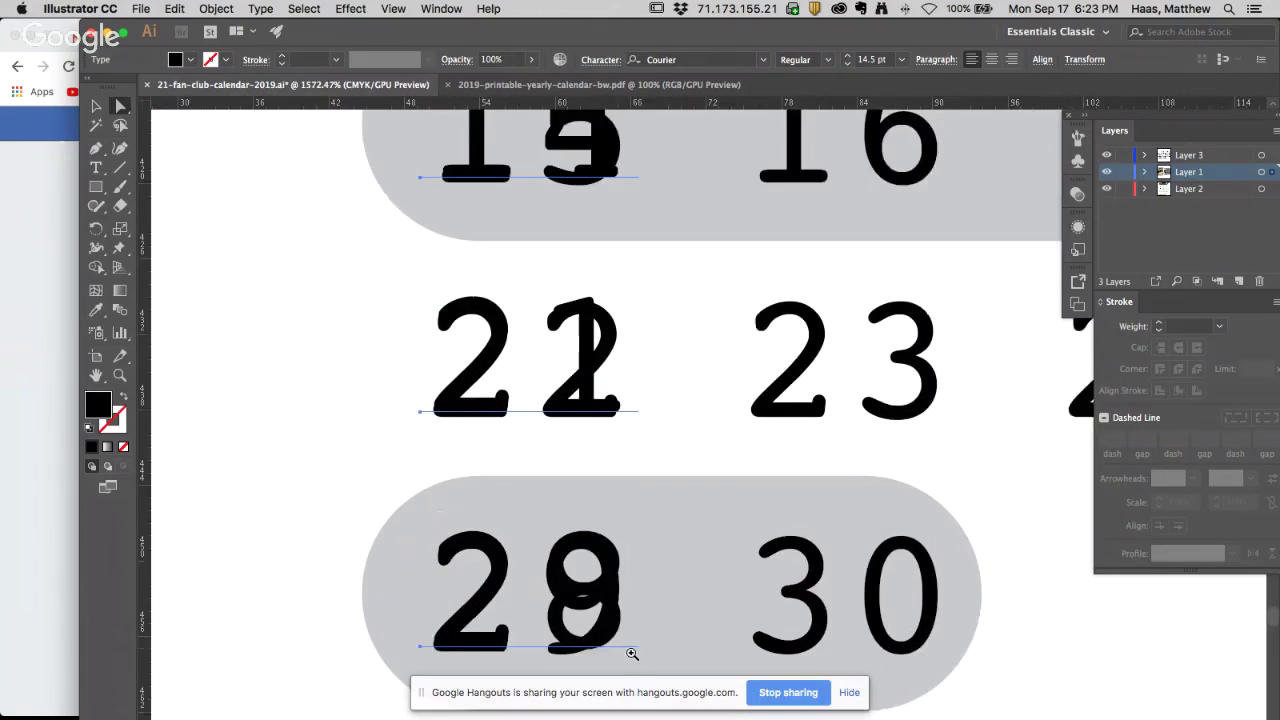
{"action": "left_click_drag", "start_coordinate": [543, 565], "coordinate": [508, 577]}
{"action": "key", "text": "super+z"}
{"action": "key", "text": "super+z"}
{"action": "key", "text": "super+z"}
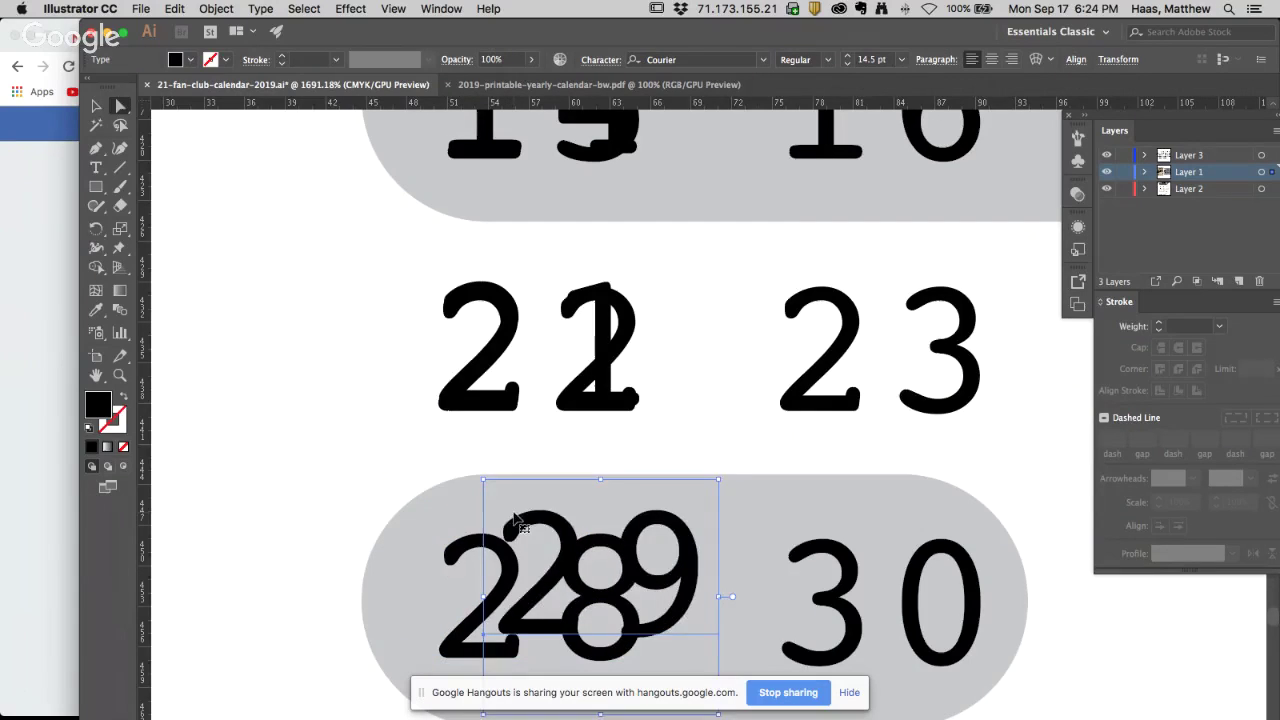
{"action": "key", "text": "super+shift+z"}
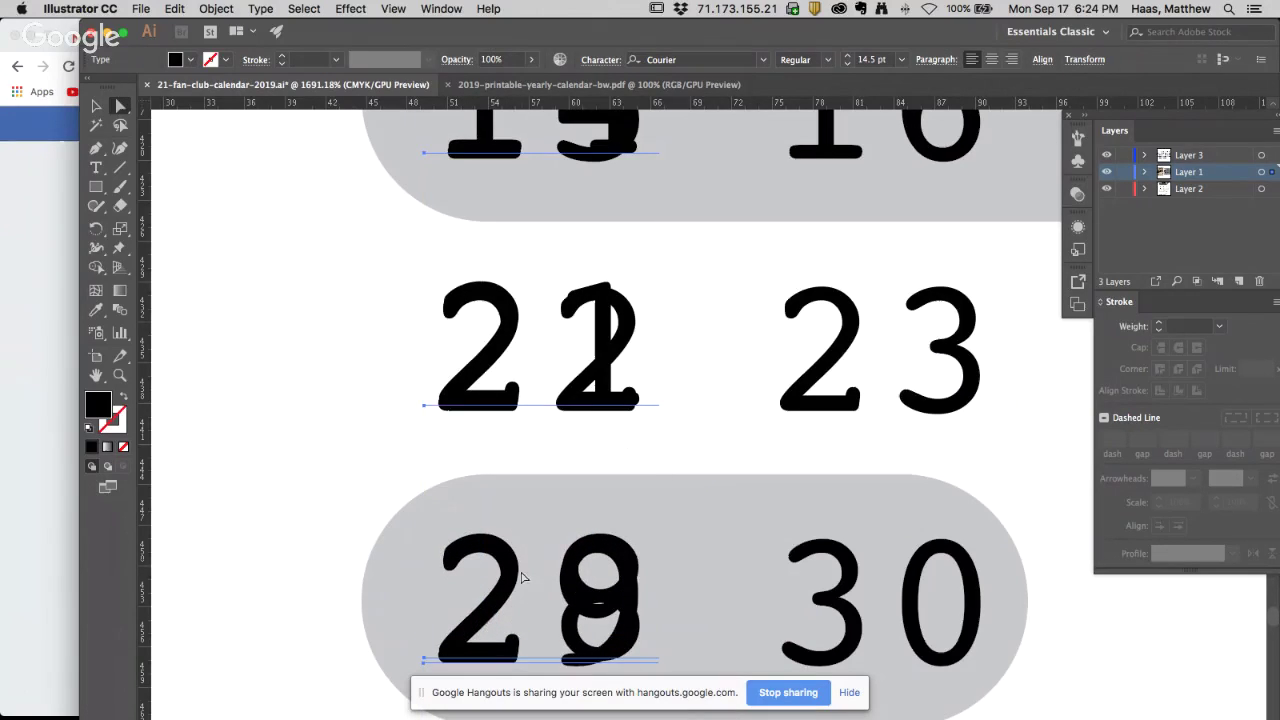
Shift April's 7, 14, 21 and 28 left into the Sunday column, keeping the 29 in its Monday highlight
{"action": "left_click_drag", "start_coordinate": [482, 614], "coordinate": [482, 612]}
{"action": "left_click", "coordinate": [580, 513], "text": "alt+super"}
{"action": "left_click", "coordinate": [580, 513], "text": "alt+super"}
{"action": "left_click", "coordinate": [581, 513], "text": "alt+super"}
{"action": "left_click_drag", "start_coordinate": [729, 523], "coordinate": [589, 343]}
{"action": "key", "text": "super+z"}
{"action": "left_click", "coordinate": [420, 477]}
{"action": "left_click", "coordinate": [518, 568]}
{"action": "key", "text": "shift+Left"}
{"action": "key", "text": "shift+Left"}
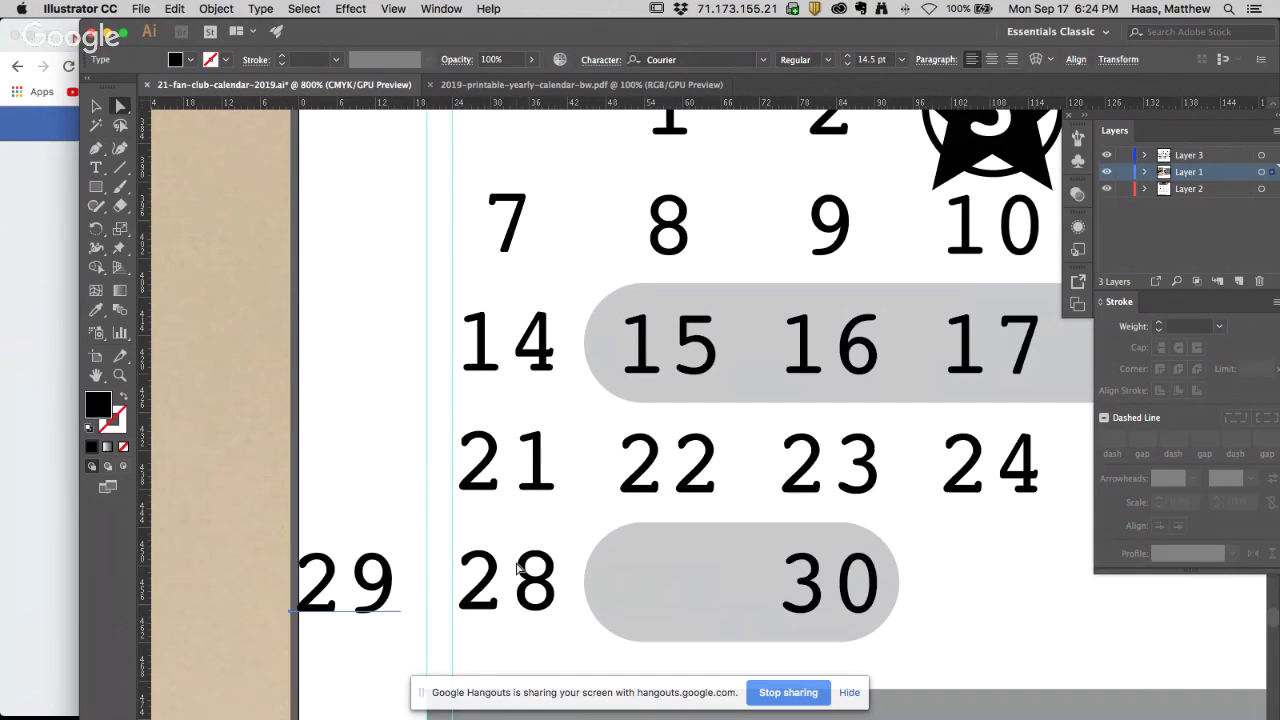
{"action": "key", "text": "shift+Right"}
{"action": "key", "text": "shift+Right"}
{"action": "left_click", "coordinate": [410, 584]}
Shift April's two overhanging weekend home game highlights one column left so they cover 12–13 and 26–27
{"action": "left_click", "coordinate": [700, 483], "text": "alt+super"}
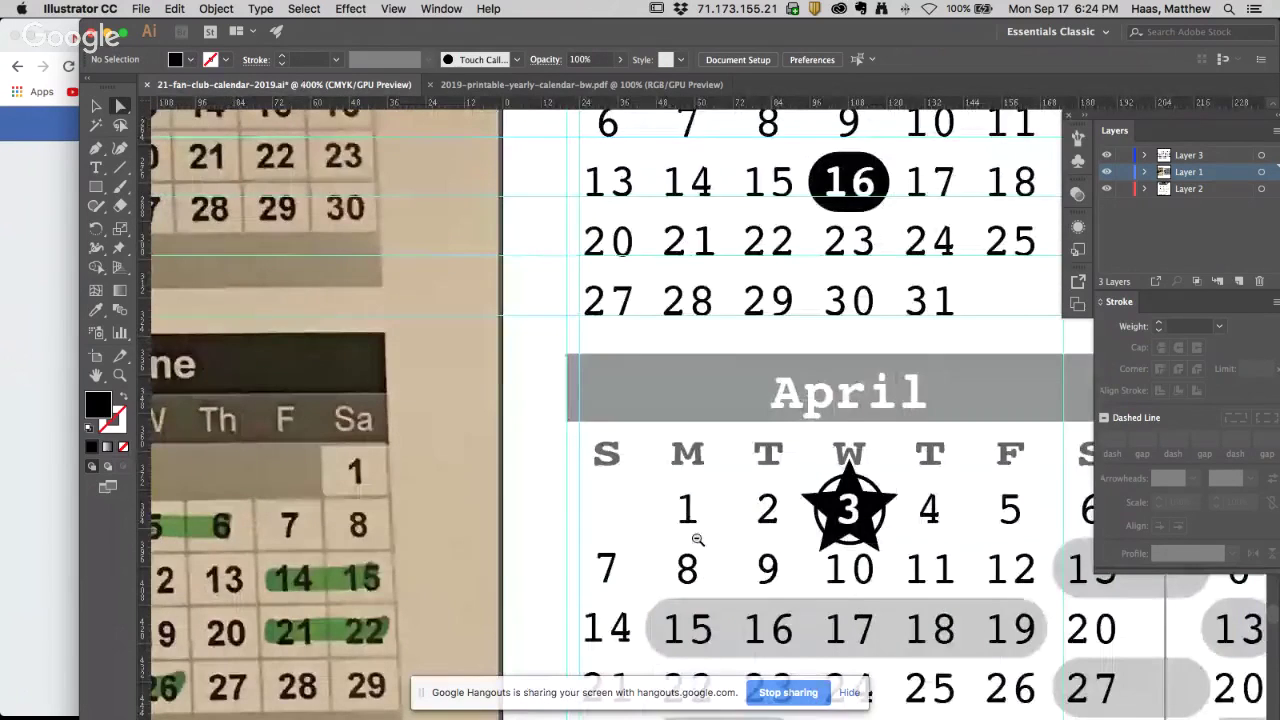
{"action": "left_click", "coordinate": [693, 521], "text": "alt+super"}
{"action": "left_click", "coordinate": [693, 521], "text": "alt+super"}
{"action": "left_click_drag", "start_coordinate": [634, 517], "coordinate": [697, 258]}
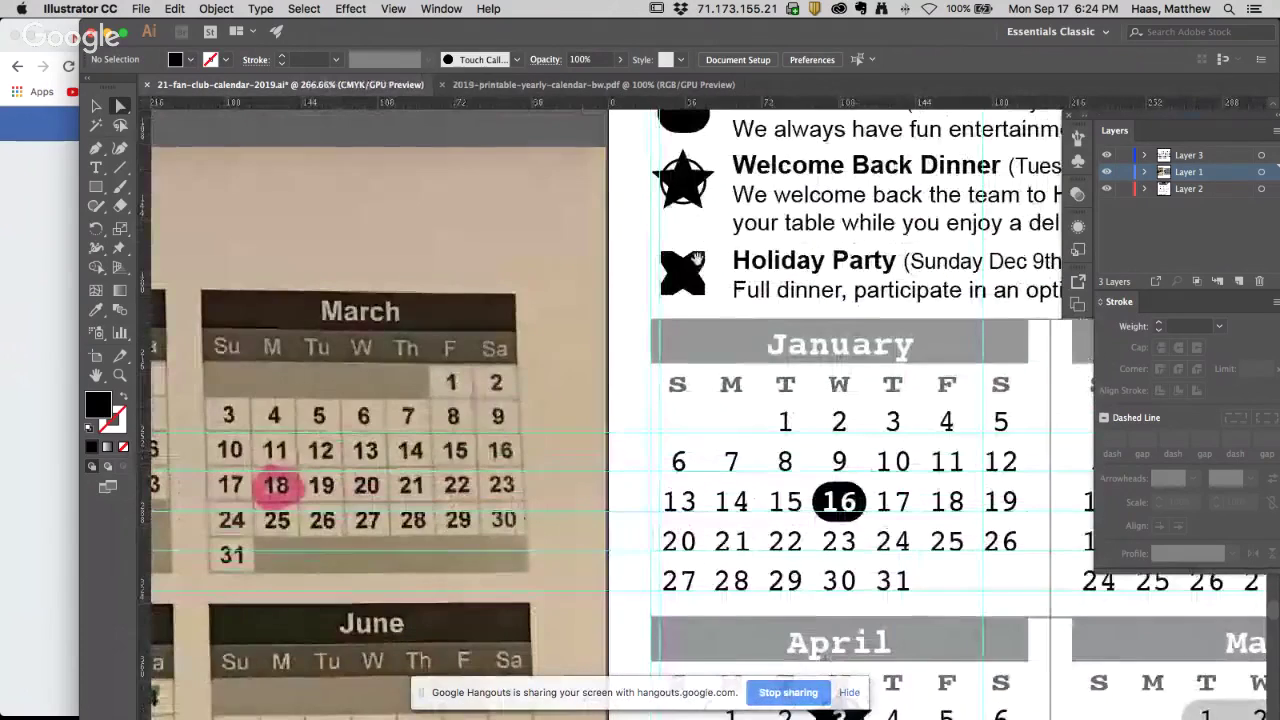
{"action": "left_click", "coordinate": [690, 450], "text": "alt+super"}
{"action": "left_click", "coordinate": [693, 449], "text": "alt+super"}
{"action": "left_click", "coordinate": [693, 449], "text": "alt+super"}
{"action": "left_click_drag", "start_coordinate": [726, 595], "coordinate": [726, 279]}
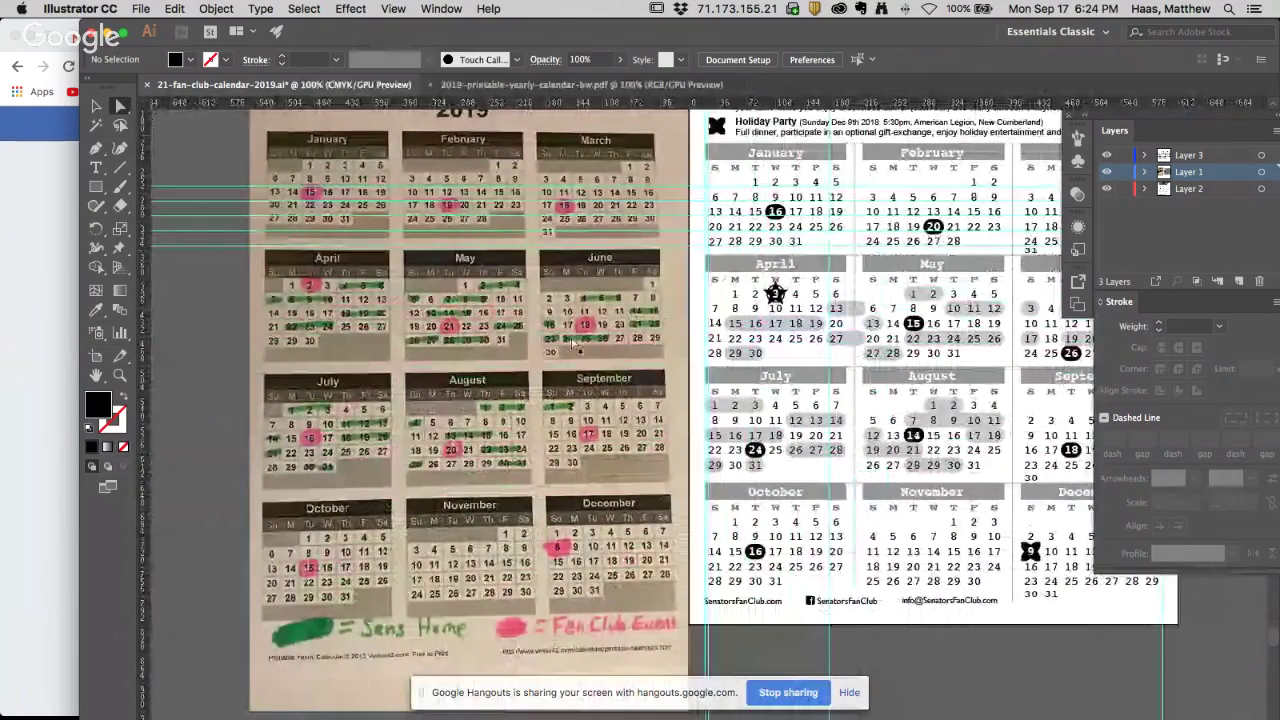
{"action": "left_click_drag", "start_coordinate": [885, 291], "coordinate": [643, 285]}
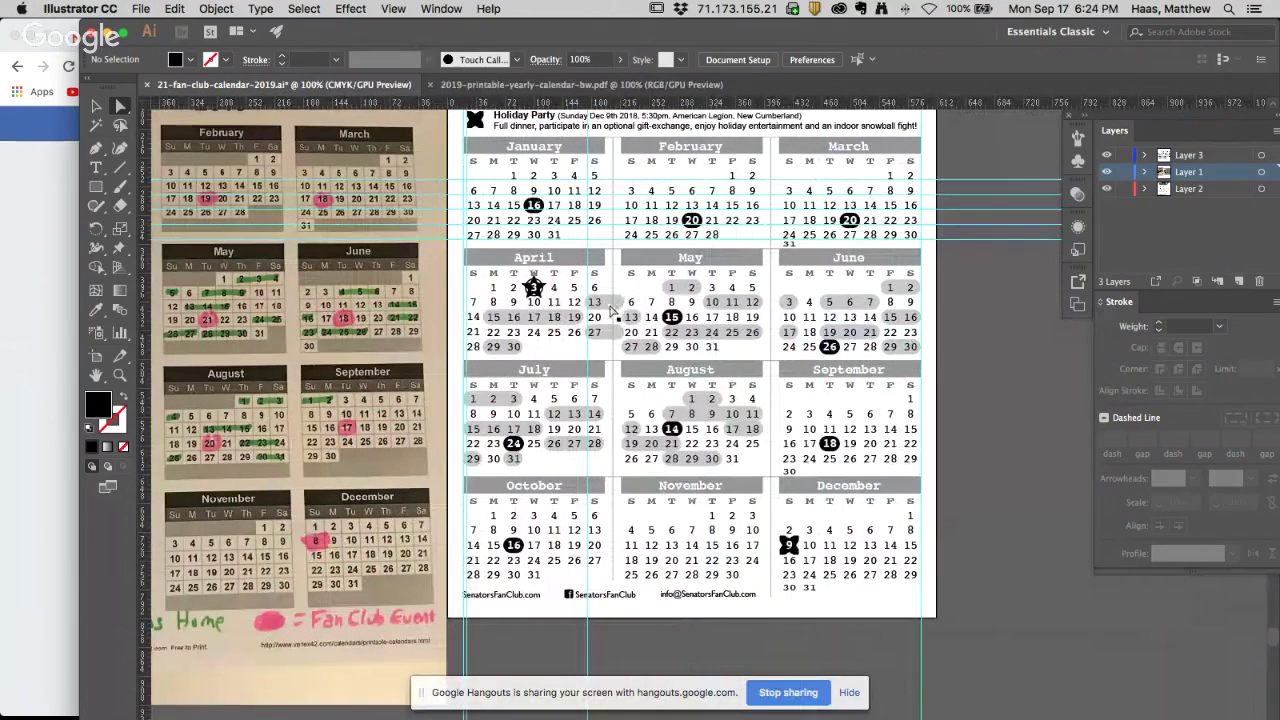
{"action": "left_click", "coordinate": [612, 308]}
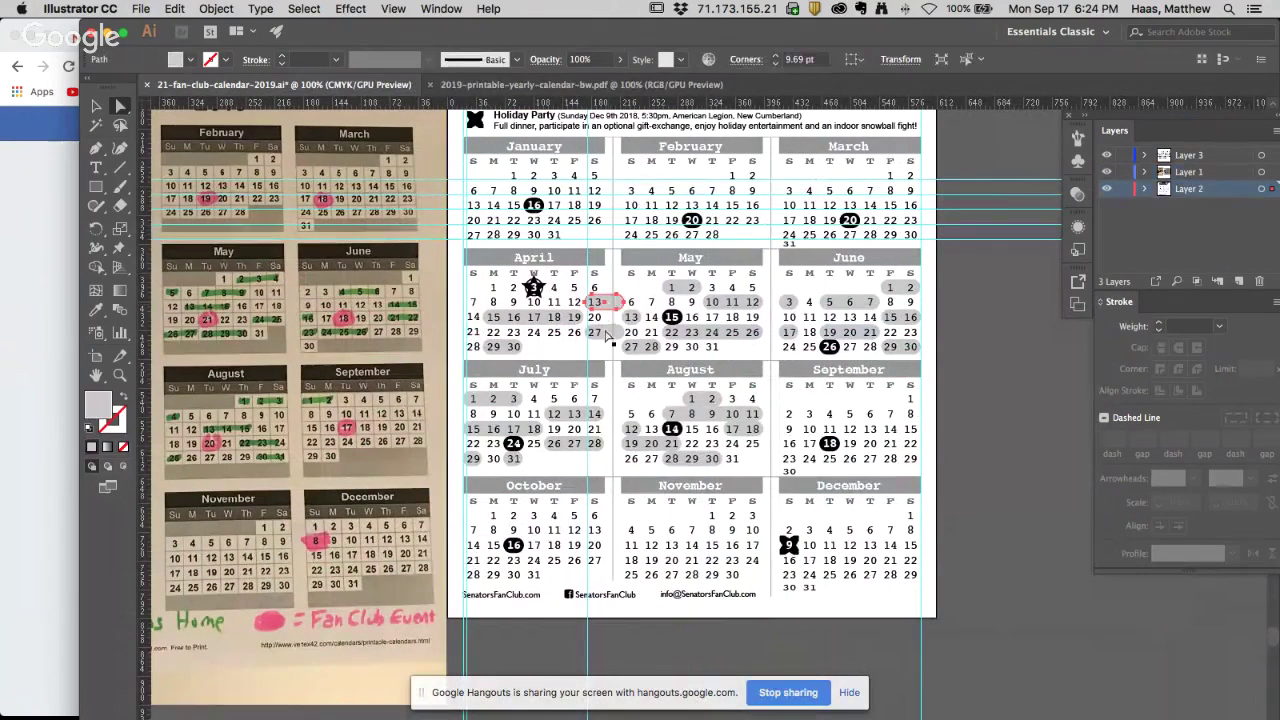
{"action": "left_click", "coordinate": [605, 336], "text": "shift"}
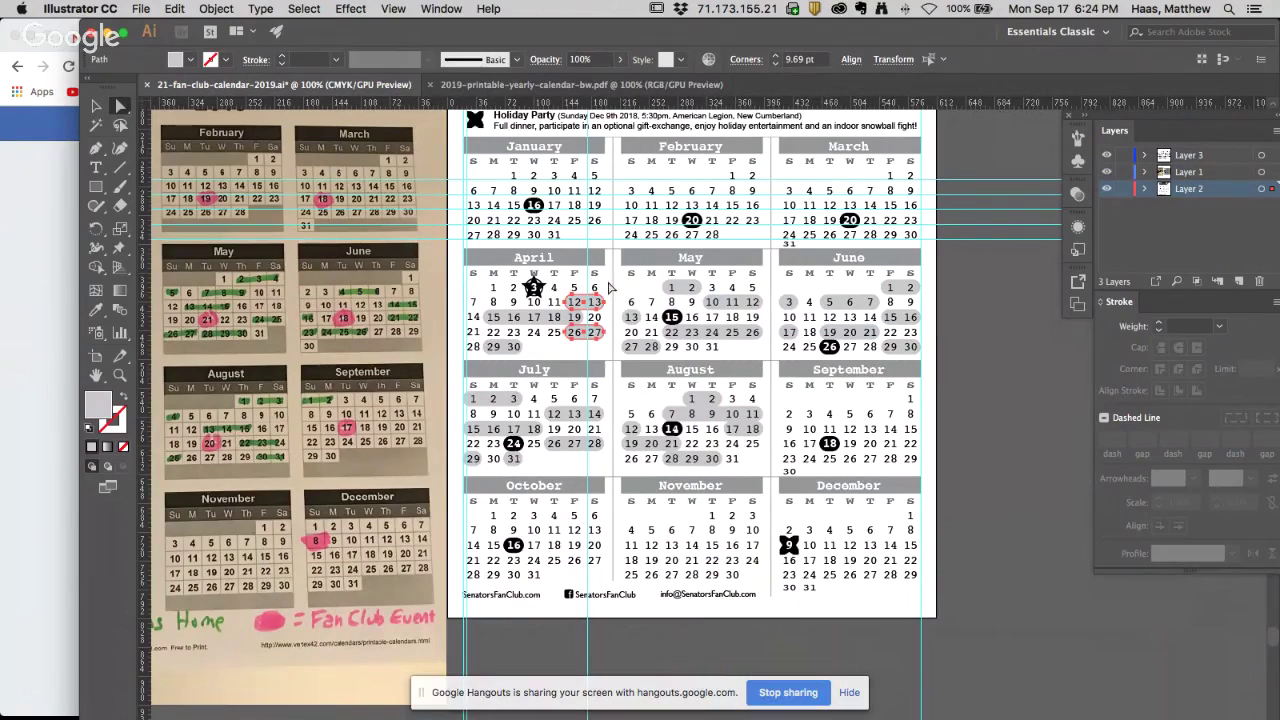
{"action": "left_click", "coordinate": [620, 288]}
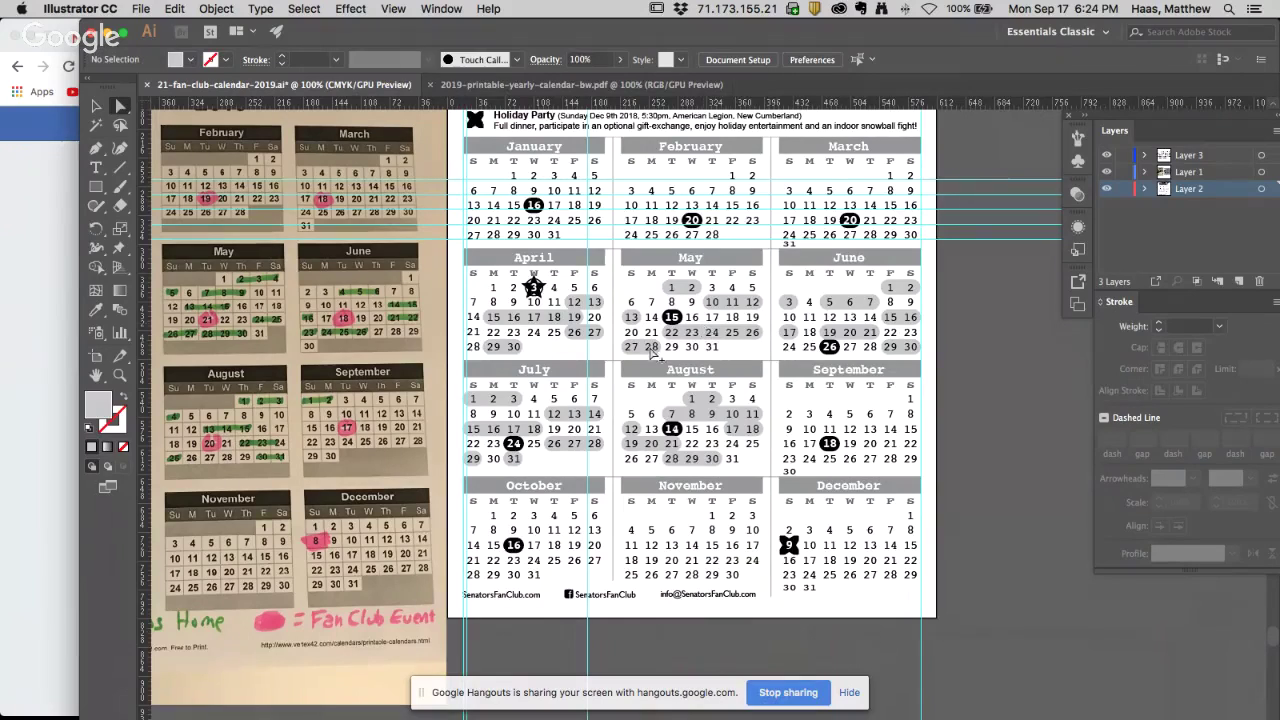
Shift the dates, home game highlights and event markers of May through December one weekday column right
{"action": "left_click_drag", "start_coordinate": [935, 355], "coordinate": [630, 297]}
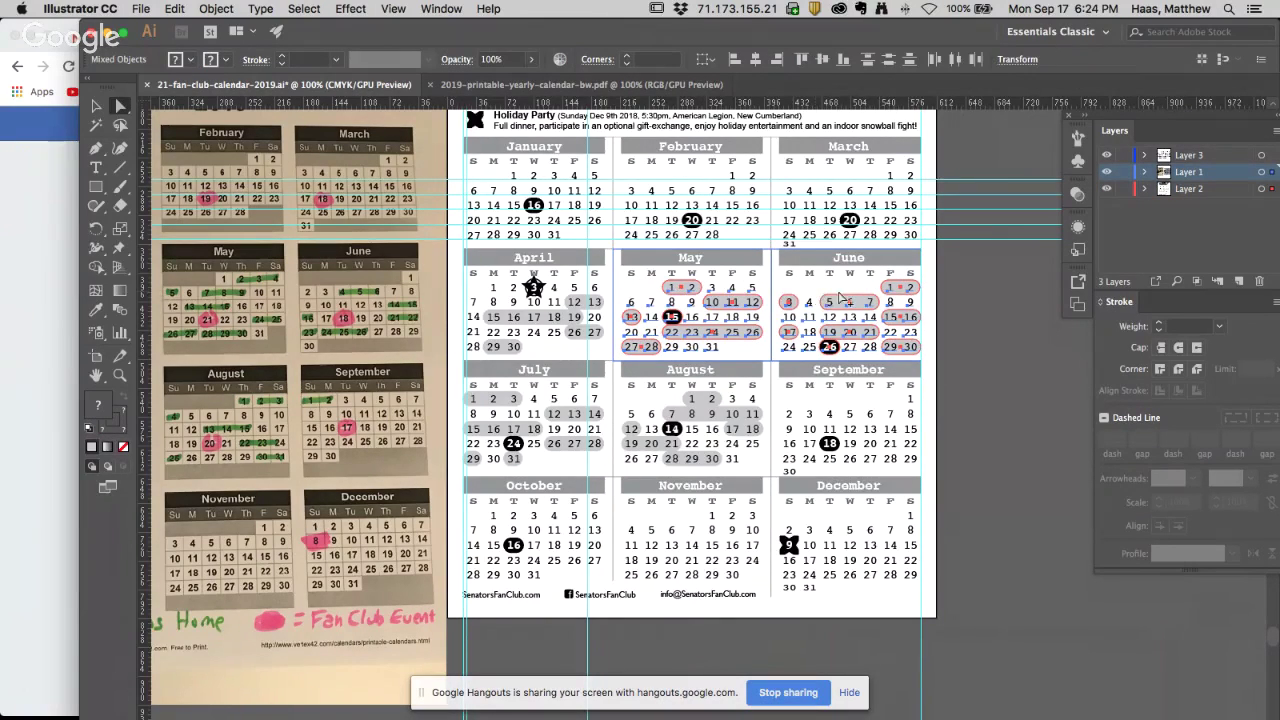
{"action": "left_click", "coordinate": [764, 318], "text": "shift"}
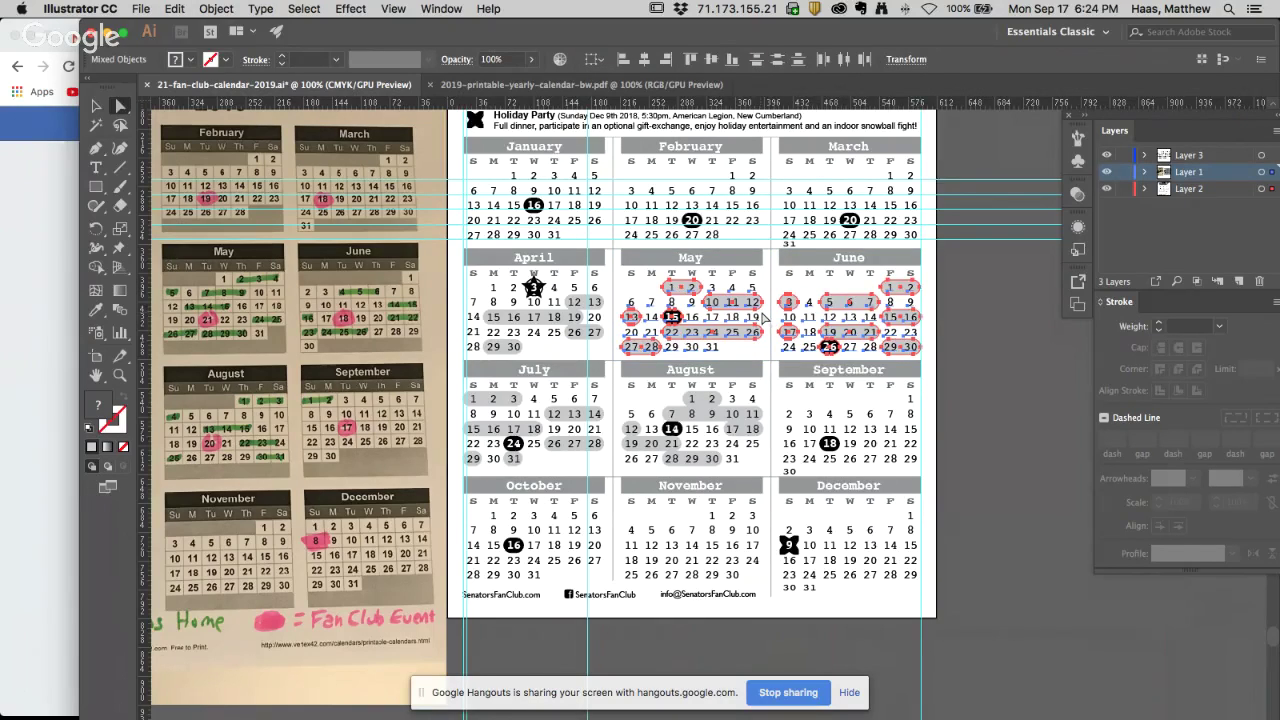
{"action": "left_click_drag", "start_coordinate": [764, 318], "coordinate": [783, 318]}
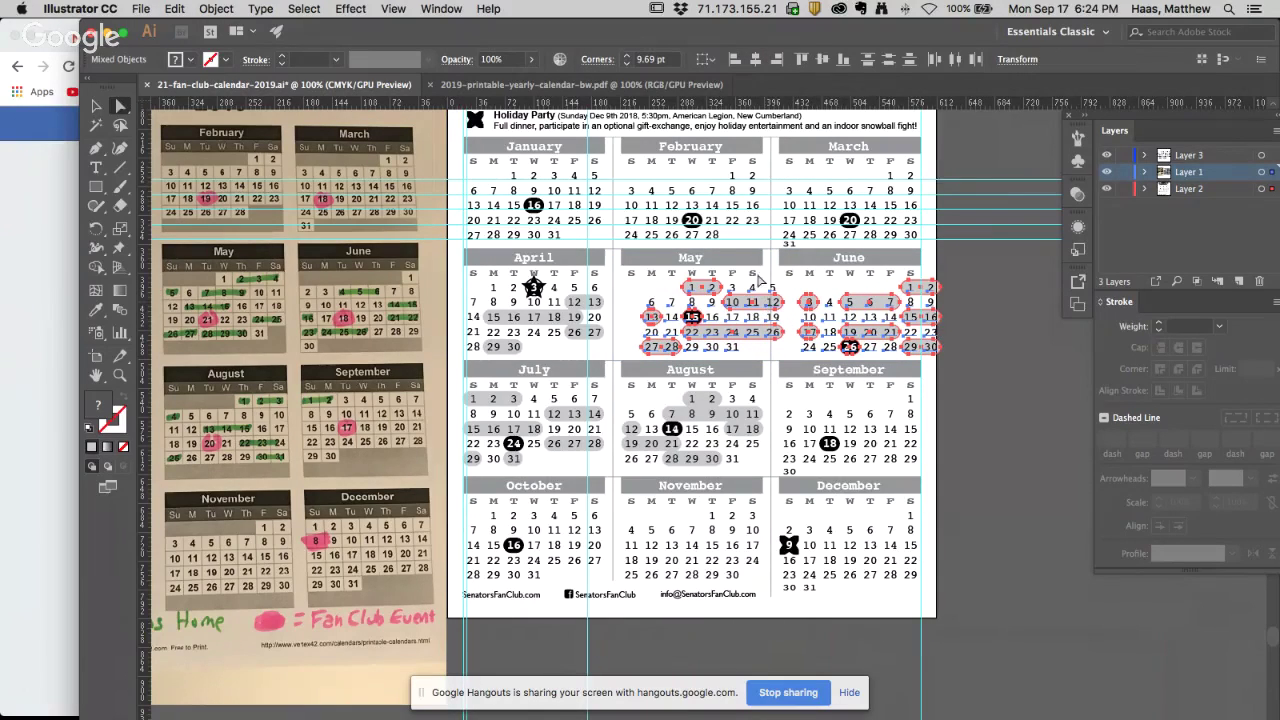
{"action": "key", "text": "ctrl+z"}
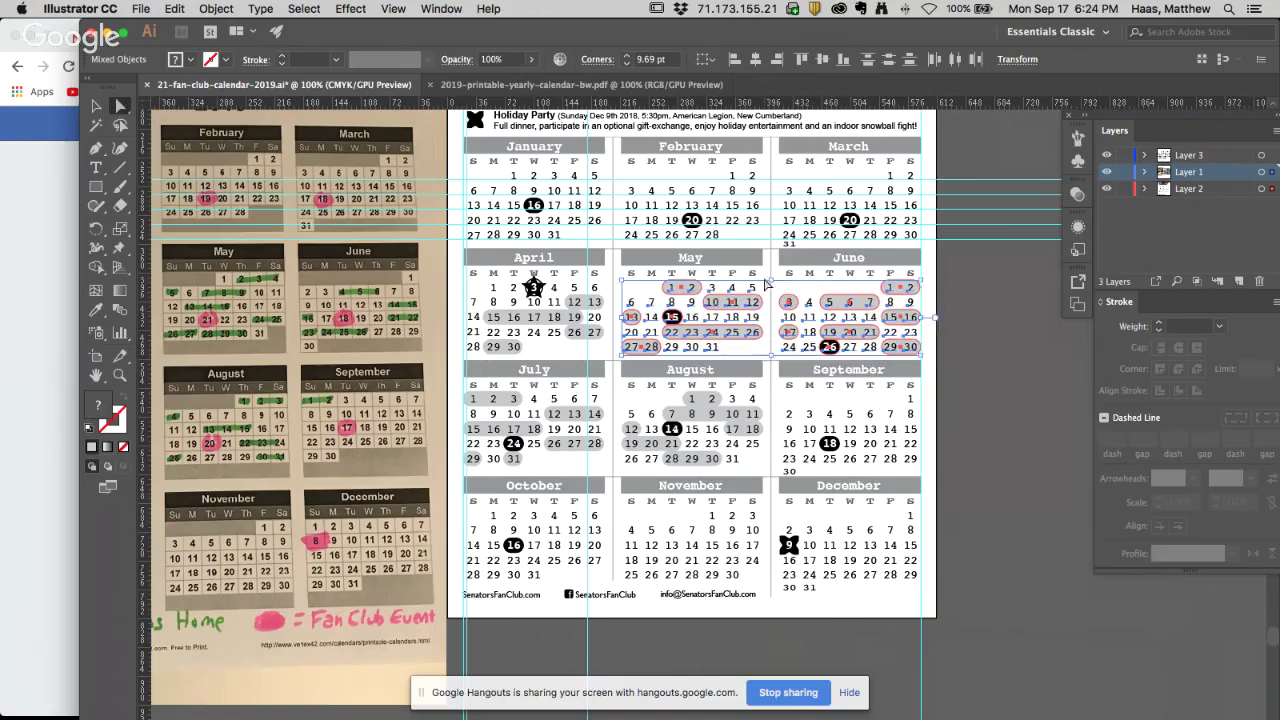
{"action": "left_click_drag", "start_coordinate": [940, 402], "coordinate": [462, 468]}
{"action": "left_click_drag", "start_coordinate": [941, 513], "coordinate": [456, 594]}
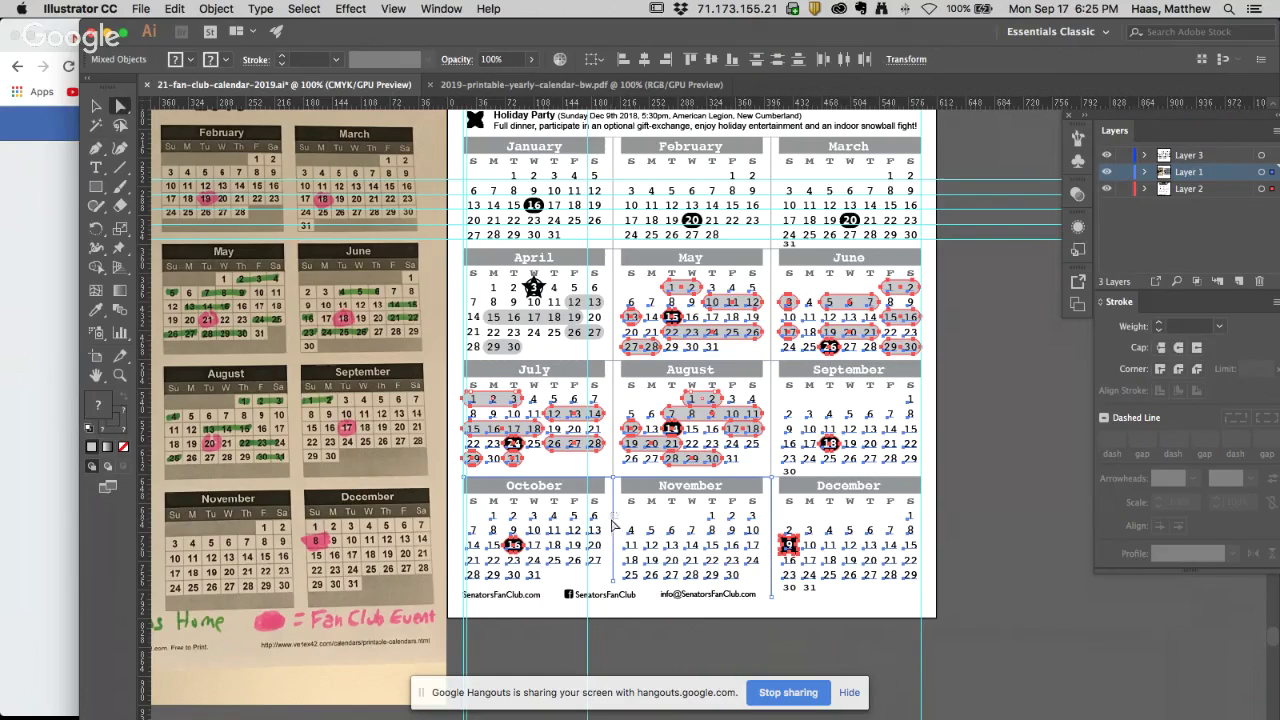
{"action": "left_click", "coordinate": [650, 562]}
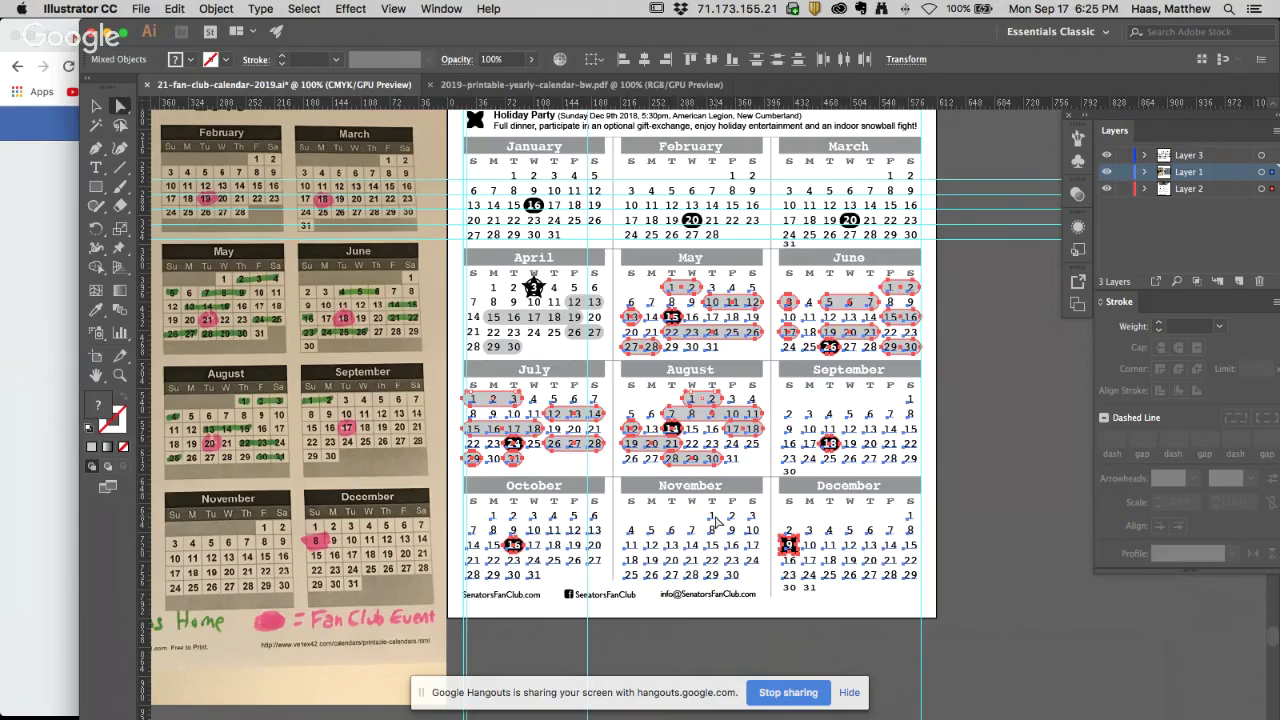
{"action": "key", "text": "shift+Right"}
{"action": "key", "text": "shift+Right"}
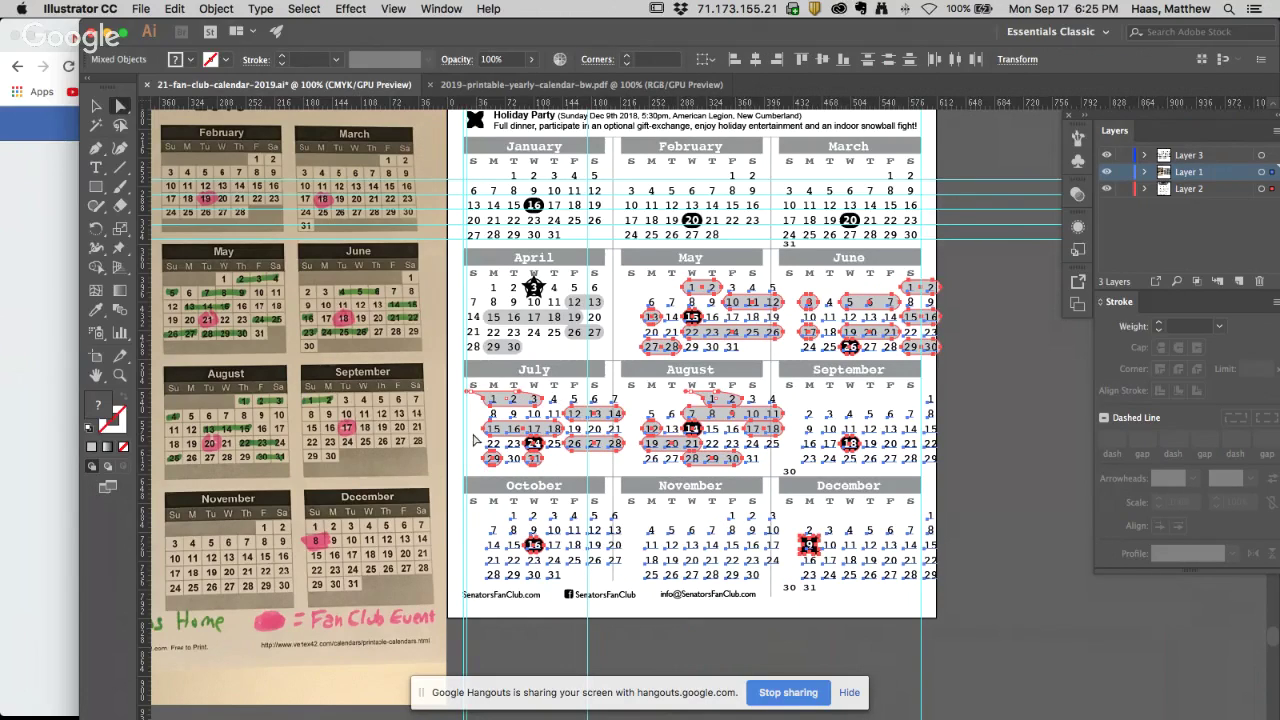
{"action": "key", "text": "shift+Left"}
{"action": "key", "text": "shift+Left"}
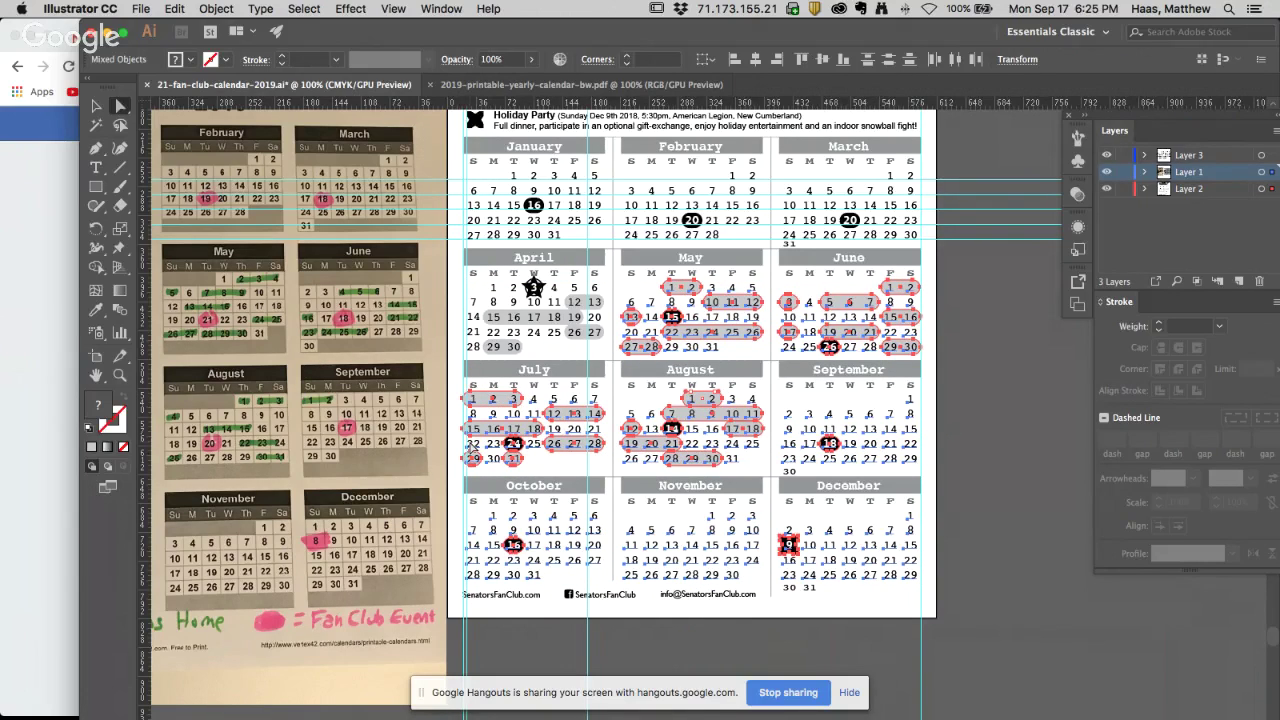
{"action": "key", "text": "shift+Right"}
{"action": "key", "text": "shift+Right"}
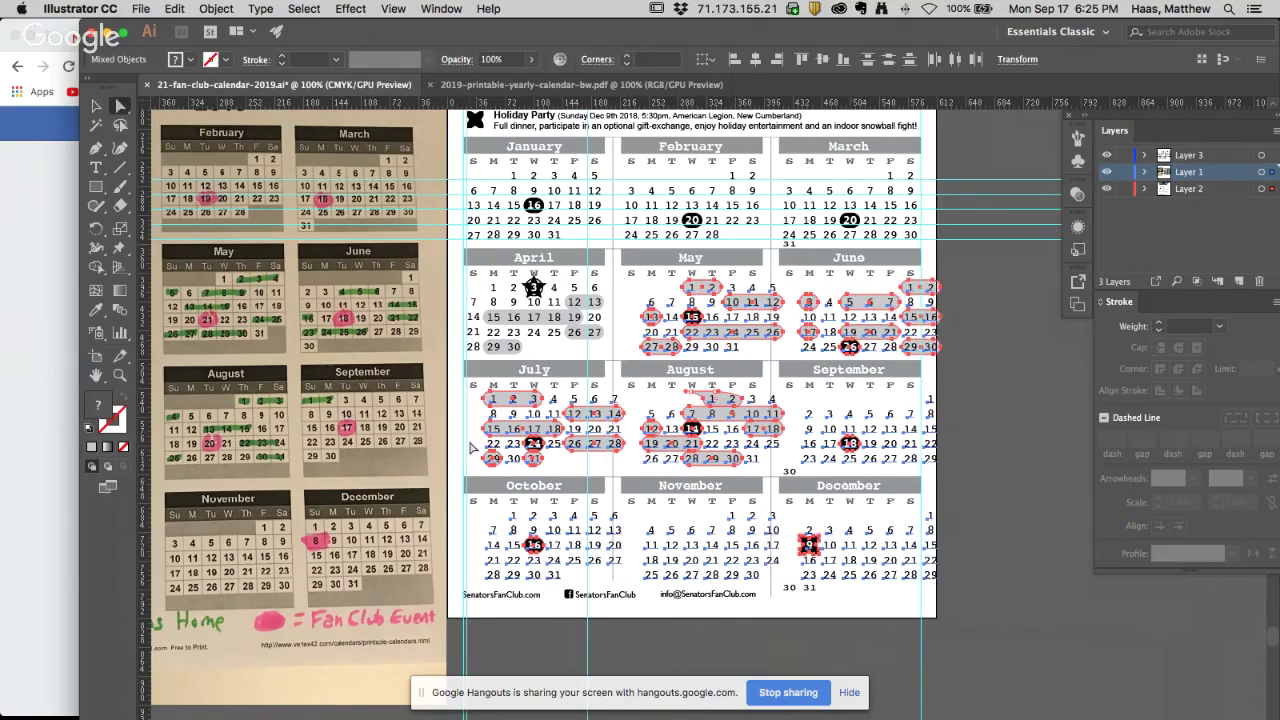
Move the overhanging July and August highlights one column left to cover July 11–13 and 25–27, and August 6–10 and 16–17
{"action": "left_click", "coordinate": [630, 412]}
{"action": "left_click", "coordinate": [610, 420]}
{"action": "left_click_drag", "start_coordinate": [611, 447], "coordinate": [613, 447]}
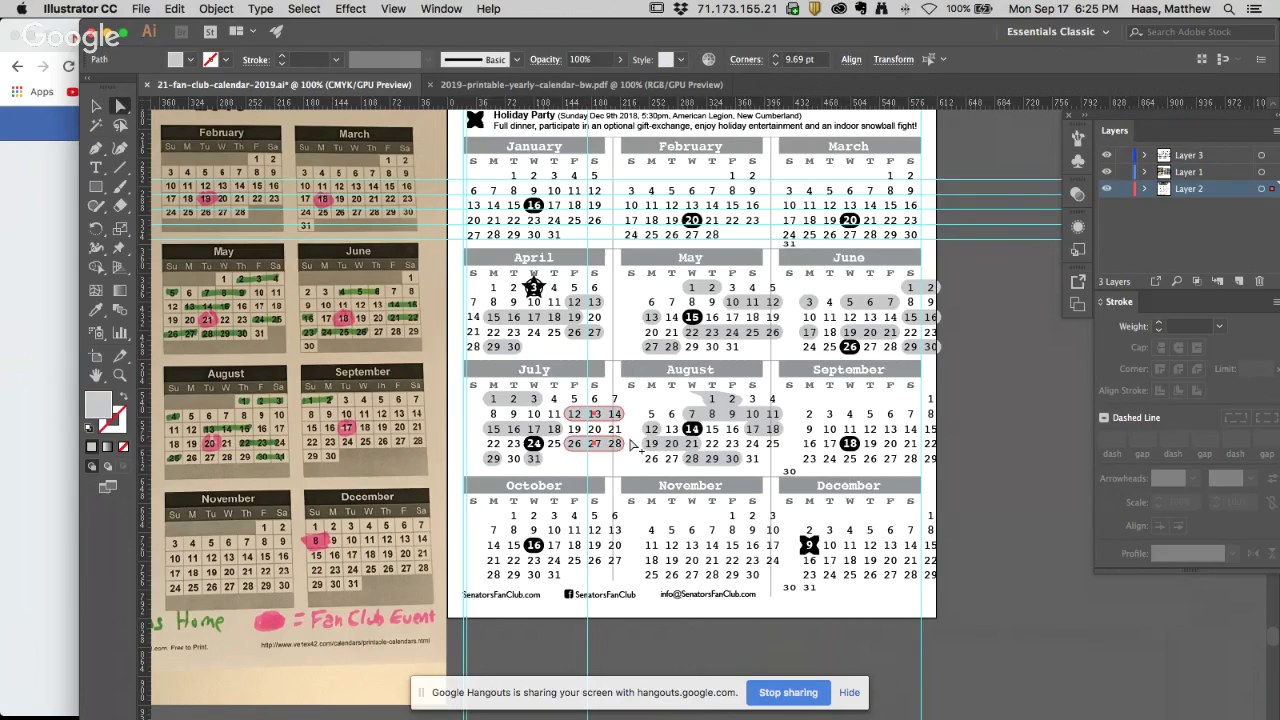
{"action": "left_click", "coordinate": [762, 413], "text": "shift"}
{"action": "left_click", "coordinate": [763, 429], "text": "shift"}
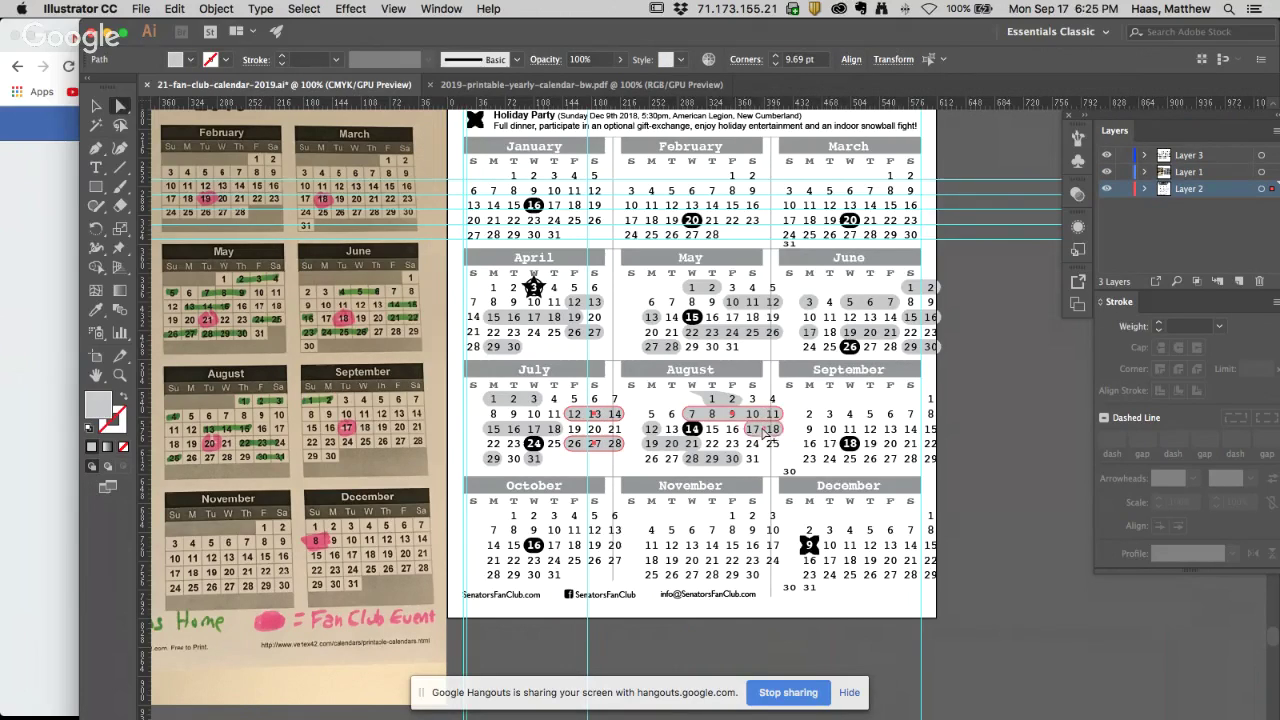
{"action": "key", "text": "shift+Left"}
{"action": "key", "text": "shift+Left"}
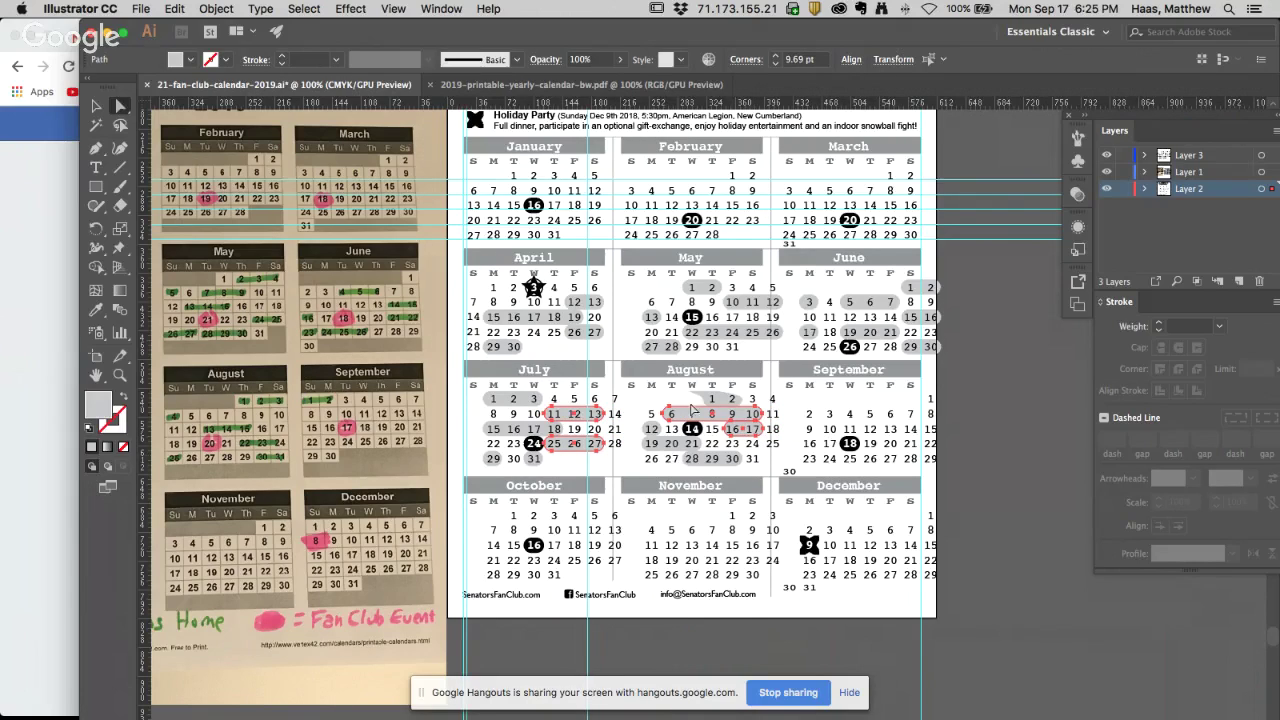
Move the stray anchor point of the August 1–2 highlight one column right to restore its rounded shape
{"action": "left_click", "coordinate": [698, 398]}
{"action": "left_click", "coordinate": [700, 405]}
{"action": "left_click", "coordinate": [712, 399]}
{"action": "left_click", "coordinate": [716, 399]}
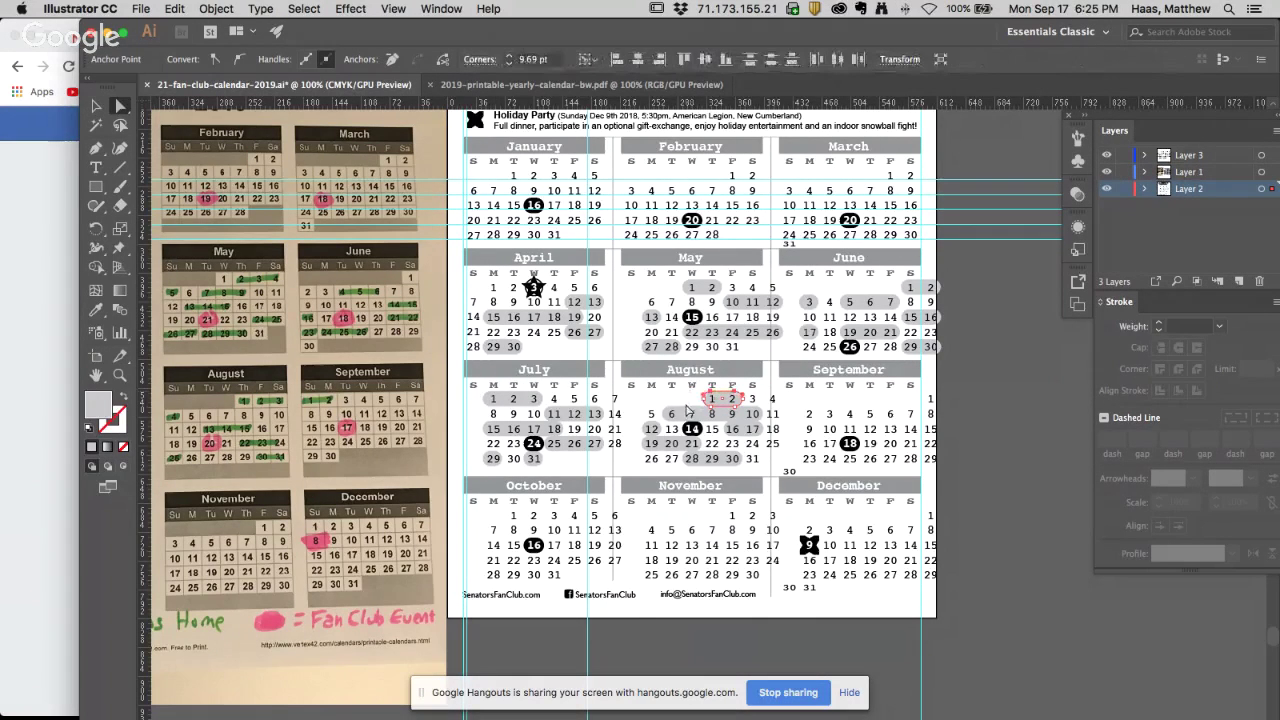
{"action": "left_click", "coordinate": [633, 410]}
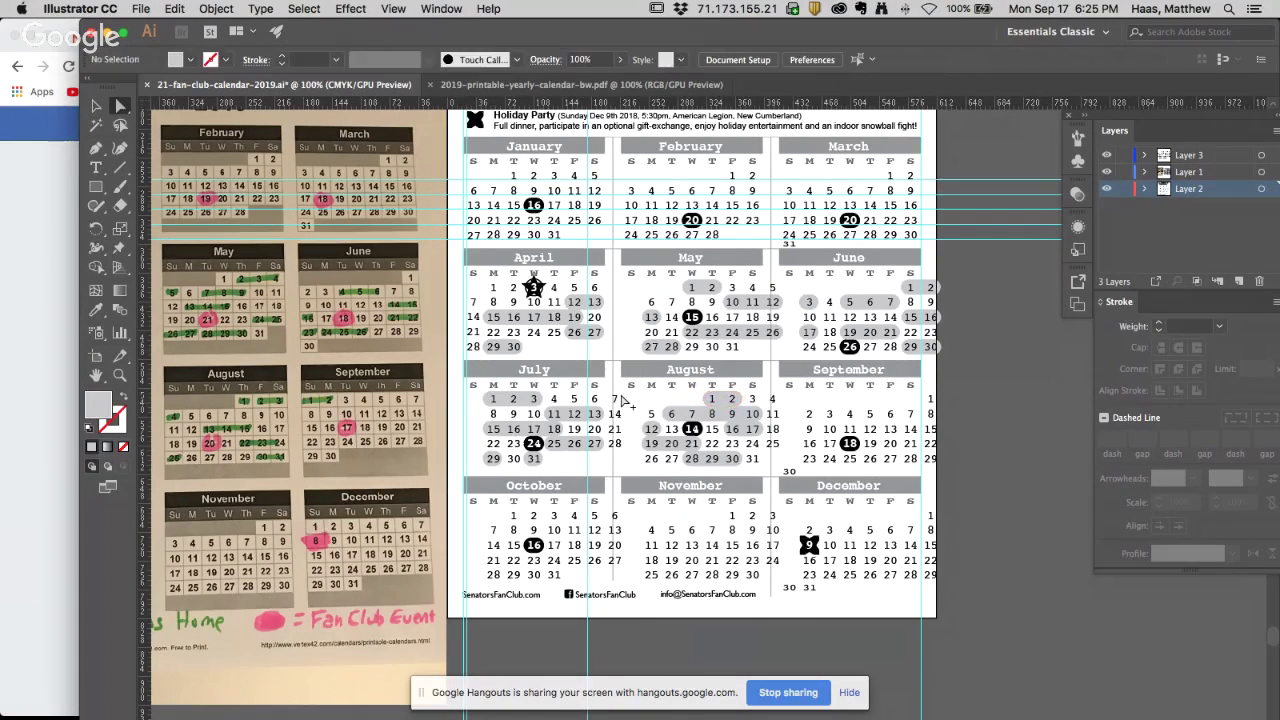
Move the overflowing Saturday dates of July through December into their Sunday columns, lowered one row to align with the following week's dates
{"action": "left_click_drag", "start_coordinate": [624, 458], "coordinate": [616, 397]}
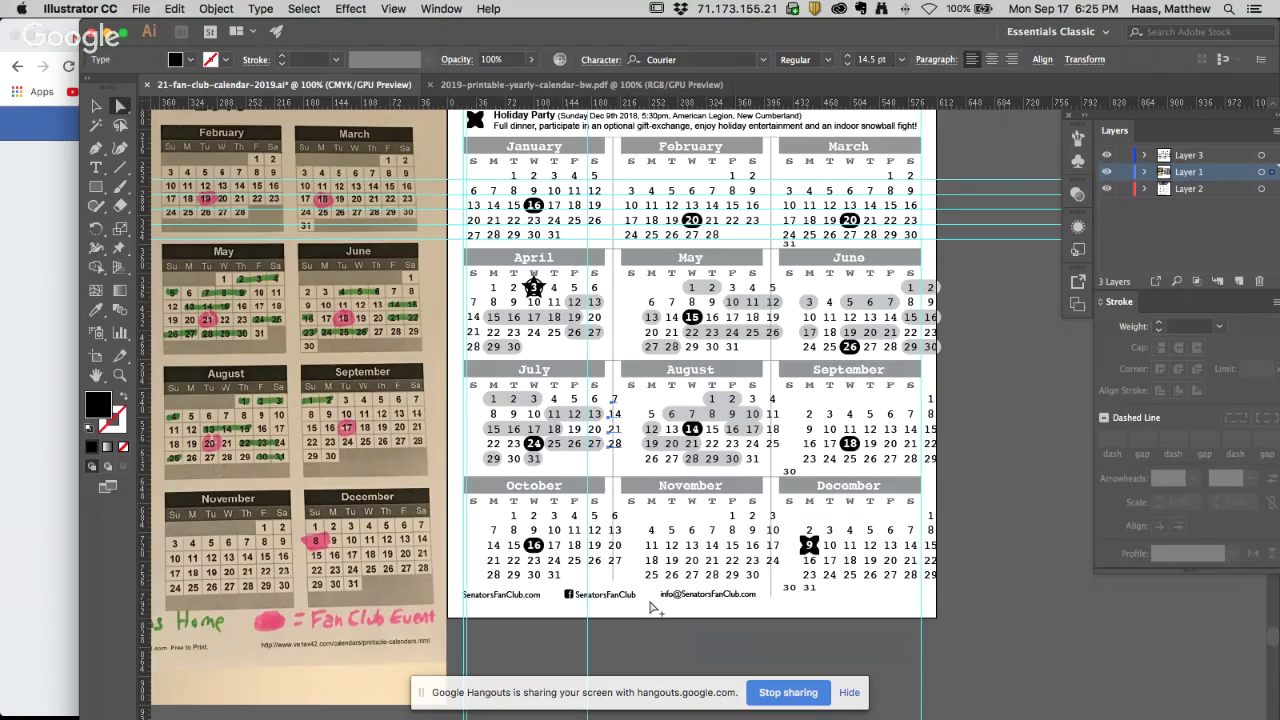
{"action": "left_click", "coordinate": [618, 515], "text": "shift"}
{"action": "left_click", "coordinate": [776, 515], "text": "shift"}
{"action": "left_click", "coordinate": [773, 398], "text": "shift"}
{"action": "left_click", "coordinate": [933, 427], "text": "shift"}
{"action": "left_click", "coordinate": [931, 516], "text": "shift"}
{"action": "left_click_drag", "start_coordinate": [610, 452], "coordinate": [481, 463]}
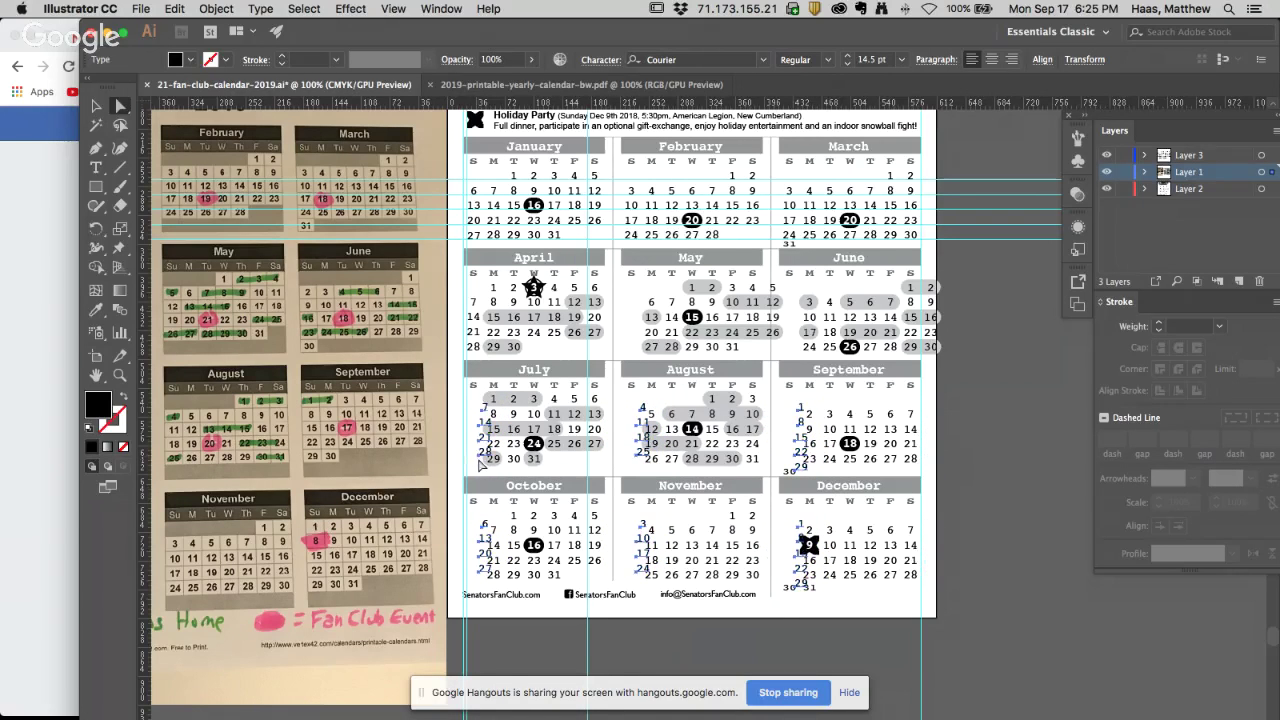
{"action": "scroll", "coordinate": [481, 463], "scroll_direction": "up", "scroll_amount": 6}
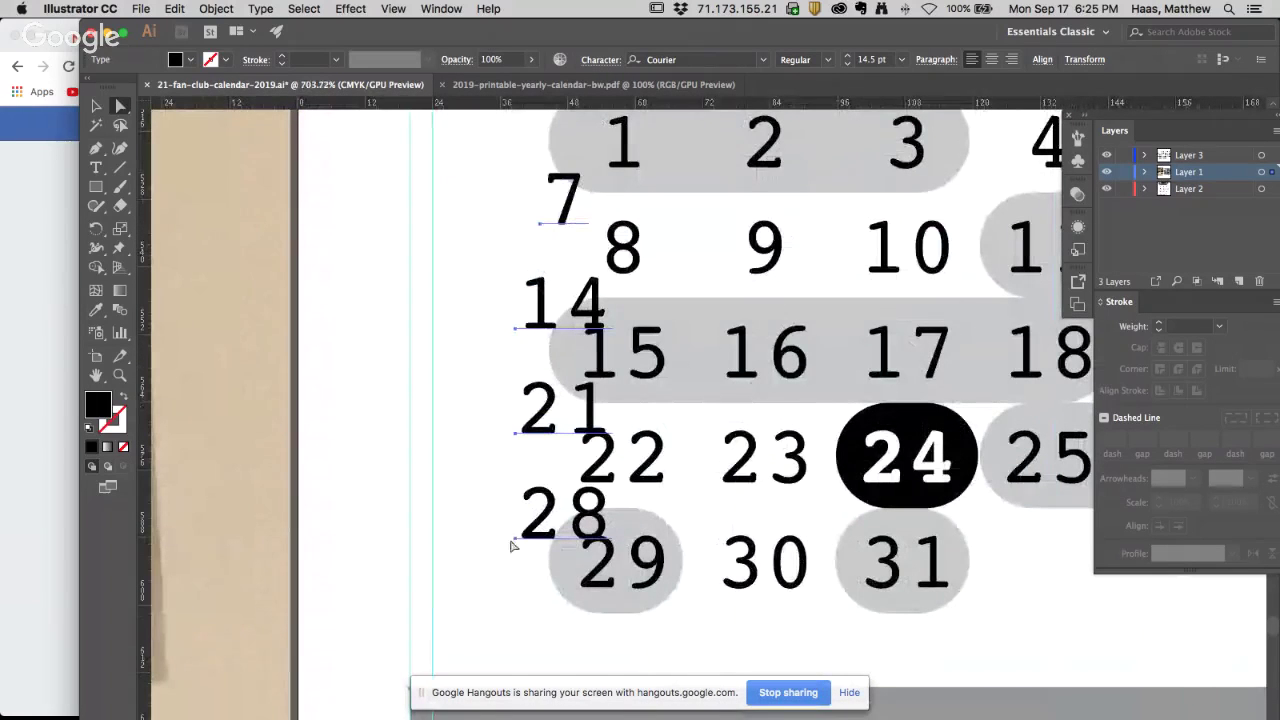
{"action": "left_click_drag", "start_coordinate": [516, 543], "coordinate": [576, 594]}
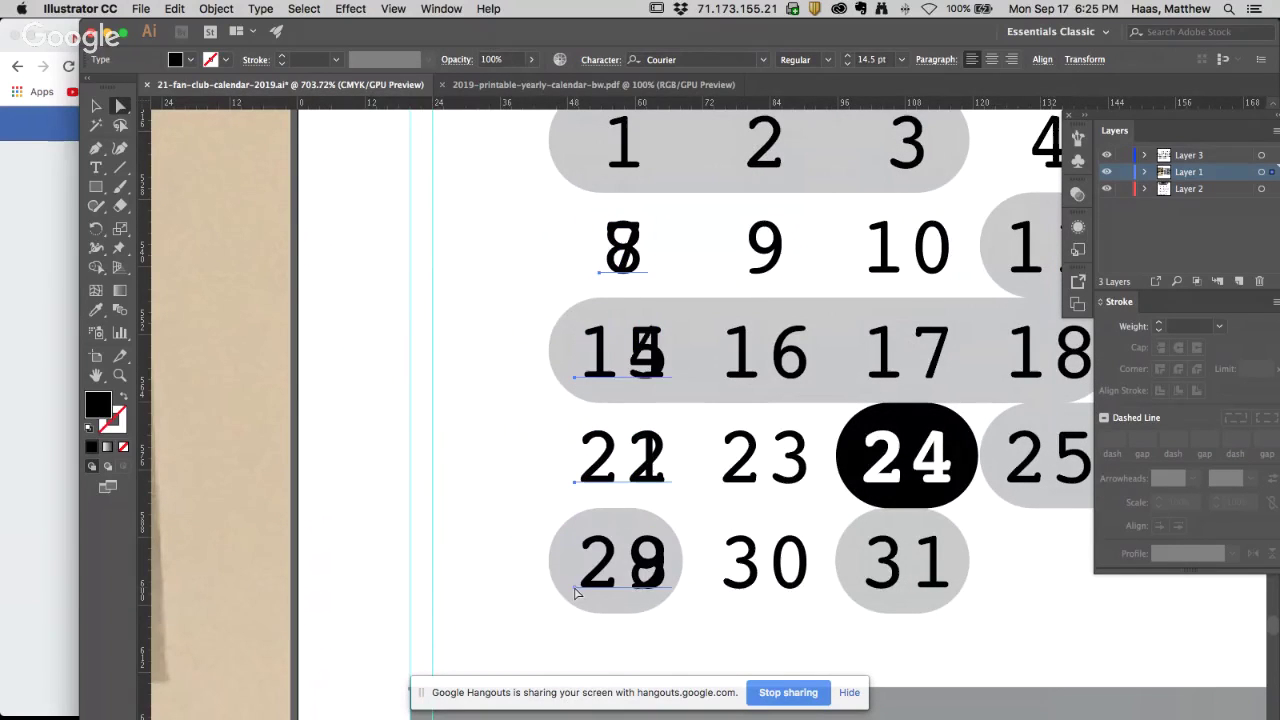
{"action": "key", "text": "ctrl+z"}
{"action": "left_click", "coordinate": [392, 452]}
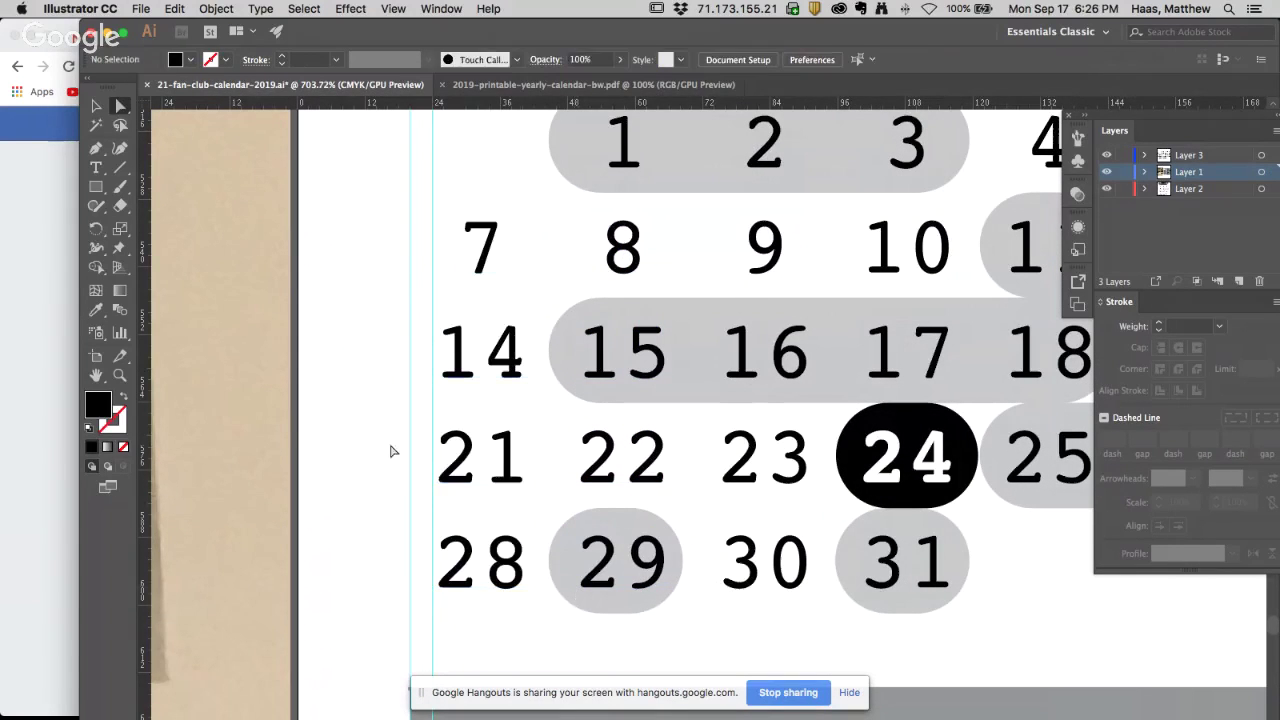
{"action": "left_click", "coordinate": [598, 408], "text": "alt+super"}
{"action": "left_click", "coordinate": [598, 408], "text": "alt+super"}
{"action": "left_click", "coordinate": [598, 408], "text": "alt+super"}
{"action": "key", "text": "shift+Tab"}
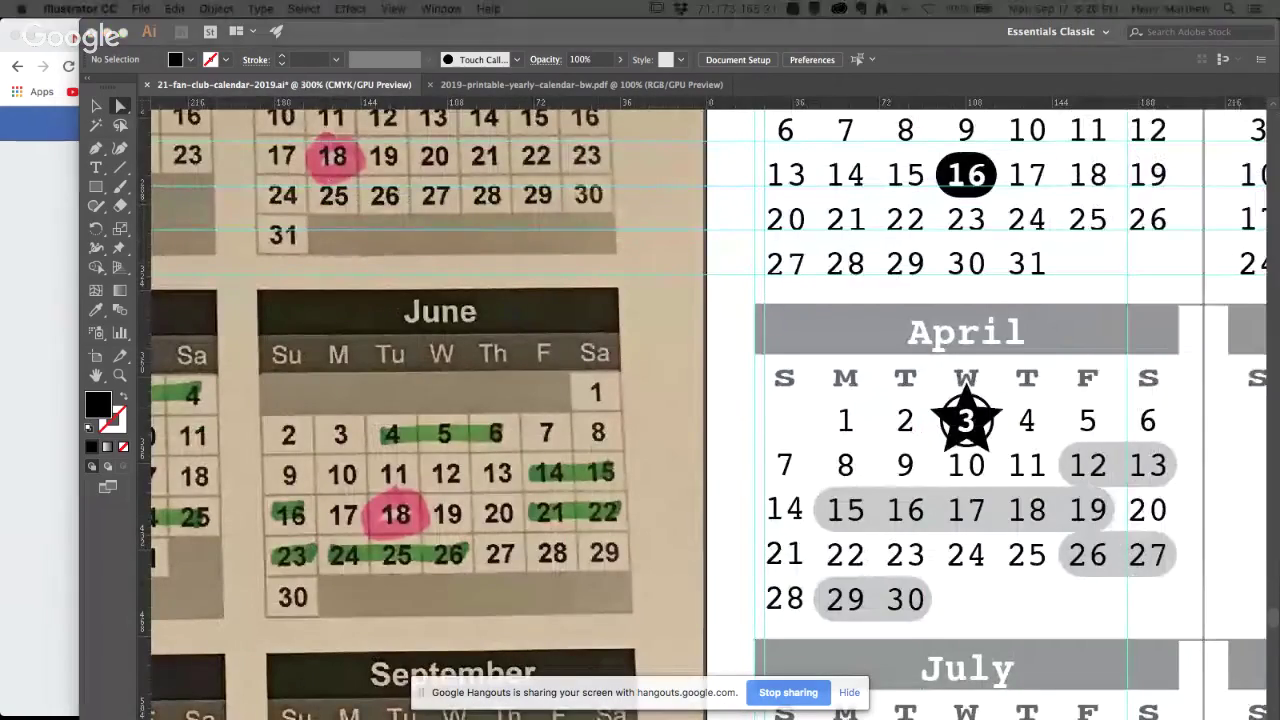
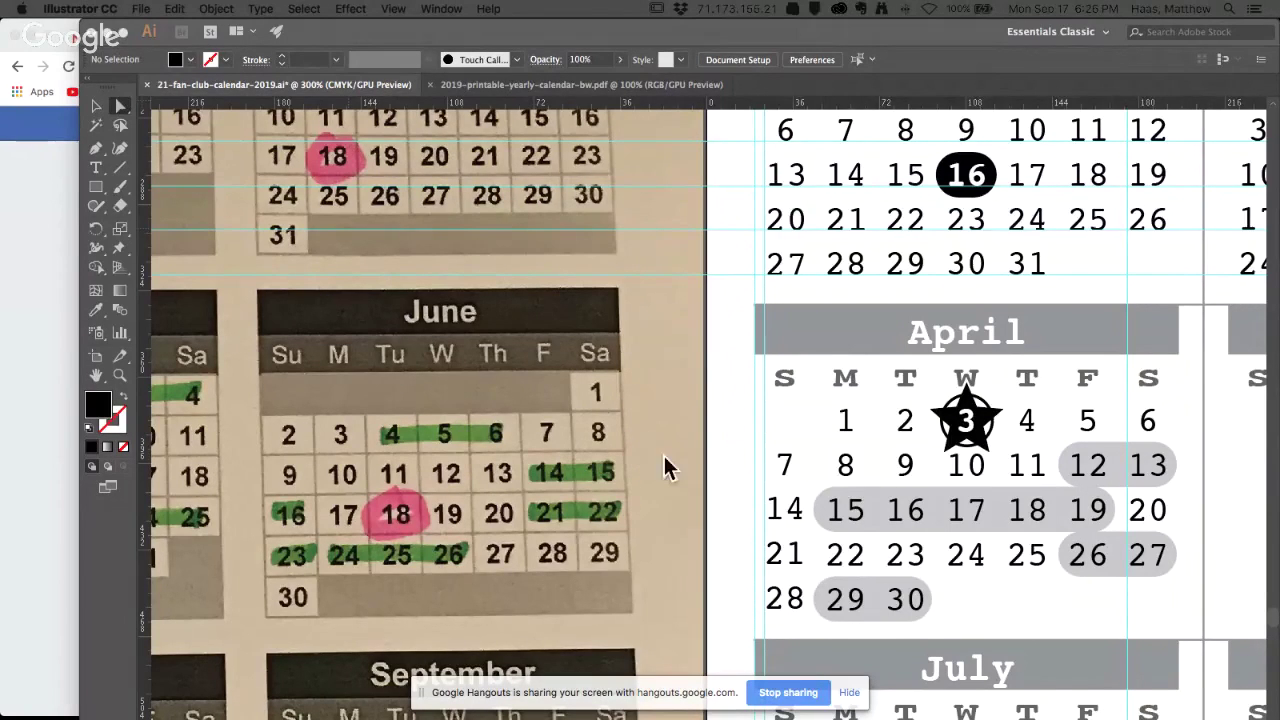
{"action": "left_click", "coordinate": [762, 422]}
{"action": "left_click", "coordinate": [790, 423], "text": "alt"}
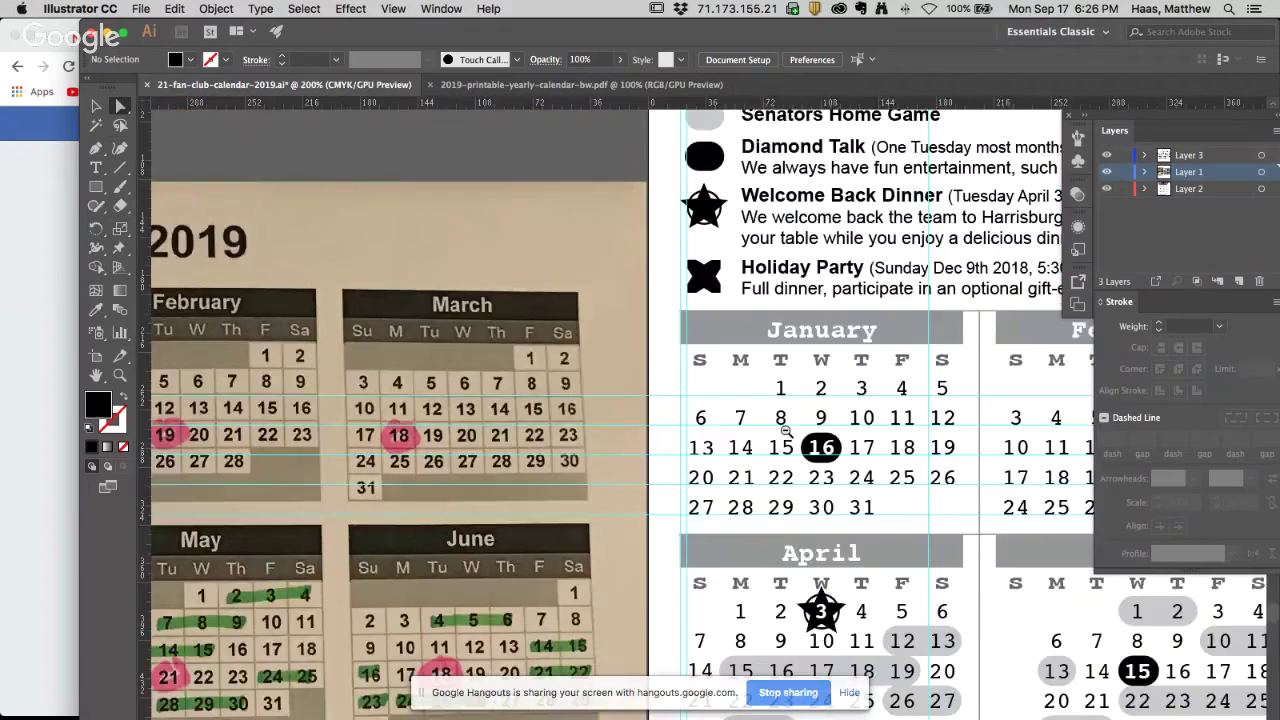
Move all September dates together with the black event marker up one row so the month starts in the first week row
{"action": "left_click", "coordinate": [745, 495], "text": "alt"}
{"action": "left_click_drag", "start_coordinate": [732, 533], "coordinate": [718, 380]}
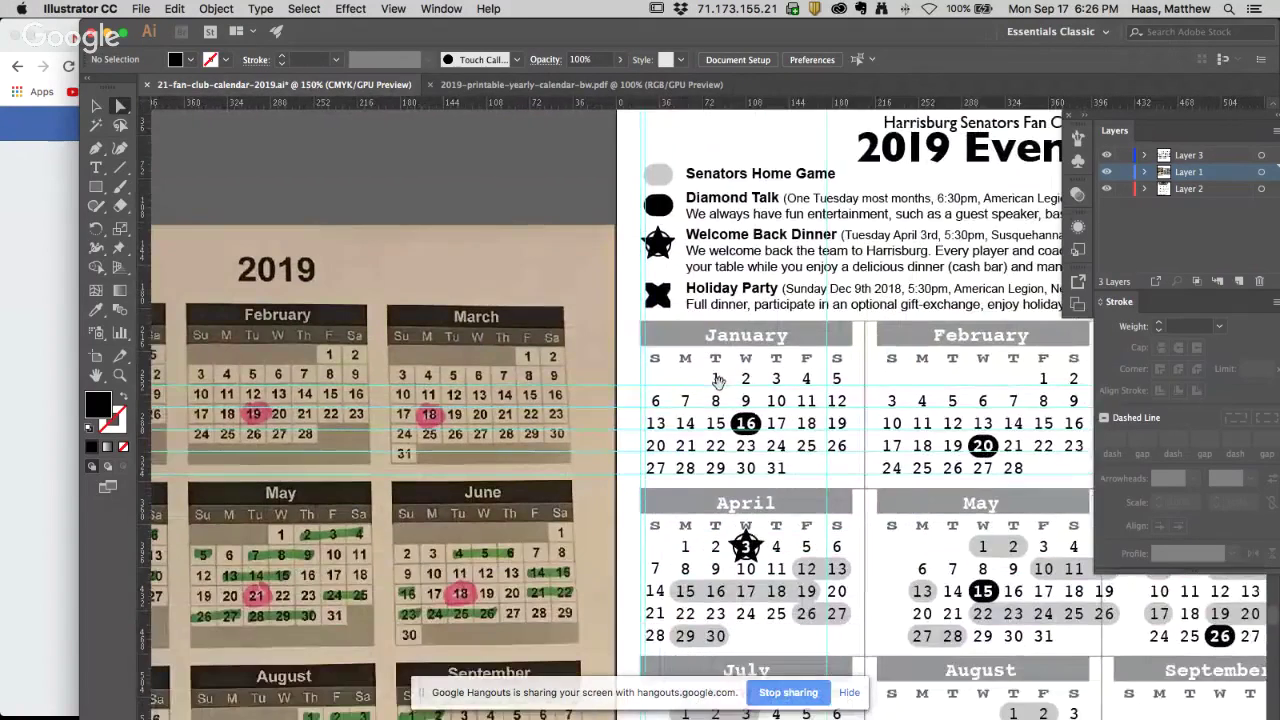
{"action": "scroll", "coordinate": [718, 380], "scroll_direction": "down", "scroll_amount": 10}
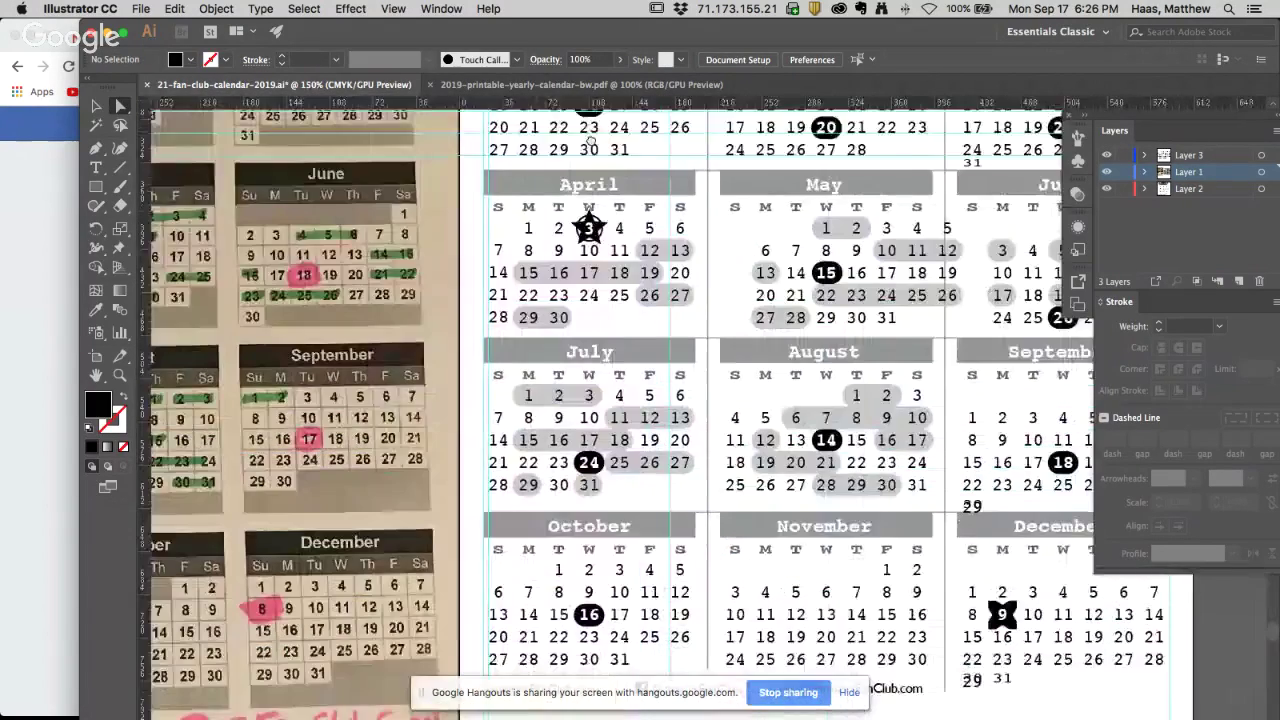
{"action": "key", "text": "super+minus"}
{"action": "scroll", "coordinate": [710, 340], "scroll_direction": "down", "scroll_amount": 4}
{"action": "scroll", "coordinate": [706, 349], "scroll_direction": "right", "scroll_amount": 2}
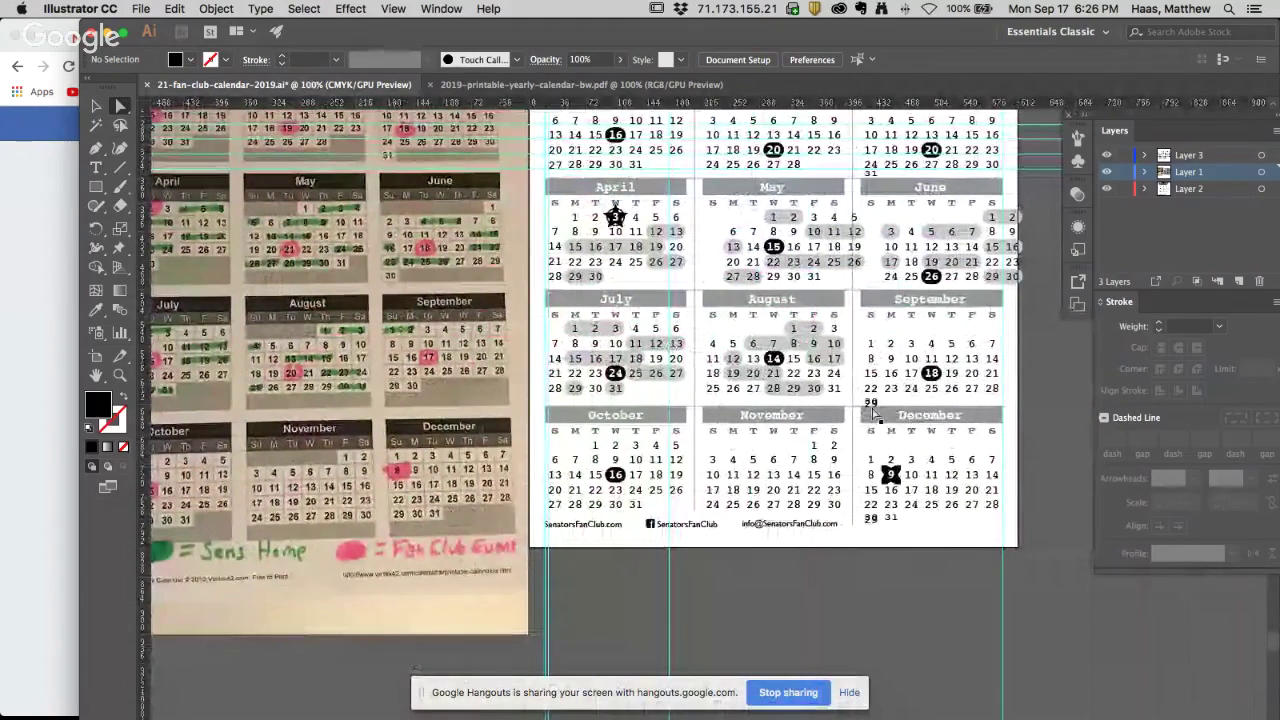
{"action": "left_click", "coordinate": [873, 410]}
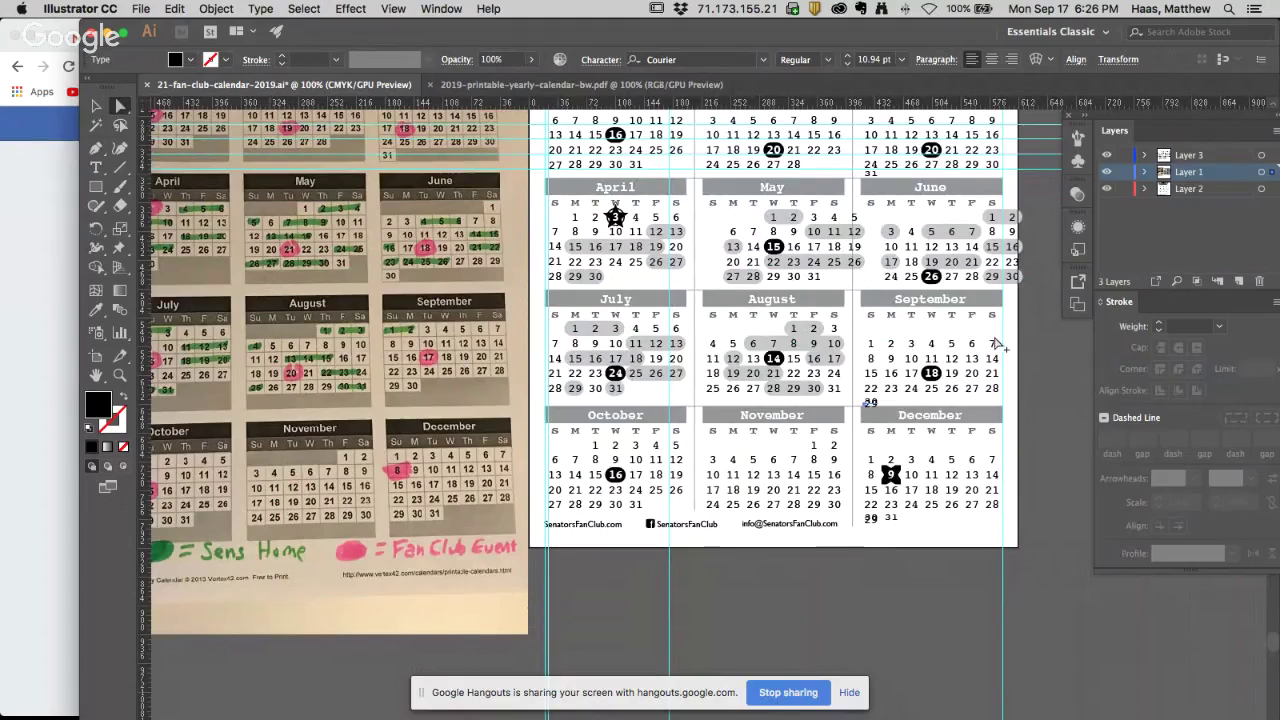
{"action": "key", "text": "z"}
{"action": "left_click_drag", "start_coordinate": [1010, 341], "coordinate": [873, 411]}
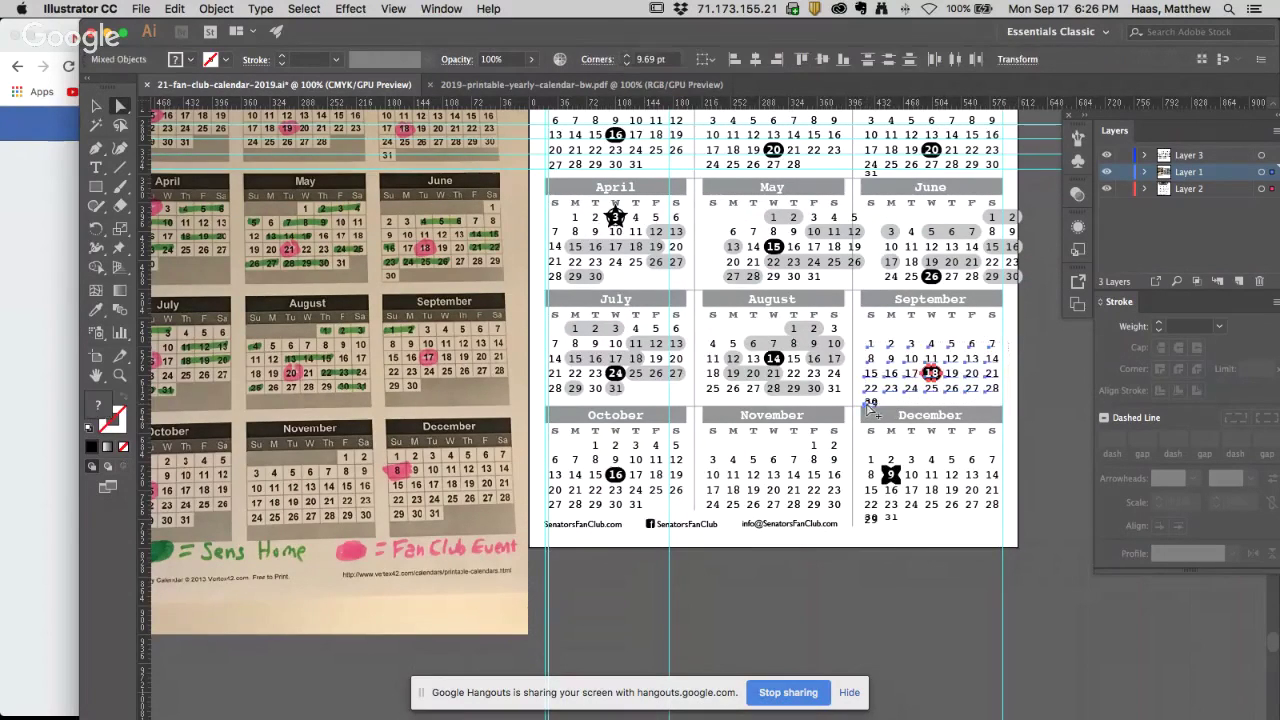
{"action": "left_click_drag", "start_coordinate": [864, 326], "coordinate": [660, 430]}
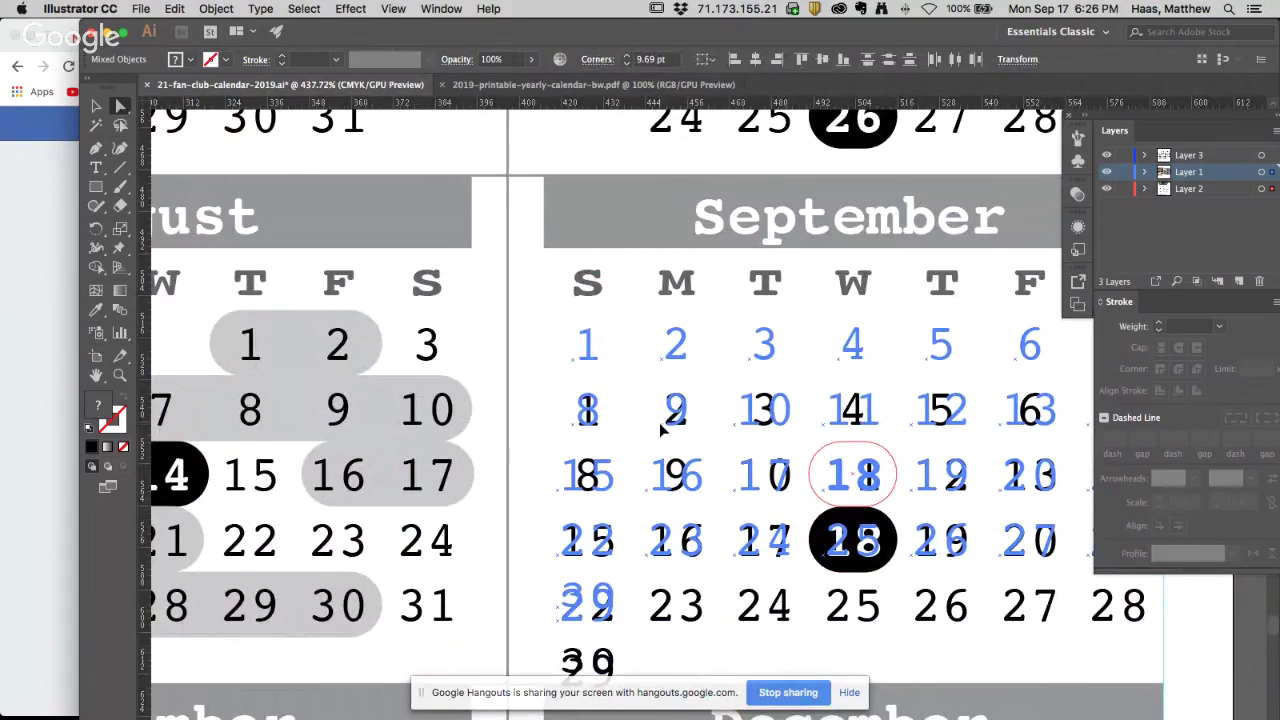
{"action": "left_click_drag", "start_coordinate": [661, 429], "coordinate": [661, 429]}
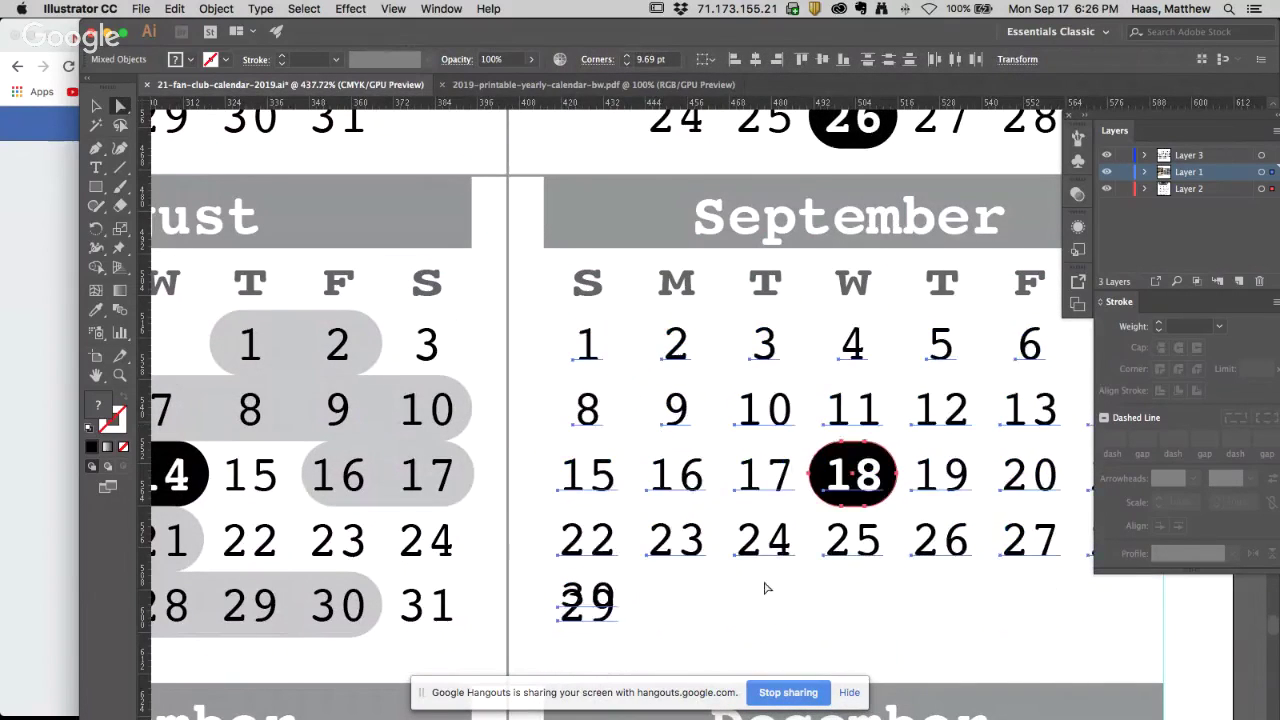
Move September's undersized 30 off the 29 into the Monday column and delete it
{"action": "left_click", "coordinate": [735, 605]}
{"action": "left_click", "coordinate": [590, 592]}
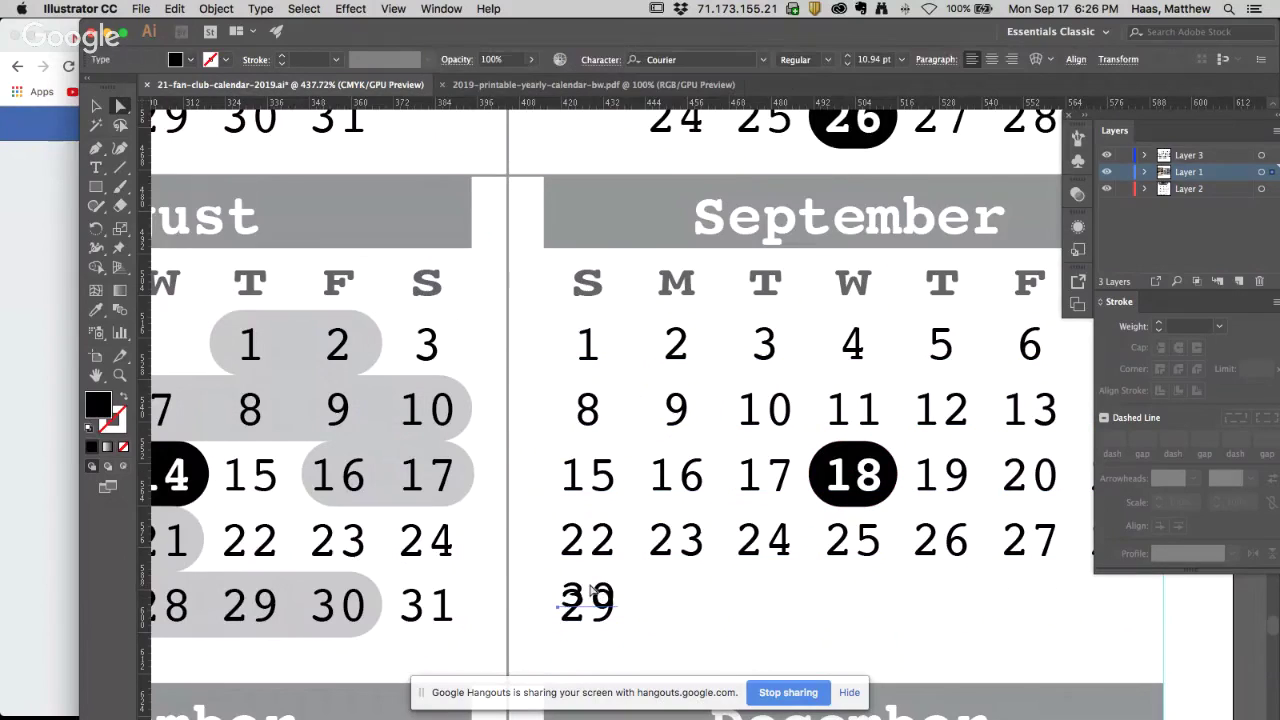
{"action": "key", "text": "shift+Right"}
{"action": "key", "text": "shift+Right"}
{"action": "left_click", "coordinate": [790, 613]}
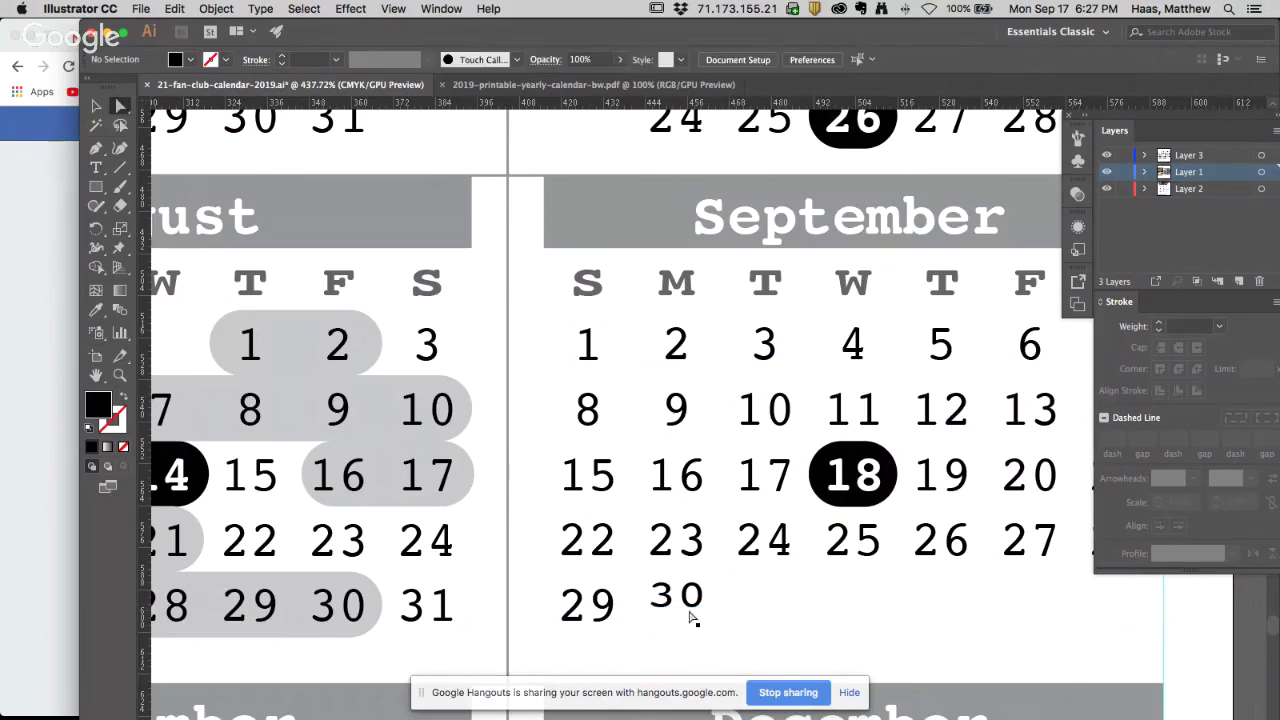
{"action": "left_click", "coordinate": [683, 608]}
{"action": "key", "text": "Delete"}
Duplicate September's 29 in place and move the copy one column right into the Monday column
{"action": "left_click", "coordinate": [599, 614]}
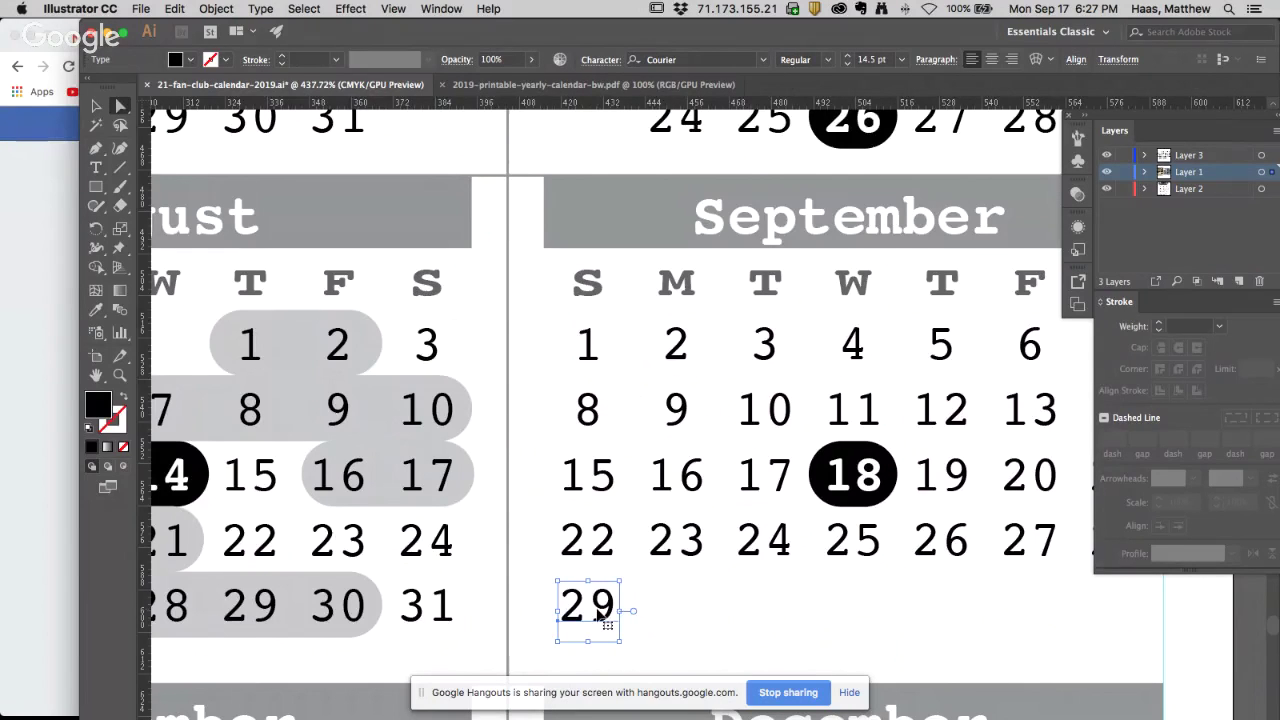
{"action": "left_click", "coordinate": [176, 8]}
{"action": "left_click", "coordinate": [188, 83]}
{"action": "left_click", "coordinate": [176, 8]}
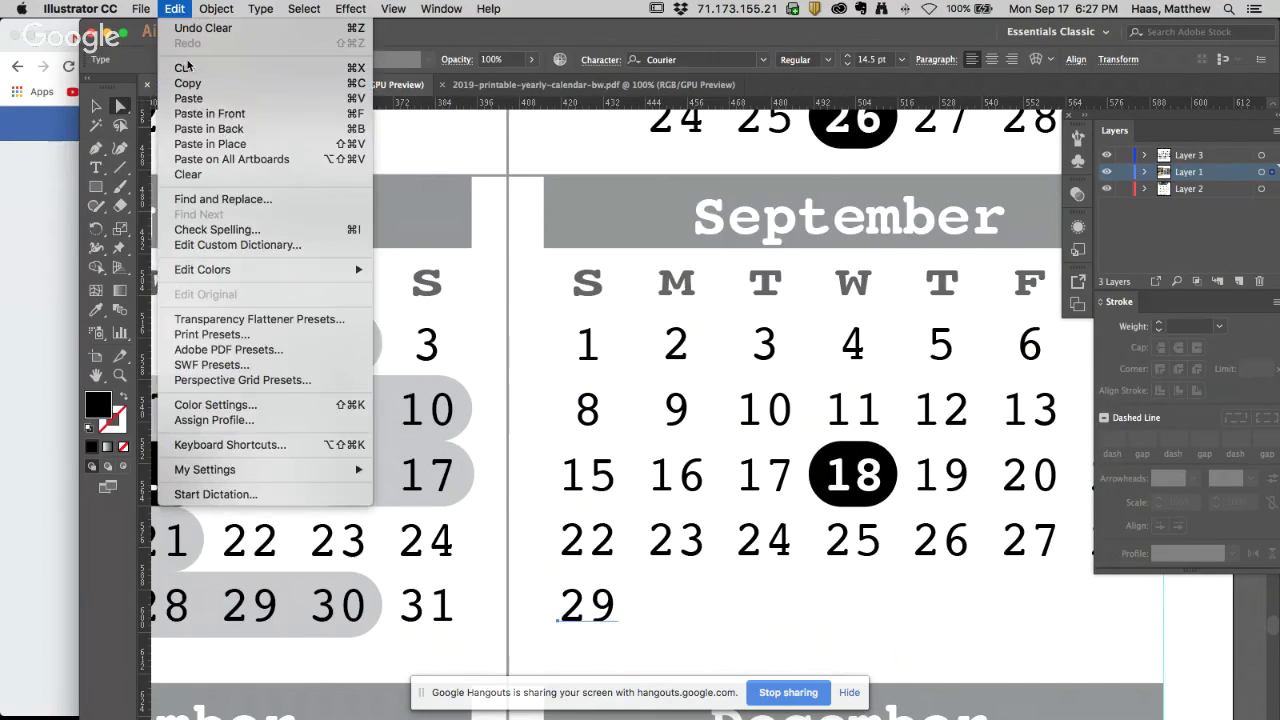
{"action": "left_click", "coordinate": [196, 117]}
{"action": "key", "text": "shift+Right"}
{"action": "key", "text": "shift+Right"}
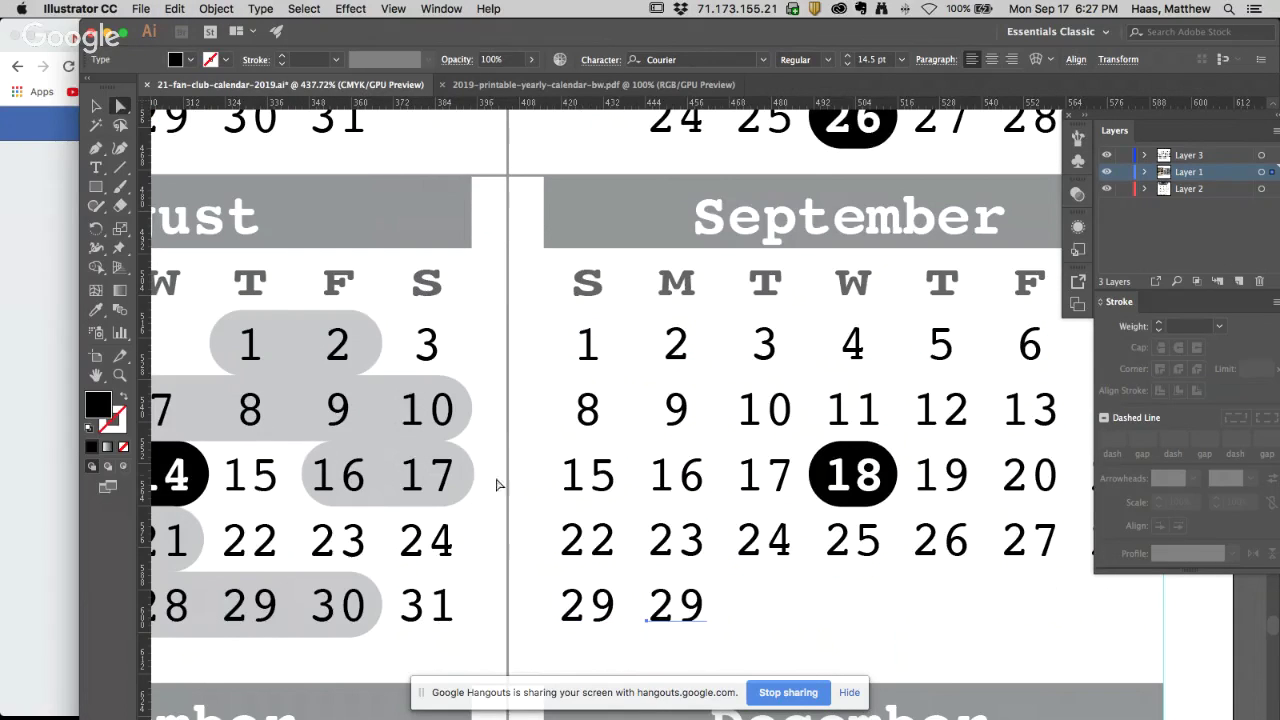
Change the duplicate 29 in the last row of September to 30
{"action": "left_click_drag", "start_coordinate": [585, 612], "coordinate": [532, 610]}
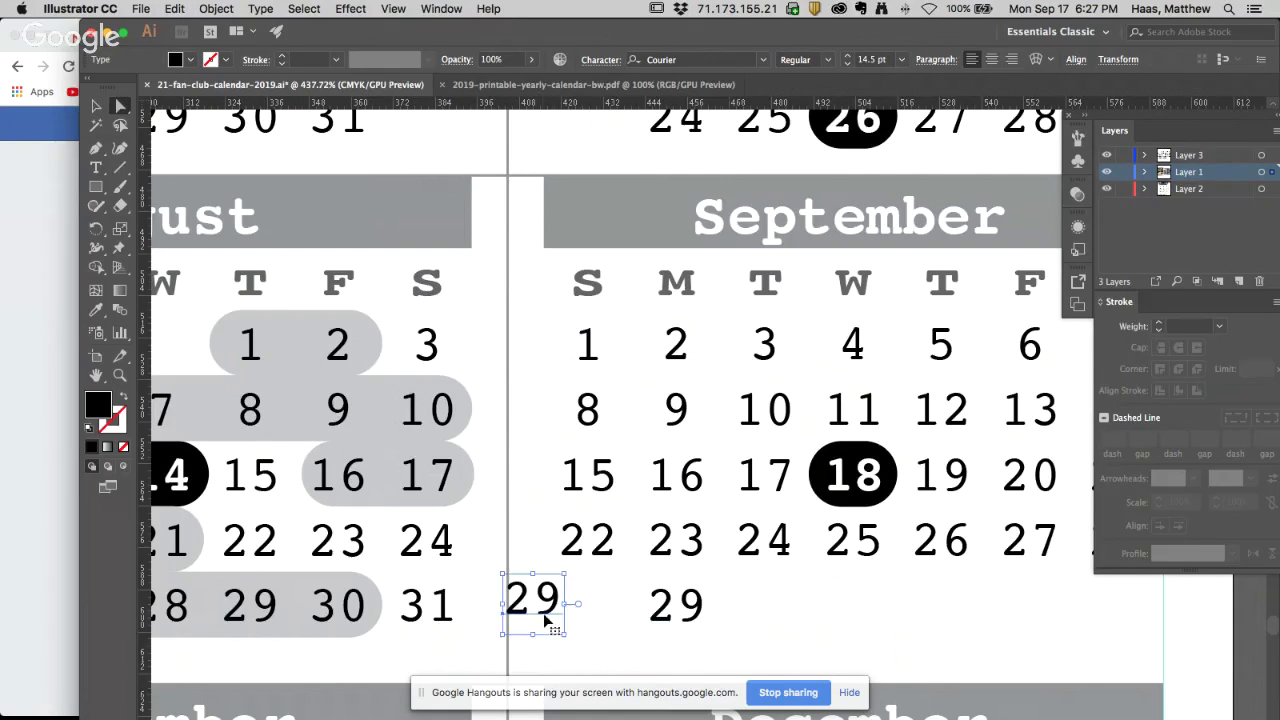
{"action": "key", "text": "super+z"}
{"action": "left_click", "coordinate": [98, 170]}
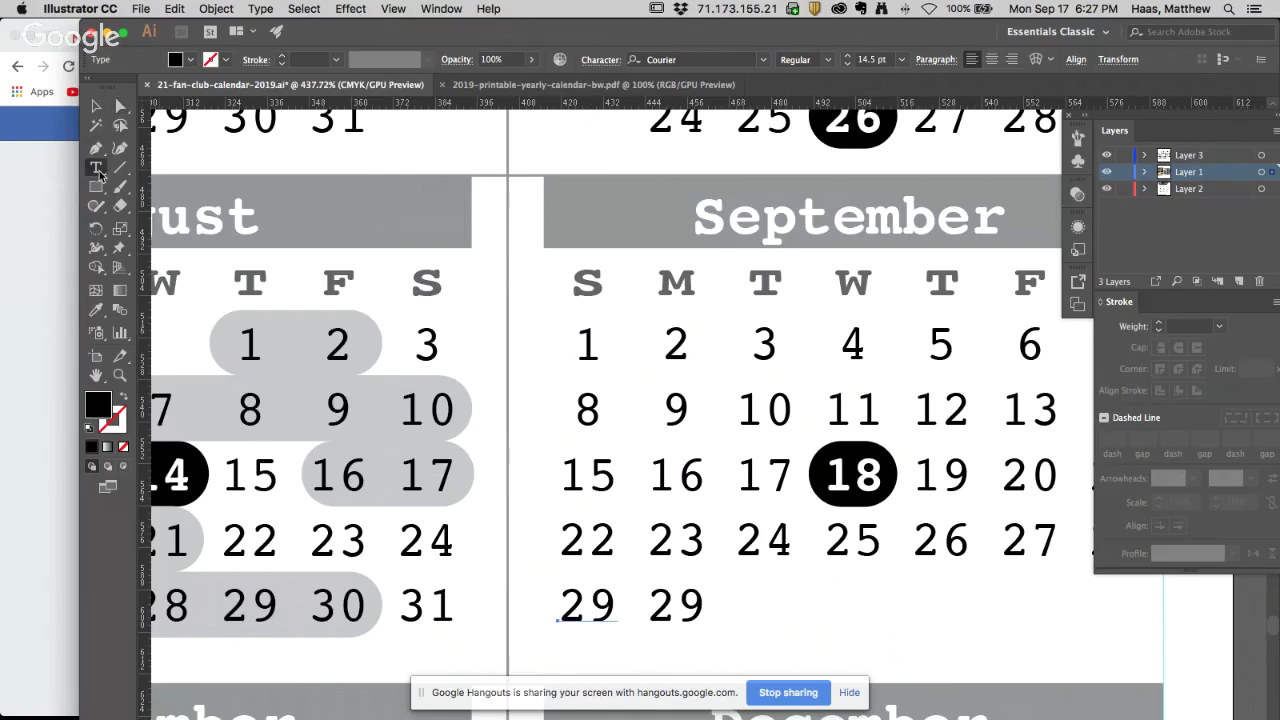
{"action": "double_click", "coordinate": [676, 605]}
{"action": "type", "text": "30"}
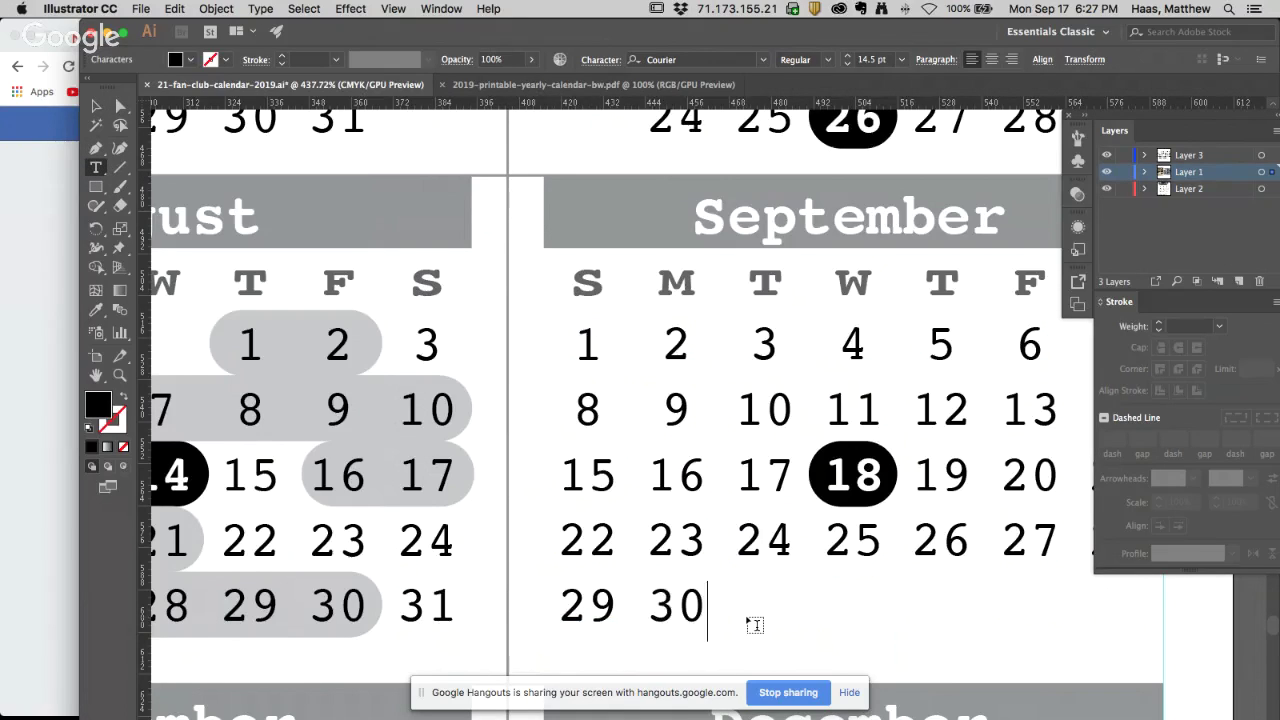
{"action": "left_click", "coordinate": [119, 106]}
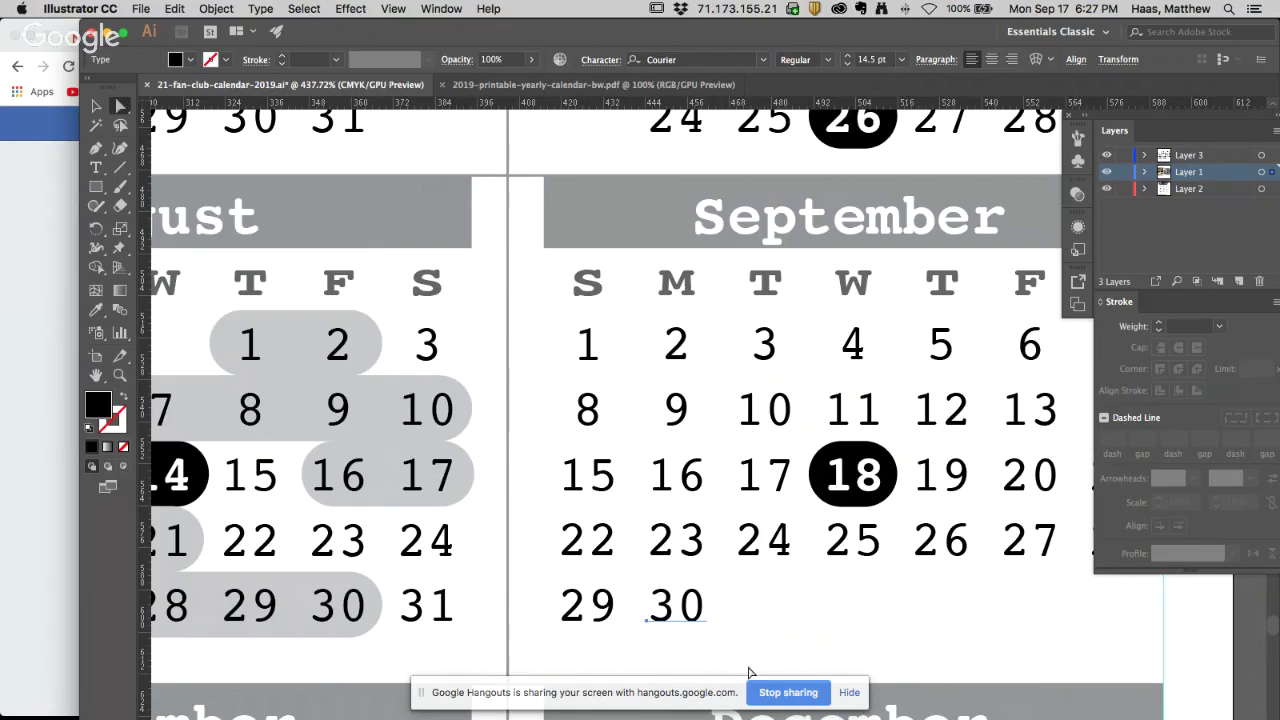
{"action": "left_click", "coordinate": [772, 617]}
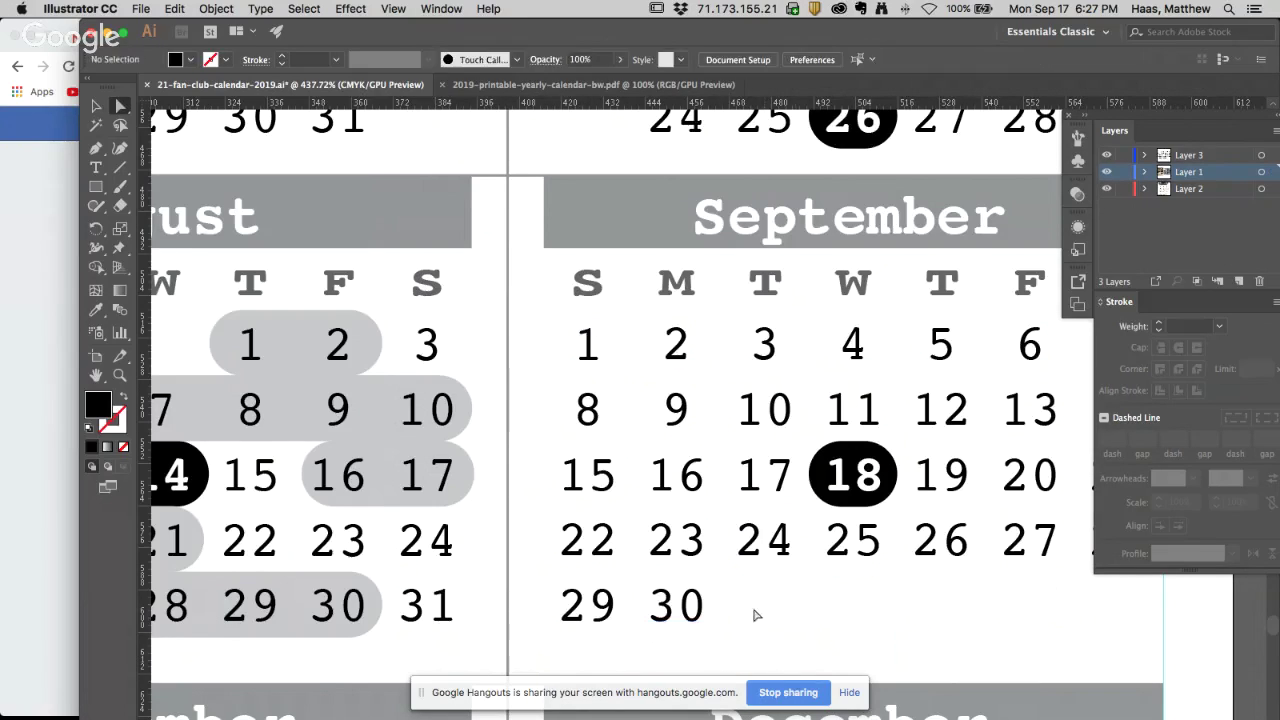
Move all of May's dates and their highlights one column left so they line up with the weekday headings
{"action": "left_click", "coordinate": [655, 526], "text": "alt+super"}
{"action": "left_click", "coordinate": [657, 527], "text": "alt+super"}
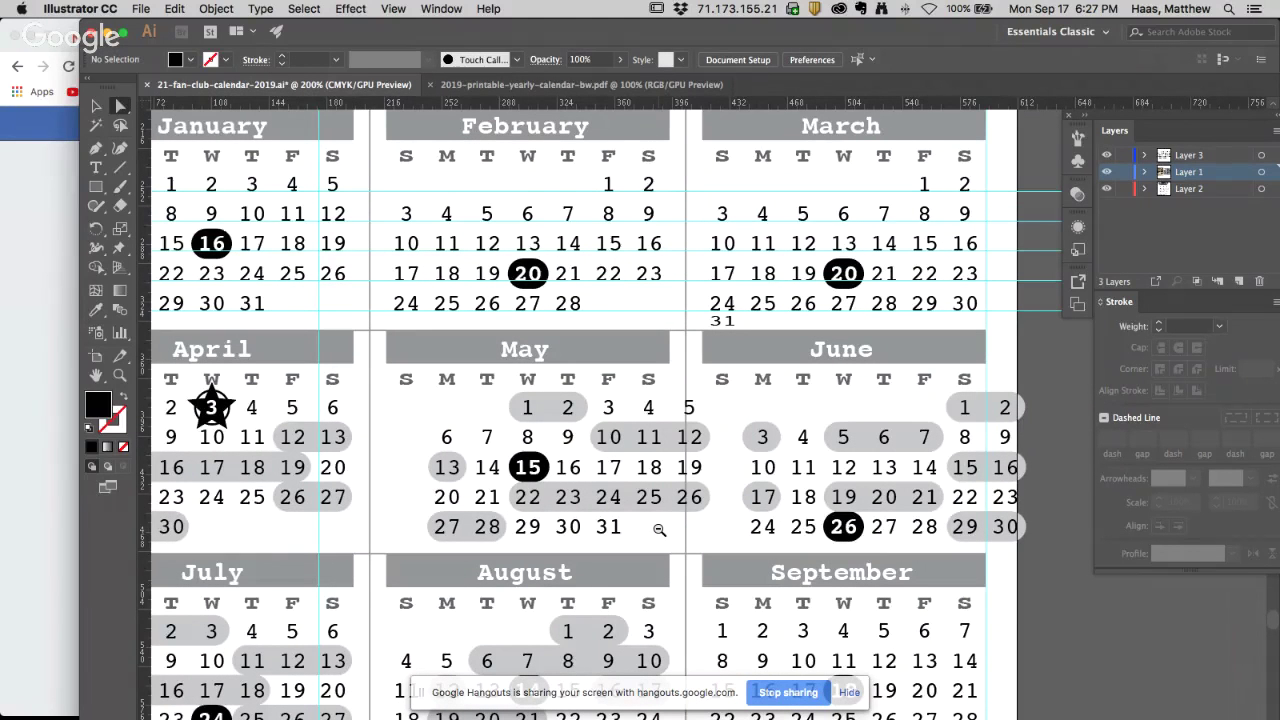
{"action": "left_click", "coordinate": [575, 497], "text": "alt+super"}
{"action": "scroll", "coordinate": [585, 515], "scroll_direction": "down", "scroll_amount": 5}
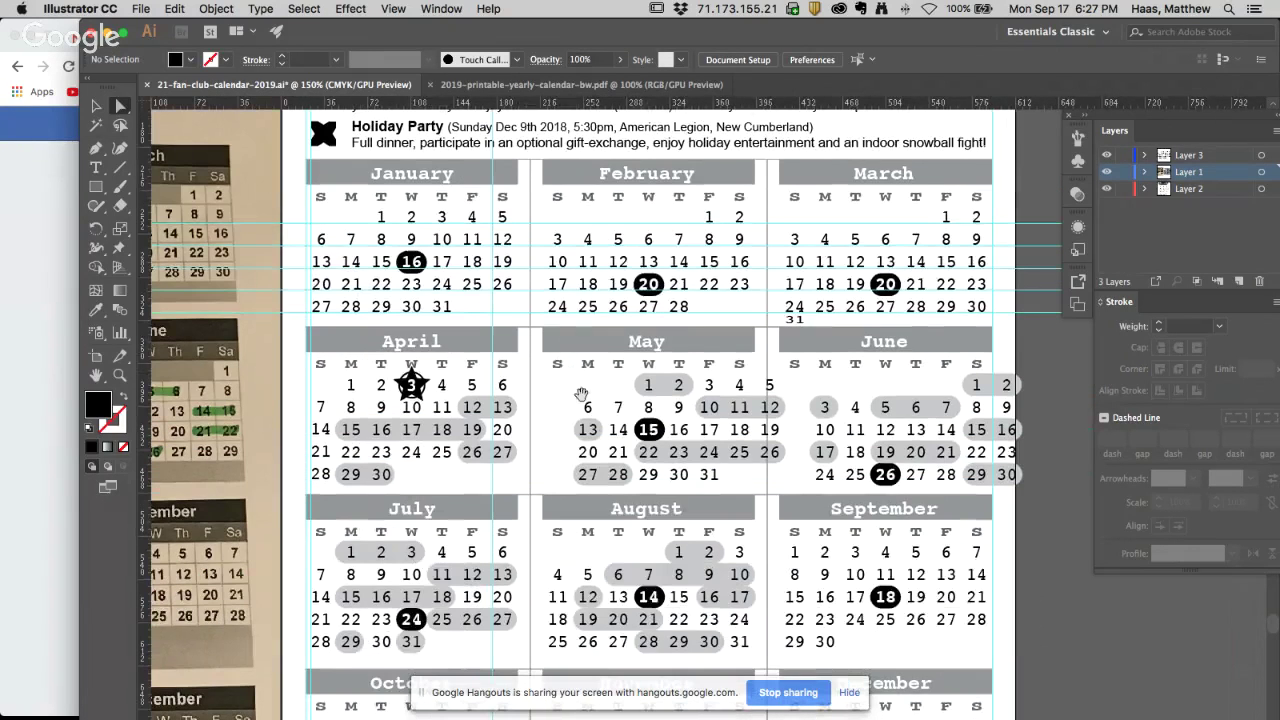
{"action": "left_click_drag", "start_coordinate": [568, 382], "coordinate": [766, 490]}
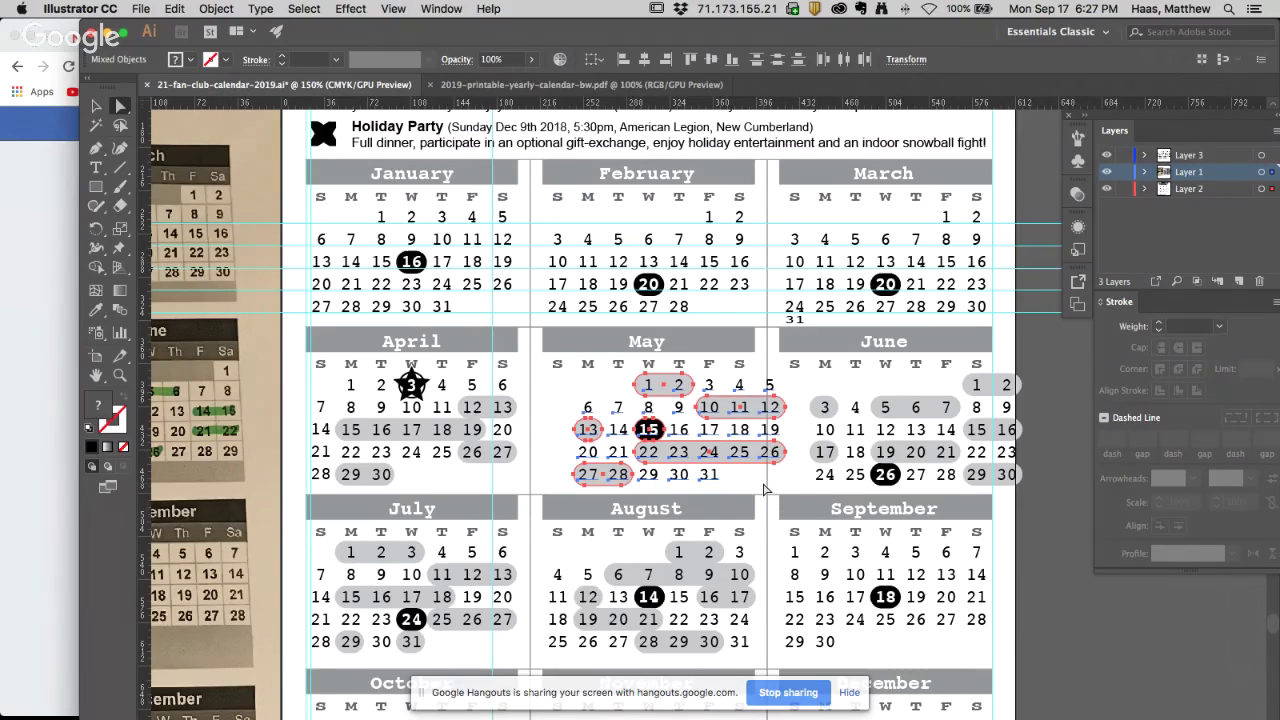
{"action": "key", "text": "shift+Left"}
{"action": "key", "text": "shift+Left"}
{"action": "key", "text": "shift+Left"}
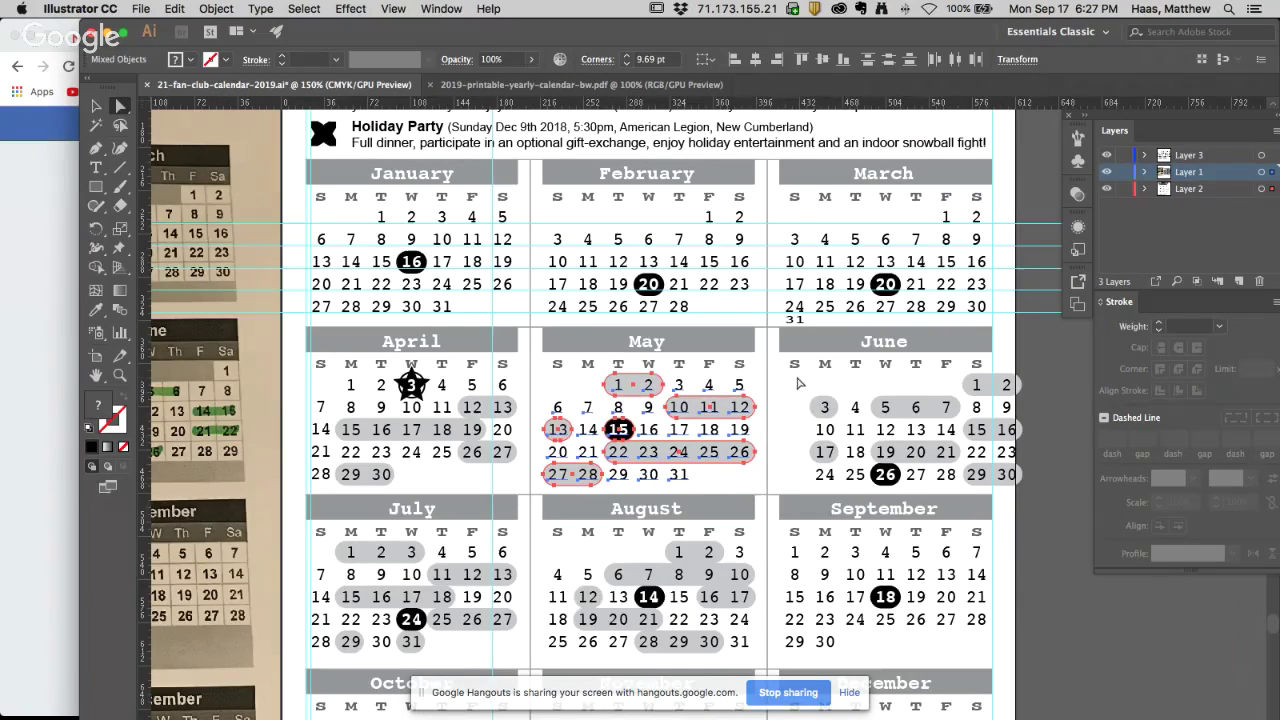
Try to move all of June's dates and their highlights one column left
{"action": "left_click_drag", "start_coordinate": [798, 470], "coordinate": [1022, 400]}
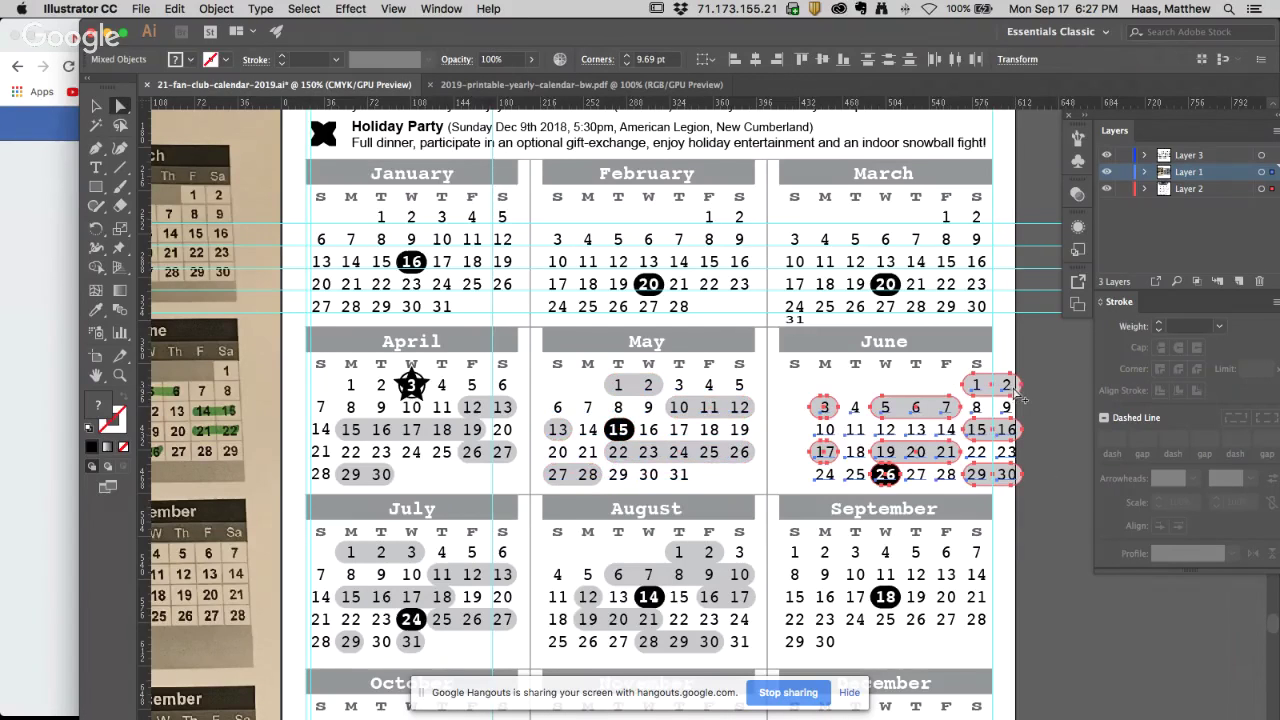
{"action": "key", "text": "shift+Left"}
{"action": "key", "text": "shift+Left"}
{"action": "key", "text": "shift+Left"}
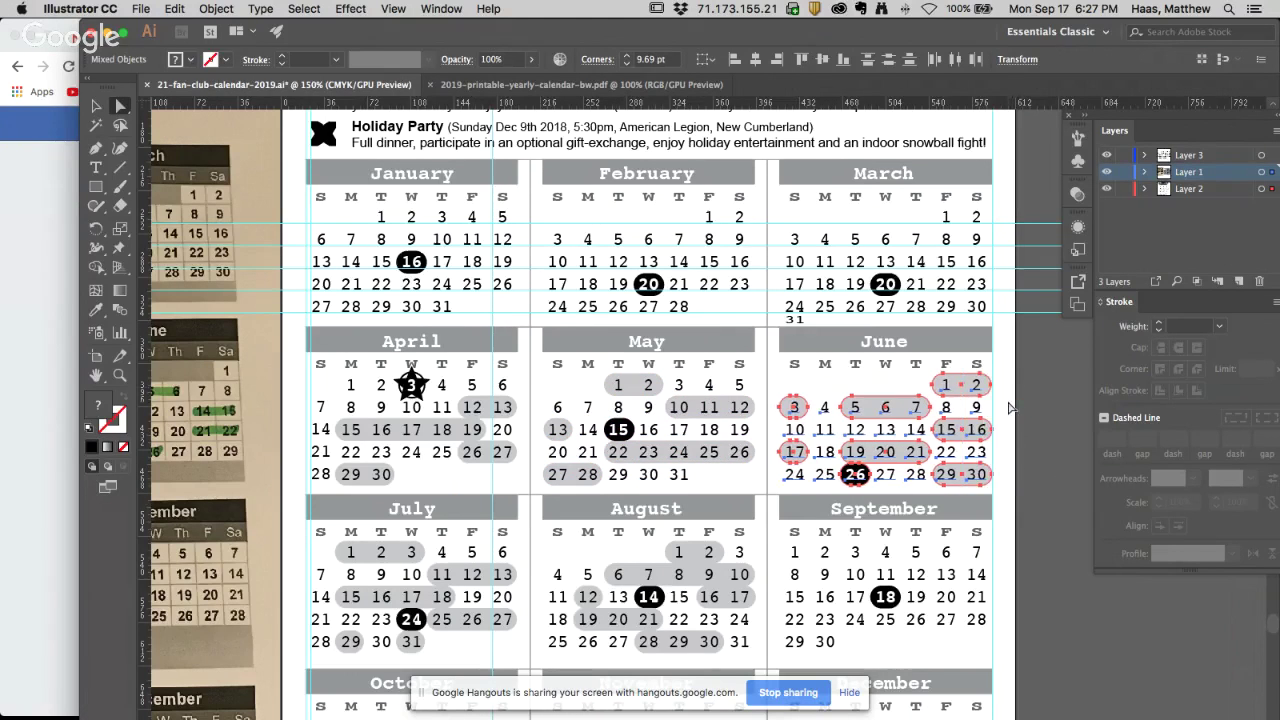
{"action": "left_click", "coordinate": [760, 485]}
{"action": "left_click", "coordinate": [637, 476], "text": "alt+super"}
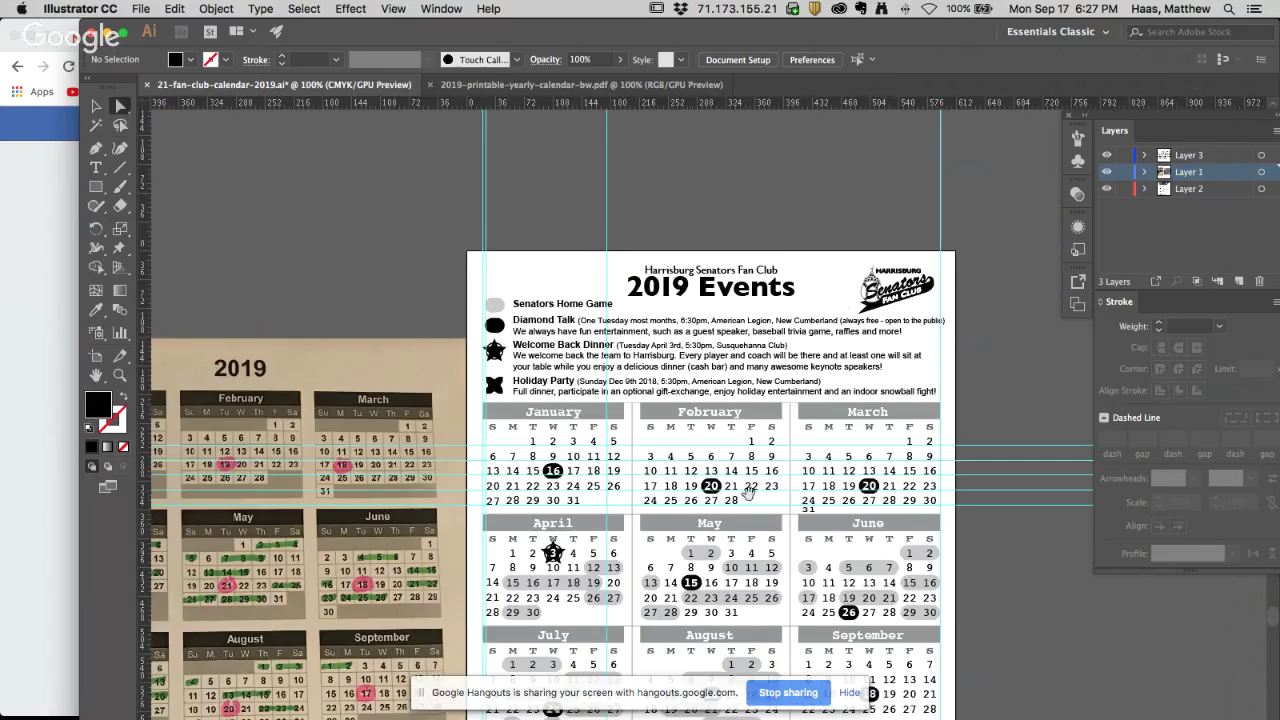
Undo the shift of June's dates and highlights, keeping May's block one column left
{"action": "key", "text": "super+z"}
{"action": "key", "text": "super+z"}
{"action": "key", "text": "super+z"}
{"action": "key", "text": "super+z"}
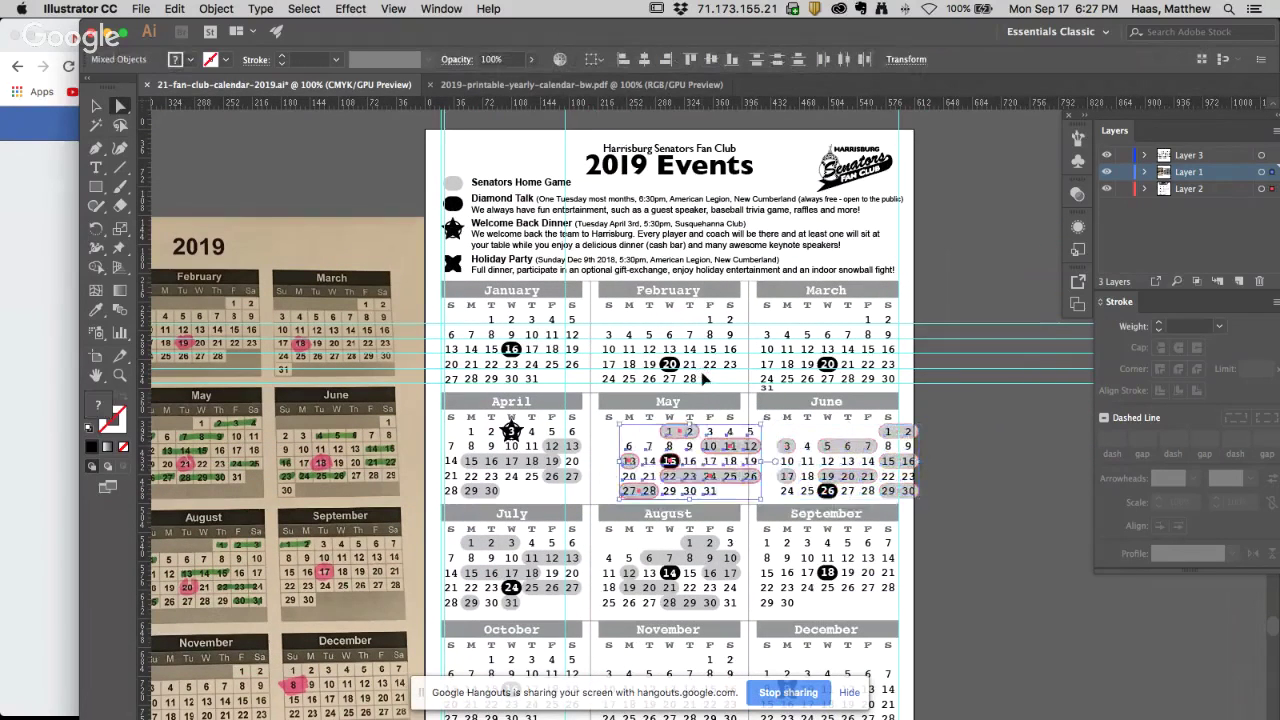
{"action": "key", "text": "super+z"}
{"action": "key", "text": "super+z"}
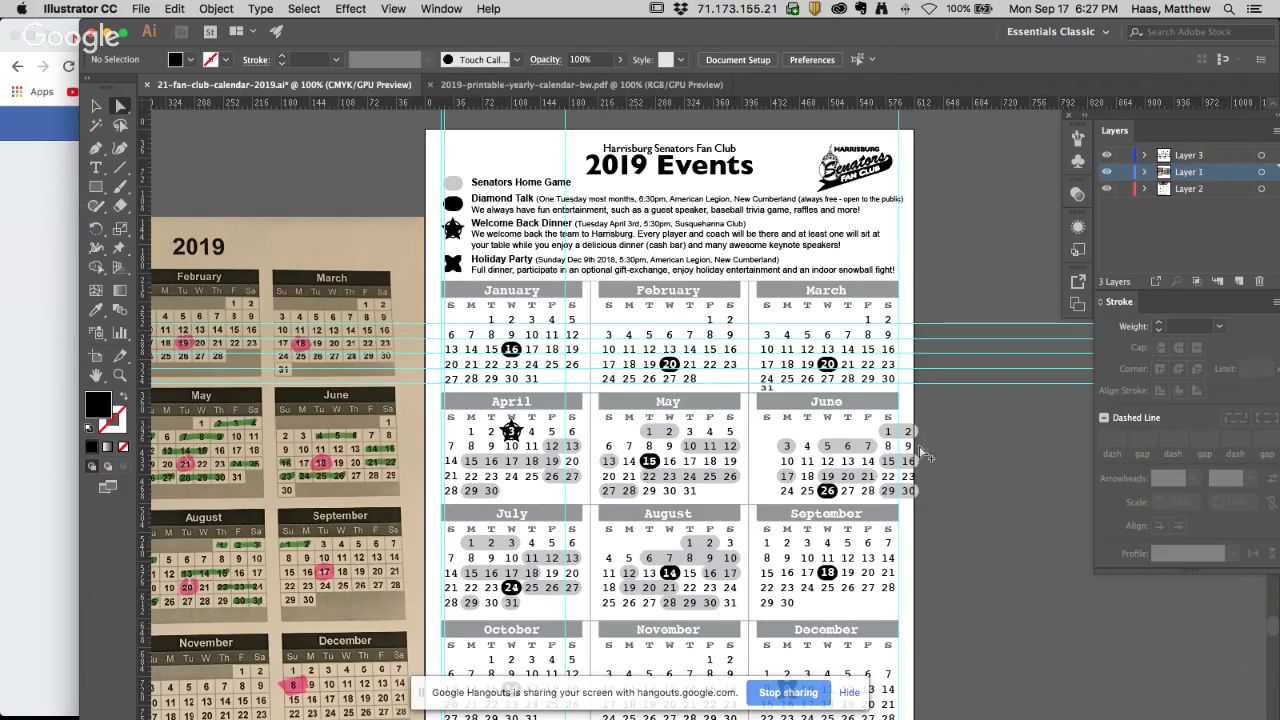
Move June's overhanging highlights one column left and place dates 2, 9, 16, 23 and 30 in the Sunday column, one row down
{"action": "left_click_drag", "start_coordinate": [924, 455], "coordinate": [922, 512]}
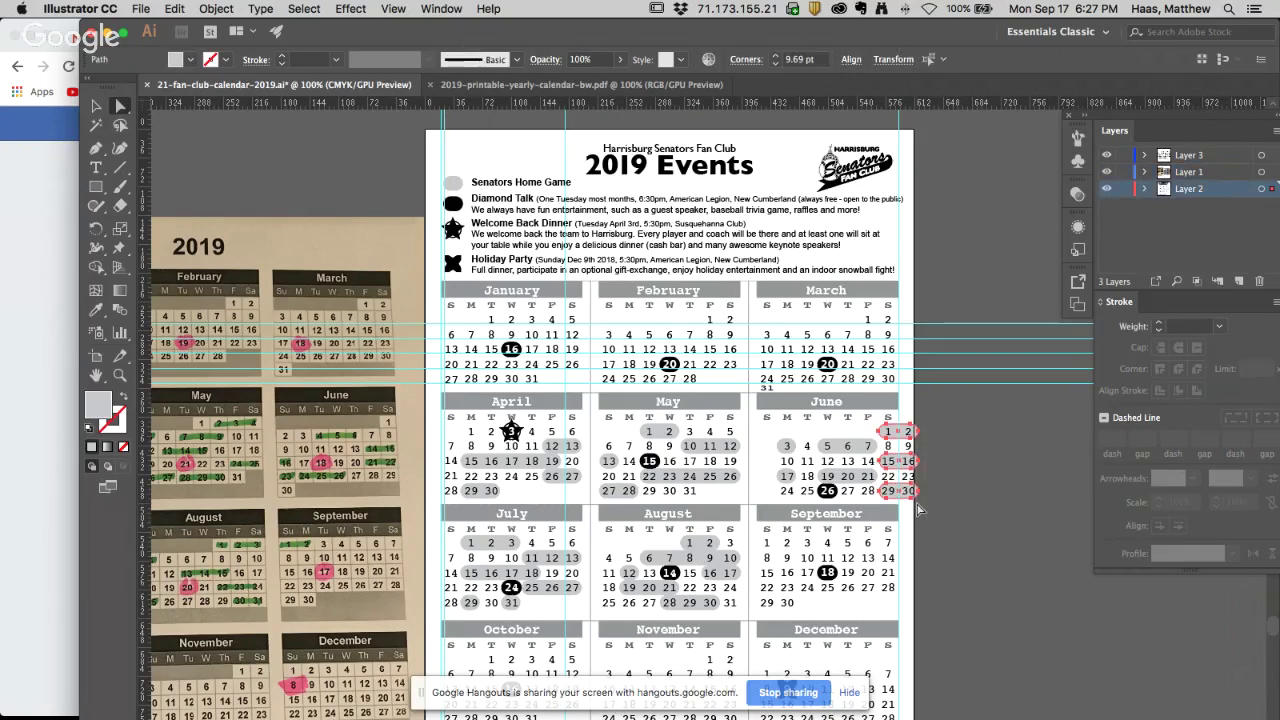
{"action": "left_click_drag", "start_coordinate": [937, 454], "coordinate": [899, 524]}
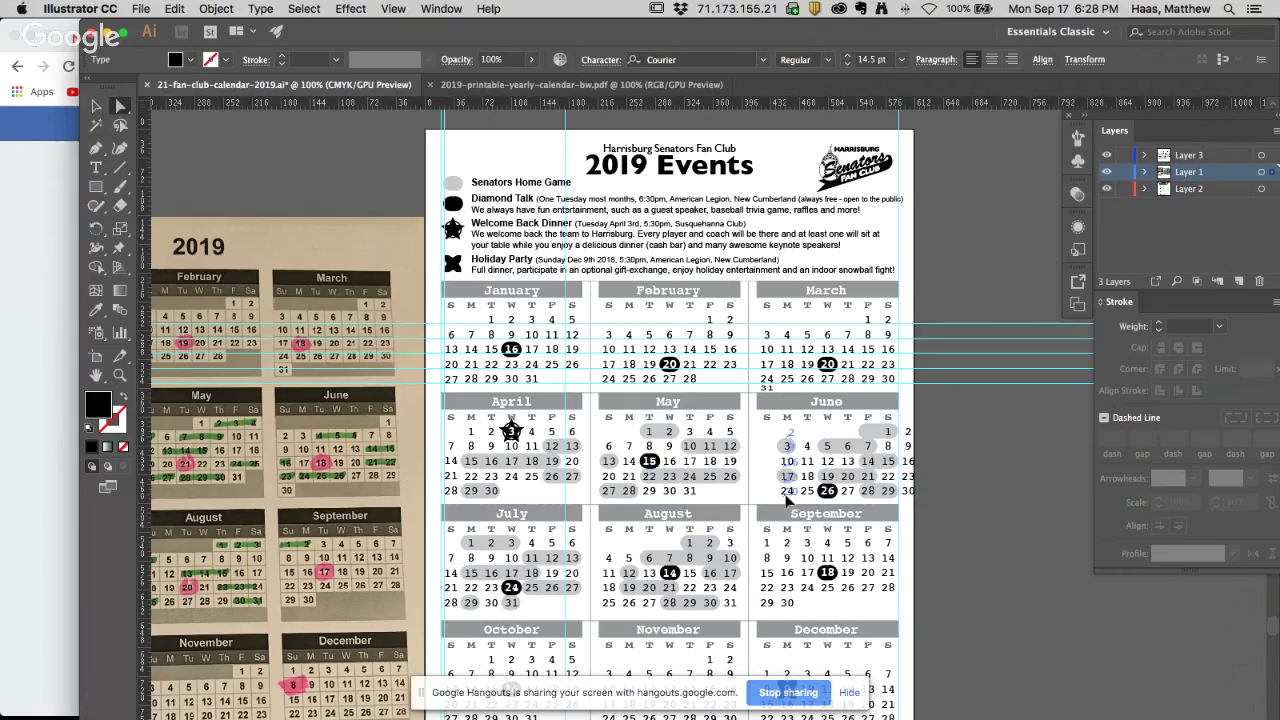
{"action": "left_click_drag", "start_coordinate": [766, 443], "coordinate": [590, 440]}
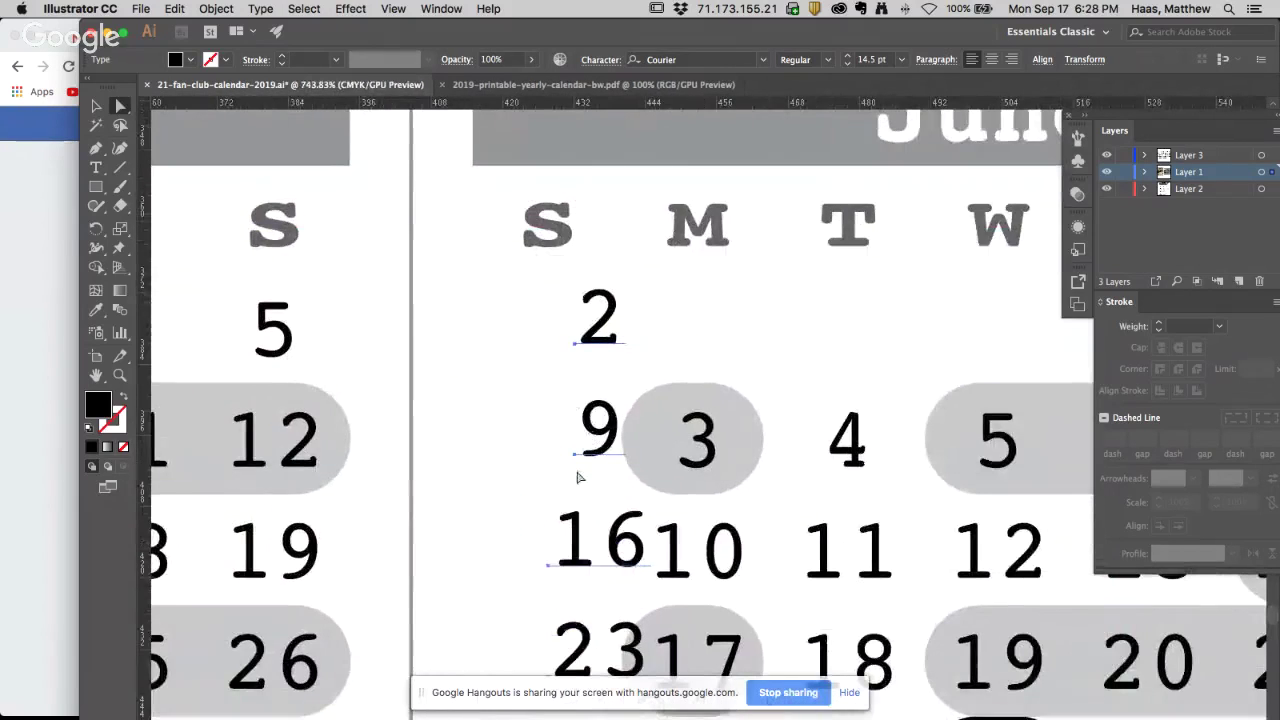
{"action": "scroll", "coordinate": [484, 289], "scroll_direction": "down", "scroll_amount": 5}
{"action": "scroll", "coordinate": [484, 289], "scroll_direction": "right", "scroll_amount": 2}
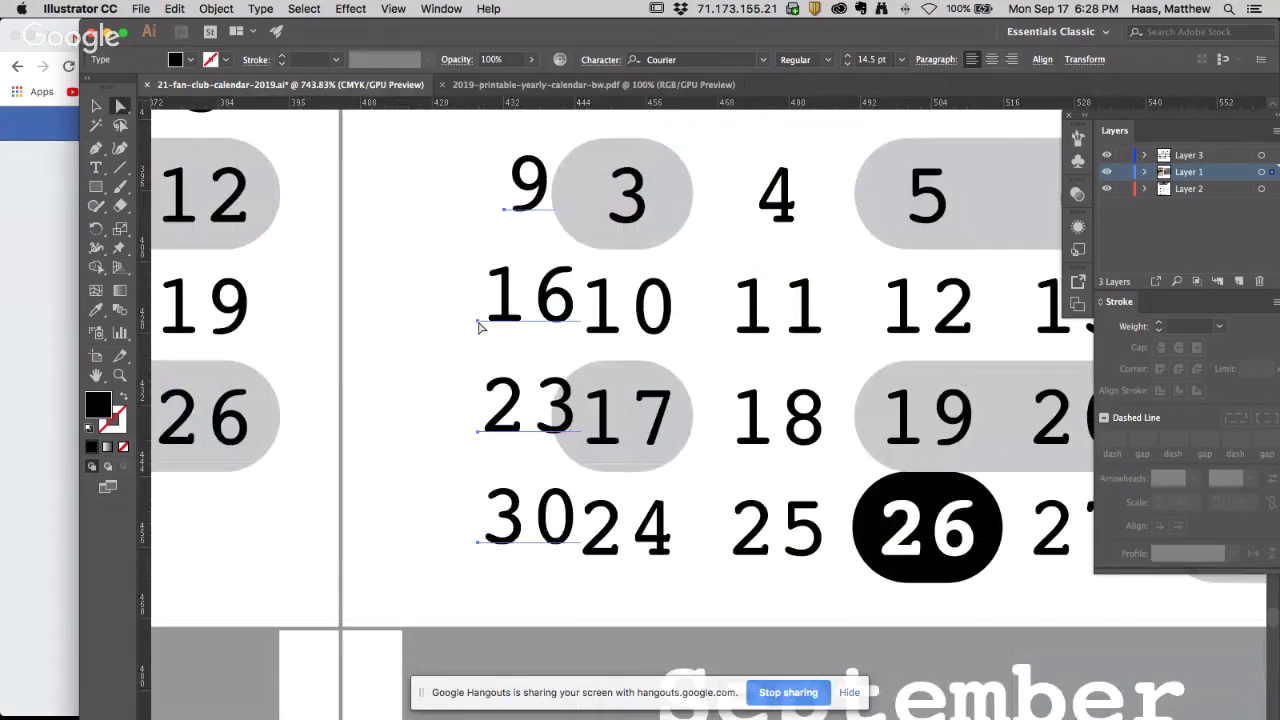
{"action": "left_click_drag", "start_coordinate": [478, 326], "coordinate": [577, 449]}
{"action": "key", "text": "super+z"}
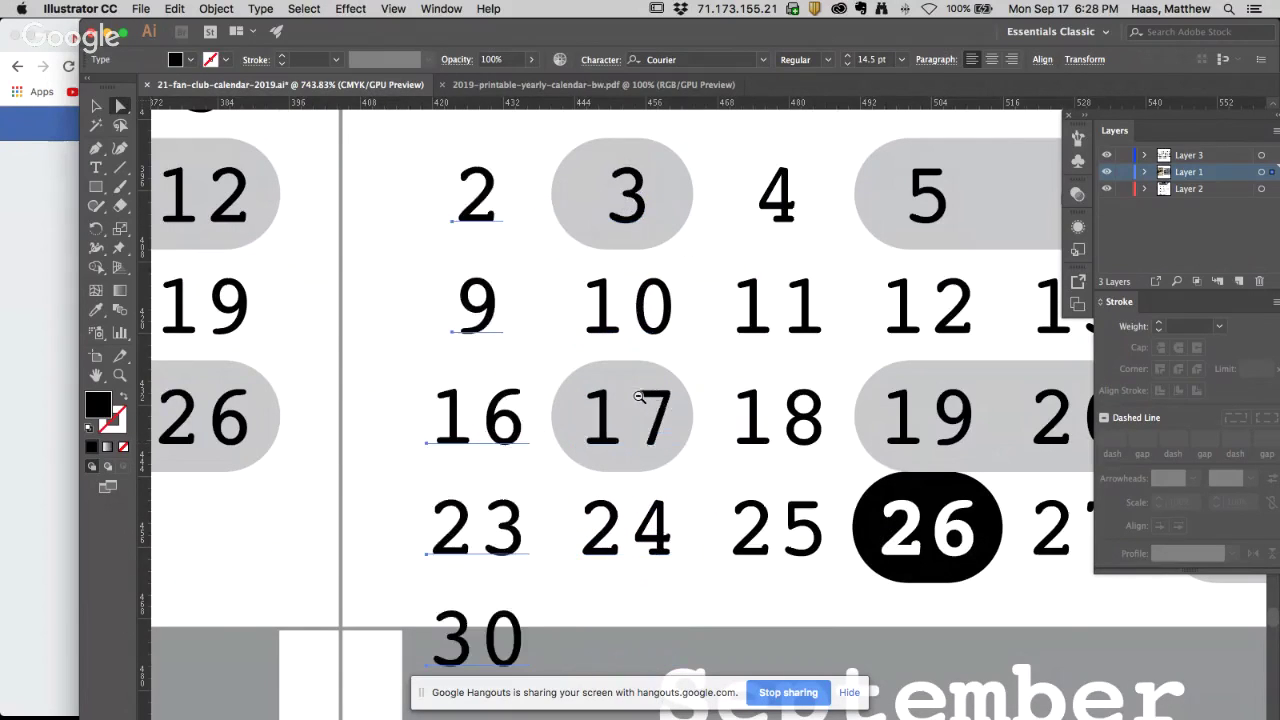
Replace the overflowing 30 under June's 23 with a small copy of March's 31, edited to read 30
{"action": "key", "text": "super+minus"}
{"action": "key", "text": "super+minus"}
{"action": "key", "text": "super+minus"}
{"action": "key", "text": "super+minus"}
{"action": "left_click_drag", "start_coordinate": [518, 538], "coordinate": [726, 357]}
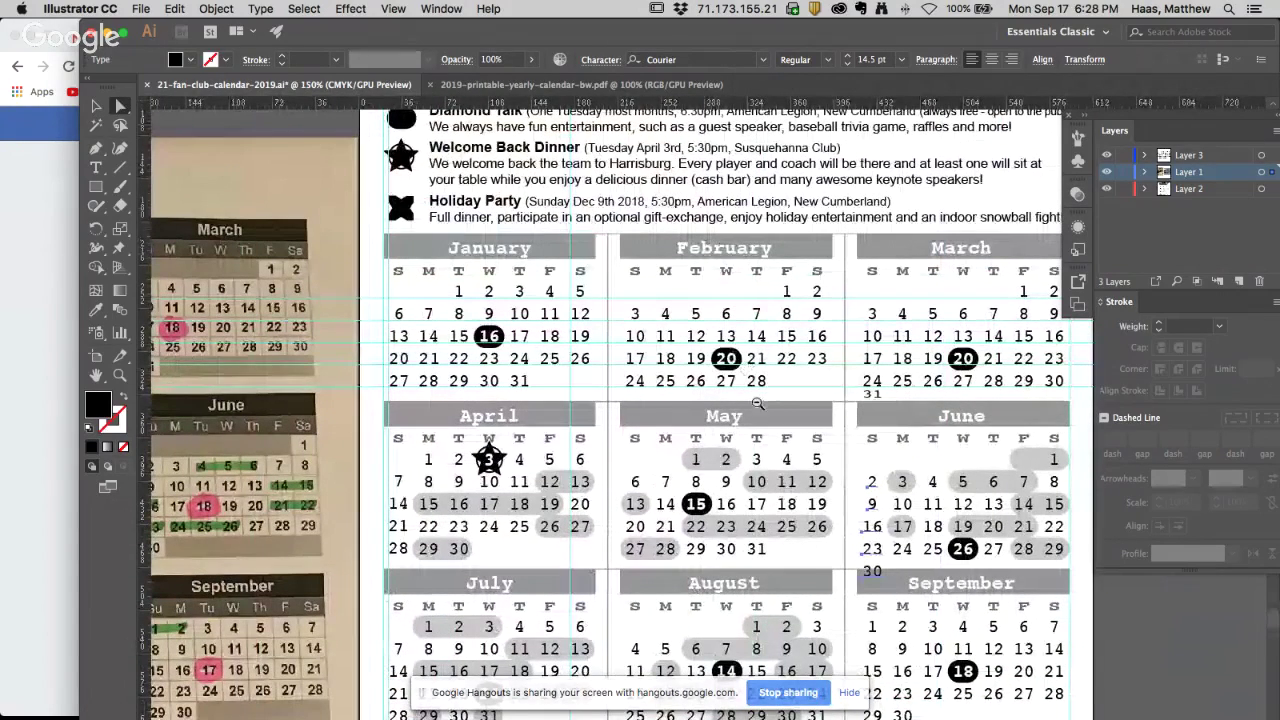
{"action": "key", "text": "super+minus"}
{"action": "left_click_drag", "start_coordinate": [690, 402], "coordinate": [722, 192]}
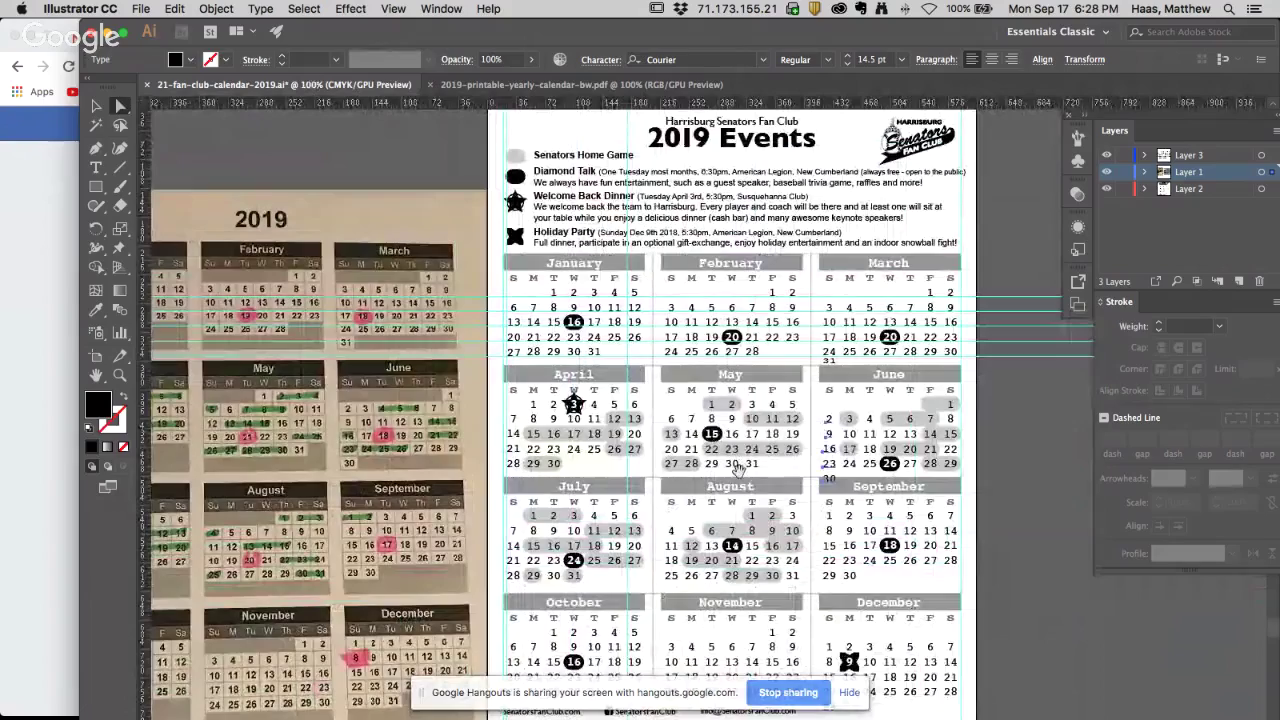
{"action": "left_click_drag", "start_coordinate": [716, 464], "coordinate": [741, 375]}
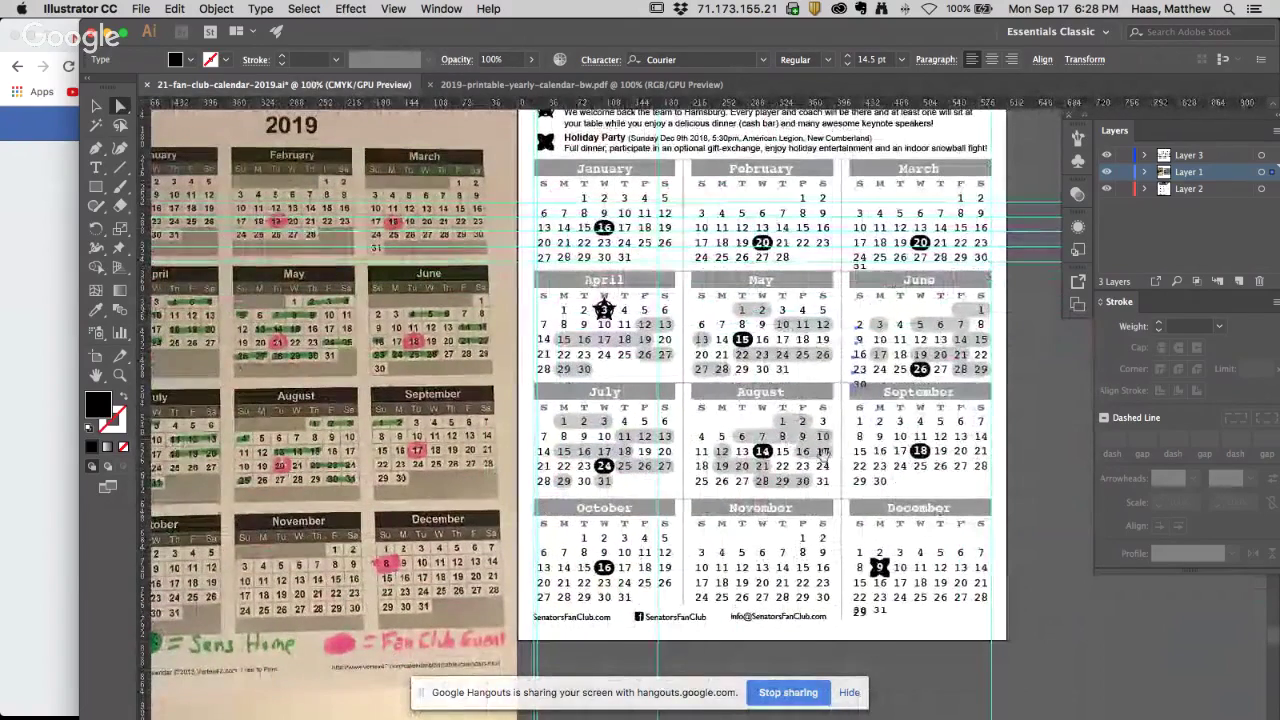
{"action": "left_click", "coordinate": [905, 495]}
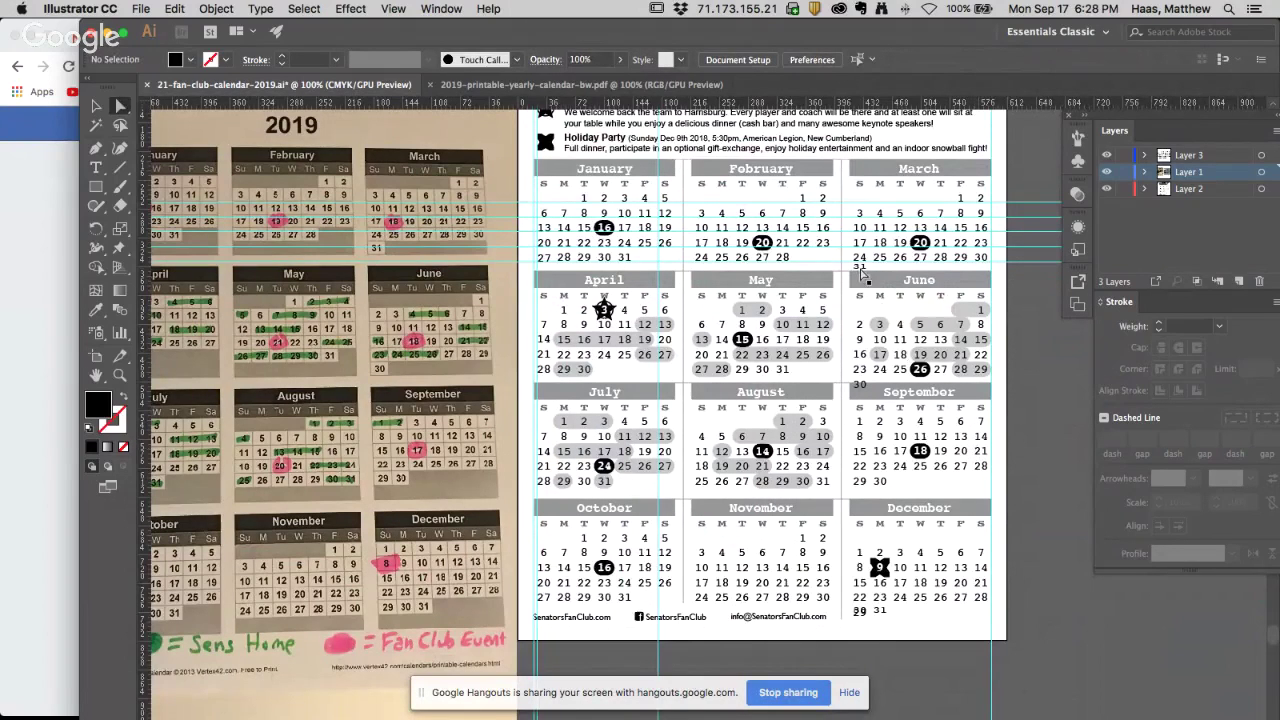
{"action": "left_click", "coordinate": [864, 383]}
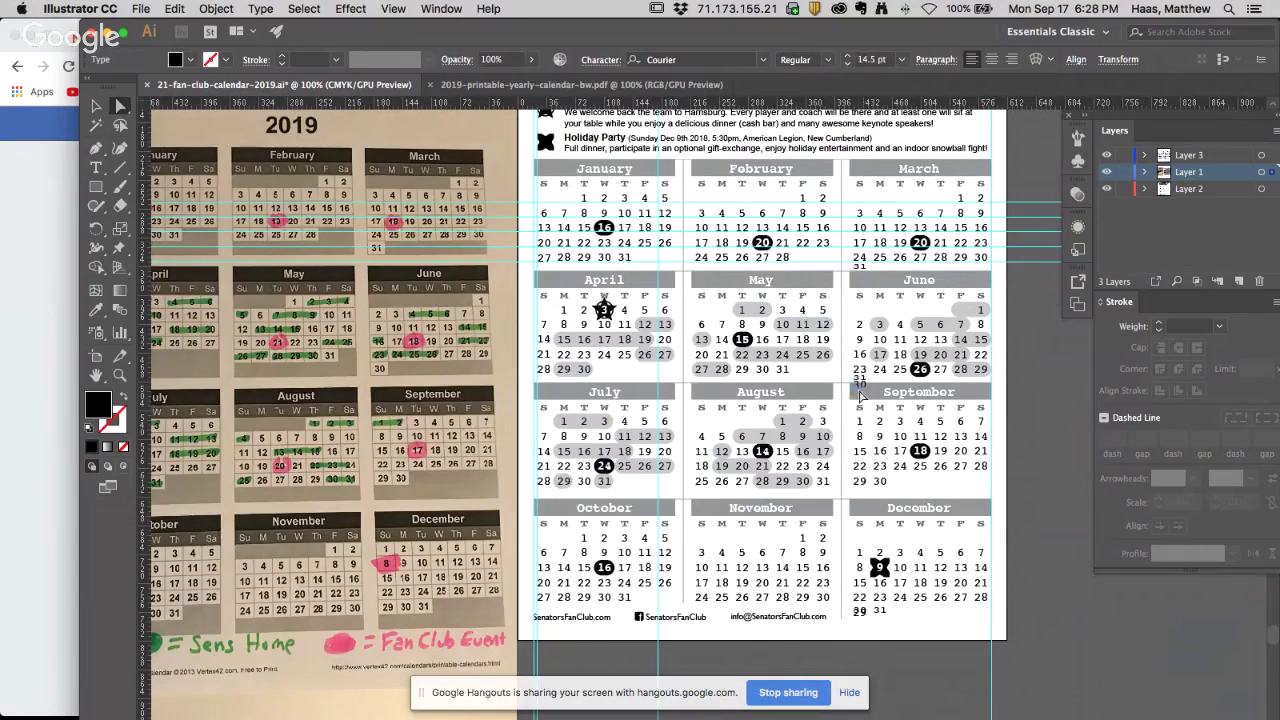
{"action": "key", "text": "Delete"}
{"action": "key", "text": "t"}
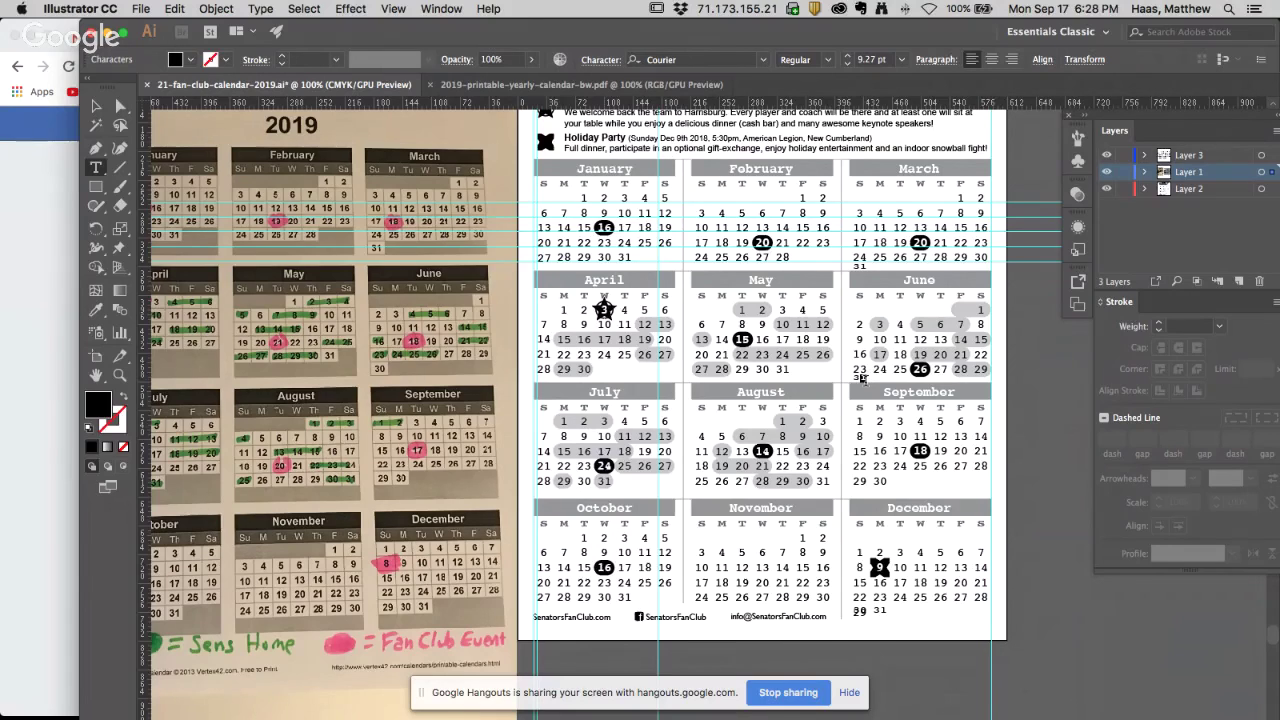
{"action": "key", "text": "z"}
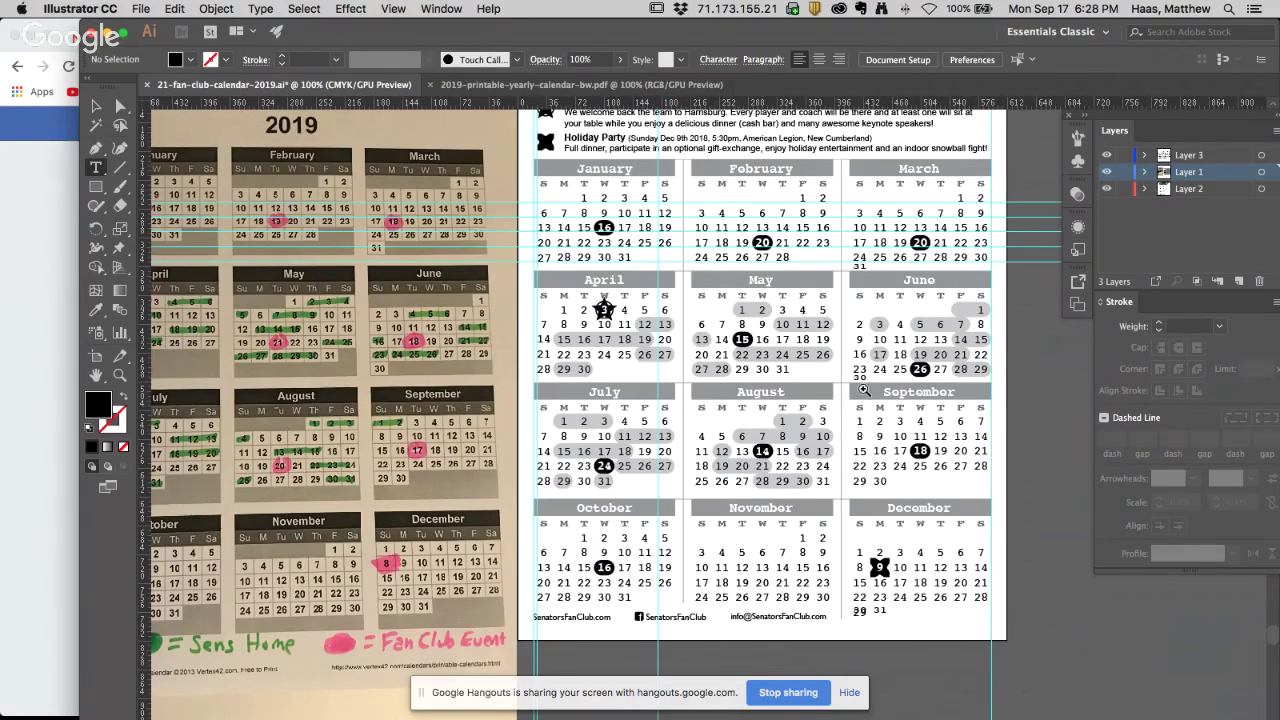
Examine the small 30 in June up close, the whole calendar page, and the last dates of December
{"action": "left_click", "coordinate": [863, 390]}
{"action": "scroll", "coordinate": [840, 430], "scroll_direction": "down", "scroll_amount": 5}
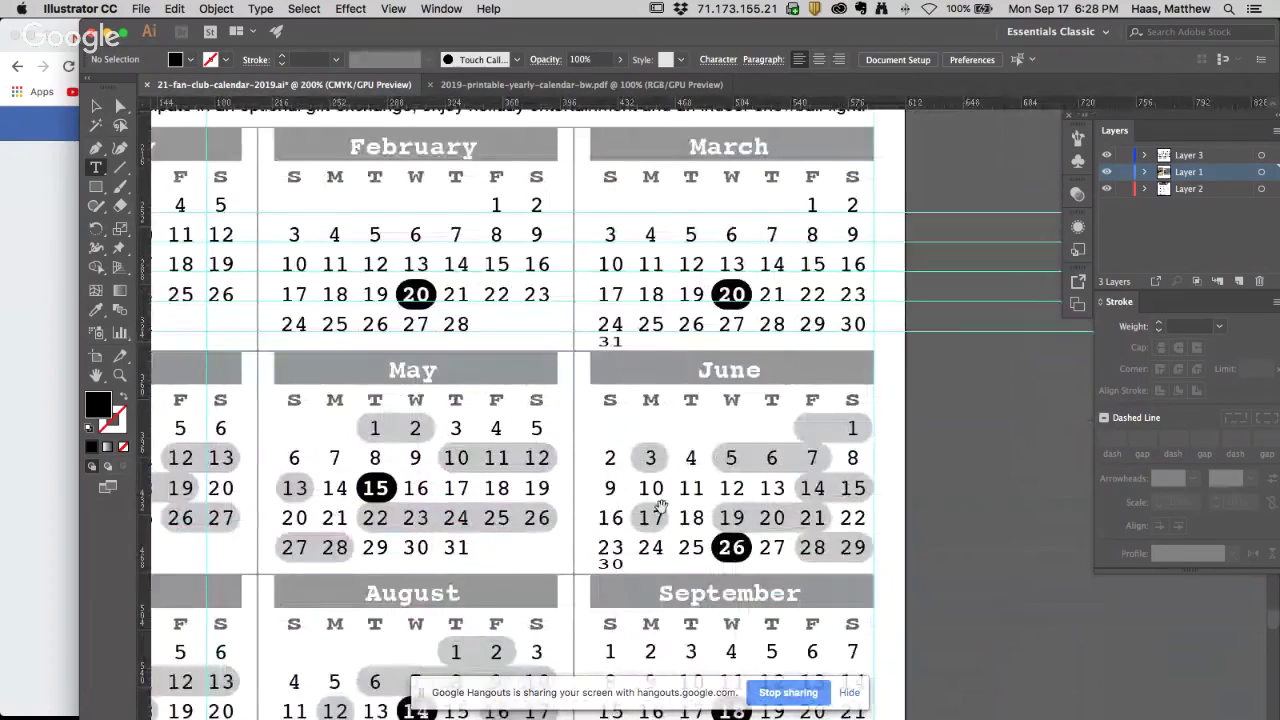
{"action": "scroll", "coordinate": [819, 478], "scroll_direction": "down", "scroll_amount": 2}
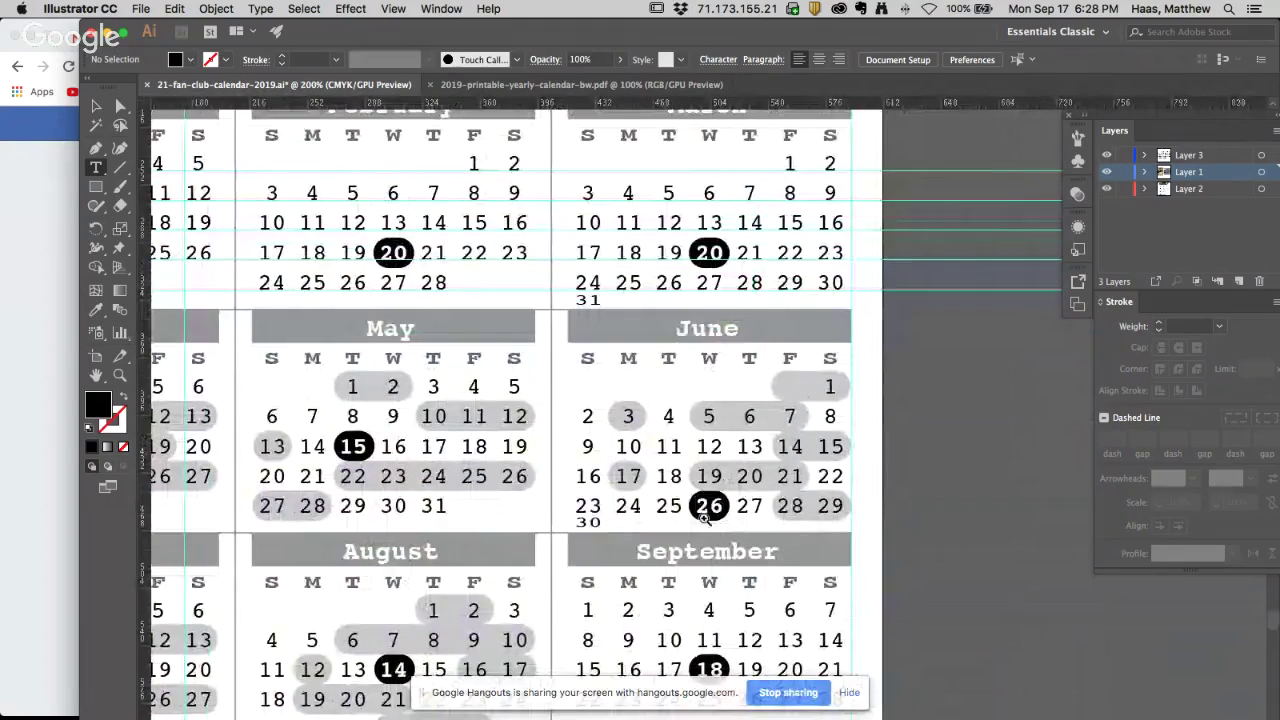
{"action": "left_click", "coordinate": [590, 530]}
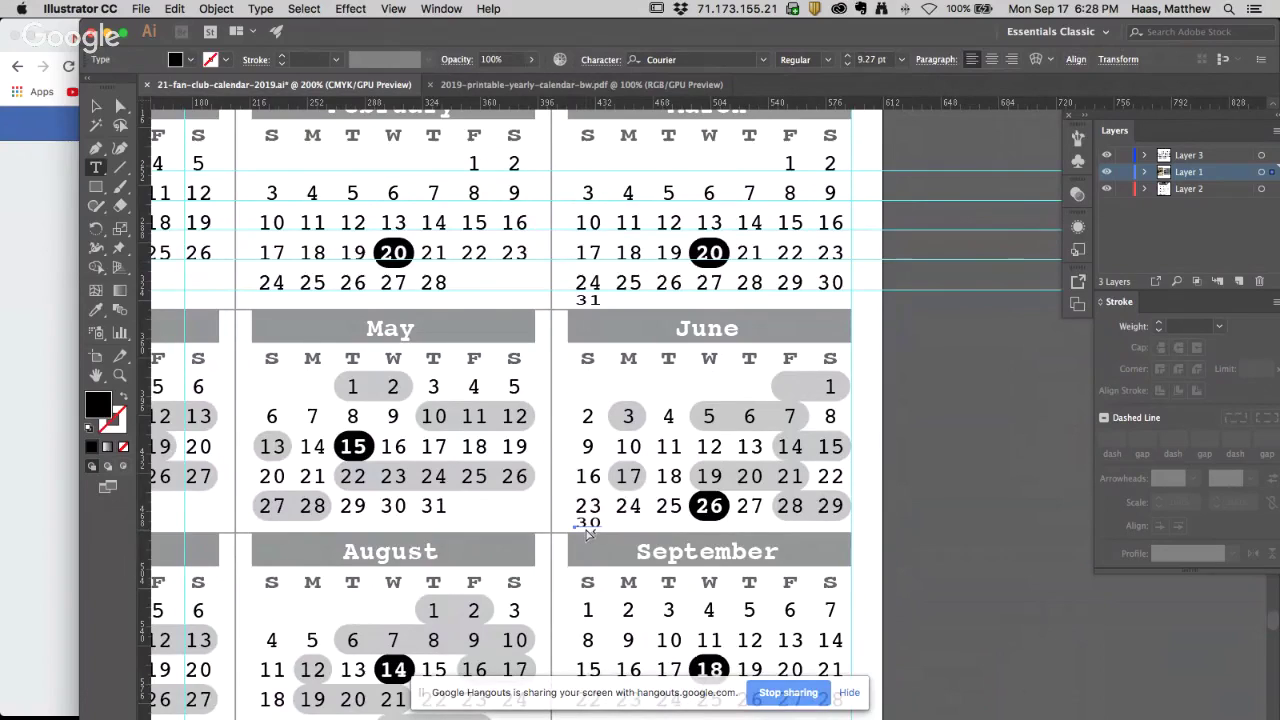
{"action": "key", "text": "super+space"}
{"action": "left_click", "coordinate": [595, 478], "text": "alt+super"}
{"action": "left_click", "coordinate": [598, 476], "text": "alt+super"}
{"action": "left_click", "coordinate": [699, 564], "text": "alt+super"}
{"action": "left_click_drag", "start_coordinate": [688, 583], "coordinate": [648, 278]}
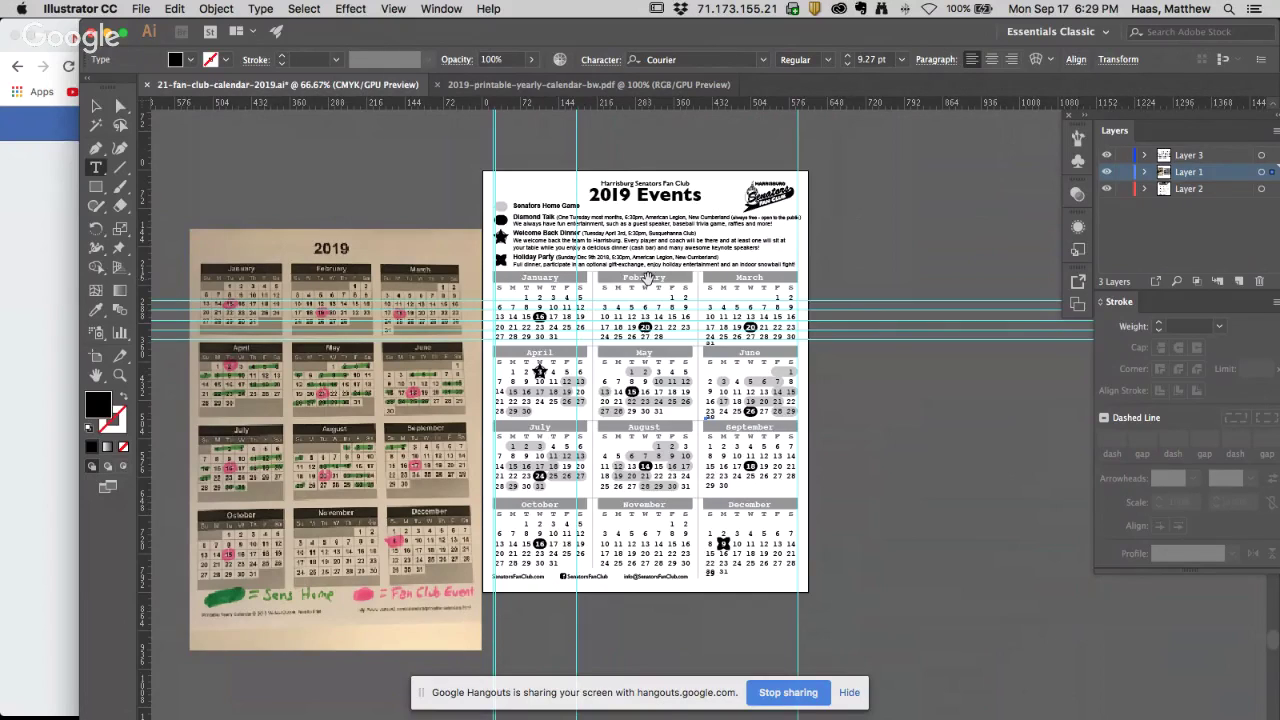
{"action": "left_click", "coordinate": [125, 106]}
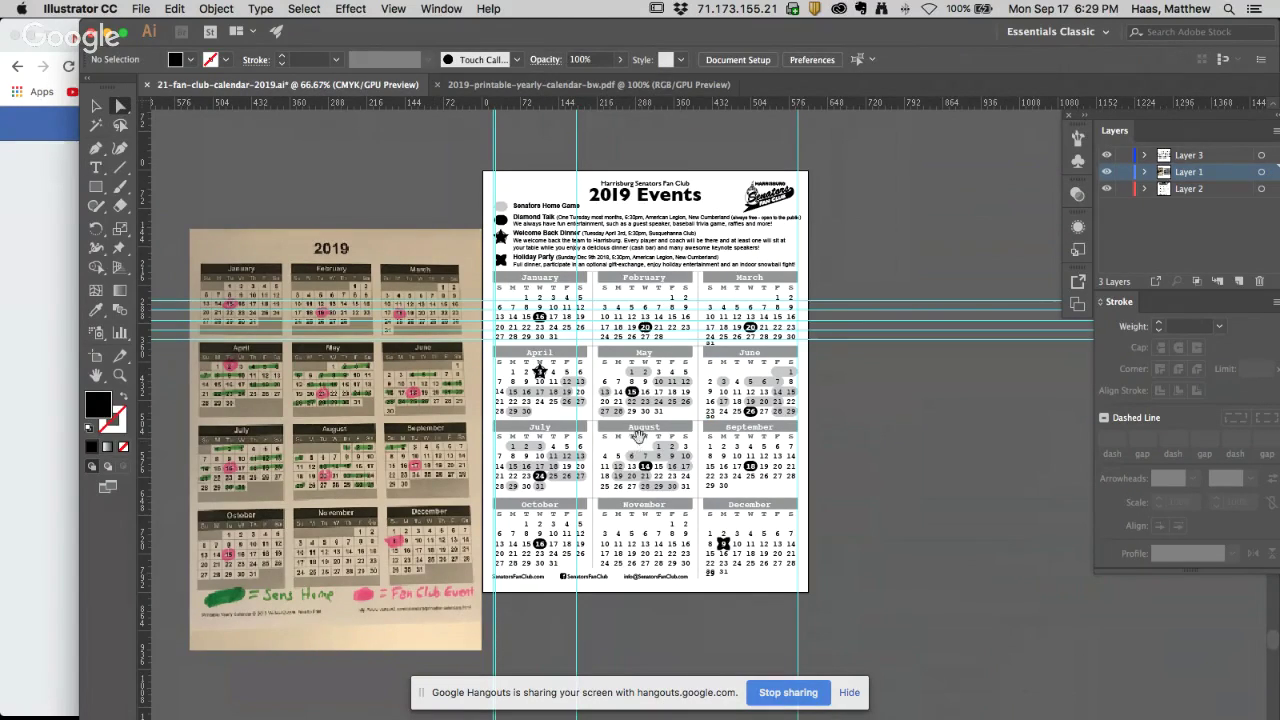
{"action": "left_click", "coordinate": [678, 473]}
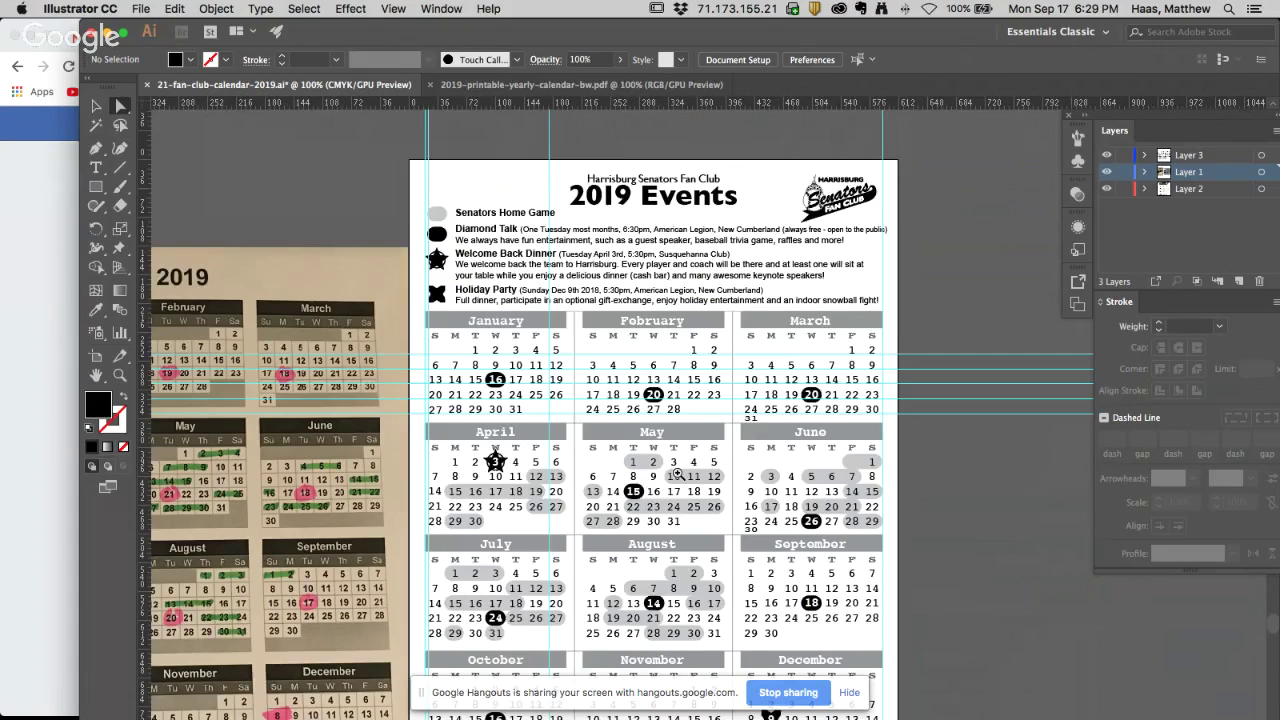
{"action": "left_click_drag", "start_coordinate": [680, 471], "coordinate": [739, 286]}
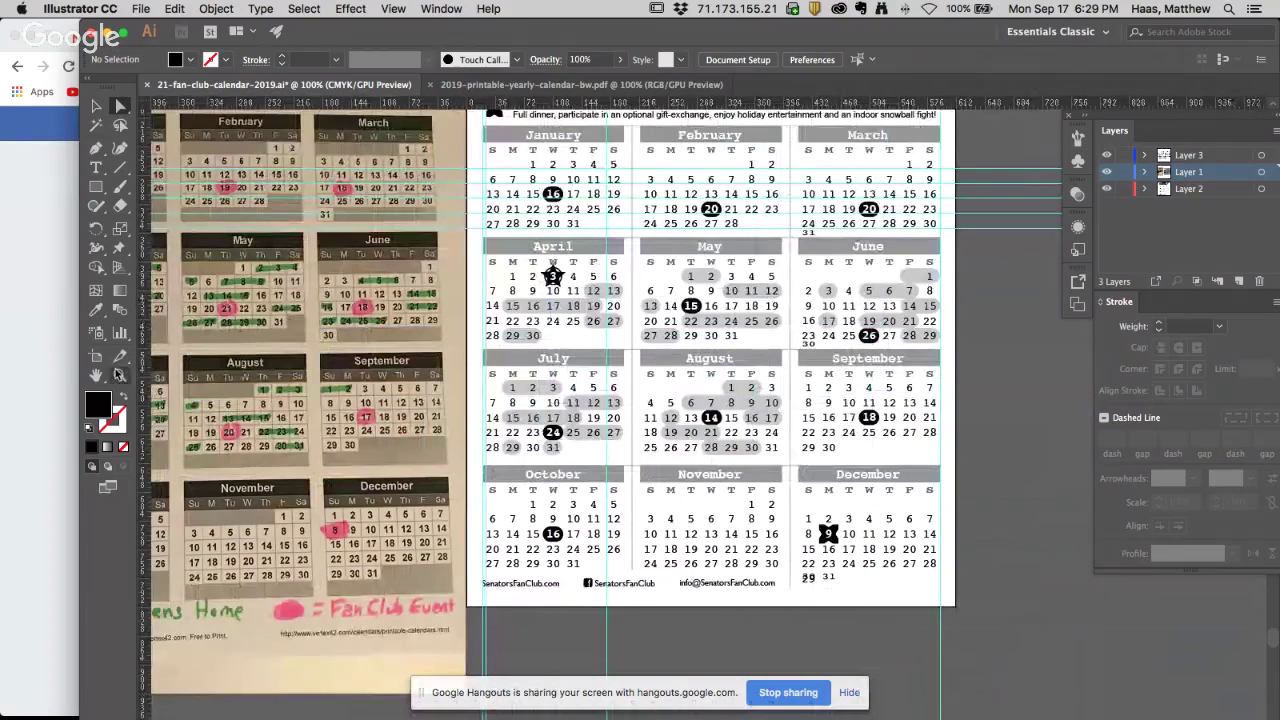
{"action": "key", "text": "shift+Tab"}
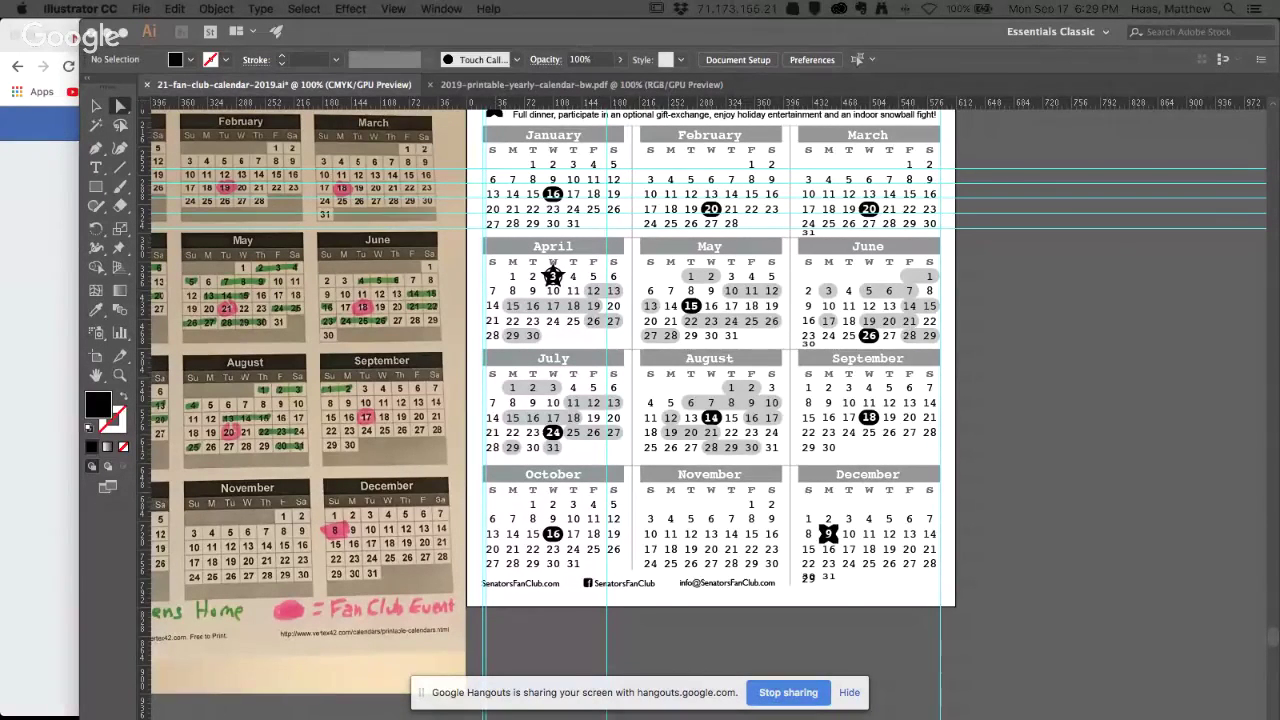
{"action": "left_click", "coordinate": [808, 581]}
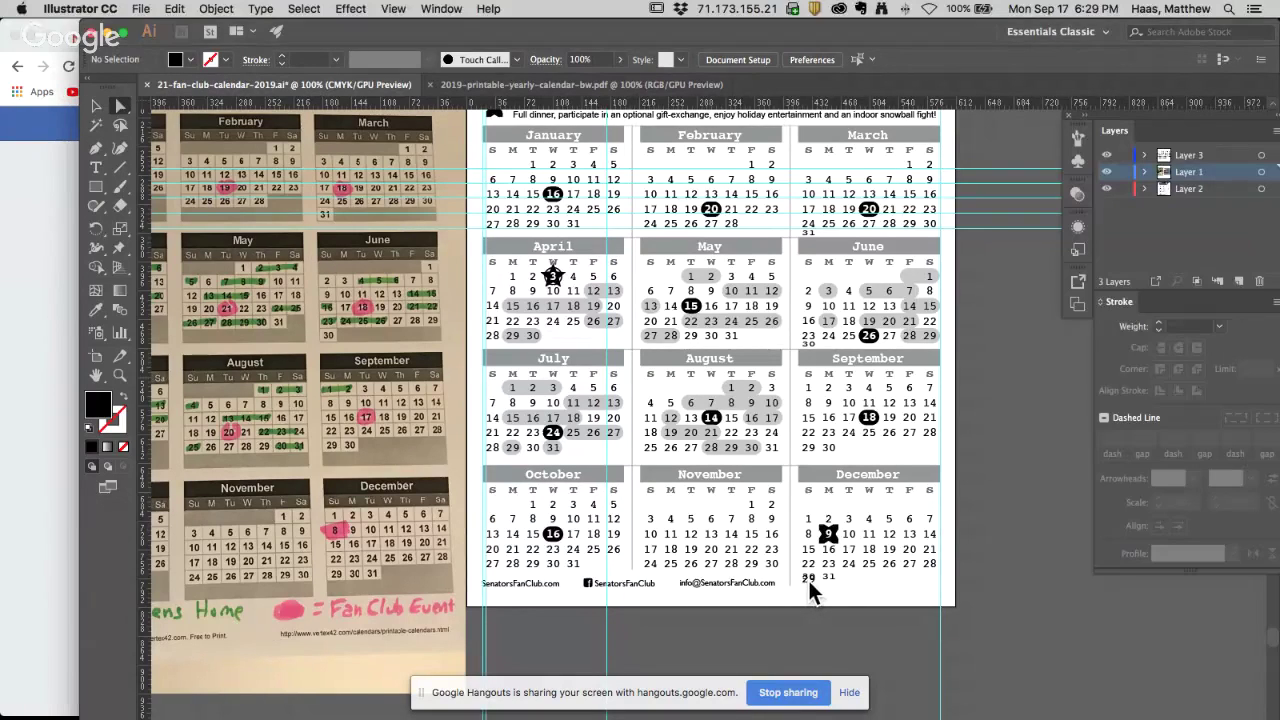
Edit December's two small last-row dates to read 29 in the Sunday column and 30 in the Monday column
{"action": "type", "text": "30"}
{"action": "left_click", "coordinate": [813, 588]}
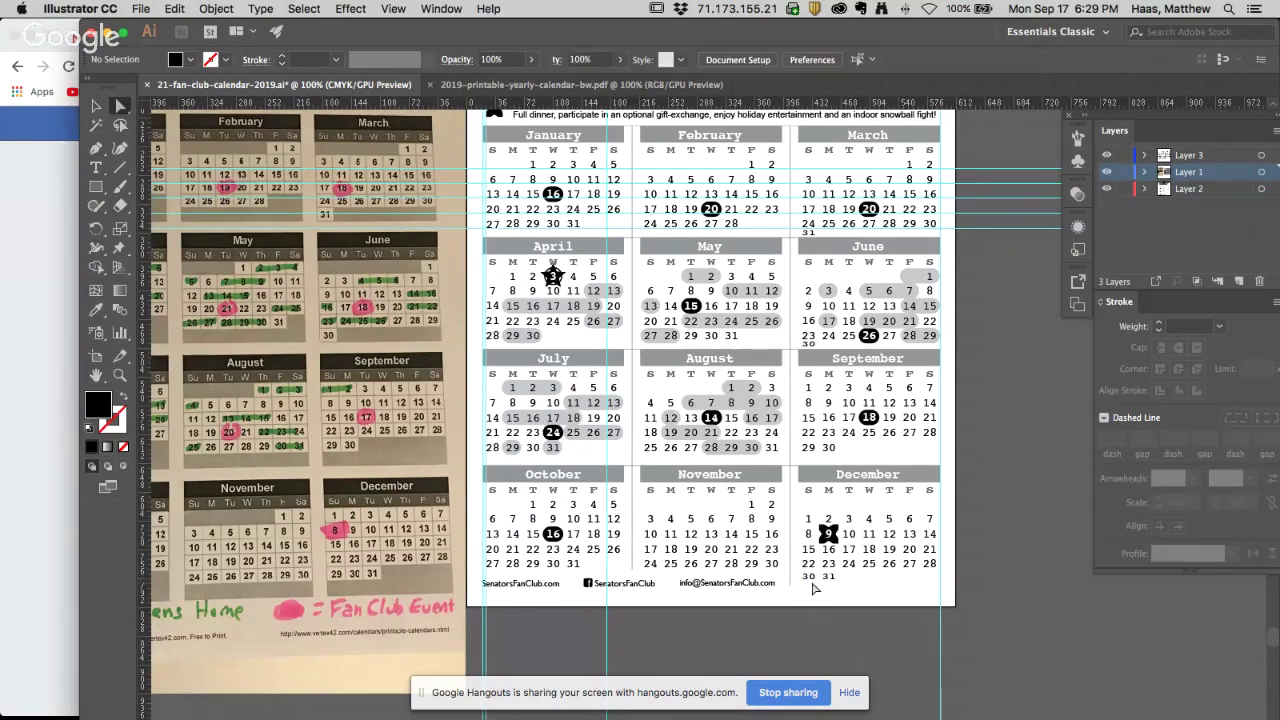
{"action": "double_click", "coordinate": [808, 579]}
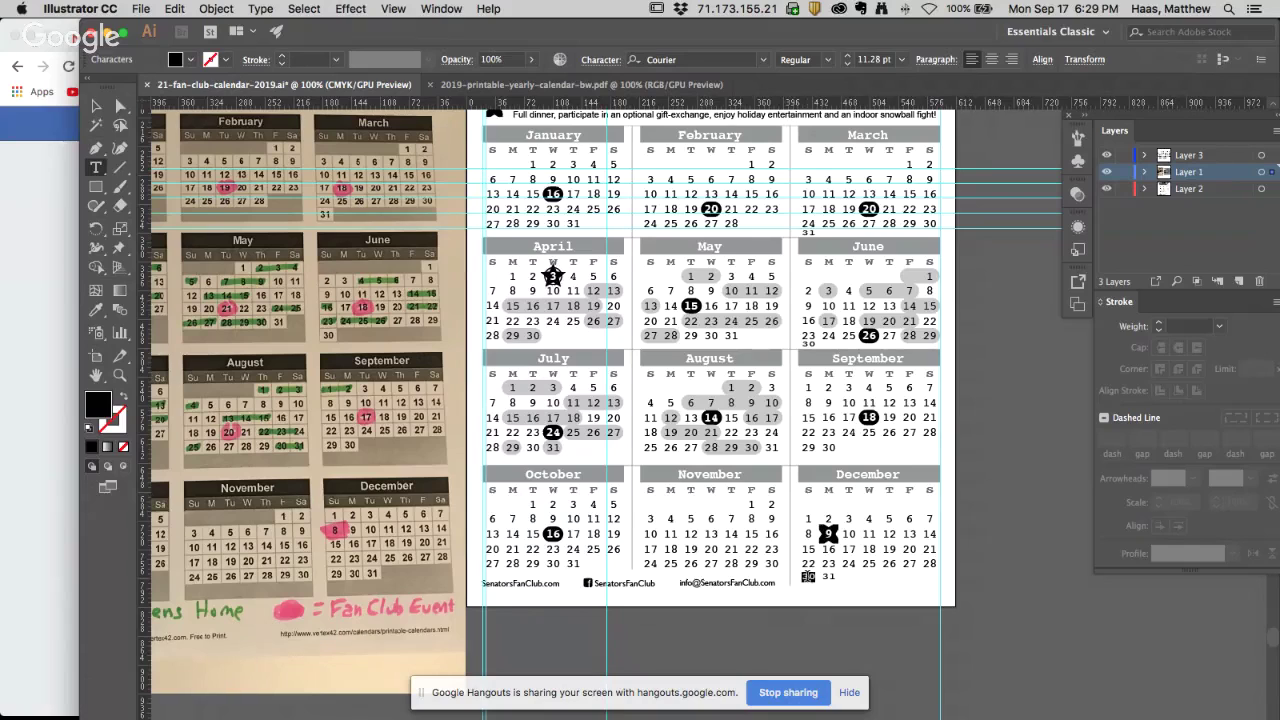
{"action": "type", "text": "29 30"}
{"action": "left_click", "coordinate": [834, 584], "text": "super"}
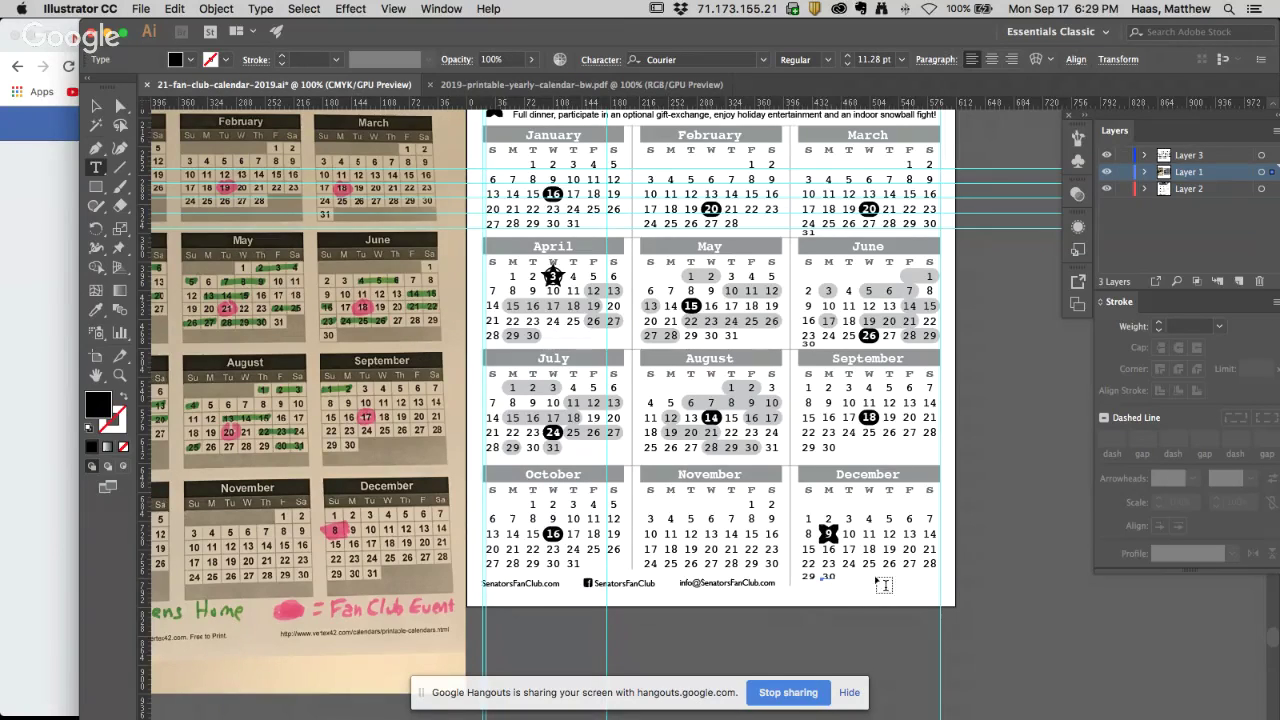
{"action": "left_click", "coordinate": [121, 105]}
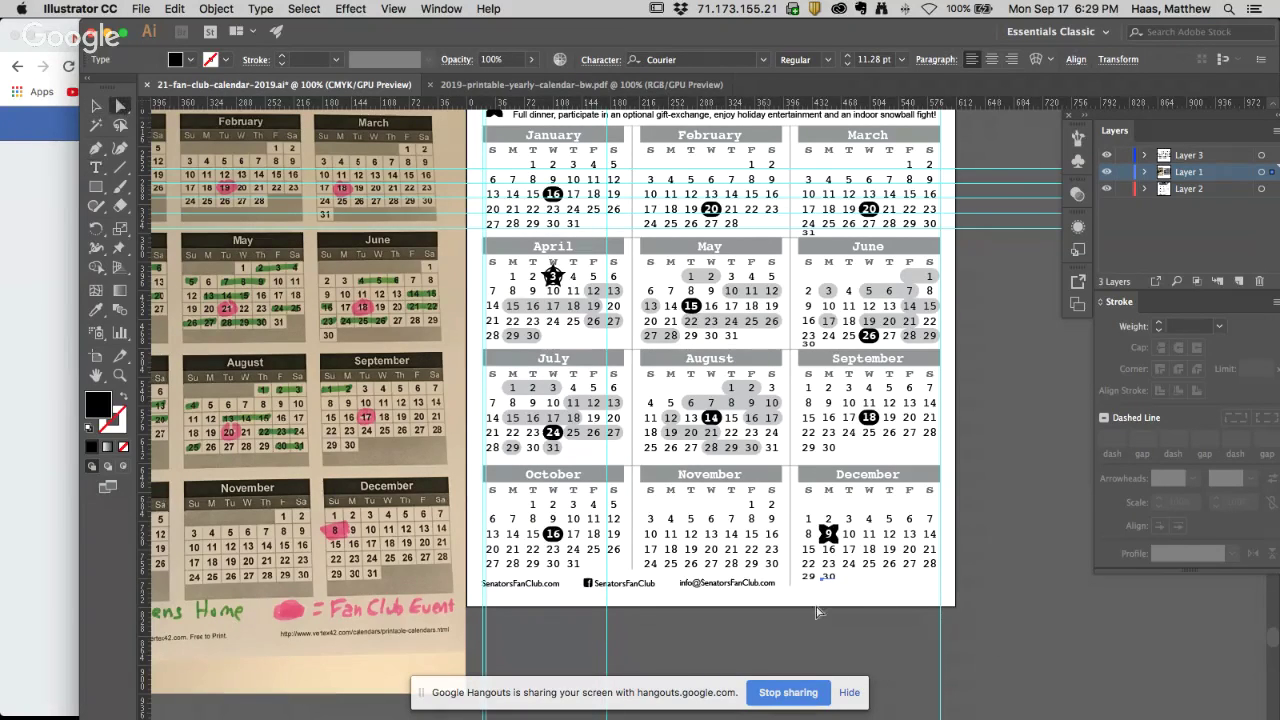
Try placing a copy of December's small 30 in the Tuesday column and remove the copy
{"action": "left_click_drag", "start_coordinate": [827, 585], "coordinate": [841, 587]}
{"action": "left_click", "coordinate": [863, 675]}
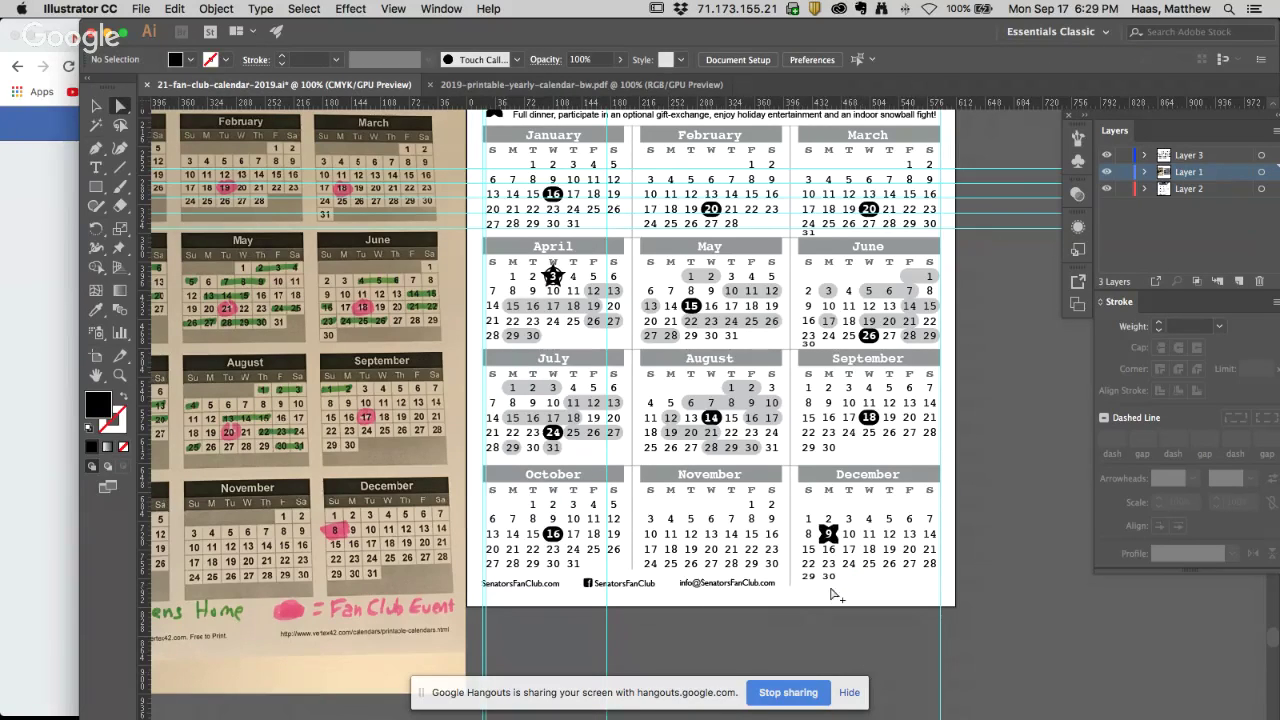
{"action": "mouse_move", "coordinate": [831, 586]}
{"action": "left_mouse_down"}
{"action": "mouse_move", "coordinate": [874, 587]}
{"action": "mouse_move", "coordinate": [852, 590]}
{"action": "left_mouse_up"}
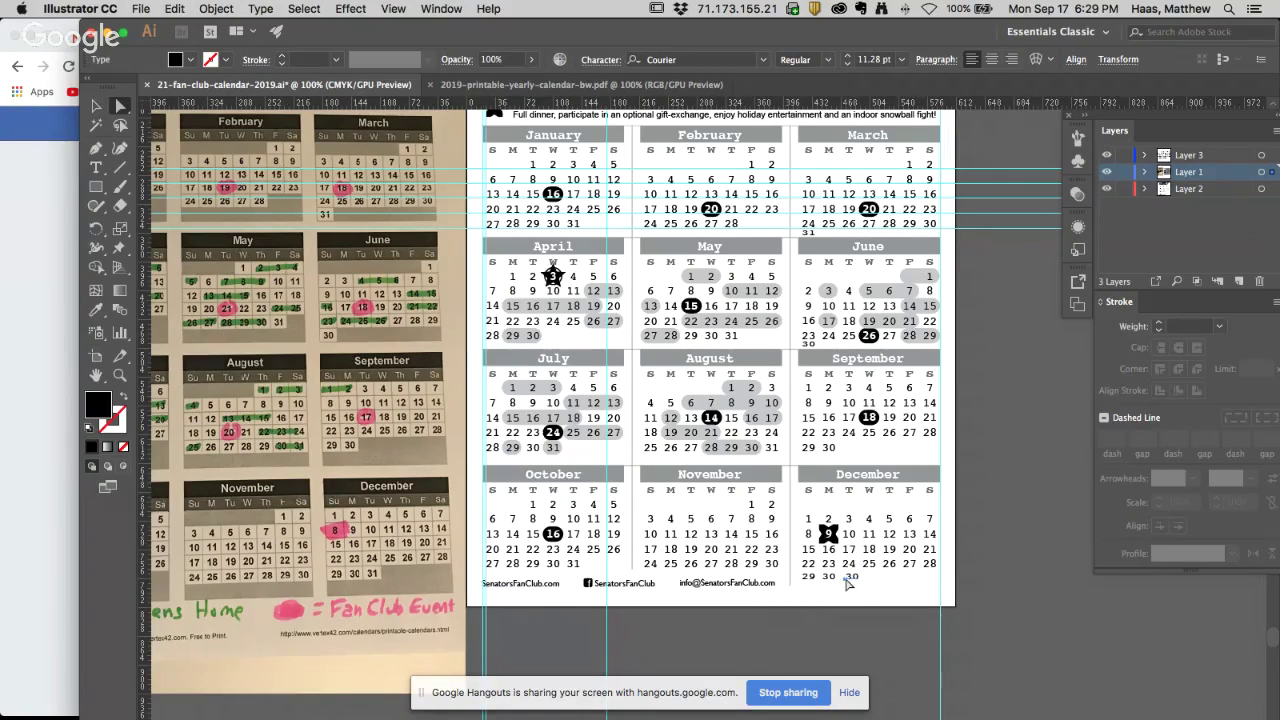
{"action": "left_click", "coordinate": [848, 591]}
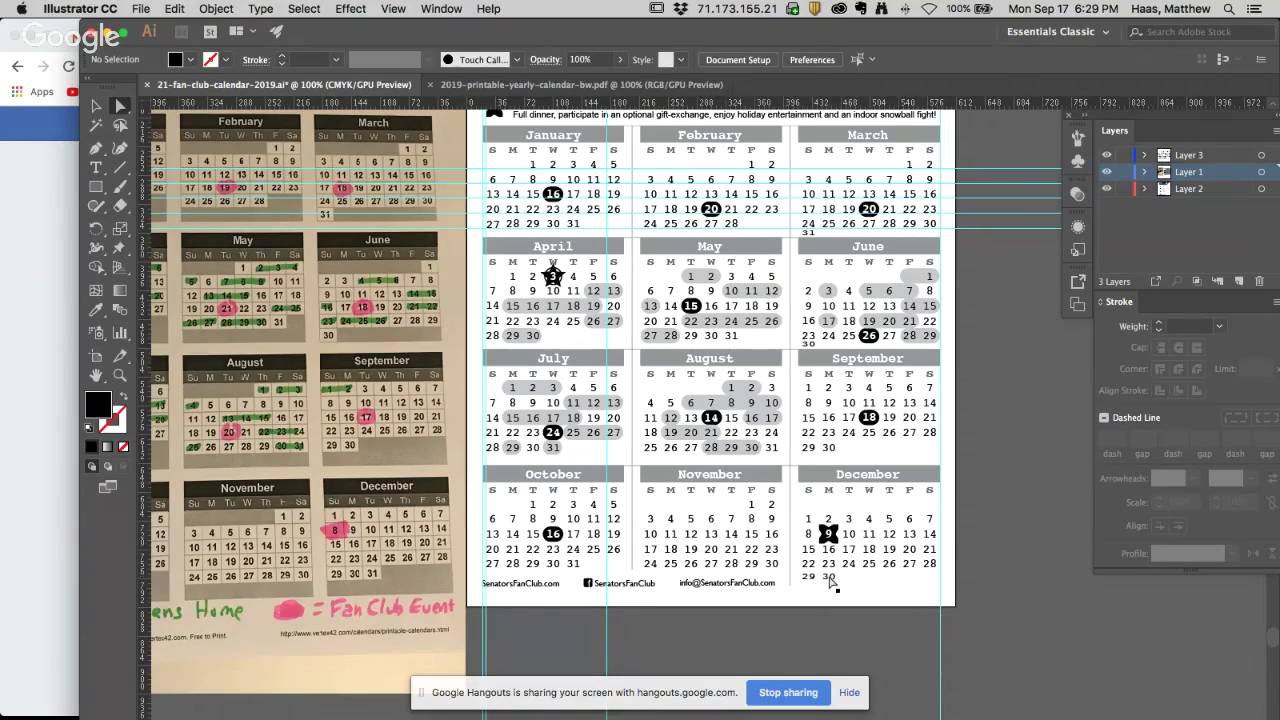
Duplicate December's small 30 into the Tuesday column and edit the copy to read 31
{"action": "left_click", "coordinate": [829, 579]}
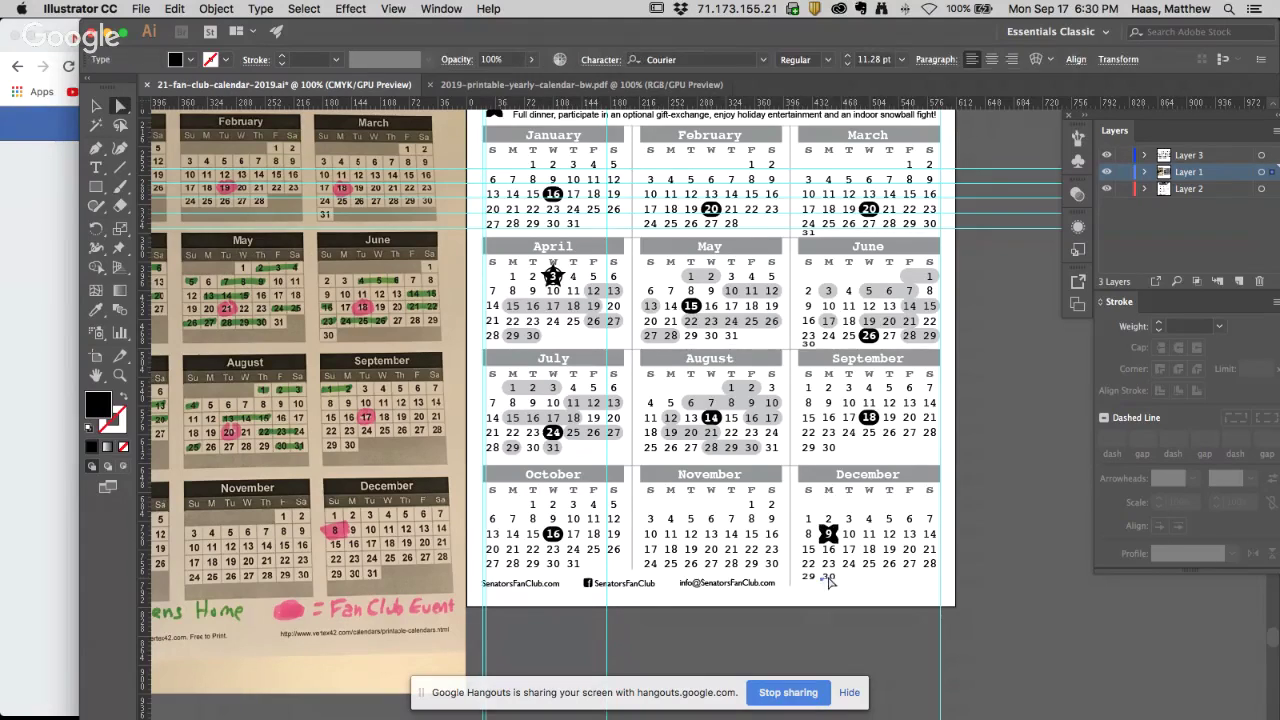
{"action": "left_click", "coordinate": [175, 8]}
{"action": "left_click", "coordinate": [187, 86]}
{"action": "left_click", "coordinate": [182, 8]}
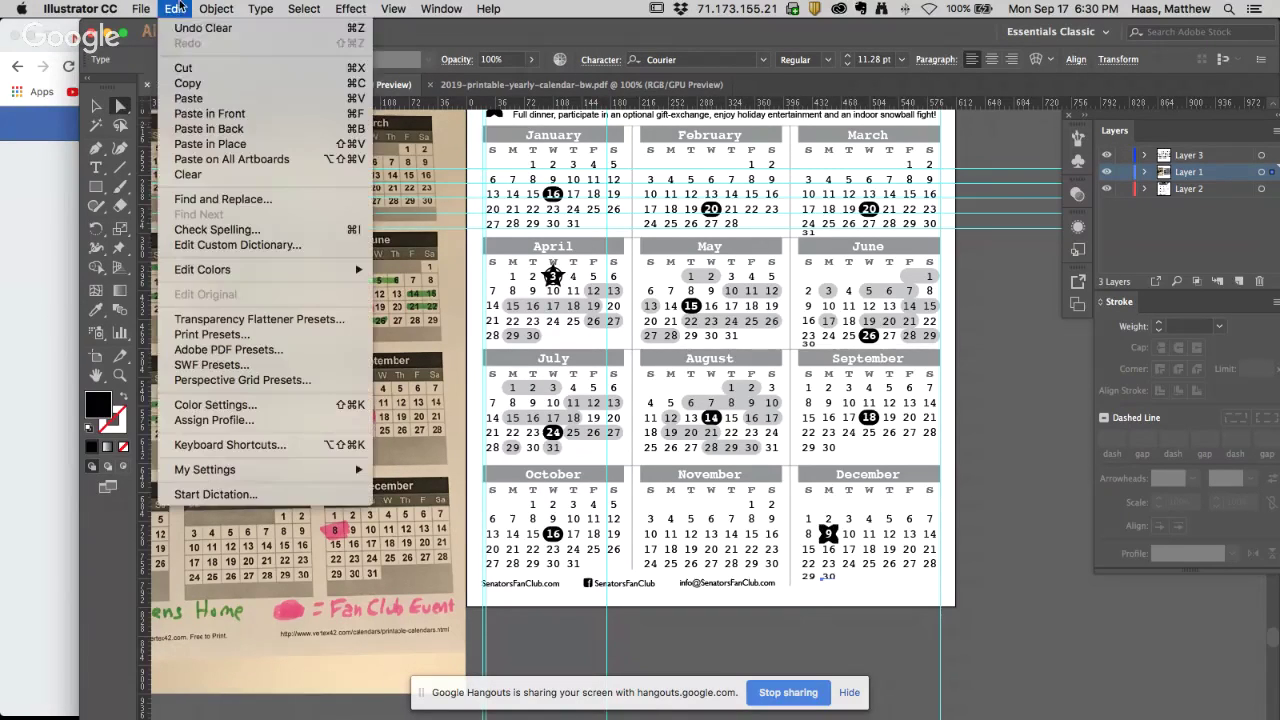
{"action": "left_click", "coordinate": [200, 113]}
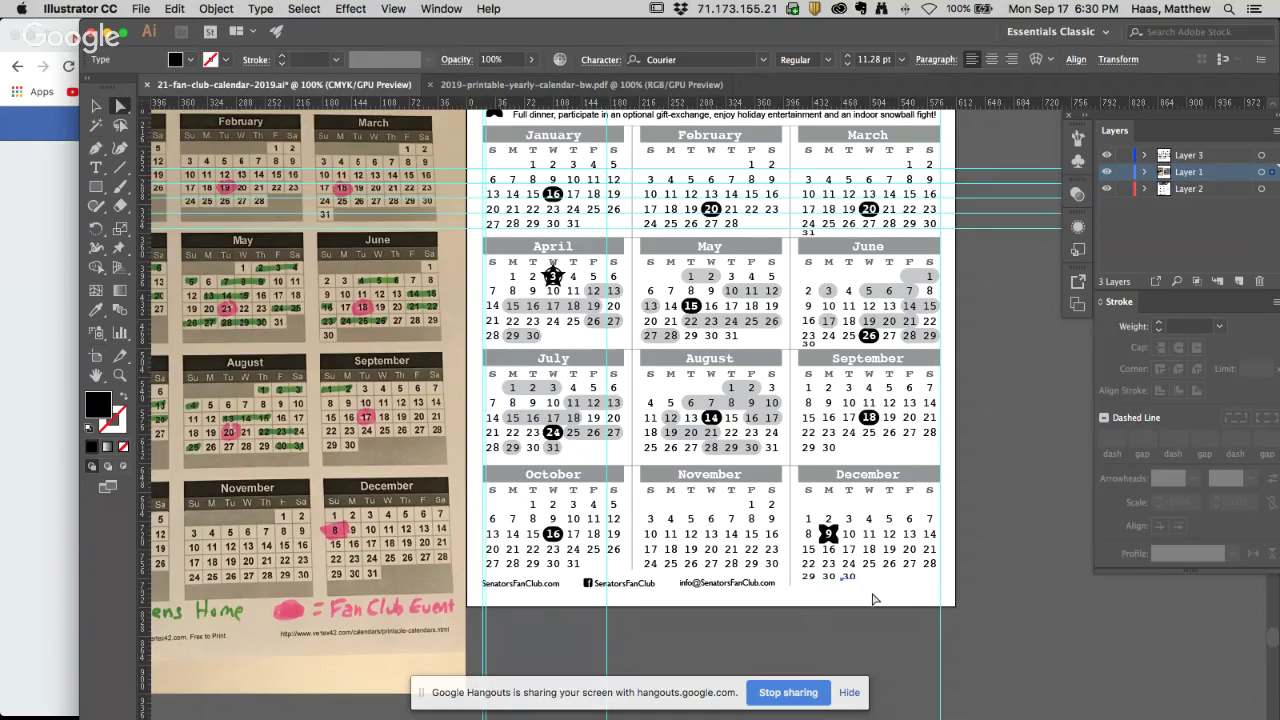
{"action": "left_click_drag", "start_coordinate": [805, 546], "coordinate": [875, 647]}
{"action": "type", "text": "30"}
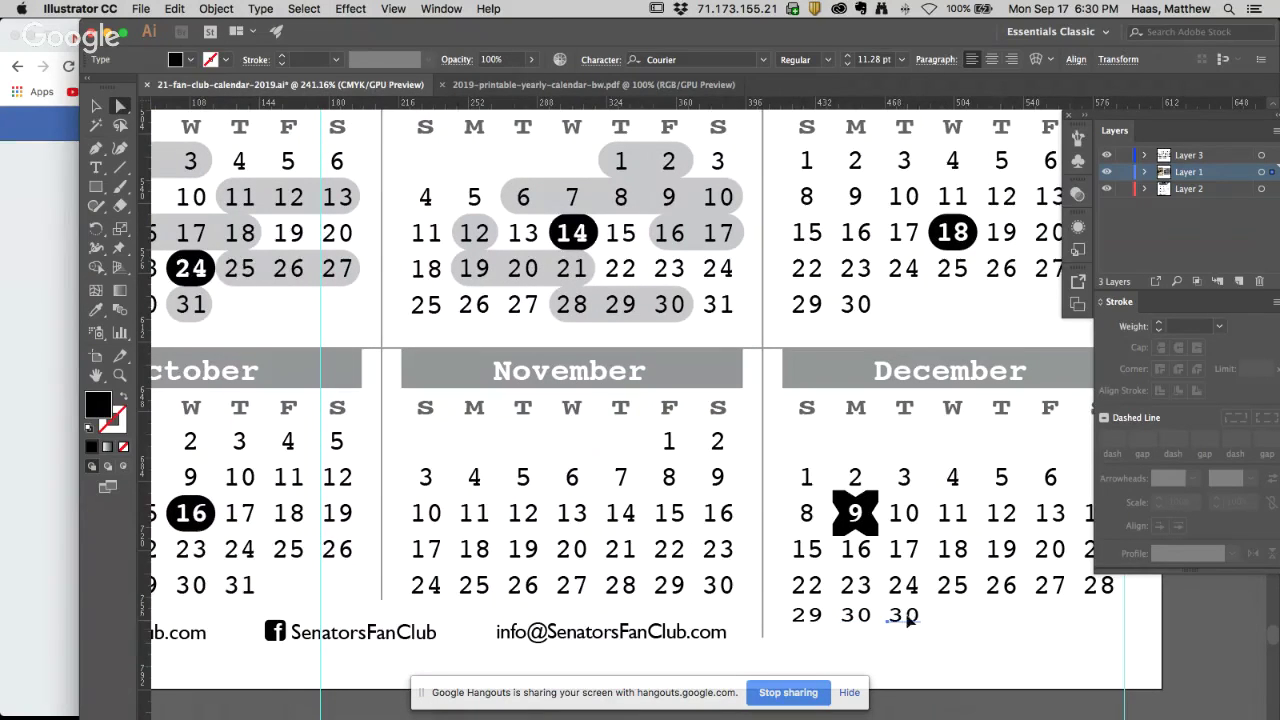
{"action": "left_click_drag", "start_coordinate": [904, 620], "coordinate": [920, 620]}
{"action": "type", "text": "1"}
{"action": "left_click", "coordinate": [119, 106]}
{"action": "left_click", "coordinate": [897, 668]}
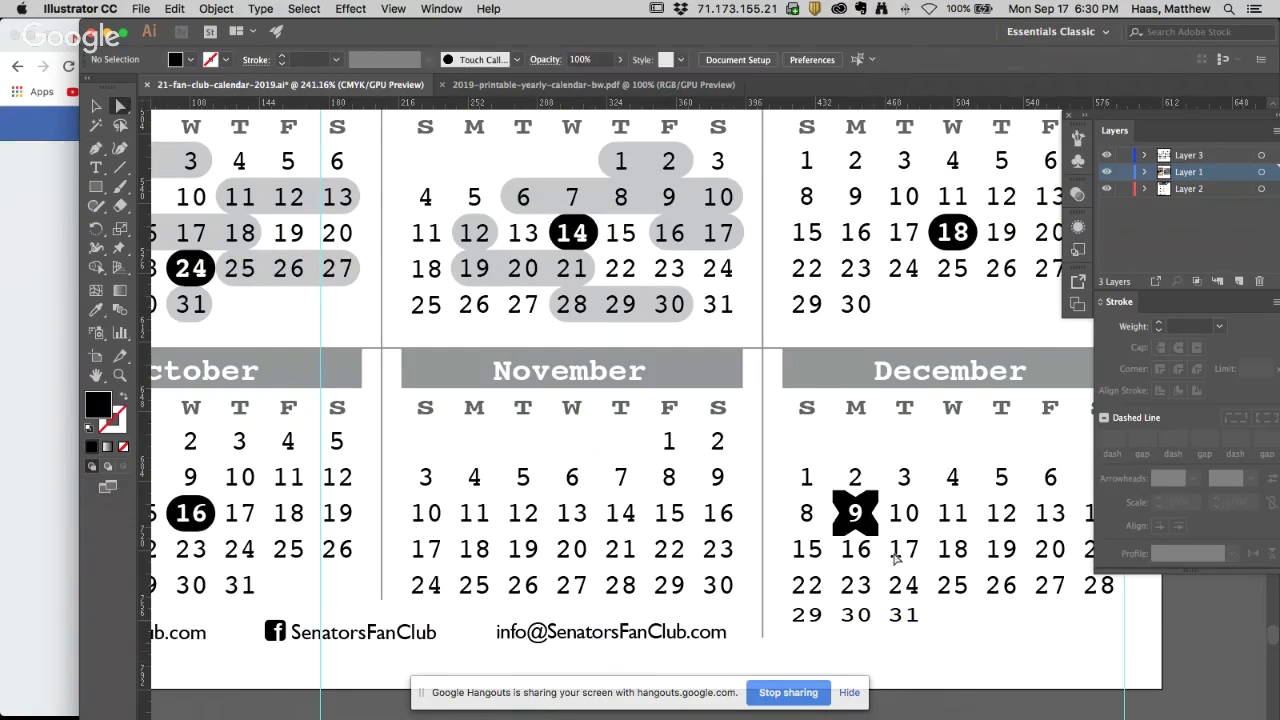
Compare the hand-marked 2019 calendar photo with the dates and event highlights of all twelve months in the artwork
{"action": "left_click", "coordinate": [840, 538], "text": "alt+super"}
{"action": "left_click", "coordinate": [840, 538], "text": "alt+super"}
{"action": "left_click_drag", "start_coordinate": [374, 714], "coordinate": [563, 446]}
{"action": "left_click_drag", "start_coordinate": [169, 456], "coordinate": [481, 499]}
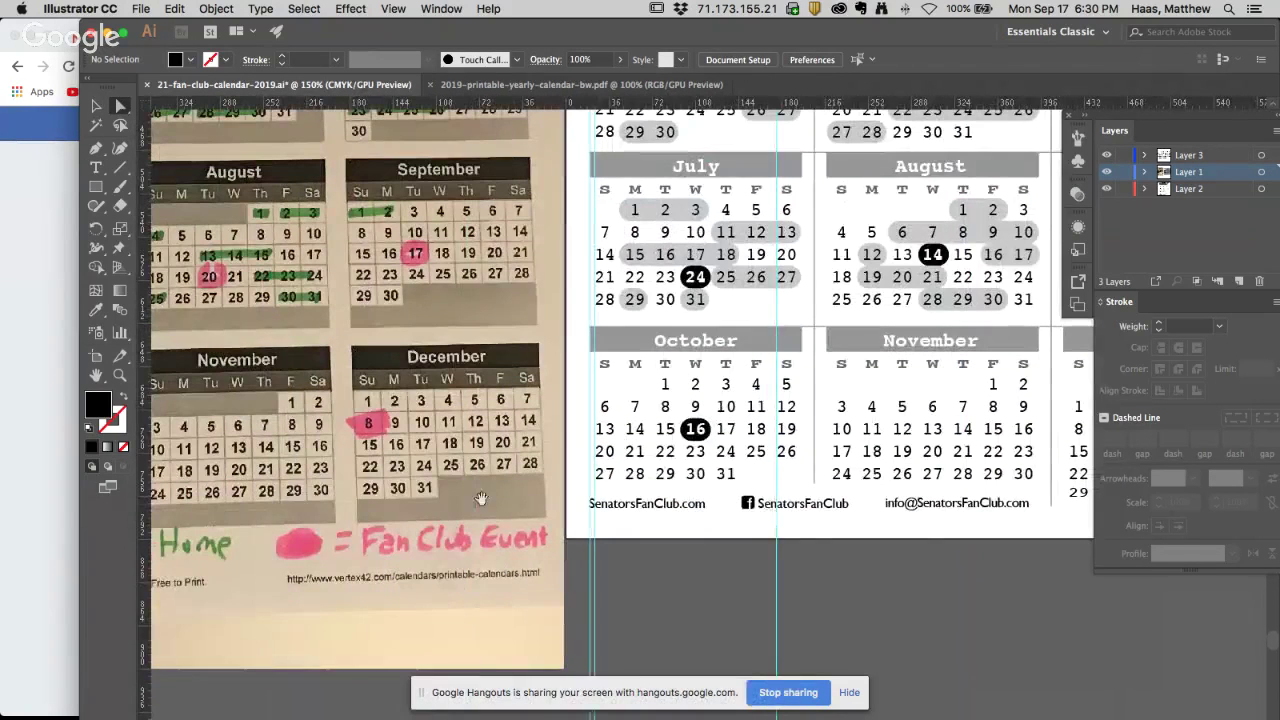
{"action": "left_click", "coordinate": [897, 484], "text": "alt+super"}
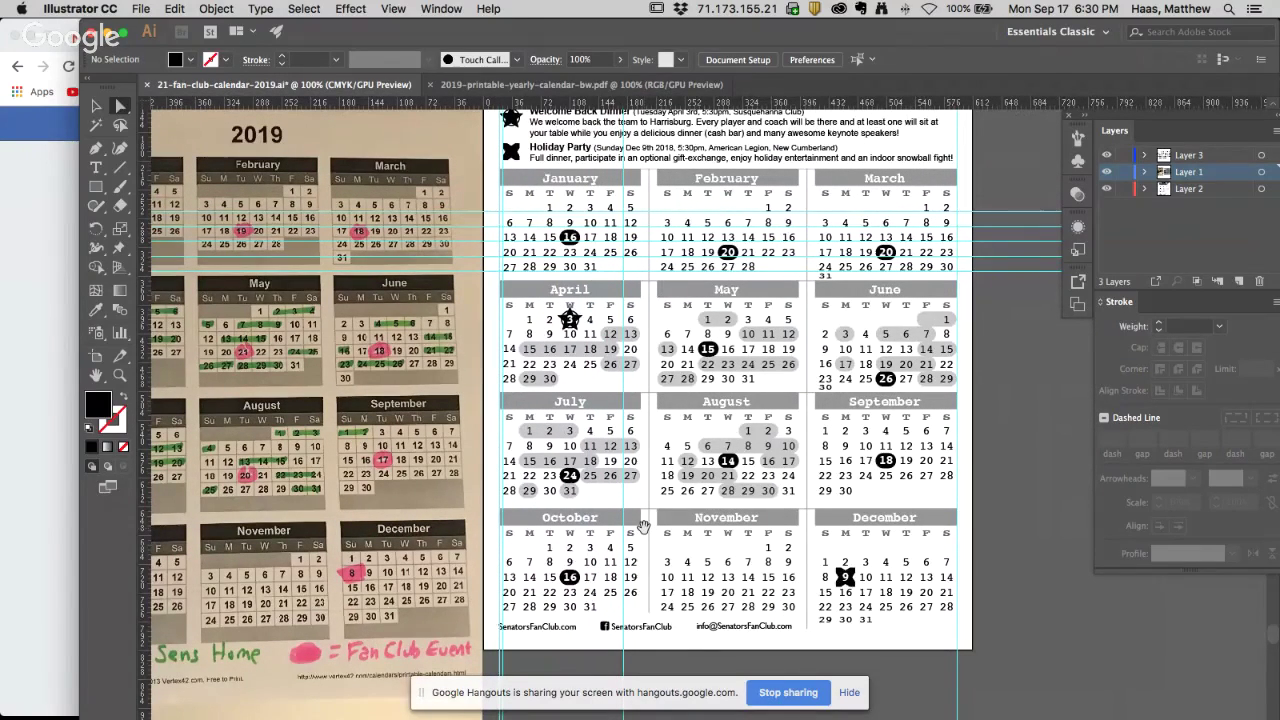
{"action": "left_click_drag", "start_coordinate": [645, 563], "coordinate": [777, 548]}
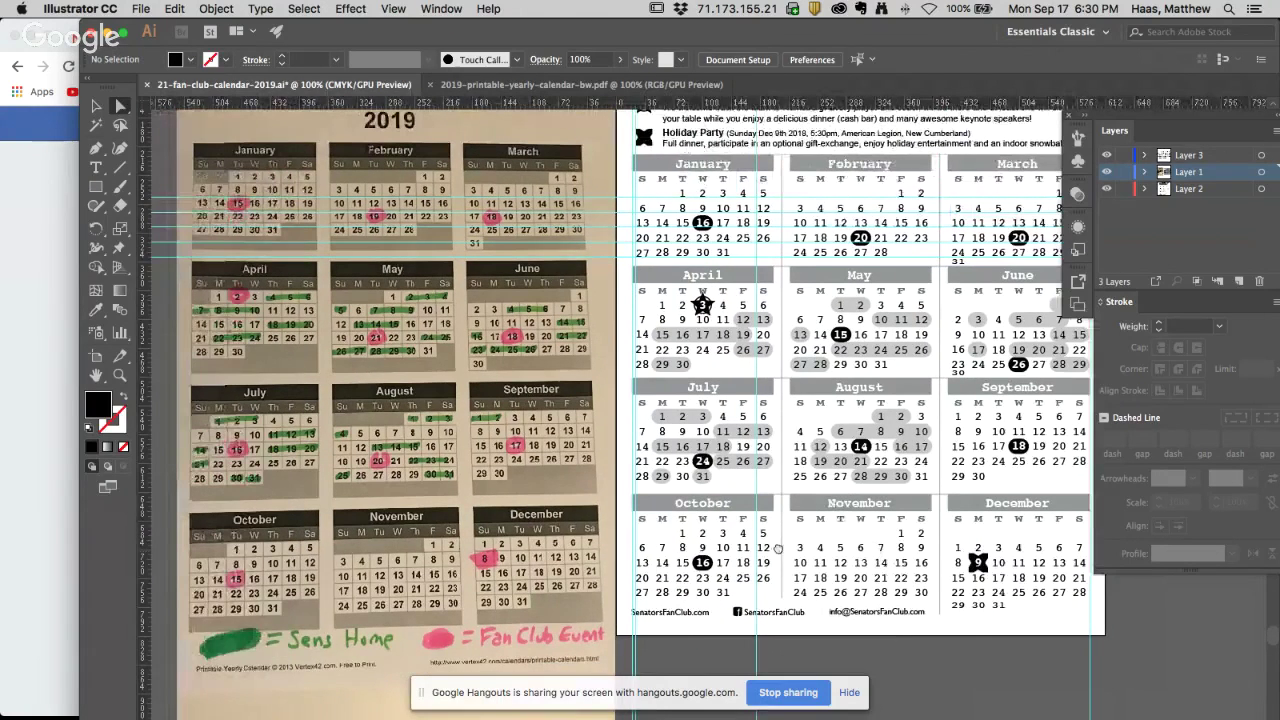
{"action": "scroll", "coordinate": [777, 548], "scroll_direction": "right", "scroll_amount": 2}
{"action": "scroll", "coordinate": [777, 548], "scroll_direction": "up", "scroll_amount": 1}
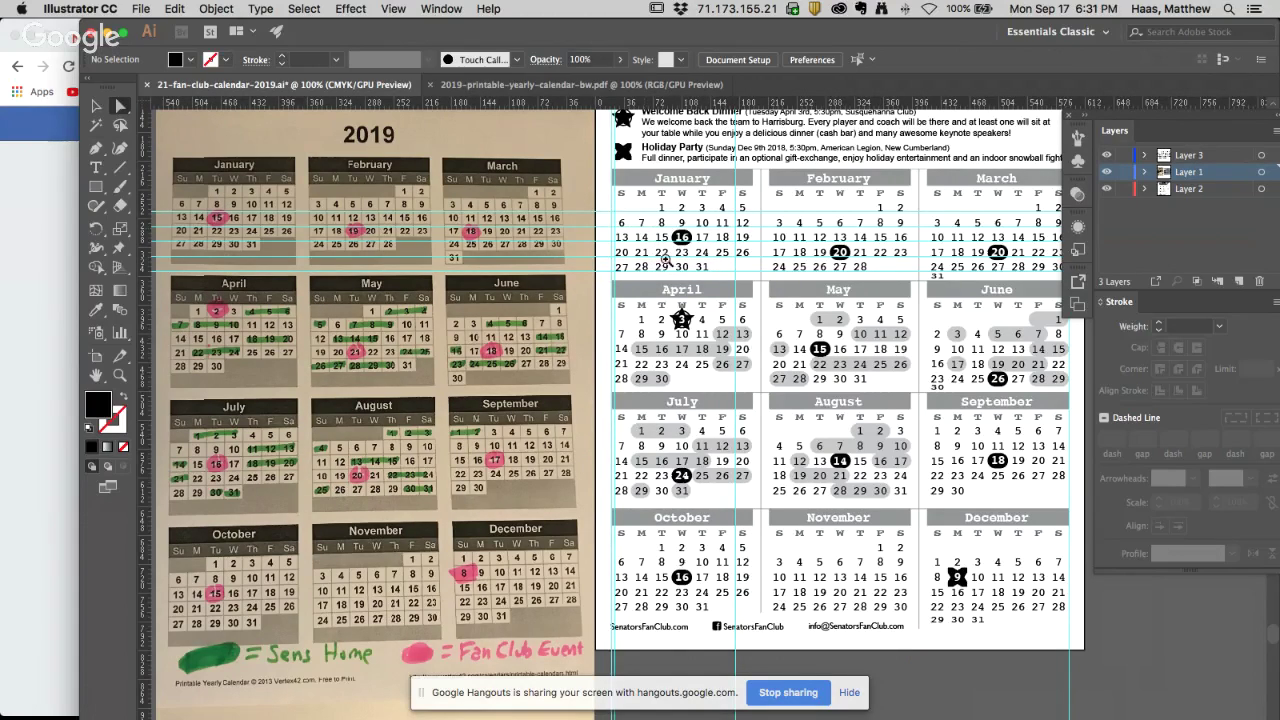
Lock Layer 3 and Layer 1 so that only the artwork on Layer 2, including January's black oval, stays selectable
{"action": "left_click", "coordinate": [684, 235]}
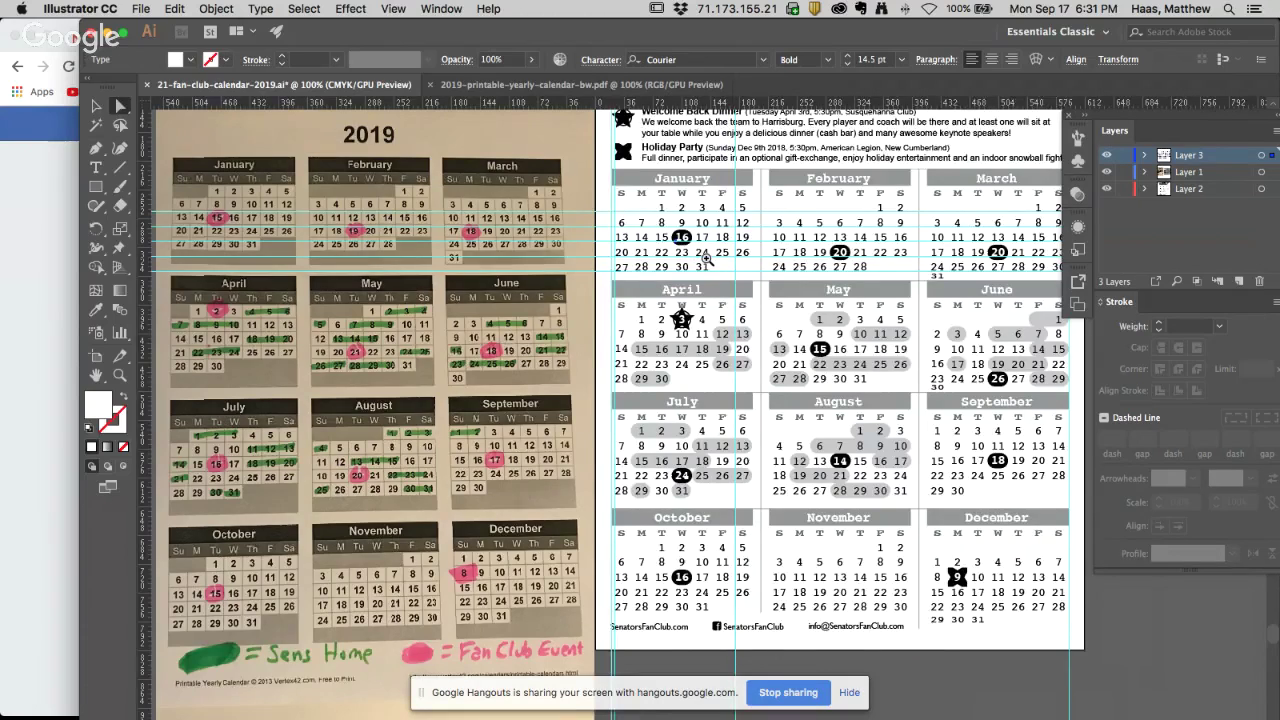
{"action": "left_click", "coordinate": [706, 258]}
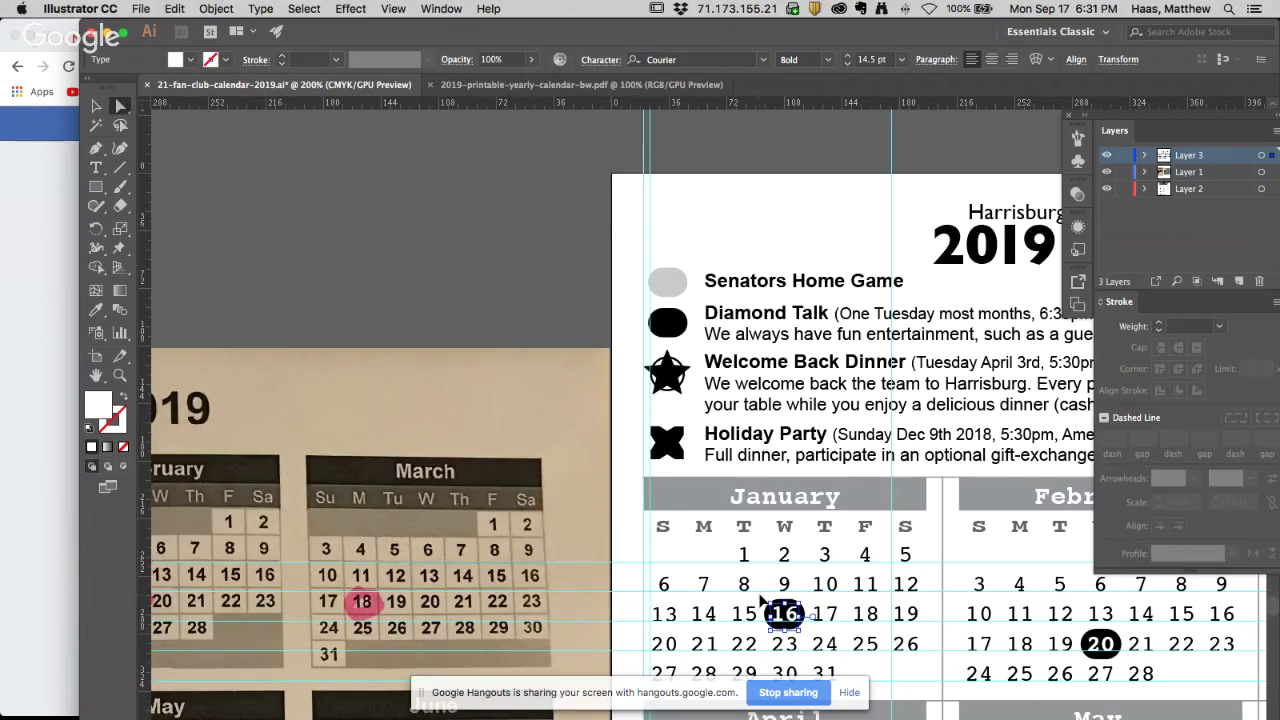
{"action": "key", "text": "super+a"}
{"action": "left_click", "coordinate": [632, 518]}
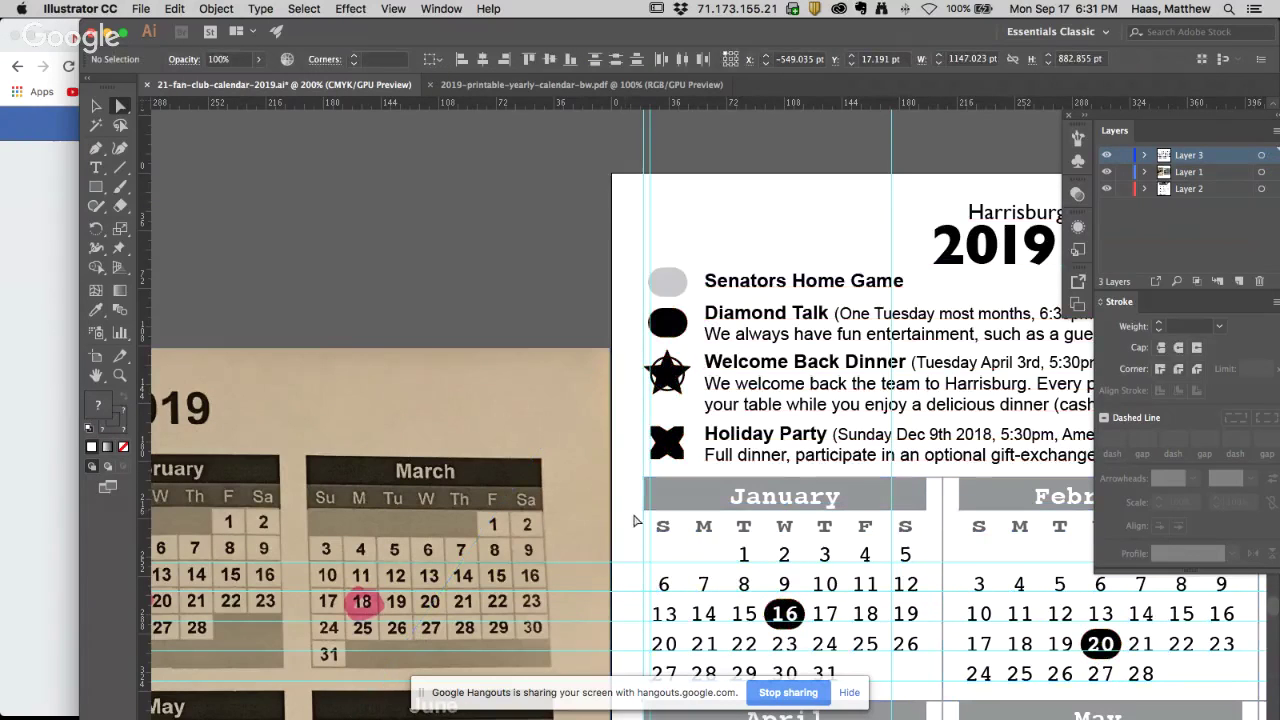
{"action": "key", "text": "t"}
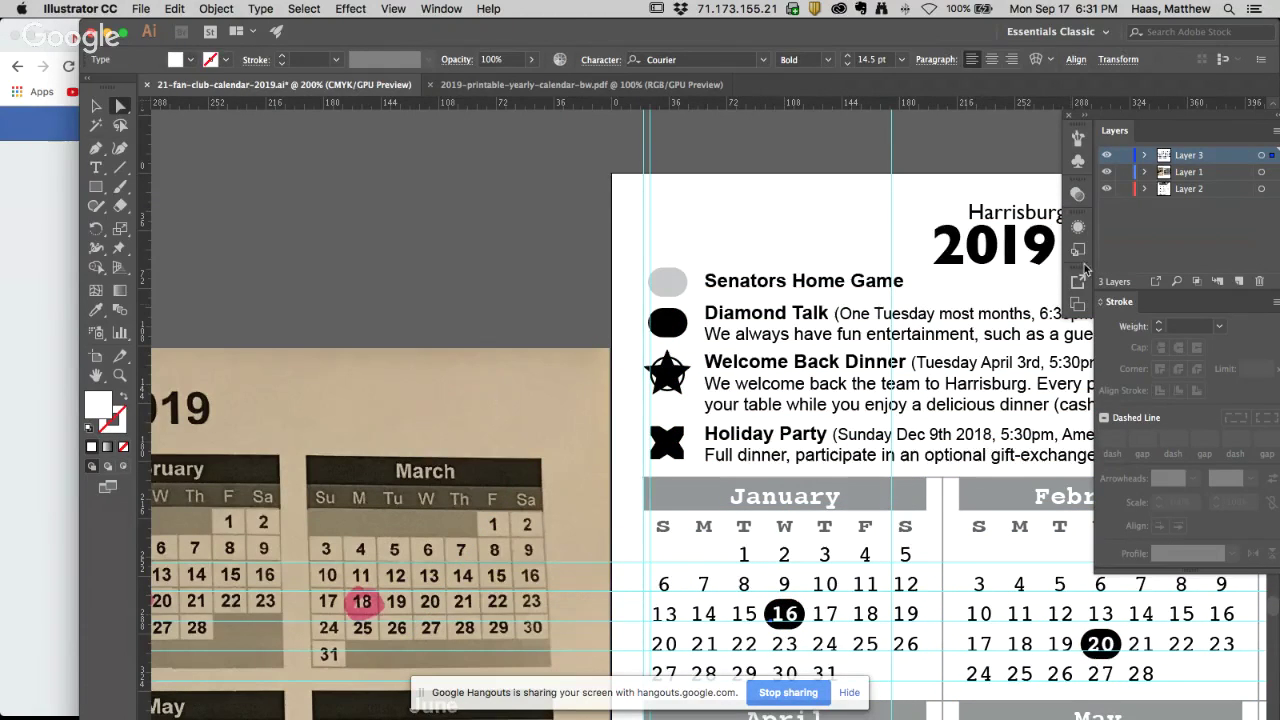
{"action": "left_click_drag", "start_coordinate": [1125, 180], "coordinate": [1124, 155]}
{"action": "key", "text": "super+a"}
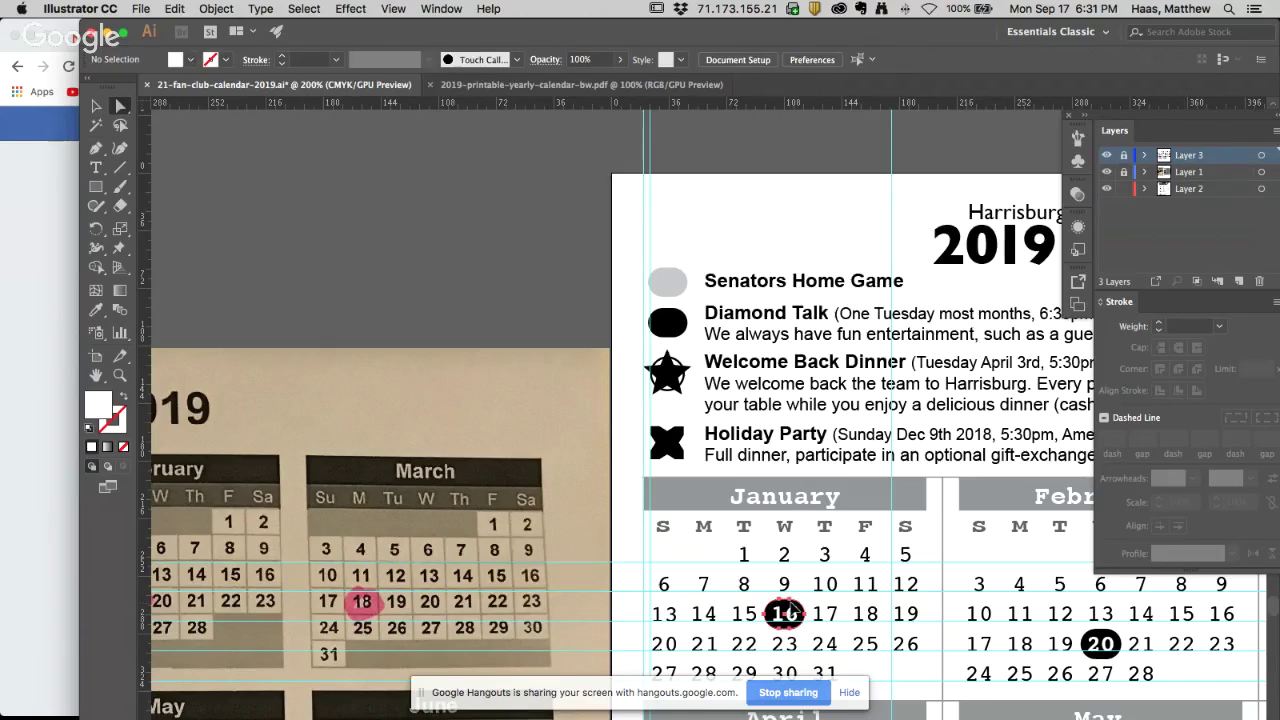
{"action": "key", "text": "shift+super+a"}
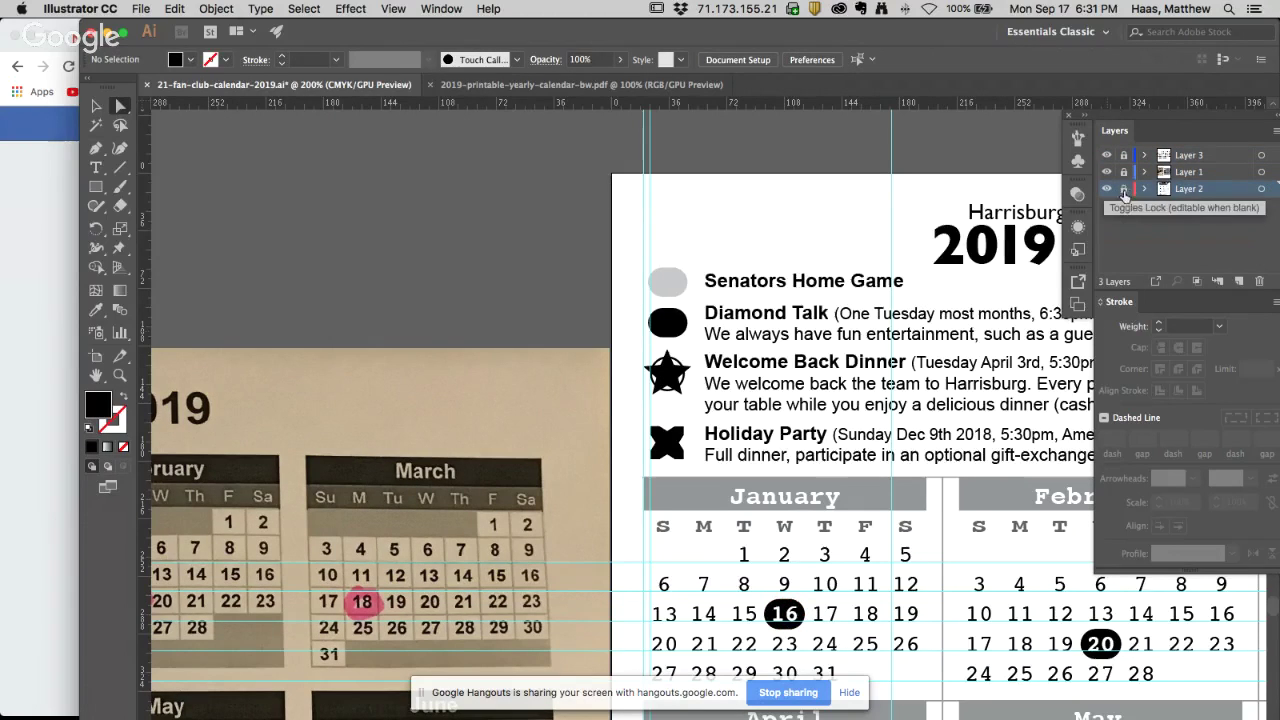
Try moving January's black oval from 16 onto 15, return it to 16, and unlock the locked layers
{"action": "left_click", "coordinate": [786, 612]}
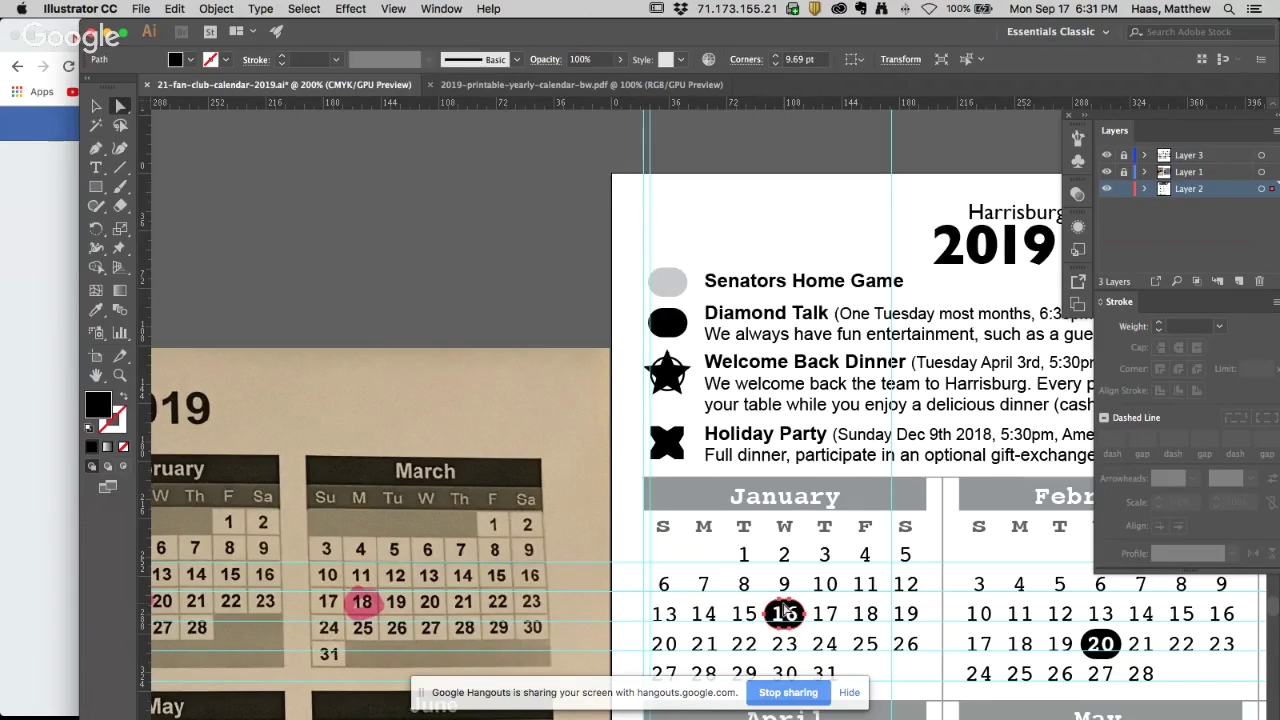
{"action": "key", "text": "shift+Left"}
{"action": "key", "text": "shift+Left"}
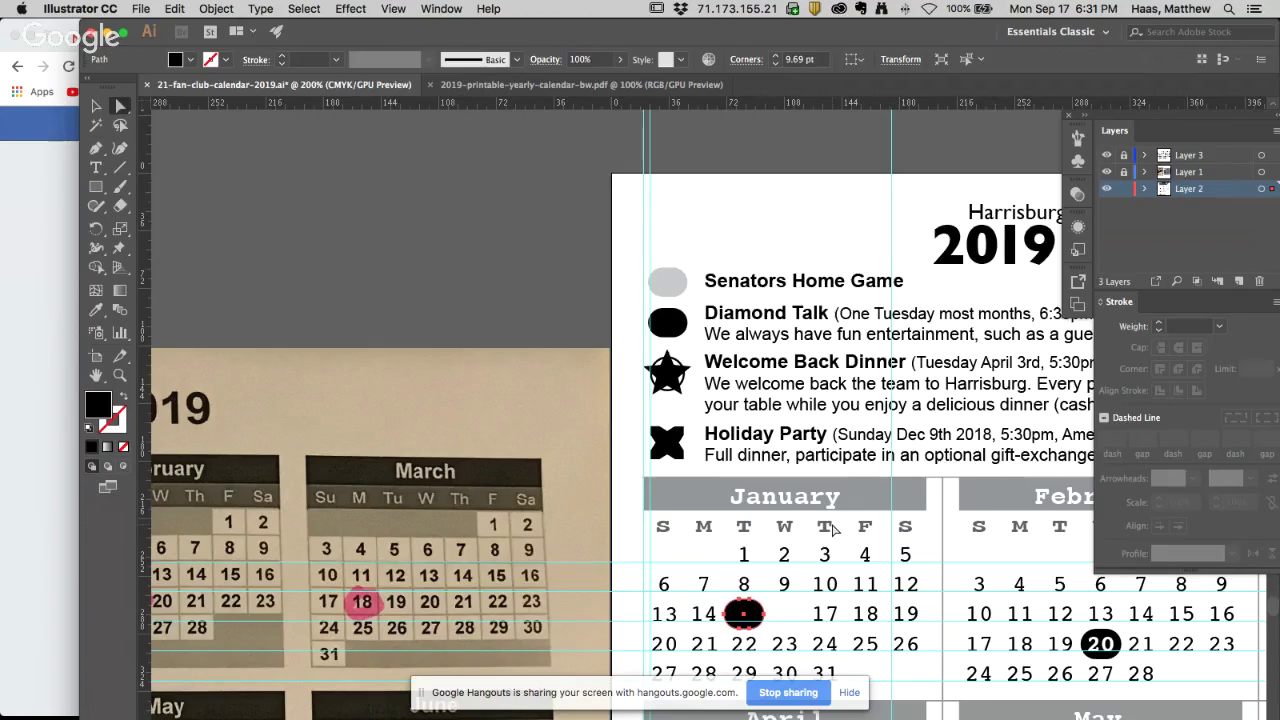
{"action": "key", "text": "shift+Right"}
{"action": "key", "text": "shift+Right"}
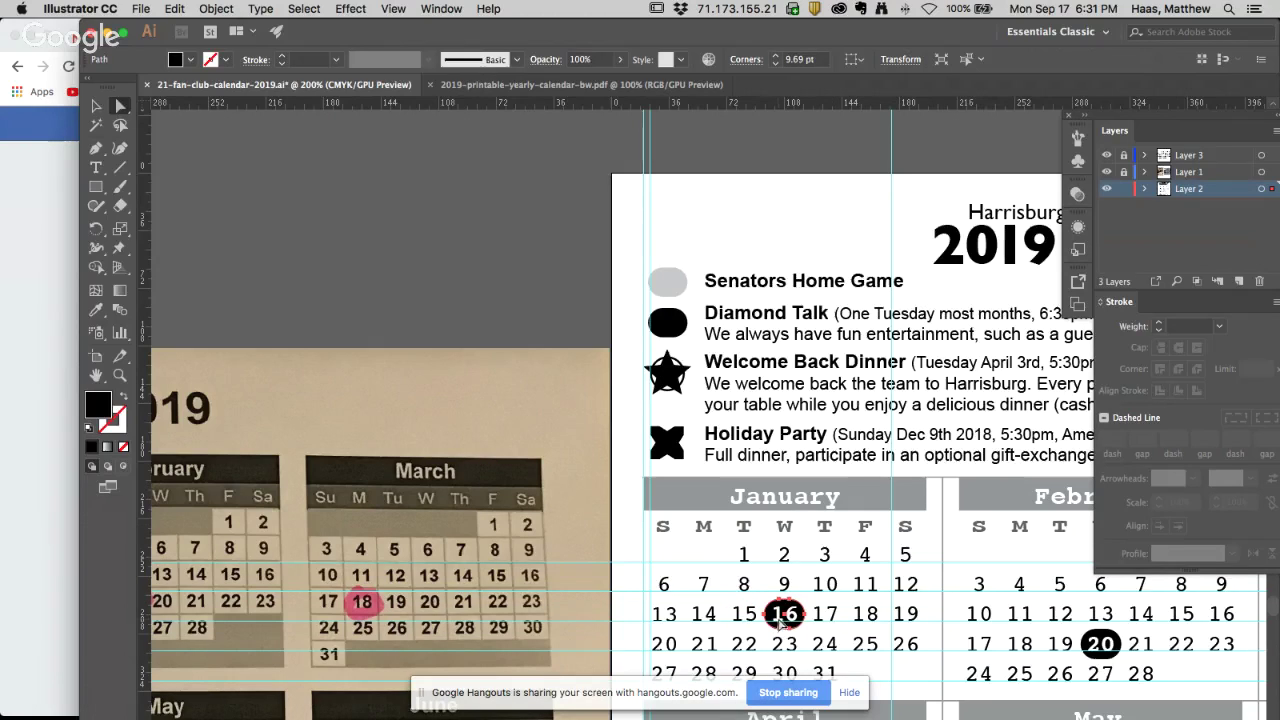
{"action": "left_click_drag", "start_coordinate": [1123, 155], "coordinate": [1130, 193]}
Change the fill color of January's bold 16 to black
{"action": "key", "text": "t"}
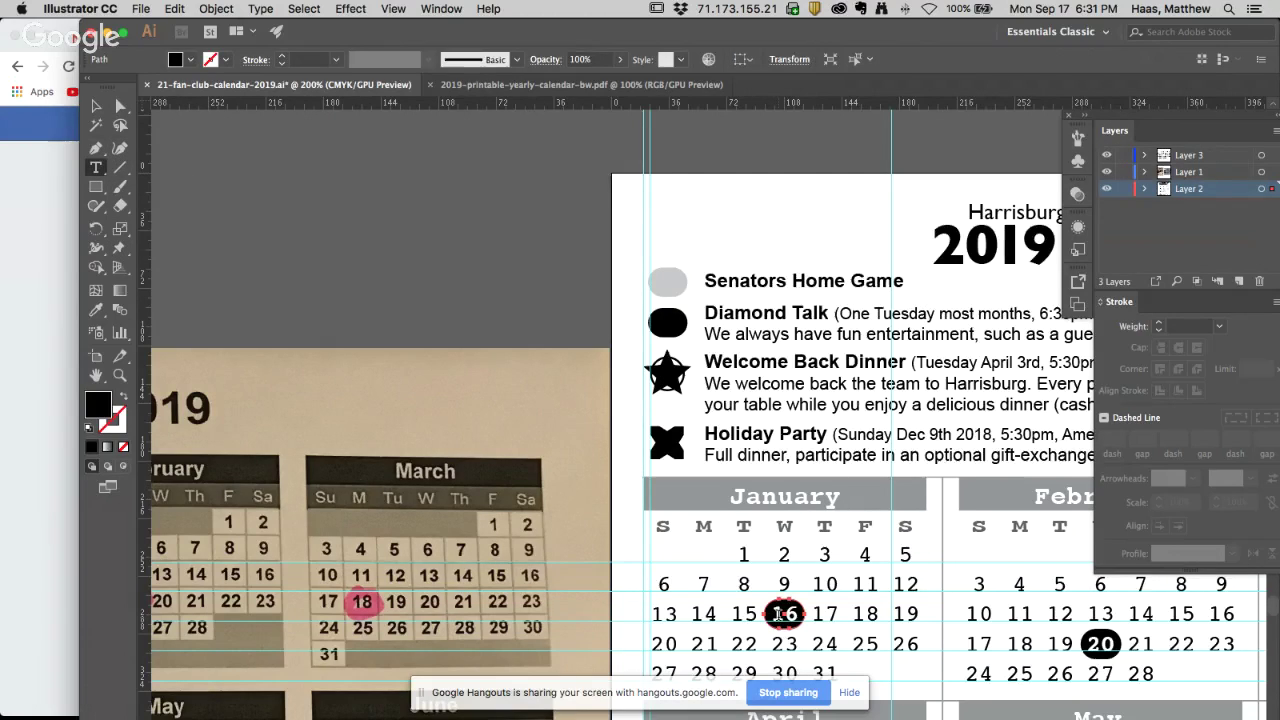
{"action": "left_click", "coordinate": [781, 613]}
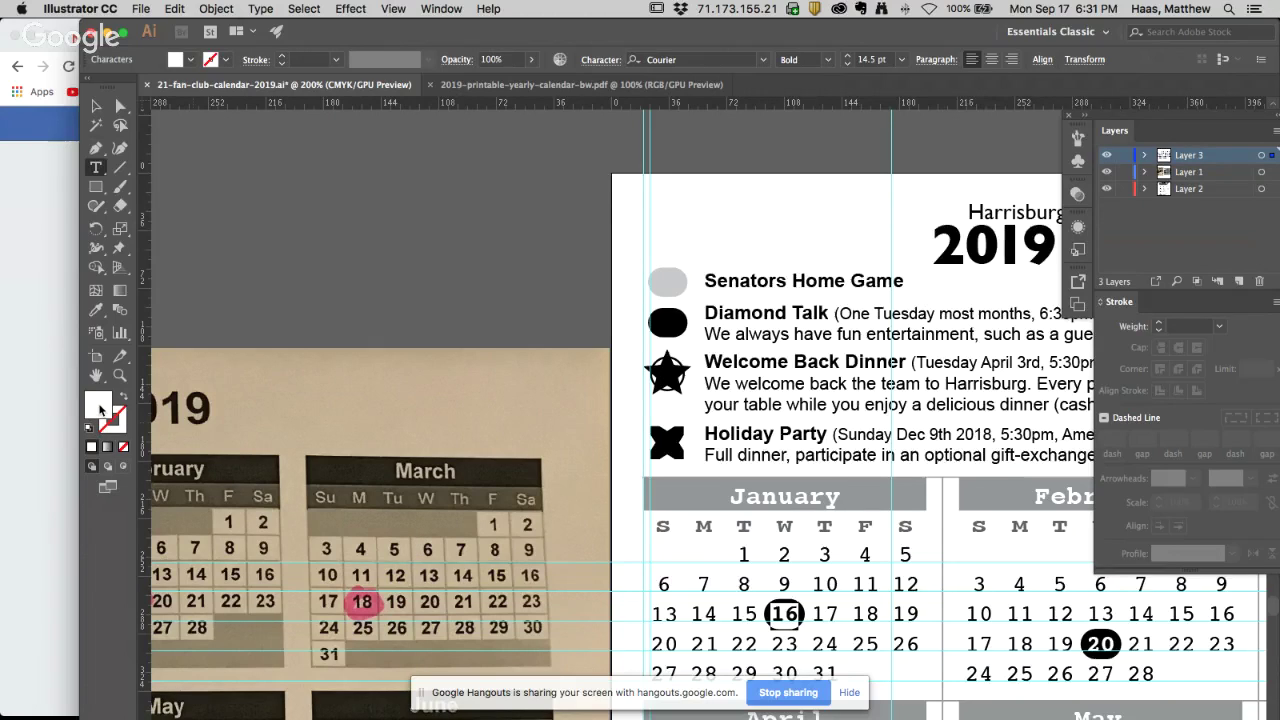
{"action": "double_click", "coordinate": [101, 408]}
{"action": "left_click_drag", "start_coordinate": [281, 187], "coordinate": [107, 299]}
{"action": "left_click", "coordinate": [482, 100]}
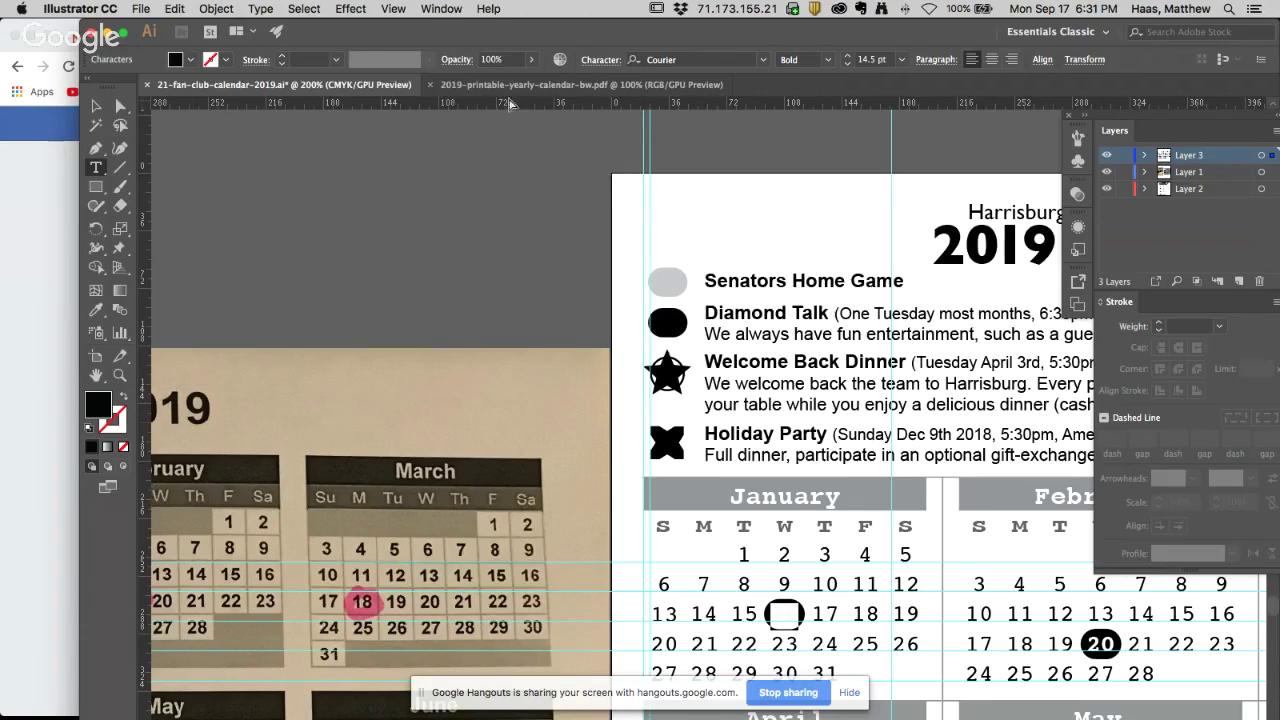
{"action": "left_click", "coordinate": [120, 105]}
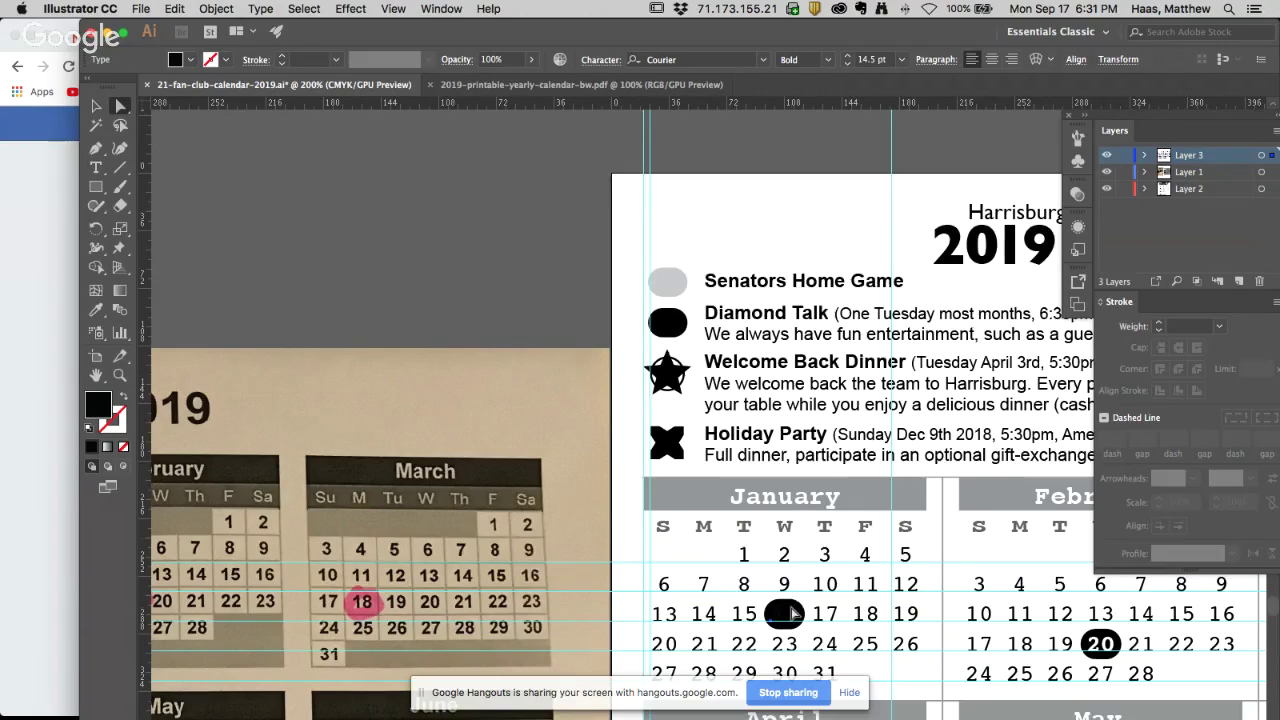
Lock Layer 3 and move January's black Diamond Talk oval one column left onto the 15
{"action": "left_click", "coordinate": [1121, 156]}
{"action": "left_click", "coordinate": [790, 611]}
{"action": "key", "text": "Left"}
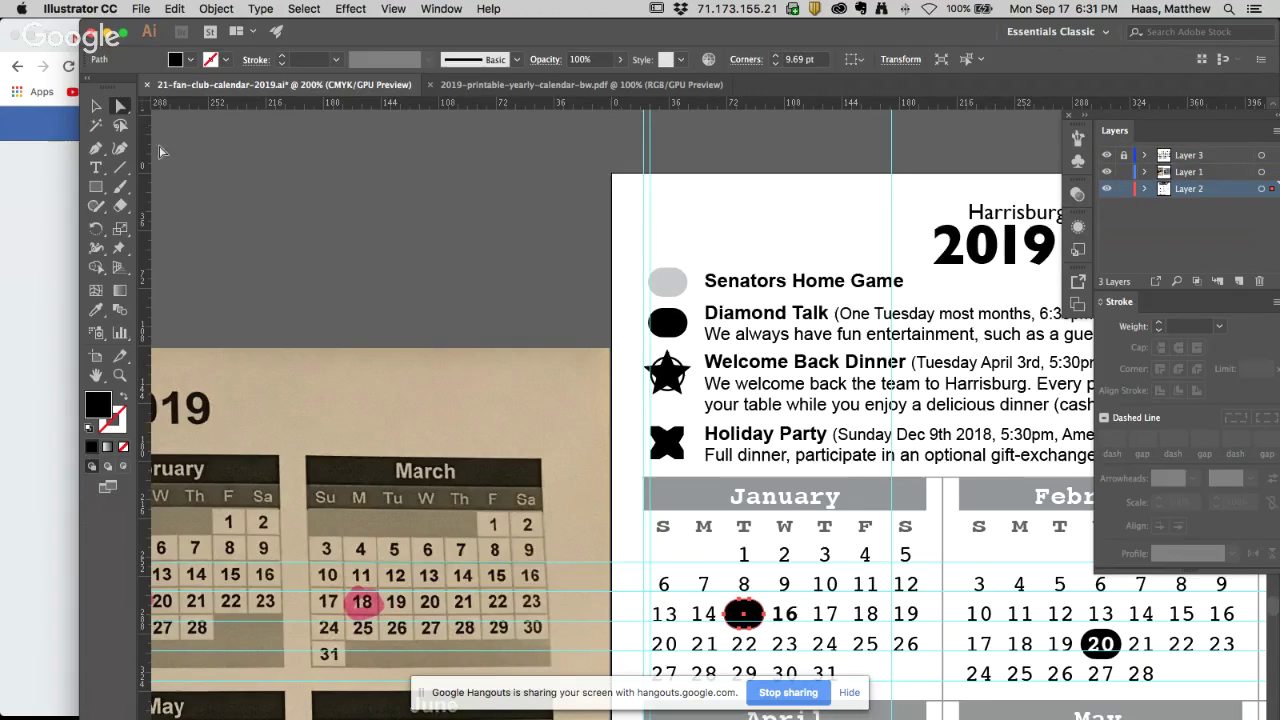
With Layer 3 unlocked and Layer 2 locked, fill January's 15 with white on its black oval
{"action": "left_click", "coordinate": [96, 167]}
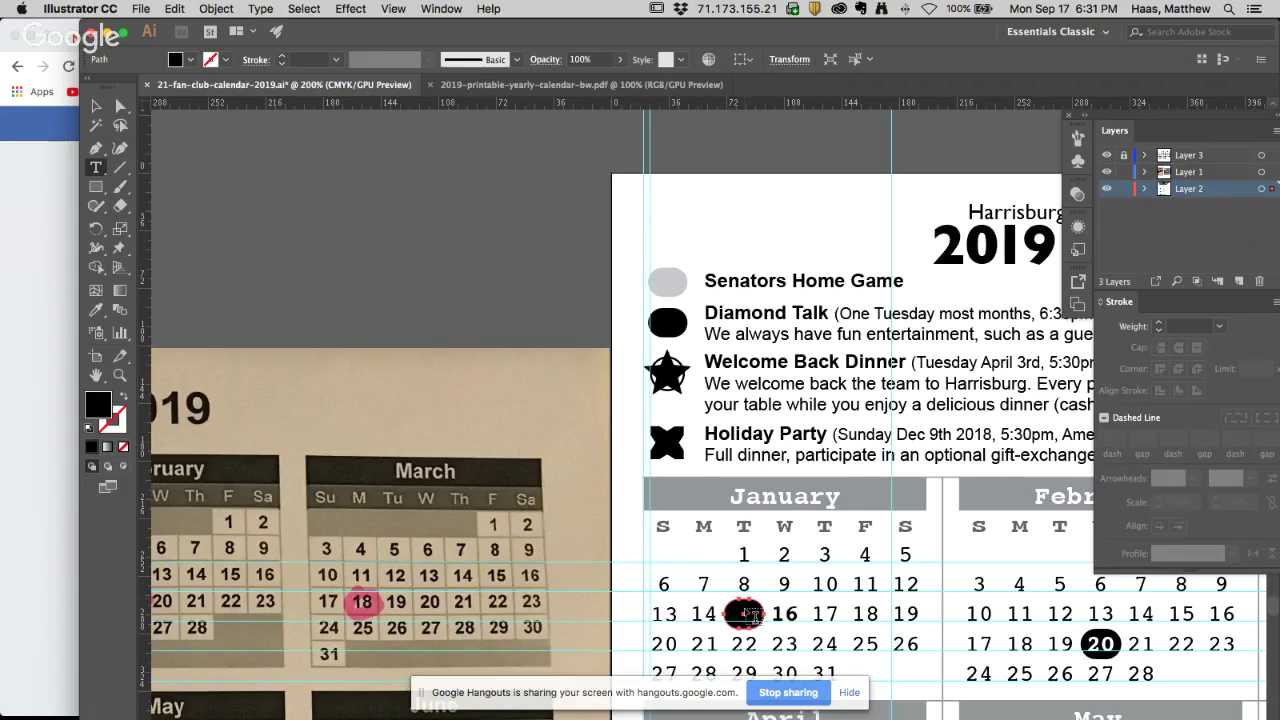
{"action": "left_click", "coordinate": [1158, 260]}
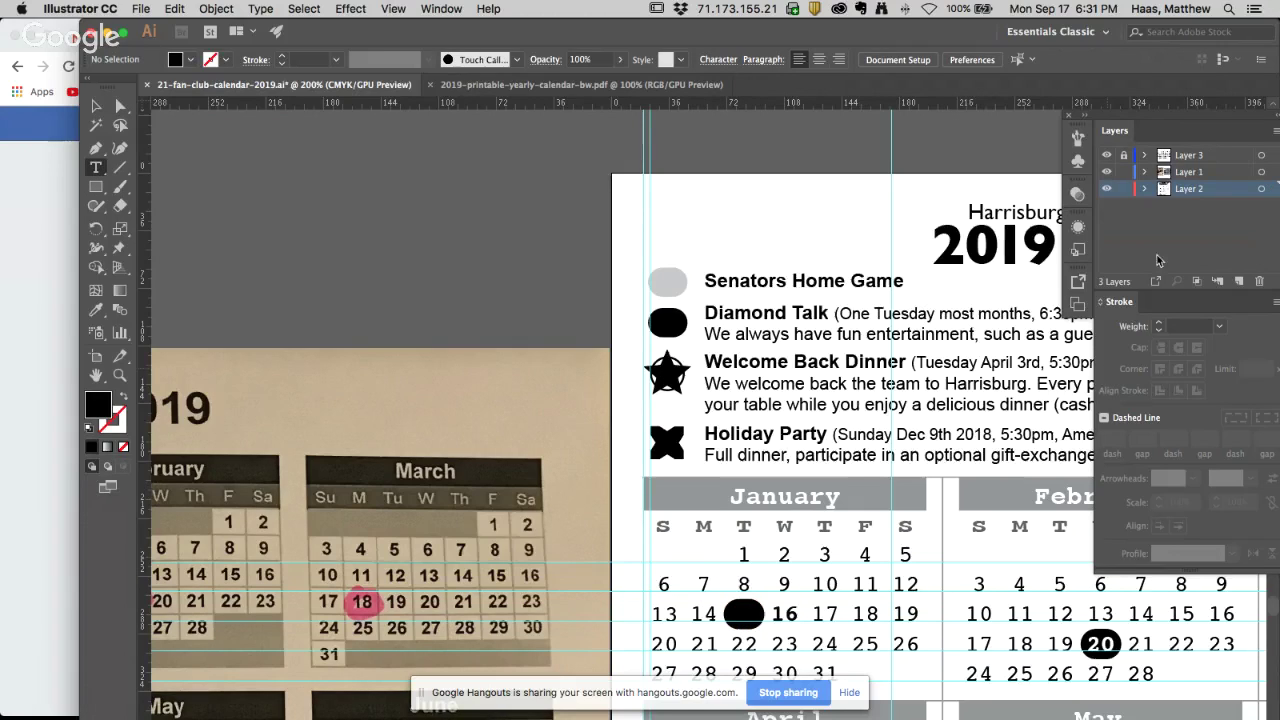
{"action": "left_click", "coordinate": [1123, 188]}
{"action": "left_click", "coordinate": [744, 614]}
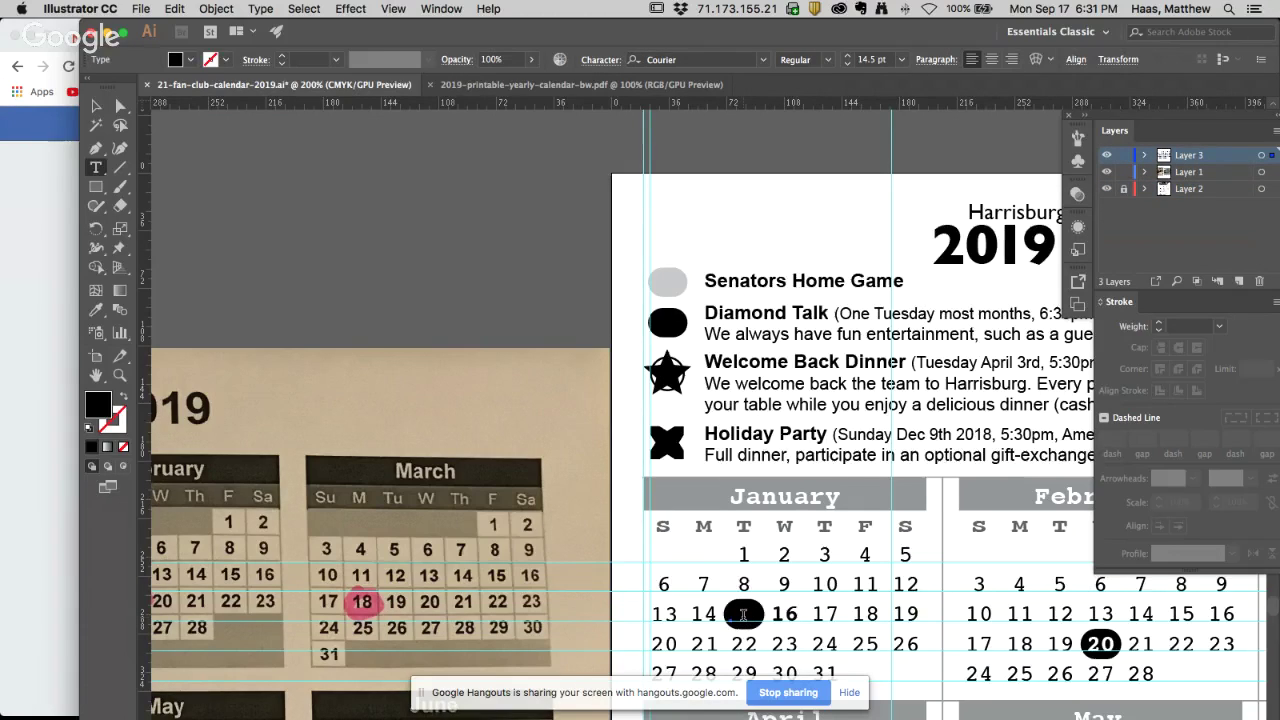
{"action": "left_click", "coordinate": [89, 428]}
{"action": "left_click", "coordinate": [123, 446]}
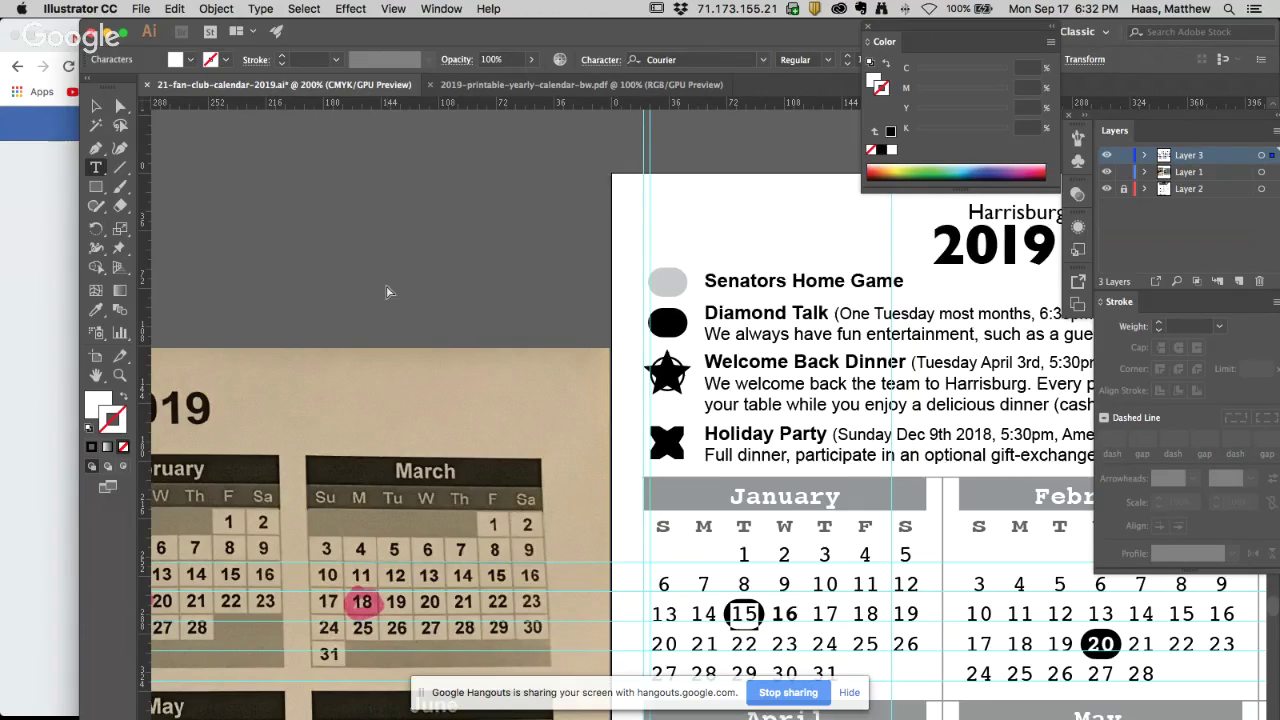
{"action": "key", "text": "Escape"}
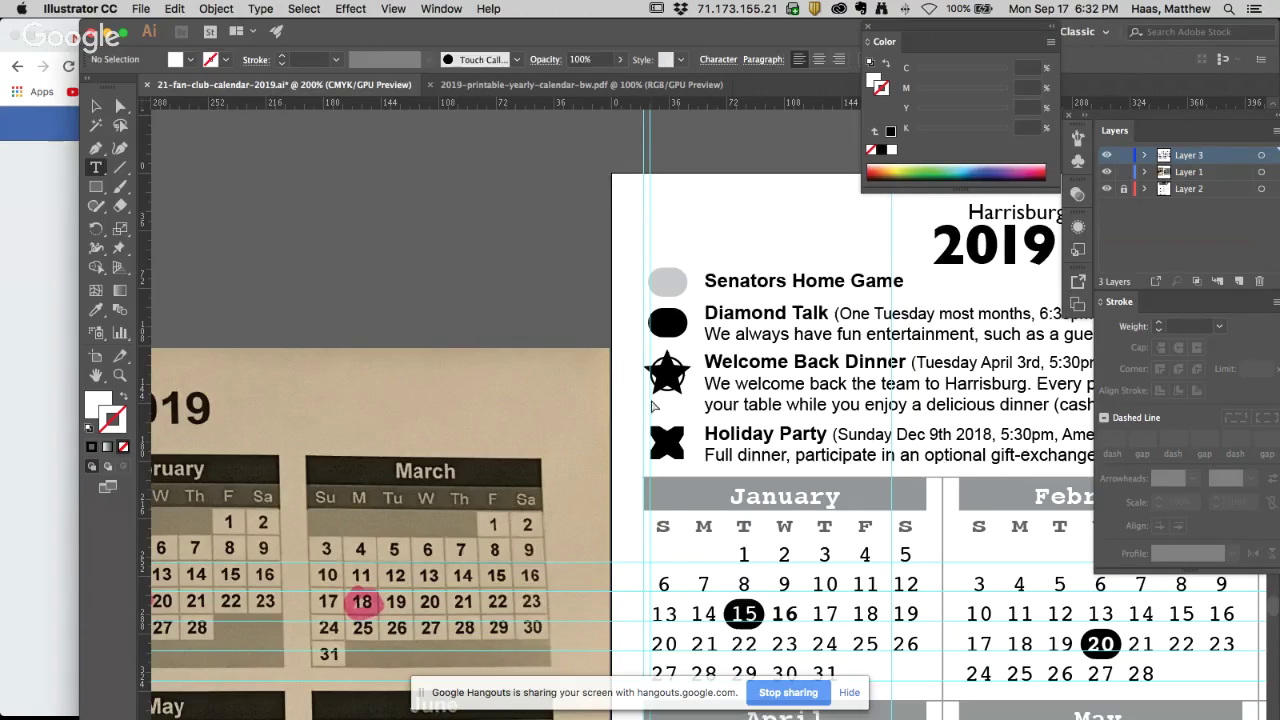
Set the font style of January's white 15 to Courier Bold
{"action": "left_click", "coordinate": [748, 622]}
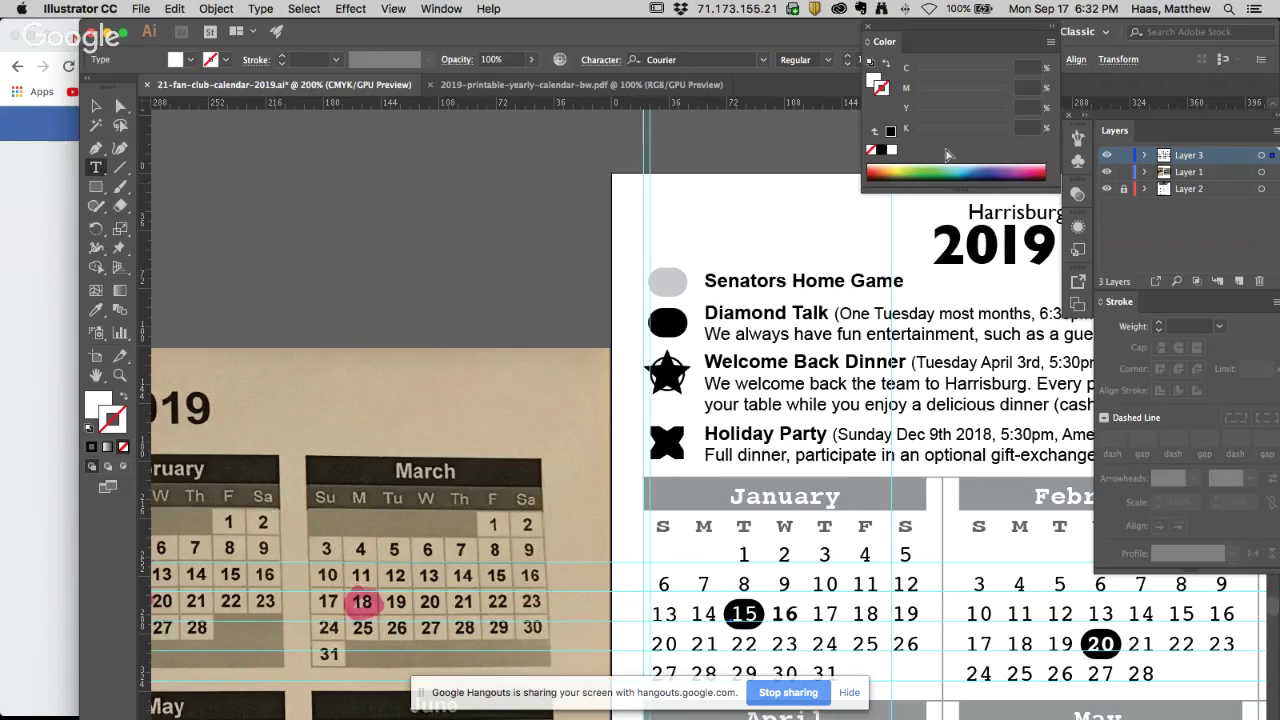
{"action": "key", "text": "super+t"}
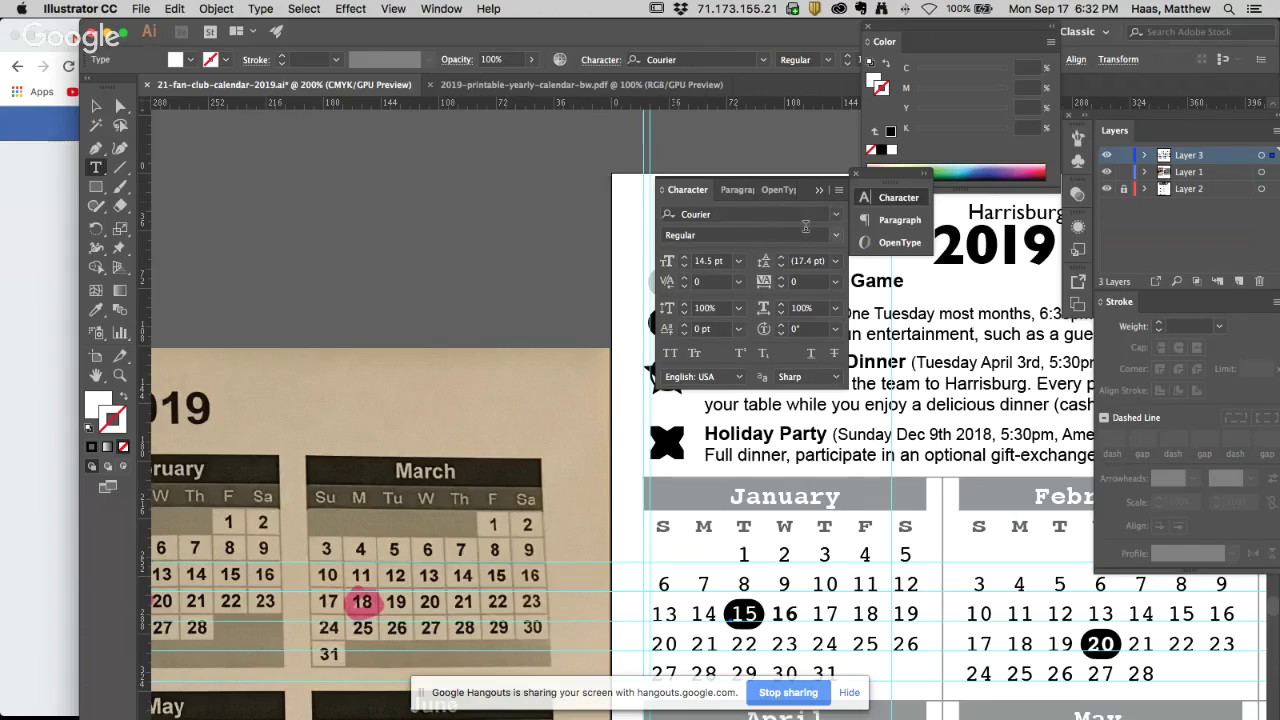
{"action": "left_click", "coordinate": [838, 236]}
{"action": "left_click", "coordinate": [760, 284]}
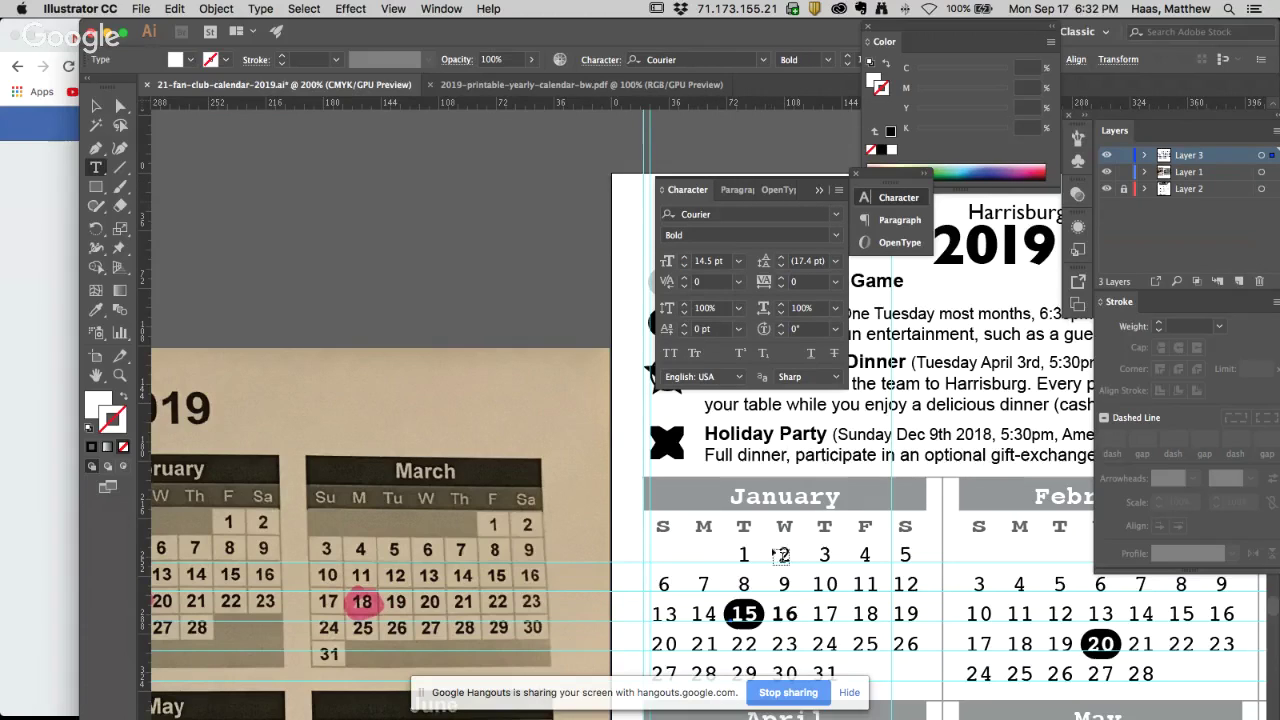
Set the font style of January's 16 back to Courier Regular
{"action": "left_click", "coordinate": [790, 622]}
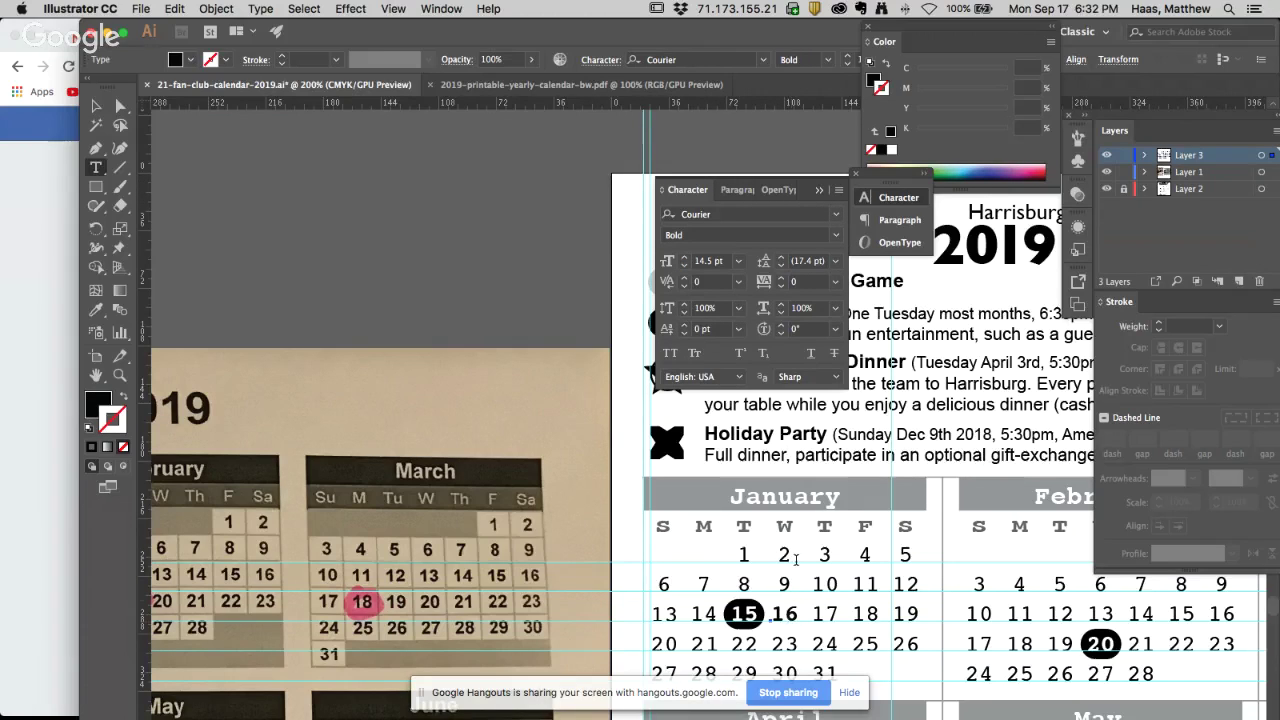
{"action": "left_click", "coordinate": [836, 235]}
{"action": "left_click", "coordinate": [750, 256]}
{"action": "left_click", "coordinate": [497, 229]}
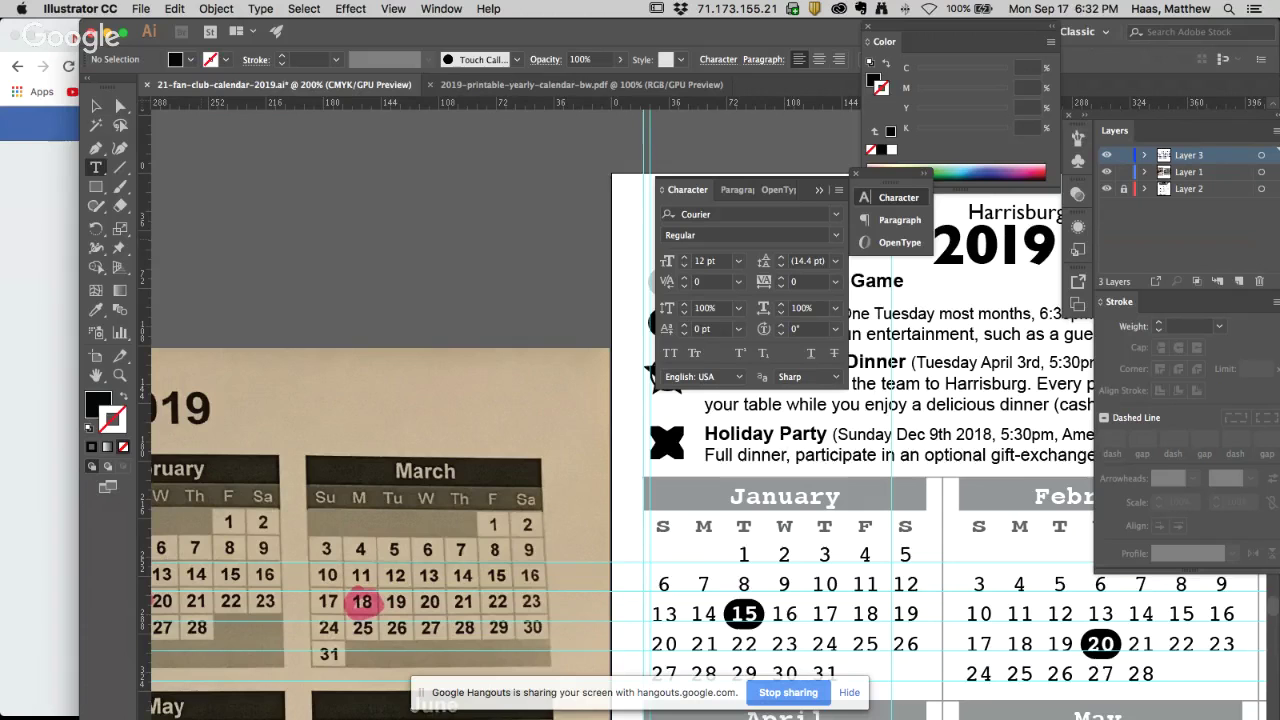
Compare the black ovals in January, February and March with the circled dates on the hand-marked calendar
{"action": "key", "text": "shift+Tab"}
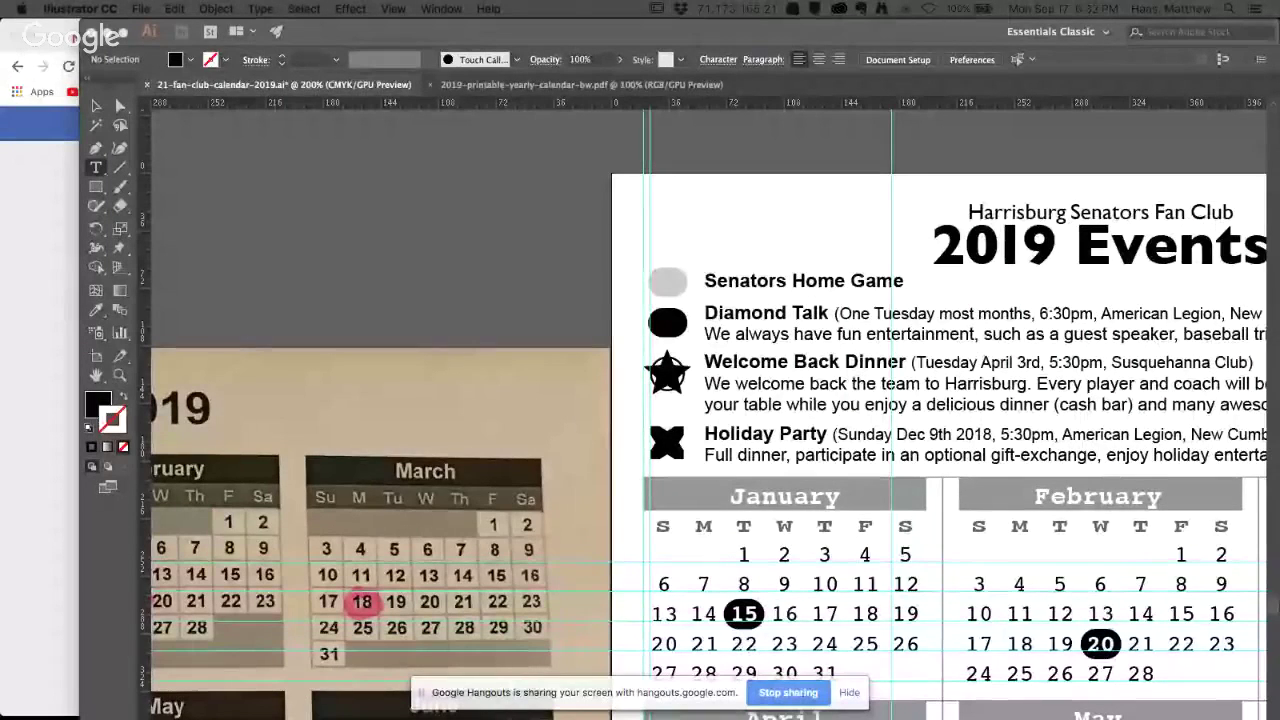
{"action": "left_click", "coordinate": [120, 106]}
{"action": "key", "text": "shift+Tab"}
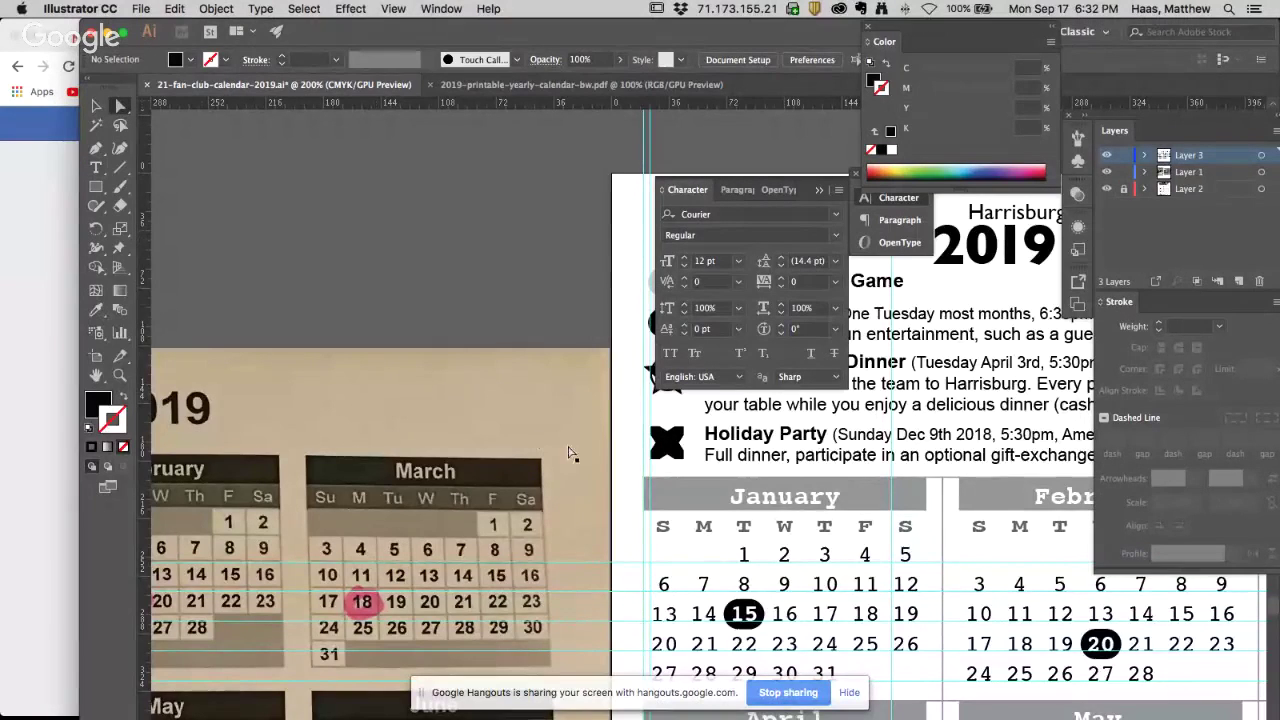
{"action": "left_click", "coordinate": [727, 555], "text": "alt"}
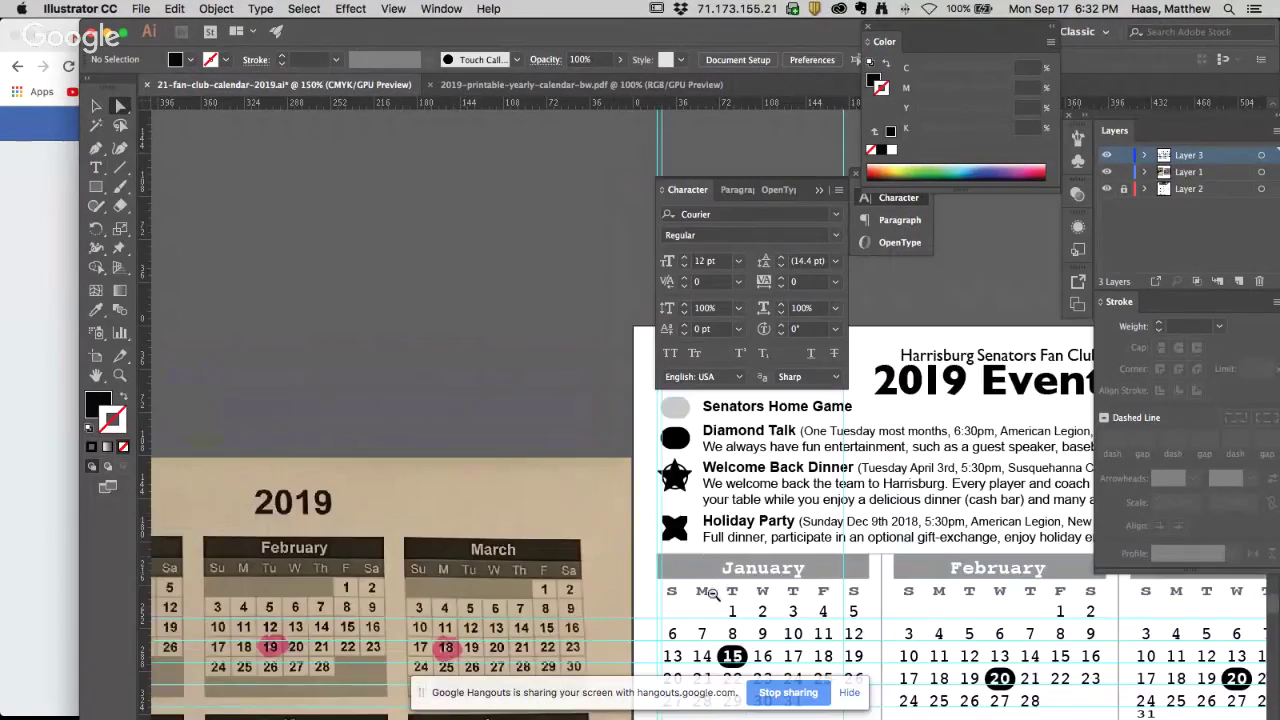
{"action": "left_click", "coordinate": [727, 555], "text": "alt"}
{"action": "left_click", "coordinate": [727, 521]}
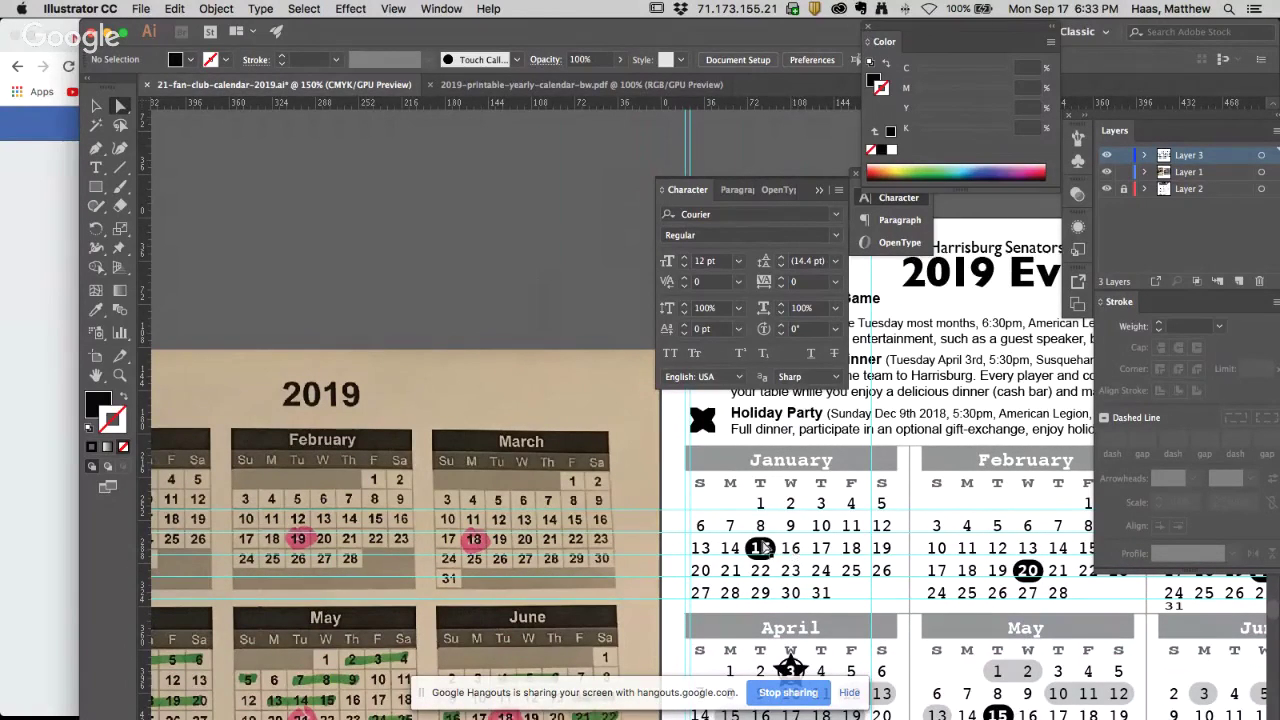
{"action": "scroll", "coordinate": [762, 548], "scroll_direction": "left", "scroll_amount": 5}
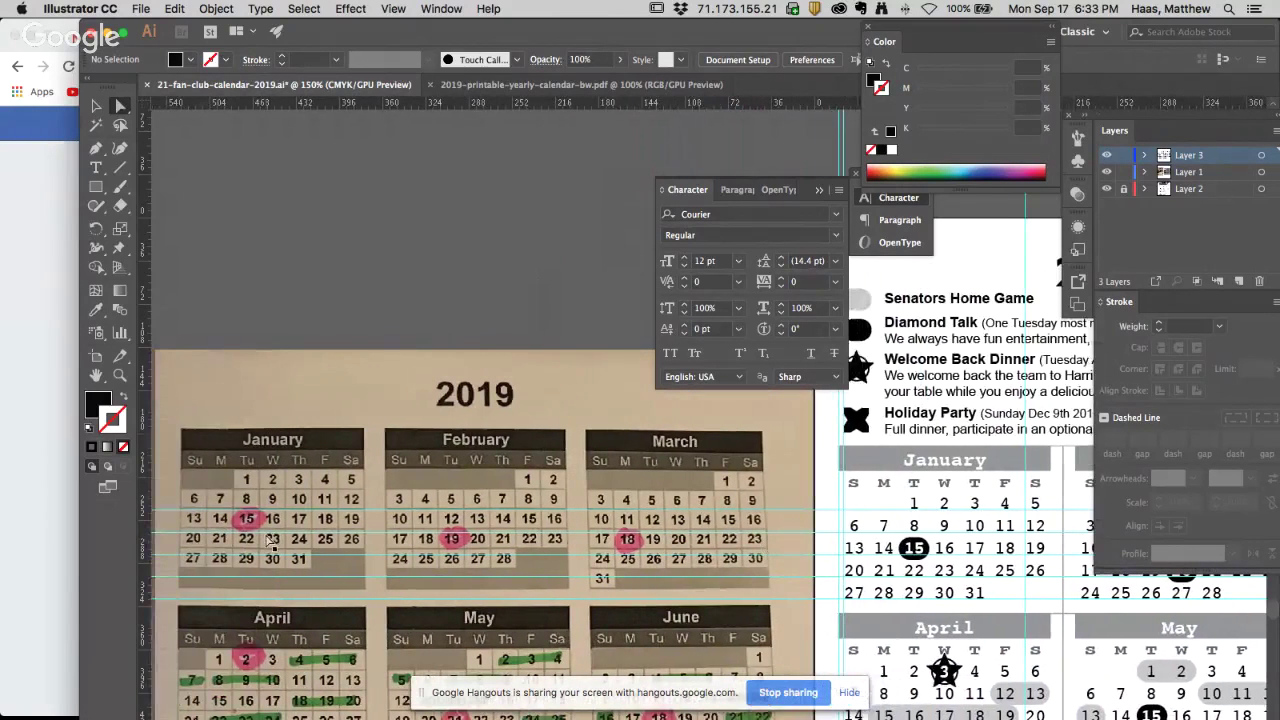
{"action": "scroll", "coordinate": [530, 563], "scroll_direction": "right", "scroll_amount": 5}
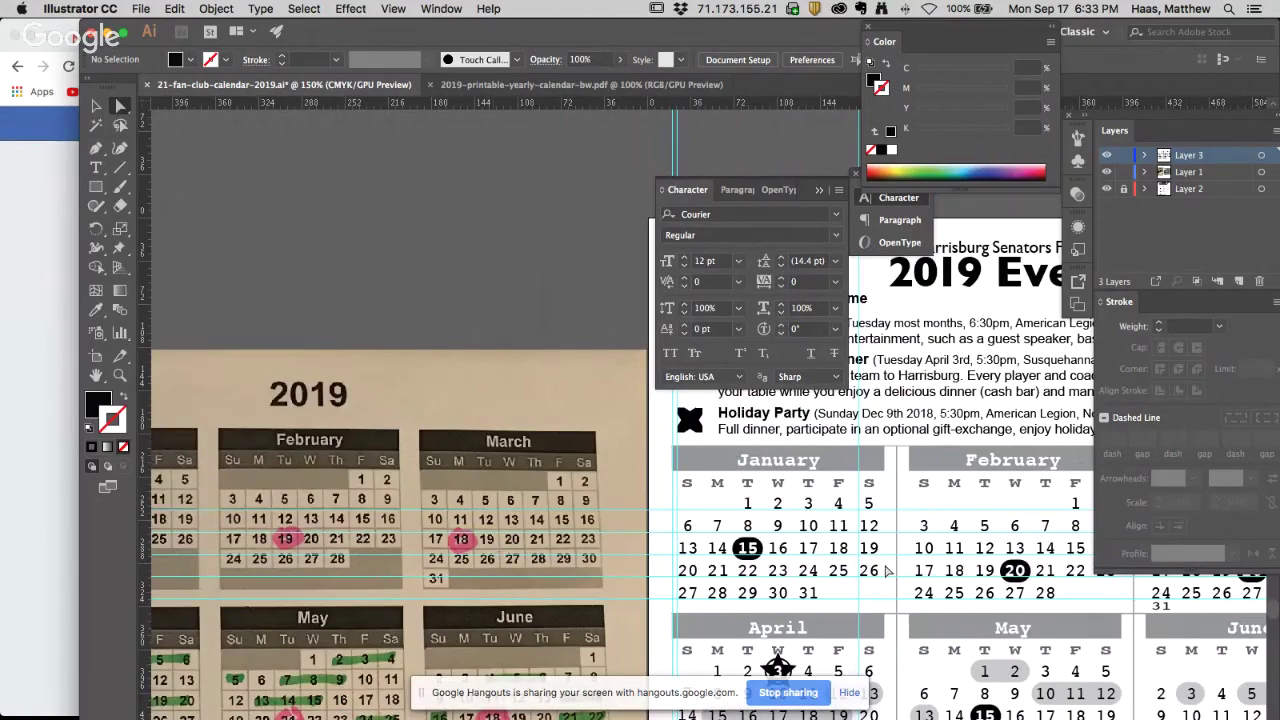
{"action": "scroll", "coordinate": [887, 569], "scroll_direction": "right", "scroll_amount": 7}
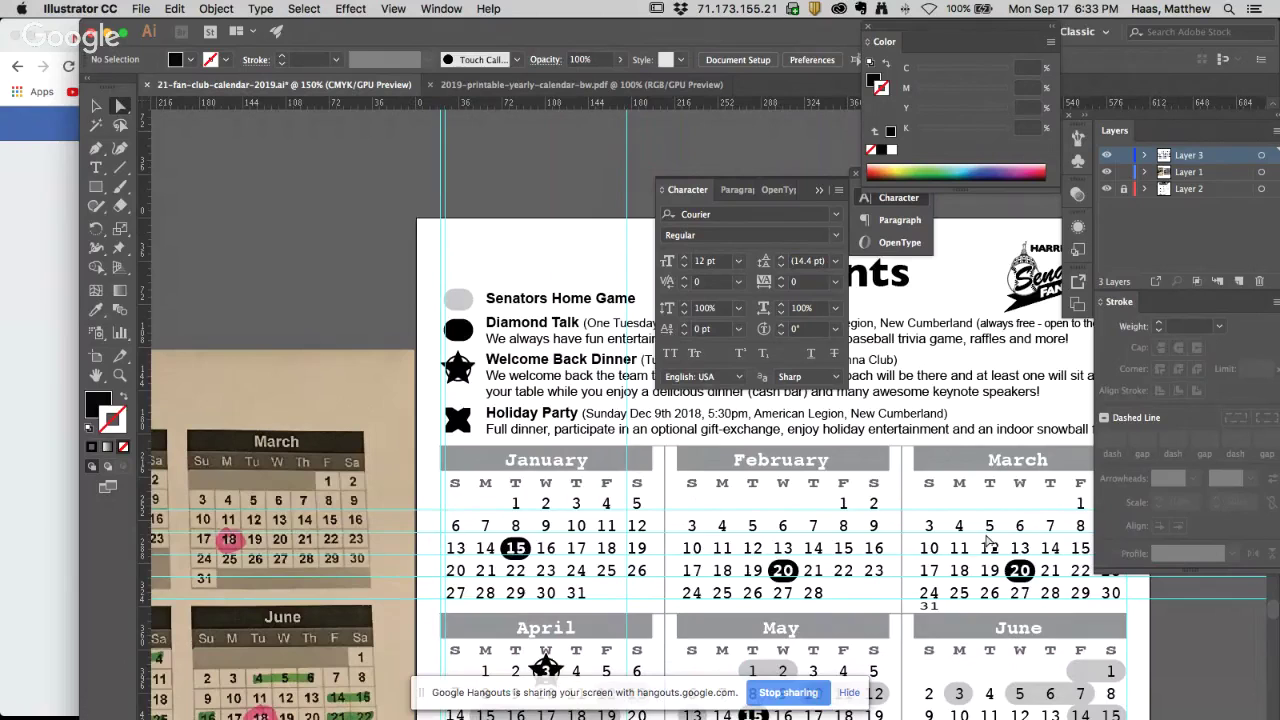
With Layer 3 locked and Layer 2 unlocked, give February's 19 a white fill and the Courier Bold style
{"action": "key", "text": "super+equal"}
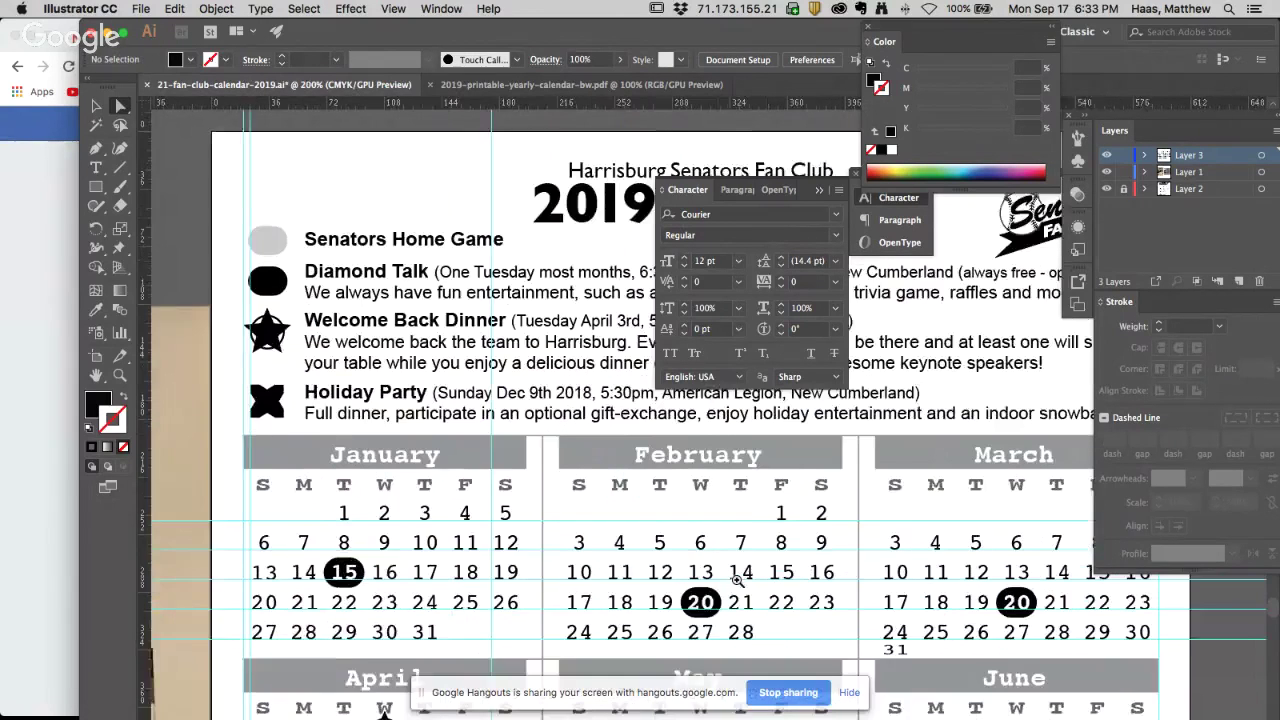
{"action": "scroll", "coordinate": [737, 580], "scroll_direction": "down", "scroll_amount": 3}
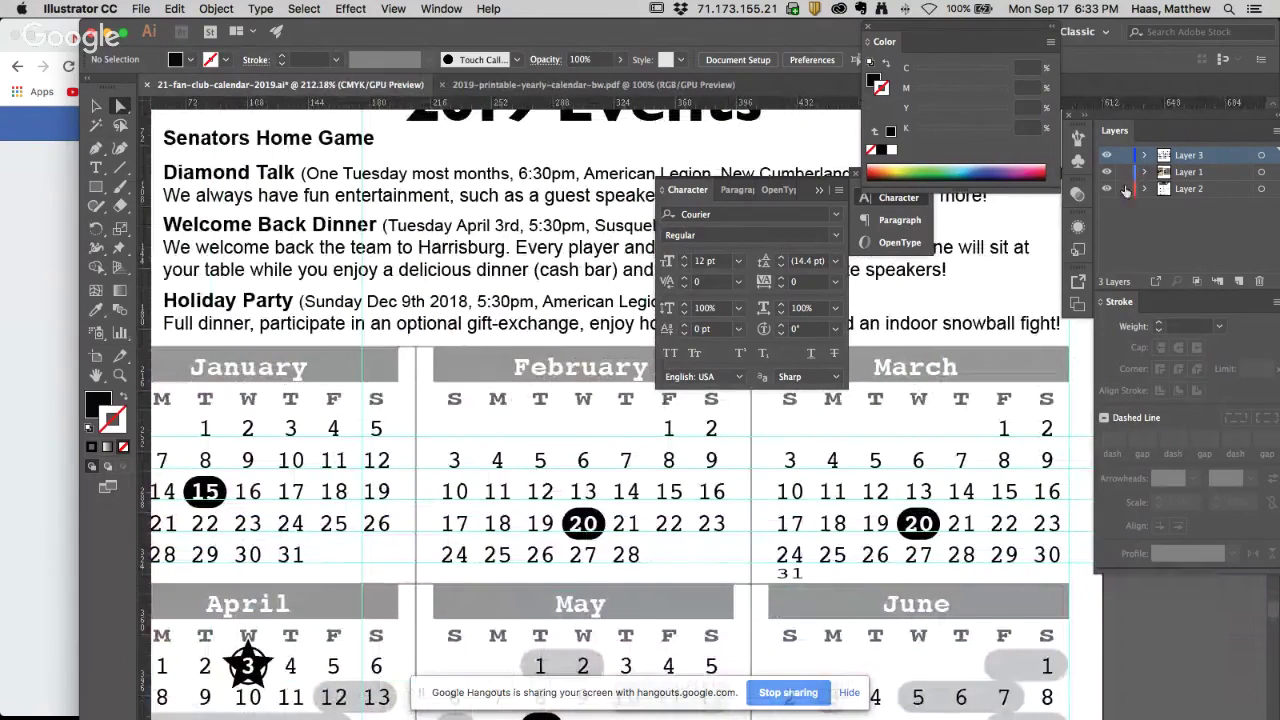
{"action": "left_click", "coordinate": [1124, 156]}
{"action": "left_click", "coordinate": [592, 519]}
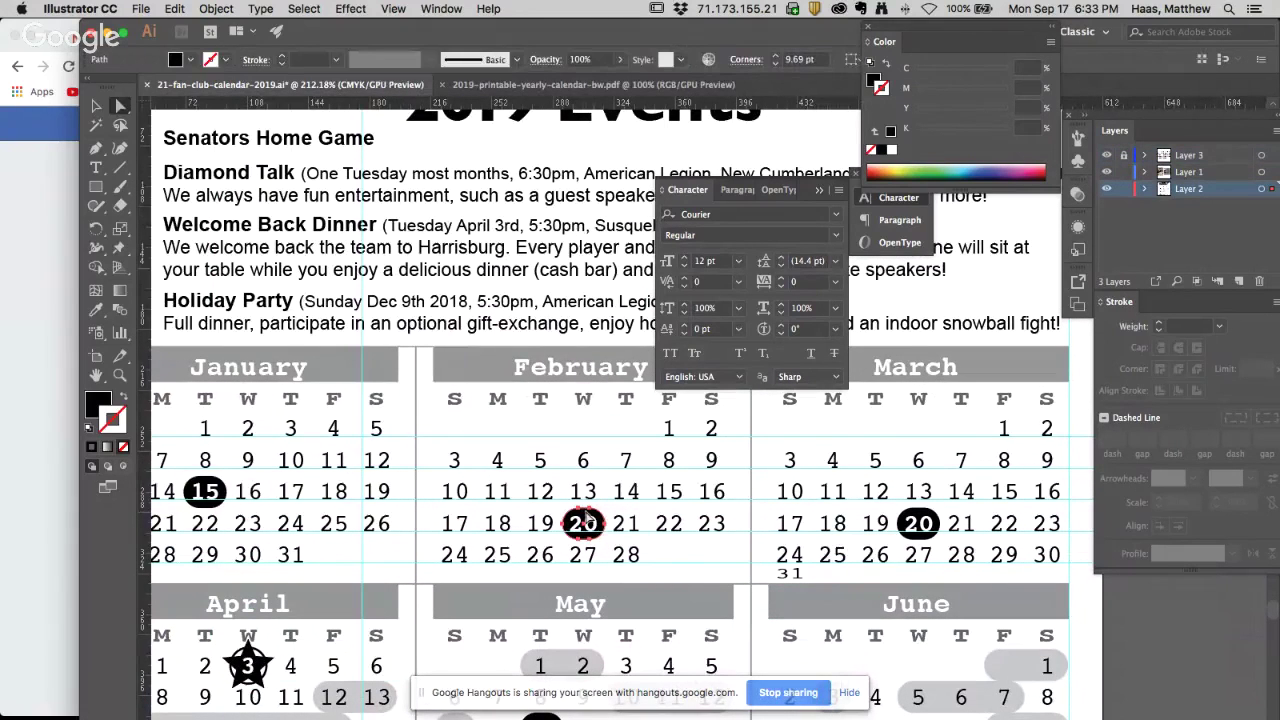
{"action": "left_click", "coordinate": [96, 167]}
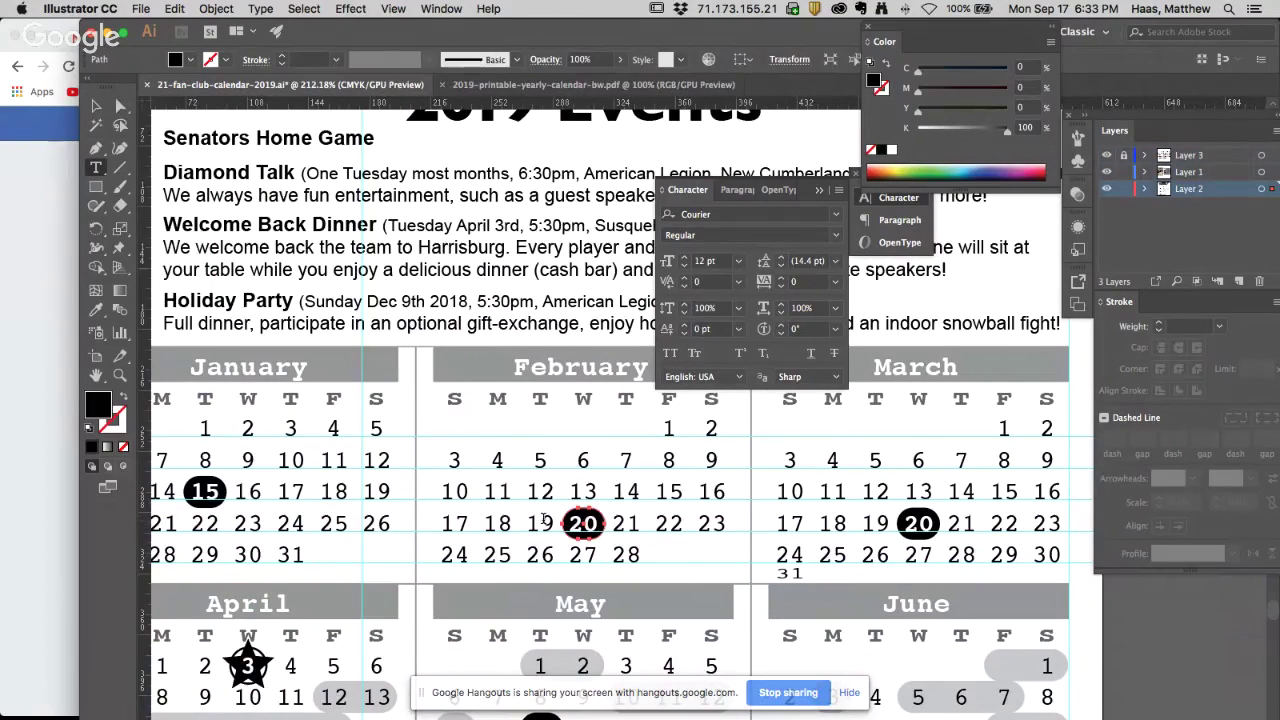
{"action": "double_click", "coordinate": [541, 520]}
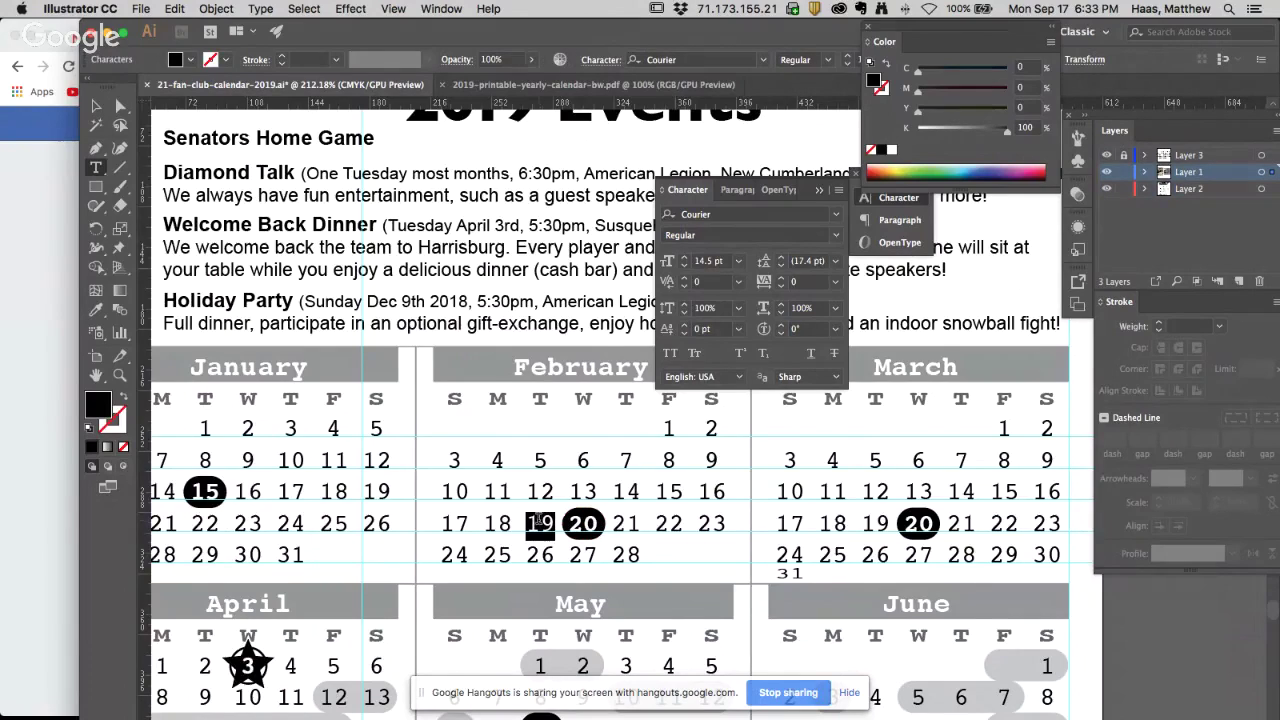
{"action": "left_click", "coordinate": [88, 430]}
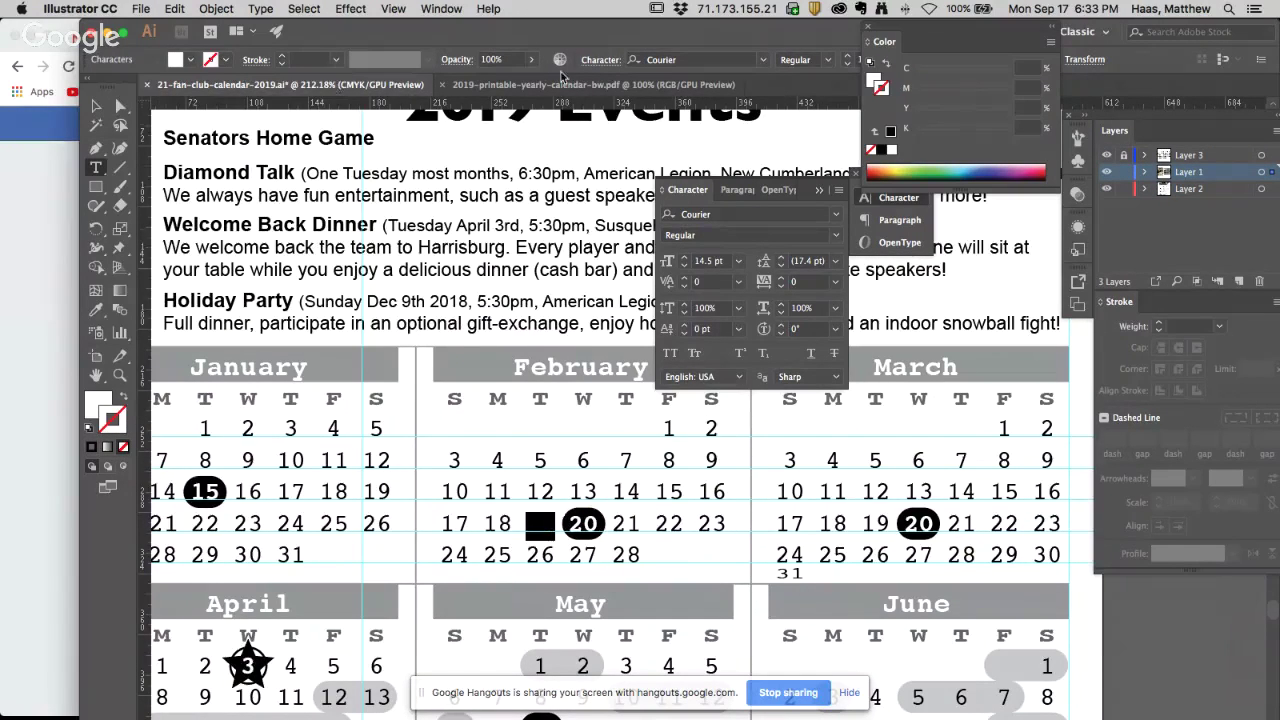
{"action": "left_click", "coordinate": [838, 237]}
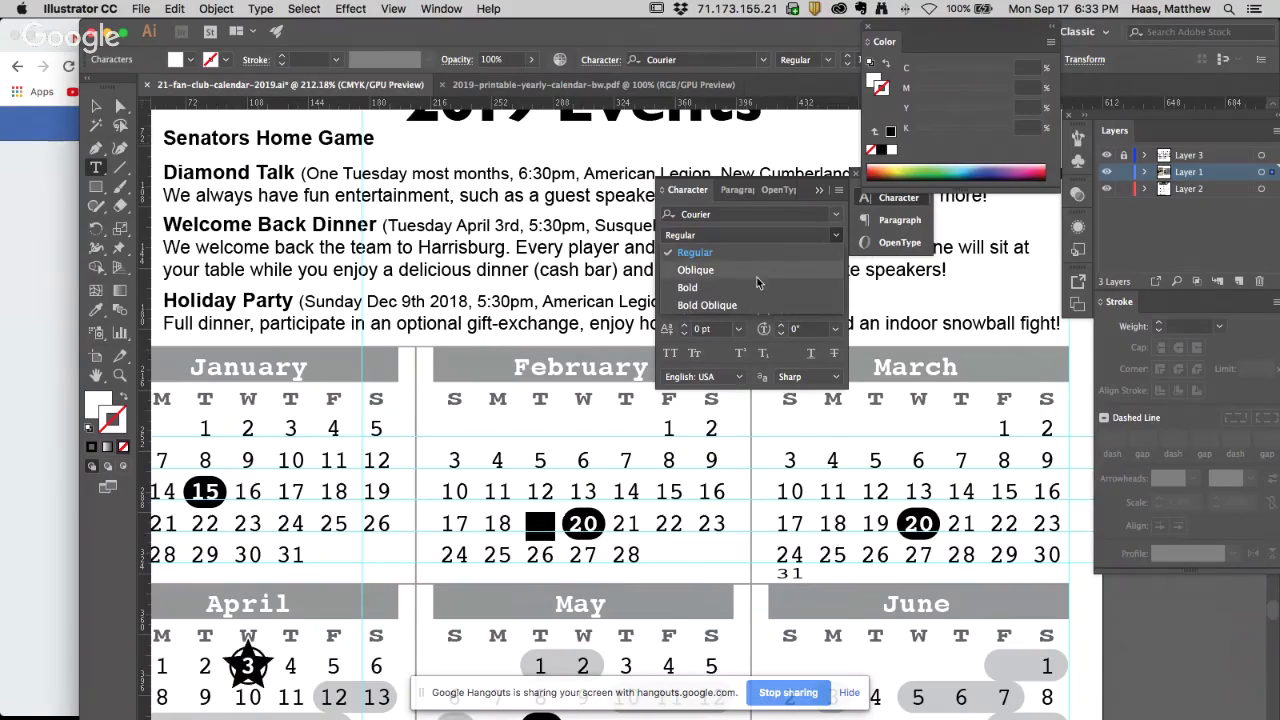
{"action": "left_click", "coordinate": [752, 289]}
Lock Layer 1, keep Layer 2 unlocked, and move February's black Diamond Talk oval one column left onto the 19
{"action": "left_click", "coordinate": [120, 105]}
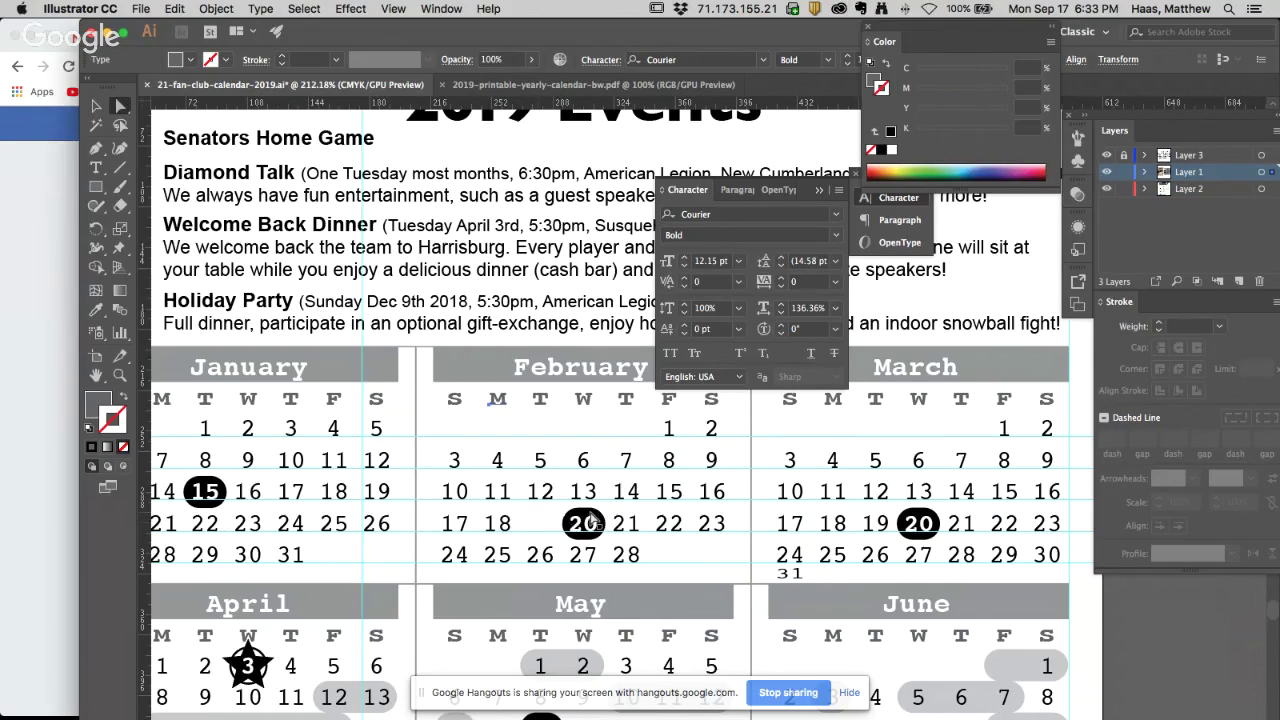
{"action": "left_click", "coordinate": [592, 520]}
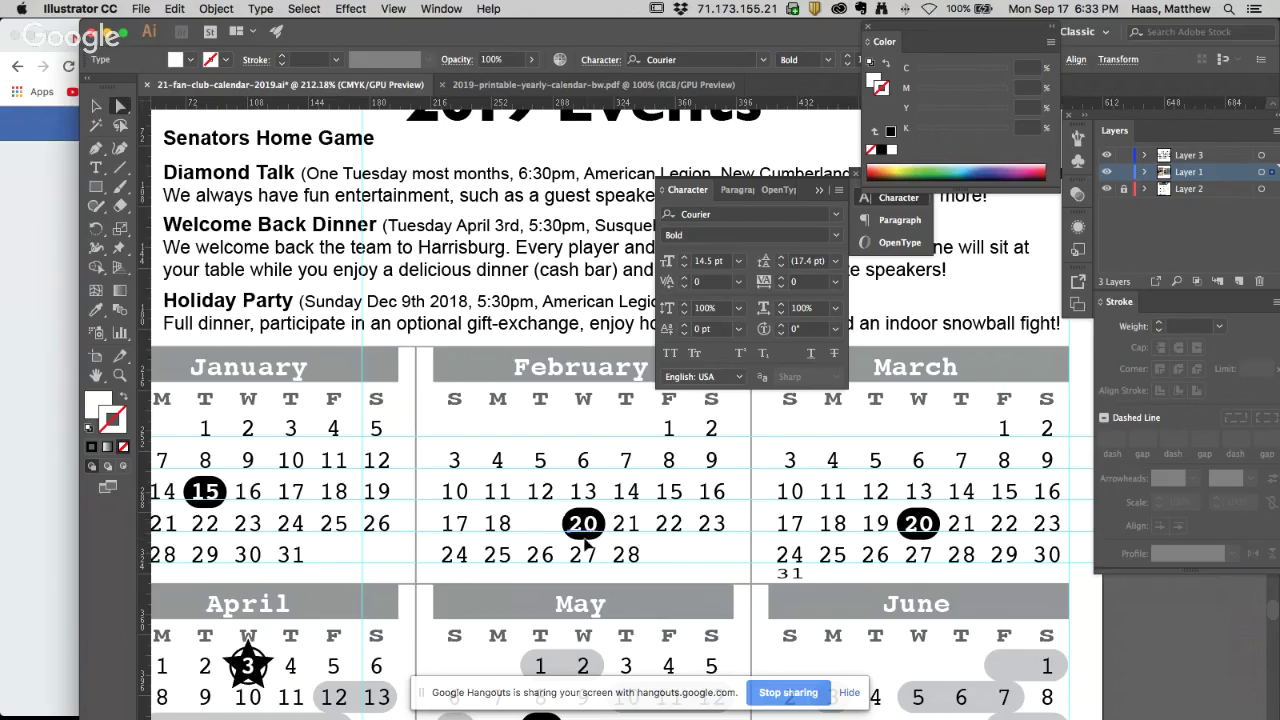
{"action": "left_click", "coordinate": [1123, 189]}
{"action": "left_click", "coordinate": [1123, 172]}
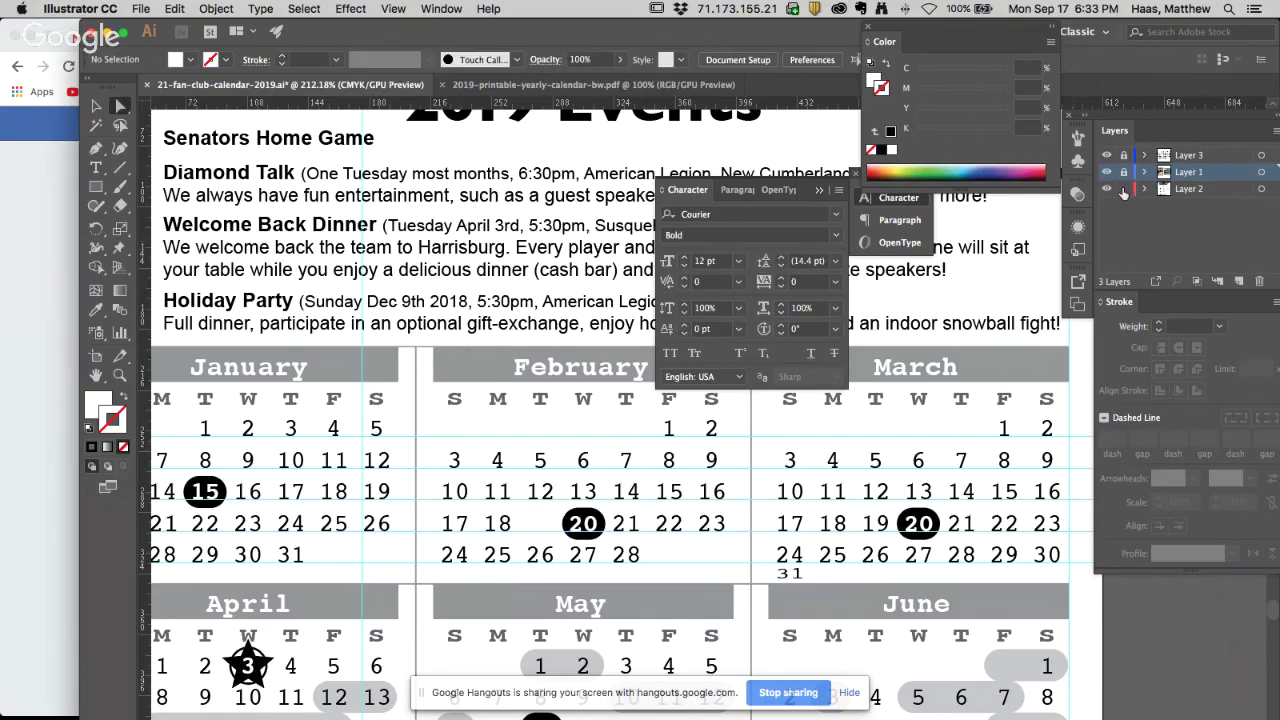
{"action": "left_click", "coordinate": [590, 520]}
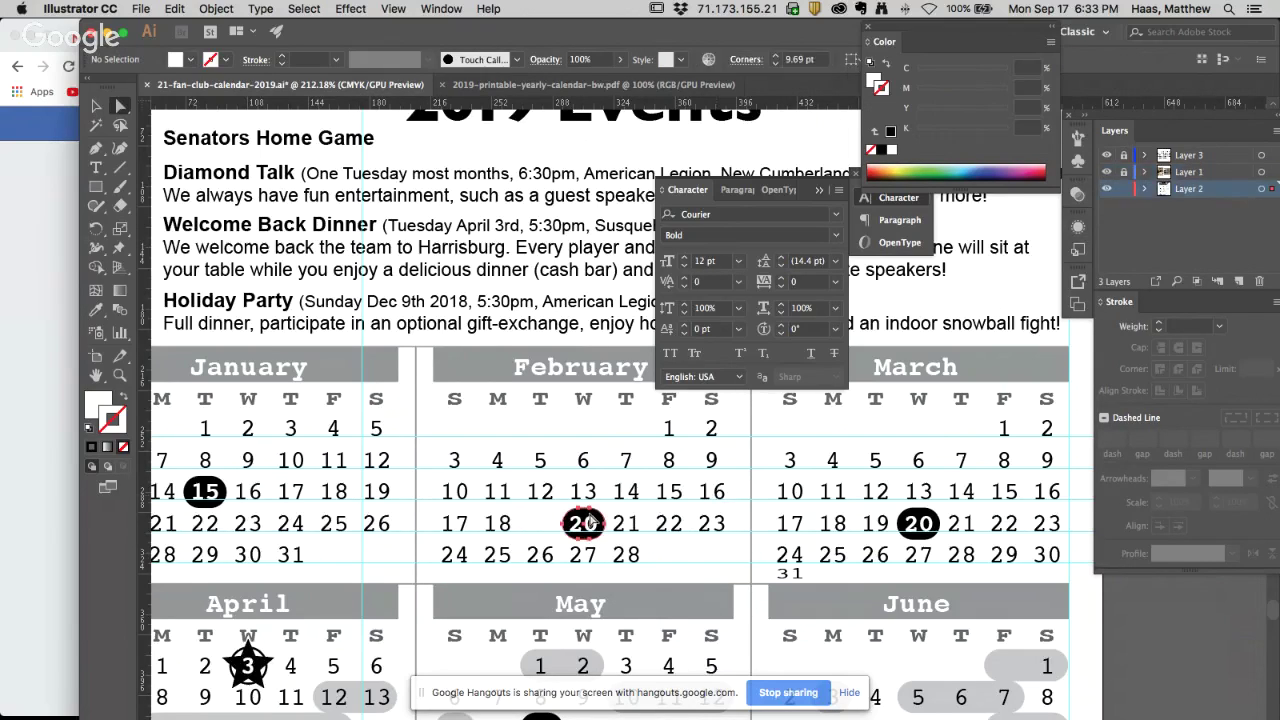
{"action": "key", "text": "shift+Left"}
{"action": "key", "text": "shift+Left"}
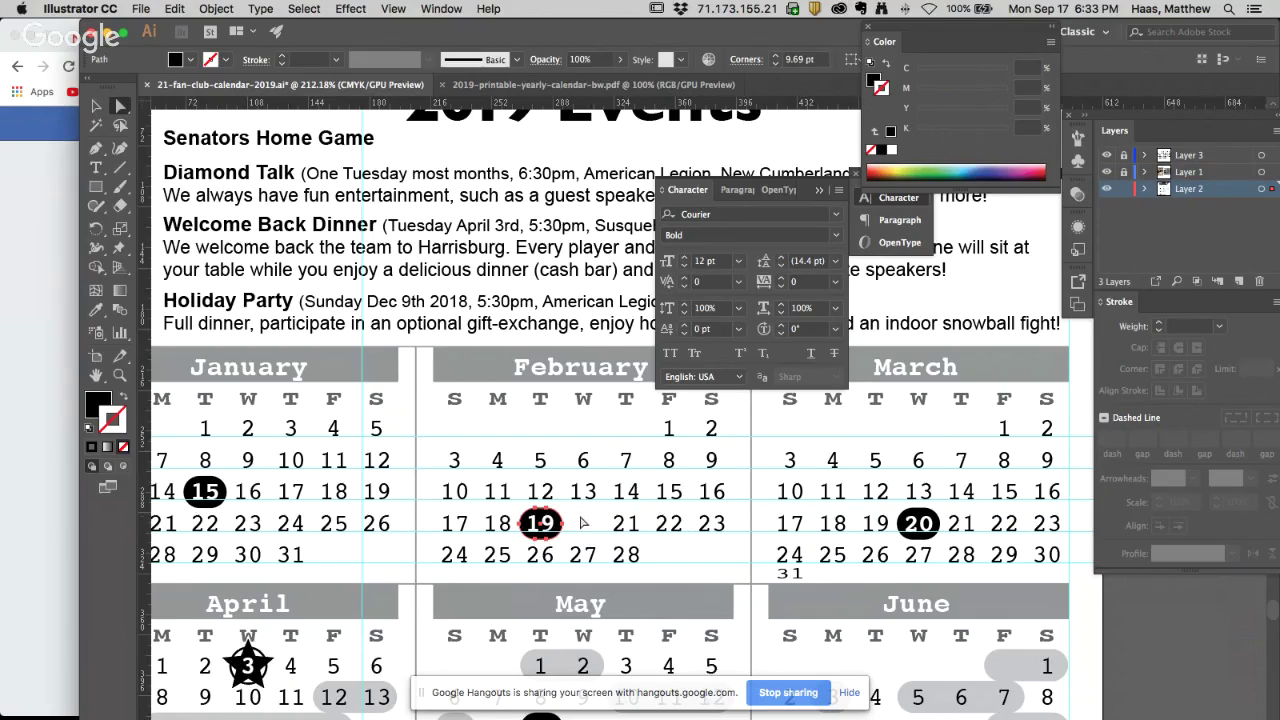
Unlock Layers 1 and 3 and give February's 20 a black fill with no stroke
{"action": "left_click", "coordinate": [96, 167]}
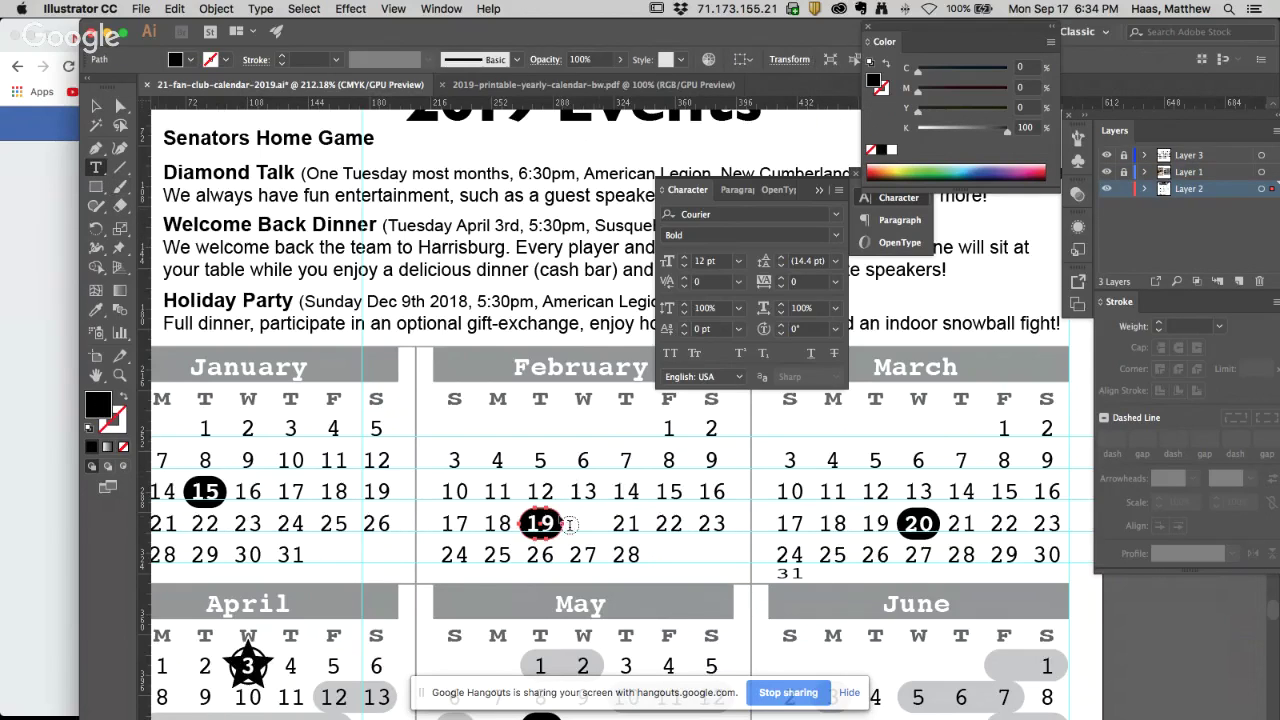
{"action": "left_click", "coordinate": [580, 518]}
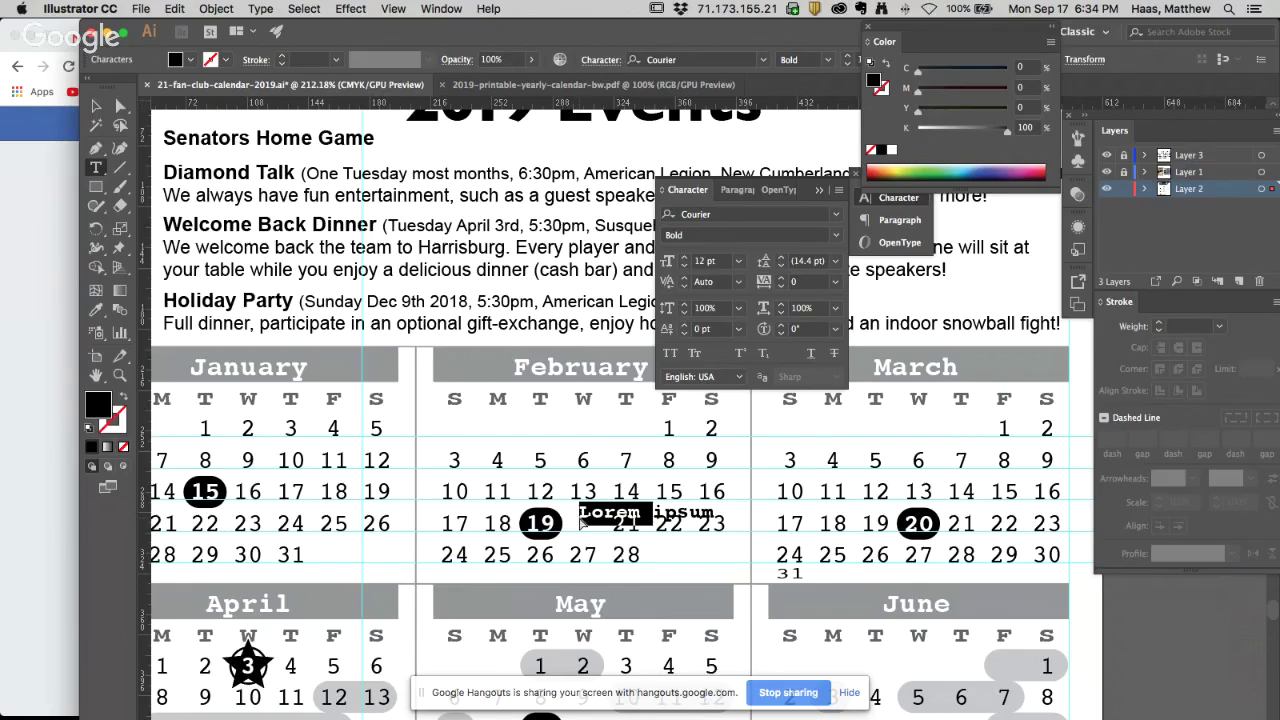
{"action": "key", "text": "super+z"}
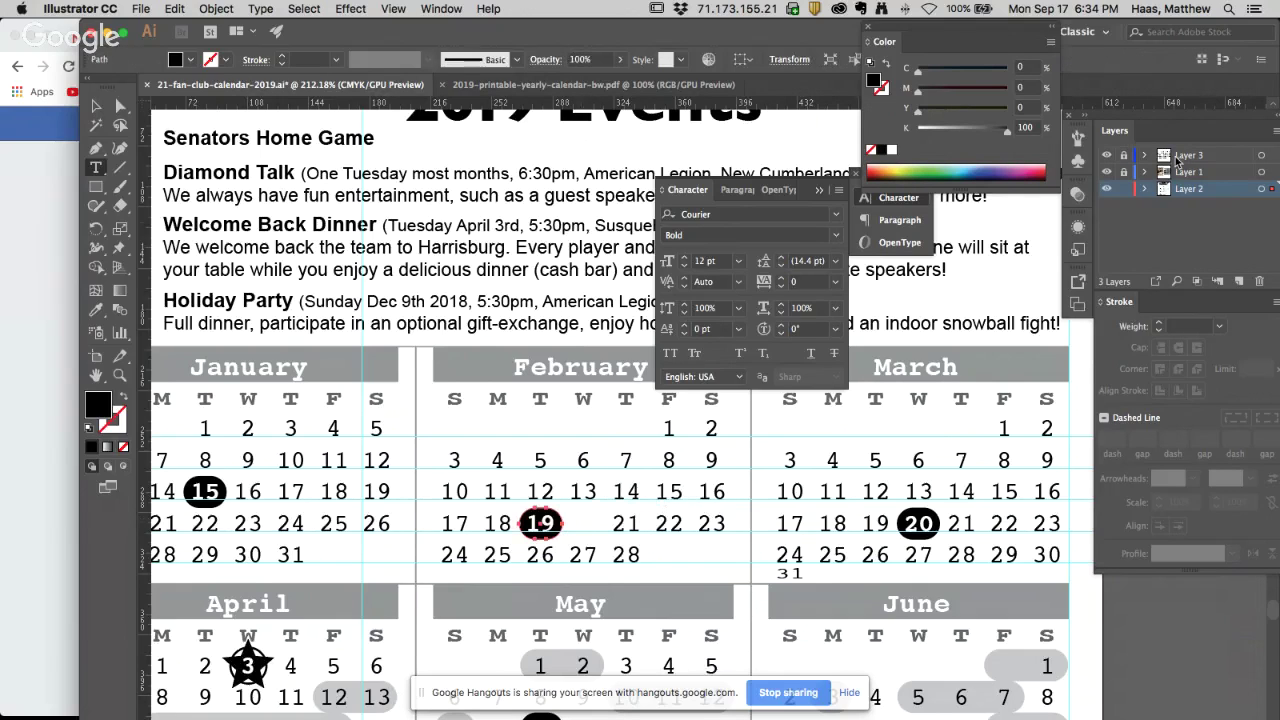
{"action": "left_click", "coordinate": [582, 521]}
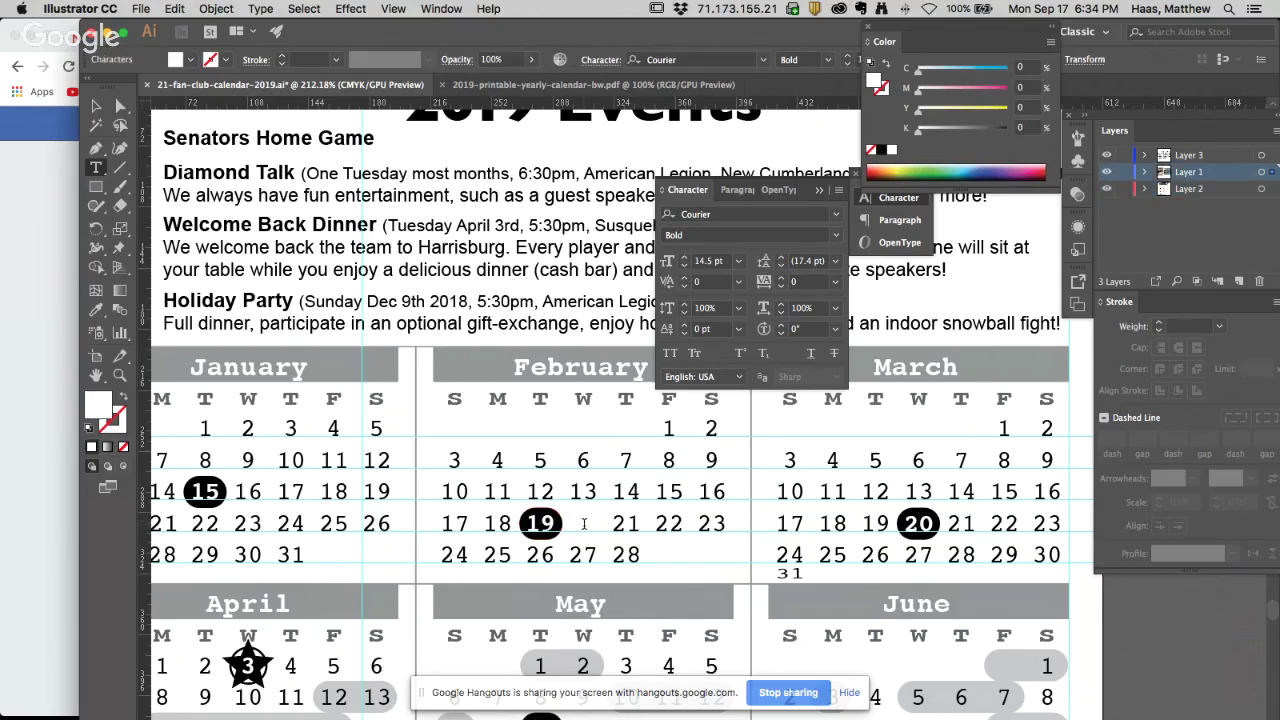
{"action": "left_click", "coordinate": [87, 430]}
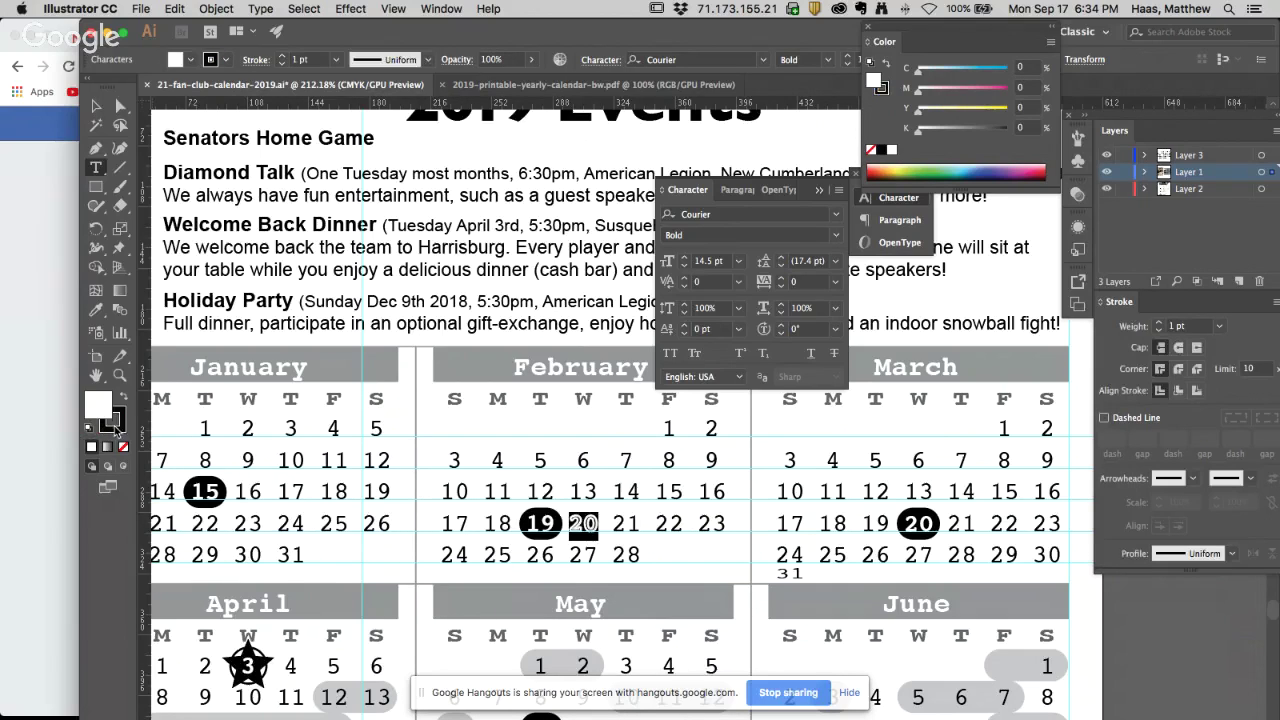
{"action": "left_click", "coordinate": [124, 449]}
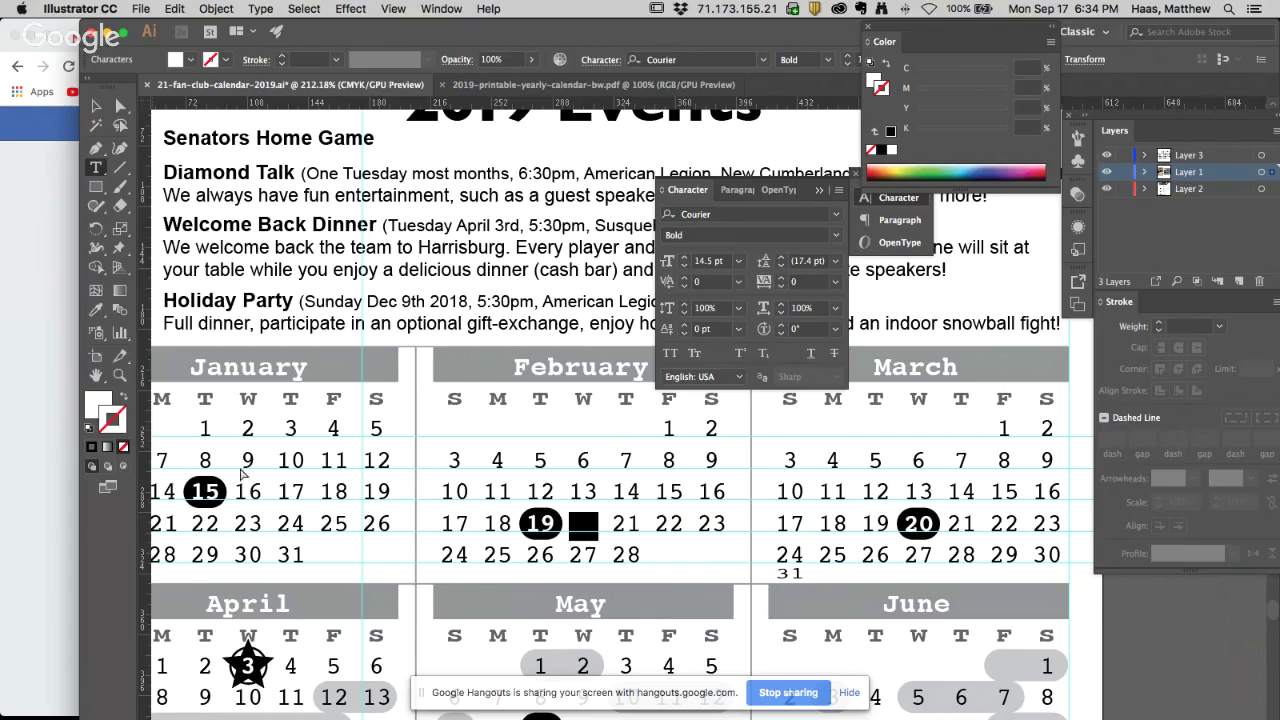
{"action": "left_click", "coordinate": [607, 530]}
{"action": "left_click", "coordinate": [587, 537]}
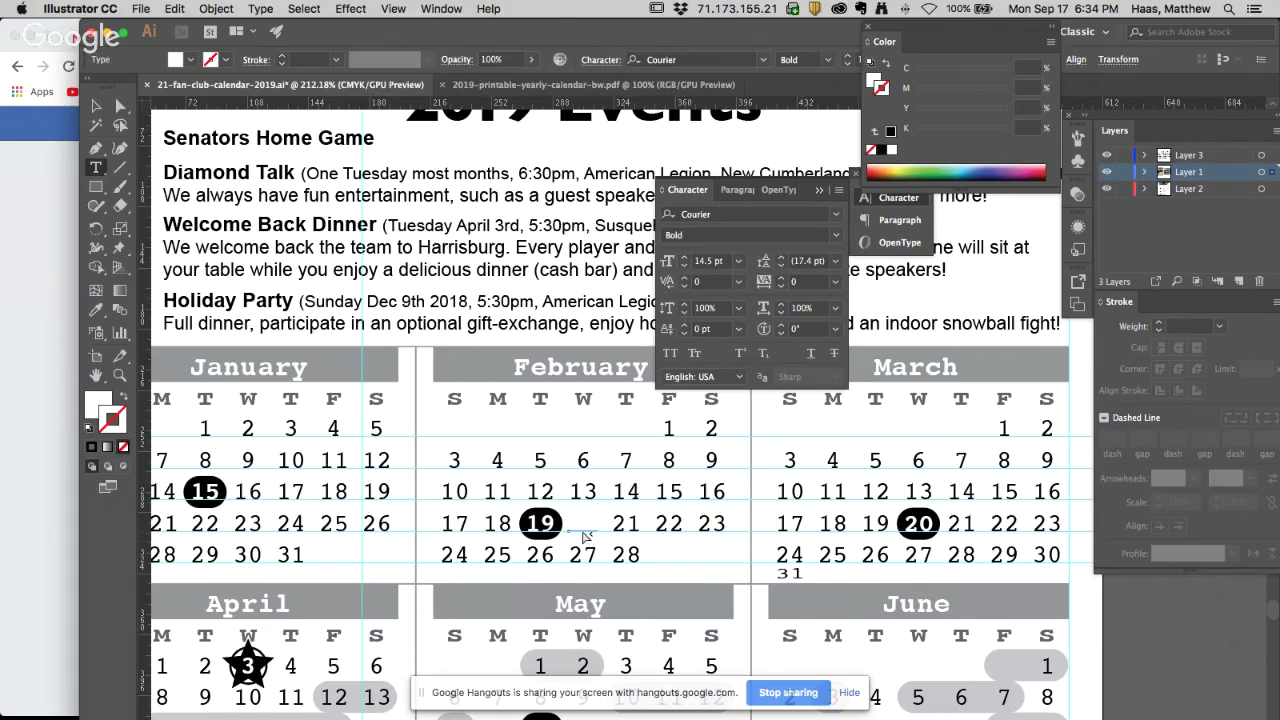
{"action": "left_click", "coordinate": [89, 429]}
{"action": "left_click", "coordinate": [122, 398]}
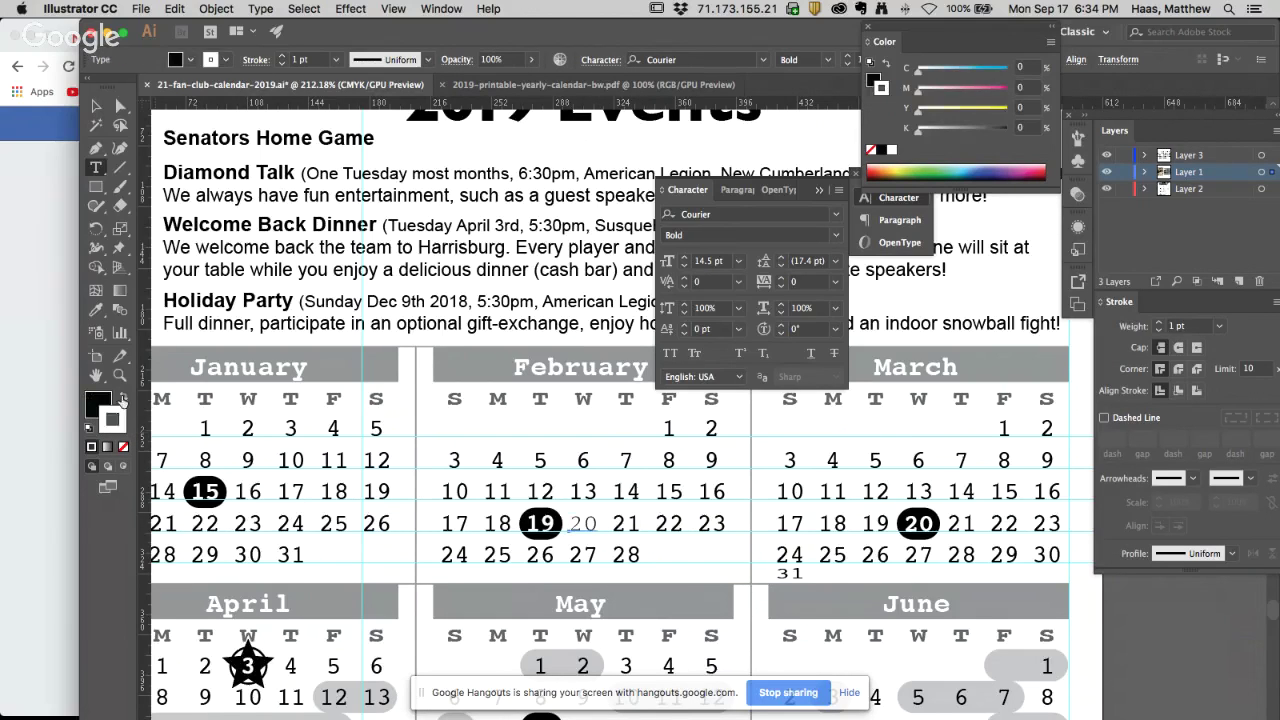
{"action": "left_click", "coordinate": [123, 446]}
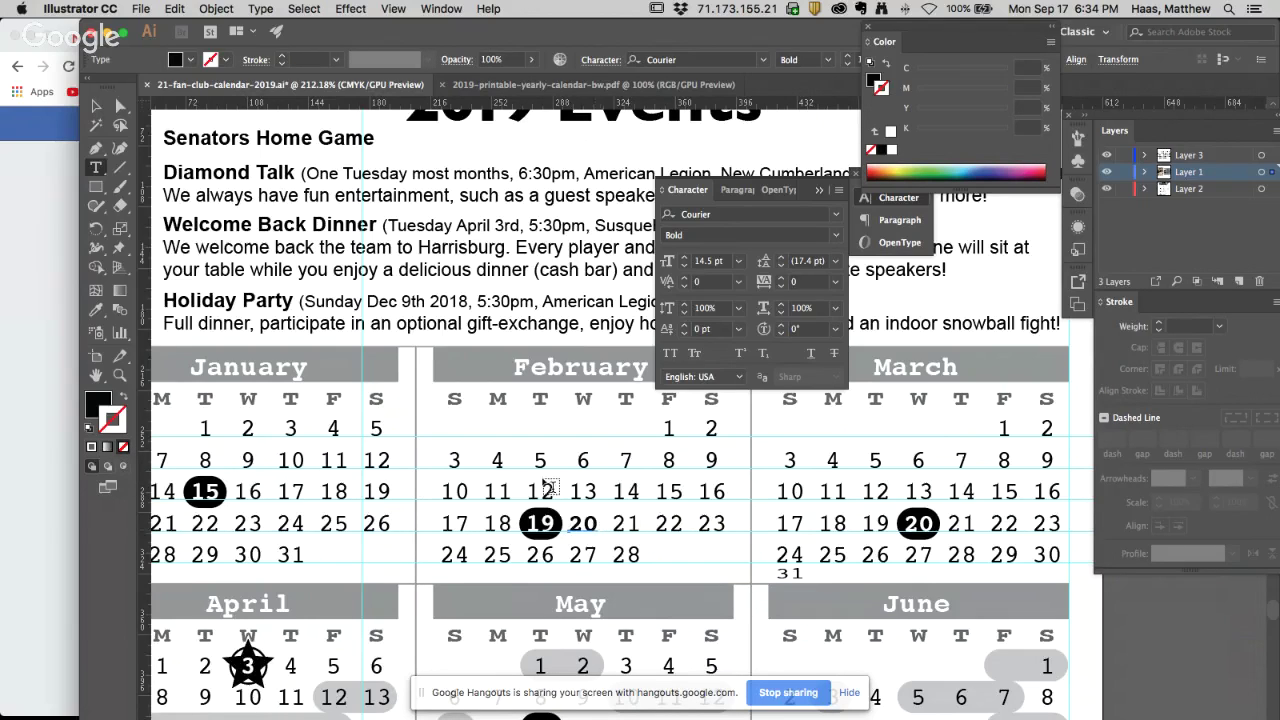
Set the font style of February's 20 to Courier Regular
{"action": "left_click", "coordinate": [835, 235]}
{"action": "left_click", "coordinate": [740, 255]}
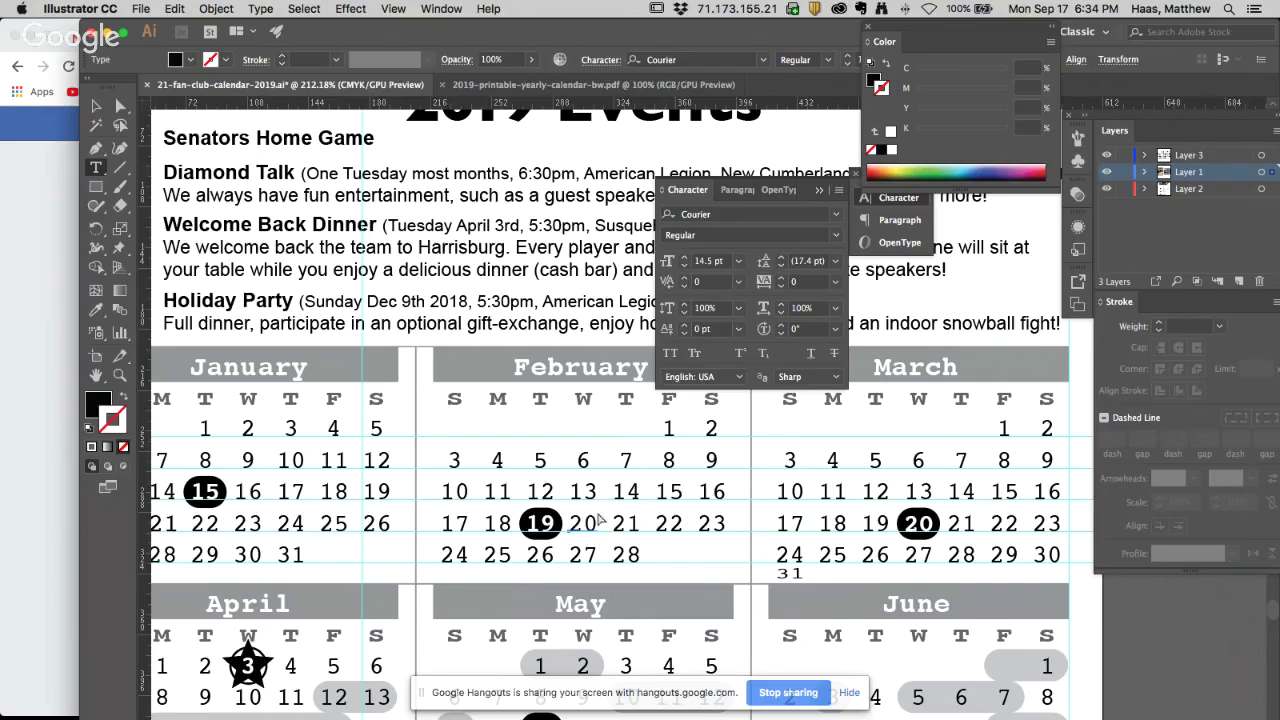
{"action": "left_click", "coordinate": [606, 521], "text": "super"}
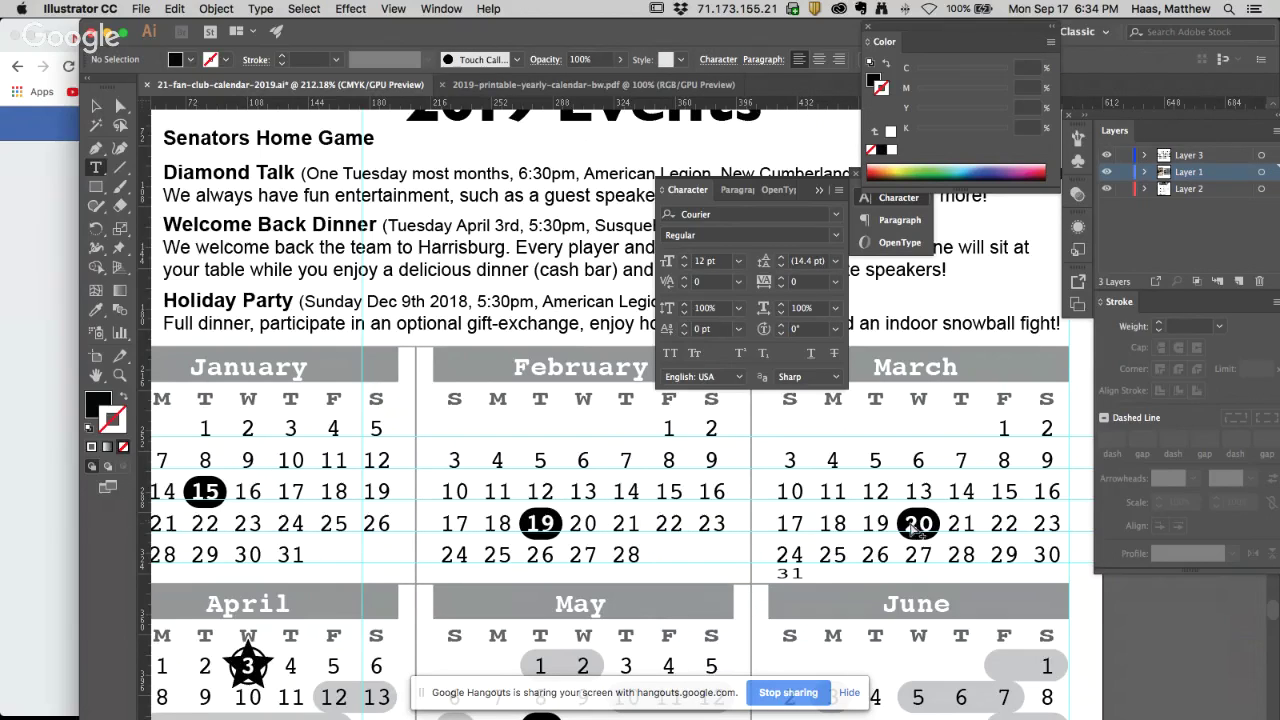
Delete March's 19 and 20 together with the black Diamond Talk oval behind them
{"action": "left_click", "coordinate": [918, 526], "text": "super"}
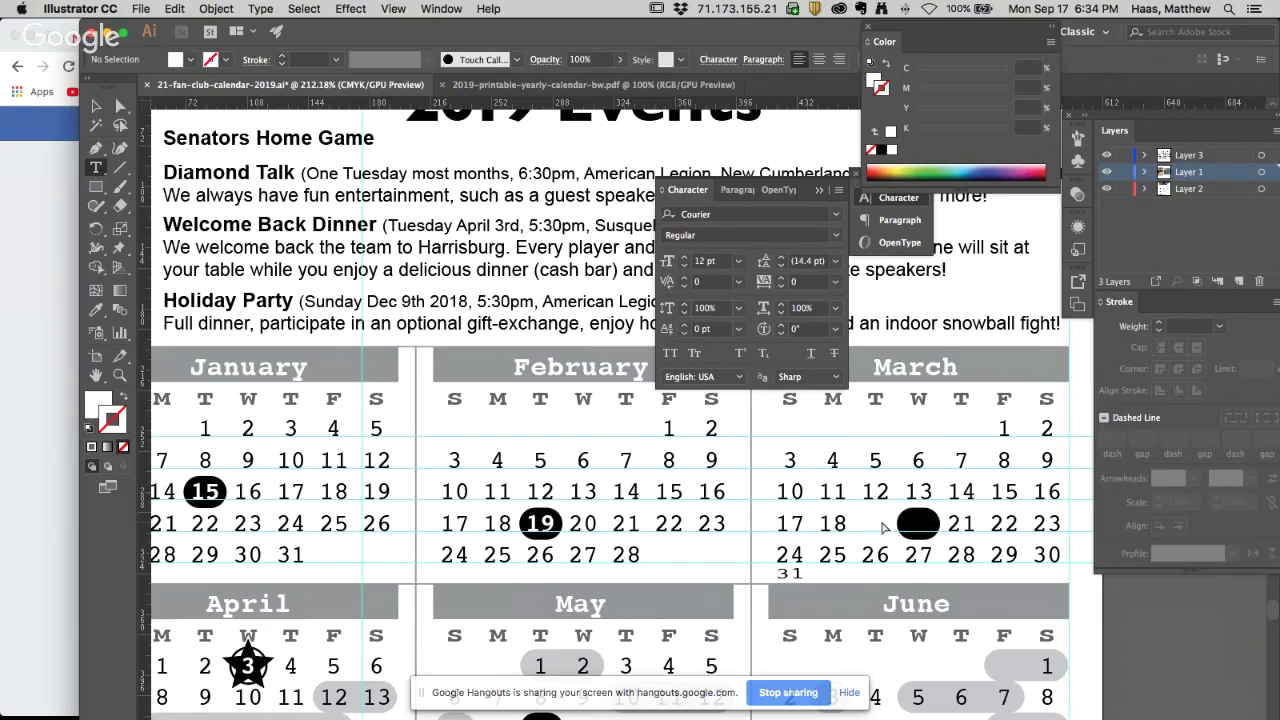
{"action": "left_click", "coordinate": [919, 522], "text": "super"}
{"action": "key", "text": "Delete"}
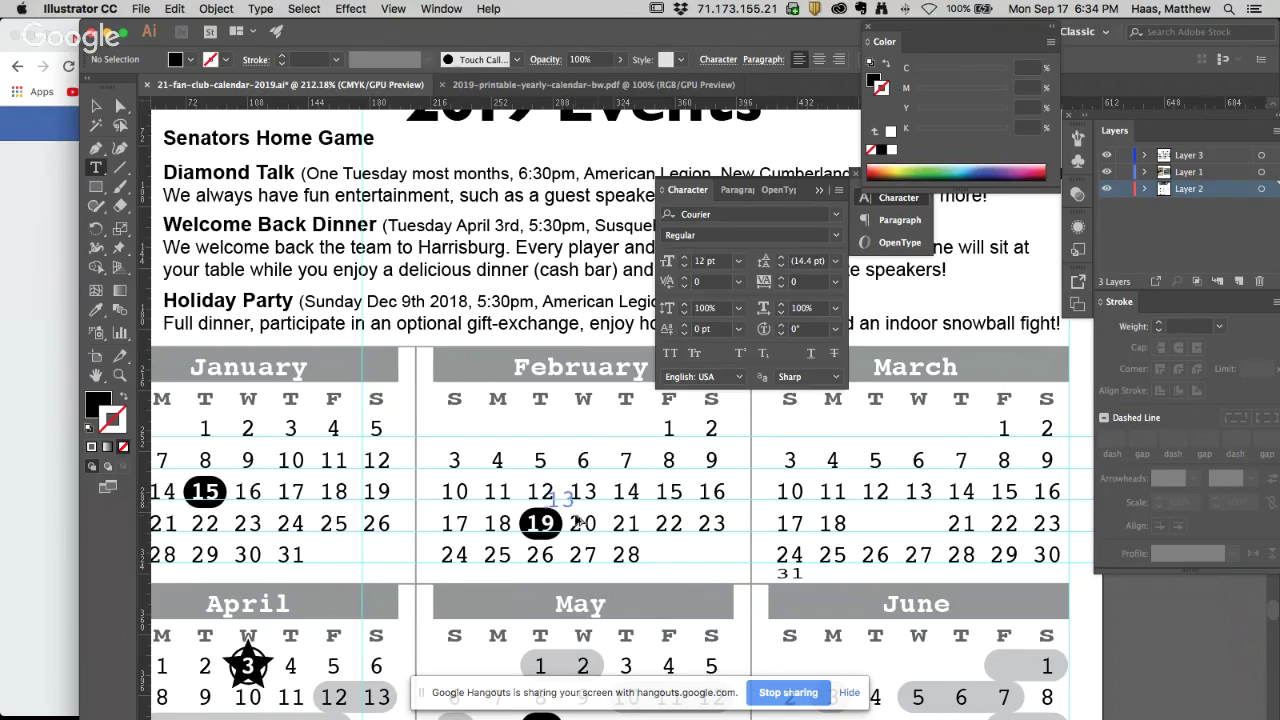
Copy February's 19, its black Diamond Talk oval and the 20 into the matching Tuesday and Wednesday cells of March
{"action": "left_click", "coordinate": [583, 522], "text": "super"}
{"action": "left_click", "coordinate": [541, 522], "text": "shift+super"}
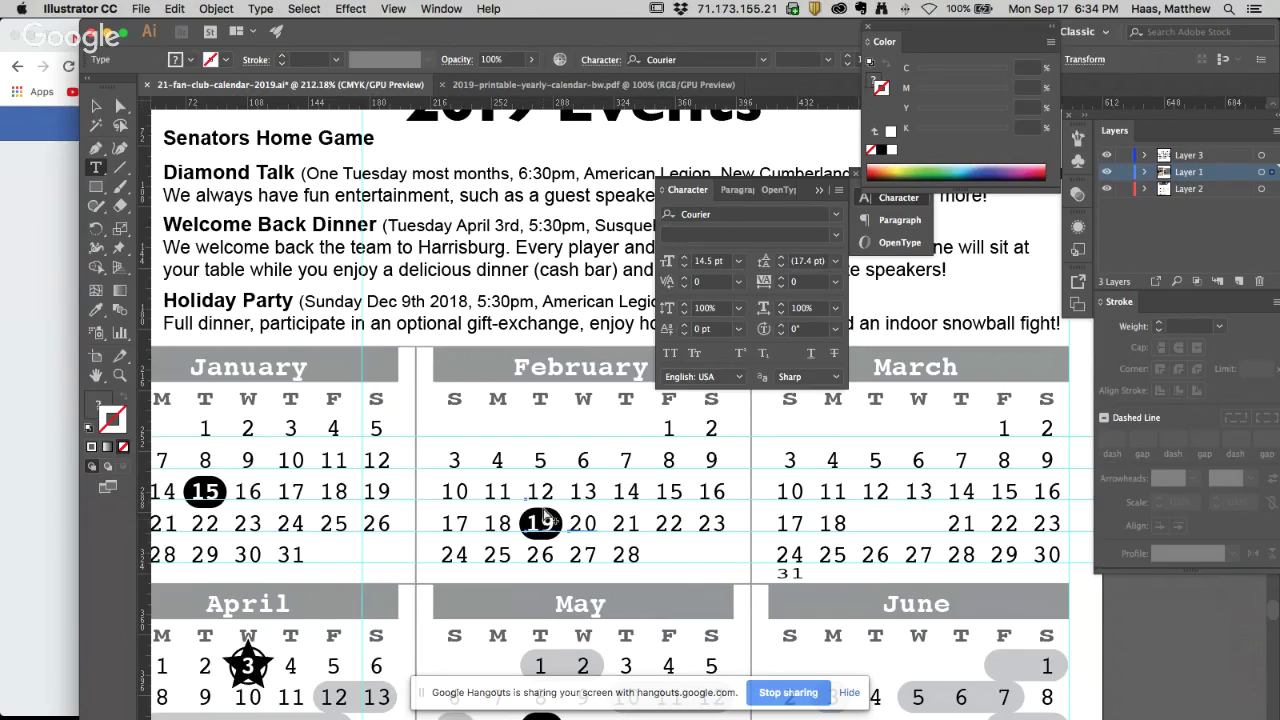
{"action": "left_click", "coordinate": [545, 550], "text": "super"}
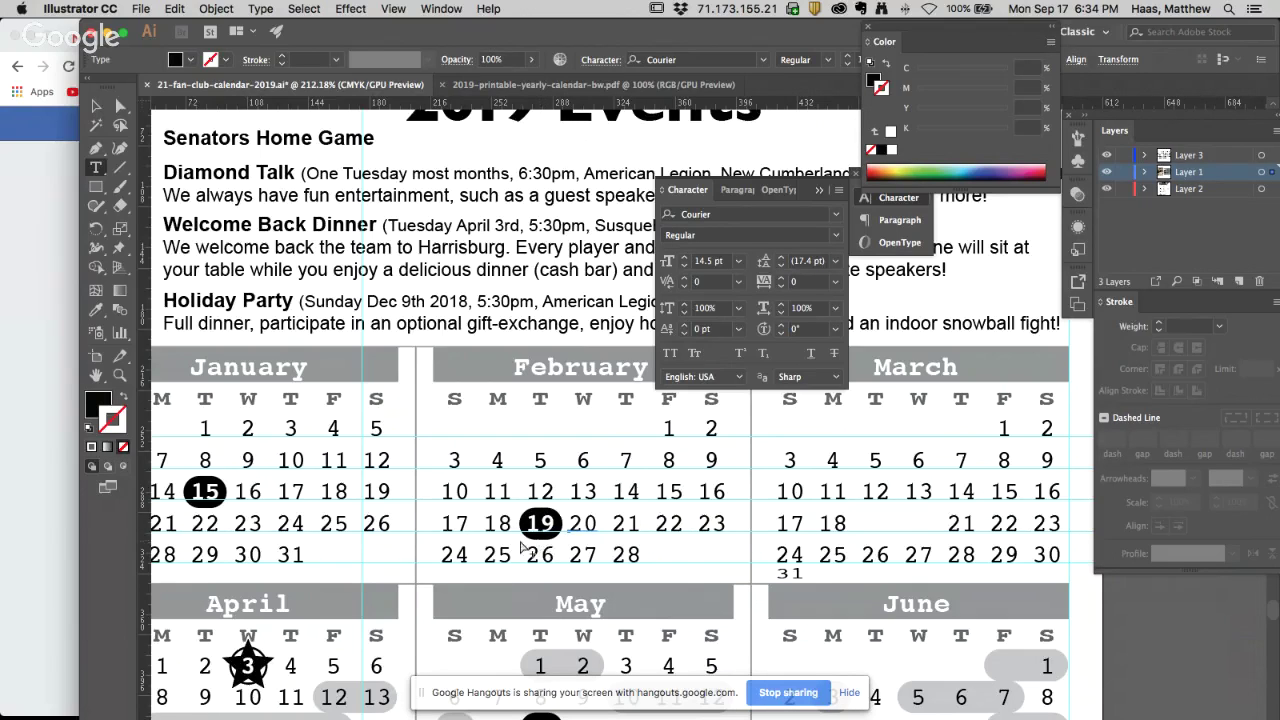
{"action": "left_click", "coordinate": [540, 540], "text": "shift+super"}
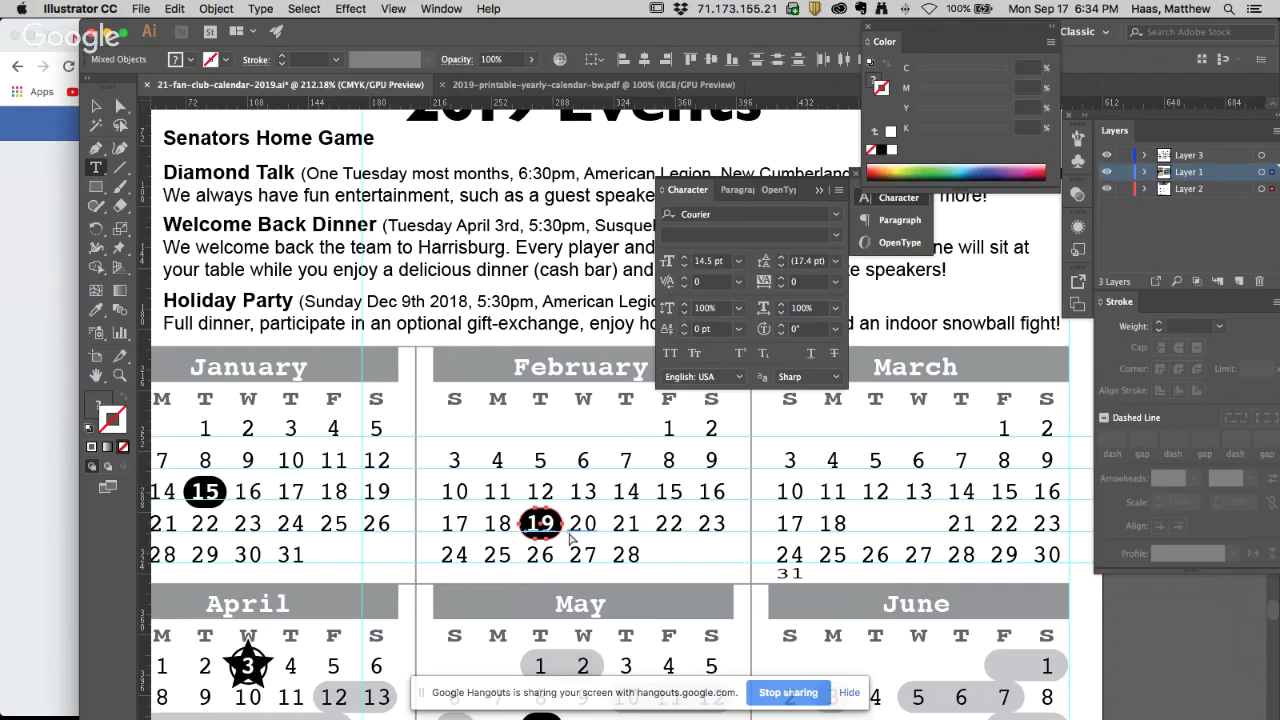
{"action": "left_click_drag", "start_coordinate": [572, 537], "coordinate": [950, 536]}
{"action": "key", "text": "shift+Left"}
{"action": "key", "text": "shift+Left"}
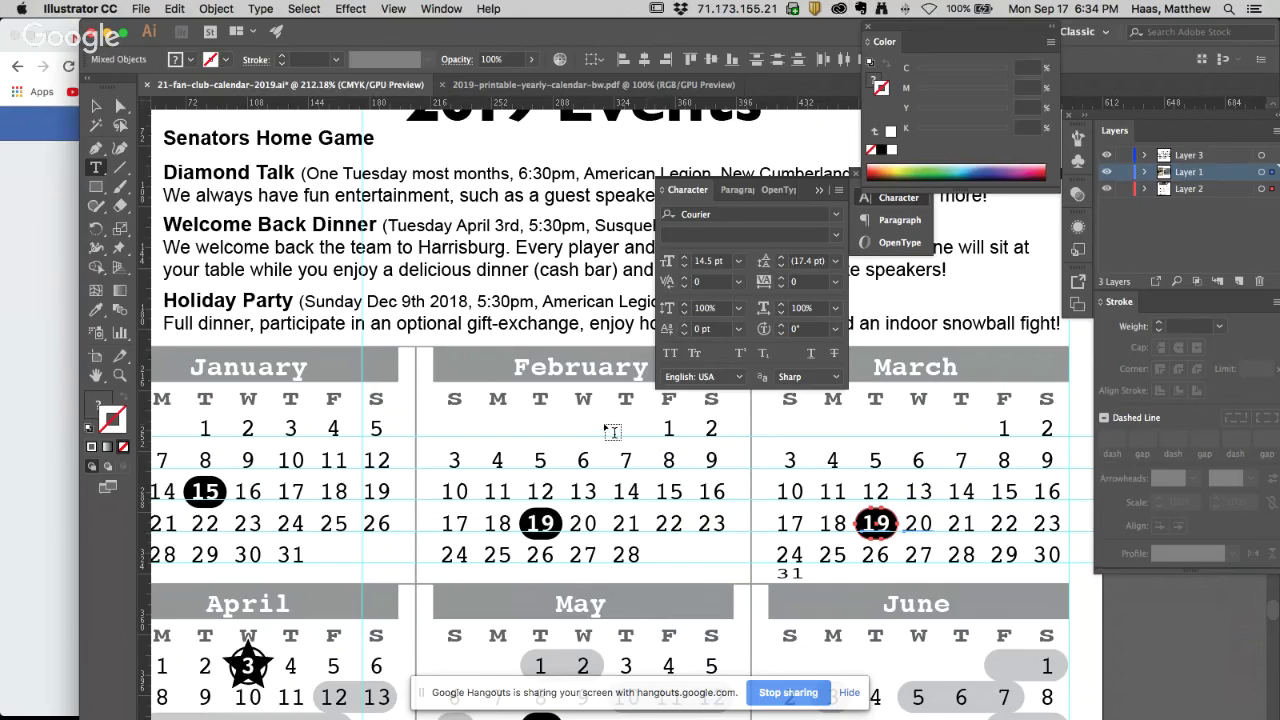
{"action": "left_click", "coordinate": [612, 432]}
Save the fan club calendar file and close the Character panel
{"action": "key", "text": "super+minus"}
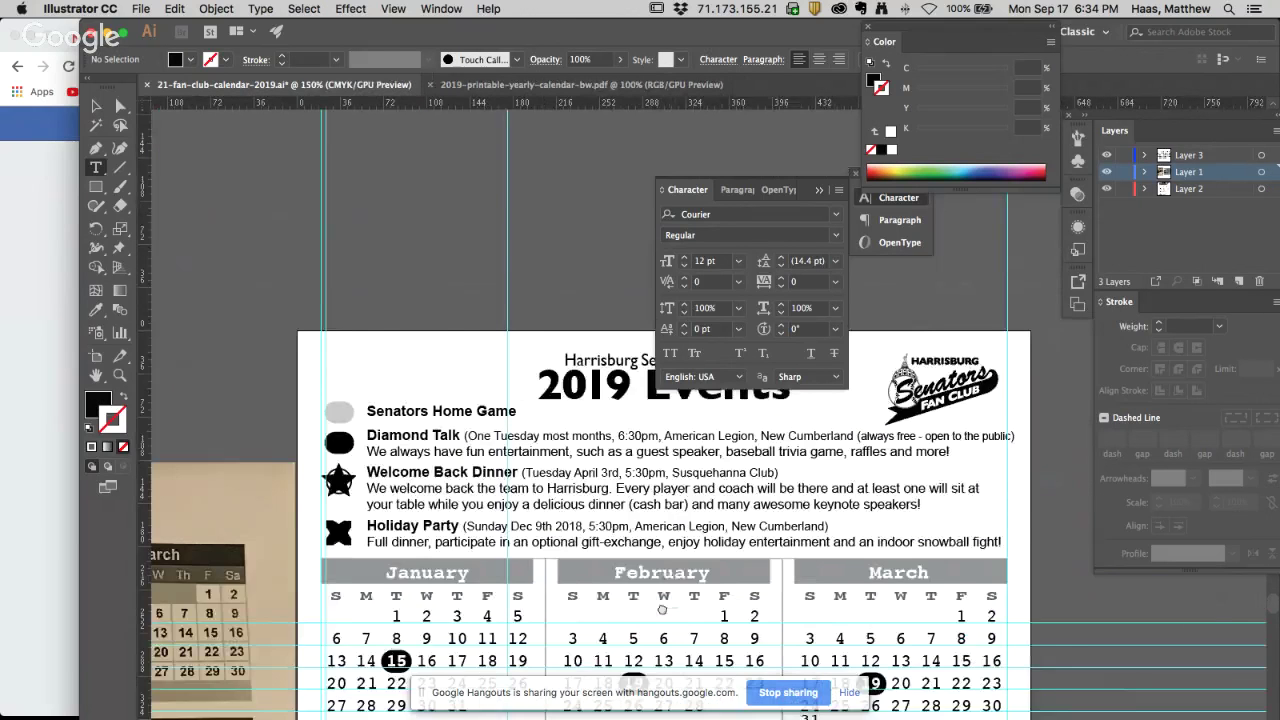
{"action": "scroll", "coordinate": [662, 608], "scroll_direction": "down", "scroll_amount": 4}
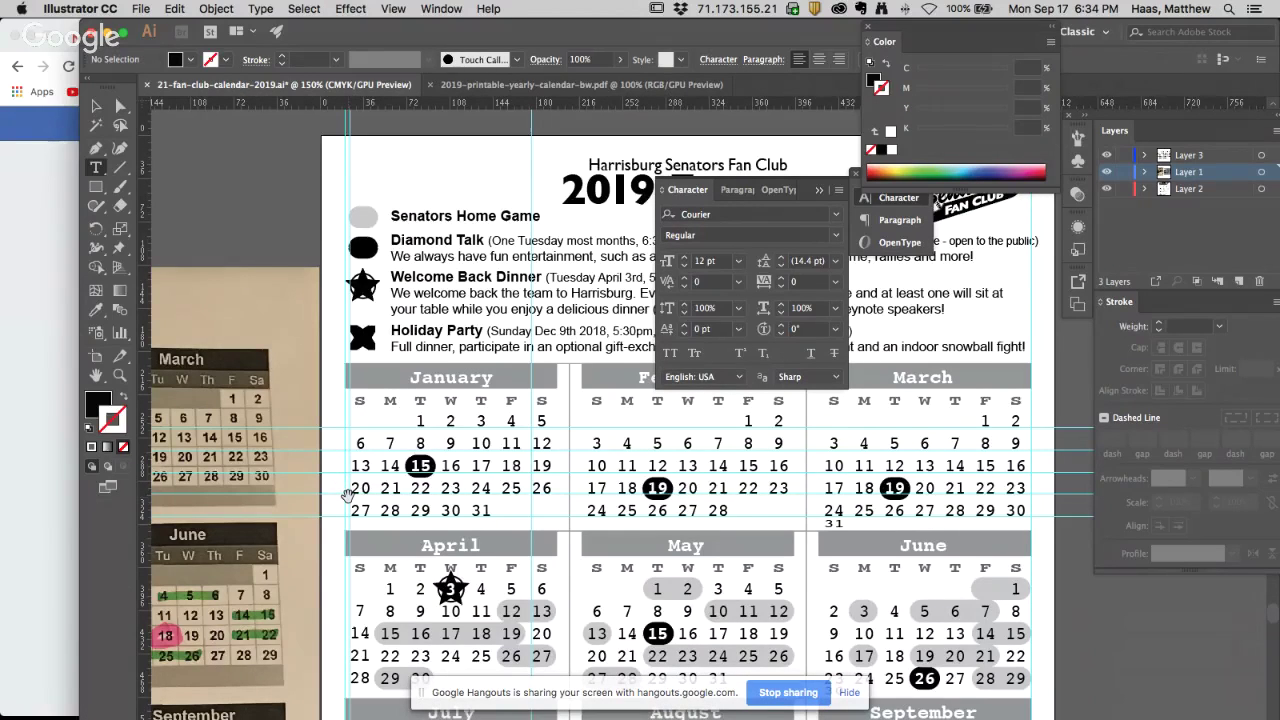
{"action": "left_click", "coordinate": [174, 9]}
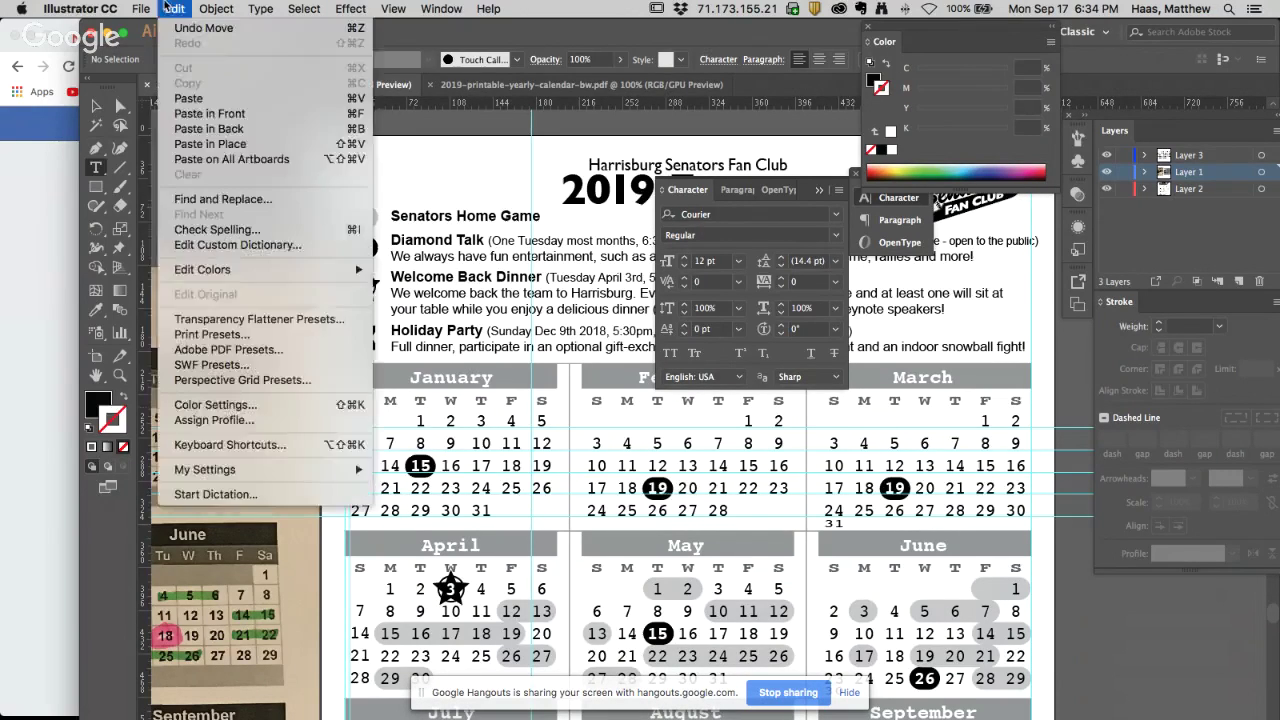
{"action": "mouse_move", "coordinate": [141, 9]}
{"action": "left_click", "coordinate": [155, 129]}
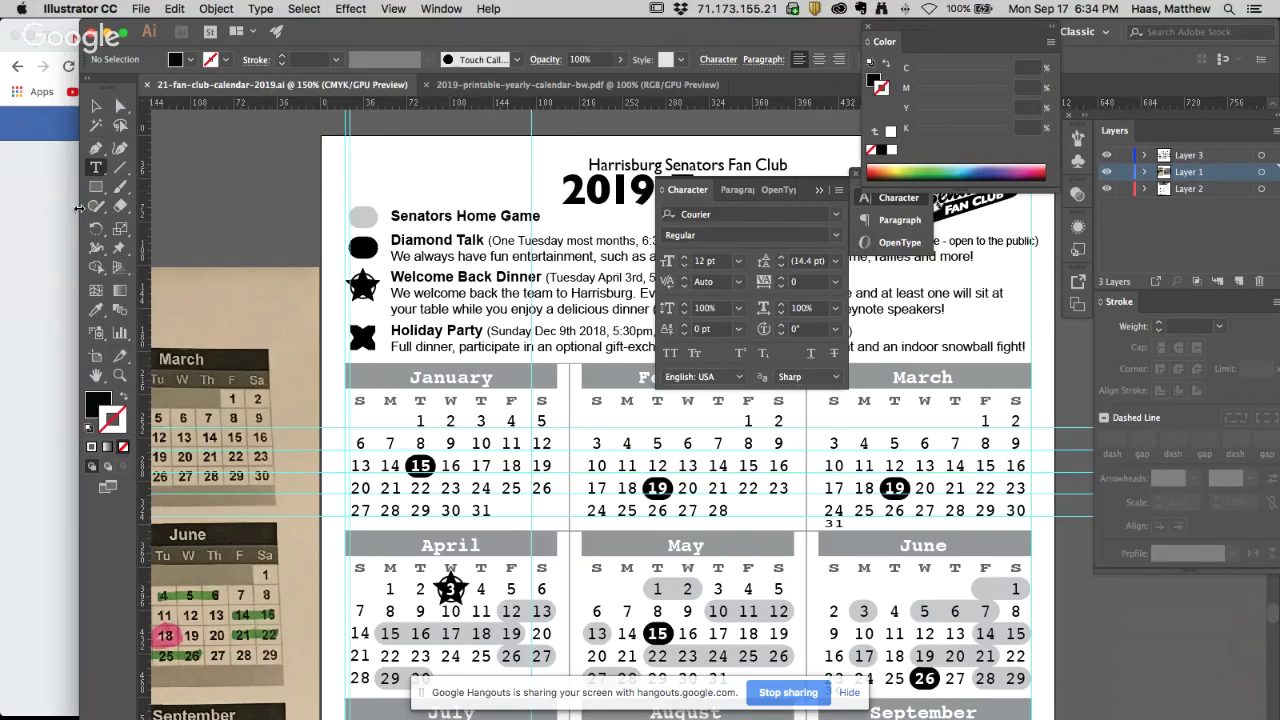
{"action": "key", "text": "super+w"}
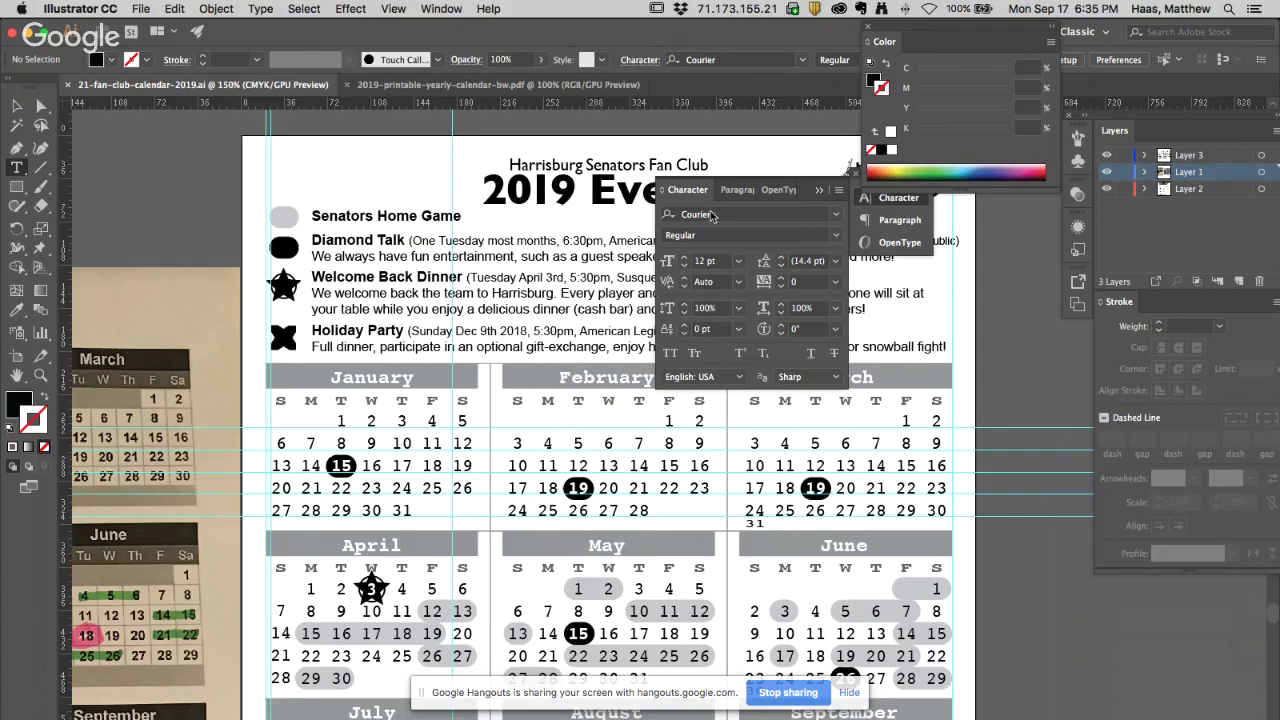
{"action": "left_click", "coordinate": [856, 178]}
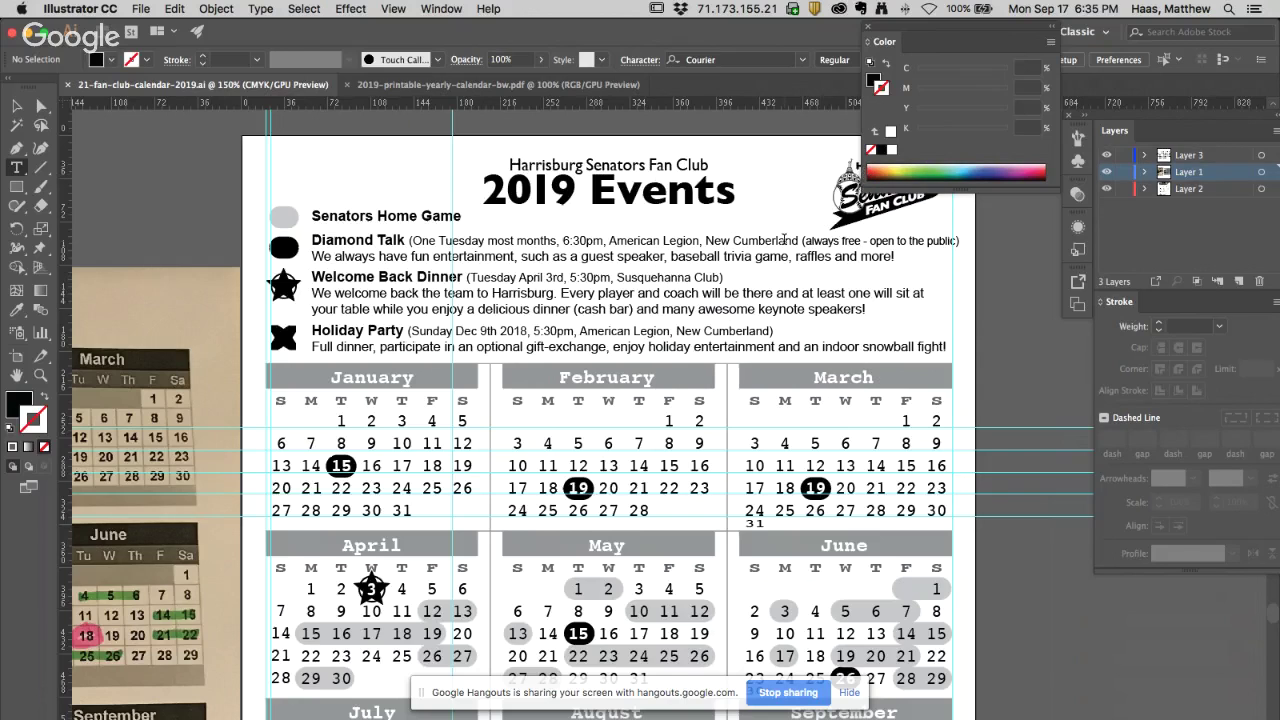
Review the hand-marked calendar and inspect how the dates are grouped as text in 2019-printable-yearly-calendar-bw.pdf
{"action": "scroll", "coordinate": [550, 487], "scroll_direction": "down", "scroll_amount": 5}
{"action": "scroll", "coordinate": [550, 487], "scroll_direction": "left", "scroll_amount": 3}
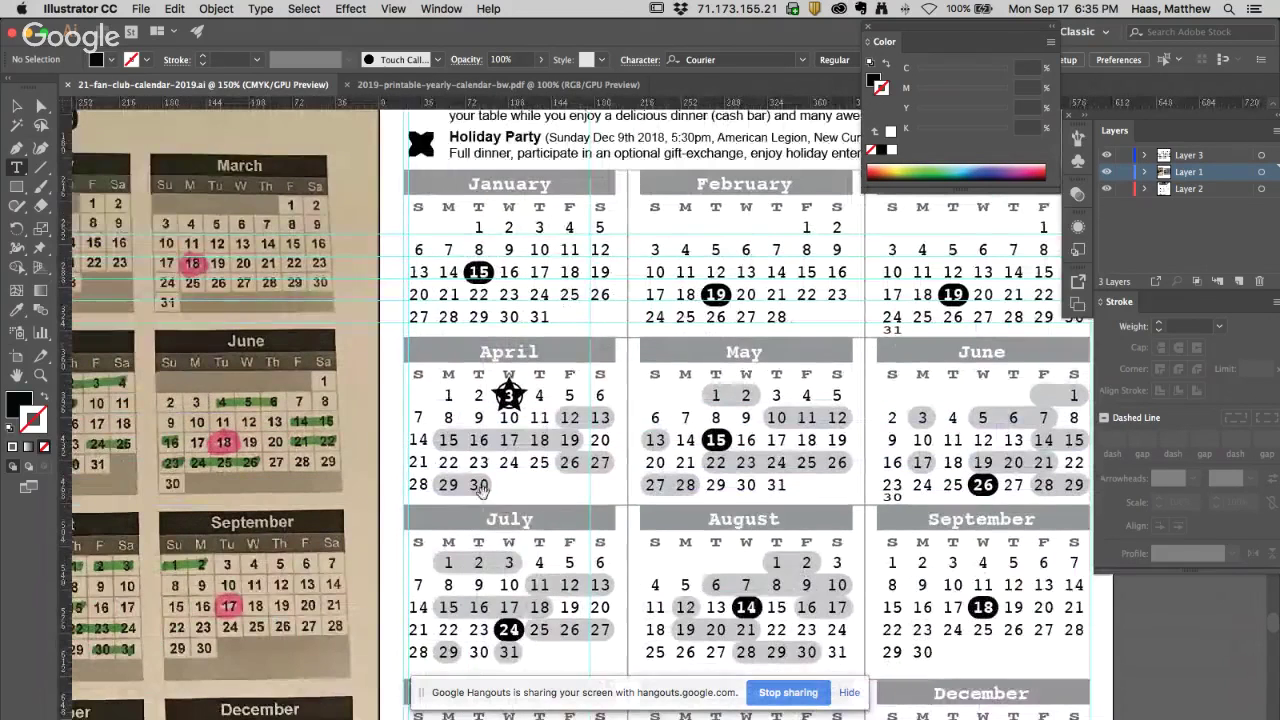
{"action": "scroll", "coordinate": [515, 441], "scroll_direction": "left", "scroll_amount": 6}
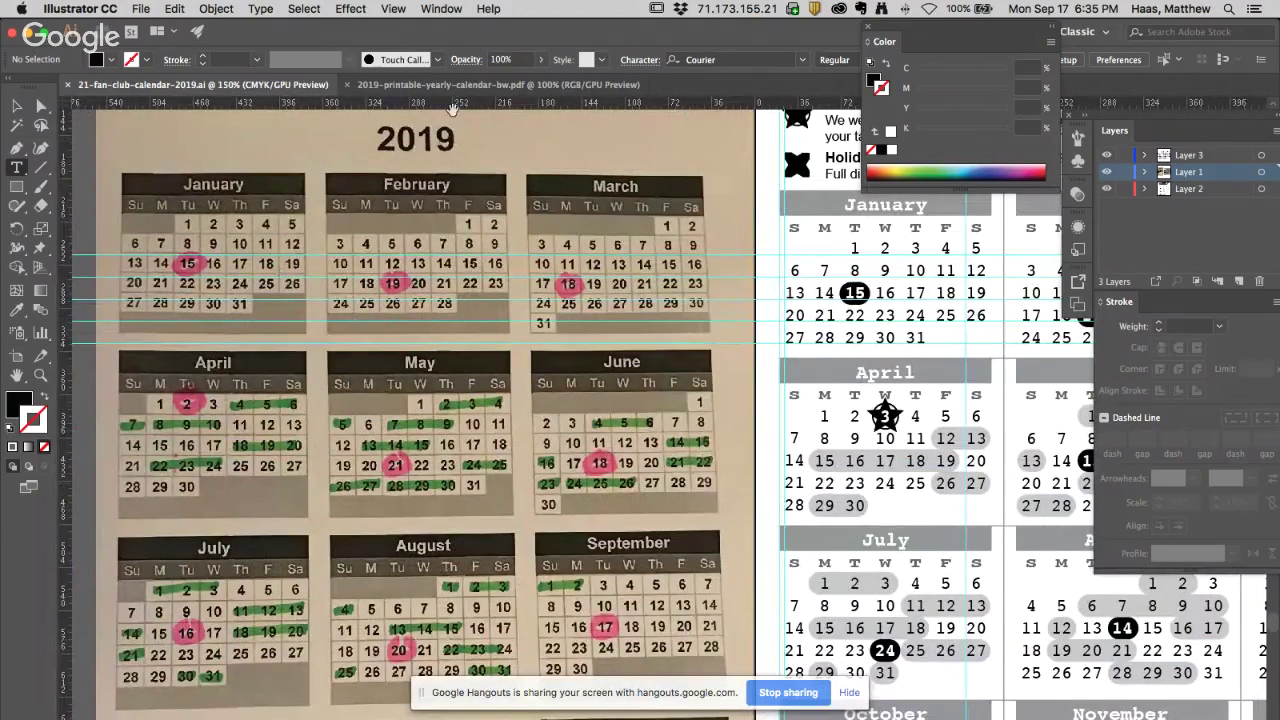
{"action": "left_click", "coordinate": [416, 84]}
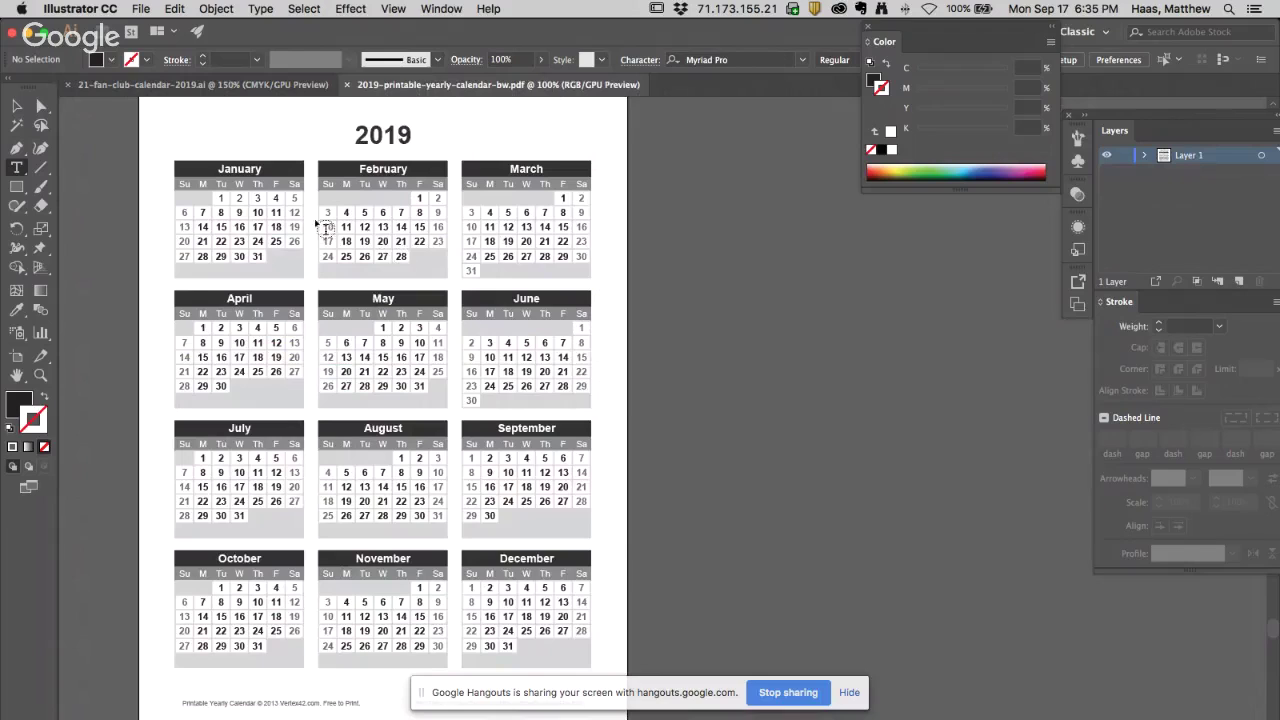
{"action": "key", "text": "a"}
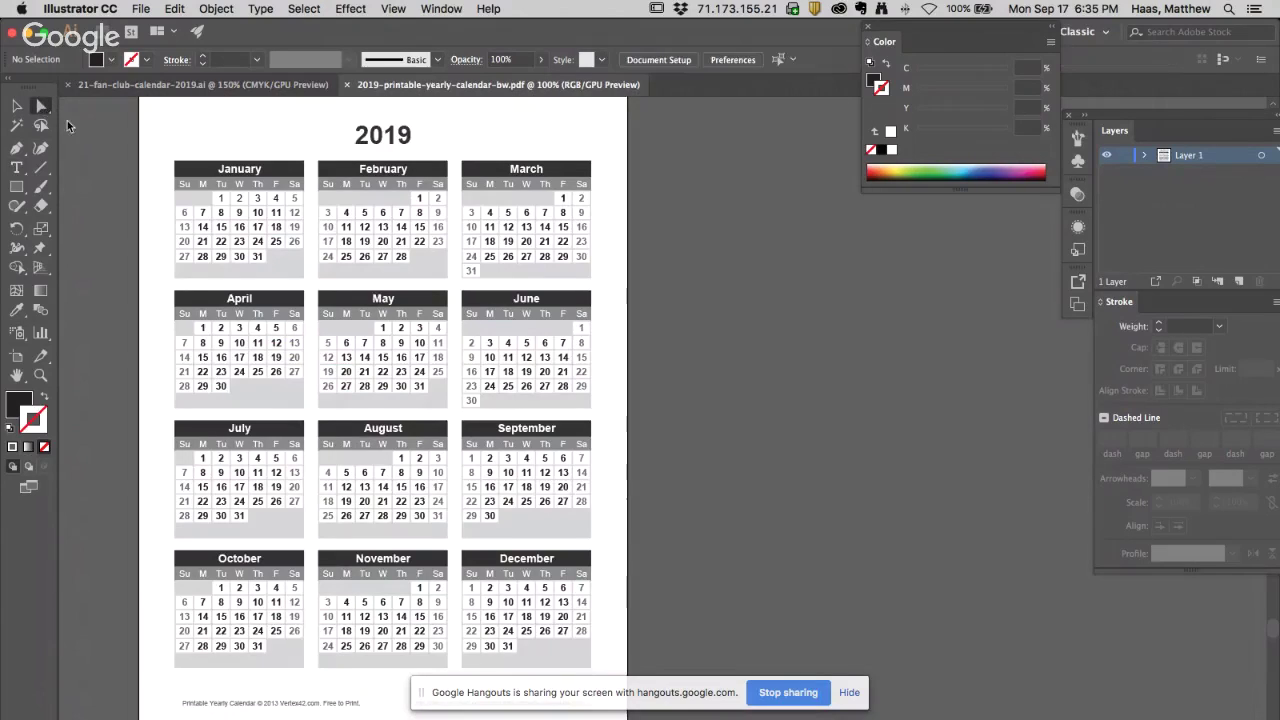
{"action": "left_click", "coordinate": [222, 201]}
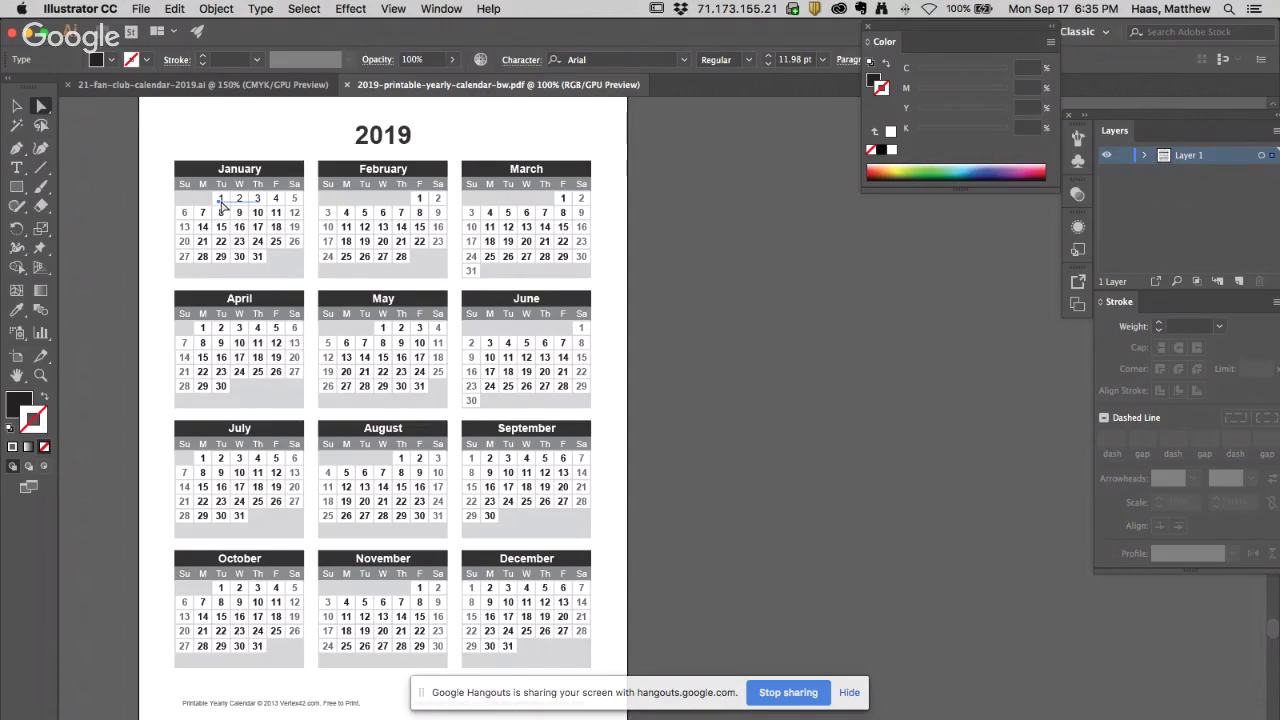
{"action": "left_click", "coordinate": [645, 517]}
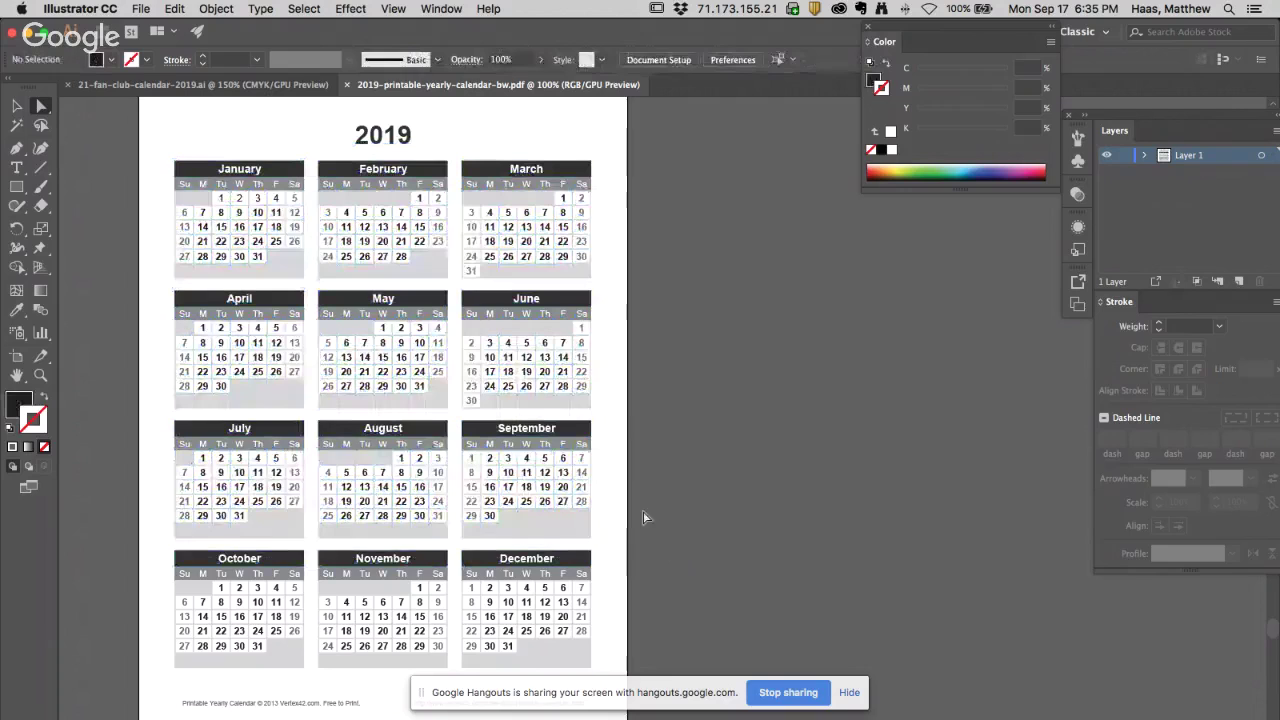
{"action": "key", "text": "super+equal"}
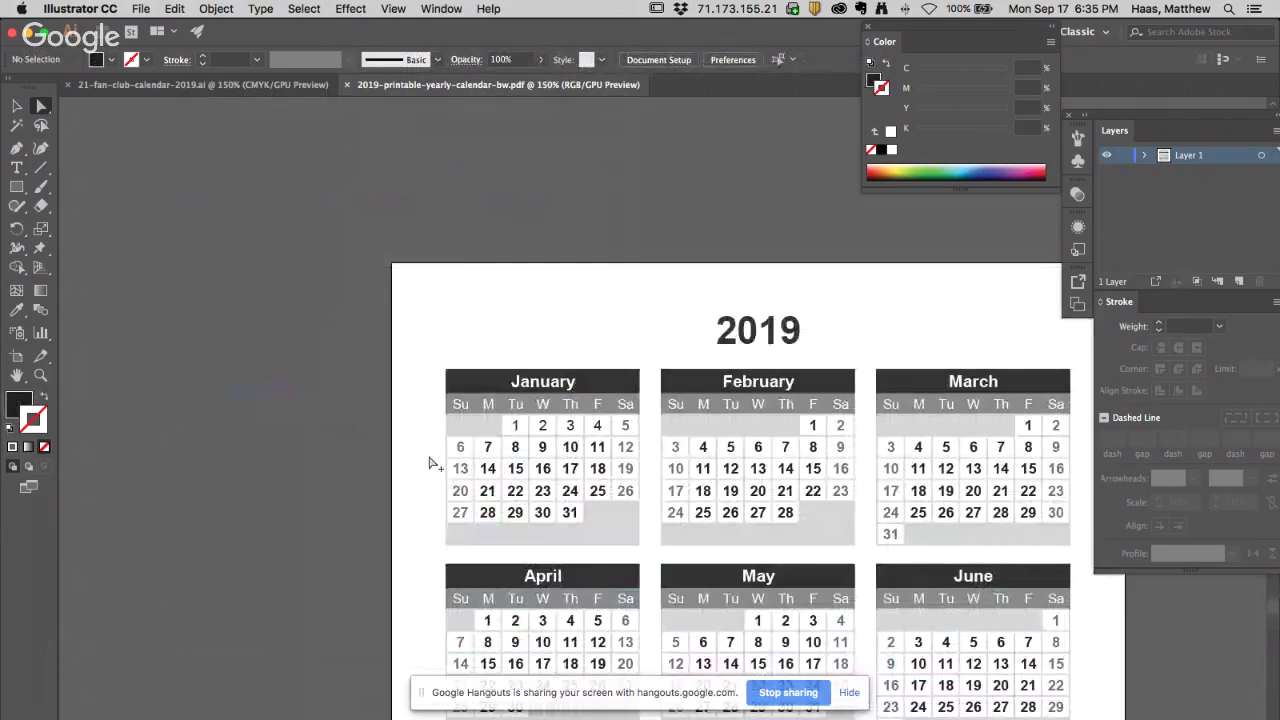
Try deleting some of January's dates and moving a block of February's dates in the printable calendar, undoing both edits
{"action": "left_click", "coordinate": [488, 467]}
{"action": "key", "text": "Delete"}
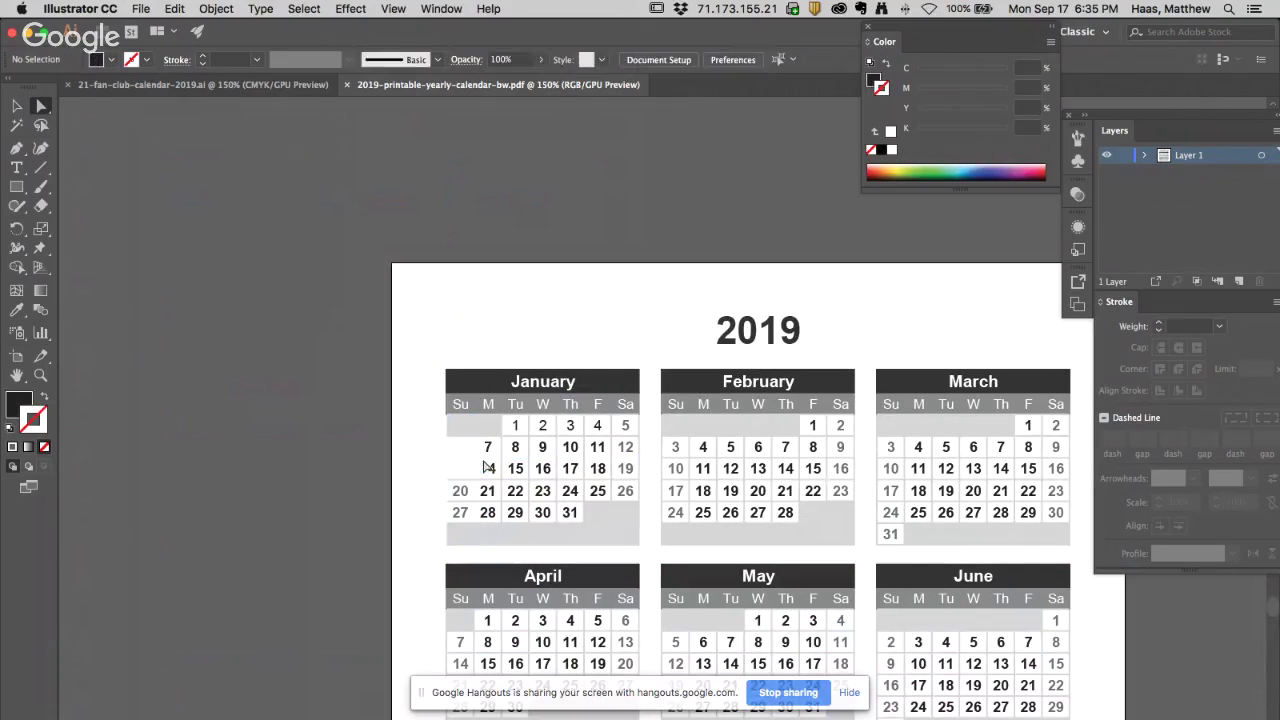
{"action": "key", "text": "super+z"}
{"action": "left_click_drag", "start_coordinate": [716, 461], "coordinate": [538, 300]}
{"action": "key", "text": "super+z"}
{"action": "key", "text": "super+z"}
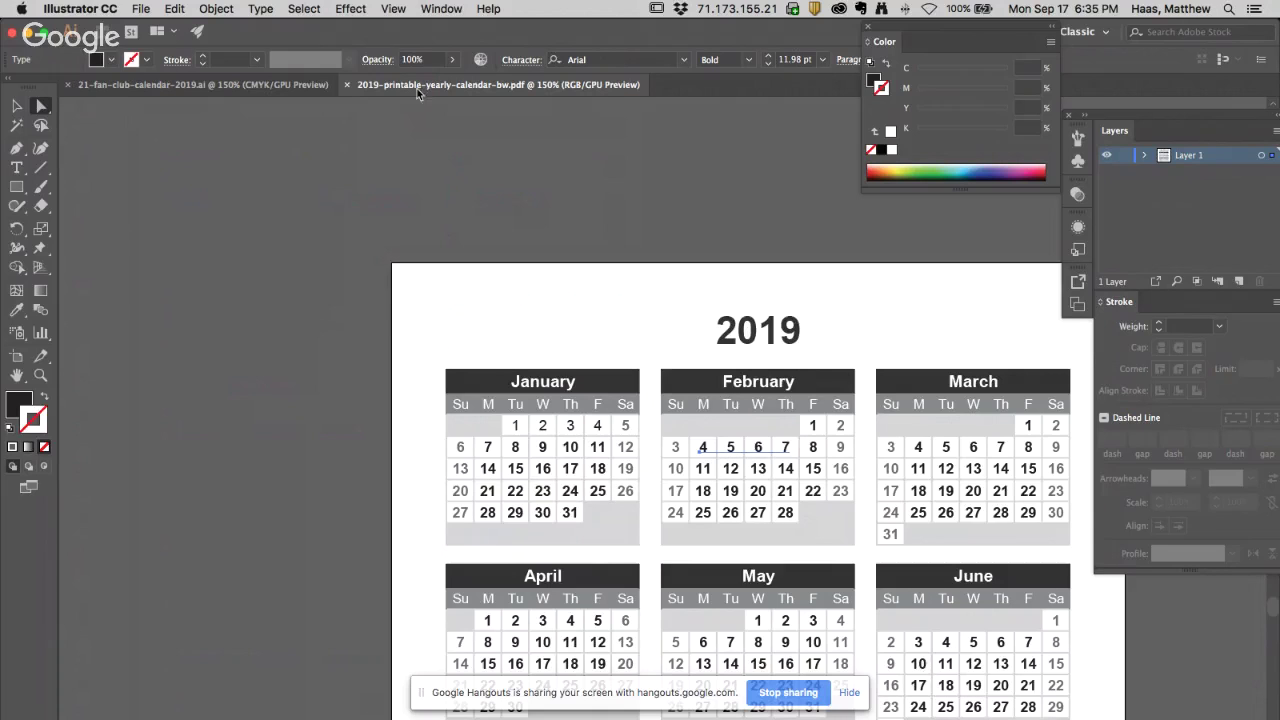
Return to 21-fan-club-calendar-2019.ai and give April's 2 a white fill with no stroke
{"action": "left_click", "coordinate": [246, 87]}
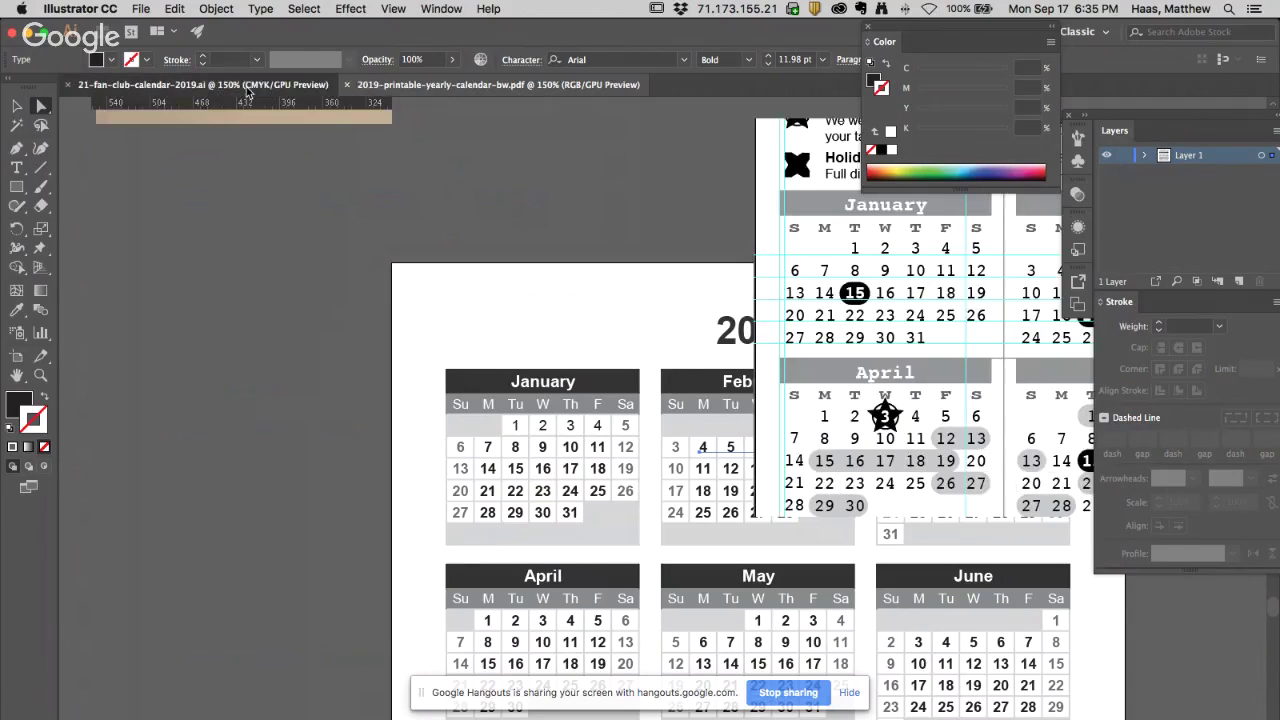
{"action": "left_click_drag", "start_coordinate": [1000, 477], "coordinate": [454, 464]}
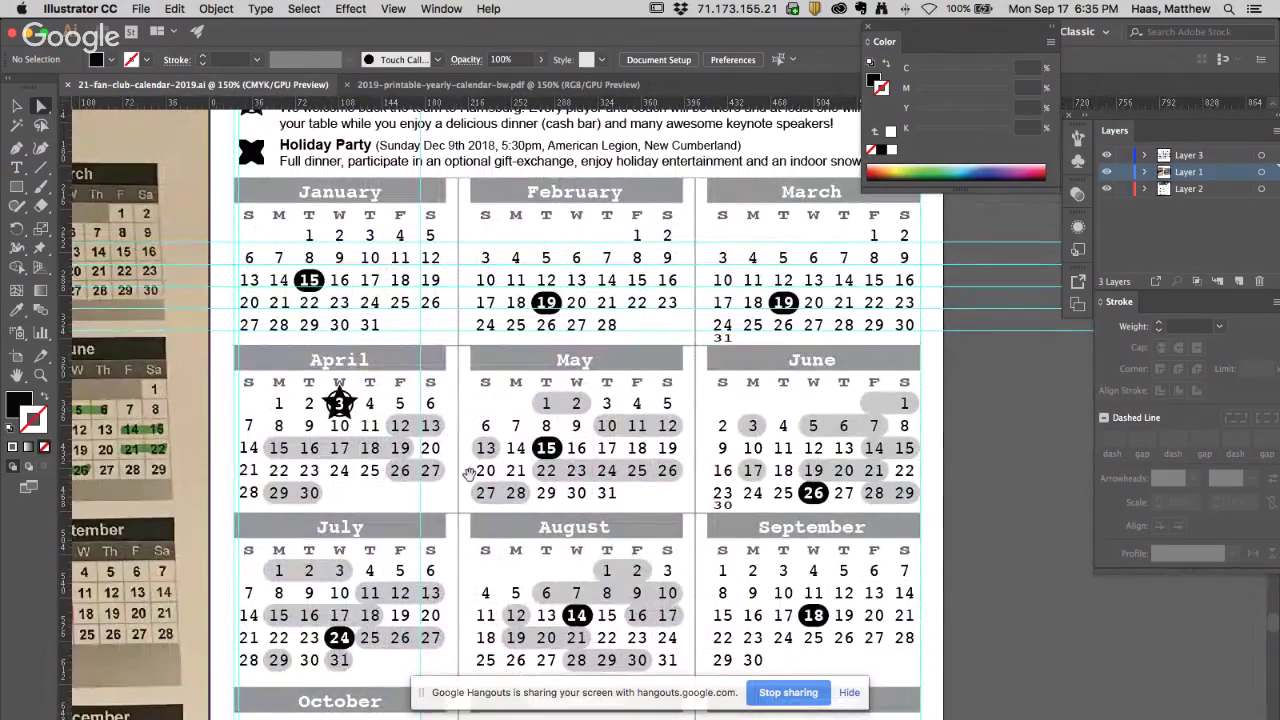
{"action": "left_click", "coordinate": [461, 470], "text": "alt+super"}
{"action": "left_click_drag", "start_coordinate": [408, 490], "coordinate": [478, 380]}
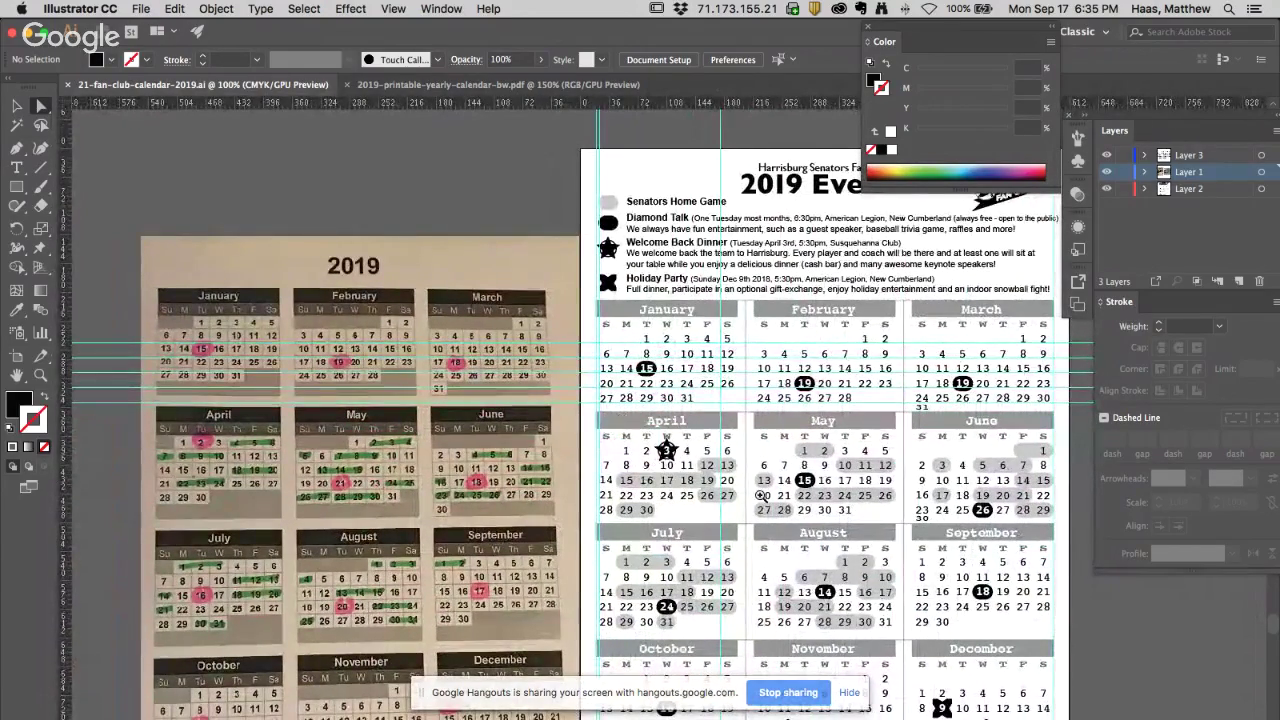
{"action": "left_click_drag", "start_coordinate": [622, 421], "coordinate": [700, 540]}
{"action": "left_click", "coordinate": [700, 540]}
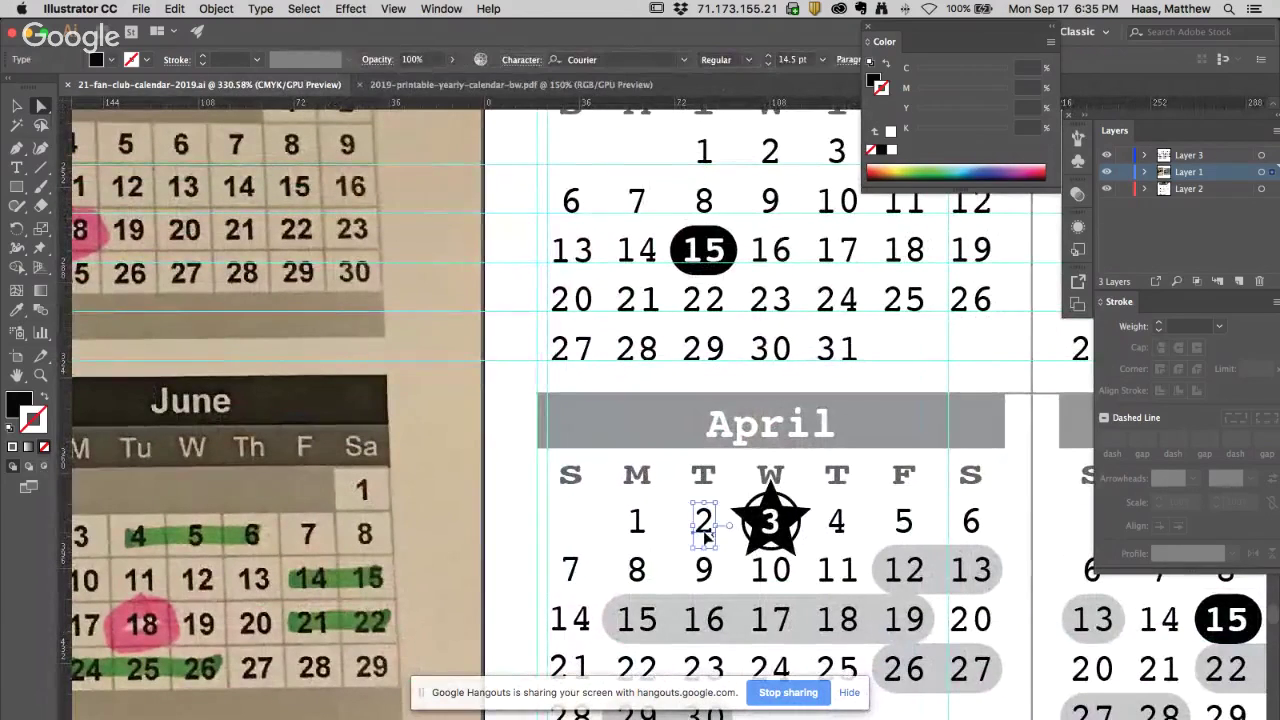
{"action": "left_click", "coordinate": [11, 430]}
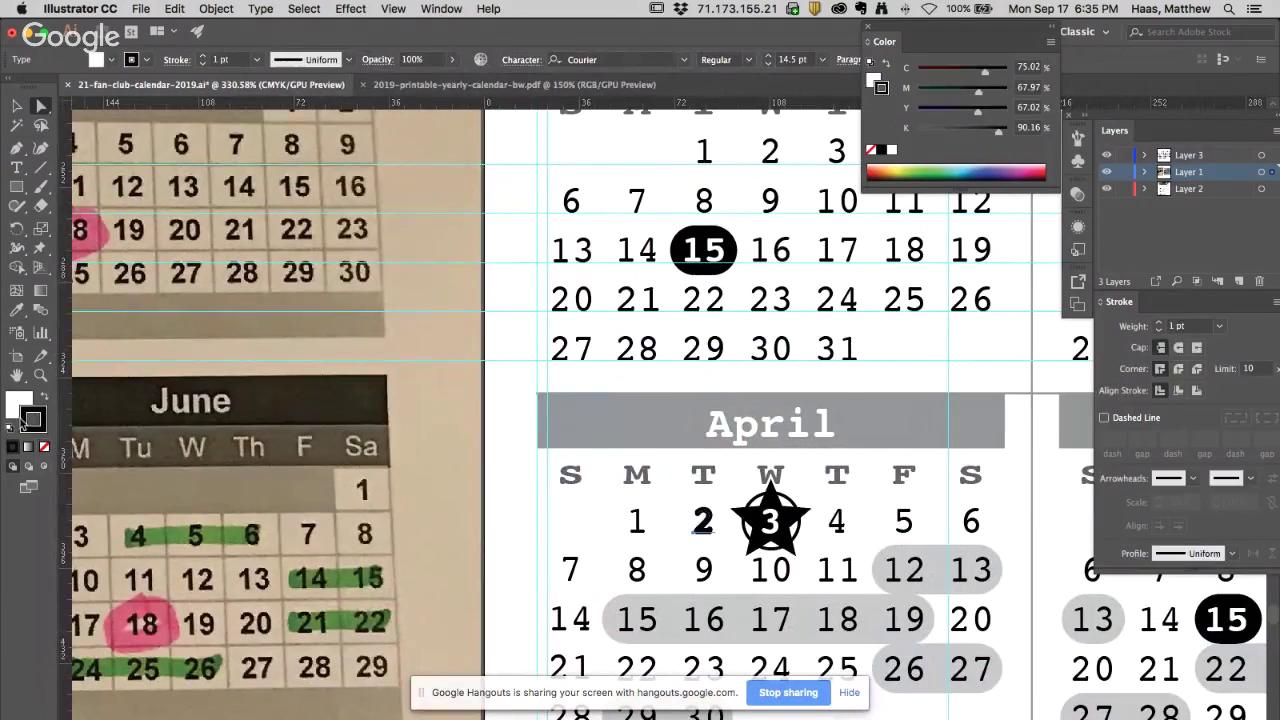
{"action": "left_click", "coordinate": [44, 447]}
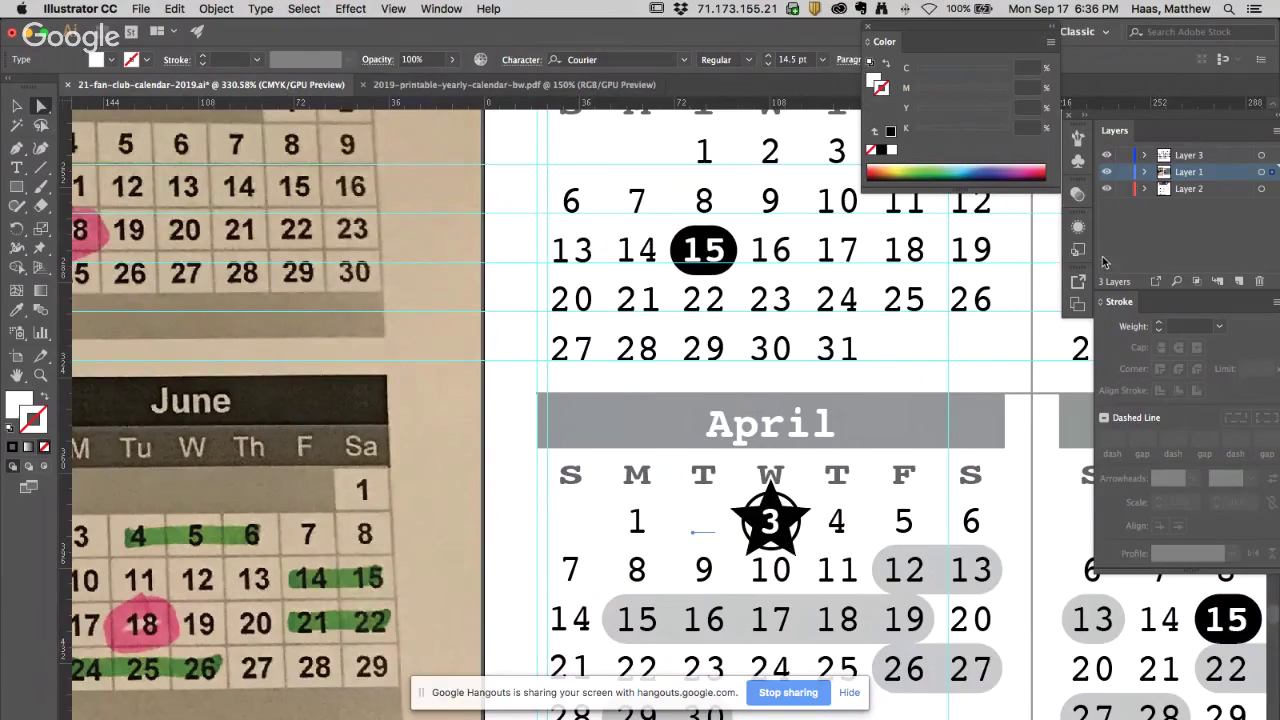
Set the font style of April's 2 to Courier Bold
{"action": "key", "text": "super+t"}
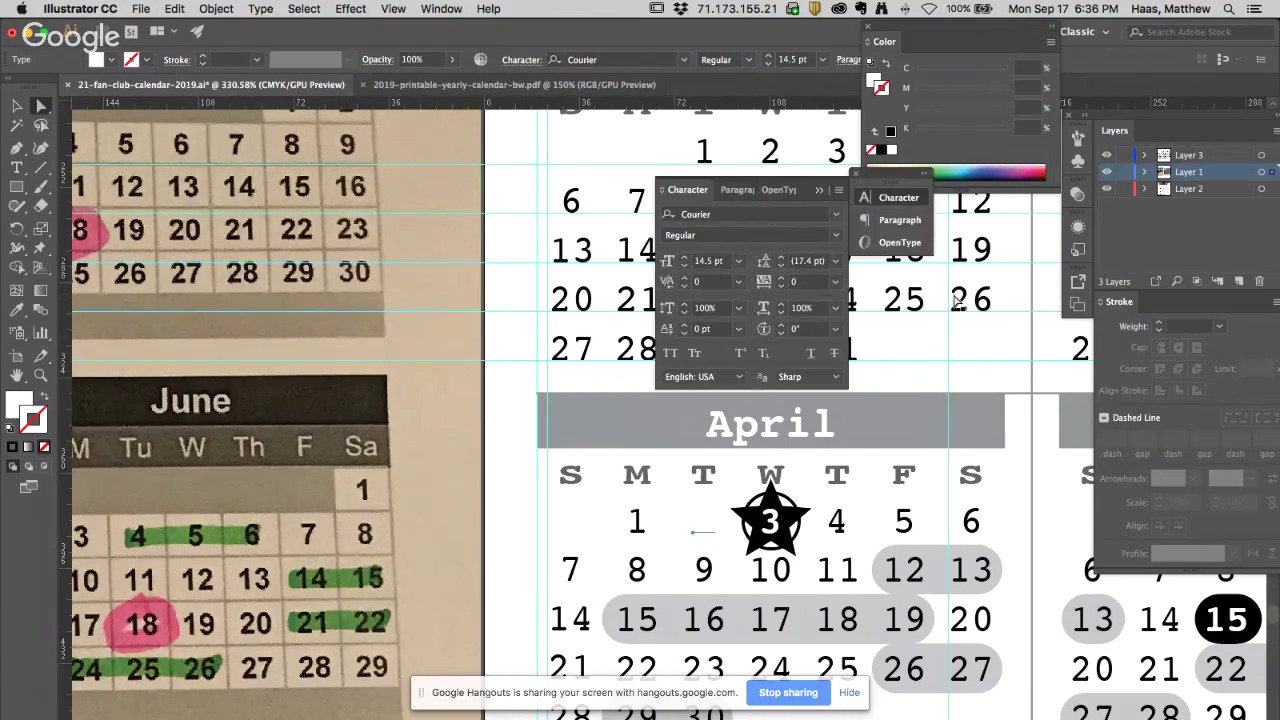
{"action": "left_click", "coordinate": [838, 238]}
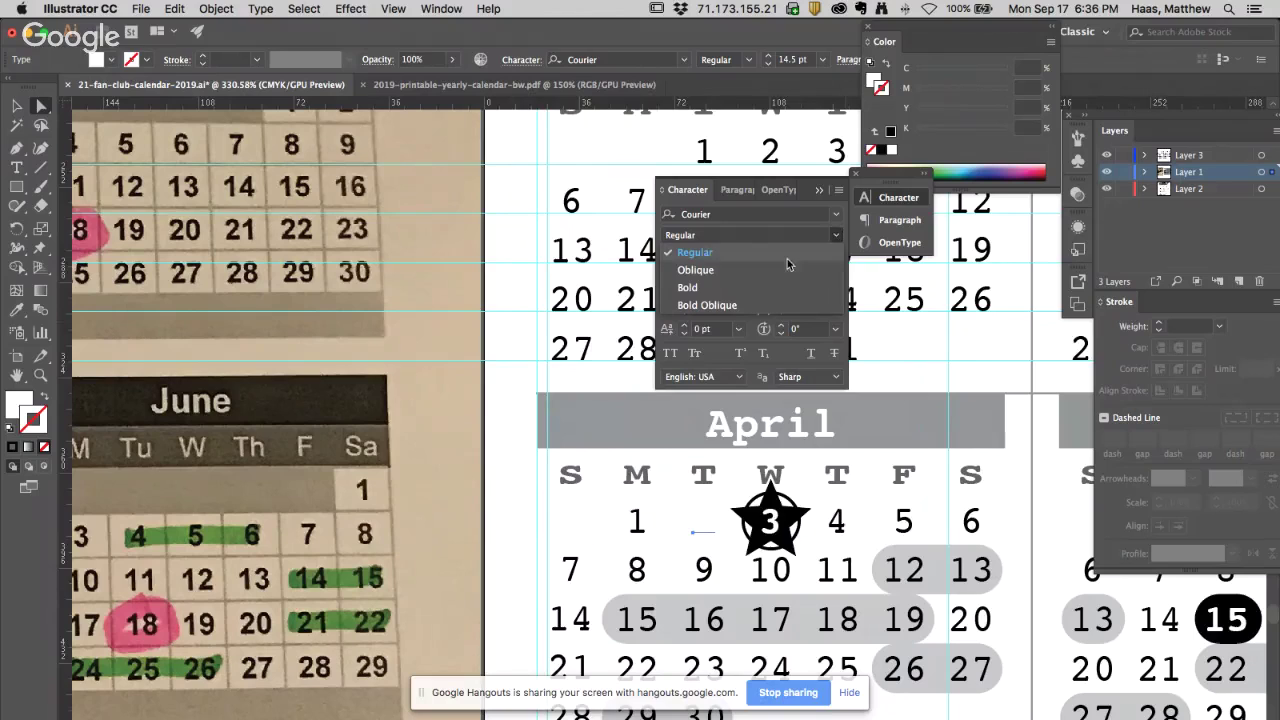
{"action": "left_click", "coordinate": [735, 288]}
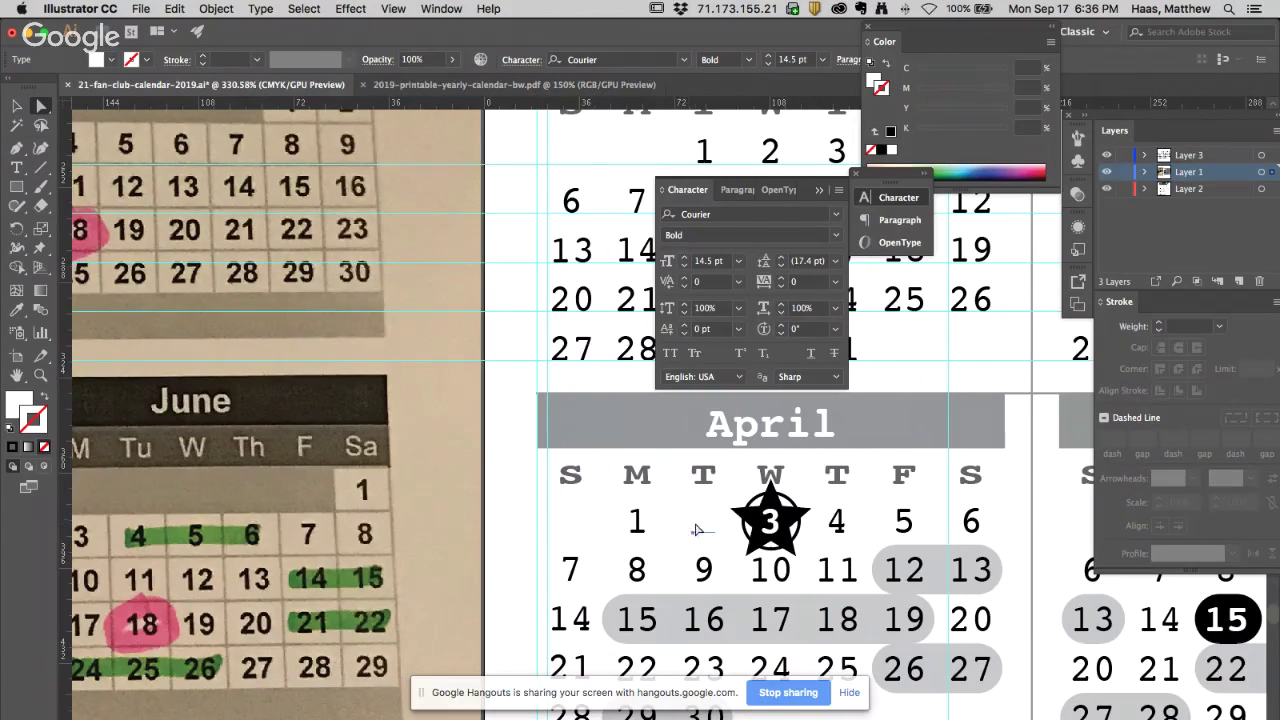
Move April's Welcome Back Dinner star and its circle from the 3 one column left onto the 2
{"action": "left_click", "coordinate": [758, 540]}
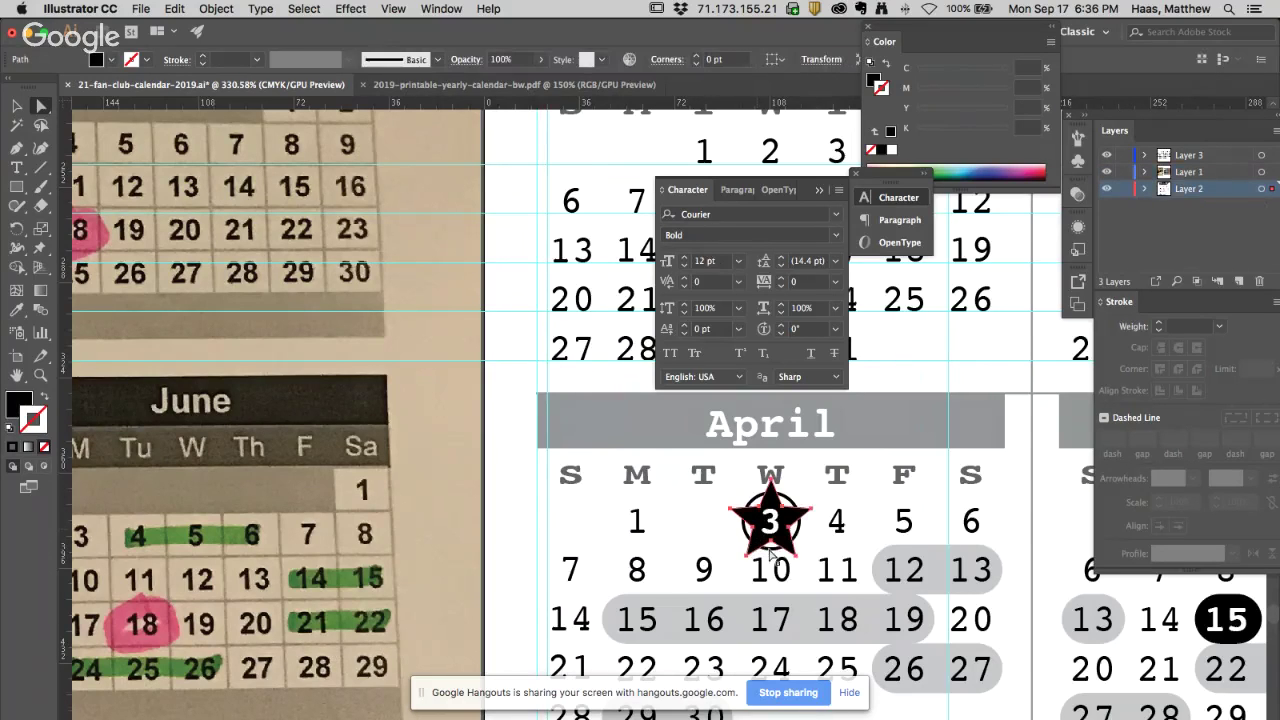
{"action": "left_click", "coordinate": [770, 553], "text": "shift"}
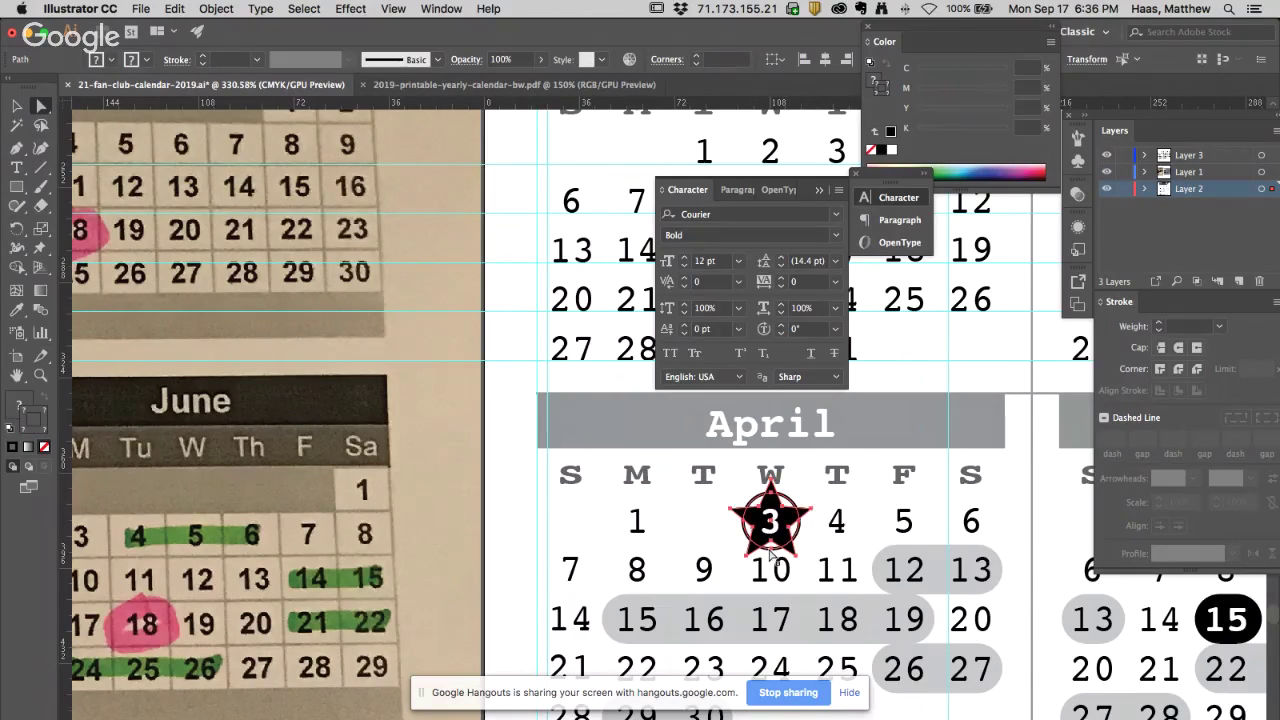
{"action": "key", "text": "super+z"}
{"action": "key", "text": "shift+super+z"}
{"action": "key", "text": "super+z"}
{"action": "key", "text": "shift+super+z"}
{"action": "key", "text": "super+z"}
Give April's 3 a black fill with no stroke and the Courier Regular style
{"action": "left_click", "coordinate": [770, 532]}
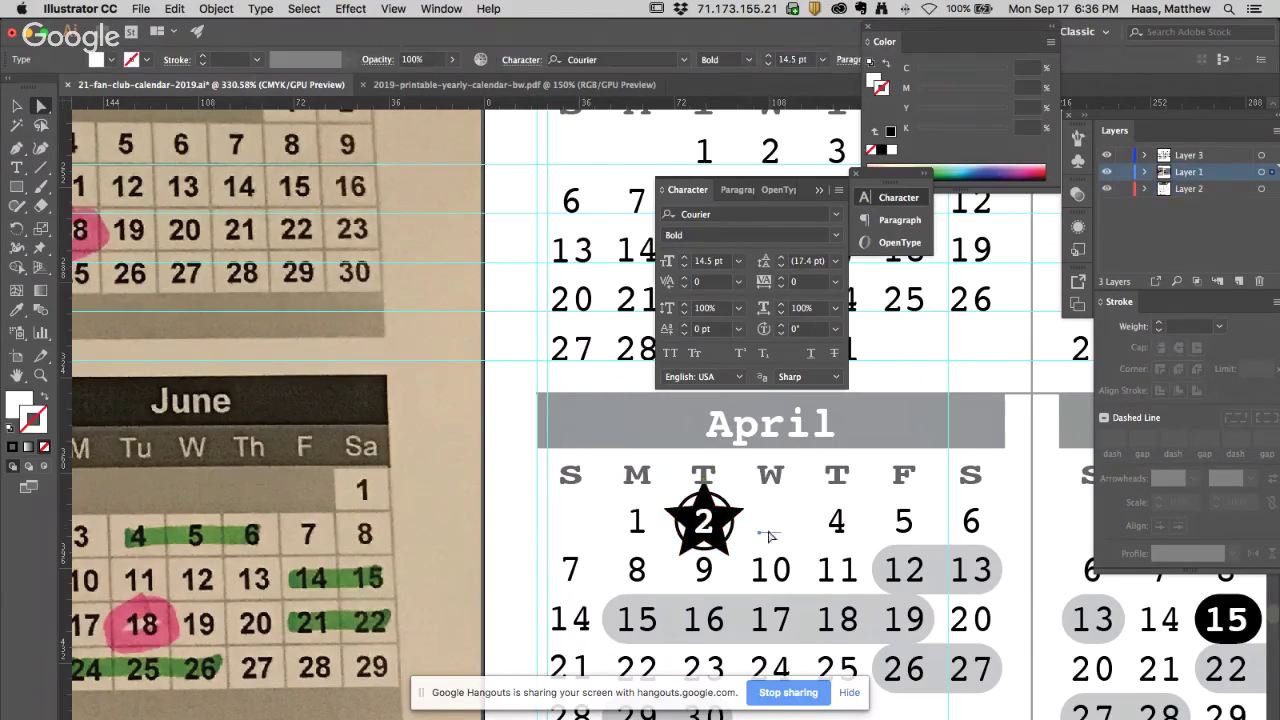
{"action": "left_click", "coordinate": [8, 428]}
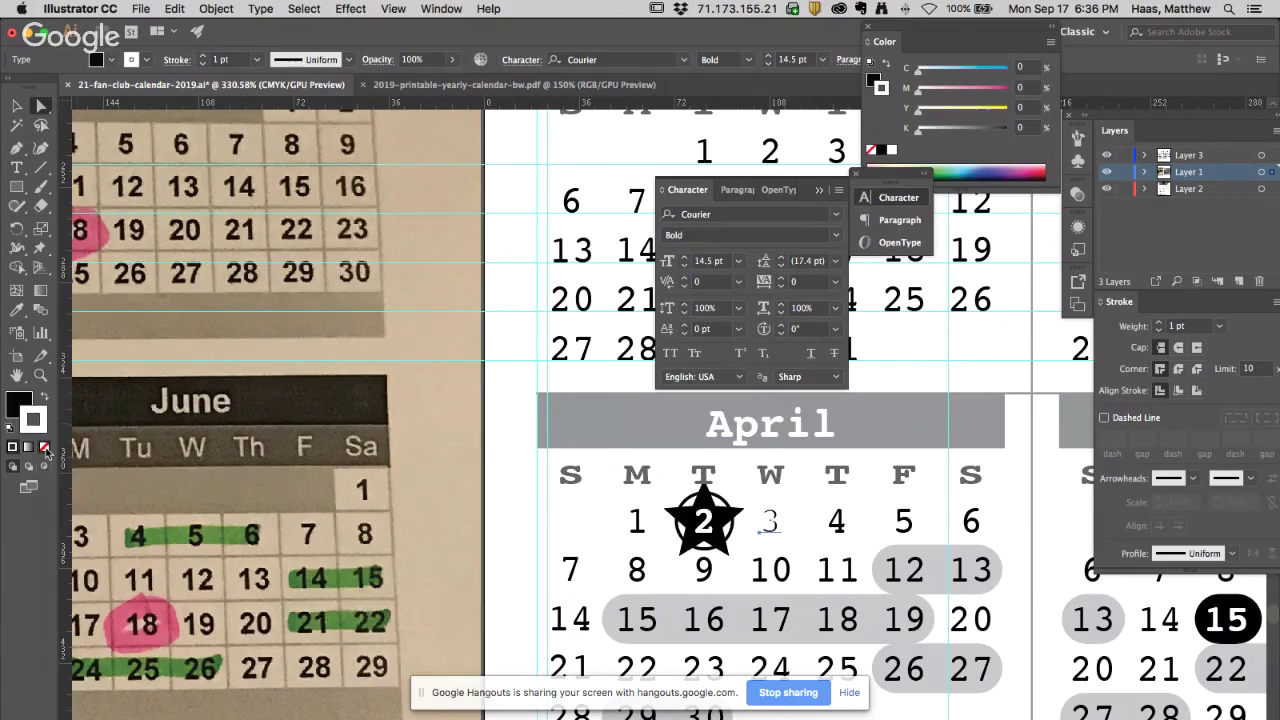
{"action": "key", "text": "super+z"}
{"action": "left_click", "coordinate": [837, 236]}
{"action": "left_click", "coordinate": [702, 250]}
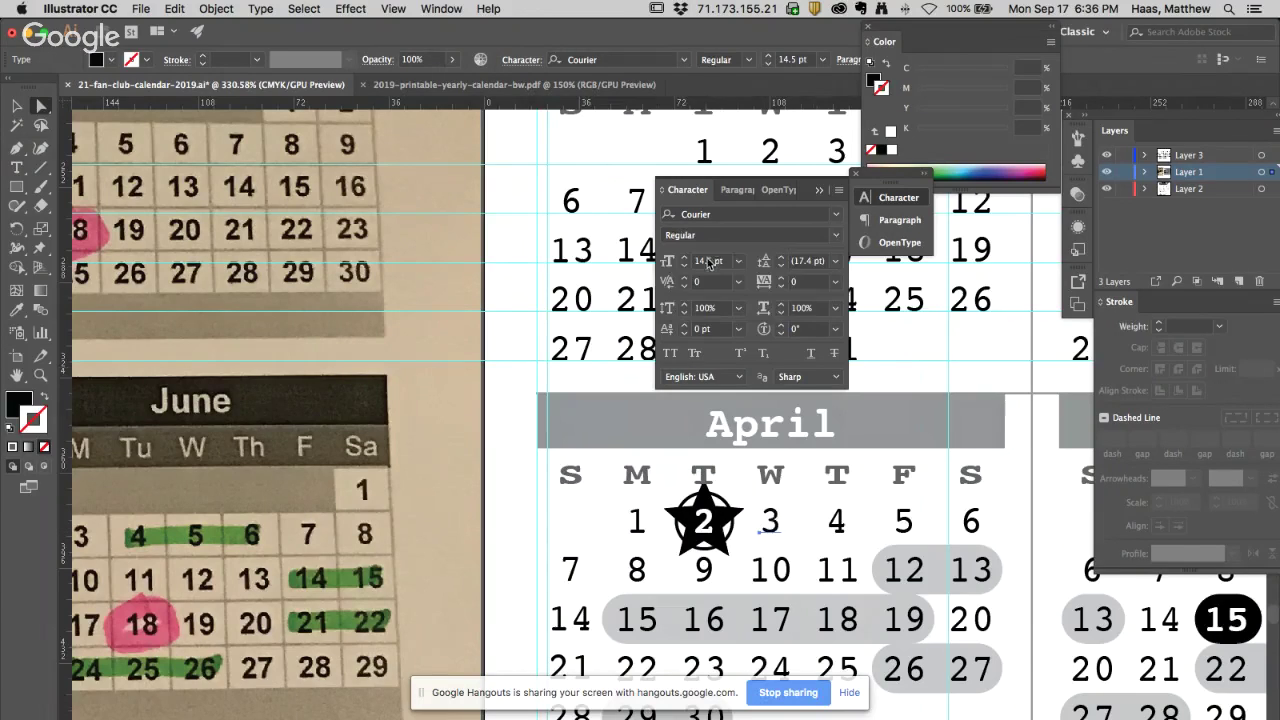
Save the calendar document with the corrected April dates and highlight
{"action": "left_click", "coordinate": [510, 505]}
{"action": "left_click", "coordinate": [746, 525], "text": "alt"}
{"action": "left_click", "coordinate": [690, 582], "text": "alt"}
{"action": "left_click", "coordinate": [687, 585], "text": "alt"}
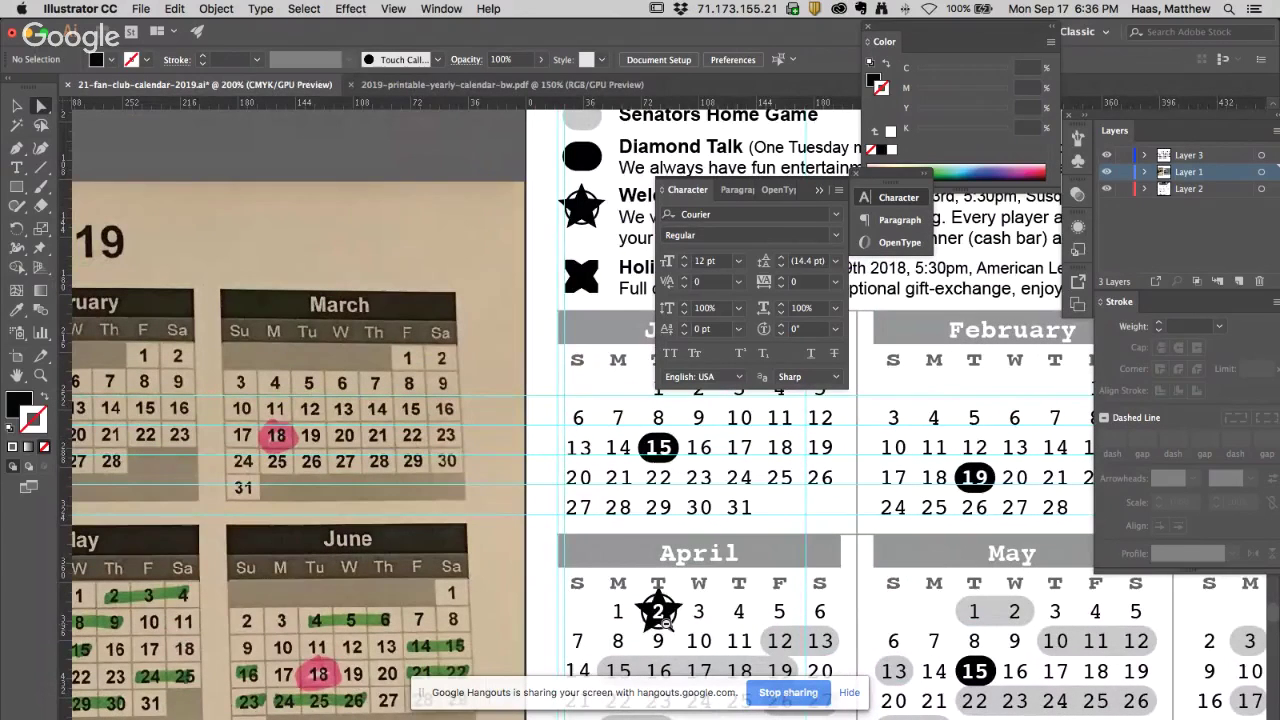
{"action": "left_click_drag", "start_coordinate": [701, 614], "coordinate": [767, 553]}
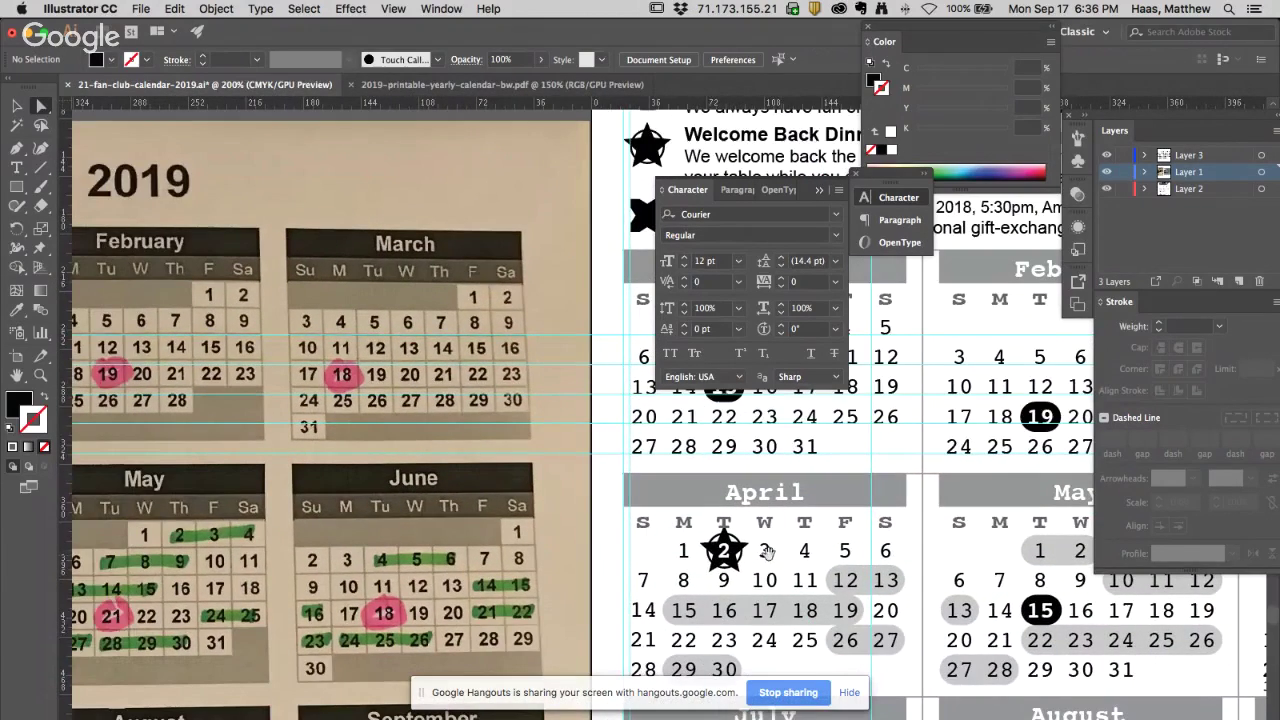
{"action": "left_click", "coordinate": [145, 7]}
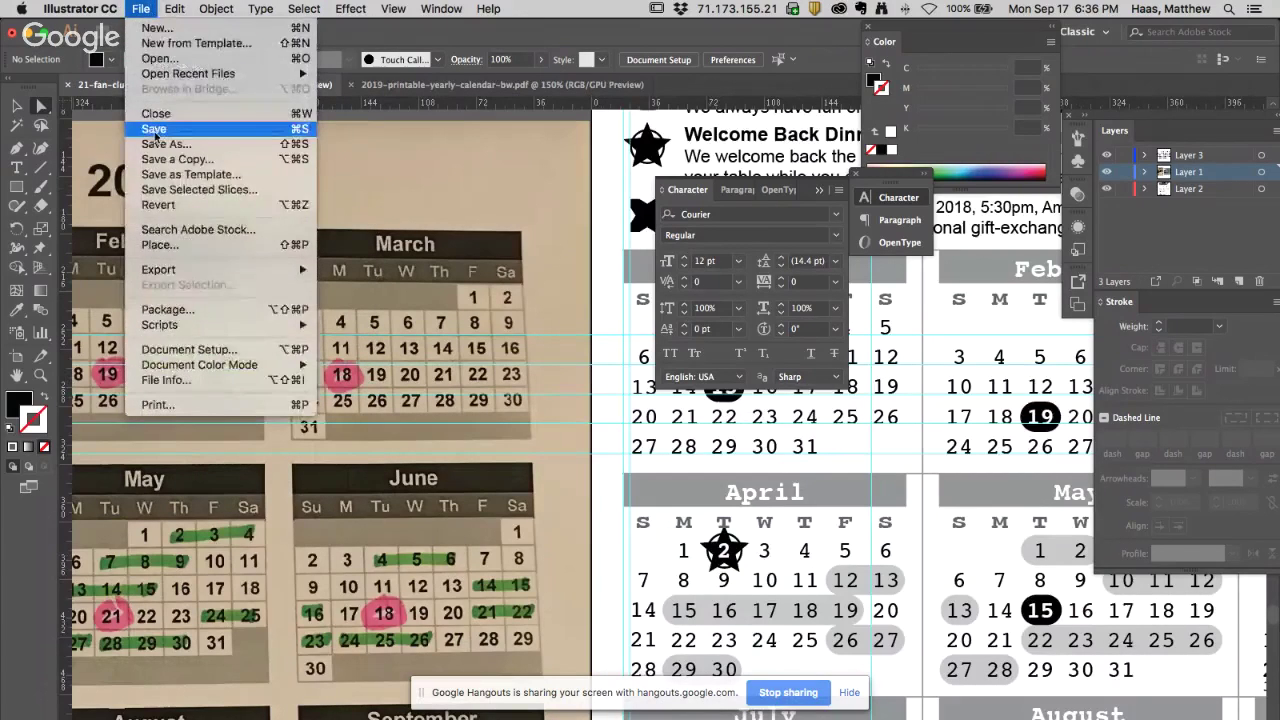
{"action": "left_click", "coordinate": [154, 131]}
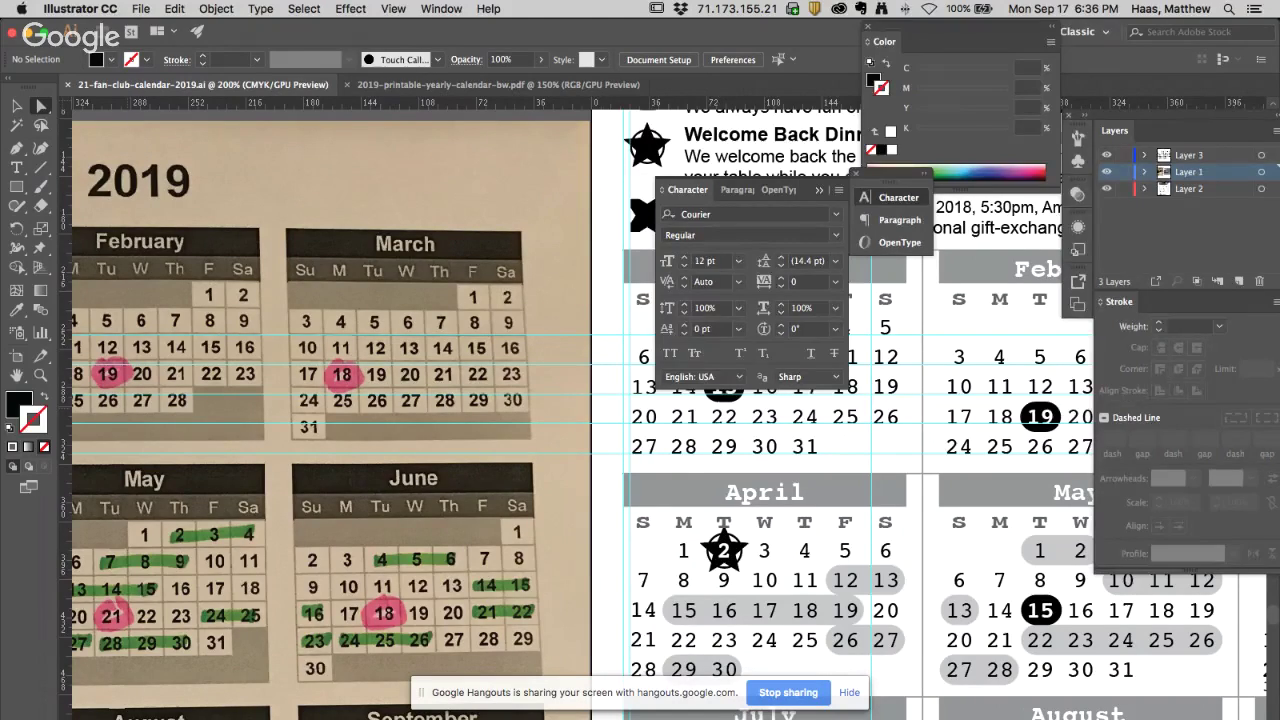
{"action": "key", "text": "shift+Tab"}
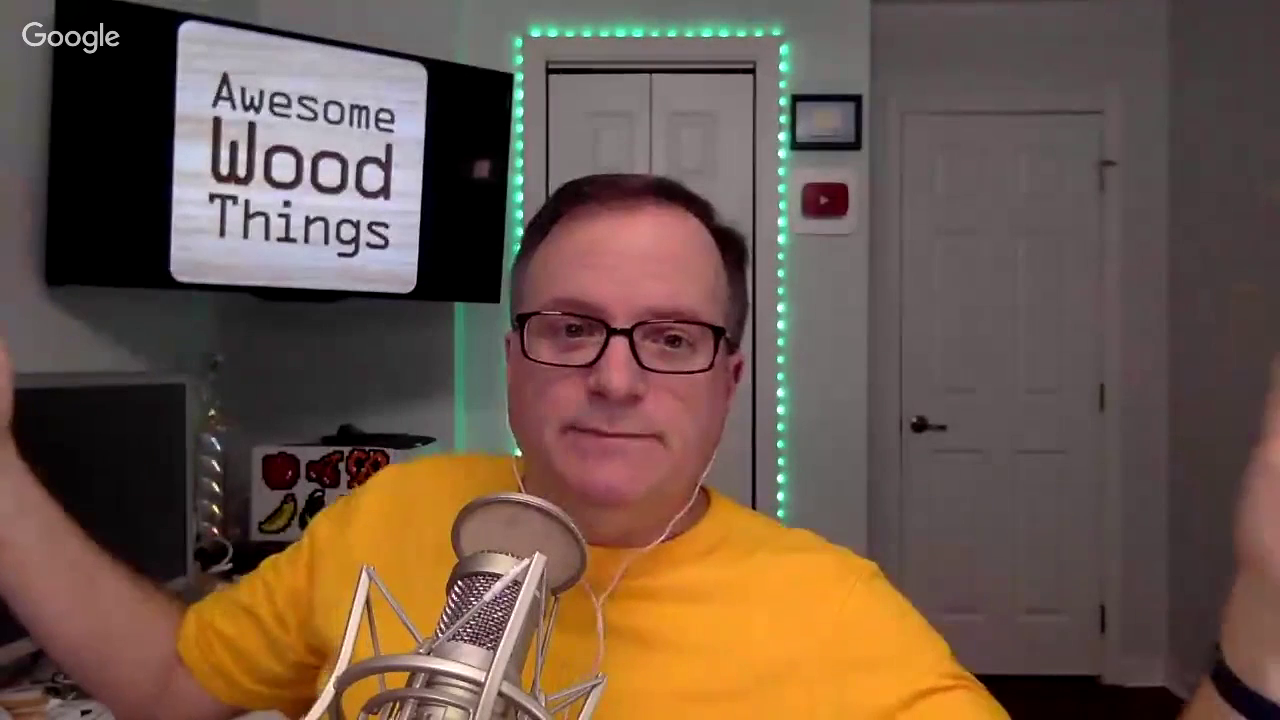
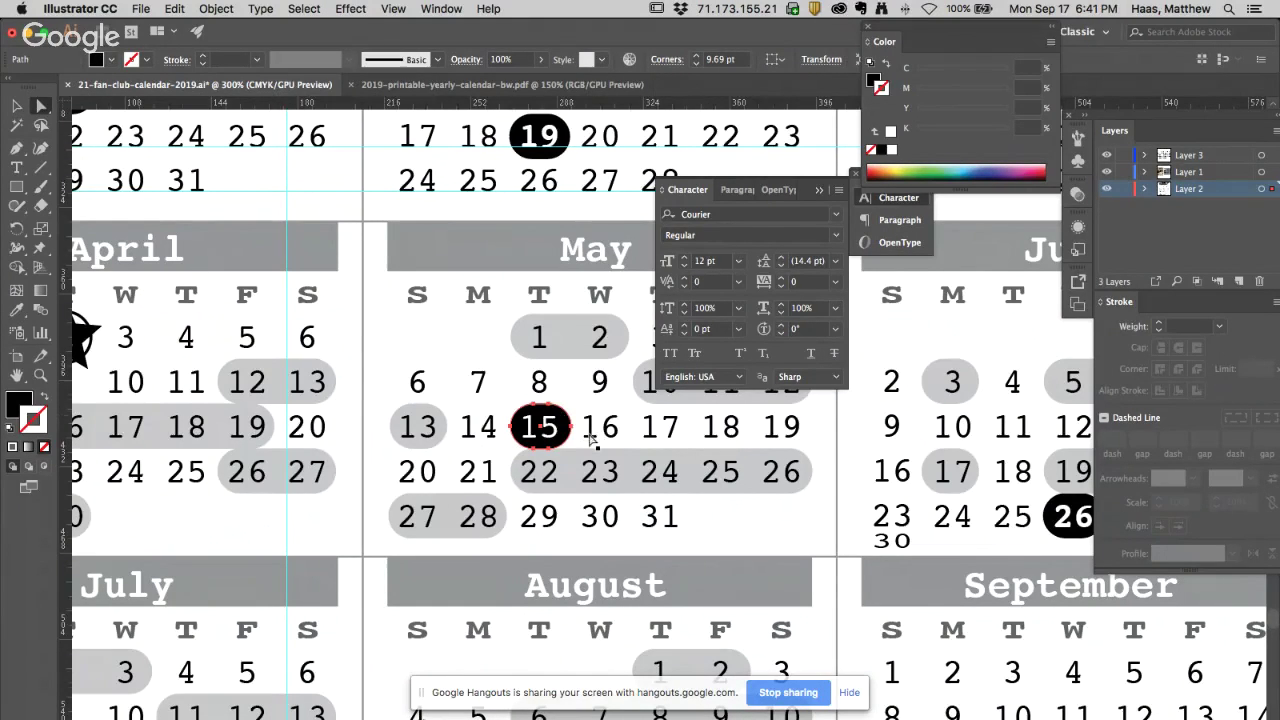
Copy May's black Diamond Talk highlight from the 15 one row down onto the 22
{"action": "left_click", "coordinate": [588, 441], "text": "shift"}
{"action": "left_click", "coordinate": [588, 441], "text": "shift"}
{"action": "left_click", "coordinate": [490, 443], "text": "shift"}
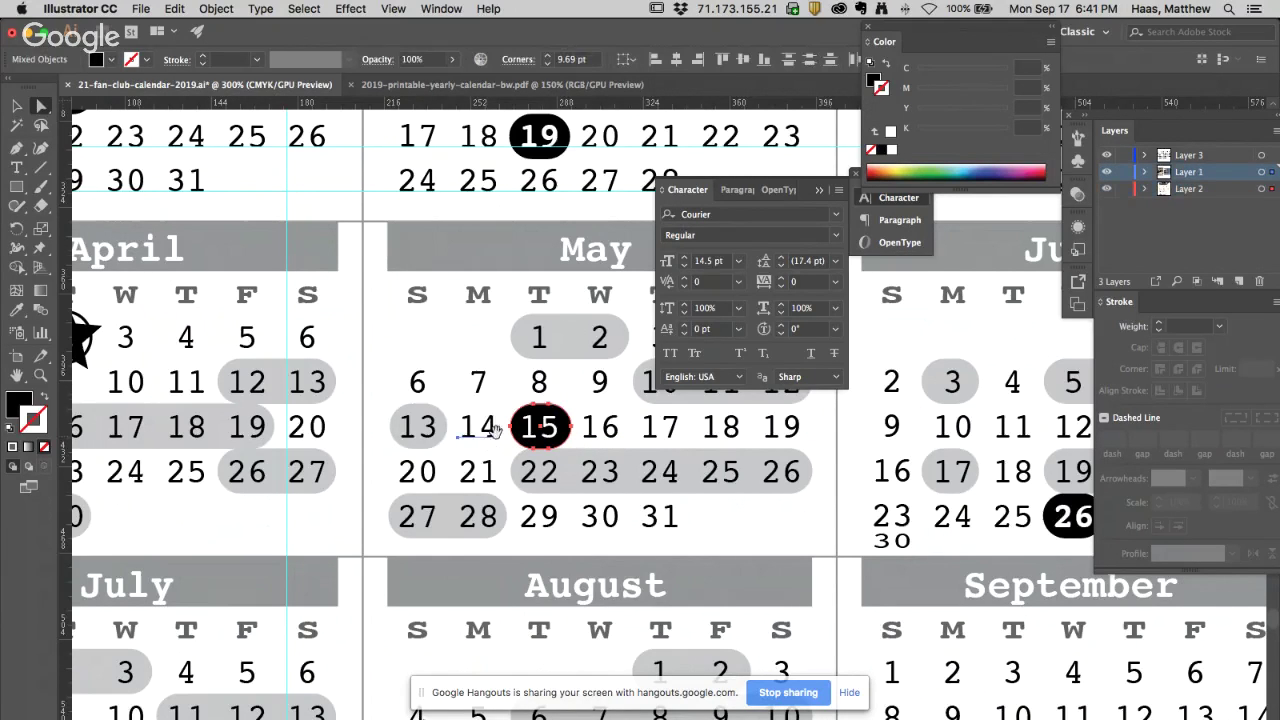
{"action": "mouse_move", "coordinate": [465, 395]}
{"action": "left_mouse_down"}
{"action": "mouse_move", "coordinate": [651, 531]}
{"action": "mouse_move", "coordinate": [471, 383]}
{"action": "left_mouse_up"}
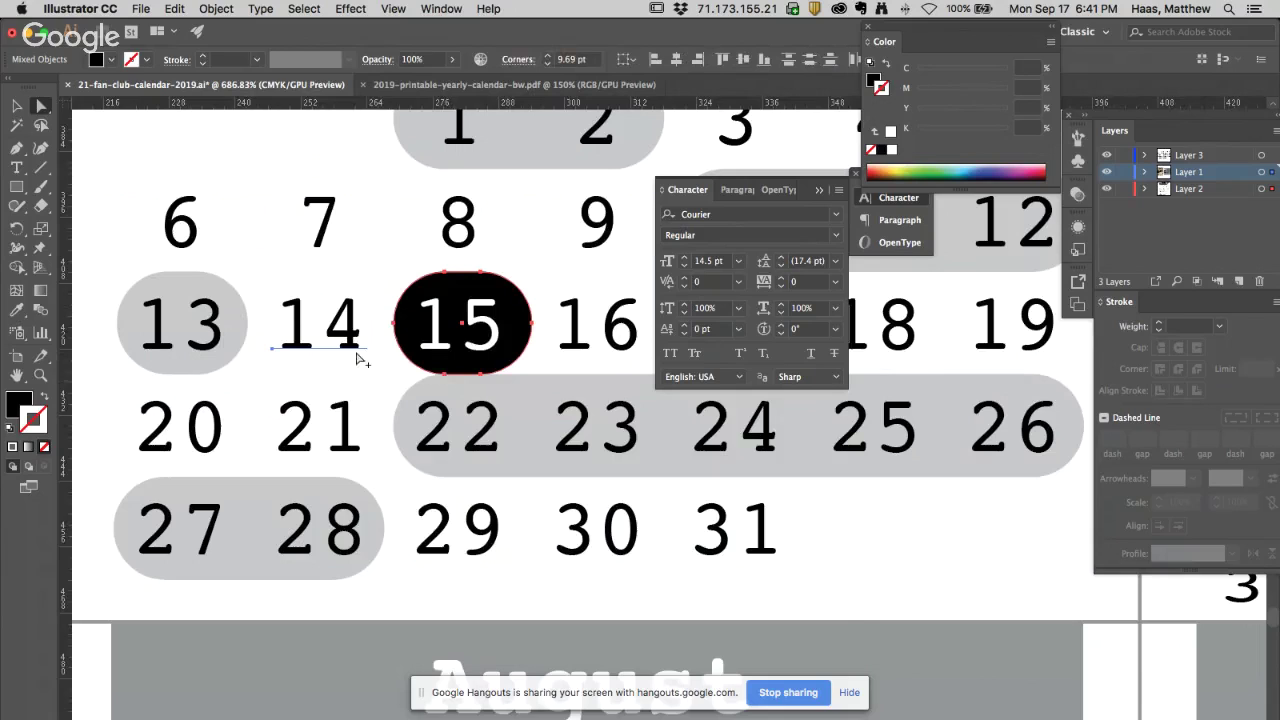
{"action": "left_click_drag", "start_coordinate": [358, 356], "coordinate": [353, 458]}
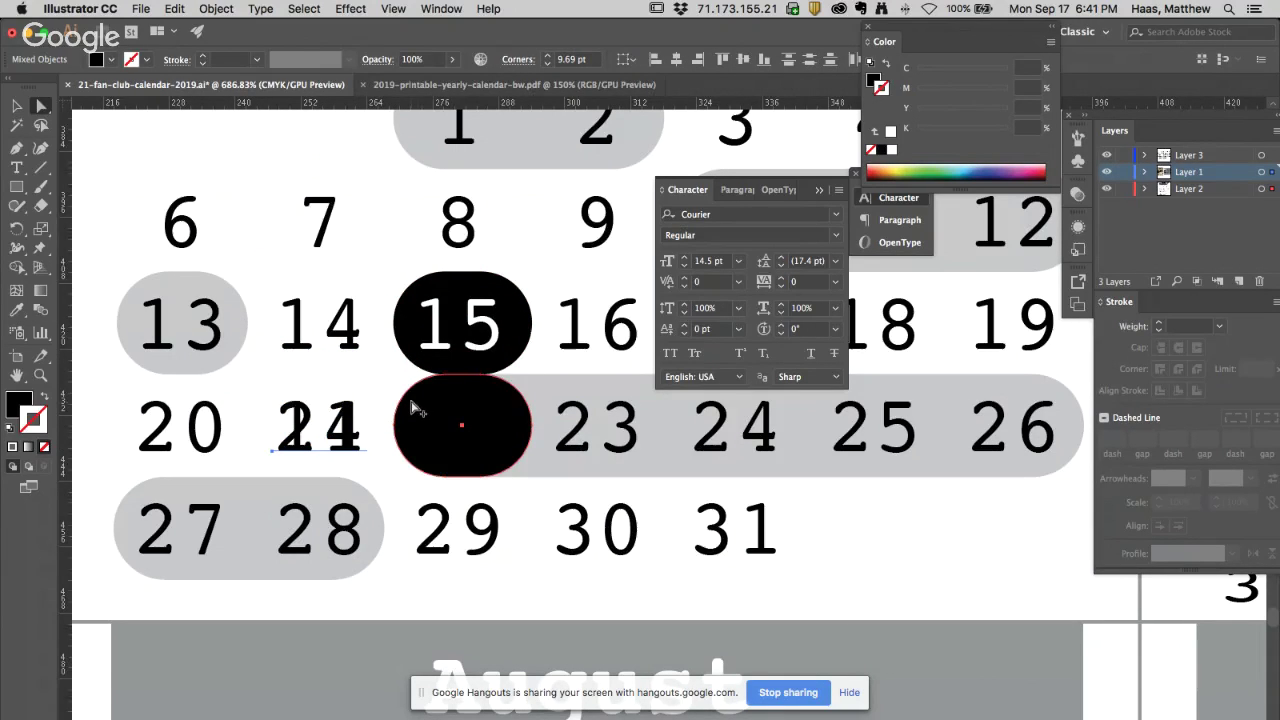
Delete the stray copy of the 14 over May's 21 and the original black highlight behind the 15
{"action": "left_click", "coordinate": [418, 475], "text": "shift"}
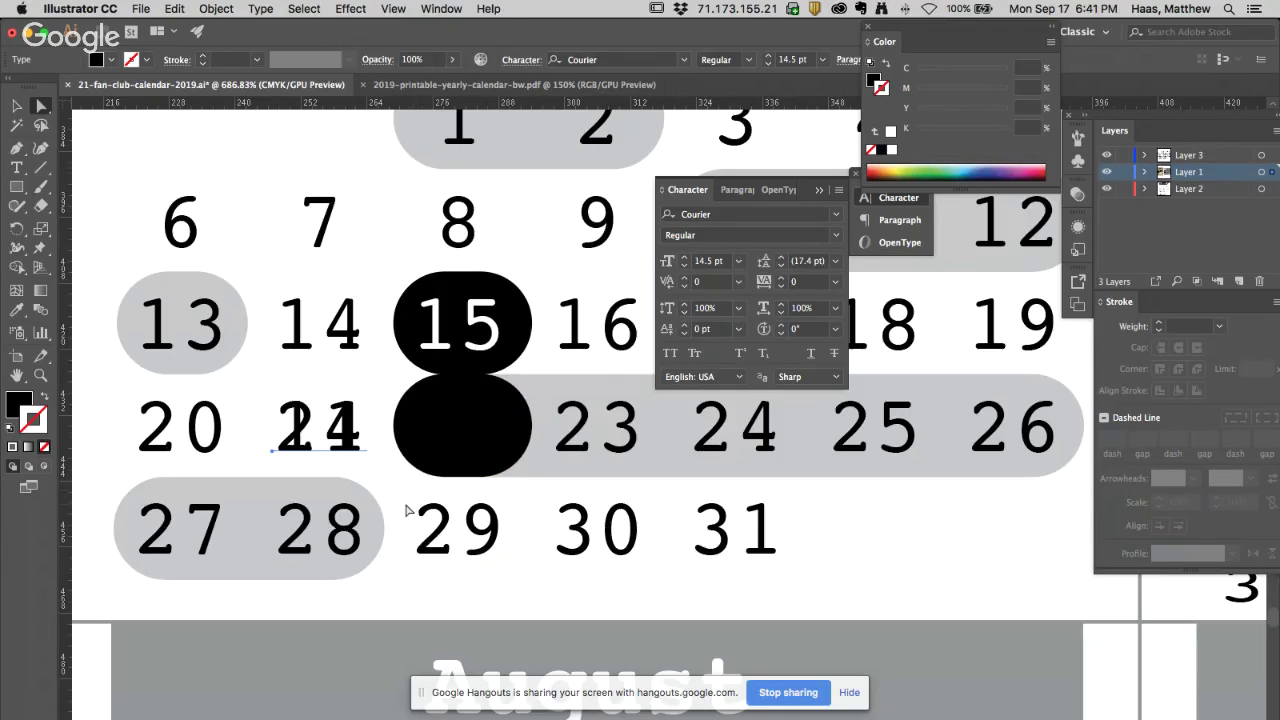
{"action": "left_click", "coordinate": [406, 510]}
{"action": "left_click", "coordinate": [508, 312]}
{"action": "key", "text": "Delete"}
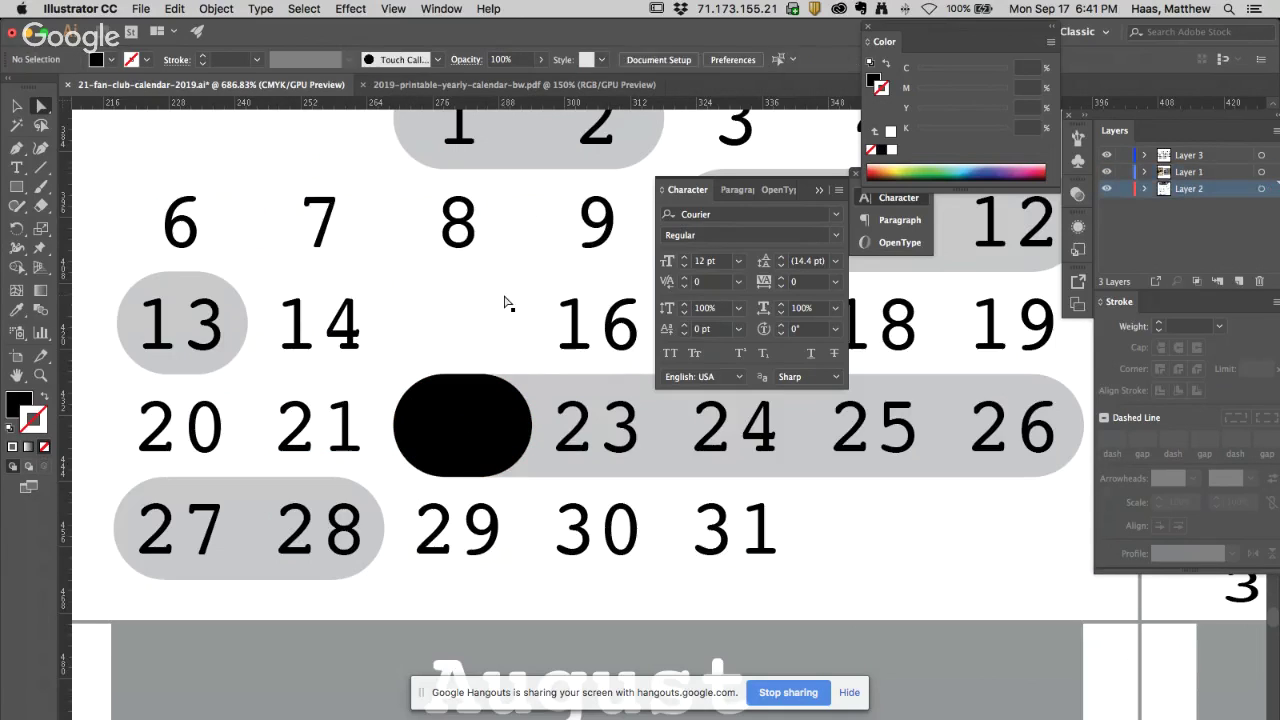
Give May's 15 a black fill with no stroke
{"action": "left_click", "coordinate": [474, 326]}
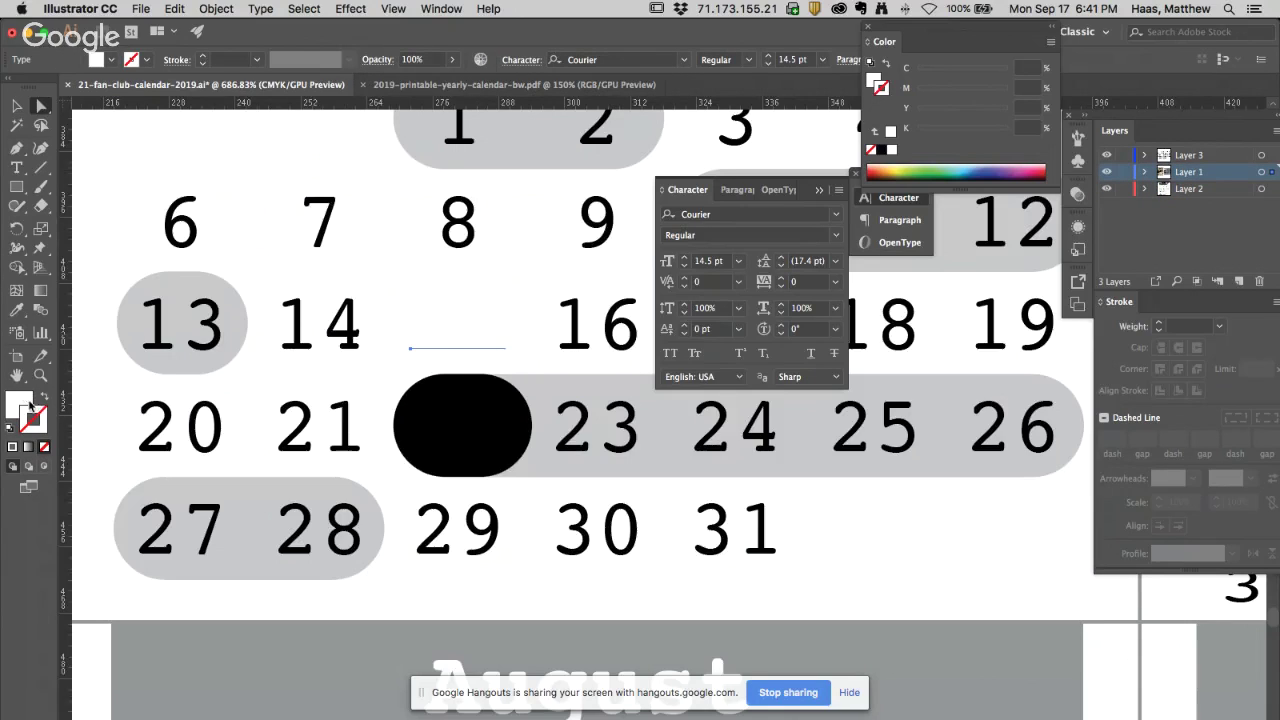
{"action": "left_click", "coordinate": [11, 429]}
{"action": "left_click", "coordinate": [42, 398]}
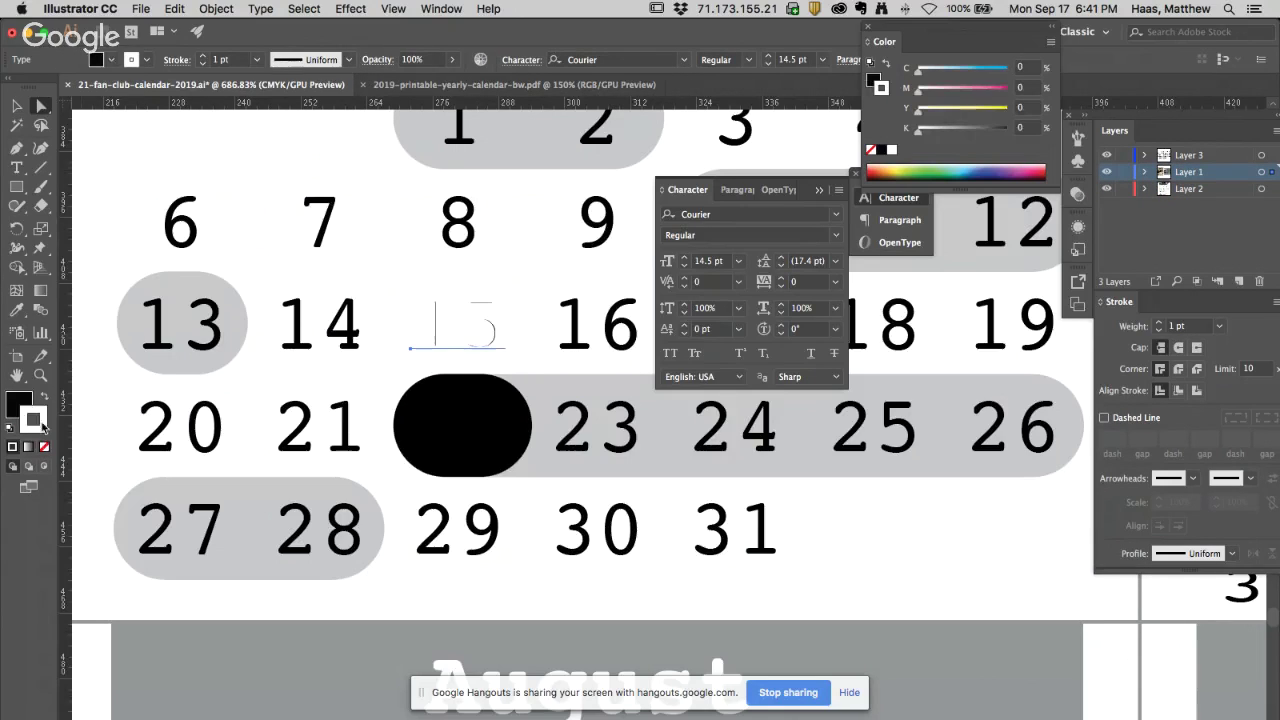
{"action": "left_click", "coordinate": [45, 448]}
Give May's 22 a white fill with no stroke and the Courier Bold style
{"action": "left_click_drag", "start_coordinate": [494, 338], "coordinate": [466, 444]}
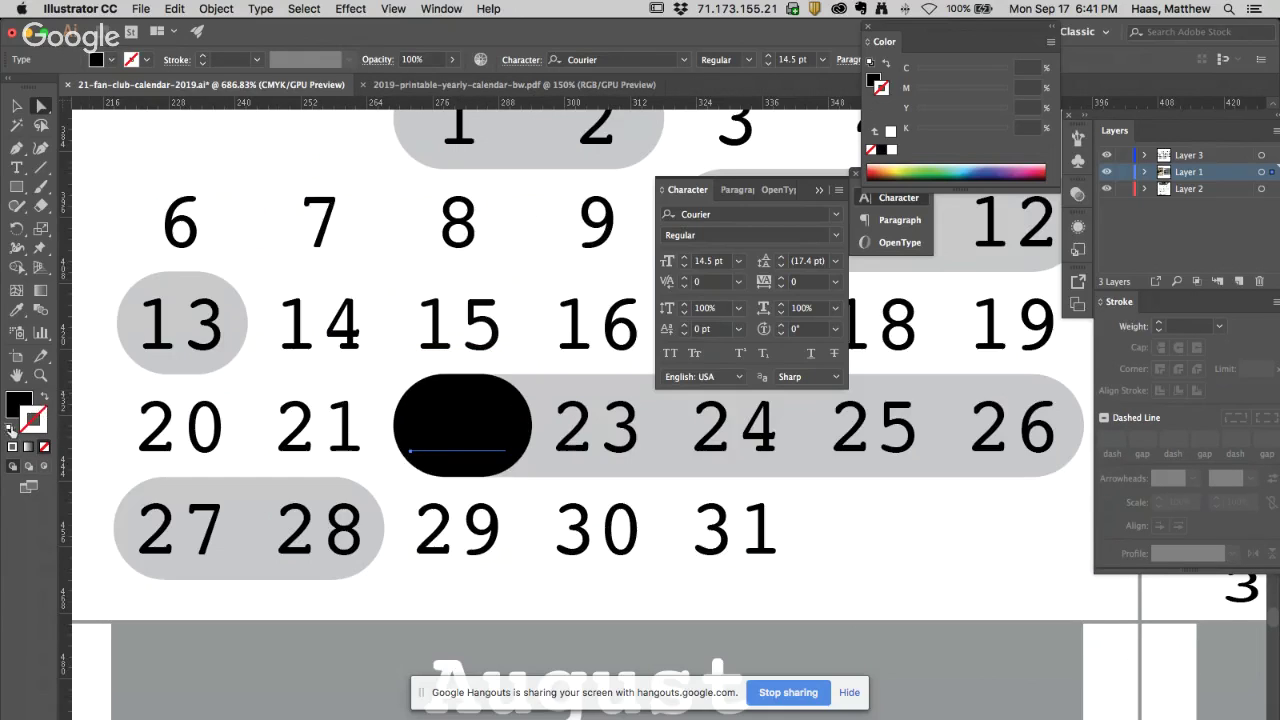
{"action": "left_click", "coordinate": [11, 429]}
{"action": "left_click", "coordinate": [45, 447]}
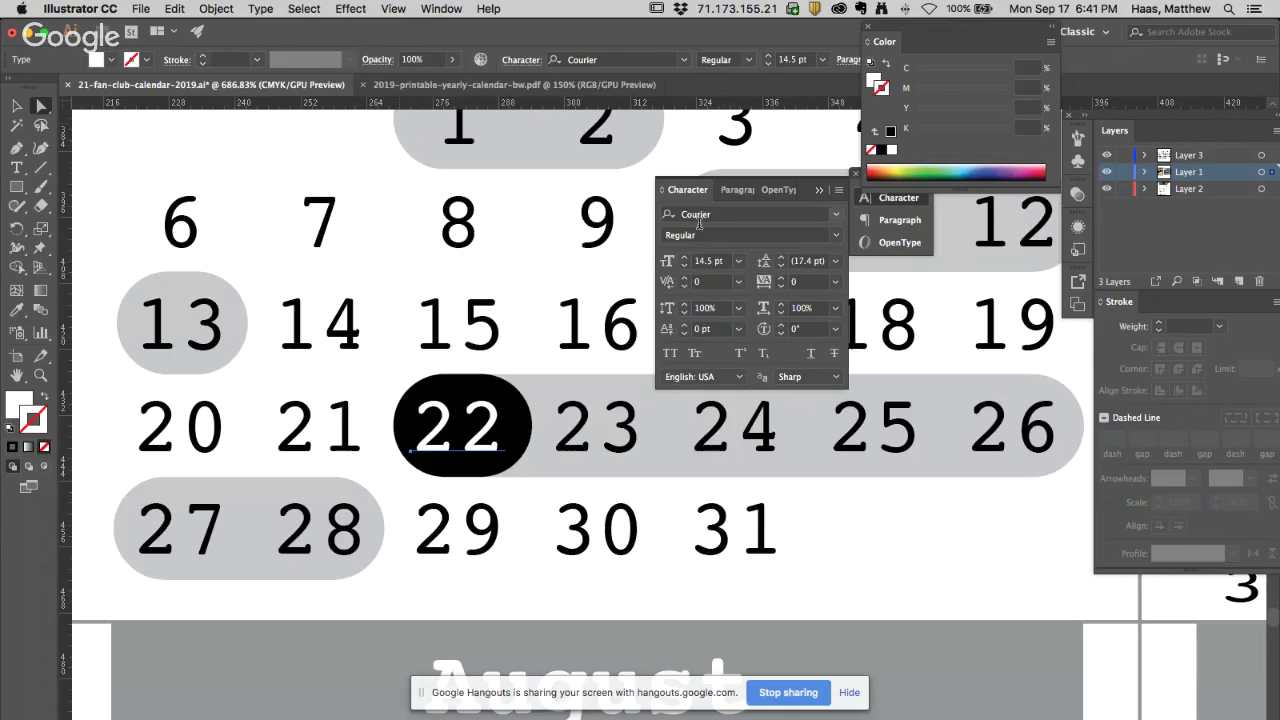
{"action": "left_click", "coordinate": [836, 236]}
{"action": "left_click", "coordinate": [772, 287]}
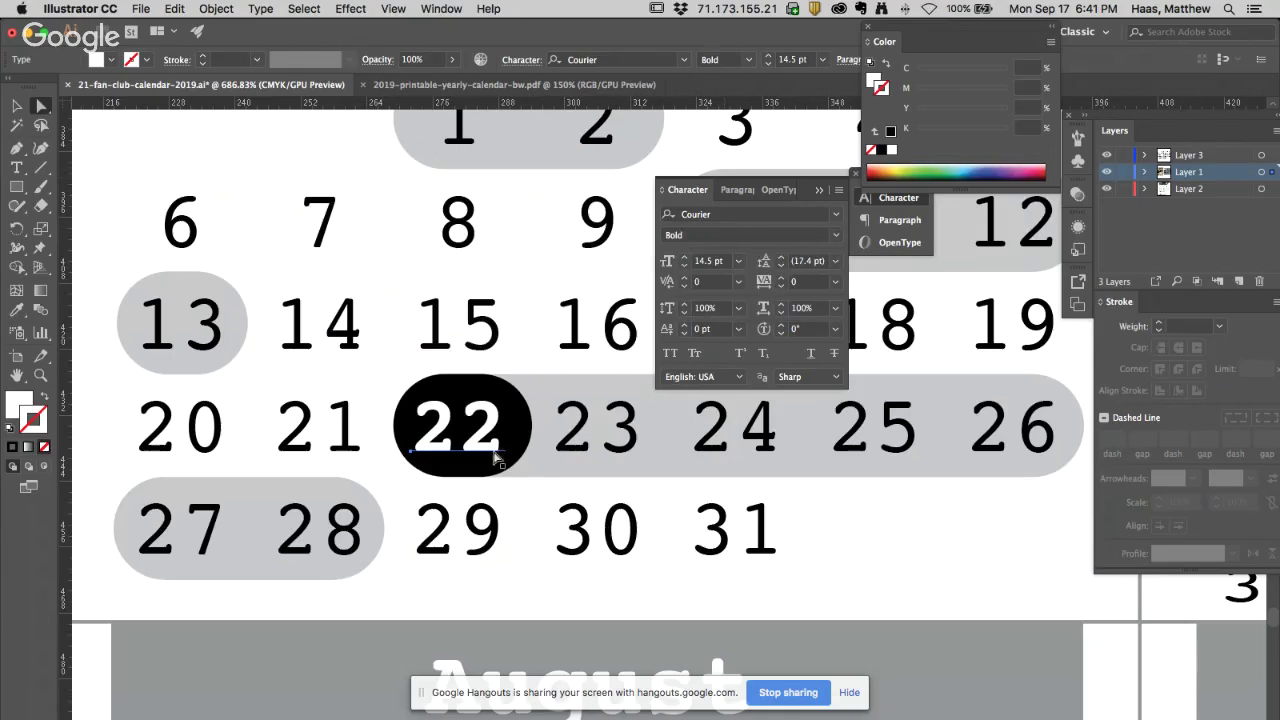
{"action": "left_click", "coordinate": [399, 283]}
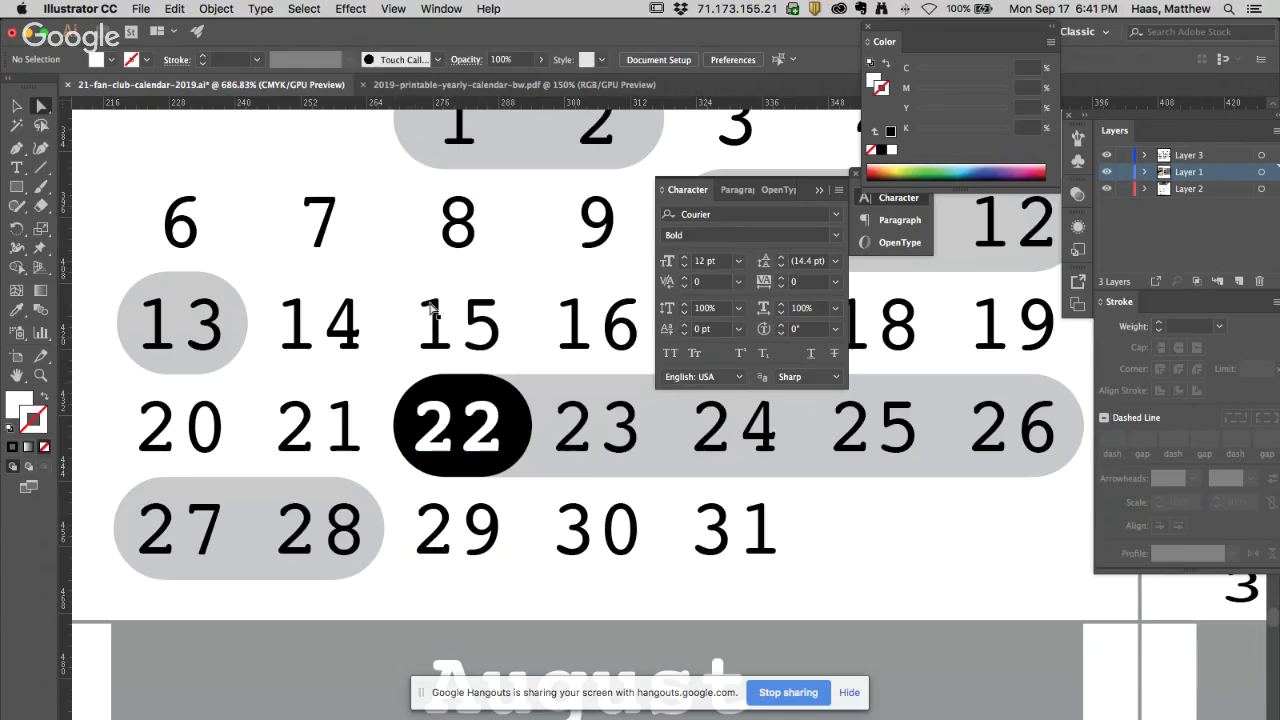
Shift all of May's dates and their highlights one column right so the 1 falls on Wednesday
{"action": "left_click", "coordinate": [535, 365], "text": "alt"}
{"action": "left_click", "coordinate": [526, 510], "text": "alt"}
{"action": "left_click", "coordinate": [526, 510], "text": "alt"}
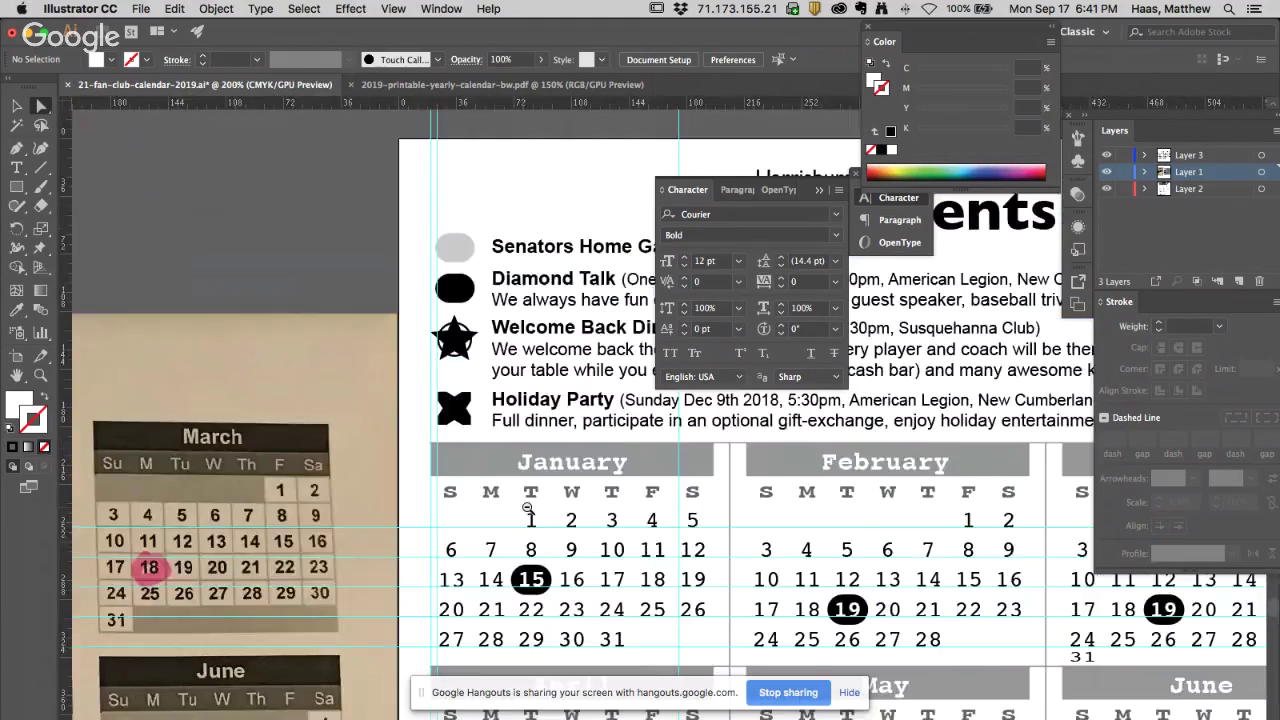
{"action": "left_click", "coordinate": [526, 510], "text": "alt"}
{"action": "scroll", "coordinate": [896, 560], "scroll_direction": "down", "scroll_amount": 3}
{"action": "left_click_drag", "start_coordinate": [912, 564], "coordinate": [896, 545]}
{"action": "scroll", "coordinate": [890, 545], "scroll_direction": "down", "scroll_amount": 3}
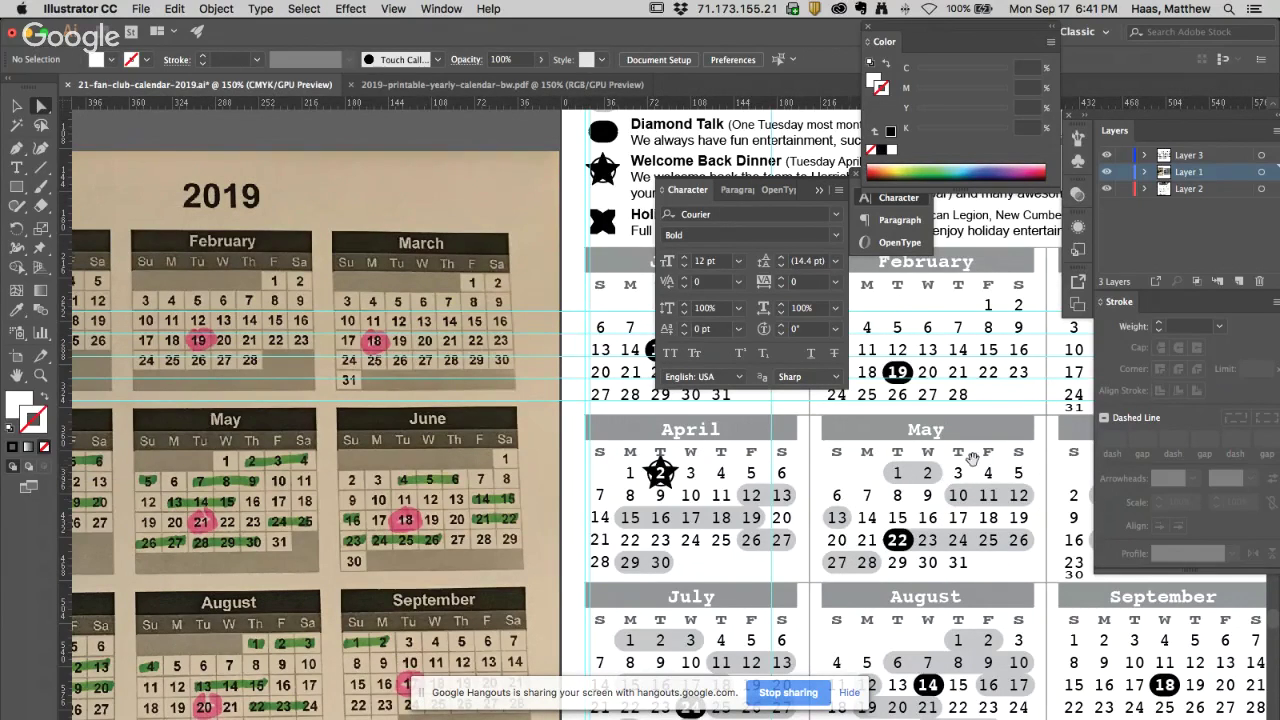
{"action": "left_click_drag", "start_coordinate": [893, 482], "coordinate": [792, 487]}
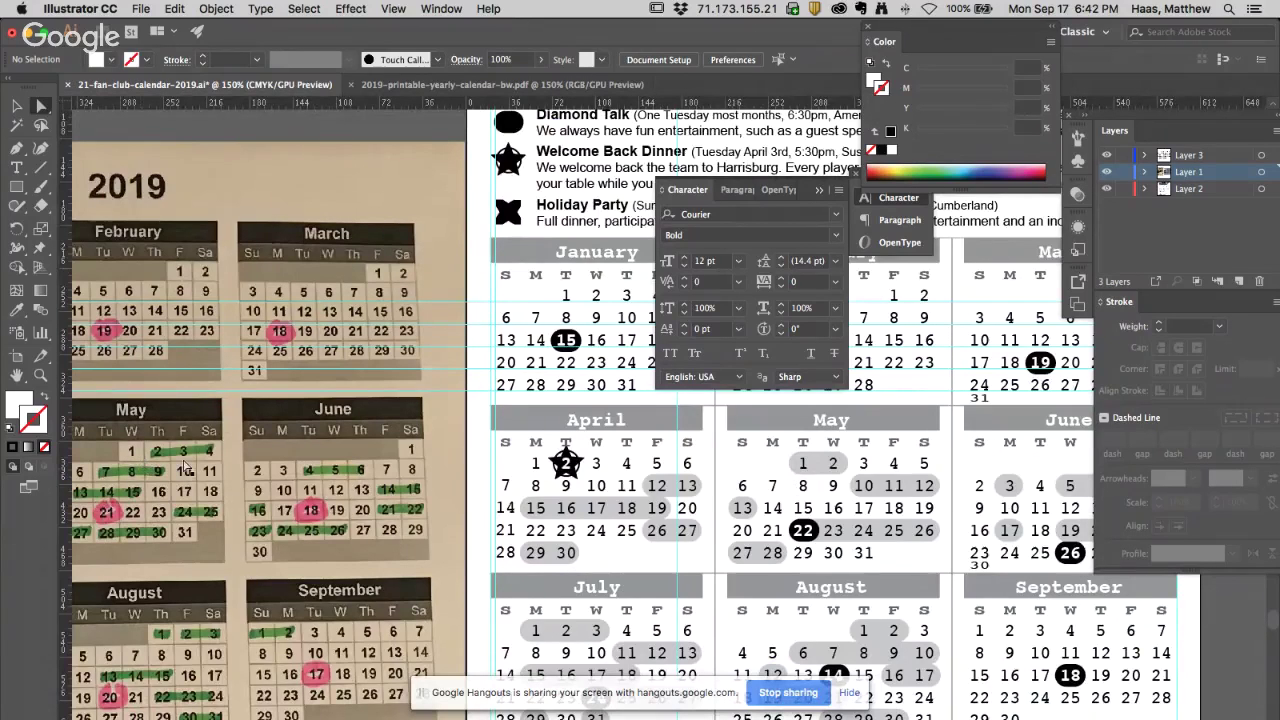
{"action": "left_click_drag", "start_coordinate": [728, 465], "coordinate": [947, 573]}
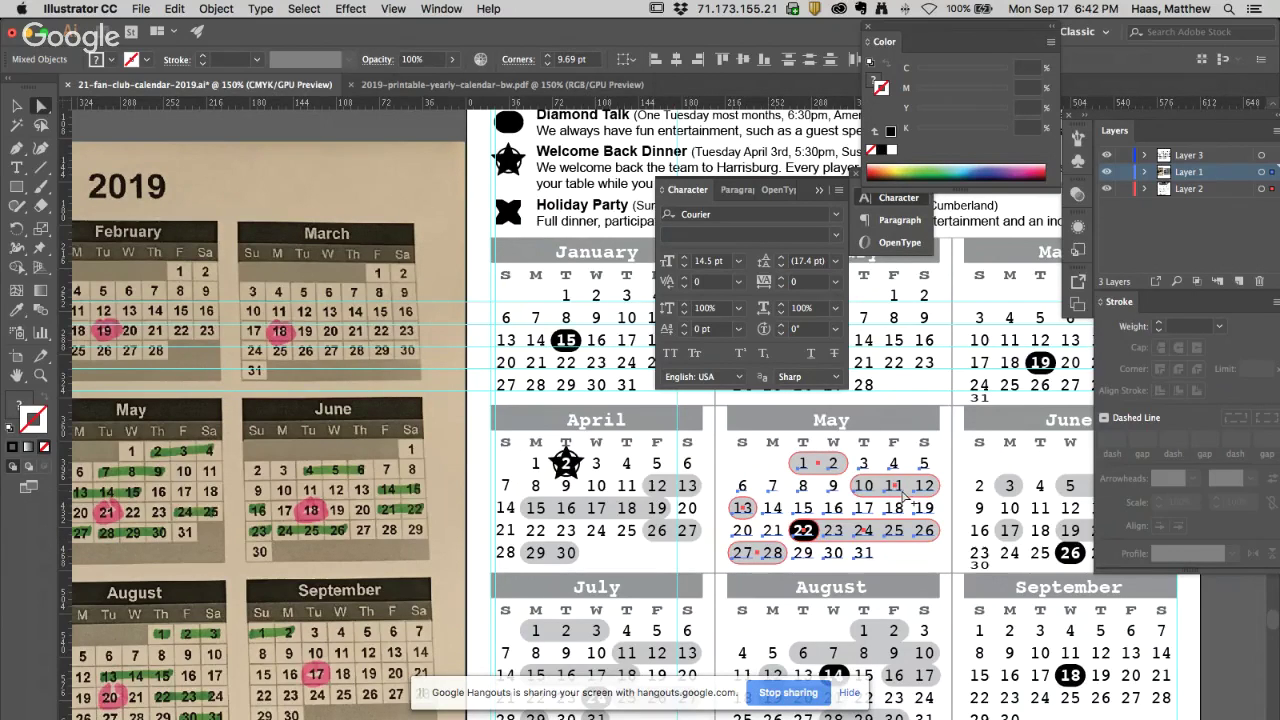
{"action": "key", "text": "shift+Right"}
Move May's overflowing 5, 12, 19 and 26 into the Sunday column, one row lower
{"action": "left_click", "coordinate": [940, 462]}
{"action": "left_click", "coordinate": [954, 557]}
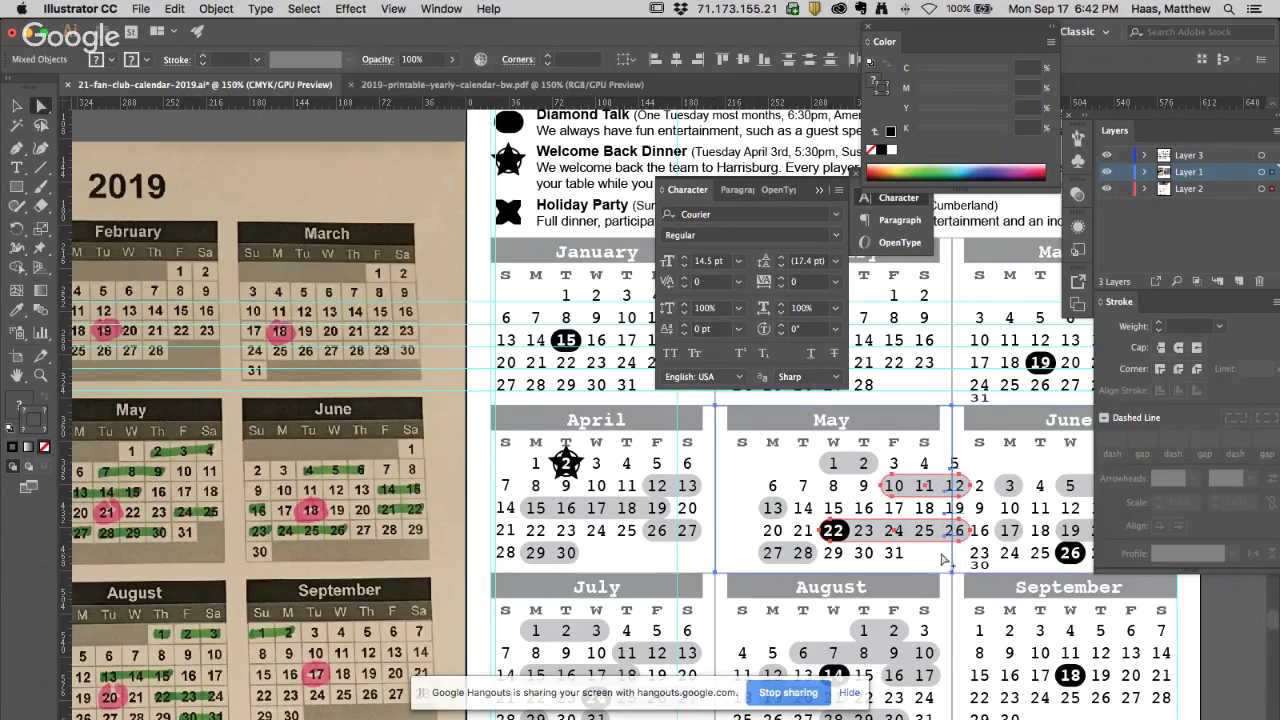
{"action": "left_click", "coordinate": [935, 489]}
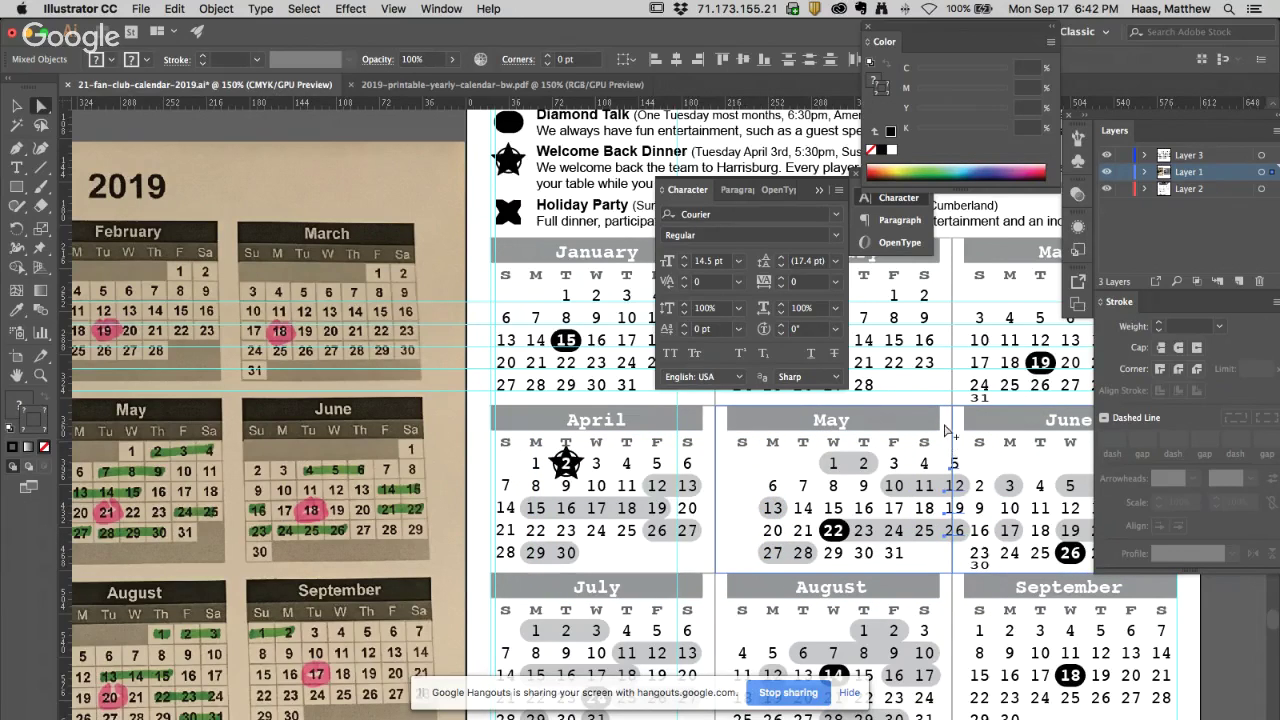
{"action": "left_click", "coordinate": [950, 462]}
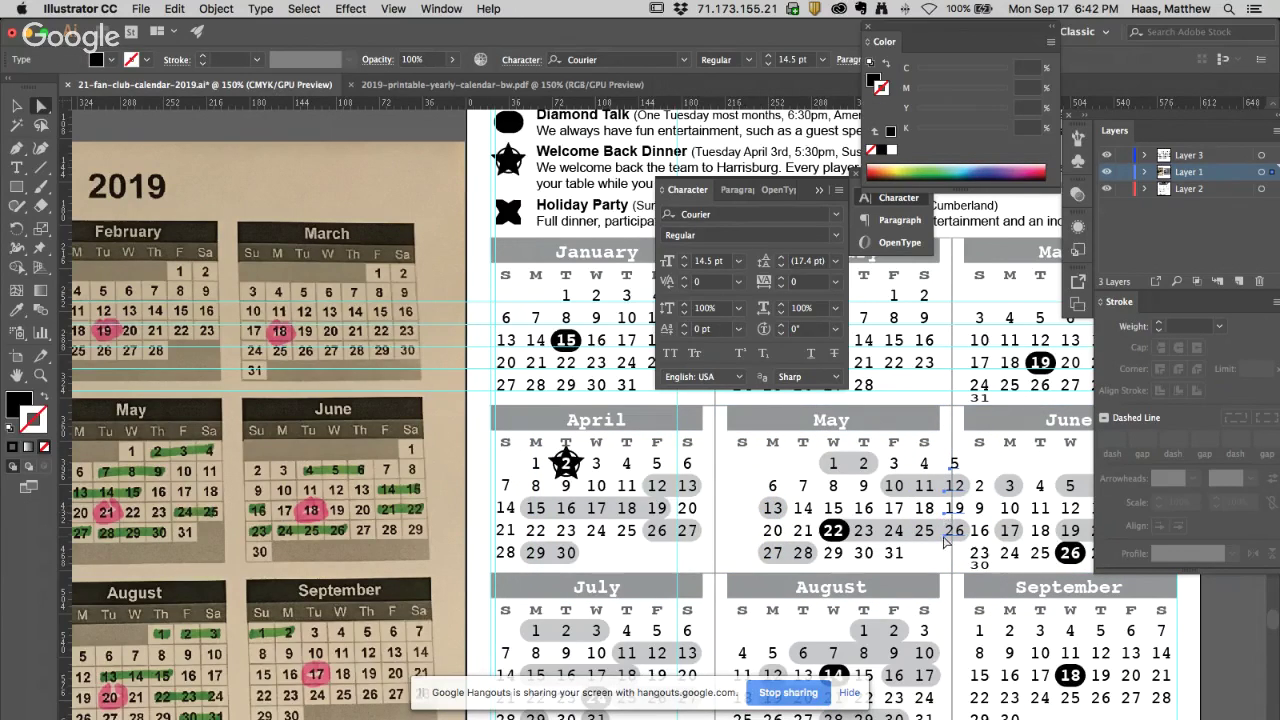
{"action": "left_click_drag", "start_coordinate": [945, 541], "coordinate": [974, 694]}
{"action": "key", "text": "shift+Left"}
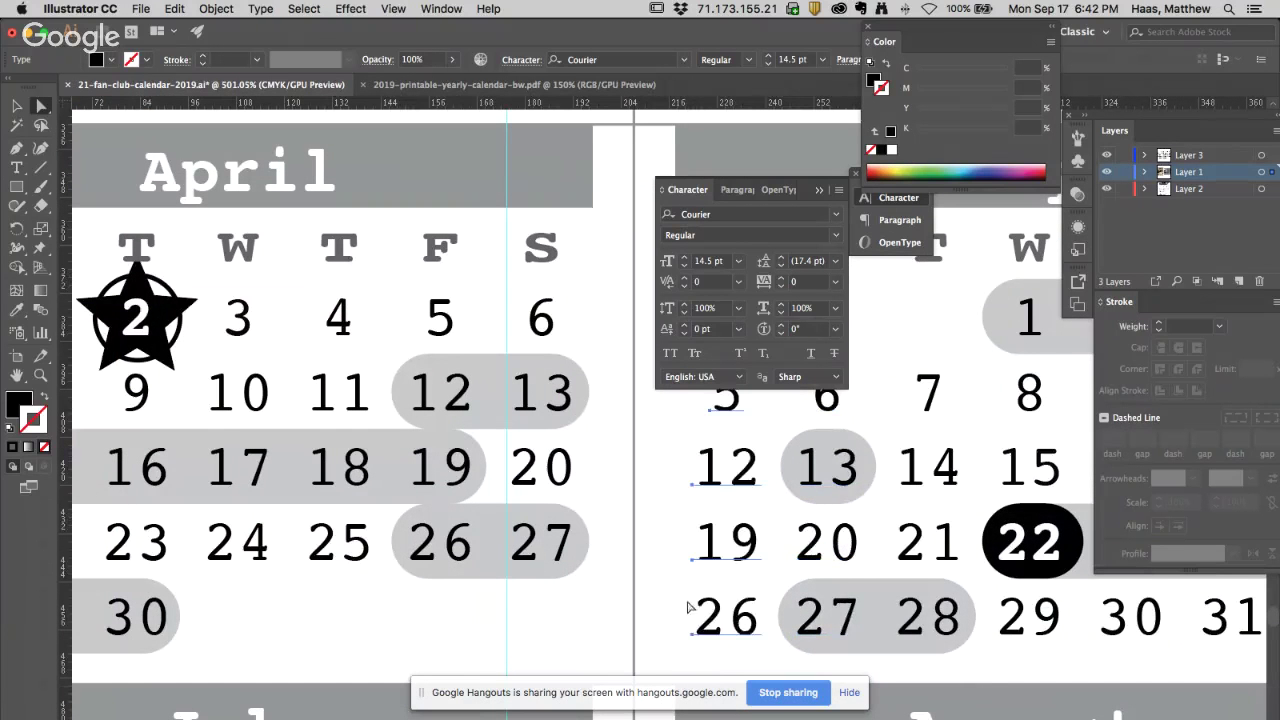
{"action": "left_click", "coordinate": [672, 534]}
Review May's rearranged dates and the game highlights in the surrounding months
{"action": "key", "text": "super+minus"}
{"action": "scroll", "coordinate": [776, 503], "scroll_direction": "up", "scroll_amount": 4}
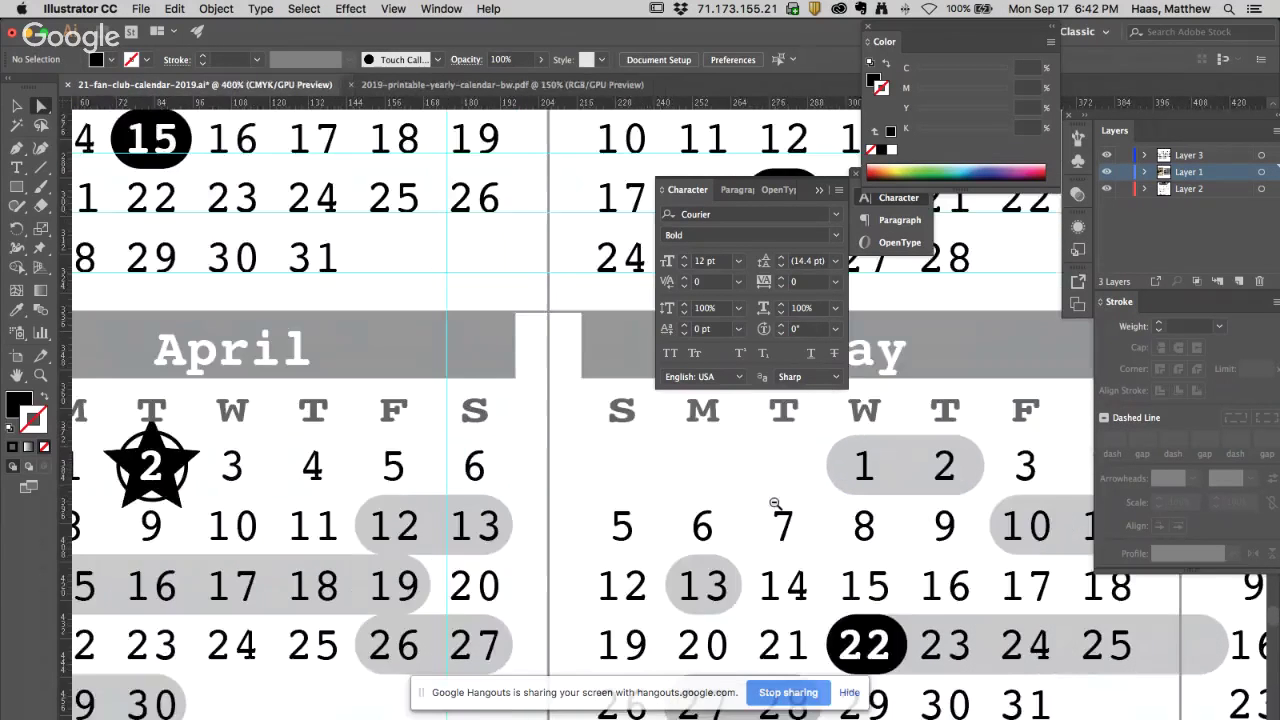
{"action": "left_click_drag", "start_coordinate": [833, 554], "coordinate": [652, 493]}
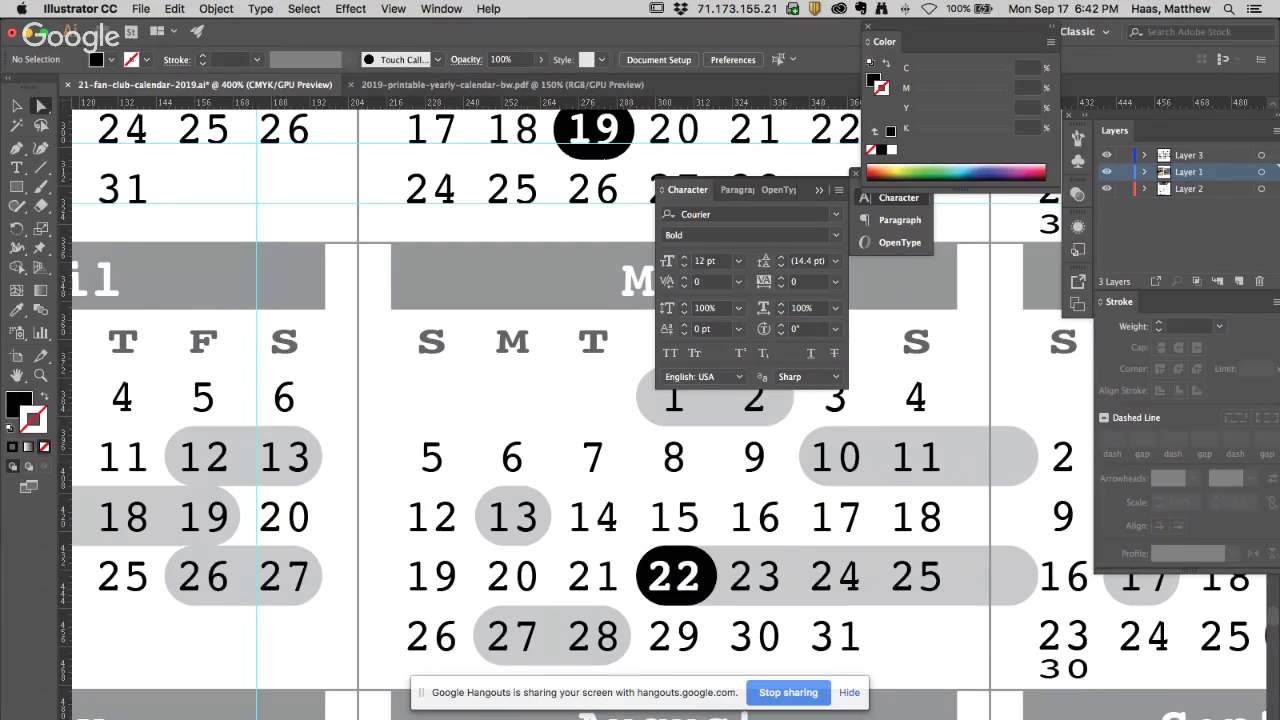
{"action": "left_click", "coordinate": [545, 530], "text": "alt+super"}
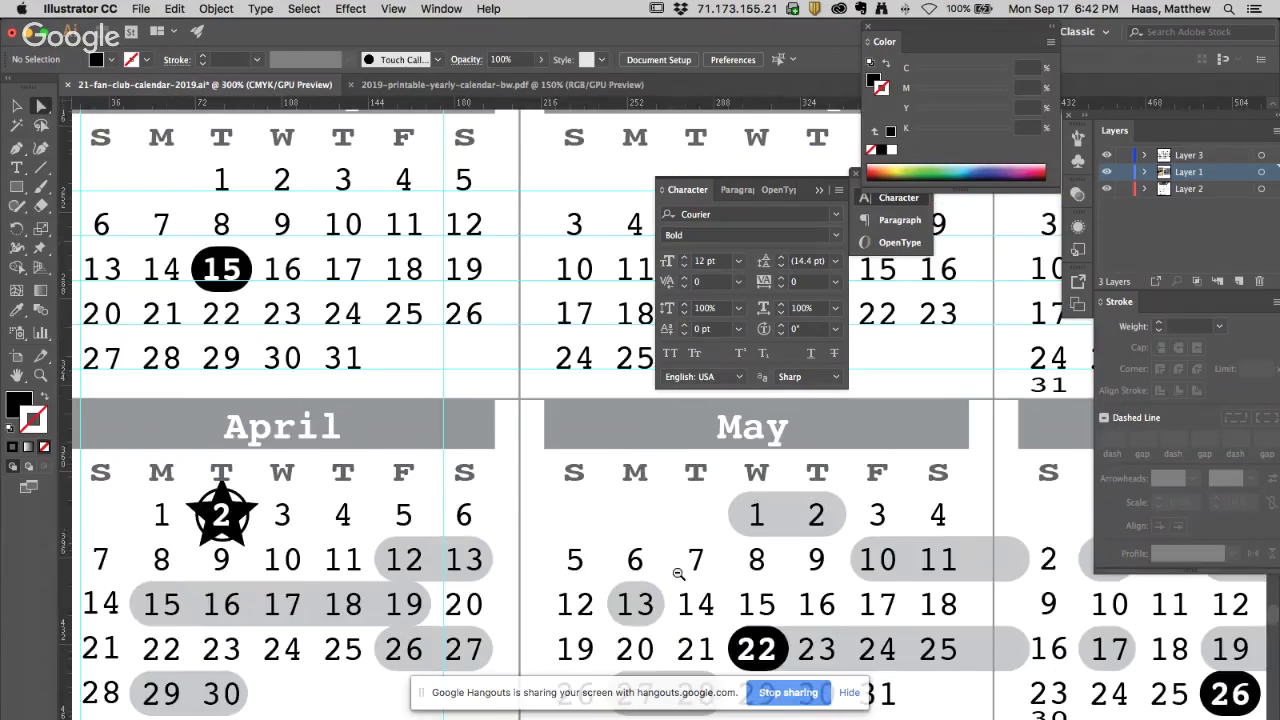
{"action": "left_click_drag", "start_coordinate": [700, 596], "coordinate": [457, 224]}
{"action": "left_click", "coordinate": [560, 517], "text": "alt+super"}
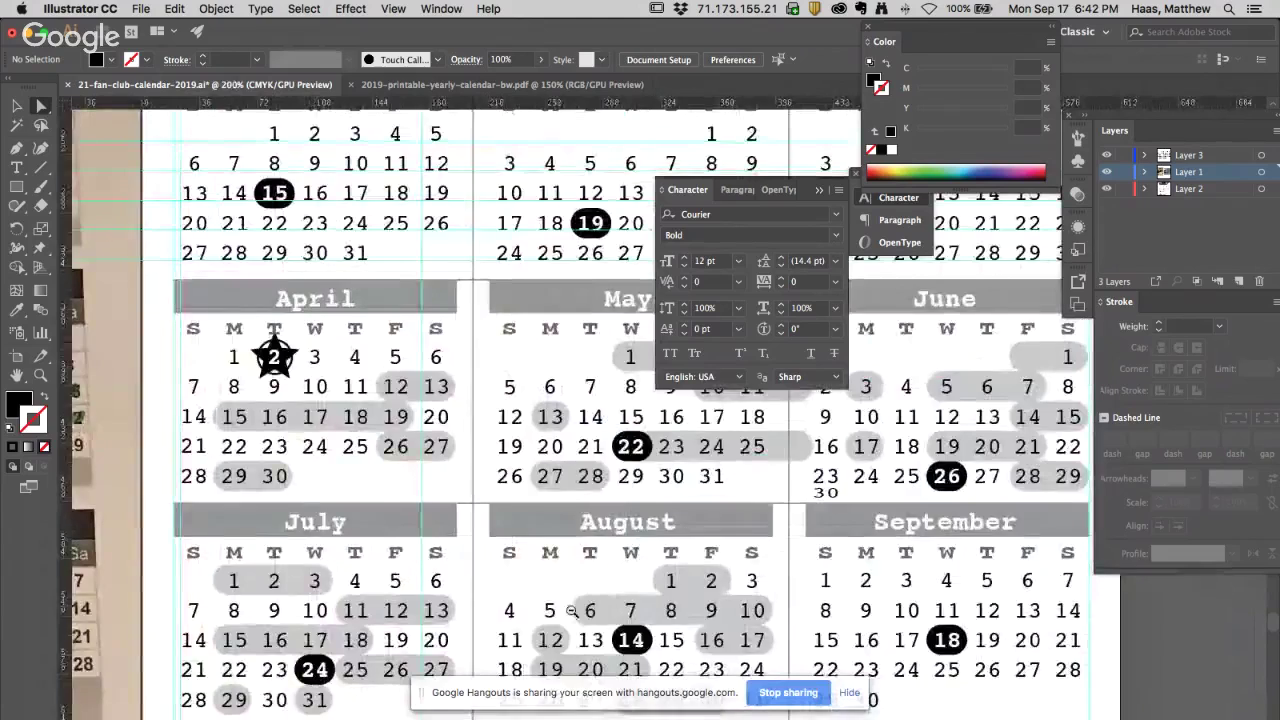
{"action": "left_click_drag", "start_coordinate": [582, 662], "coordinate": [547, 345]}
{"action": "left_click_drag", "start_coordinate": [543, 407], "coordinate": [508, 586]}
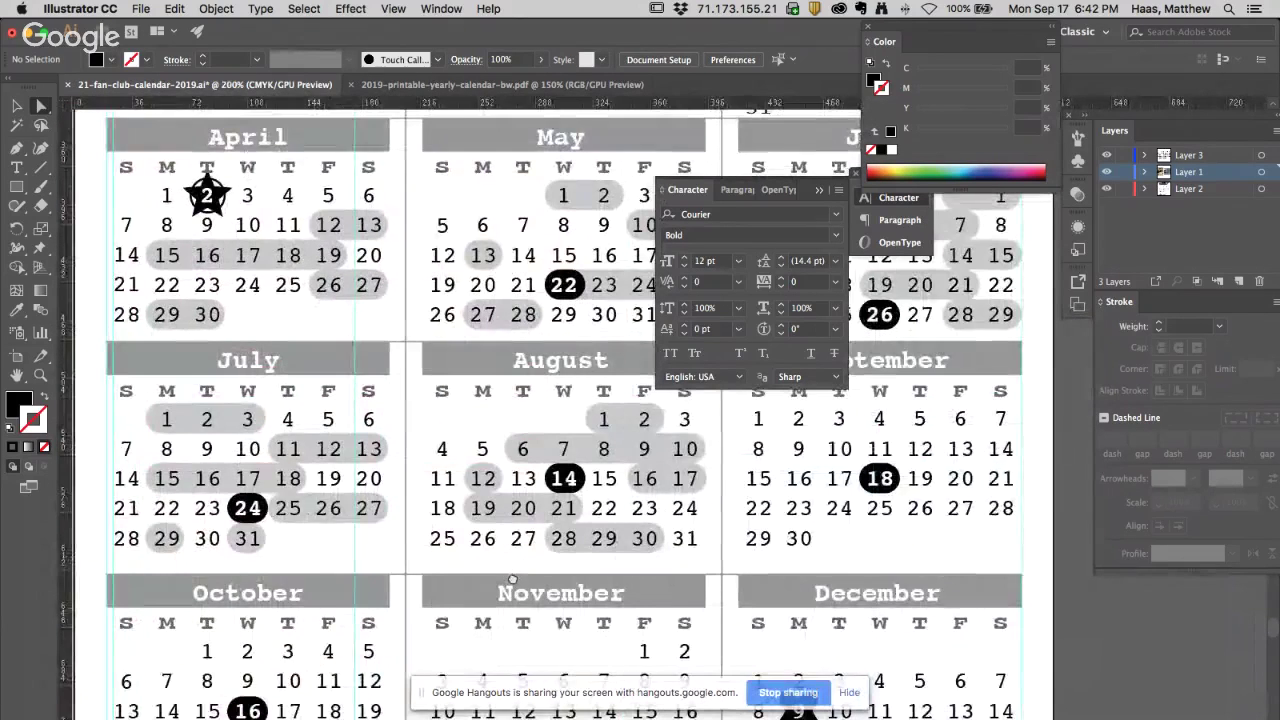
{"action": "left_click_drag", "start_coordinate": [504, 430], "coordinate": [488, 505]}
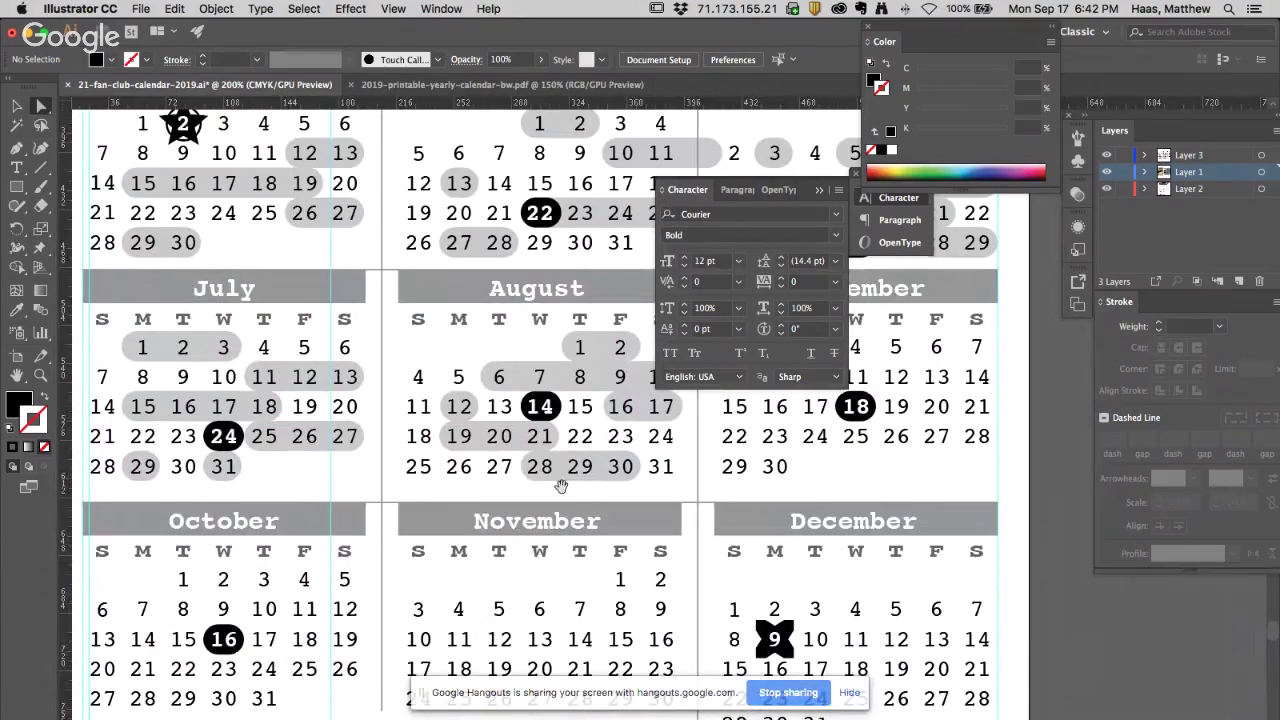
{"action": "left_click_drag", "start_coordinate": [536, 478], "coordinate": [512, 554]}
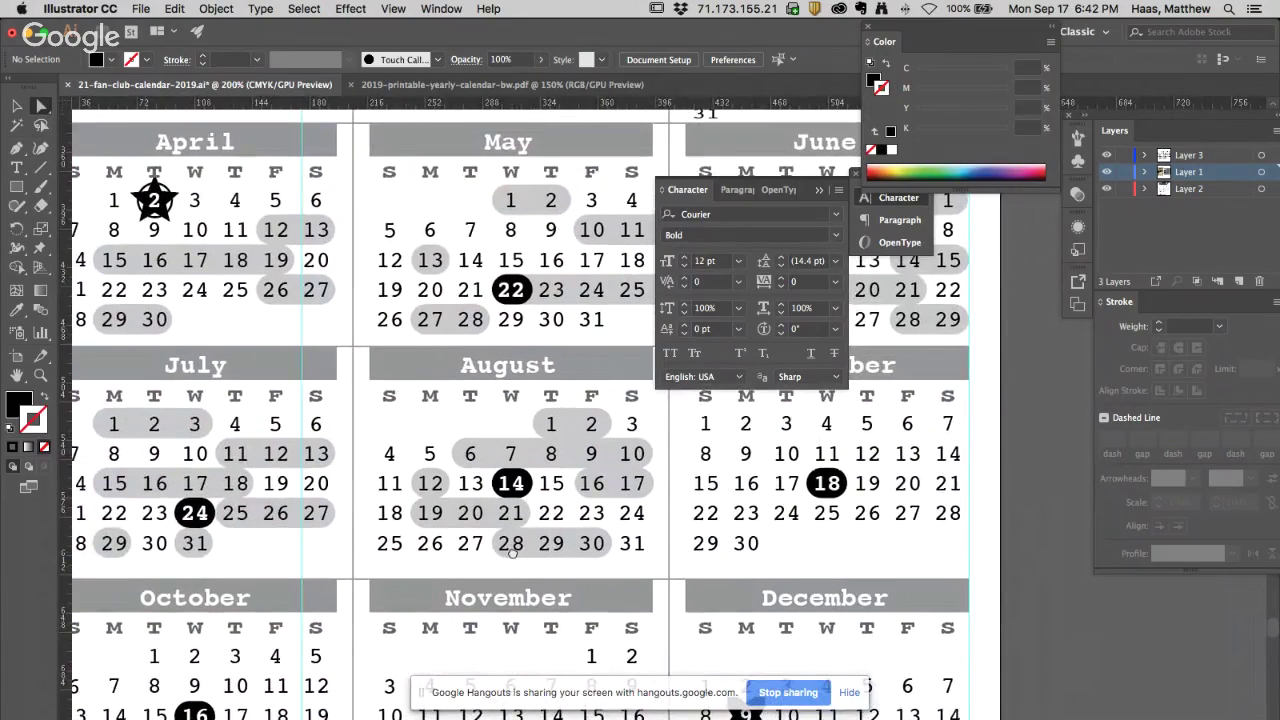
{"action": "scroll", "coordinate": [512, 554], "scroll_direction": "up", "scroll_amount": 5}
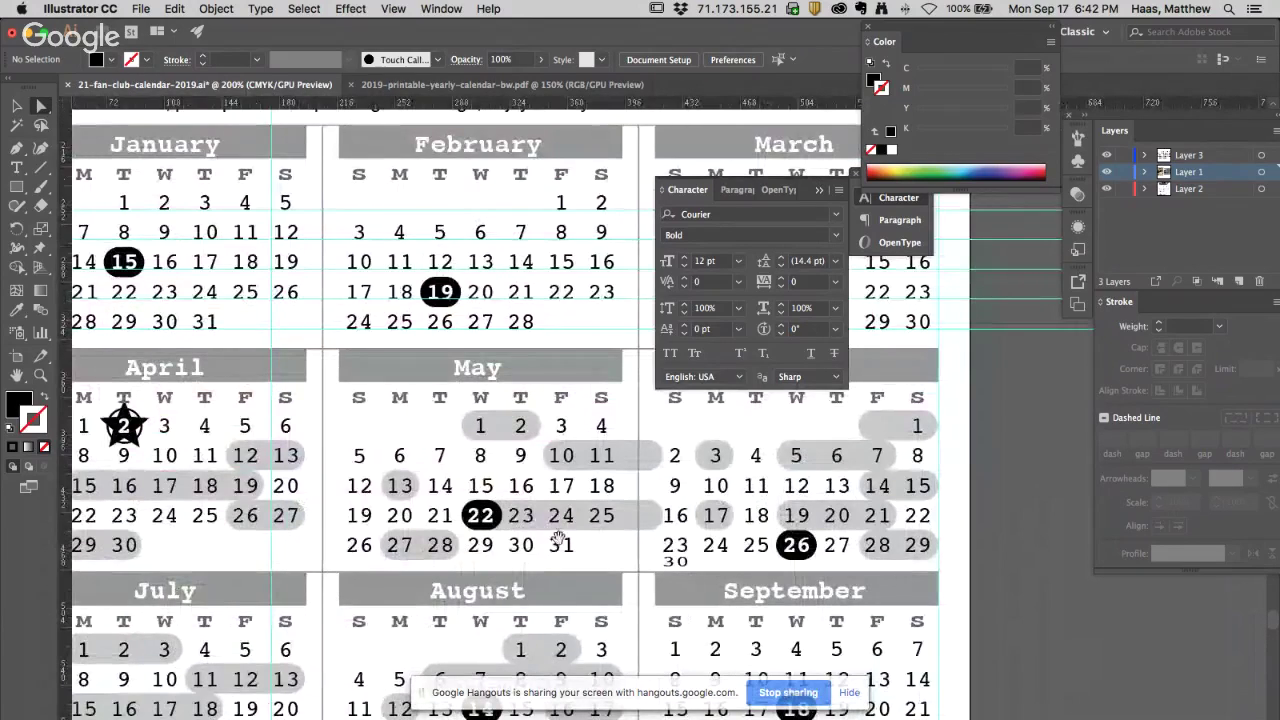
Move May's two overhanging gray highlights one column left so they cover 9 to 11 and 21 to 25
{"action": "left_click", "coordinate": [620, 455]}
{"action": "left_click", "coordinate": [630, 518], "text": "shift"}
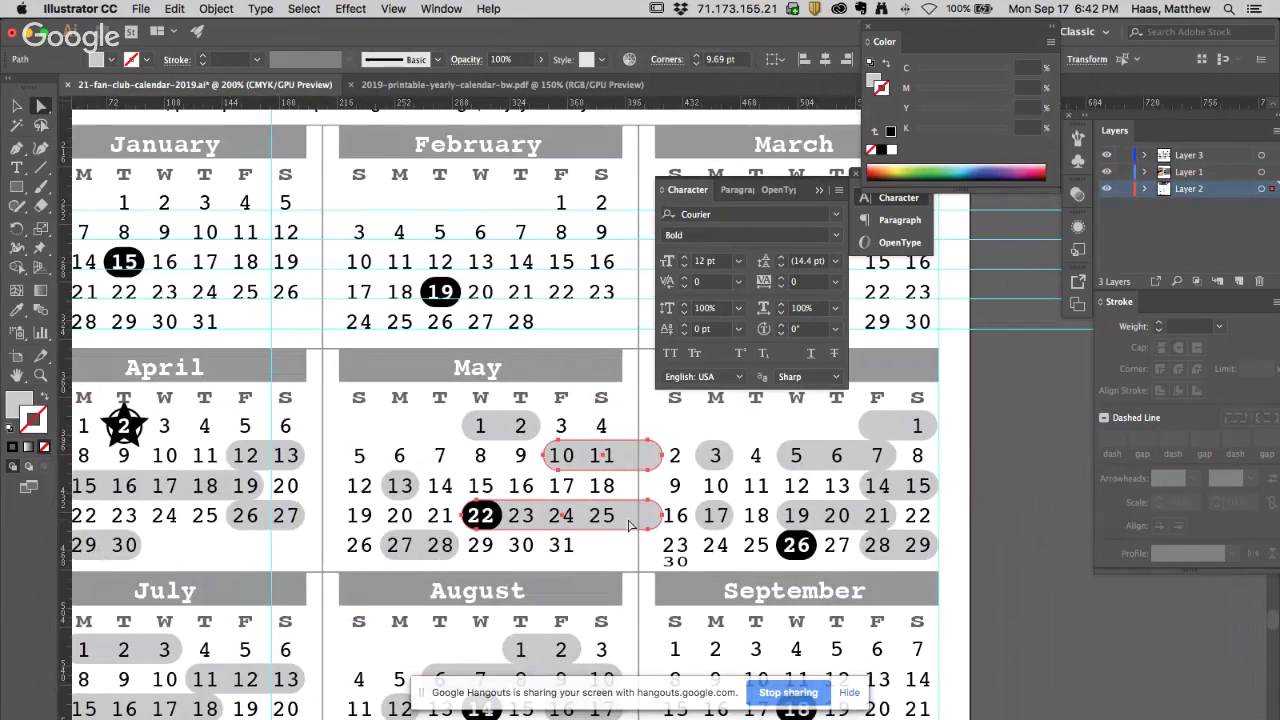
{"action": "key", "text": "shift+Left"}
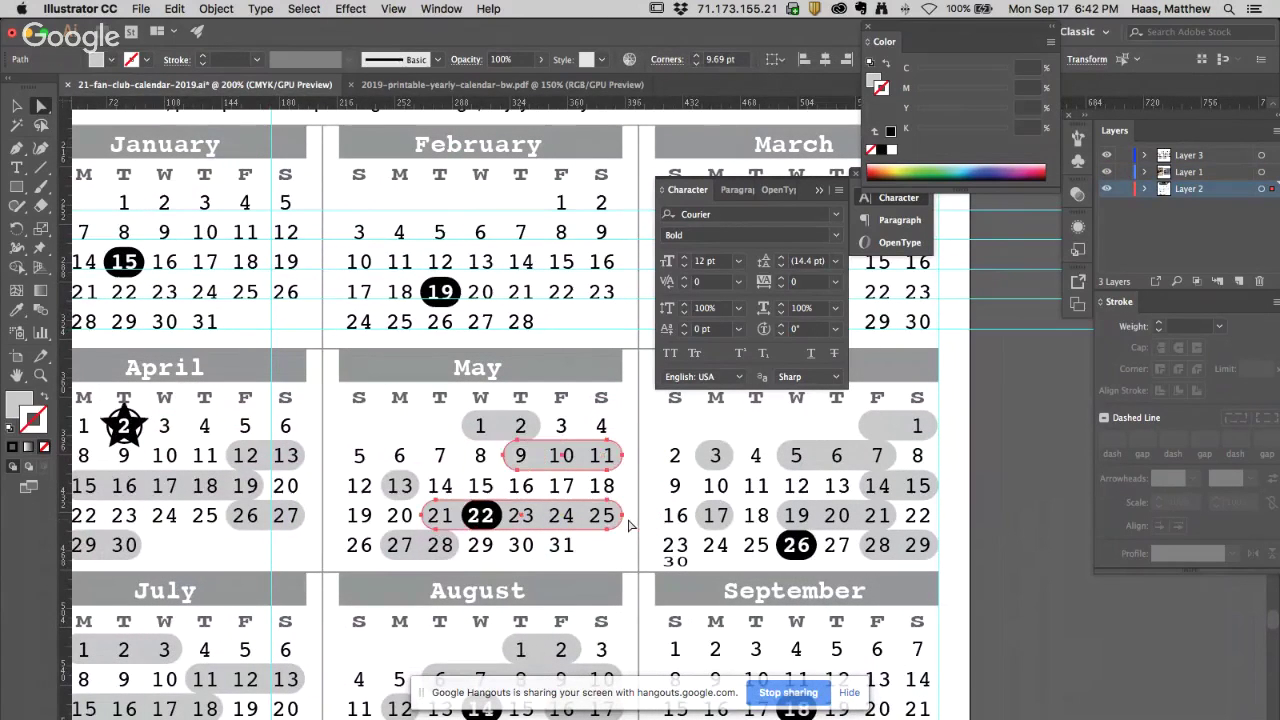
Move May's black Diamond Talk marker from the 22 to the 21 and restyle the 22 as Regular black text with no stroke
{"action": "left_click", "coordinate": [483, 512]}
{"action": "key", "text": "shift+Left"}
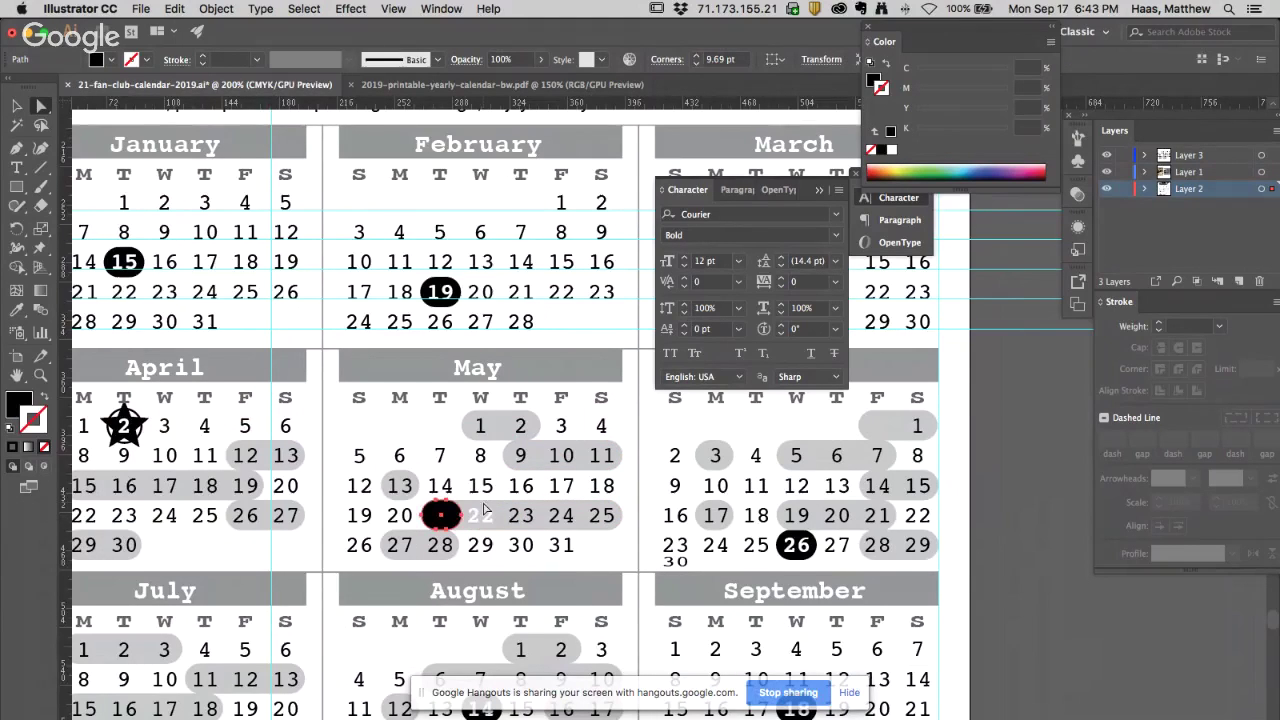
{"action": "left_click", "coordinate": [480, 528]}
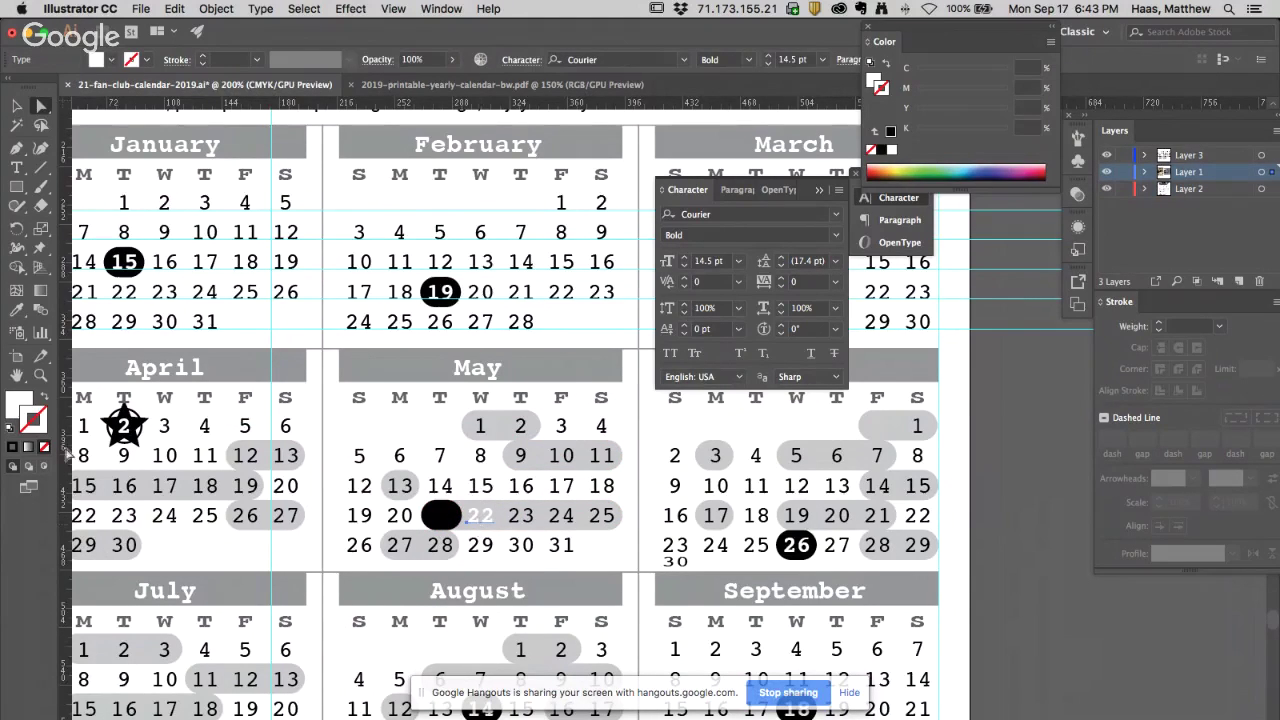
{"action": "left_click", "coordinate": [12, 428]}
{"action": "left_click", "coordinate": [44, 398]}
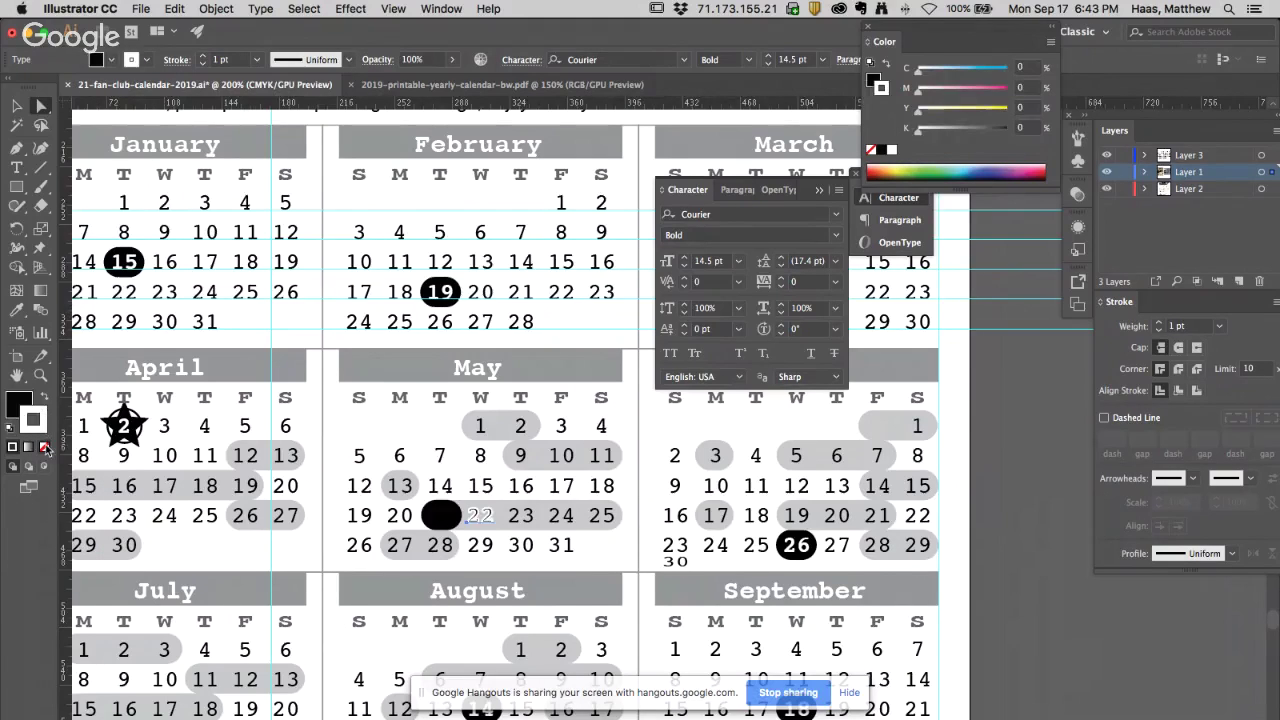
{"action": "left_click", "coordinate": [44, 447]}
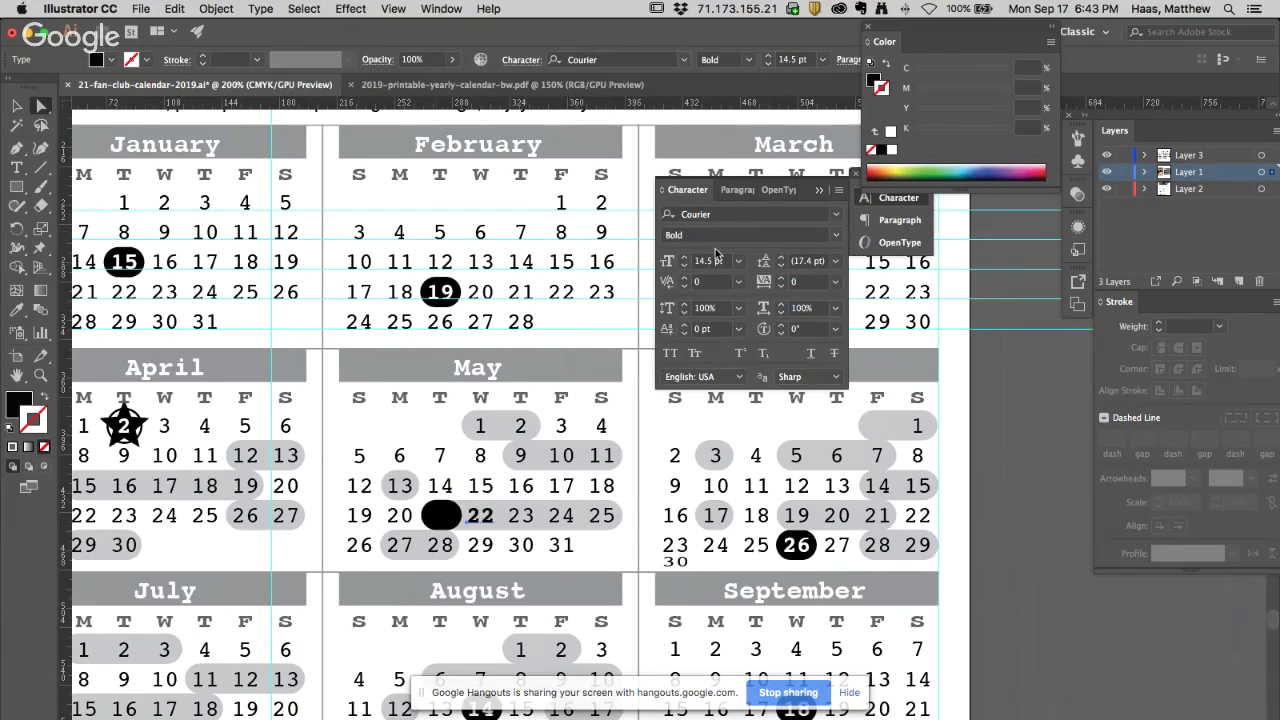
{"action": "left_click", "coordinate": [836, 235]}
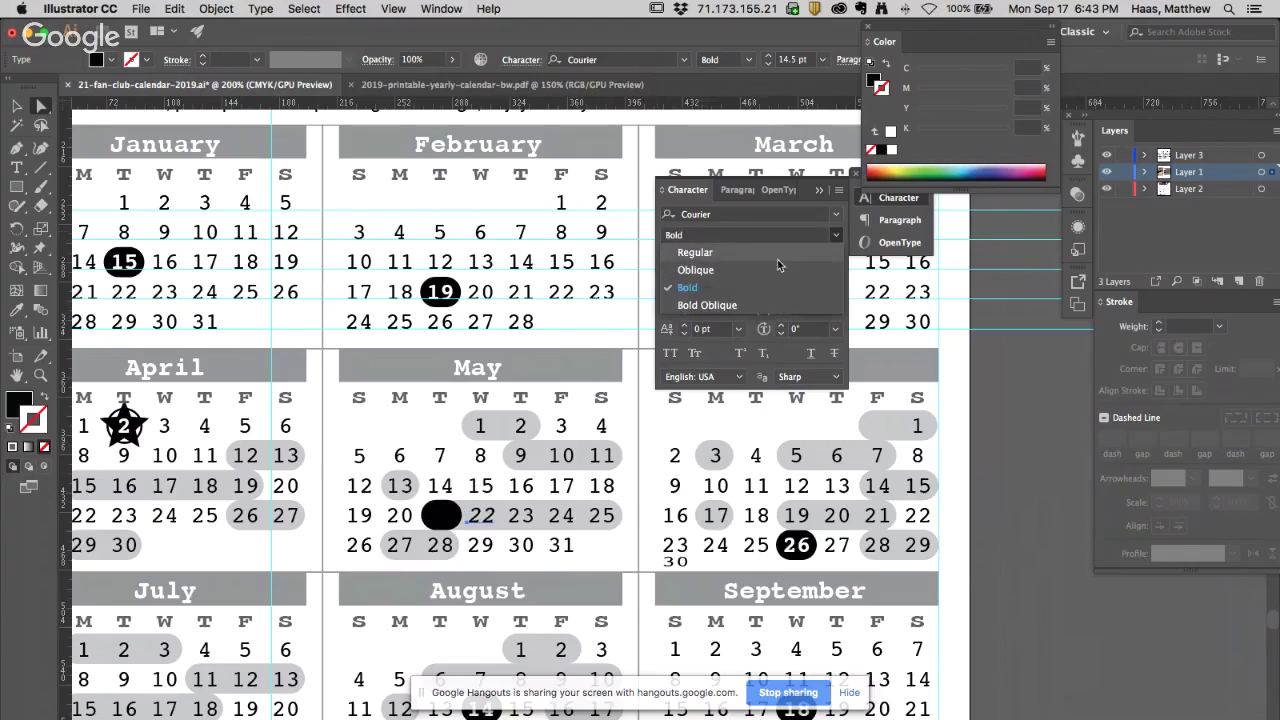
{"action": "left_click", "coordinate": [779, 256]}
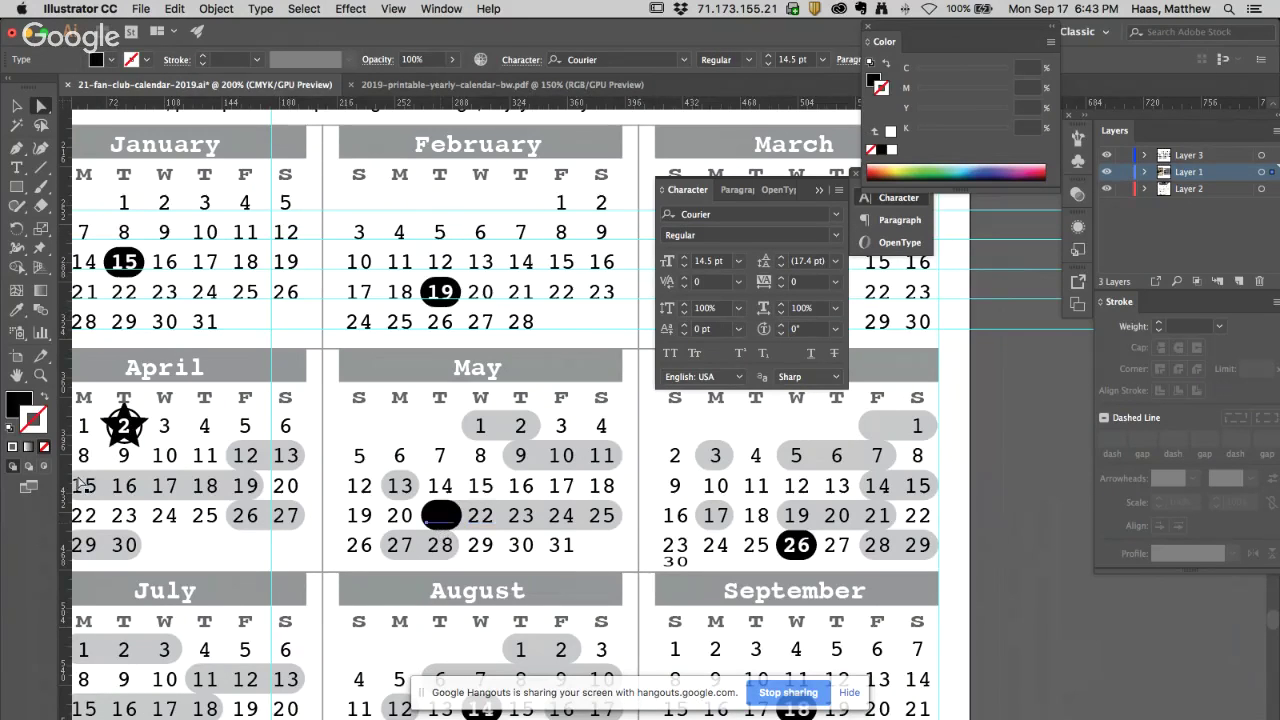
Restyle May's 21 inside the black marker as Bold white text with no stroke
{"action": "left_click", "coordinate": [11, 430]}
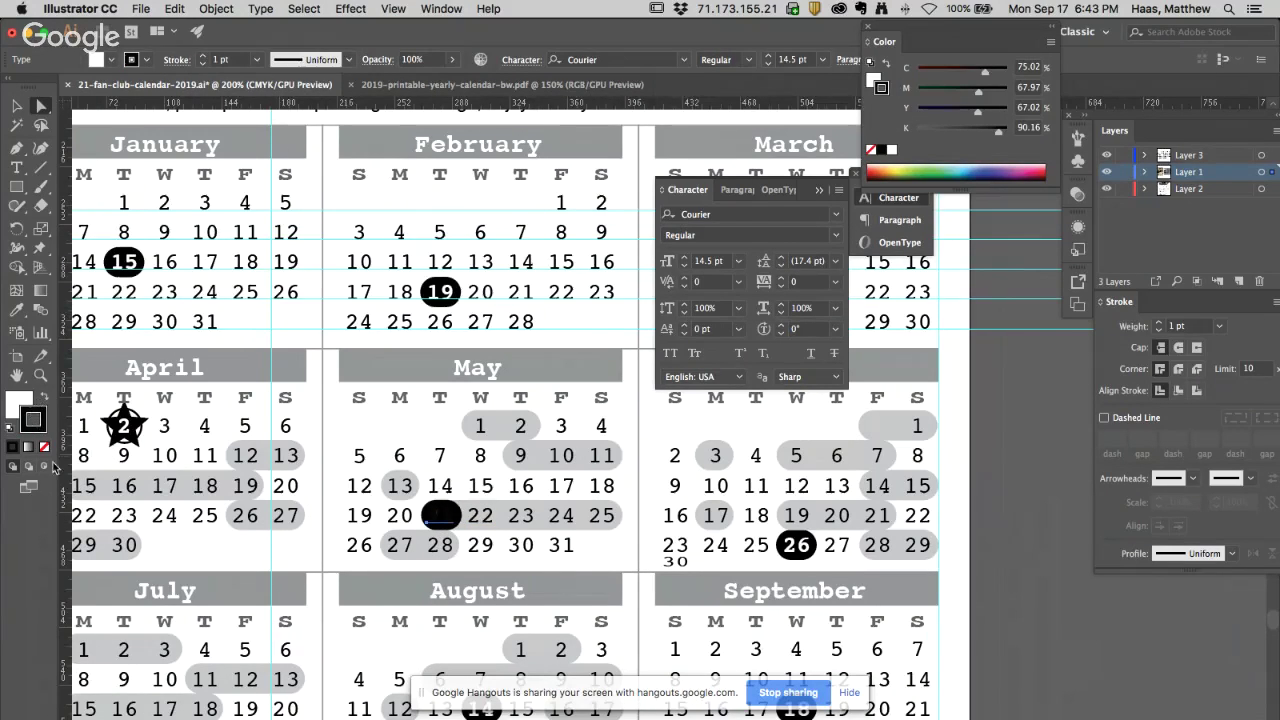
{"action": "left_click", "coordinate": [44, 447]}
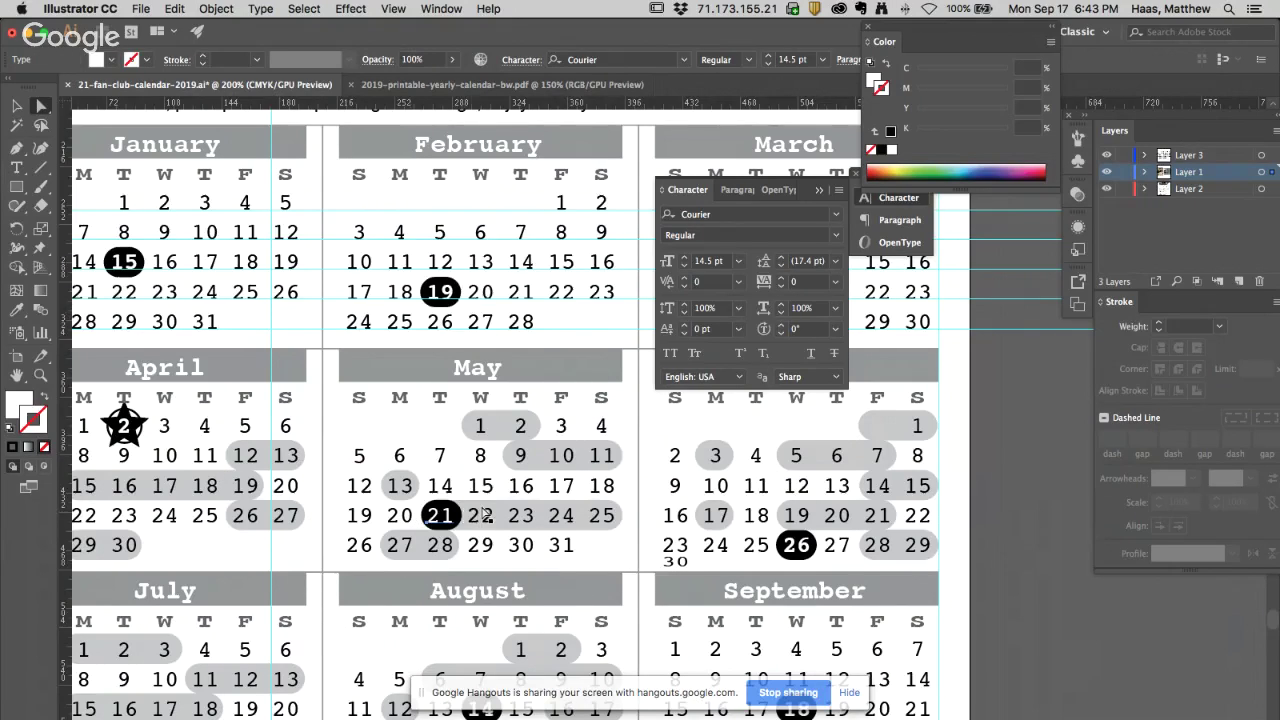
{"action": "left_click", "coordinate": [835, 236]}
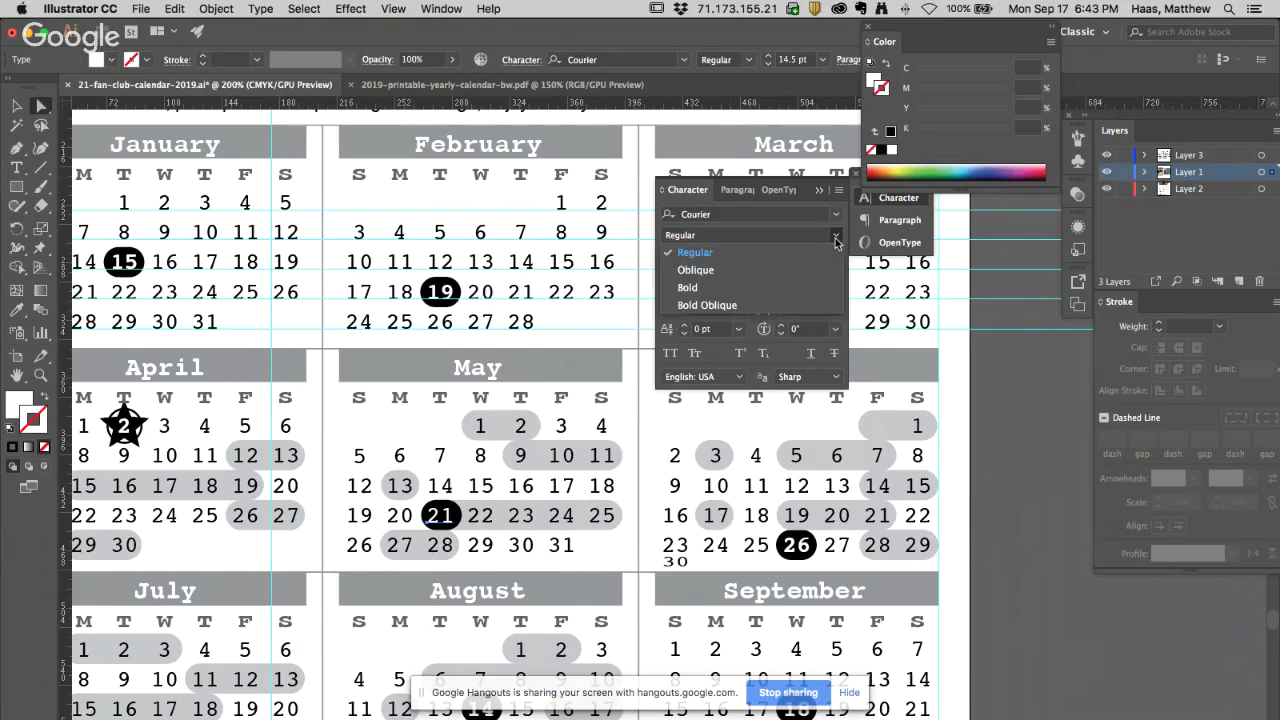
{"action": "left_click", "coordinate": [765, 287]}
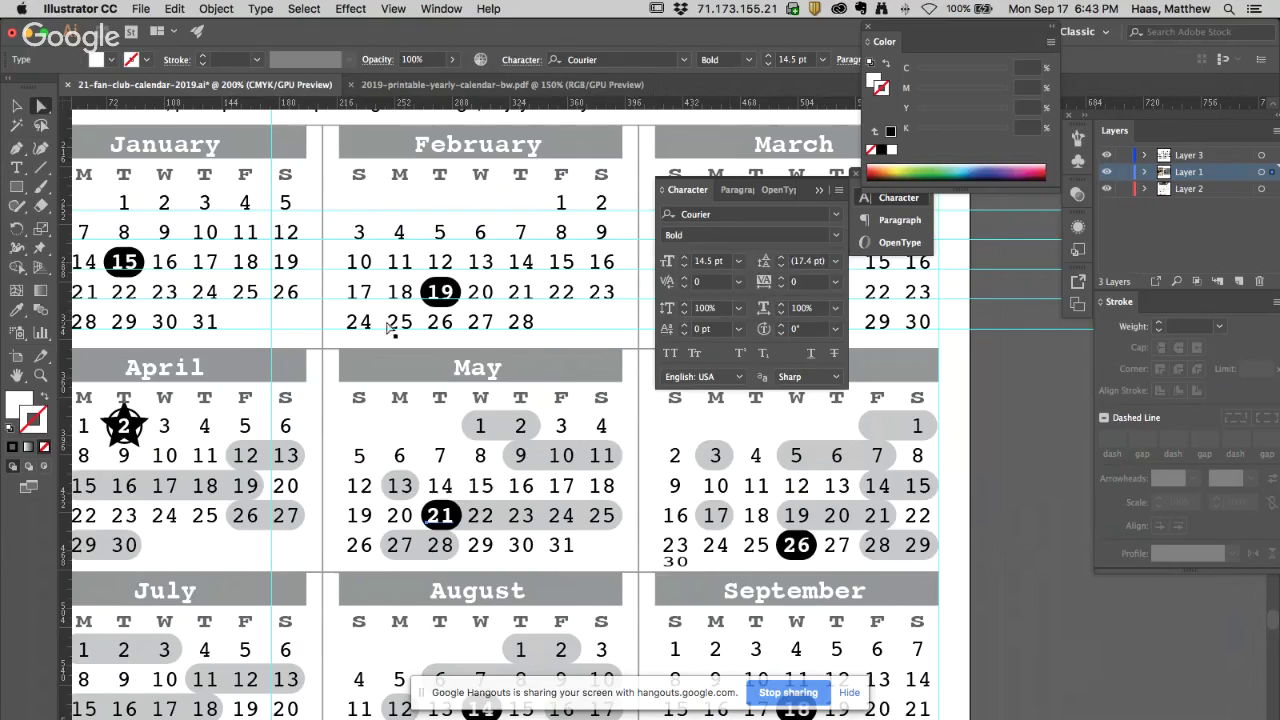
{"action": "left_click", "coordinate": [468, 488]}
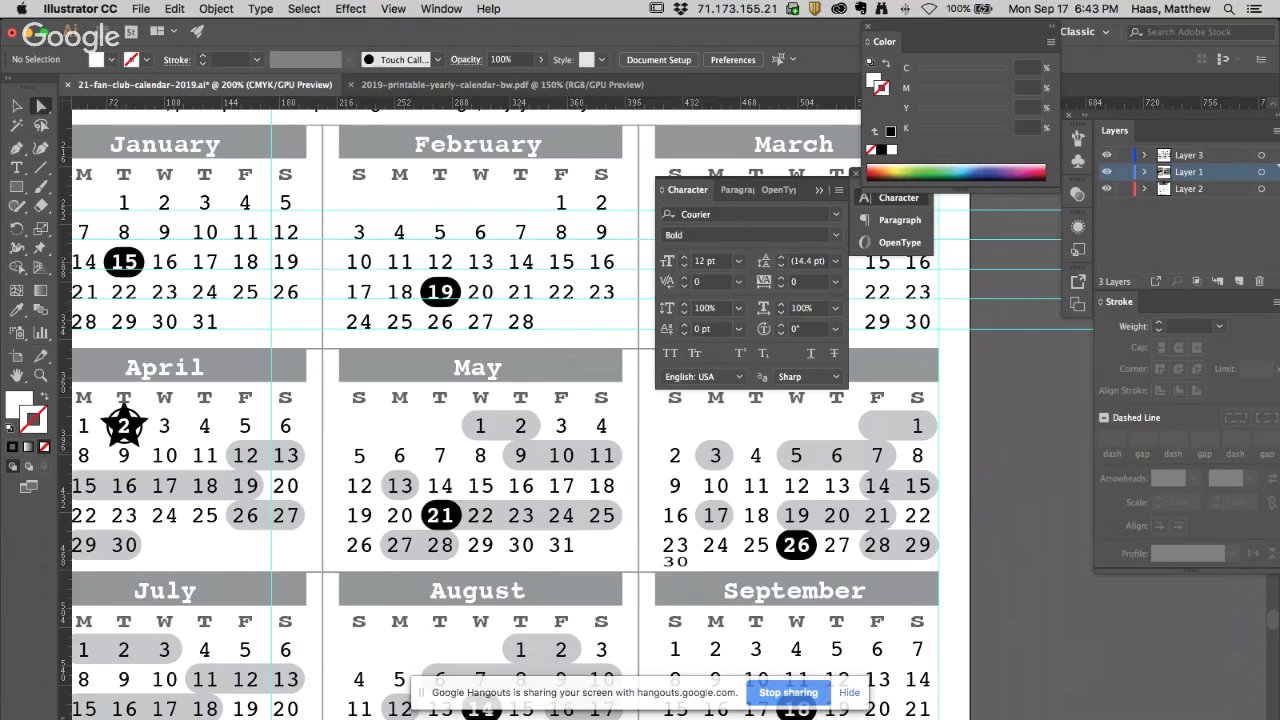
Copy June's black Diamond Talk marker from the 26 onto the 18 and remove the stray duplicated date text
{"action": "key", "text": "shift+Tab"}
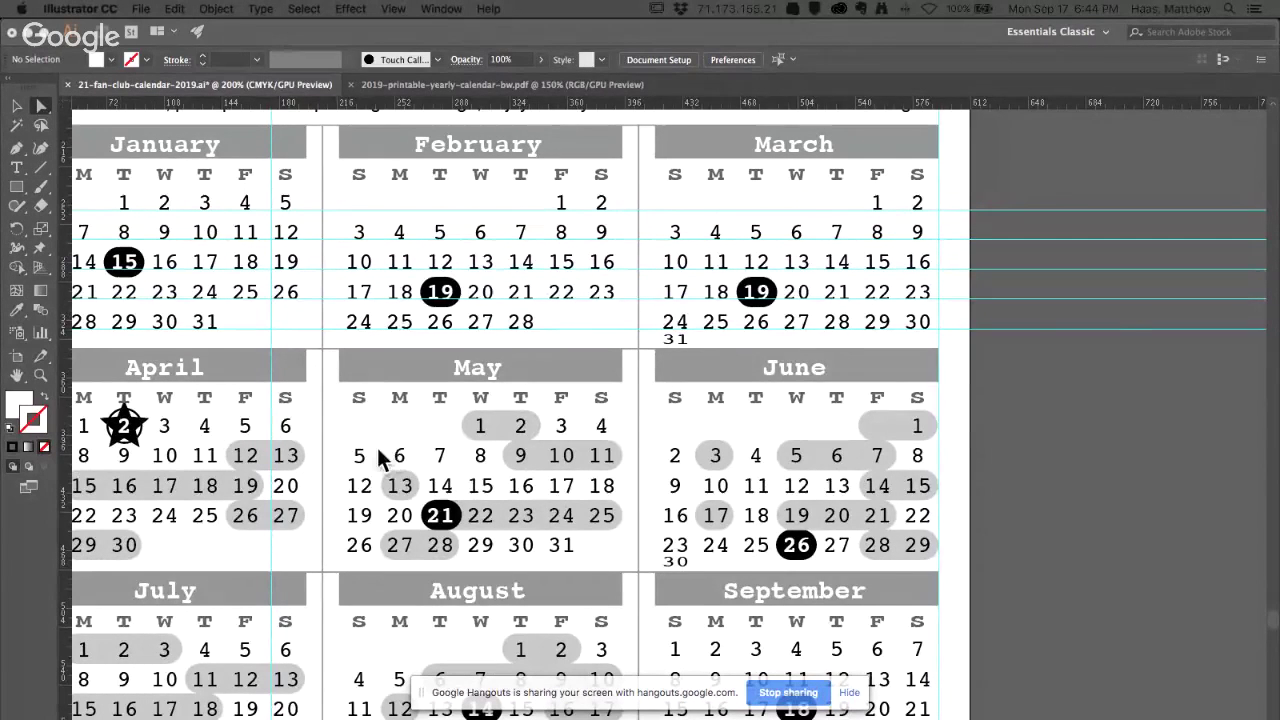
{"action": "key", "text": "shift+Tab"}
{"action": "left_click", "coordinate": [578, 497], "text": "alt+super"}
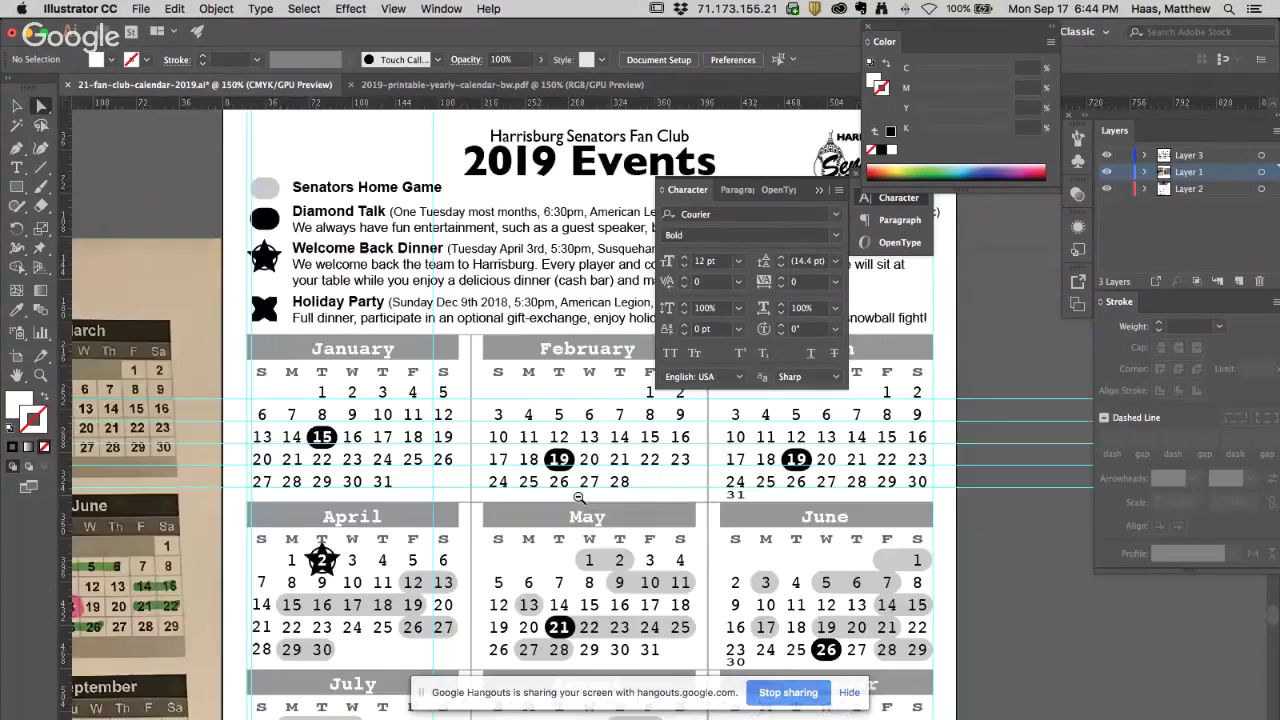
{"action": "left_click", "coordinate": [578, 497], "text": "alt+super"}
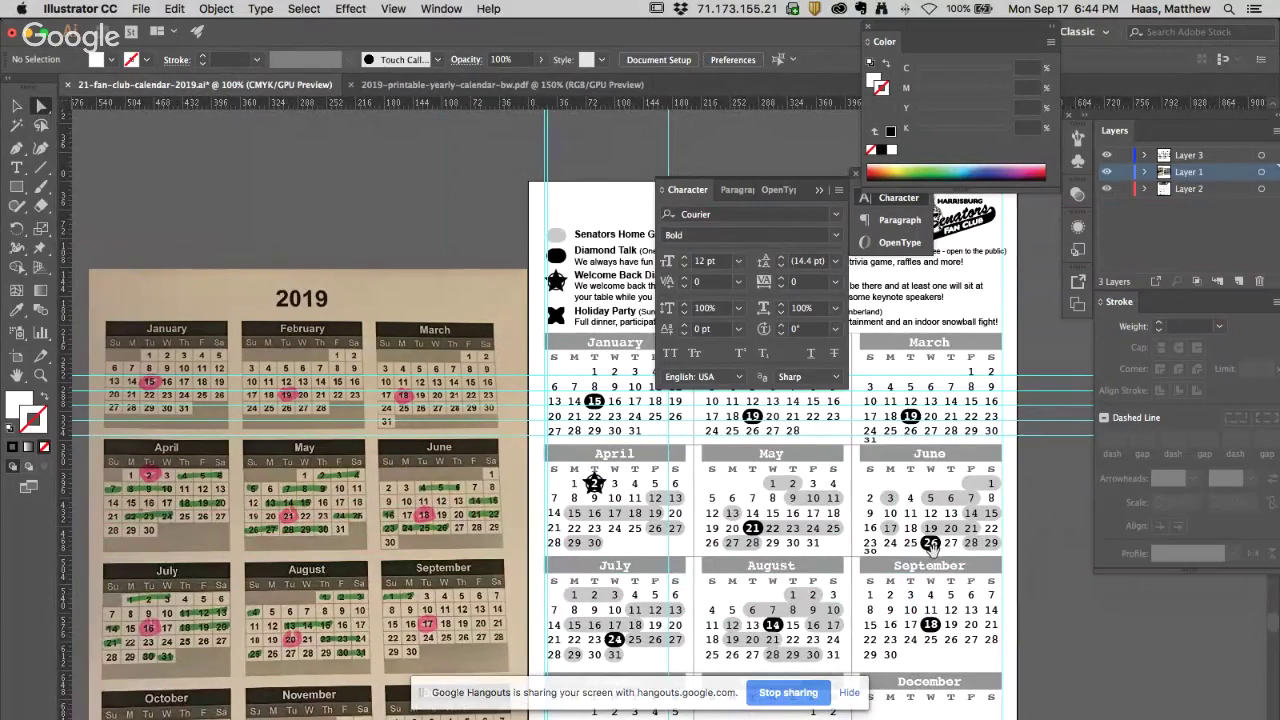
{"action": "left_click_drag", "start_coordinate": [895, 512], "coordinate": [998, 620]}
{"action": "left_click", "coordinate": [993, 618]}
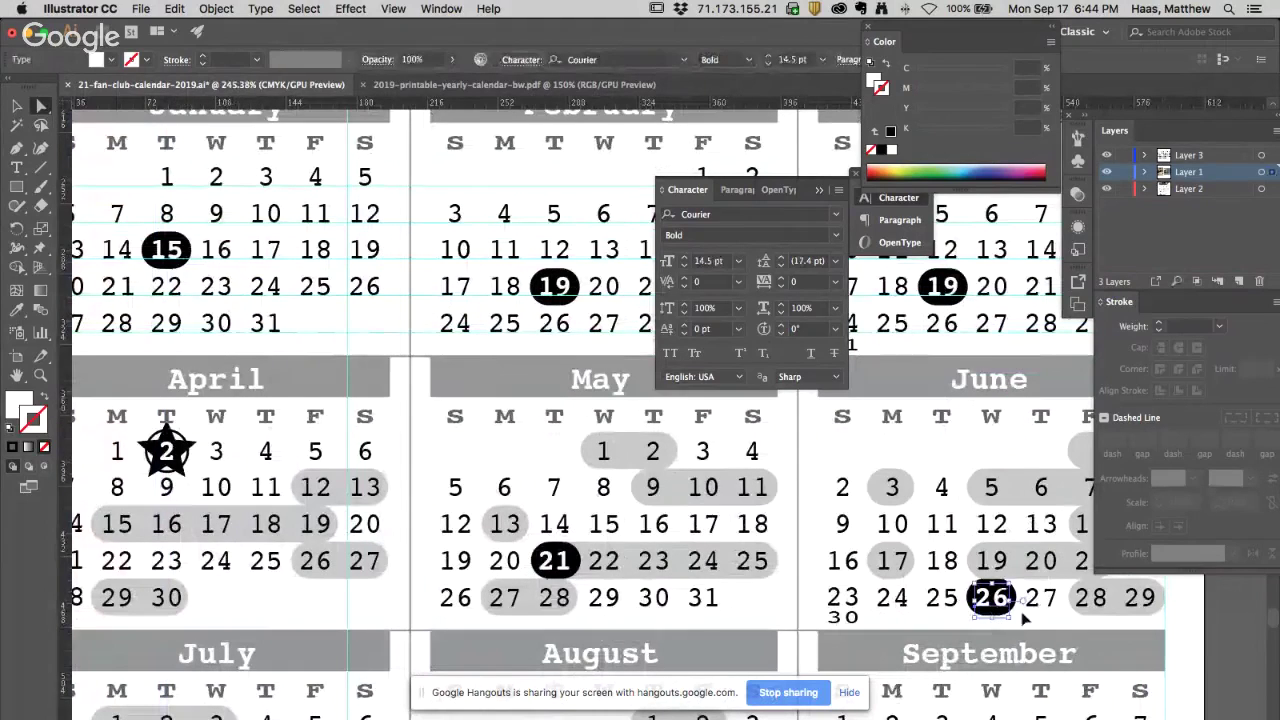
{"action": "left_click", "coordinate": [1016, 612]}
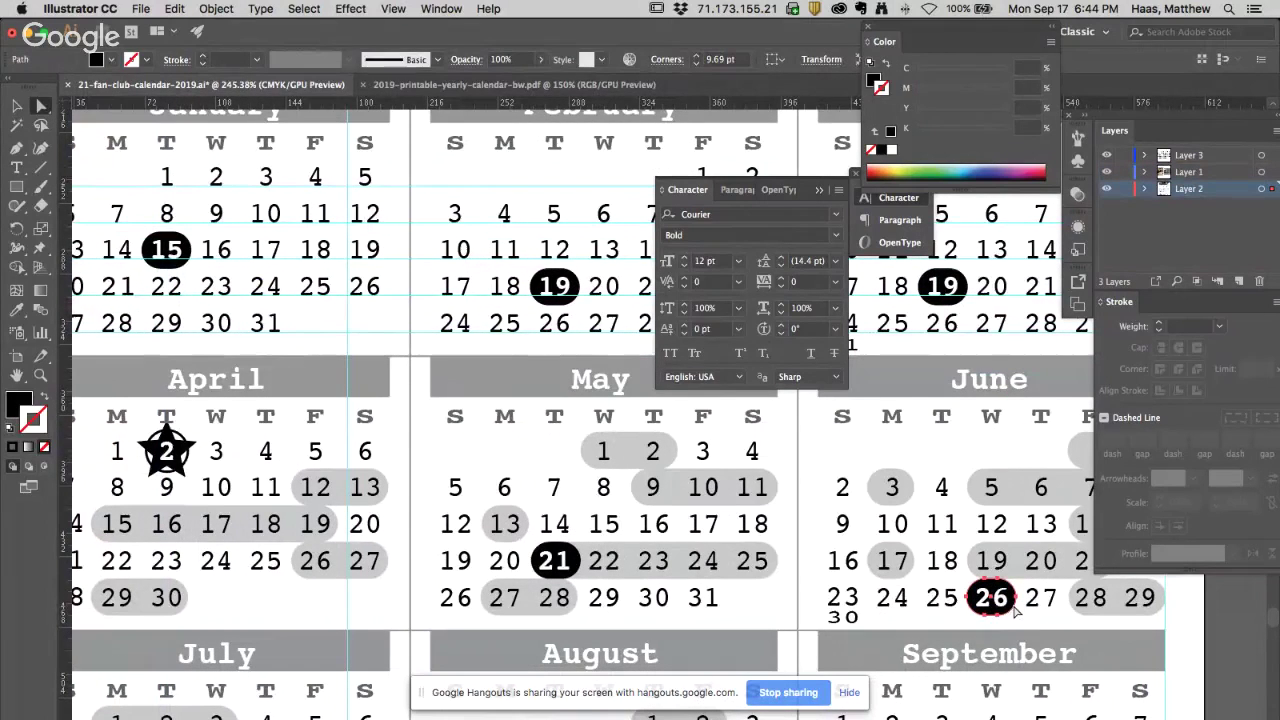
{"action": "left_click", "coordinate": [1029, 609], "text": "shift"}
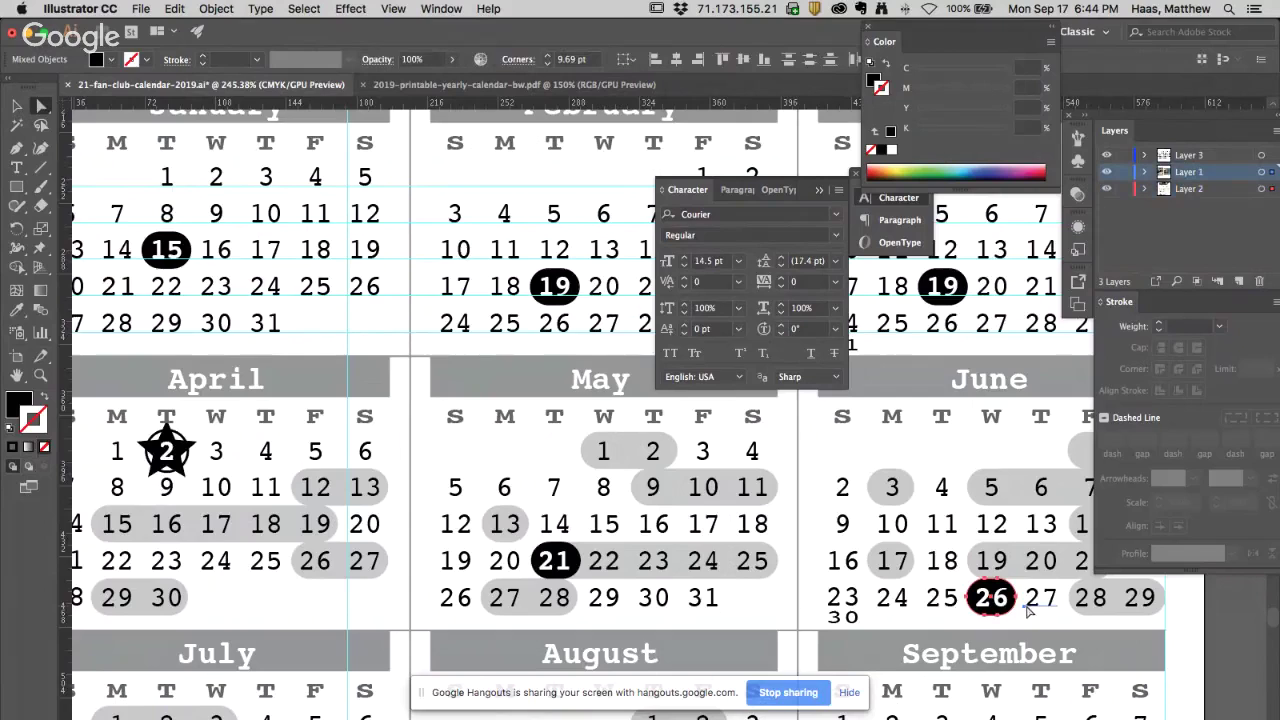
{"action": "left_click_drag", "start_coordinate": [1027, 612], "coordinate": [1025, 573]}
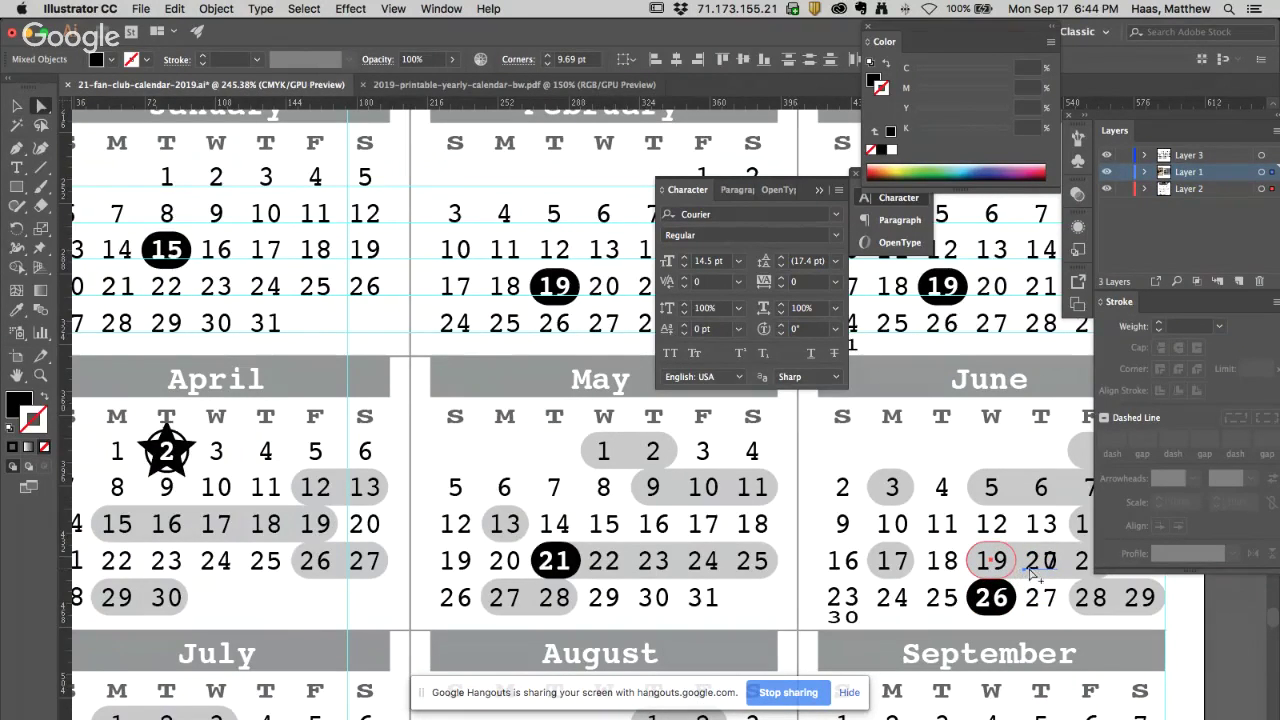
{"action": "key", "text": "Left"}
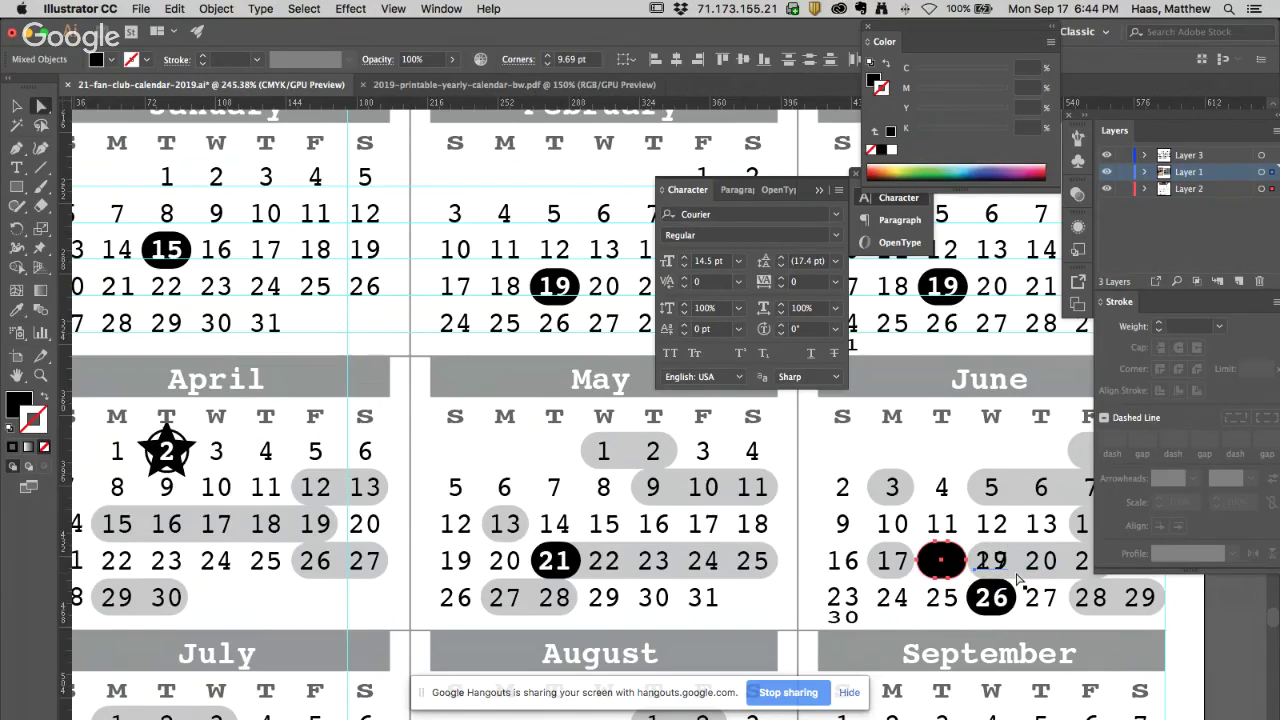
{"action": "left_click", "coordinate": [958, 551]}
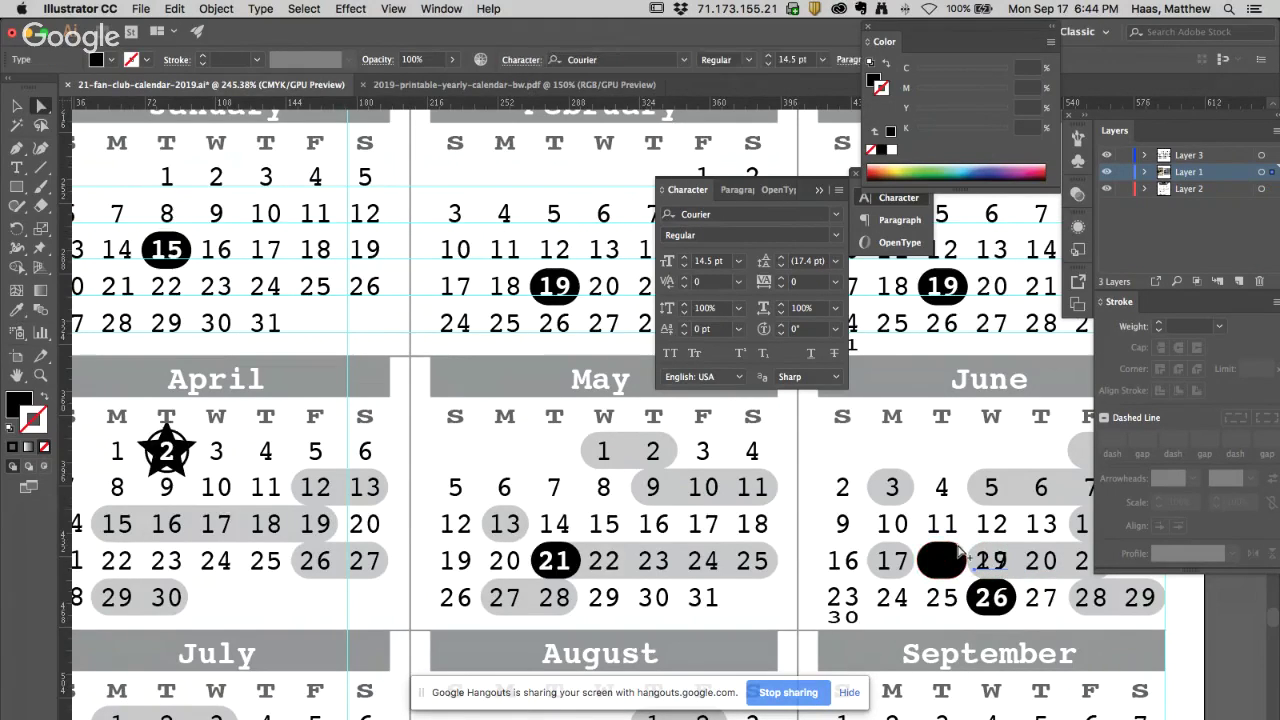
{"action": "left_click", "coordinate": [967, 577]}
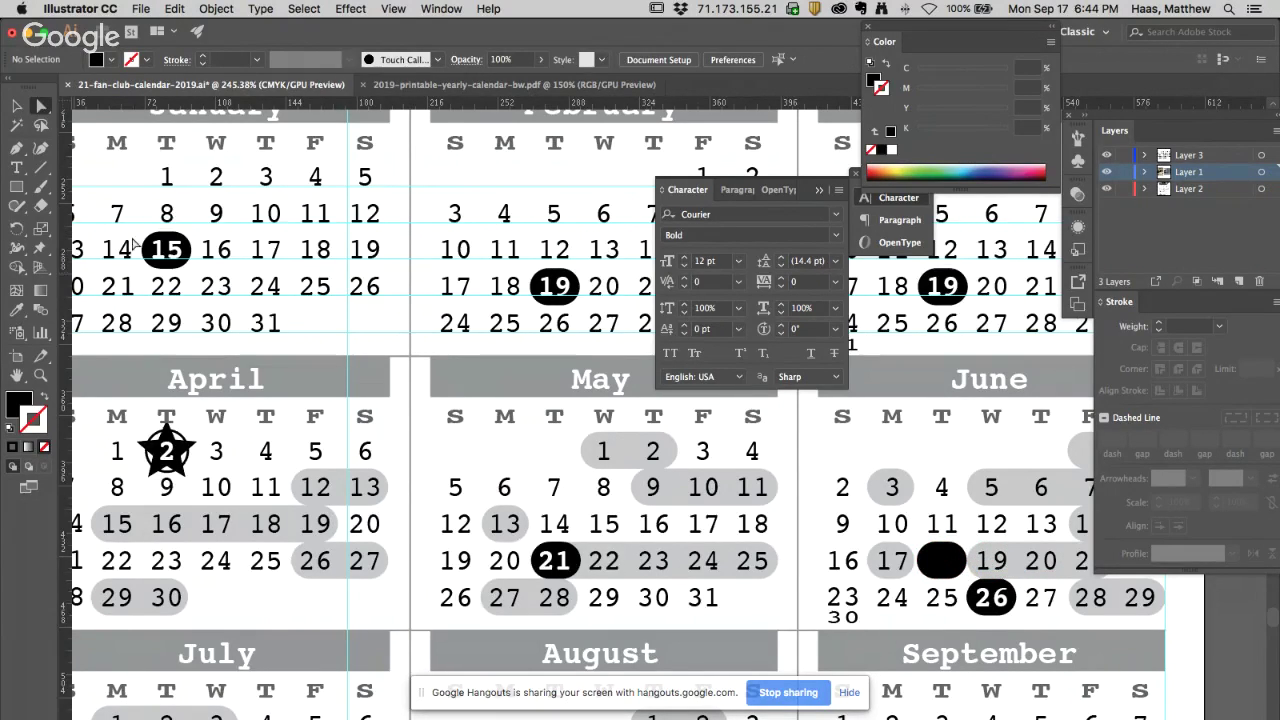
Restyle June's 18 inside the black marker as Bold white text with no stroke
{"action": "key", "text": "t"}
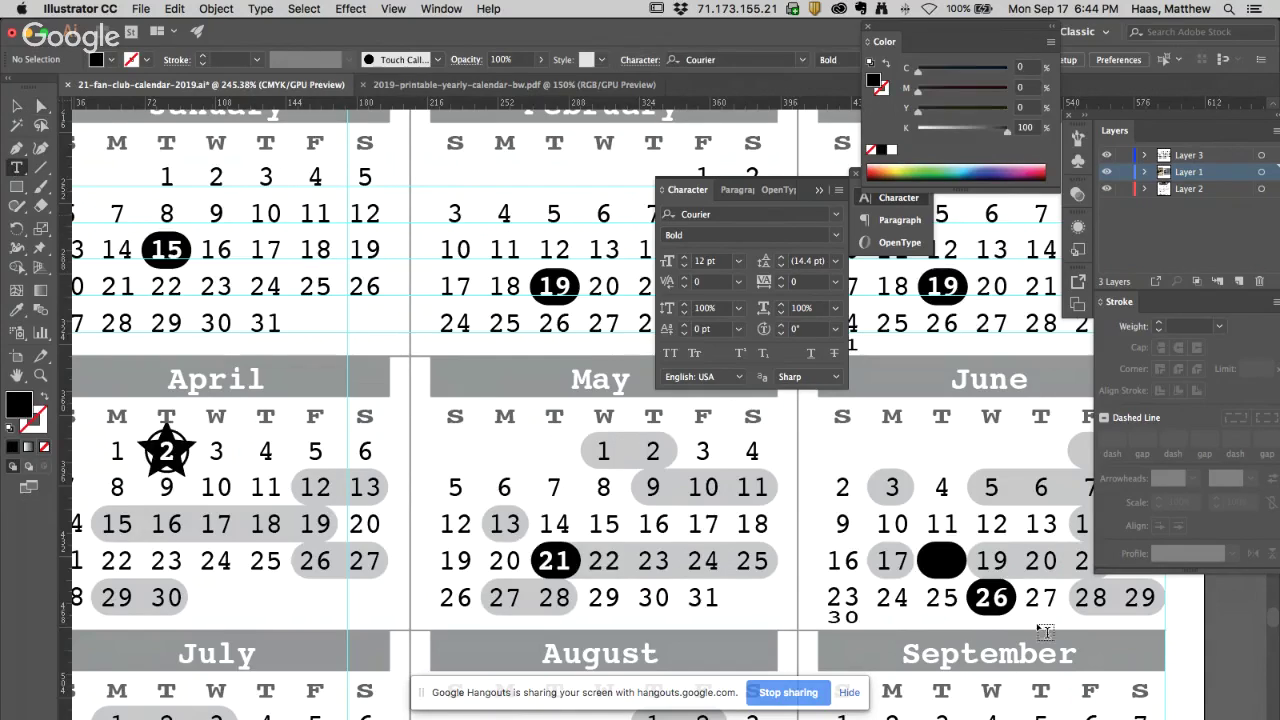
{"action": "left_click", "coordinate": [940, 561]}
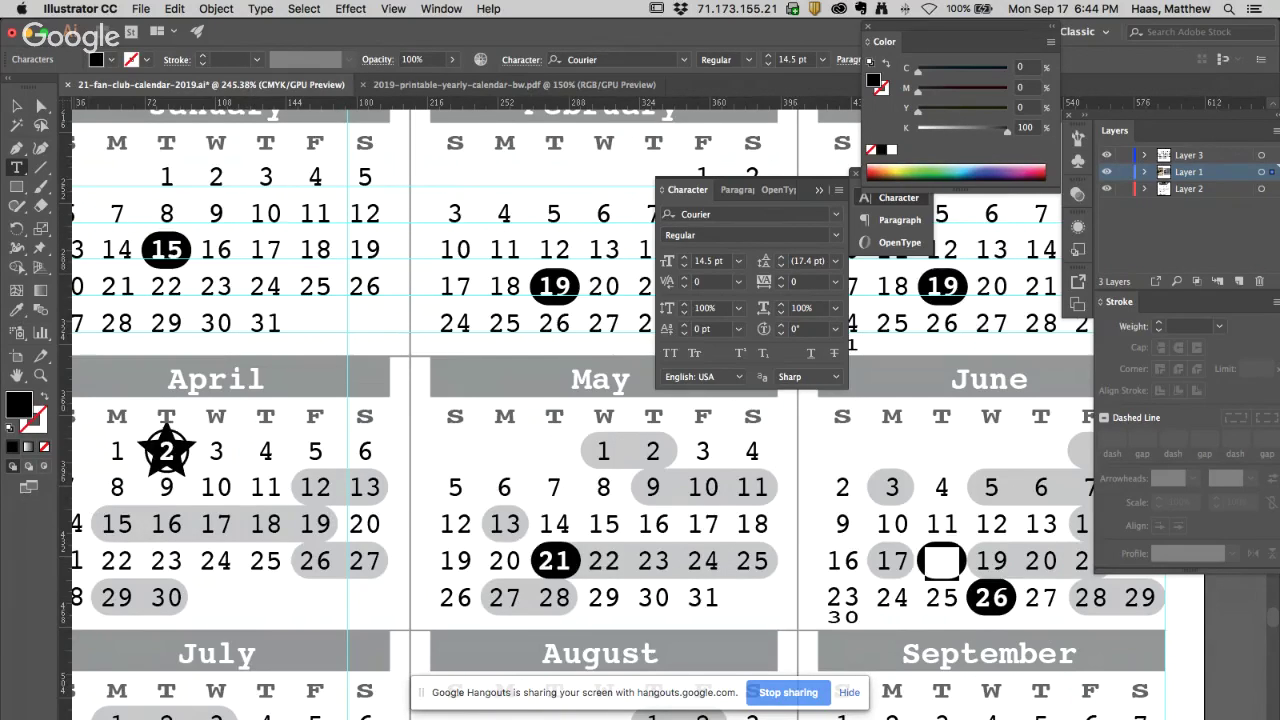
{"action": "left_click", "coordinate": [9, 429]}
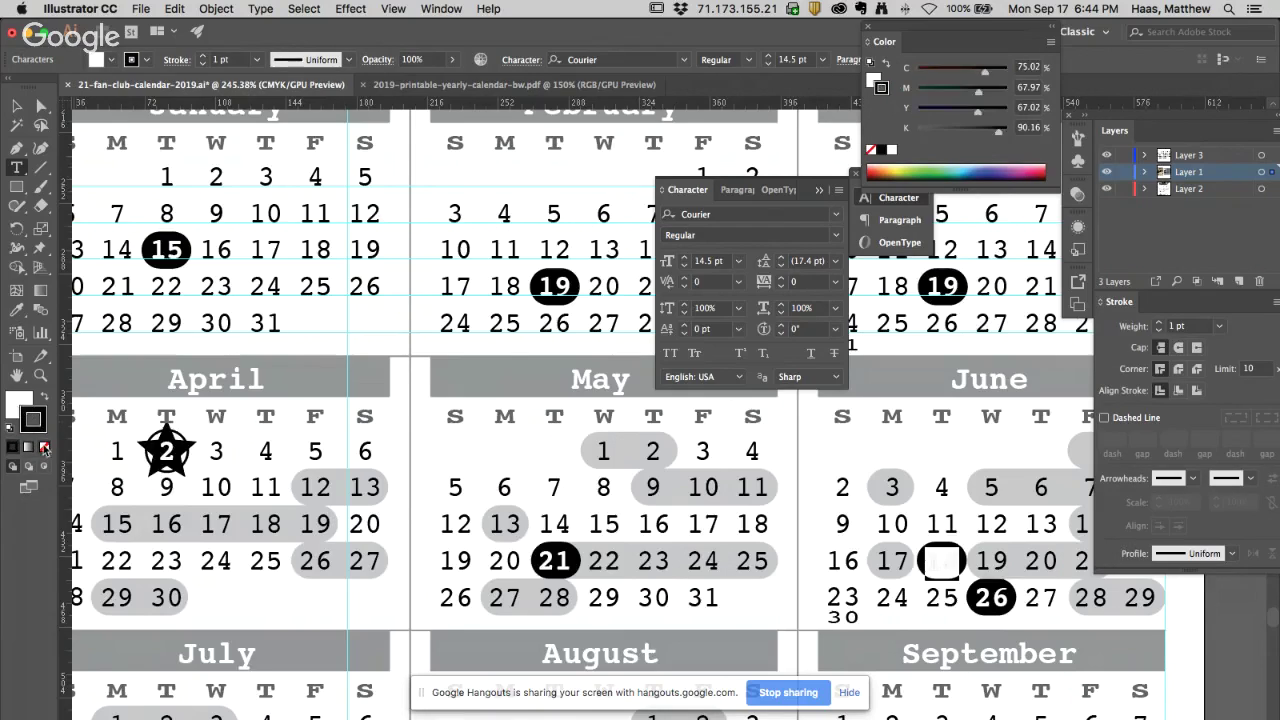
{"action": "left_click", "coordinate": [44, 448]}
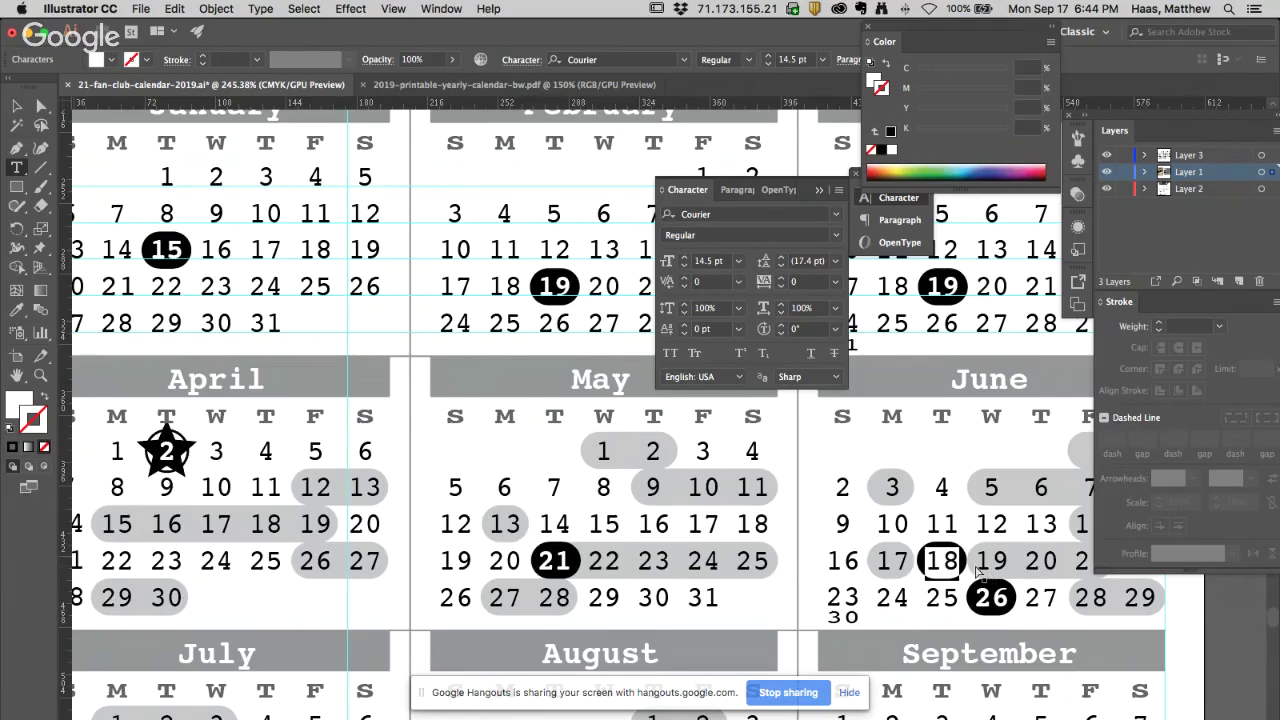
{"action": "left_click", "coordinate": [835, 236]}
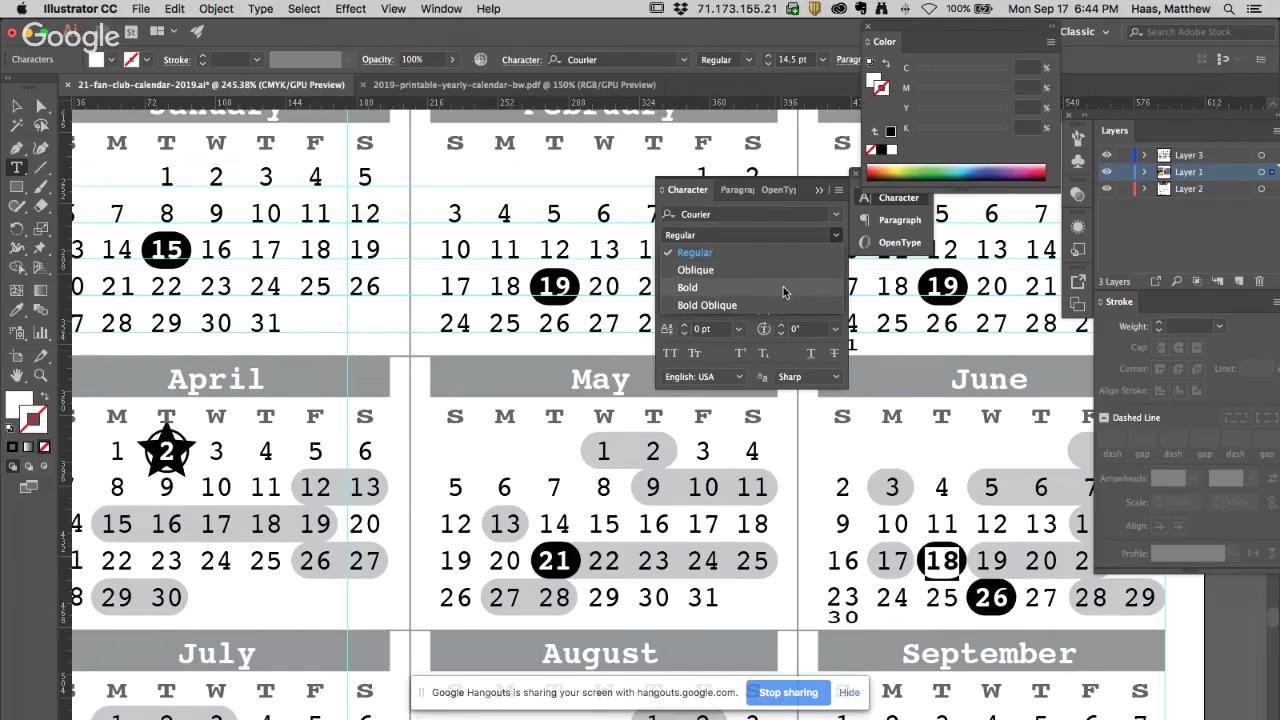
{"action": "left_click", "coordinate": [783, 287]}
{"action": "key", "text": "Escape"}
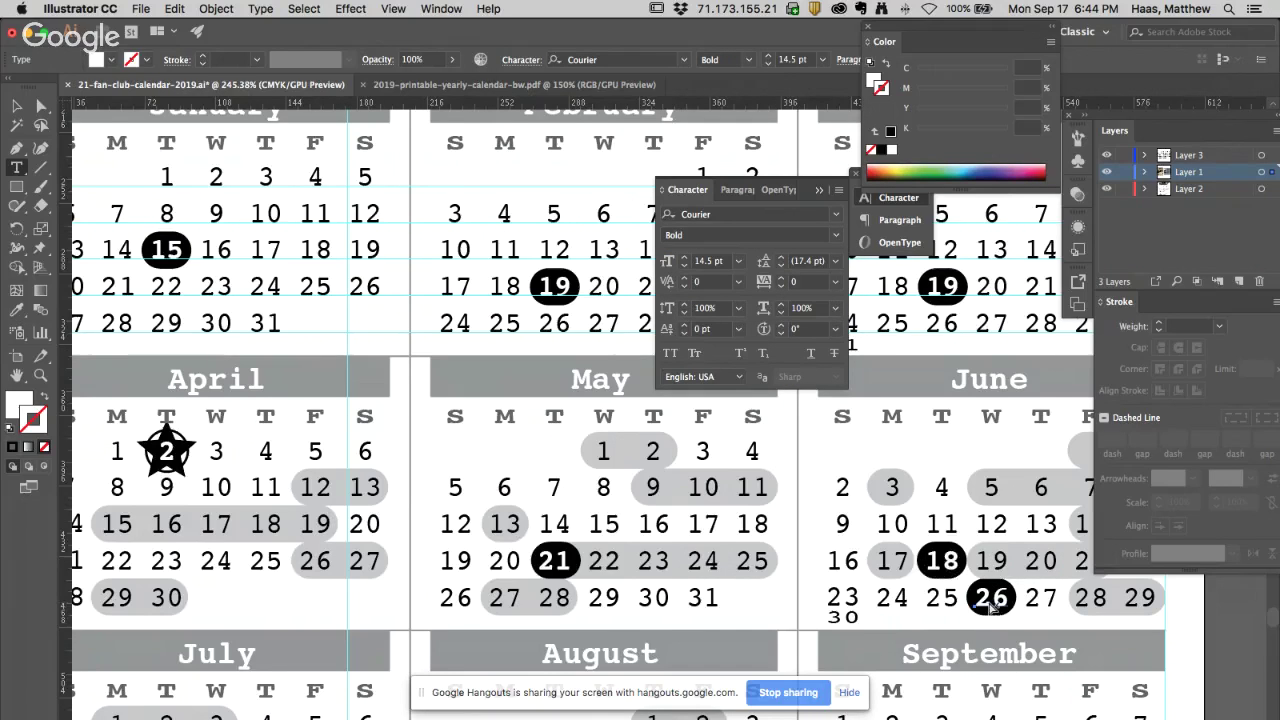
Restyle June's 26 as Regular black text with no stroke and delete the black marker behind it
{"action": "left_click", "coordinate": [836, 236]}
{"action": "left_click", "coordinate": [805, 249]}
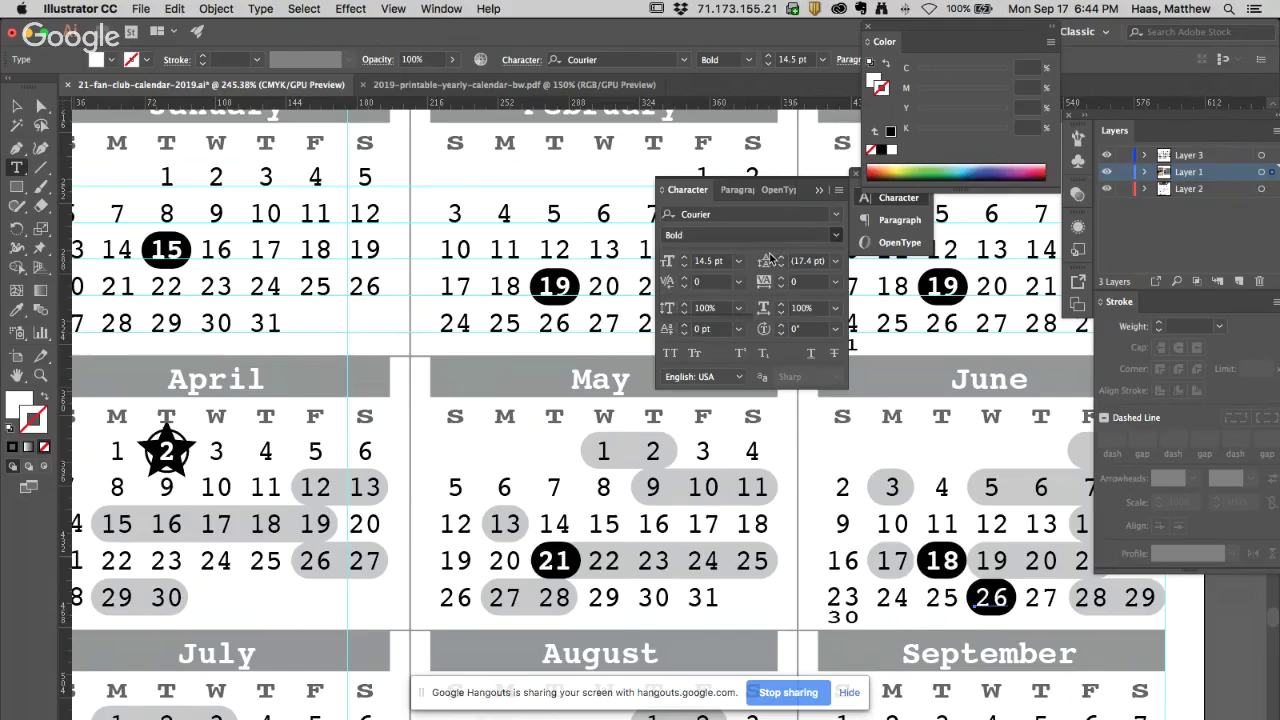
{"action": "left_click", "coordinate": [9, 427]}
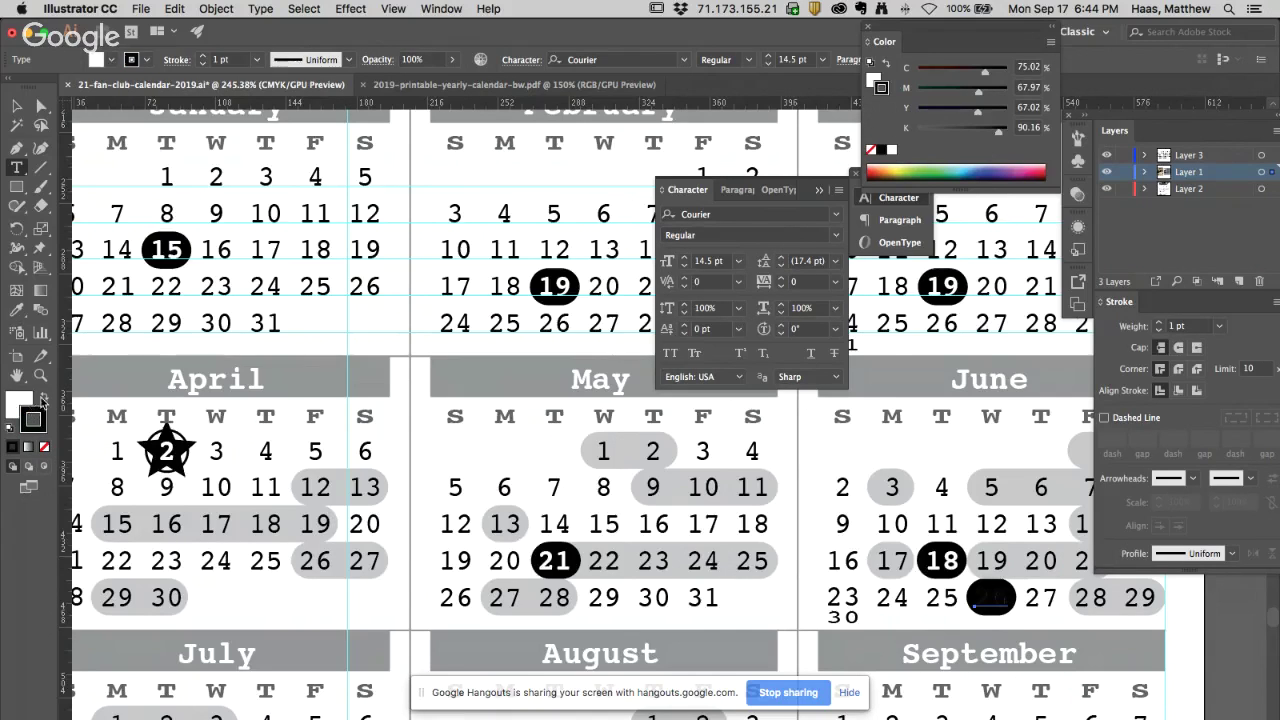
{"action": "left_click", "coordinate": [42, 398]}
{"action": "left_click", "coordinate": [44, 447]}
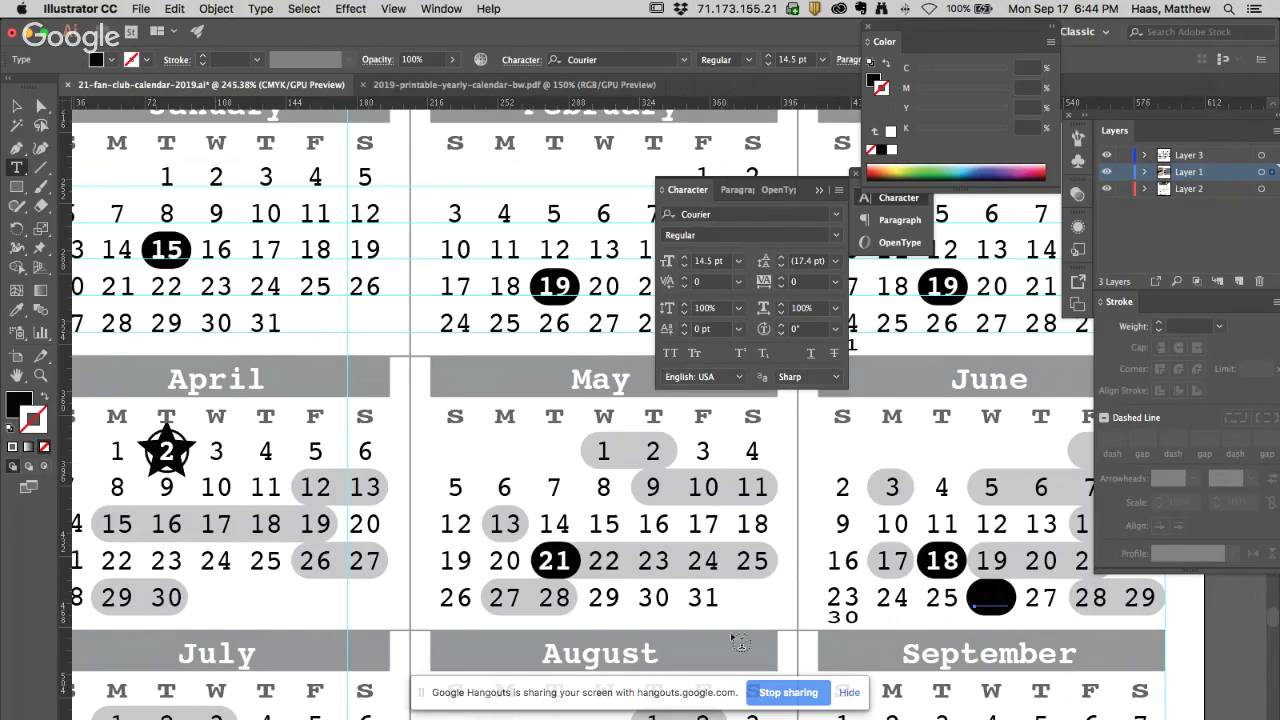
{"action": "key", "text": "Escape"}
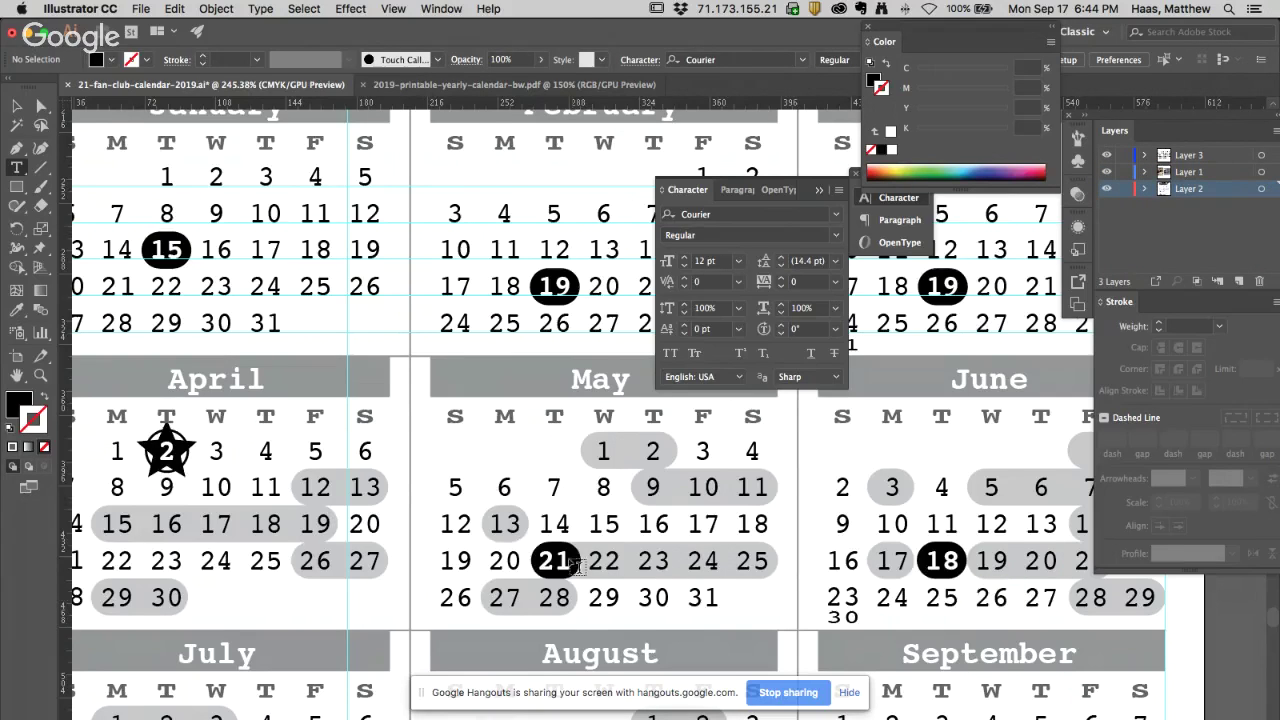
{"action": "key", "text": "a"}
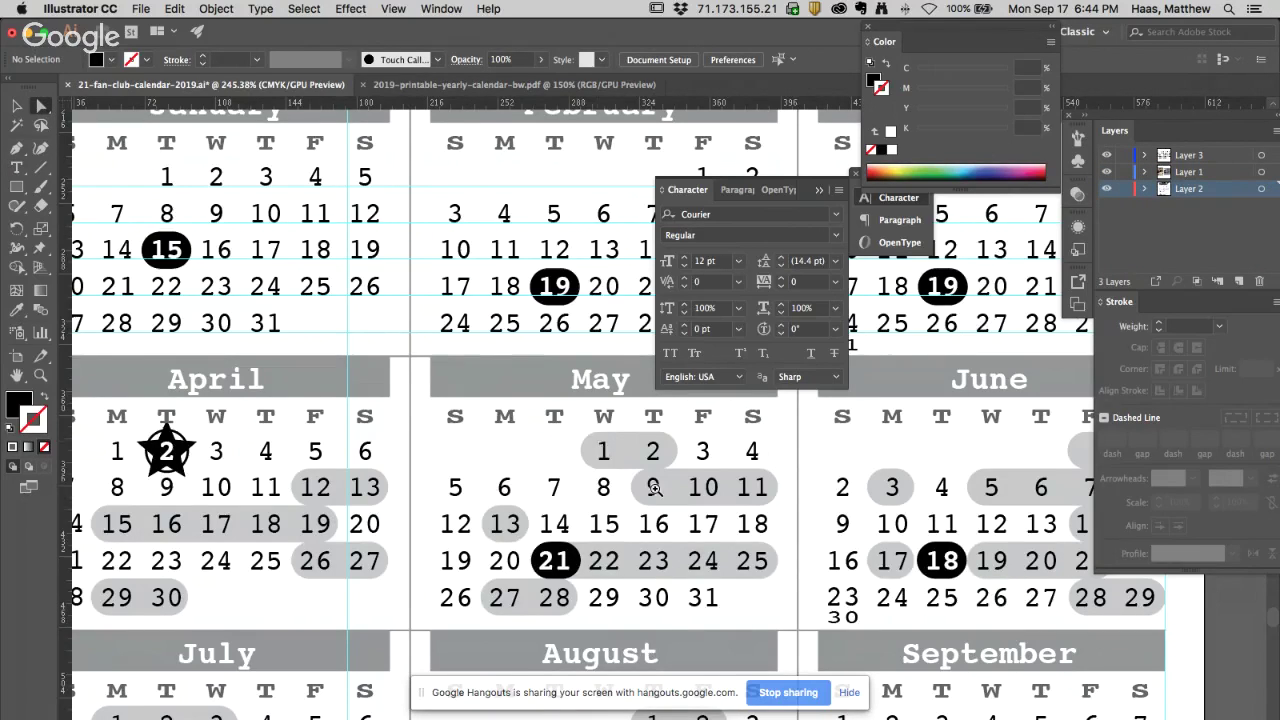
Save the calendar file 21-fan-club-calendar-2019.ai
{"action": "scroll", "coordinate": [653, 487], "scroll_direction": "down", "scroll_amount": 4}
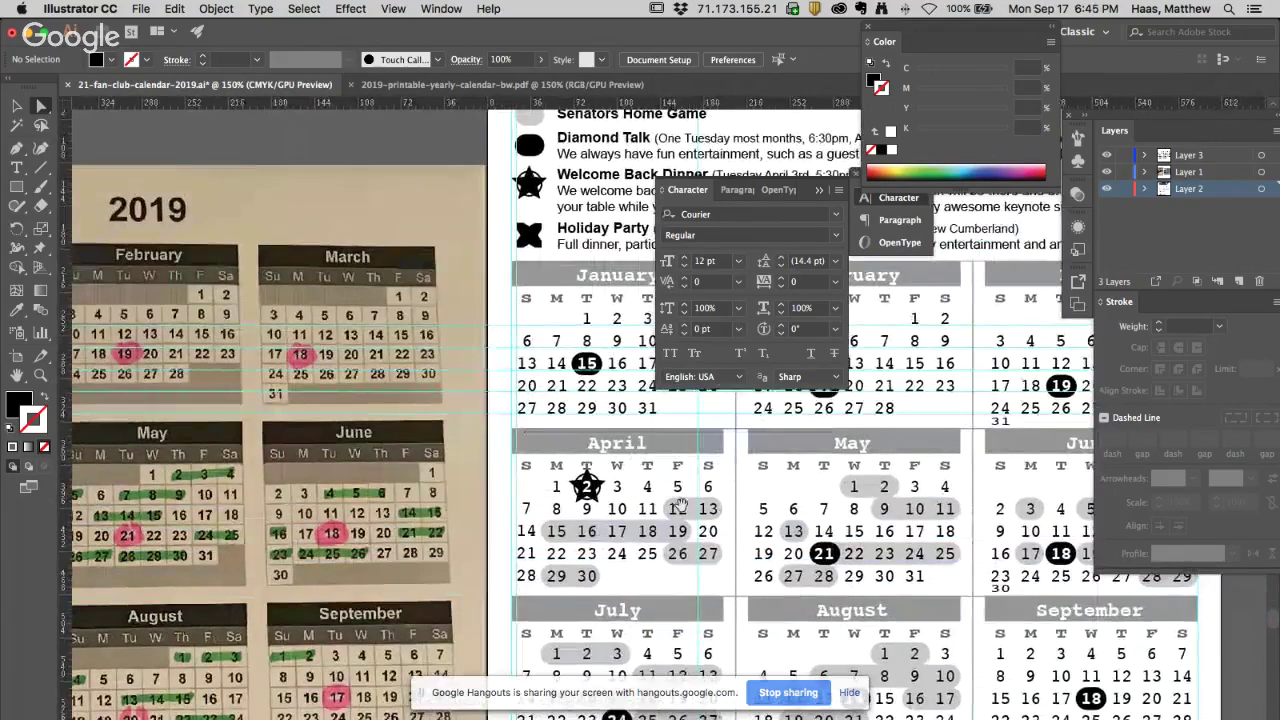
{"action": "scroll", "coordinate": [681, 505], "scroll_direction": "right", "scroll_amount": 3}
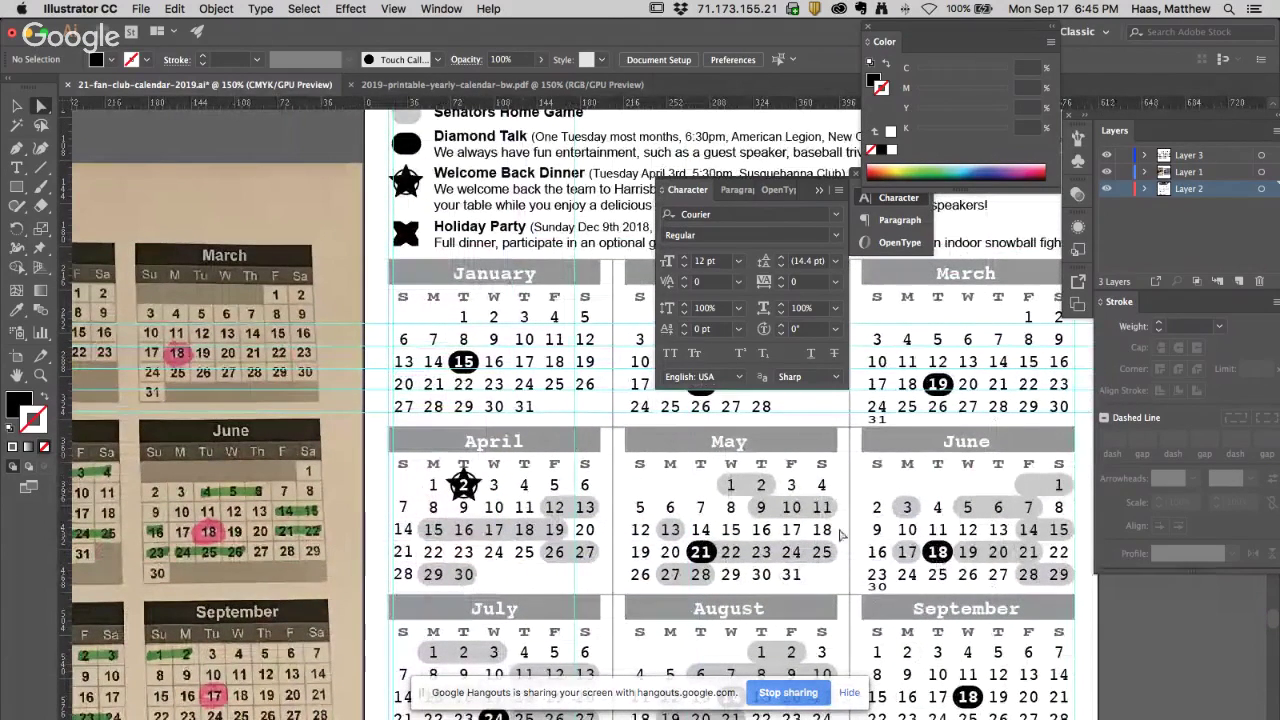
{"action": "left_click", "coordinate": [141, 8]}
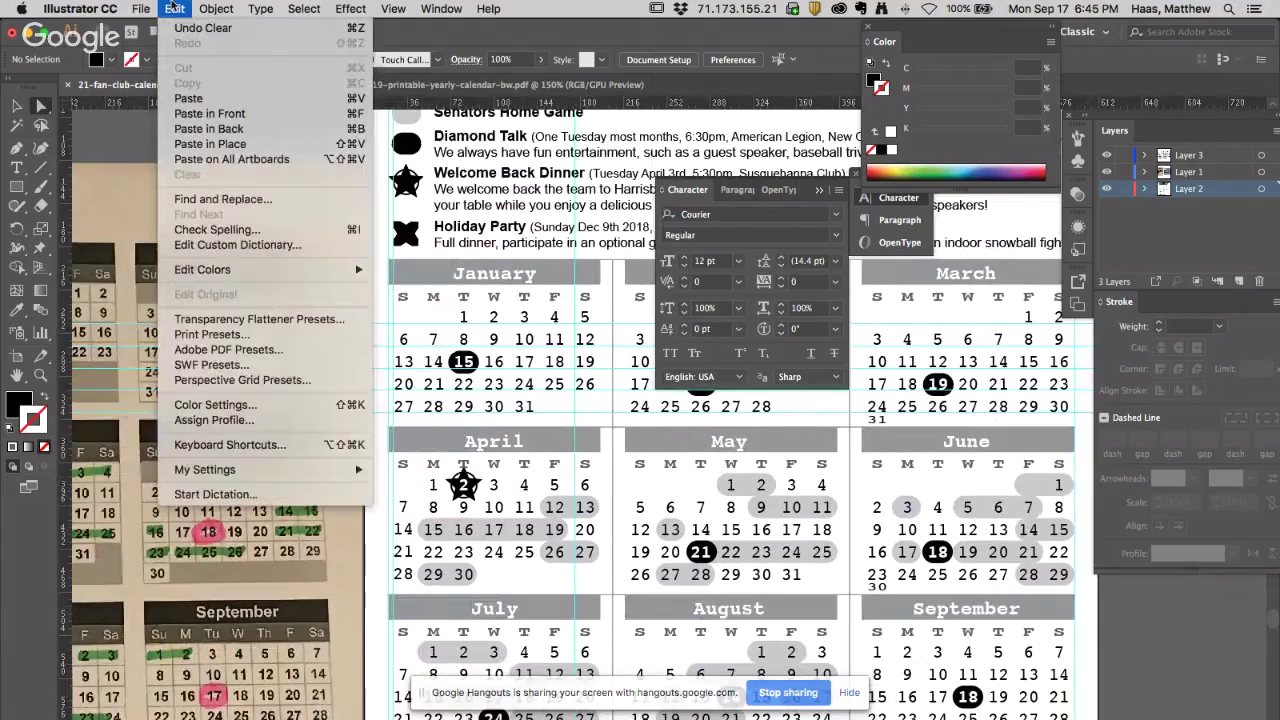
{"action": "left_click", "coordinate": [169, 131]}
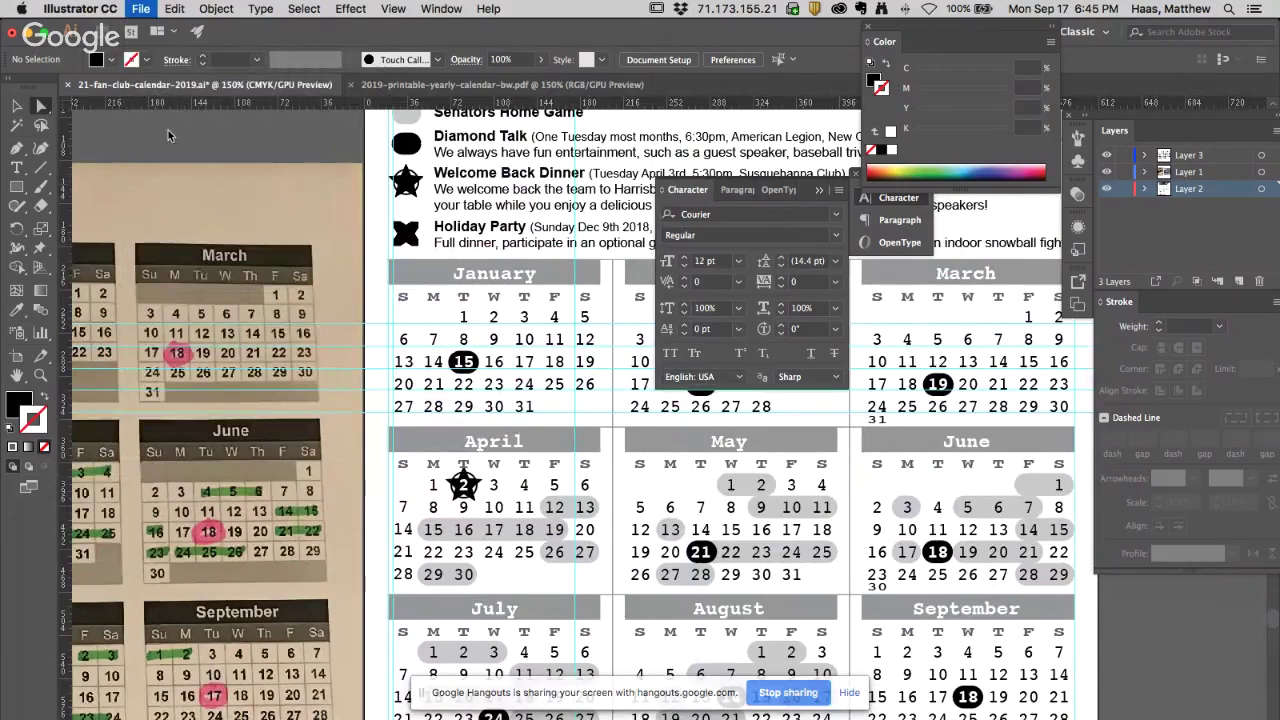
Copy July's black Diamond Talk marker from the 24 onto the 16 and remove the stray duplicated date text
{"action": "scroll", "coordinate": [716, 532], "scroll_direction": "down", "scroll_amount": 2}
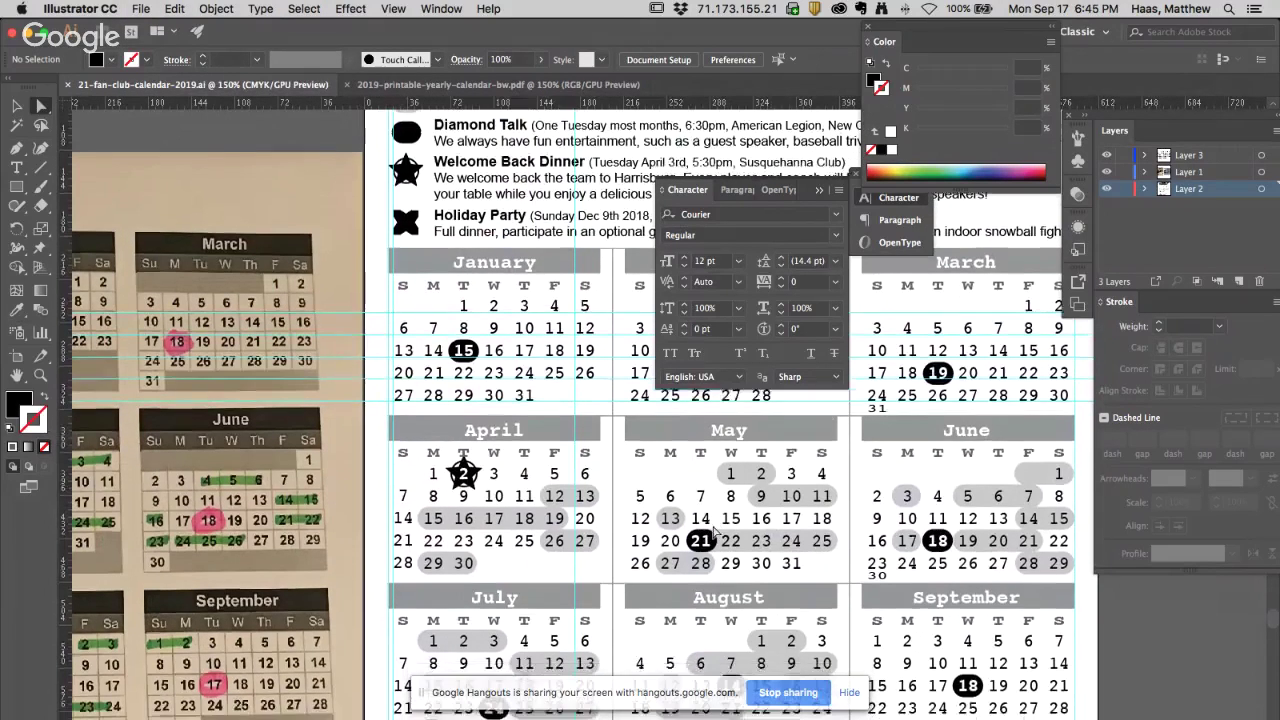
{"action": "scroll", "coordinate": [716, 532], "scroll_direction": "down", "scroll_amount": 5}
{"action": "scroll", "coordinate": [718, 534], "scroll_direction": "up", "scroll_amount": 3}
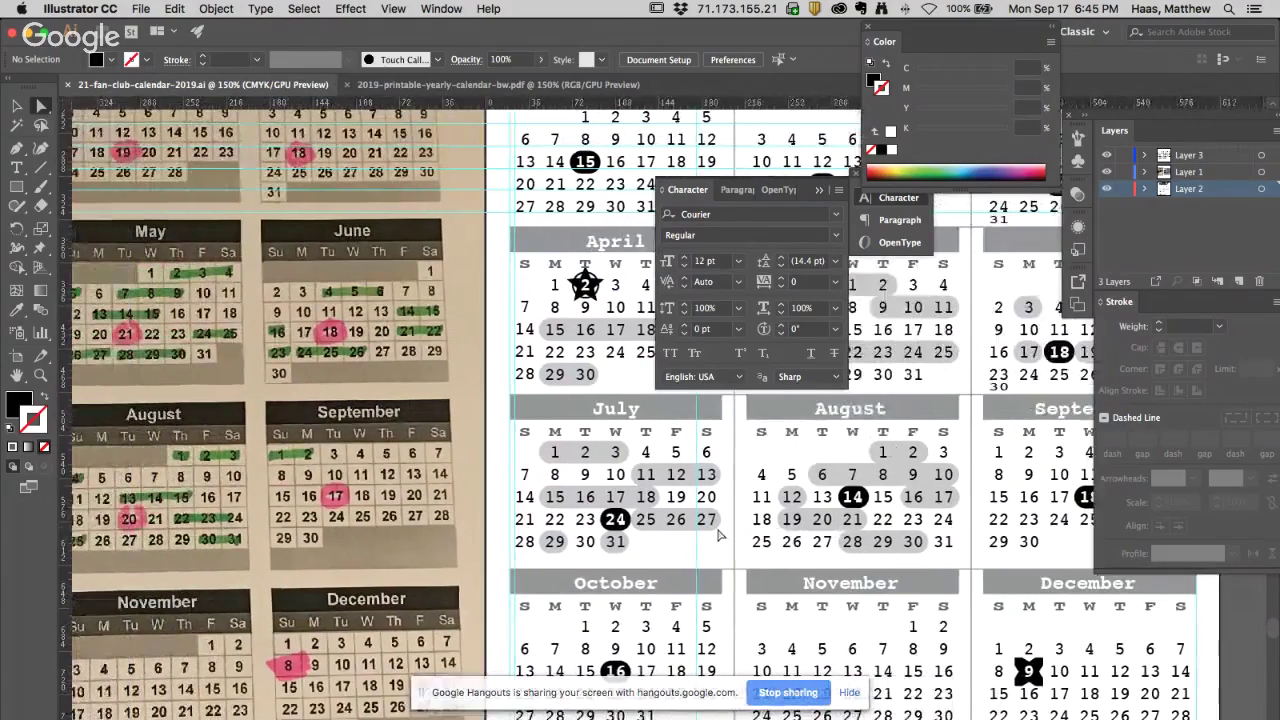
{"action": "scroll", "coordinate": [718, 534], "scroll_direction": "left", "scroll_amount": 5}
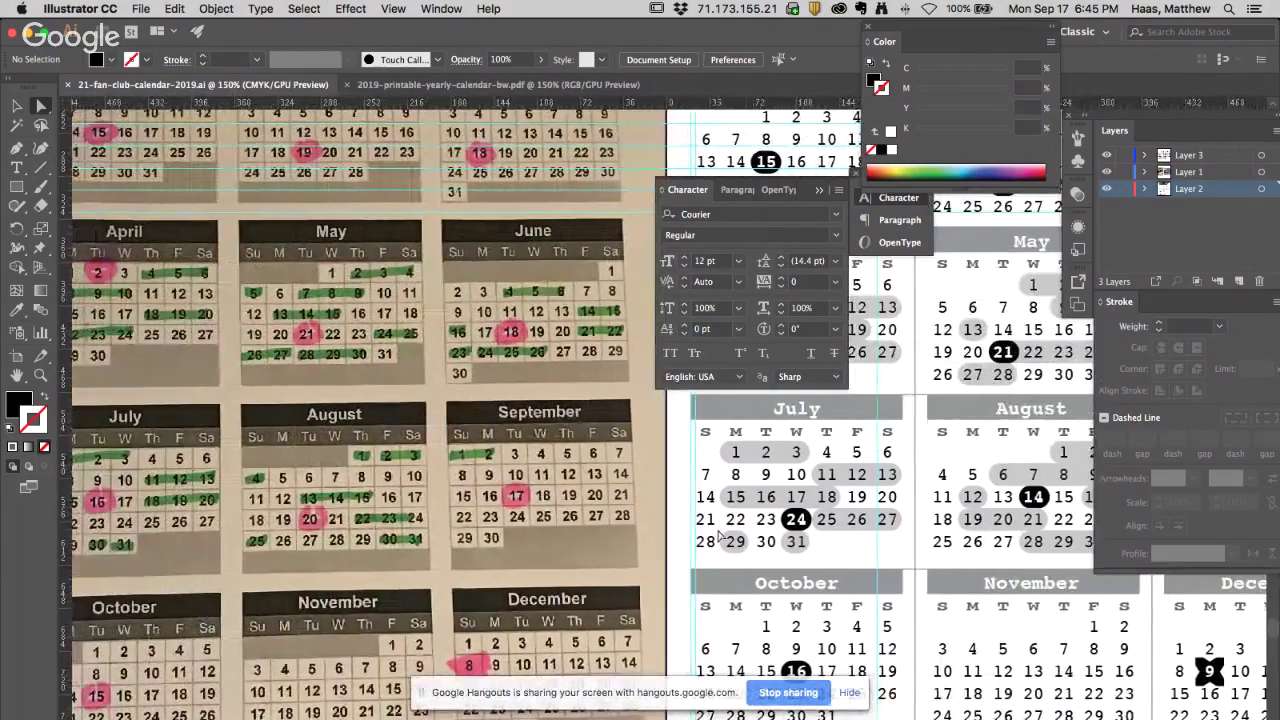
{"action": "scroll", "coordinate": [718, 538], "scroll_direction": "left", "scroll_amount": 3}
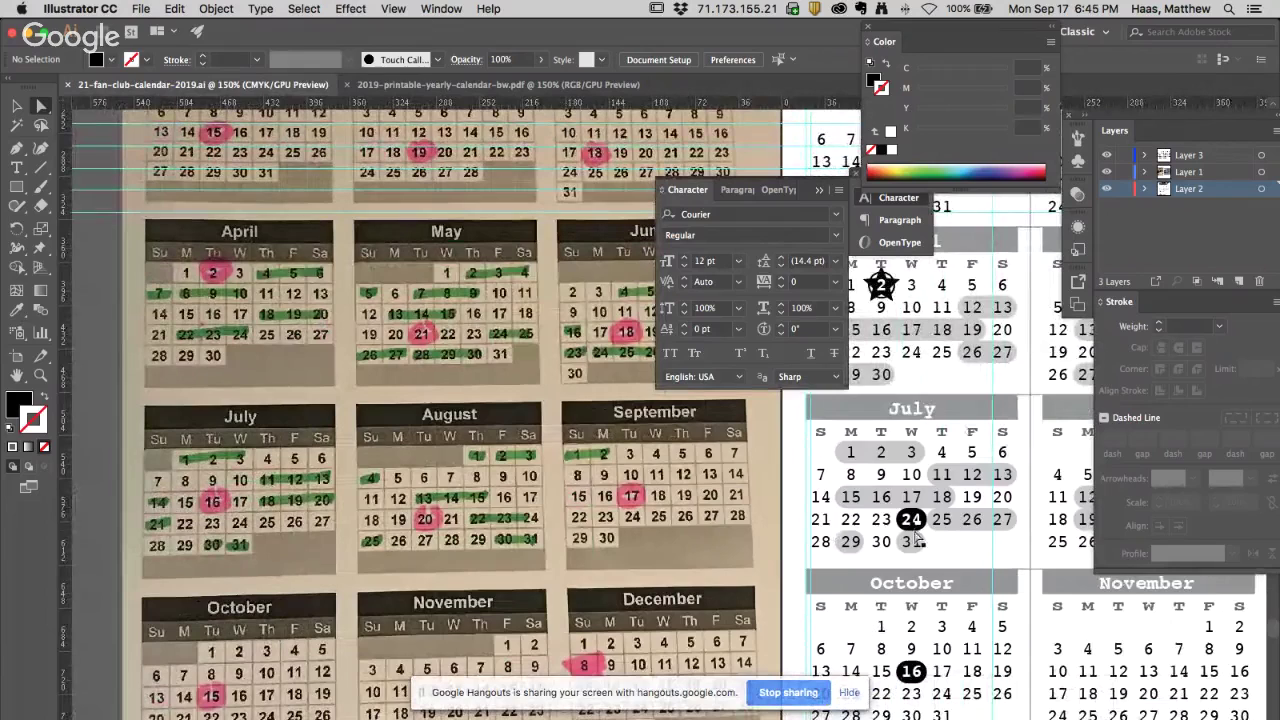
{"action": "left_click", "coordinate": [930, 519]}
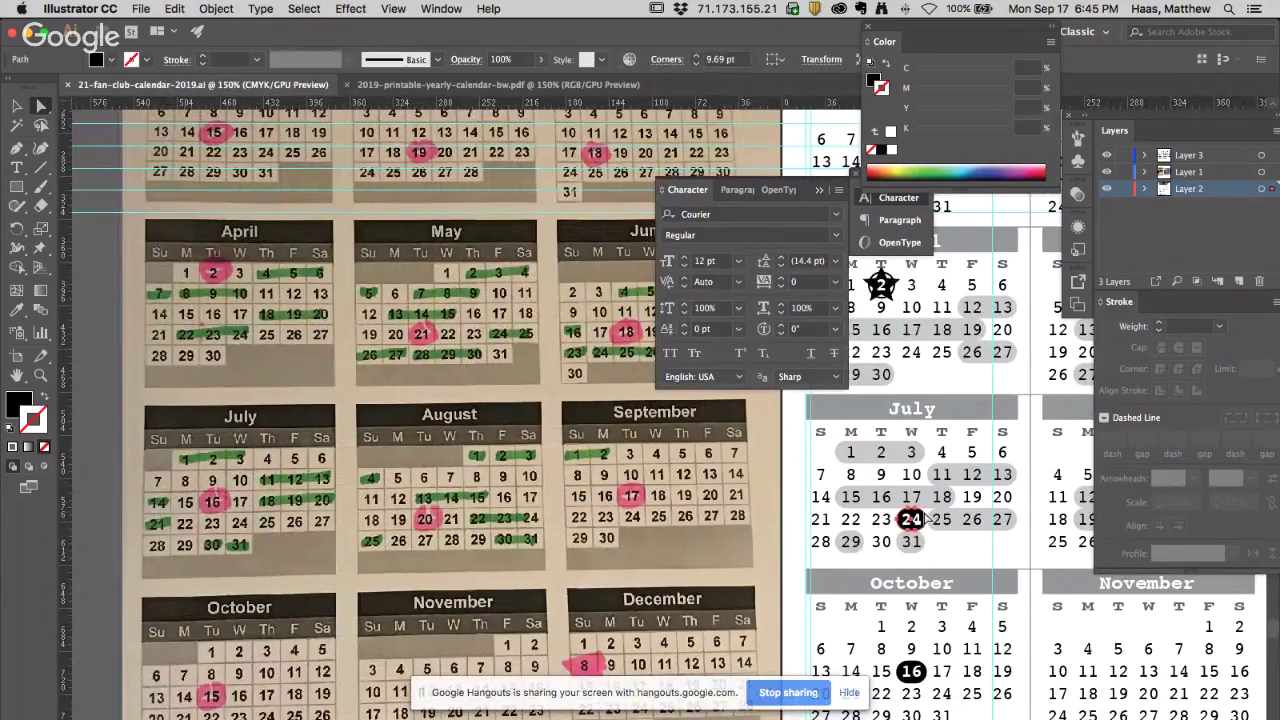
{"action": "scroll", "coordinate": [878, 474], "scroll_direction": "up", "scroll_amount": 3}
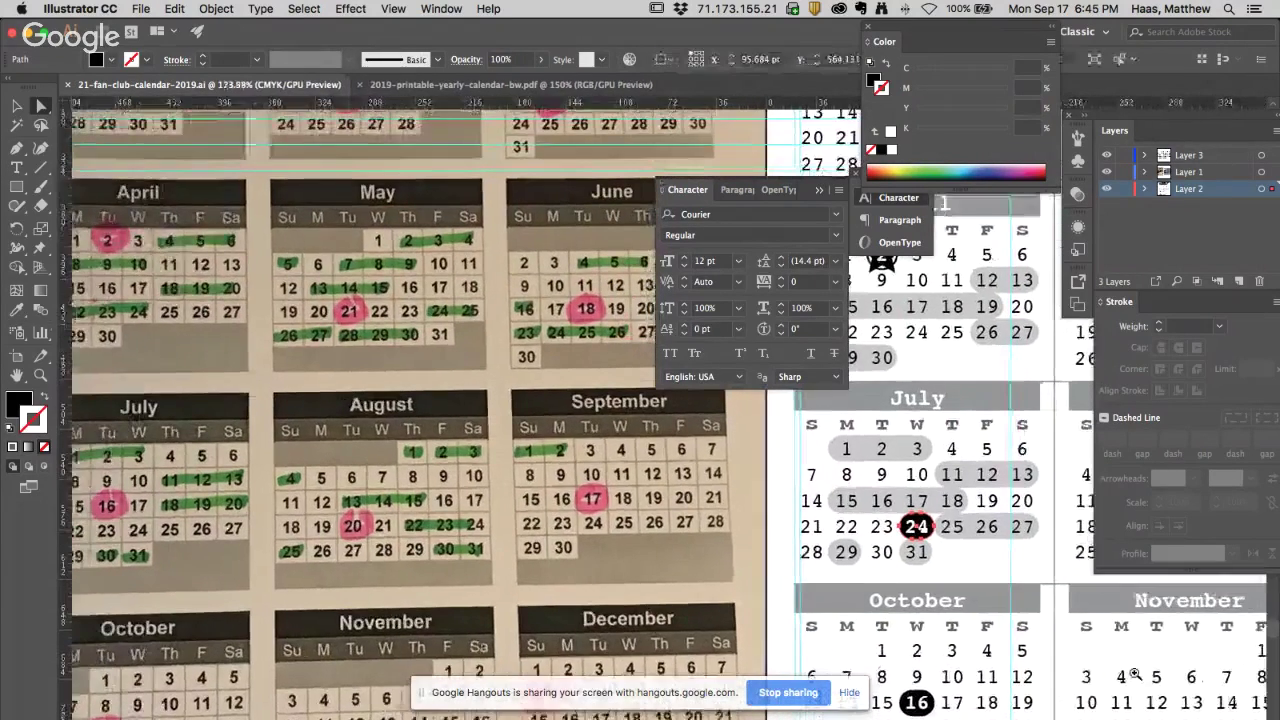
{"action": "scroll", "coordinate": [1079, 580], "scroll_direction": "up", "scroll_amount": 5}
{"action": "scroll", "coordinate": [783, 531], "scroll_direction": "down", "scroll_amount": 3}
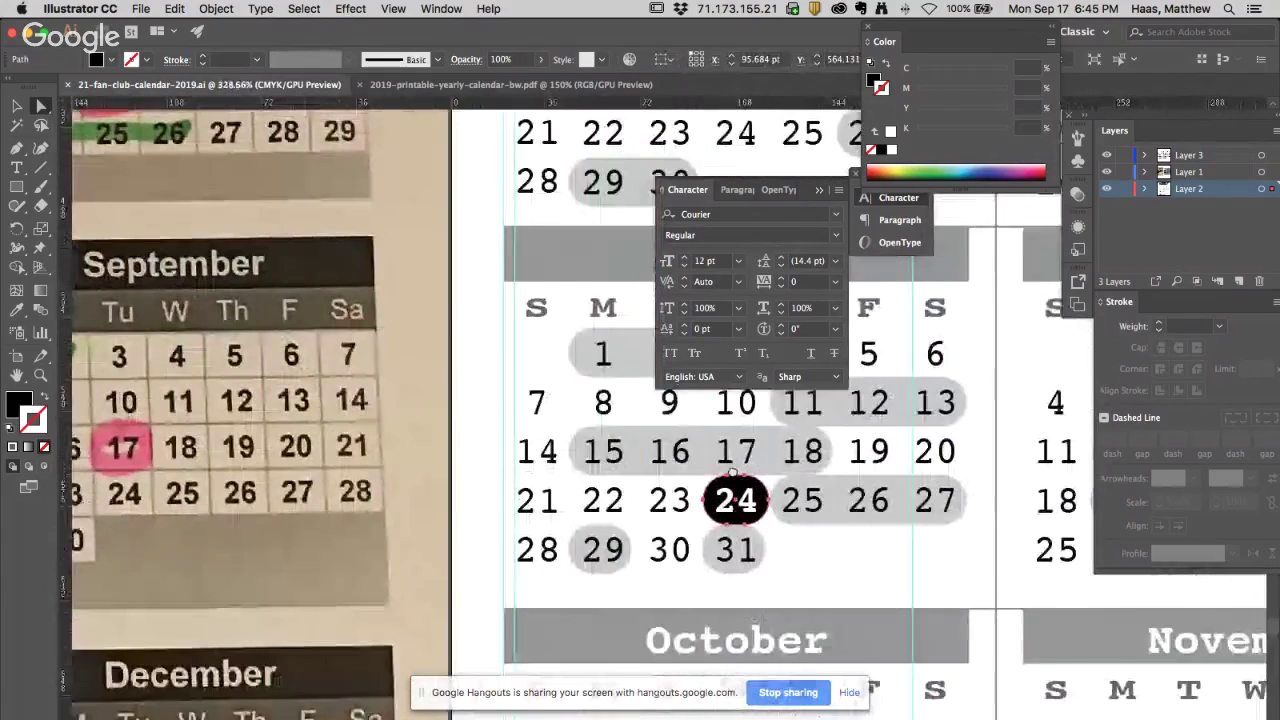
{"action": "left_click", "coordinate": [797, 520], "text": "shift"}
{"action": "left_click_drag", "start_coordinate": [779, 522], "coordinate": [782, 476]}
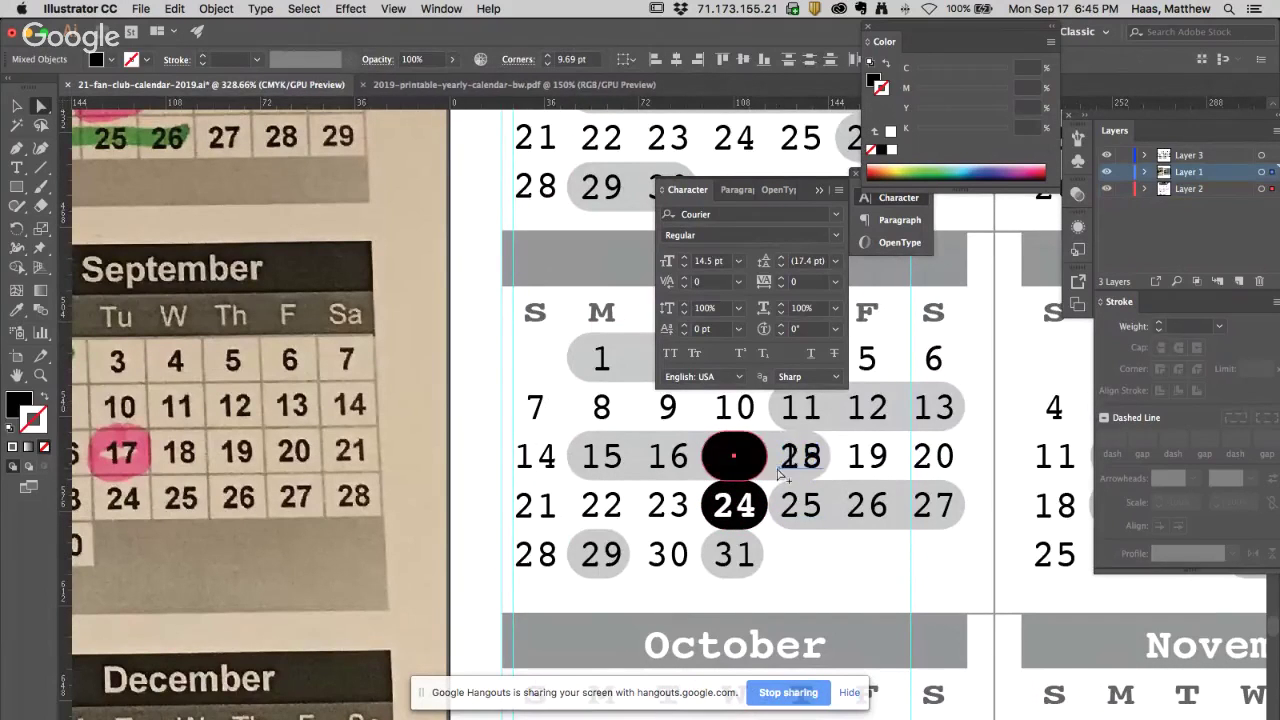
{"action": "key", "text": "shift+Left"}
{"action": "key", "text": "shift+Left"}
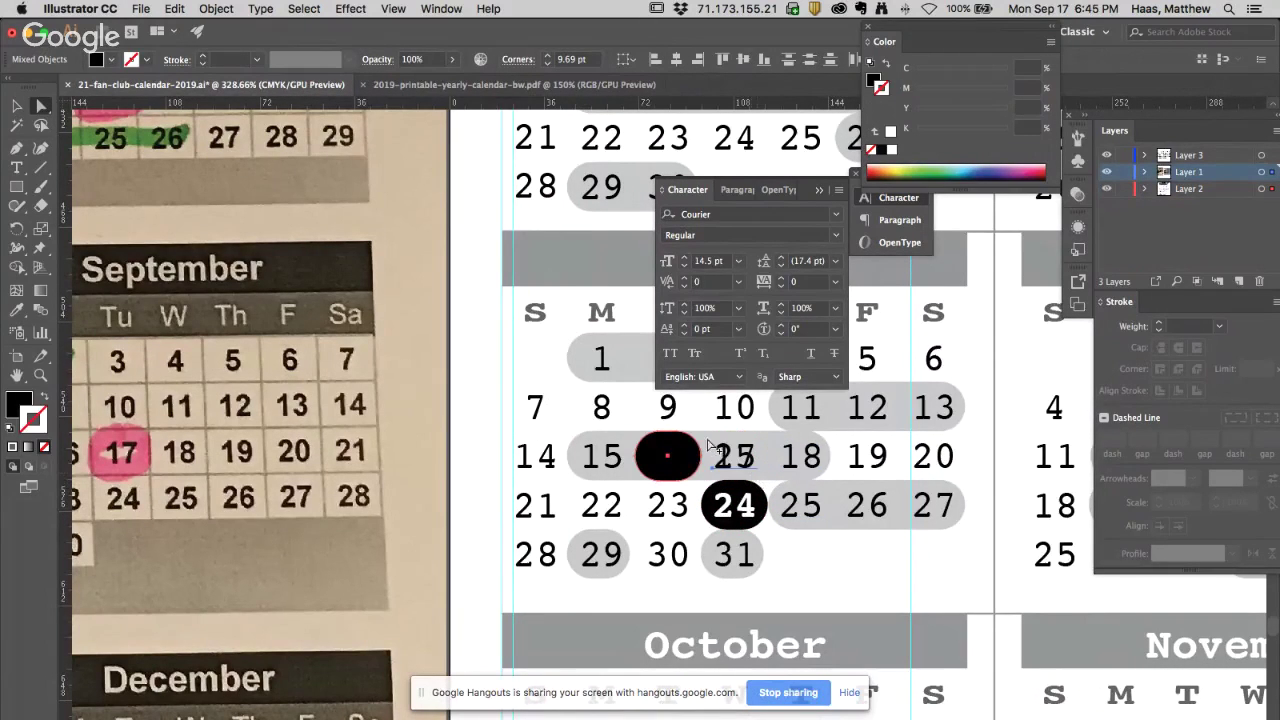
{"action": "left_click", "coordinate": [685, 436]}
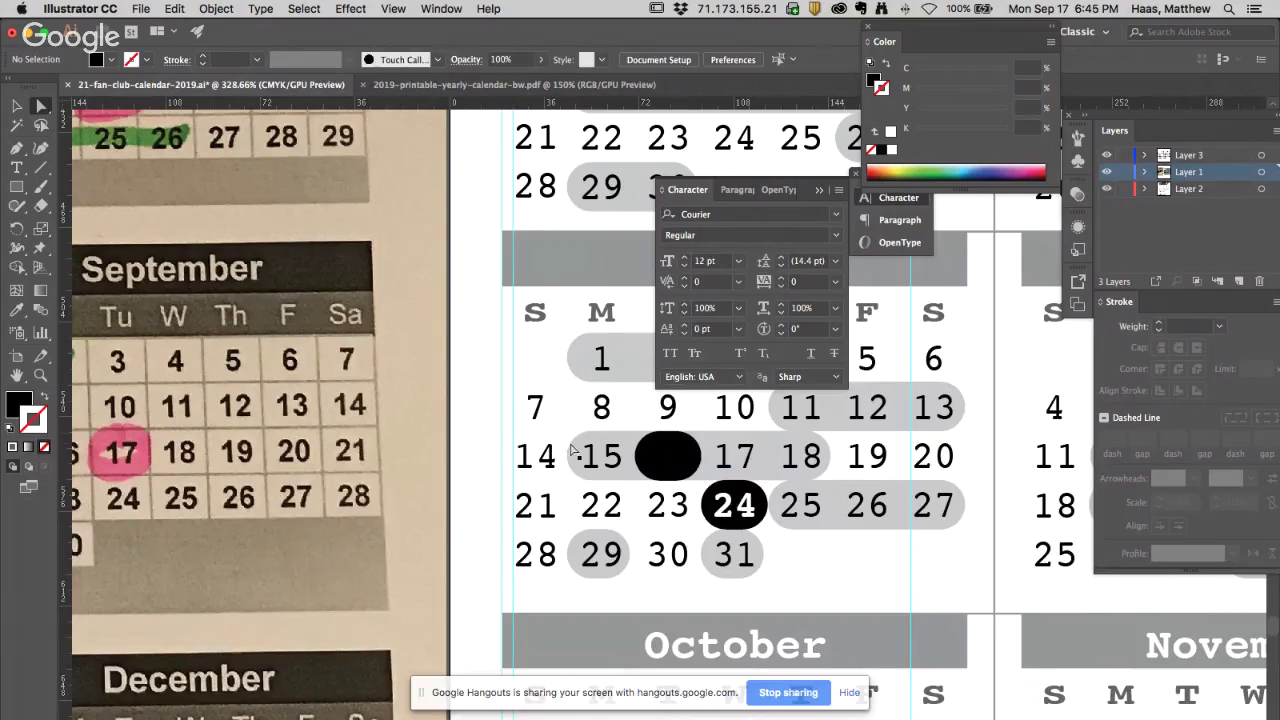
Delete the black marker behind July's 24 and give the 24 a black fill with no stroke
{"action": "left_click", "coordinate": [766, 510]}
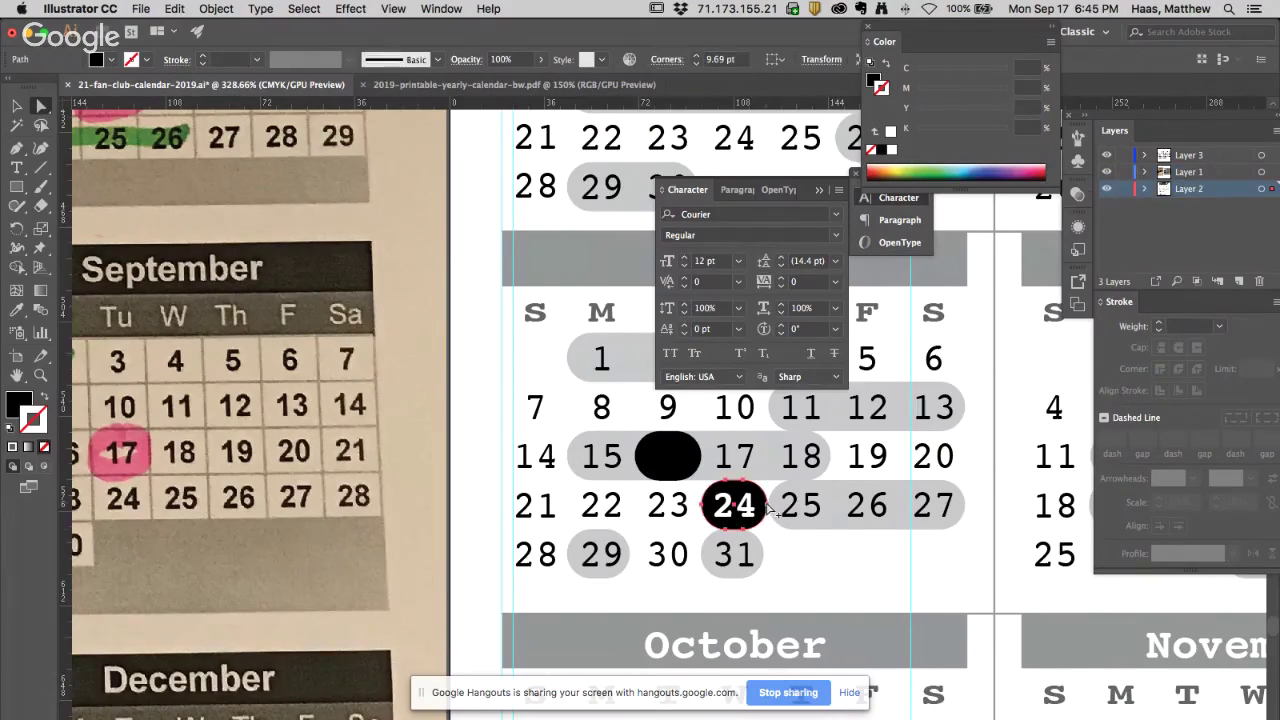
{"action": "key", "text": "Delete"}
{"action": "left_click", "coordinate": [736, 513]}
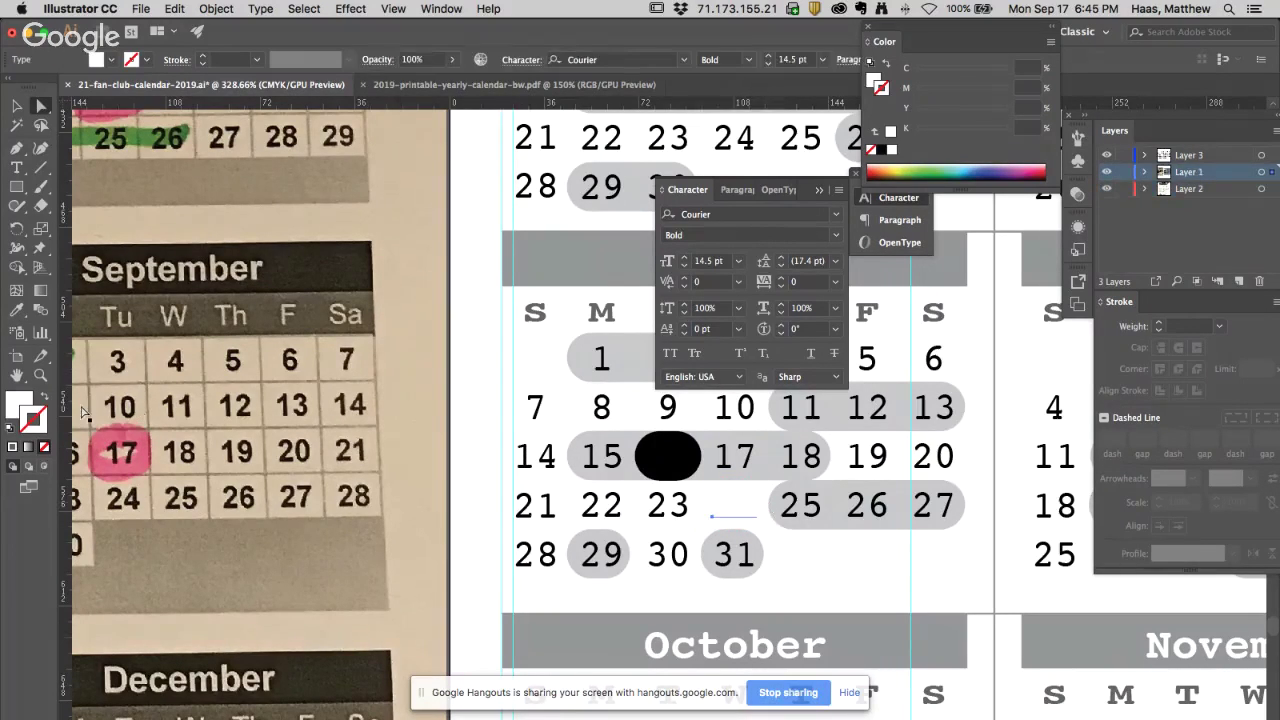
{"action": "left_click", "coordinate": [19, 426]}
{"action": "left_click", "coordinate": [43, 398]}
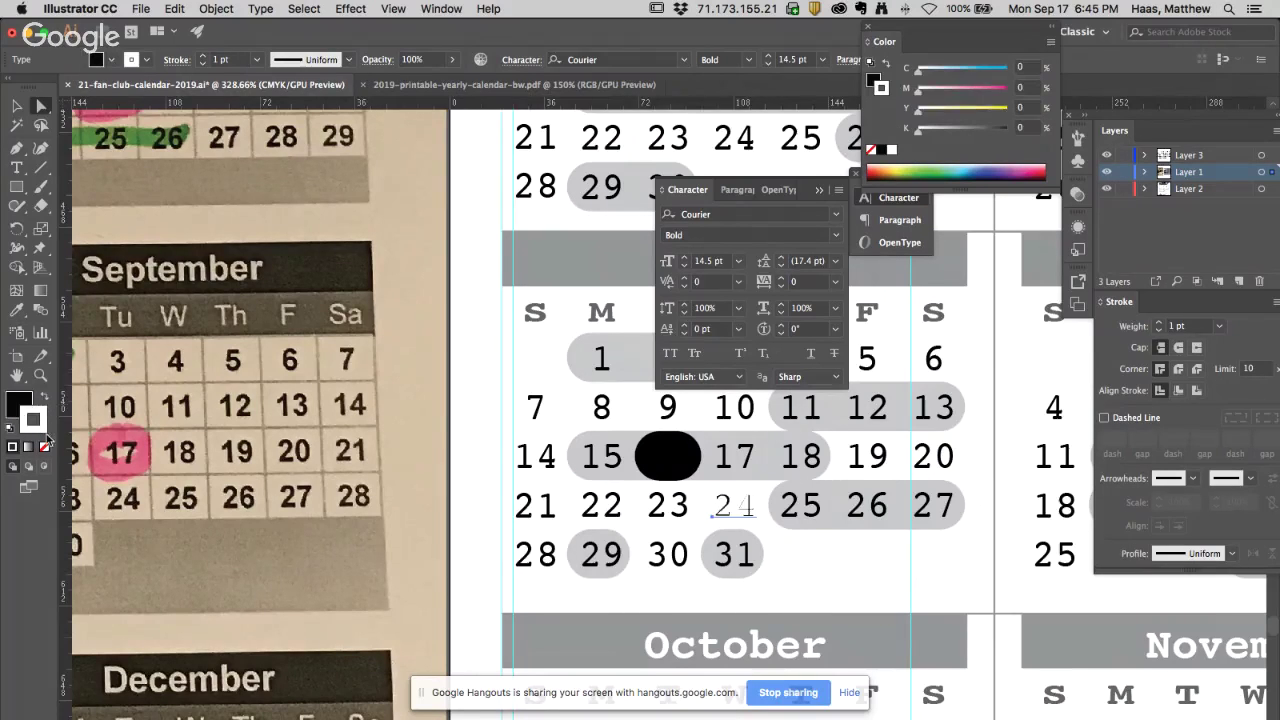
{"action": "left_click", "coordinate": [45, 449]}
Restyle July's 16 inside the black marker as Bold white text with no stroke
{"action": "left_click", "coordinate": [673, 472]}
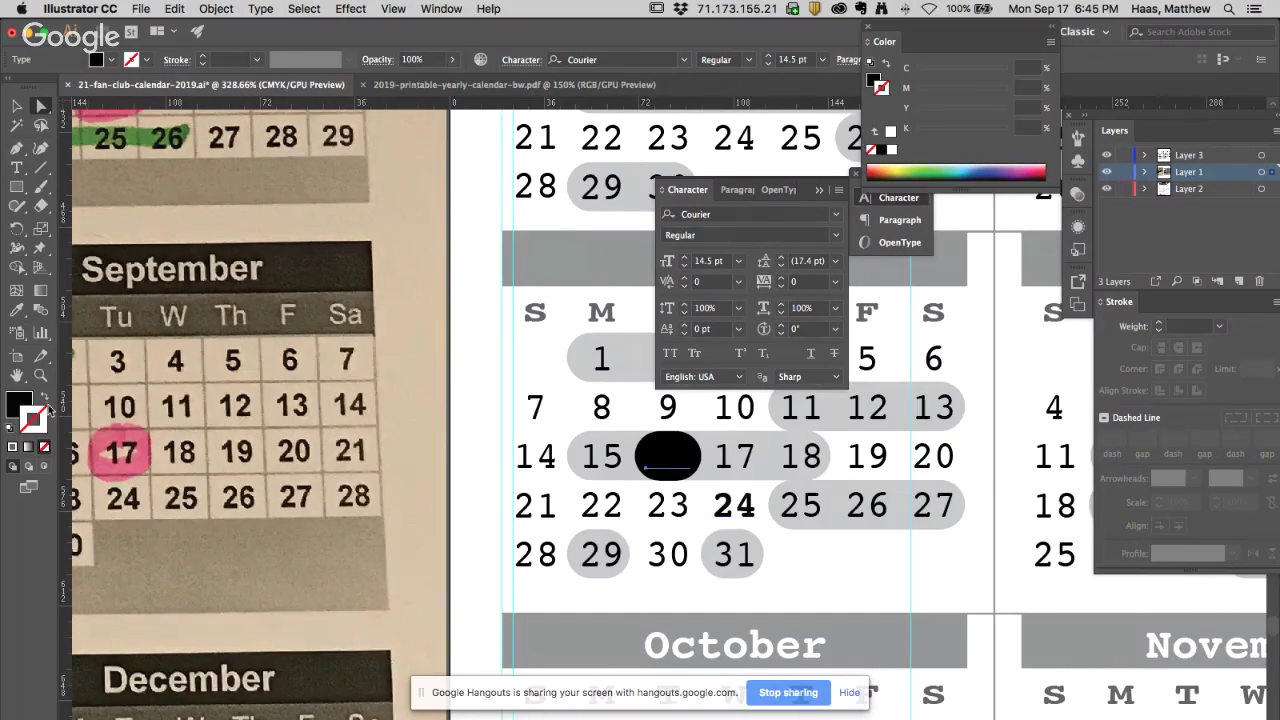
{"action": "left_click", "coordinate": [11, 428]}
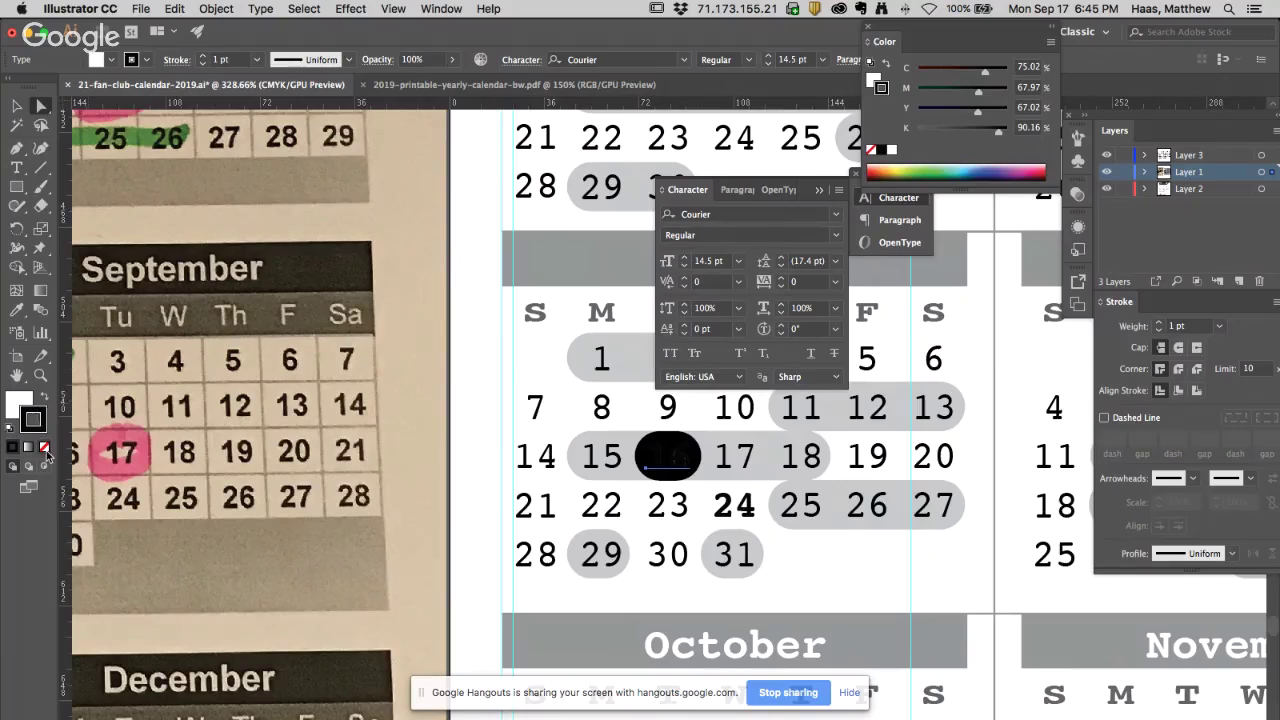
{"action": "left_click", "coordinate": [45, 449]}
{"action": "left_click", "coordinate": [836, 236]}
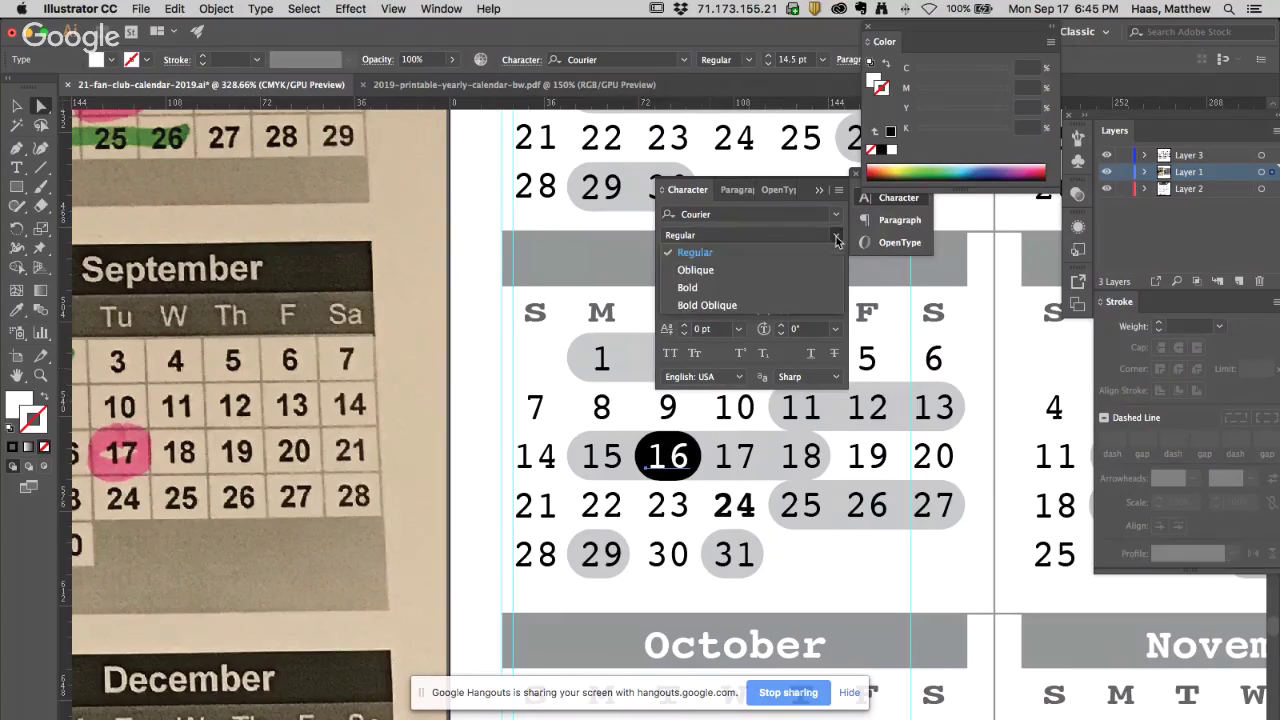
{"action": "left_click", "coordinate": [714, 287]}
Set the font style of July's 24 to Regular
{"action": "left_click", "coordinate": [738, 494]}
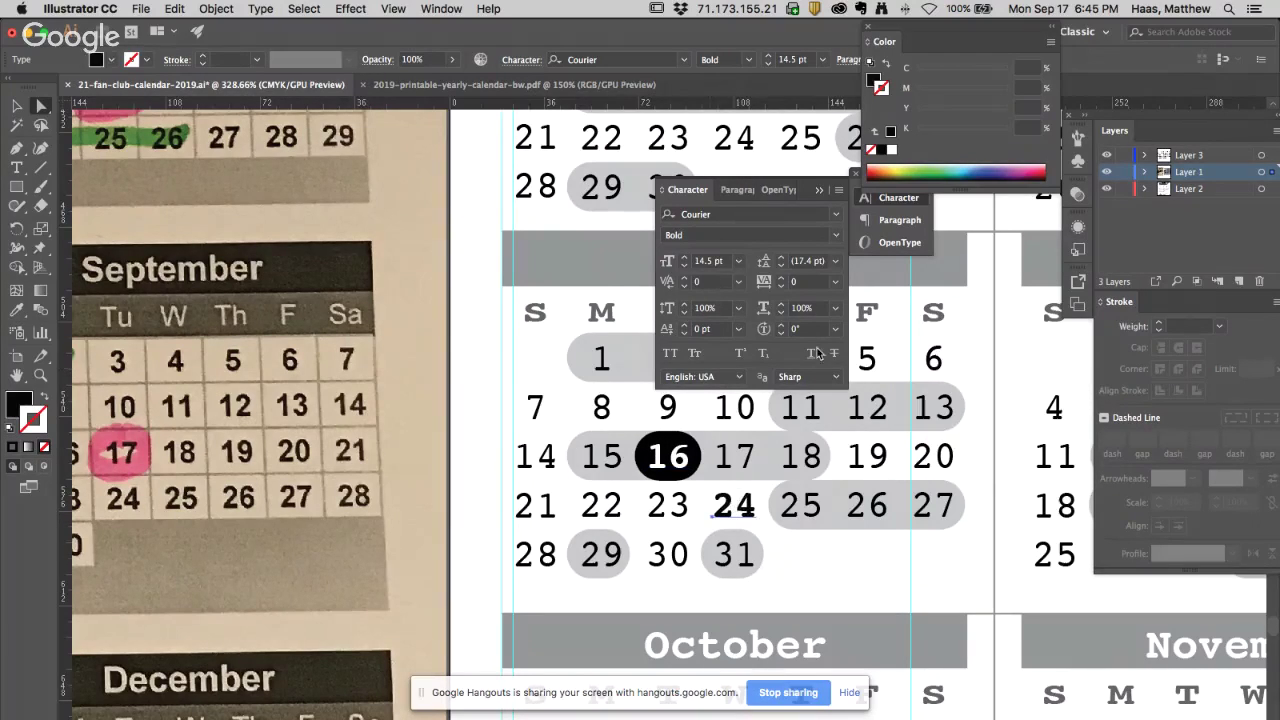
{"action": "left_click", "coordinate": [836, 236]}
{"action": "left_click", "coordinate": [690, 255]}
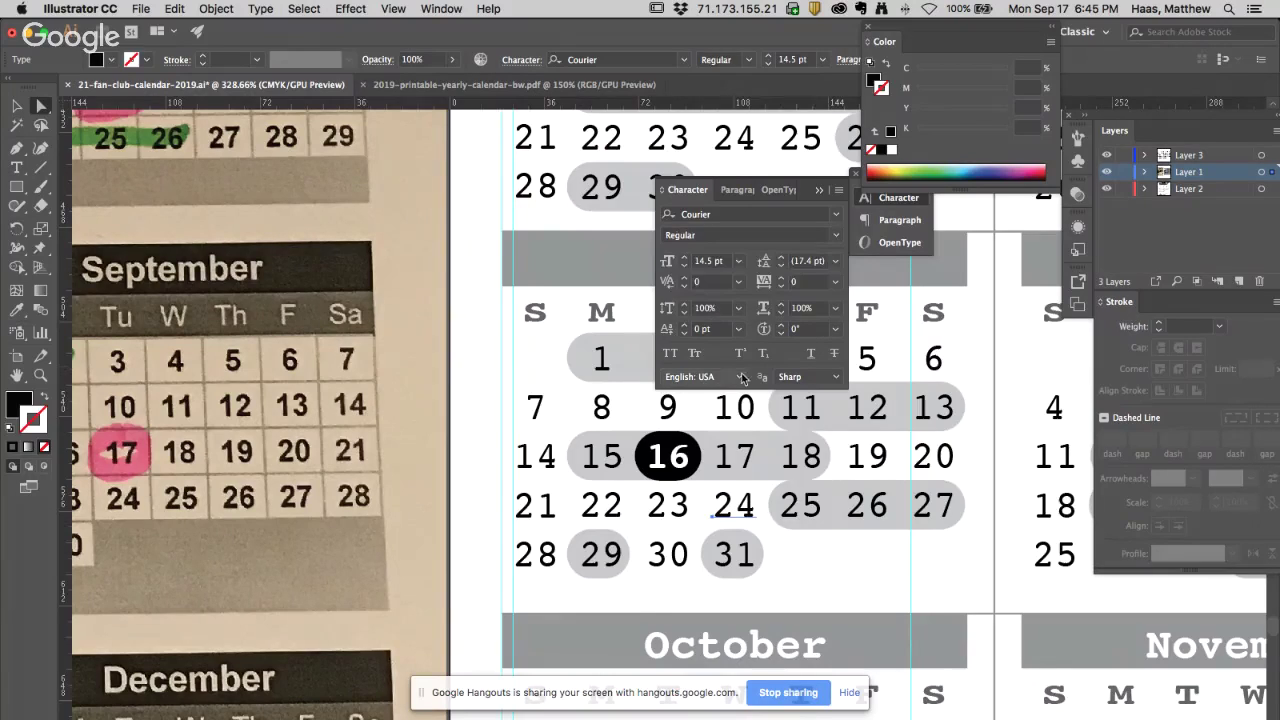
{"action": "left_click", "coordinate": [675, 483]}
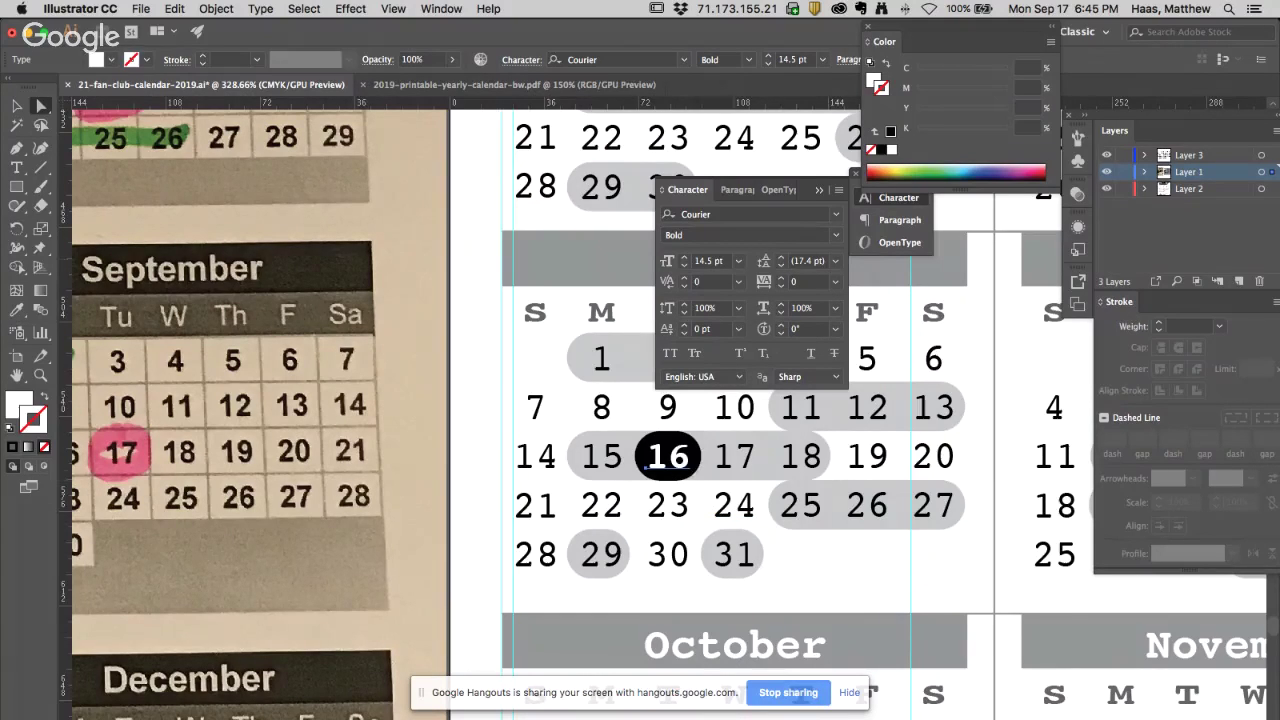
{"action": "key", "text": "shift+Tab"}
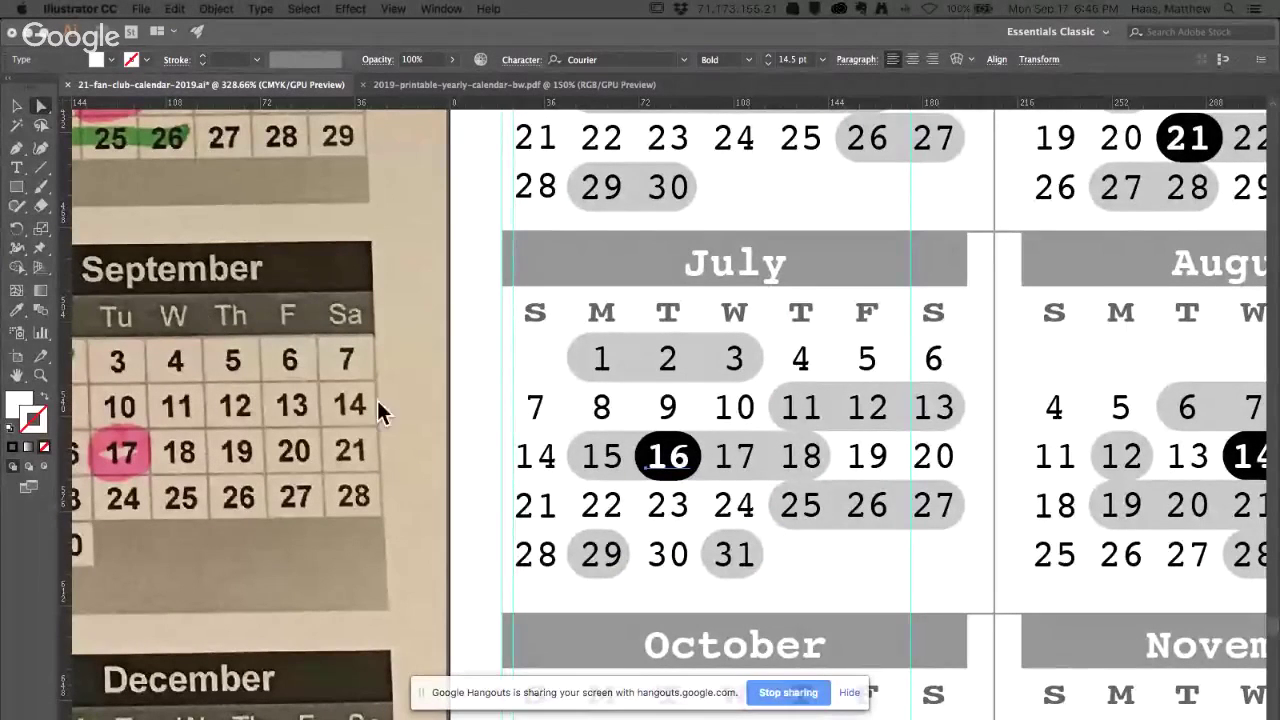
{"action": "key", "text": "shift+Tab"}
{"action": "left_click", "coordinate": [515, 445]}
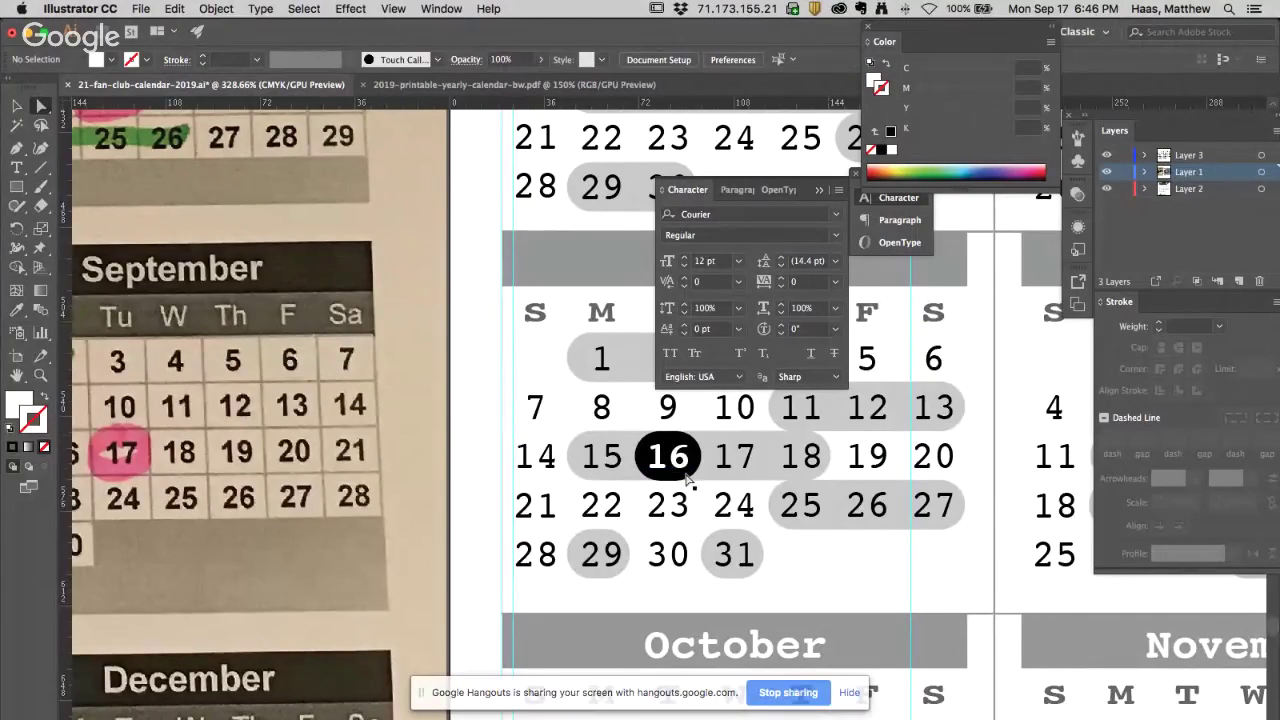
Copy August's black Diamond Talk marker from the 14 onto the 20 and remove the stray duplicated date text
{"action": "key", "text": "super+minus"}
{"action": "key", "text": "super+minus"}
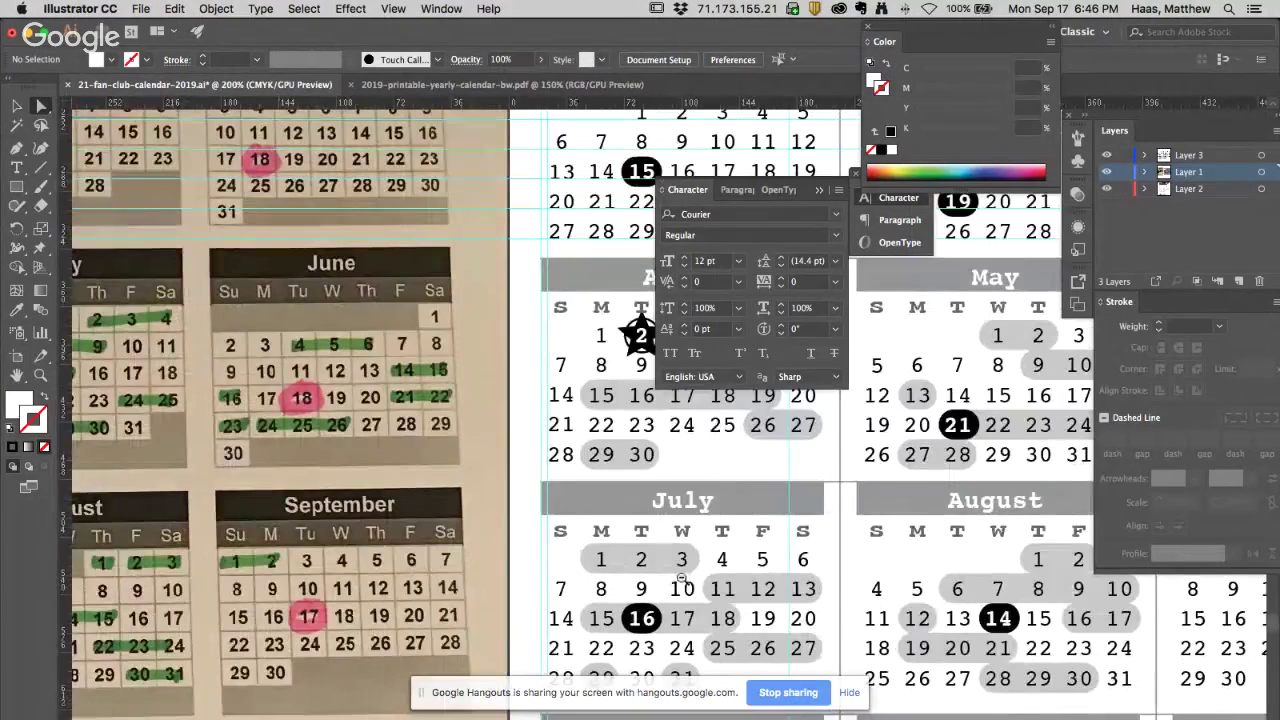
{"action": "key", "text": "super+minus"}
{"action": "scroll", "coordinate": [679, 585], "scroll_direction": "down", "scroll_amount": 3}
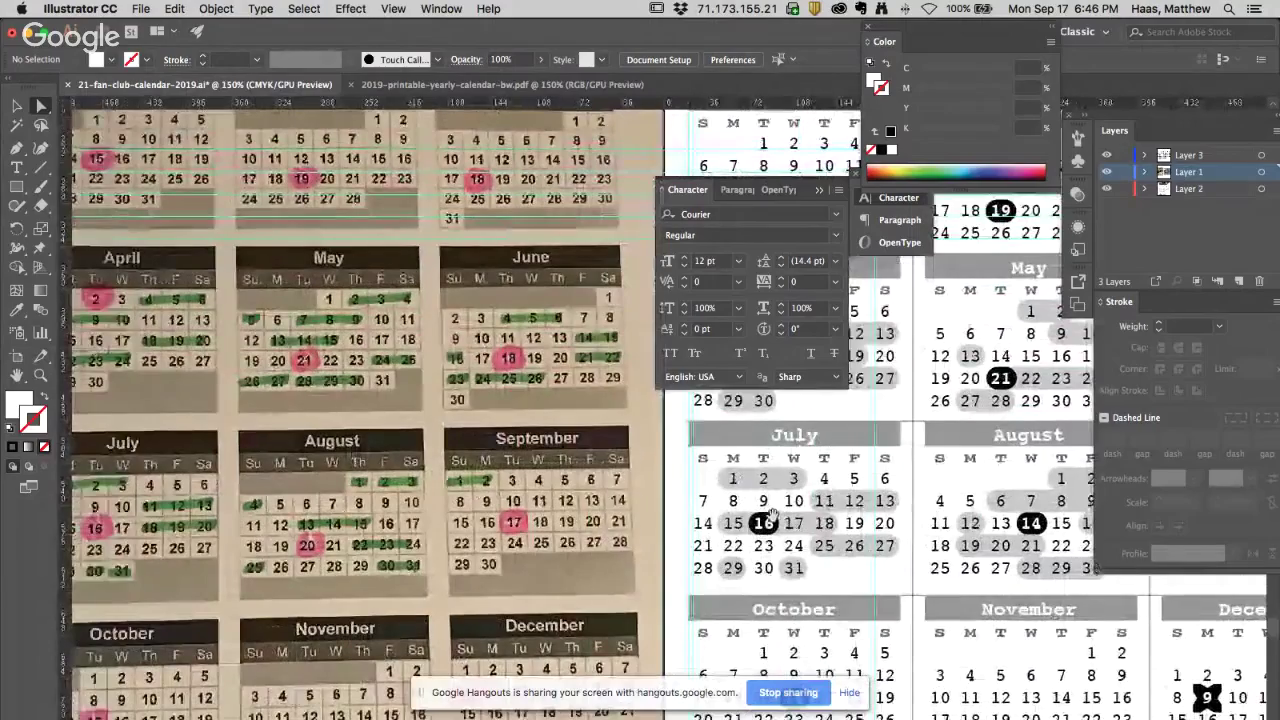
{"action": "scroll", "coordinate": [638, 517], "scroll_direction": "up", "scroll_amount": 2}
{"action": "scroll", "coordinate": [700, 527], "scroll_direction": "right", "scroll_amount": 5}
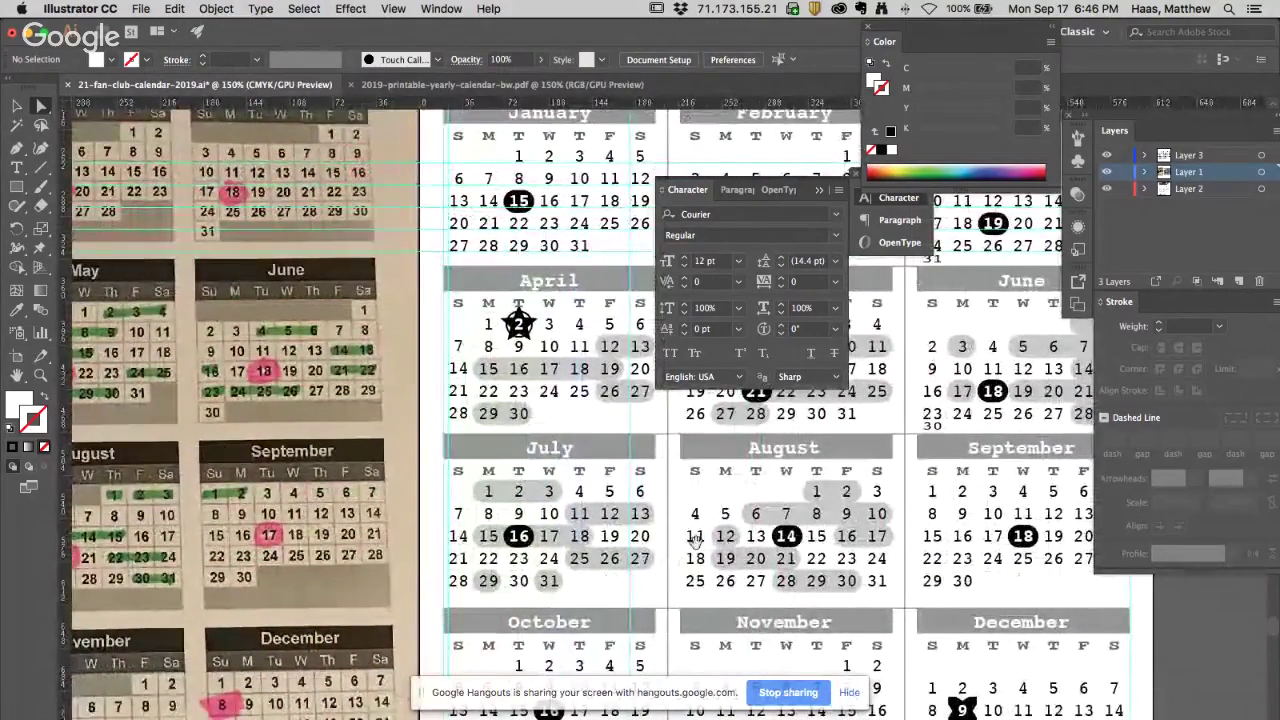
{"action": "scroll", "coordinate": [740, 538], "scroll_direction": "left", "scroll_amount": 4}
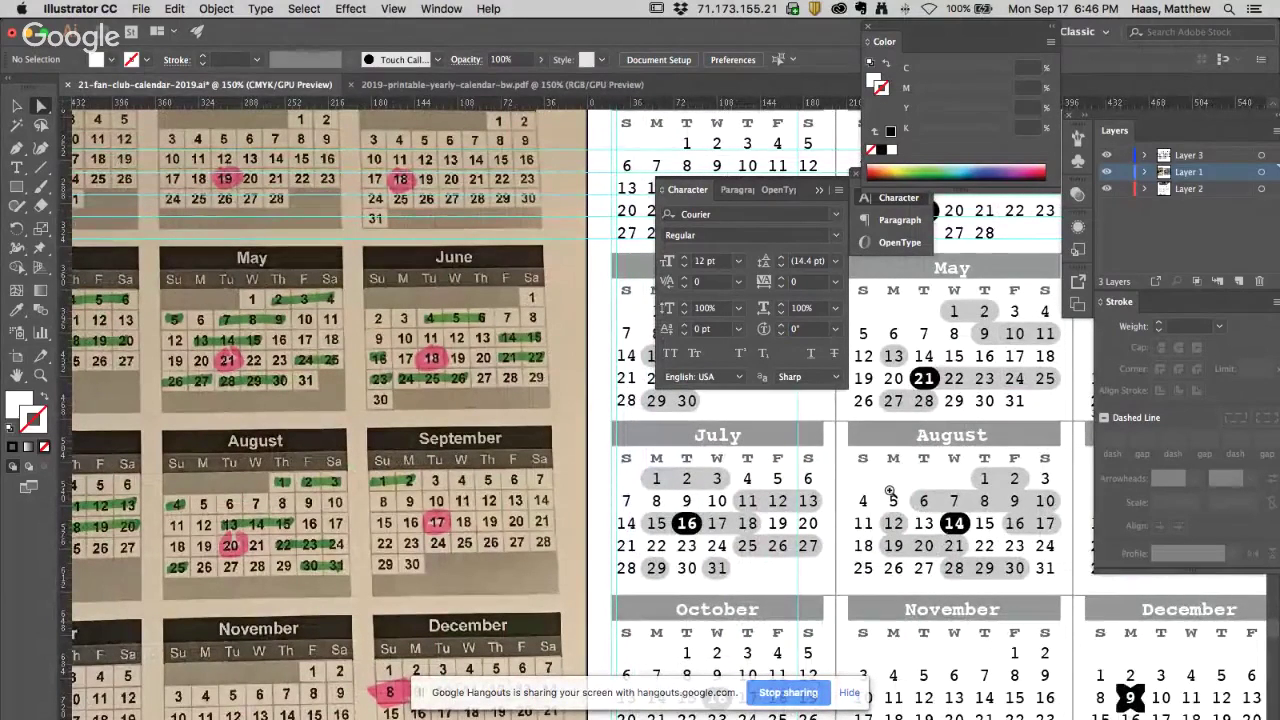
{"action": "scroll", "coordinate": [889, 491], "scroll_direction": "up", "scroll_amount": 5}
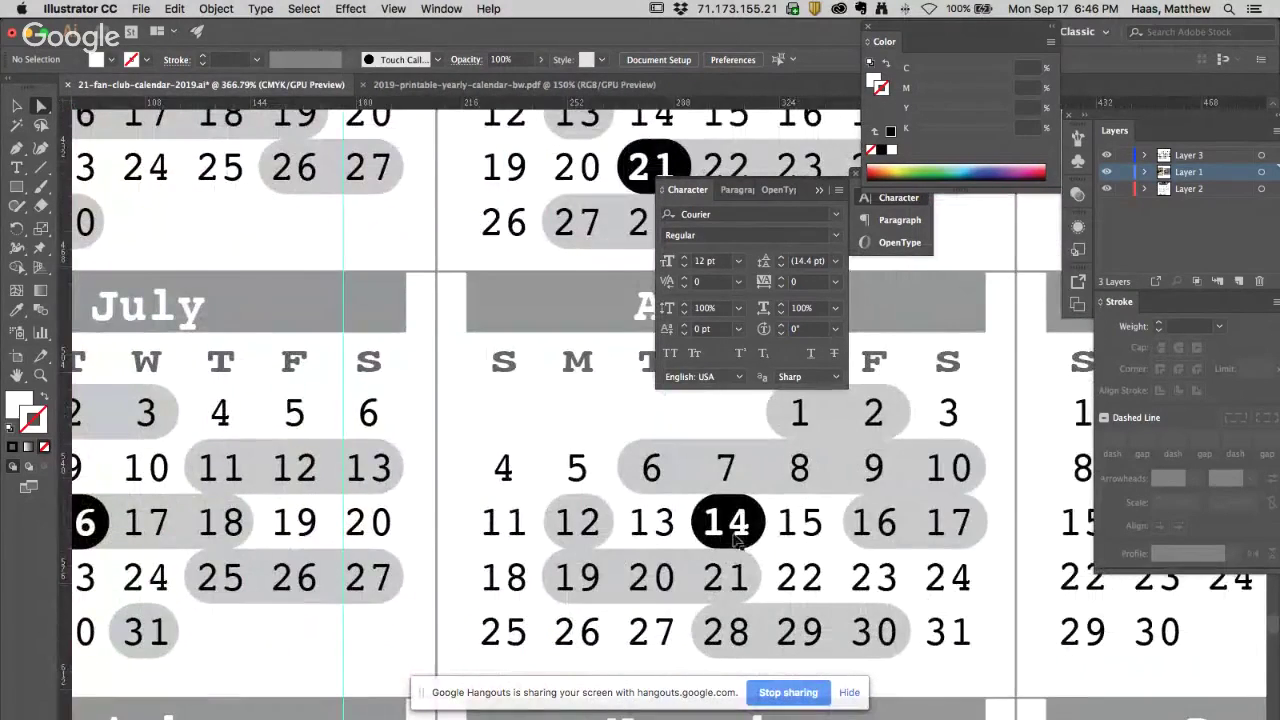
{"action": "left_click", "coordinate": [737, 540]}
{"action": "left_click", "coordinate": [760, 521], "text": "shift"}
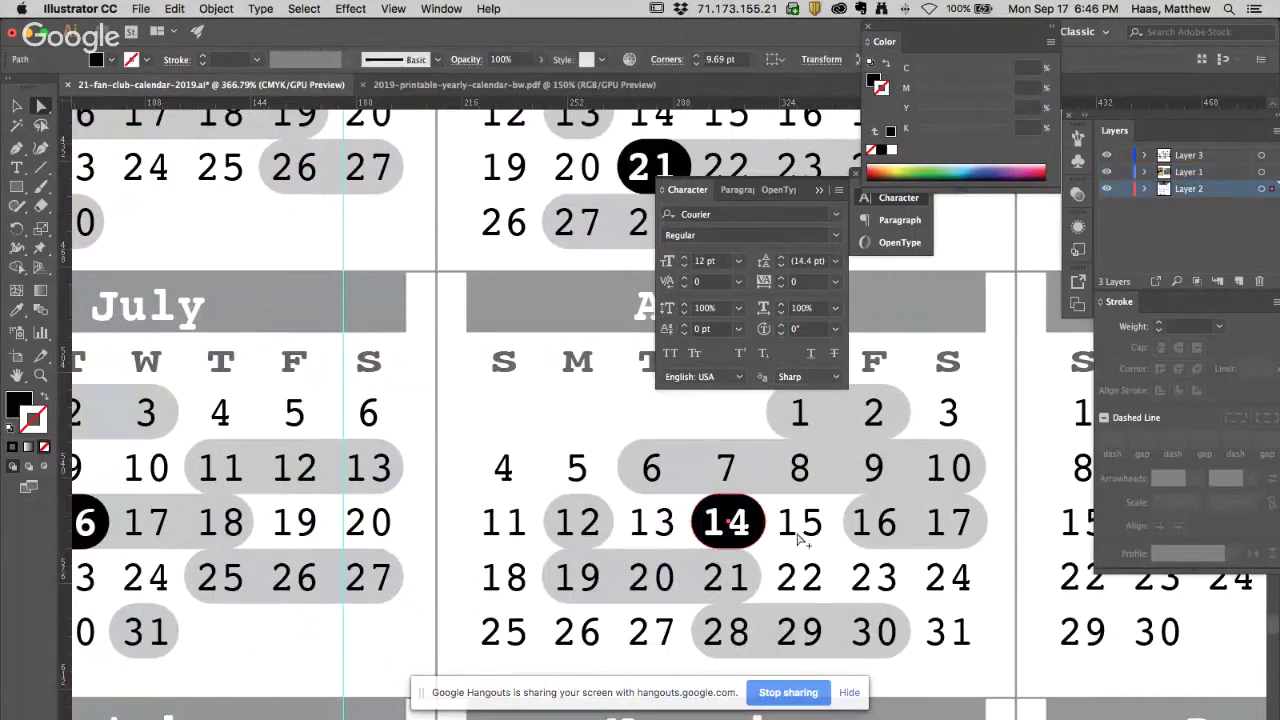
{"action": "left_click_drag", "start_coordinate": [776, 540], "coordinate": [773, 596]}
{"action": "key", "text": "Escape"}
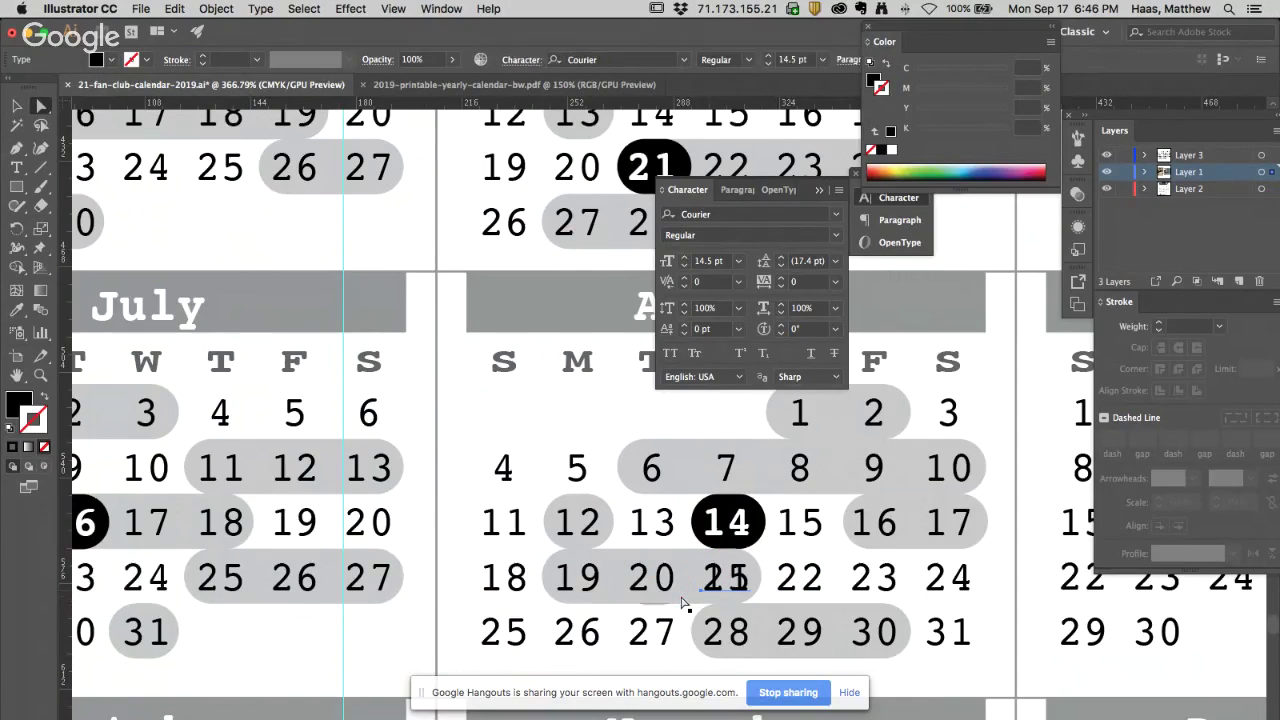
{"action": "left_click", "coordinate": [683, 603]}
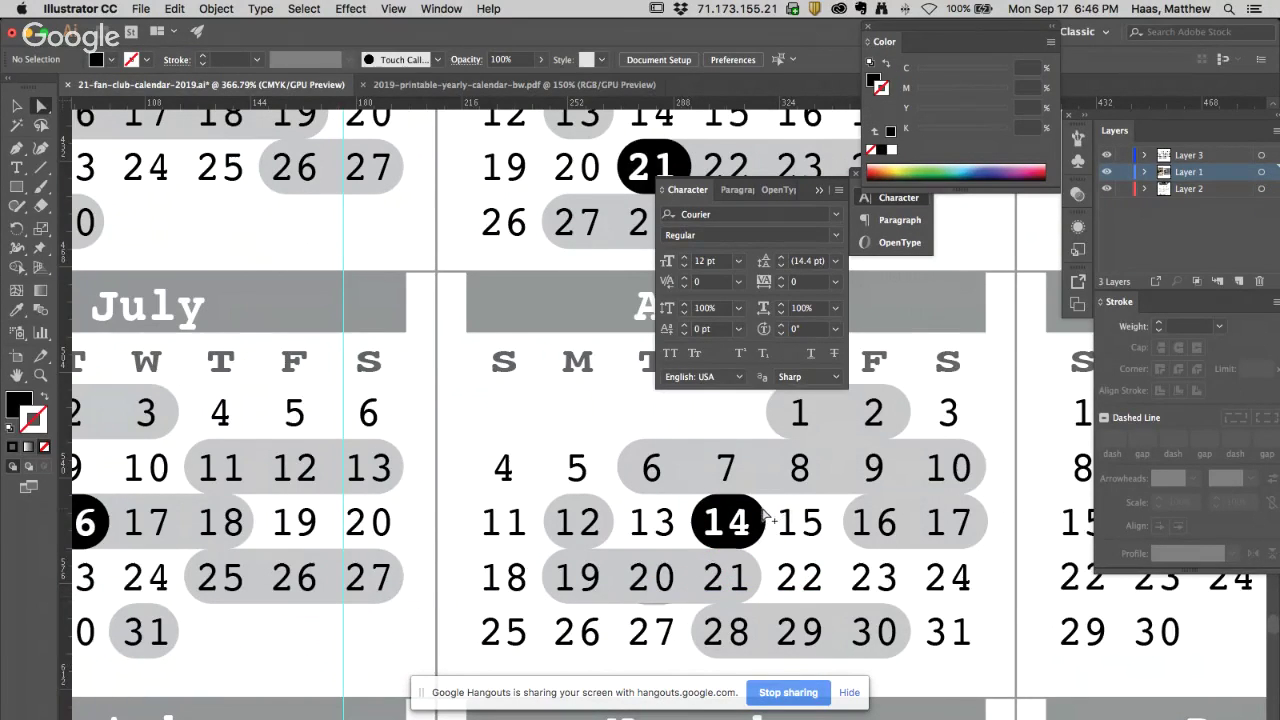
Remove the black marker behind August's 14 and restyle the 14 as Regular text with a black fill and no stroke
{"action": "key", "text": "ctrl+z"}
{"action": "key", "text": "ctrl+z"}
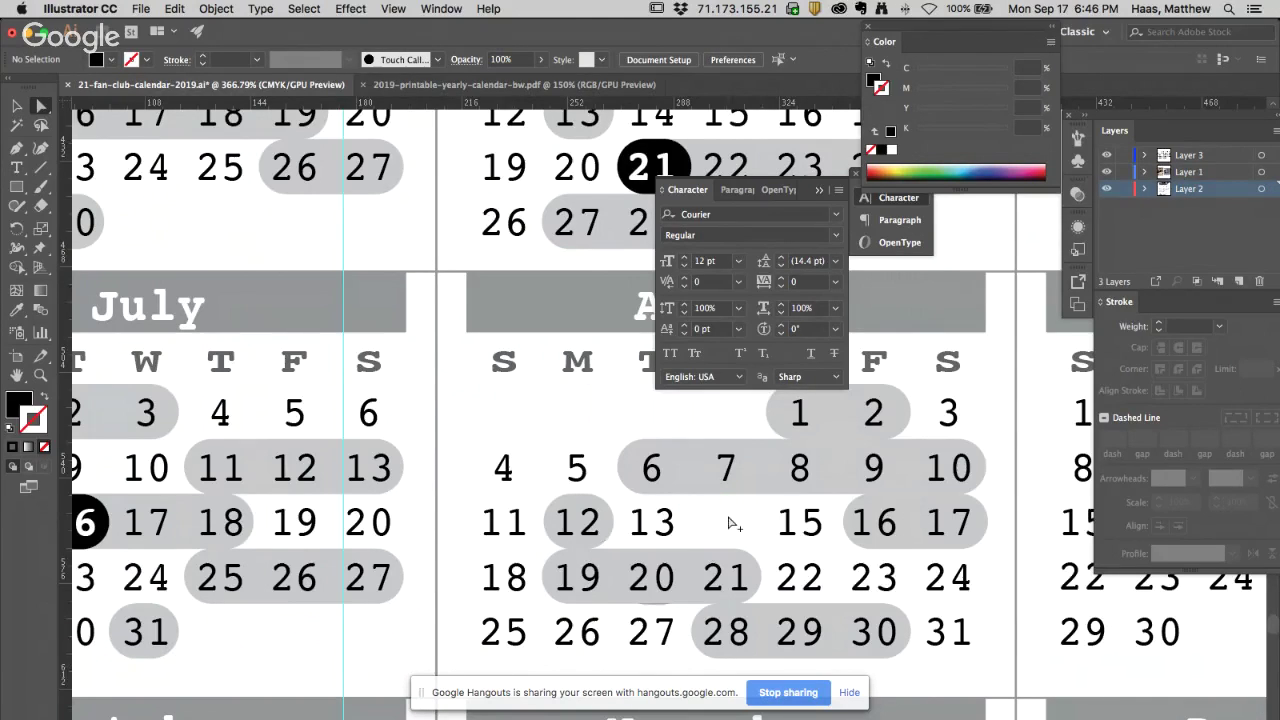
{"action": "left_click", "coordinate": [733, 523]}
{"action": "left_click", "coordinate": [10, 429]}
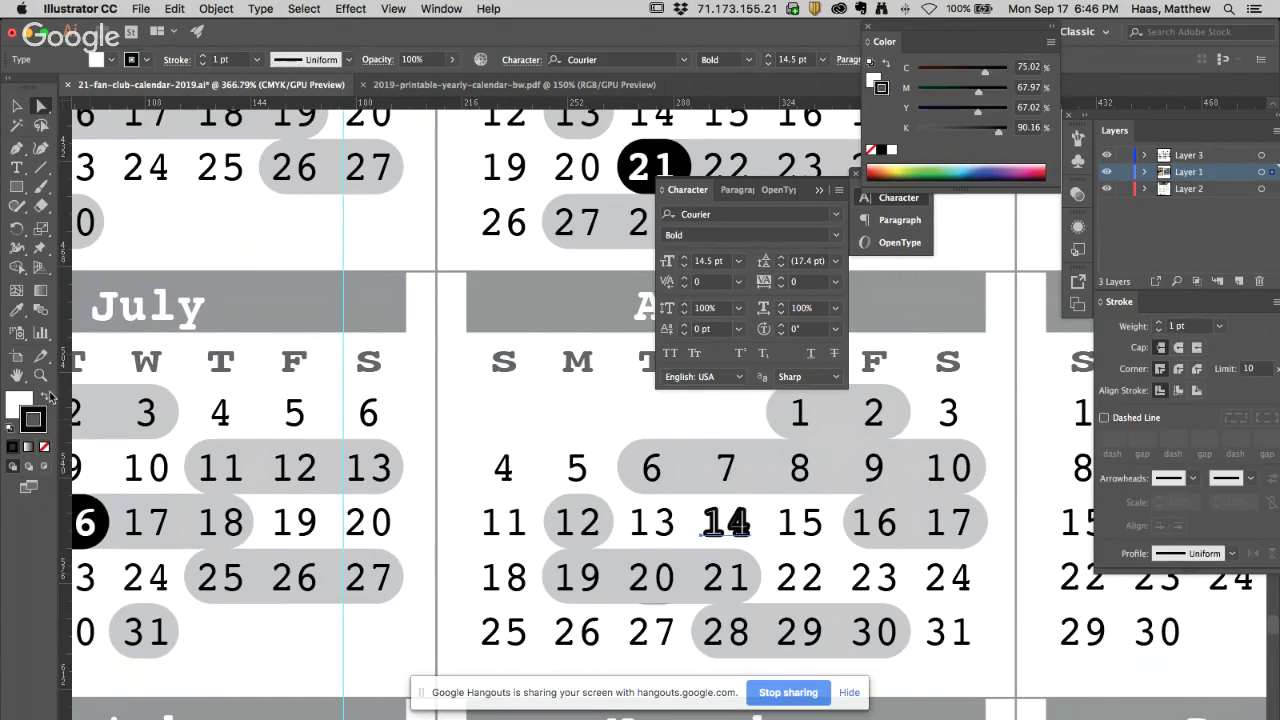
{"action": "left_click", "coordinate": [50, 398]}
{"action": "left_click", "coordinate": [44, 450]}
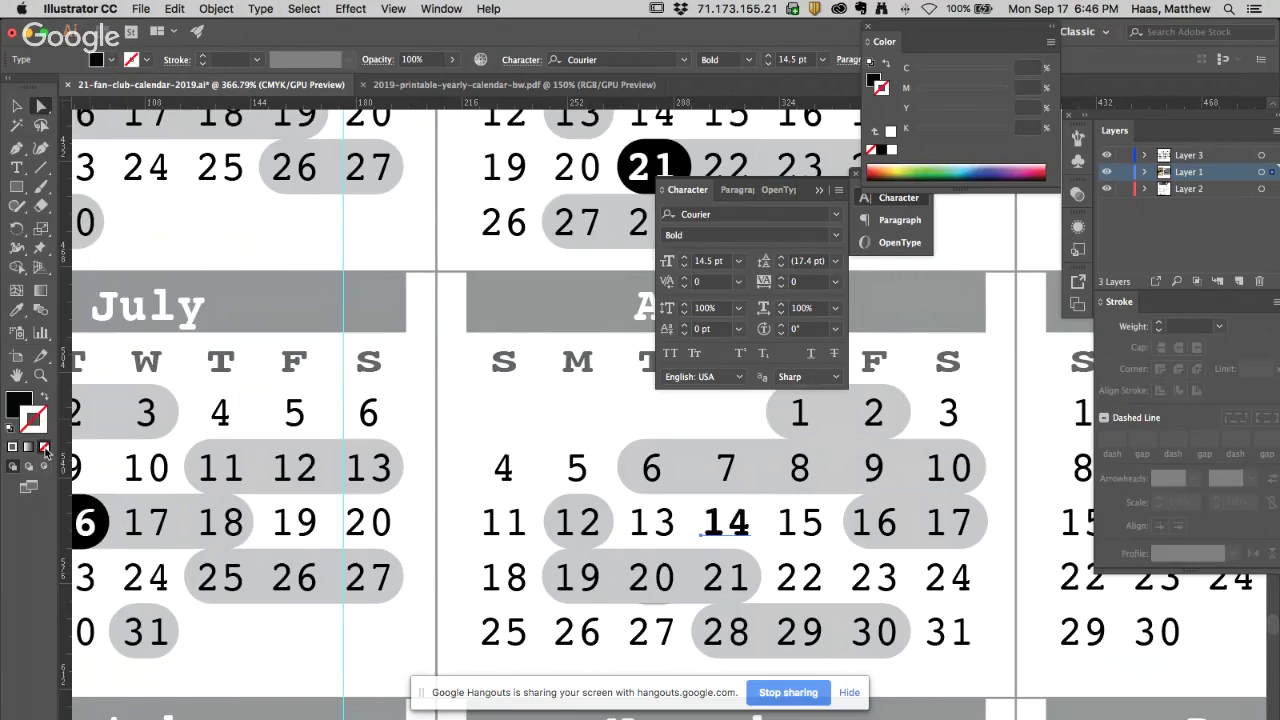
{"action": "left_click", "coordinate": [838, 242]}
{"action": "left_click", "coordinate": [690, 240]}
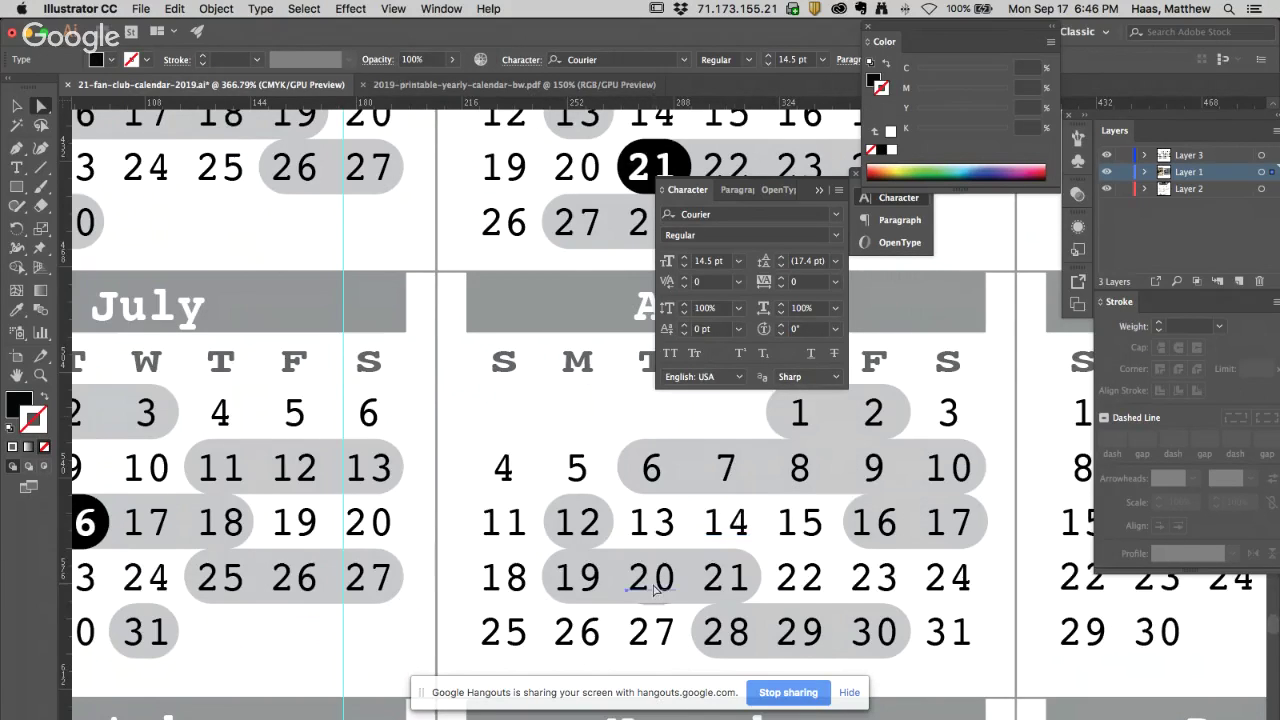
Restyle August's 20 as Bold white text with no stroke
{"action": "left_click", "coordinate": [10, 429]}
{"action": "left_click", "coordinate": [44, 448]}
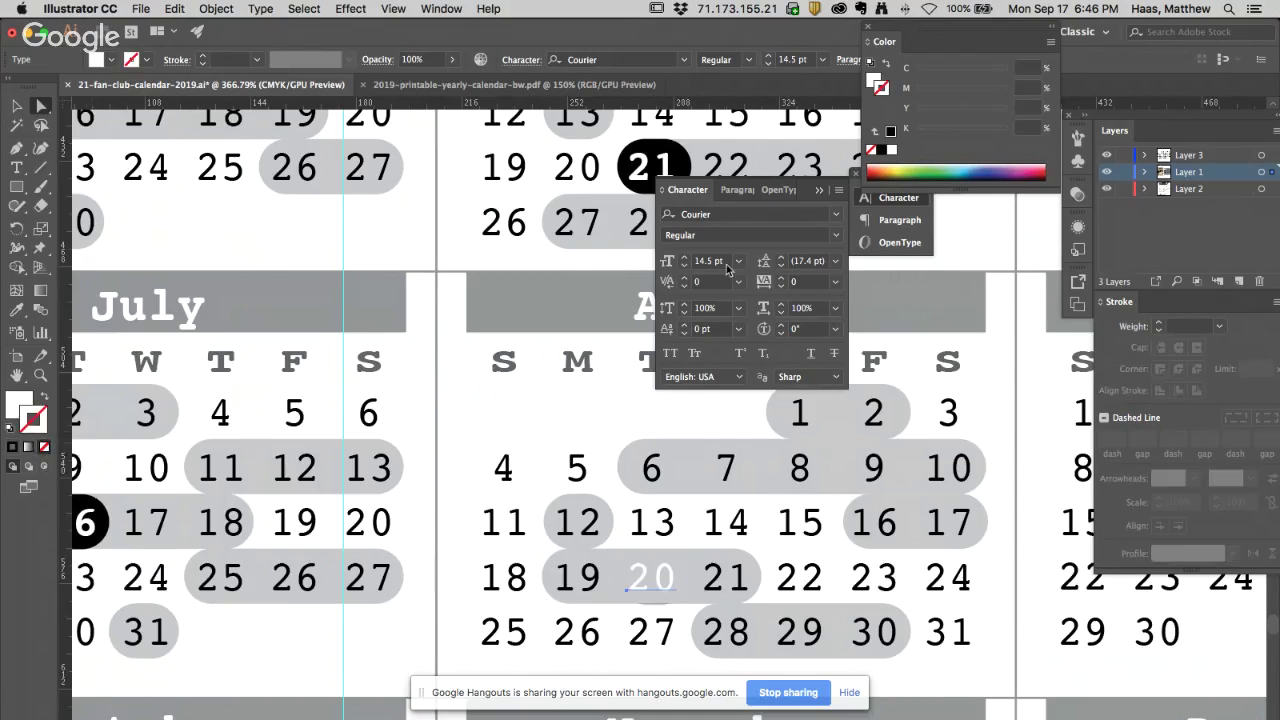
{"action": "left_click", "coordinate": [830, 235]}
{"action": "left_click", "coordinate": [760, 287]}
Send the grey highlight behind August's 19 to 21 to the back so it sits beneath the black marker
{"action": "left_click", "coordinate": [697, 561]}
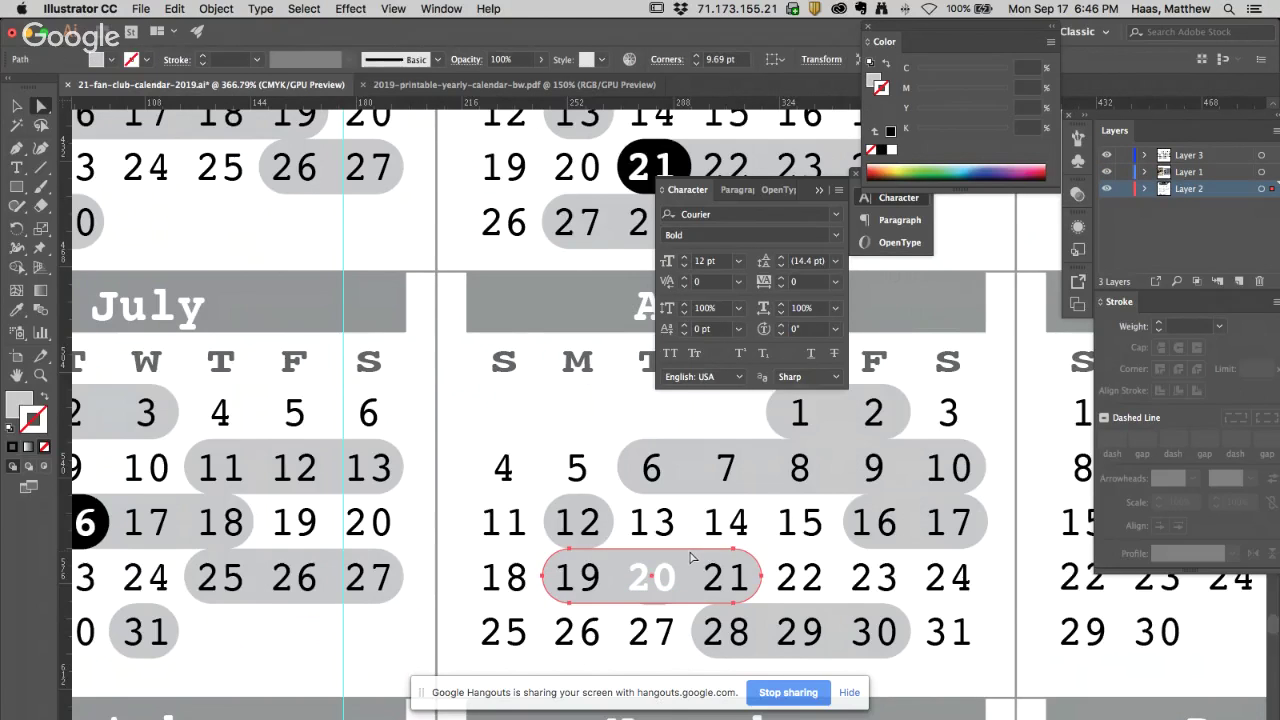
{"action": "left_click", "coordinate": [216, 8]}
{"action": "mouse_move", "coordinate": [207, 44]}
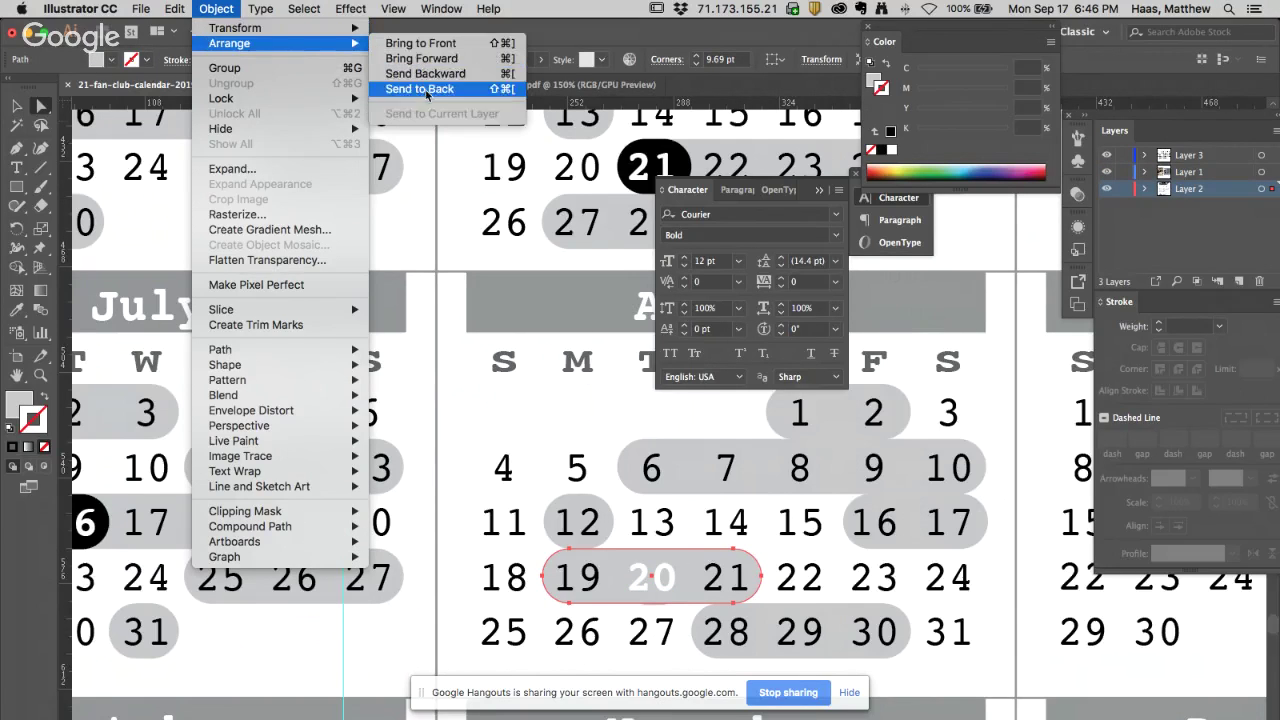
{"action": "left_click", "coordinate": [425, 92]}
{"action": "left_click", "coordinate": [594, 418]}
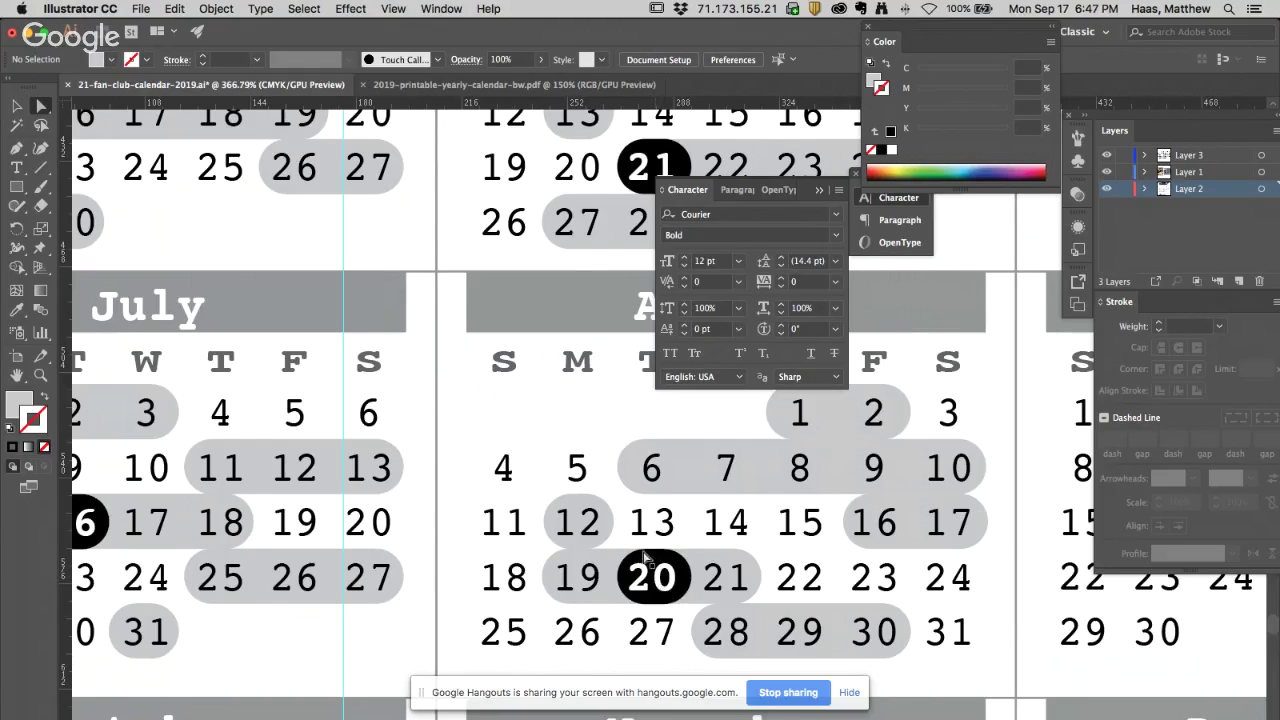
Inspect August's black marker on the 20 up close and compare the calendar's markers with the hand-marked calendar through December
{"action": "left_click_drag", "start_coordinate": [585, 508], "coordinate": [437, 371]}
{"action": "left_click", "coordinate": [440, 415]}
{"action": "left_click_drag", "start_coordinate": [440, 415], "coordinate": [428, 415]}
{"action": "left_click", "coordinate": [527, 382]}
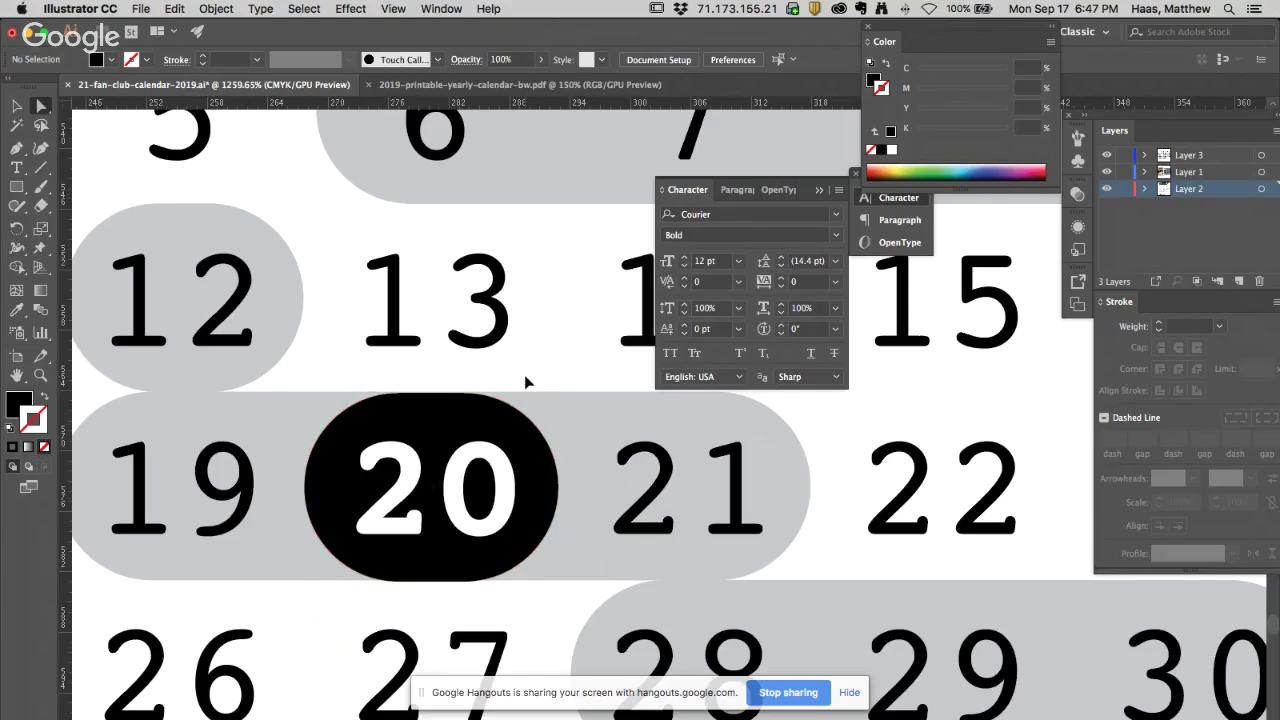
{"action": "key", "text": "super+equal"}
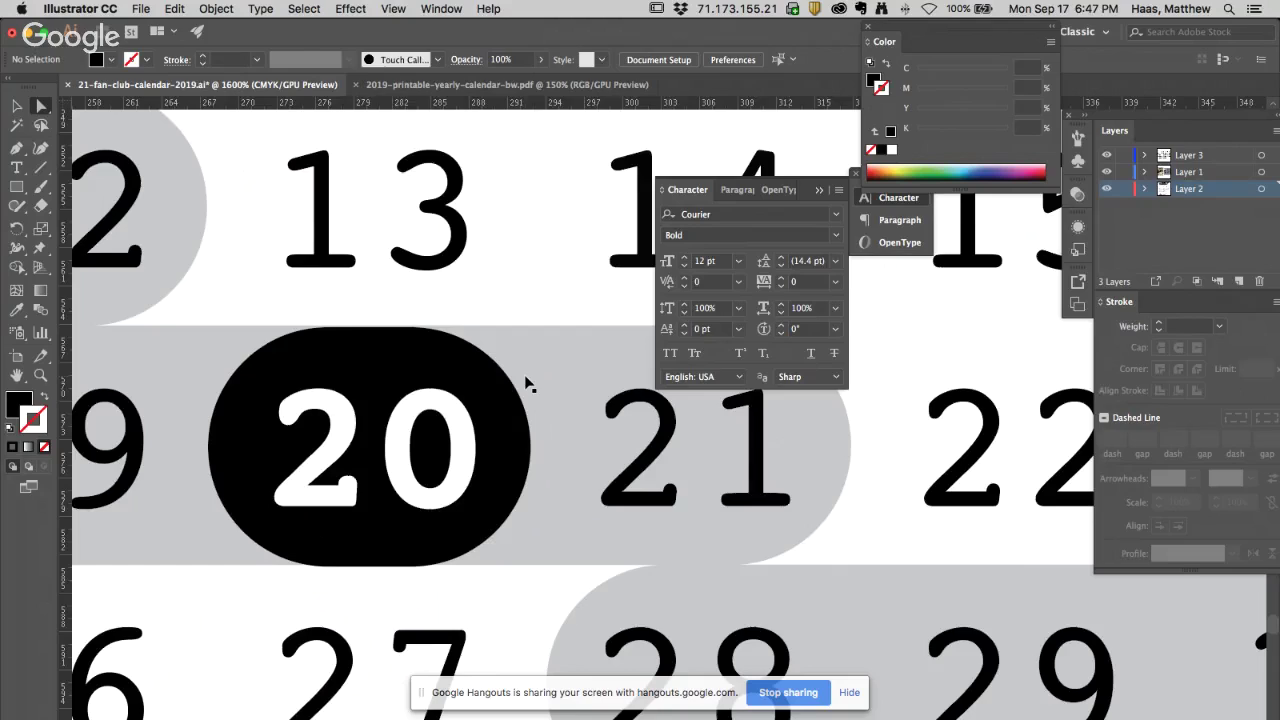
{"action": "key", "text": "super+0"}
{"action": "scroll", "coordinate": [600, 563], "scroll_direction": "down", "scroll_amount": 5}
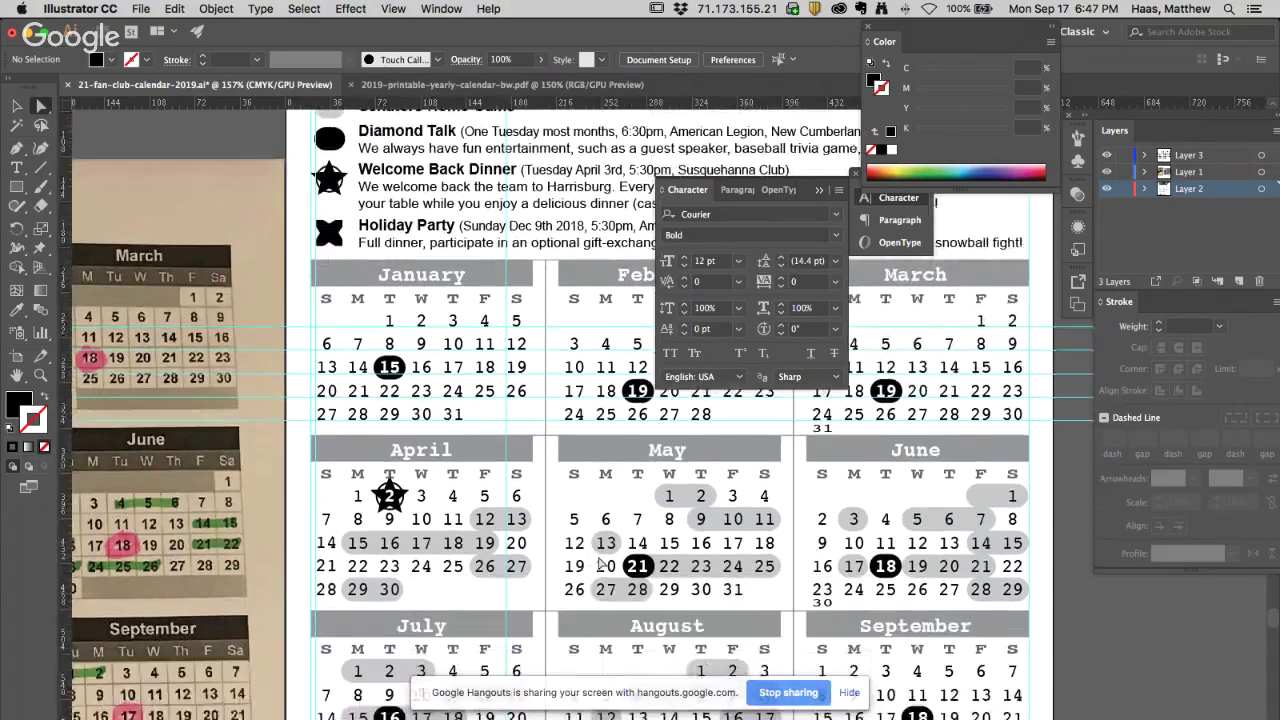
{"action": "scroll", "coordinate": [600, 565], "scroll_direction": "down", "scroll_amount": 3}
{"action": "scroll", "coordinate": [600, 565], "scroll_direction": "left", "scroll_amount": 4}
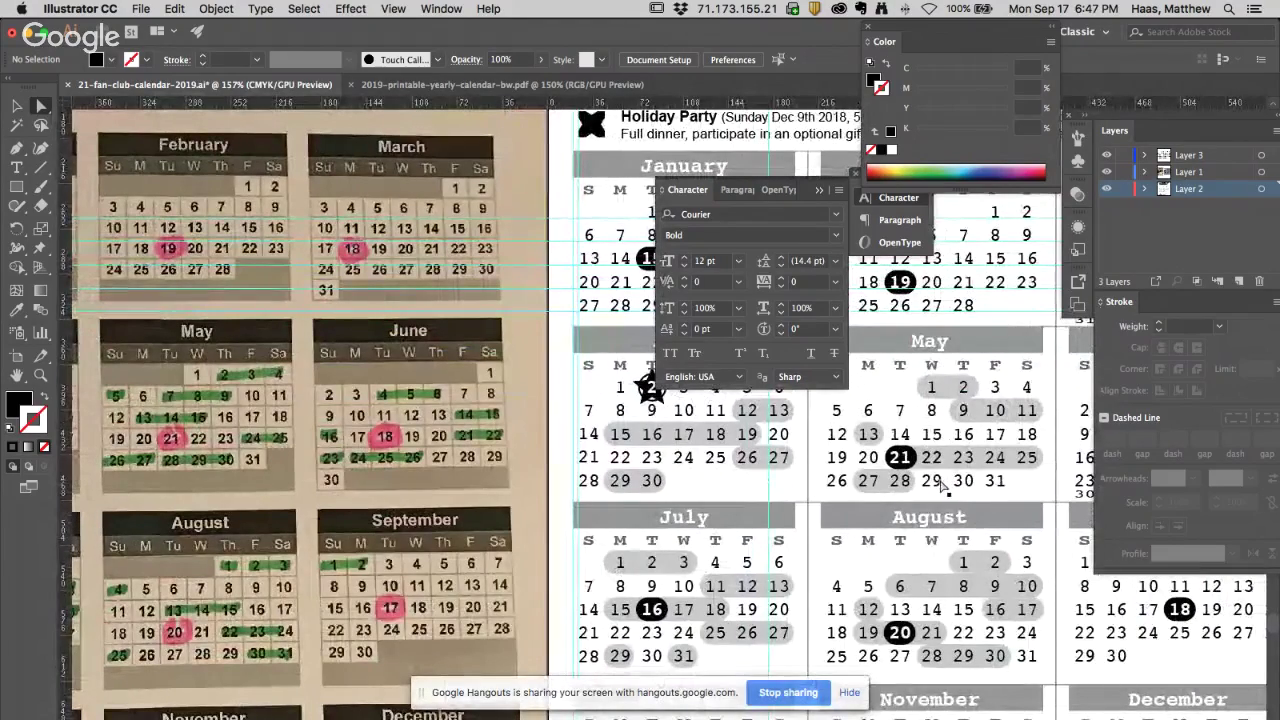
{"action": "scroll", "coordinate": [893, 480], "scroll_direction": "right", "scroll_amount": 1}
{"action": "scroll", "coordinate": [893, 480], "scroll_direction": "right", "scroll_amount": 9}
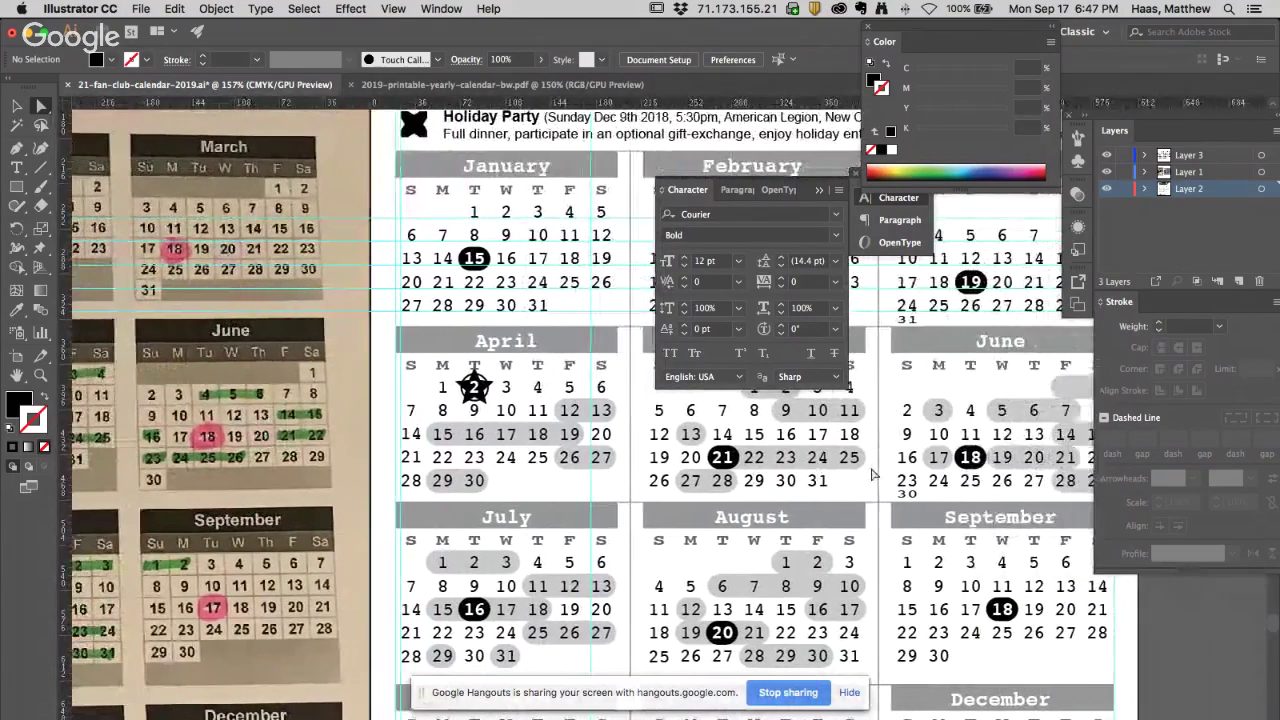
{"action": "scroll", "coordinate": [873, 478], "scroll_direction": "left", "scroll_amount": 1}
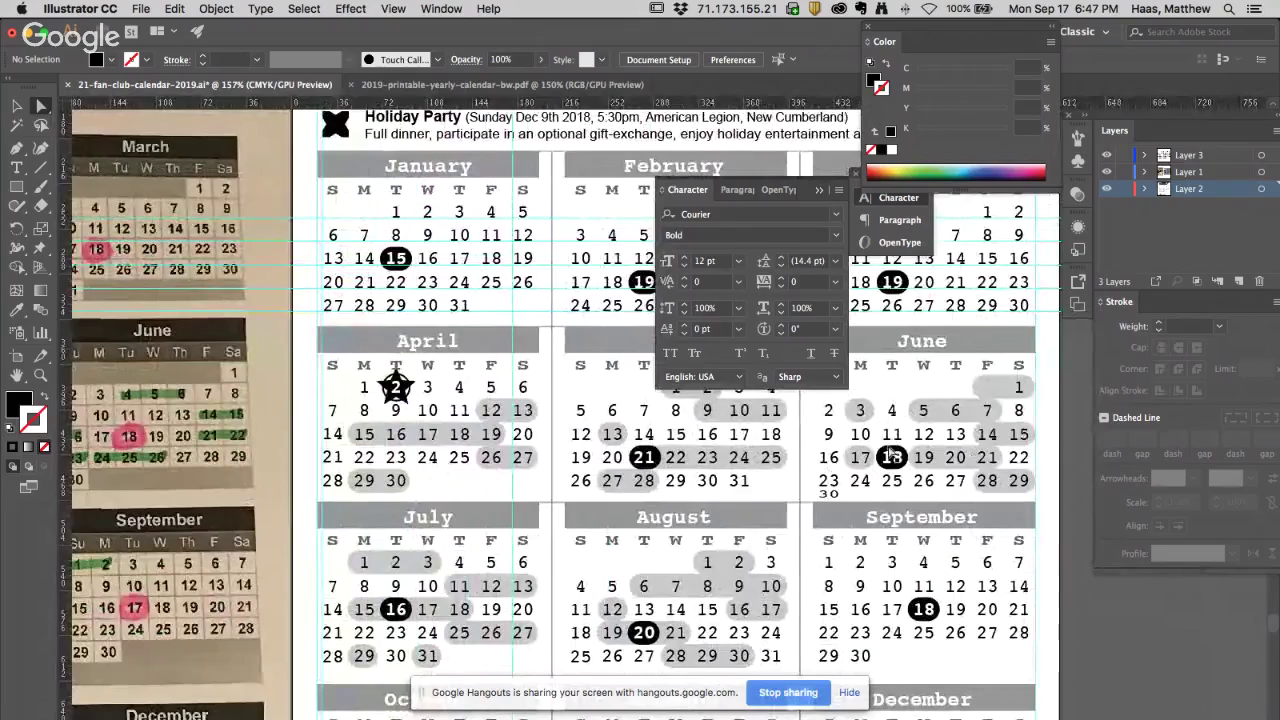
{"action": "scroll", "coordinate": [600, 552], "scroll_direction": "left", "scroll_amount": 5}
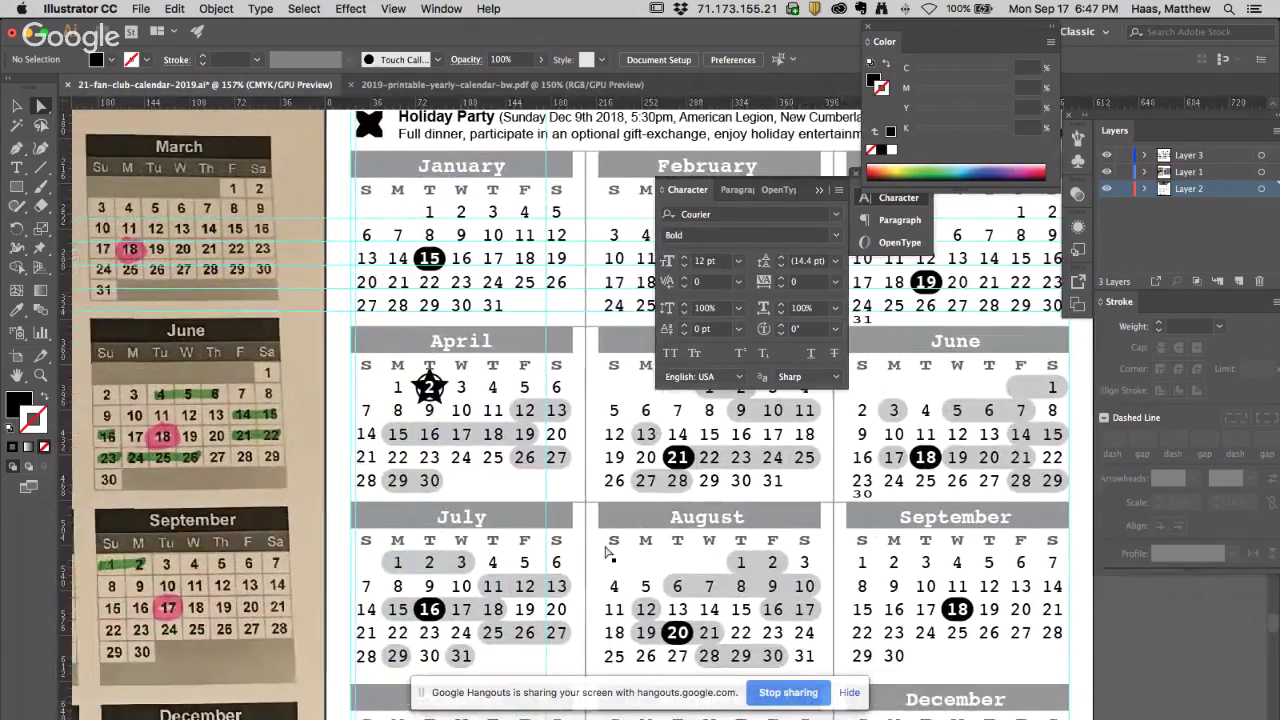
{"action": "scroll", "coordinate": [603, 553], "scroll_direction": "down", "scroll_amount": 8}
{"action": "scroll", "coordinate": [603, 553], "scroll_direction": "left", "scroll_amount": 10}
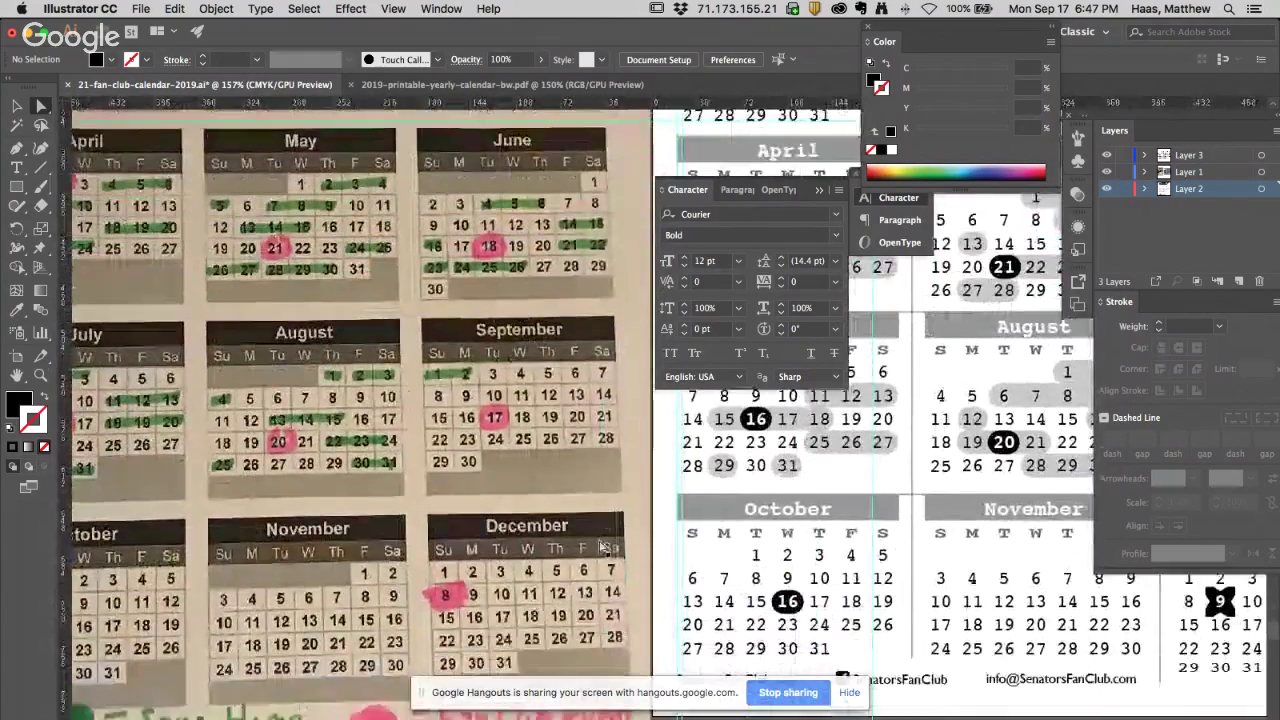
{"action": "scroll", "coordinate": [603, 553], "scroll_direction": "right", "scroll_amount": 1}
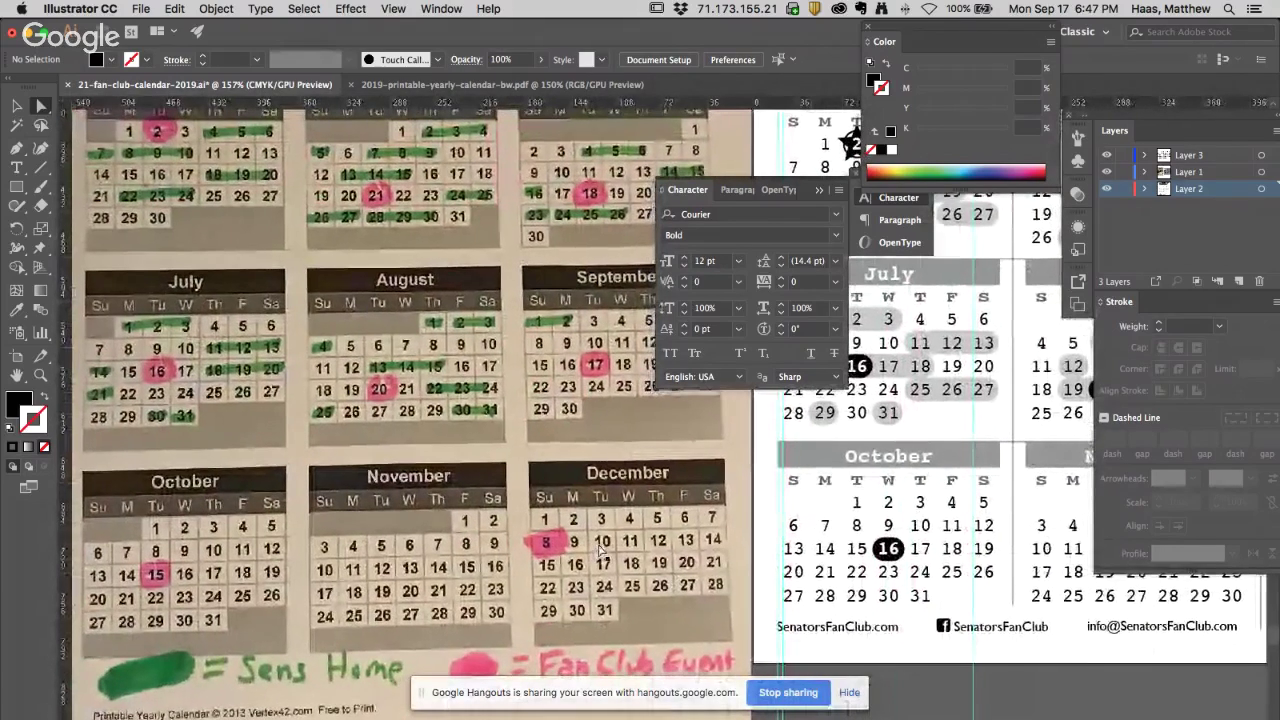
Move September's black Diamond Talk marker from the 18 onto the 17
{"action": "left_click", "coordinate": [819, 190]}
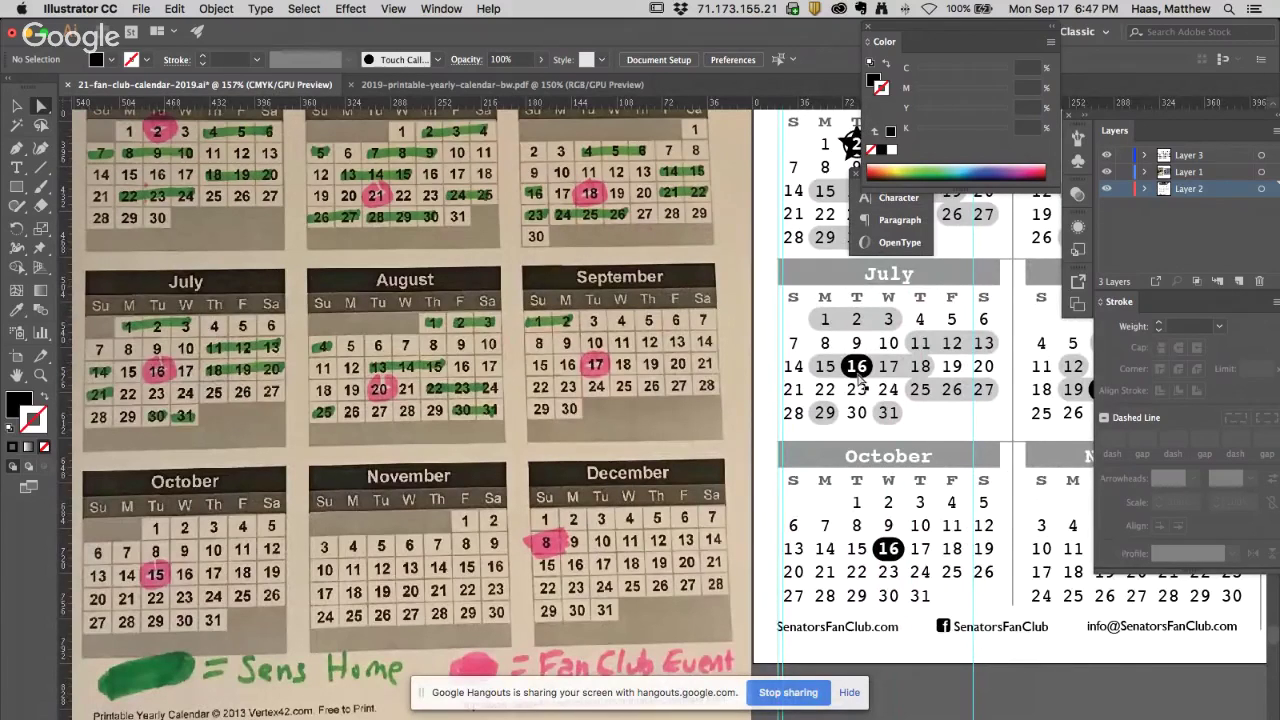
{"action": "scroll", "coordinate": [860, 375], "scroll_direction": "right", "scroll_amount": 5}
{"action": "scroll", "coordinate": [860, 377], "scroll_direction": "right", "scroll_amount": 5}
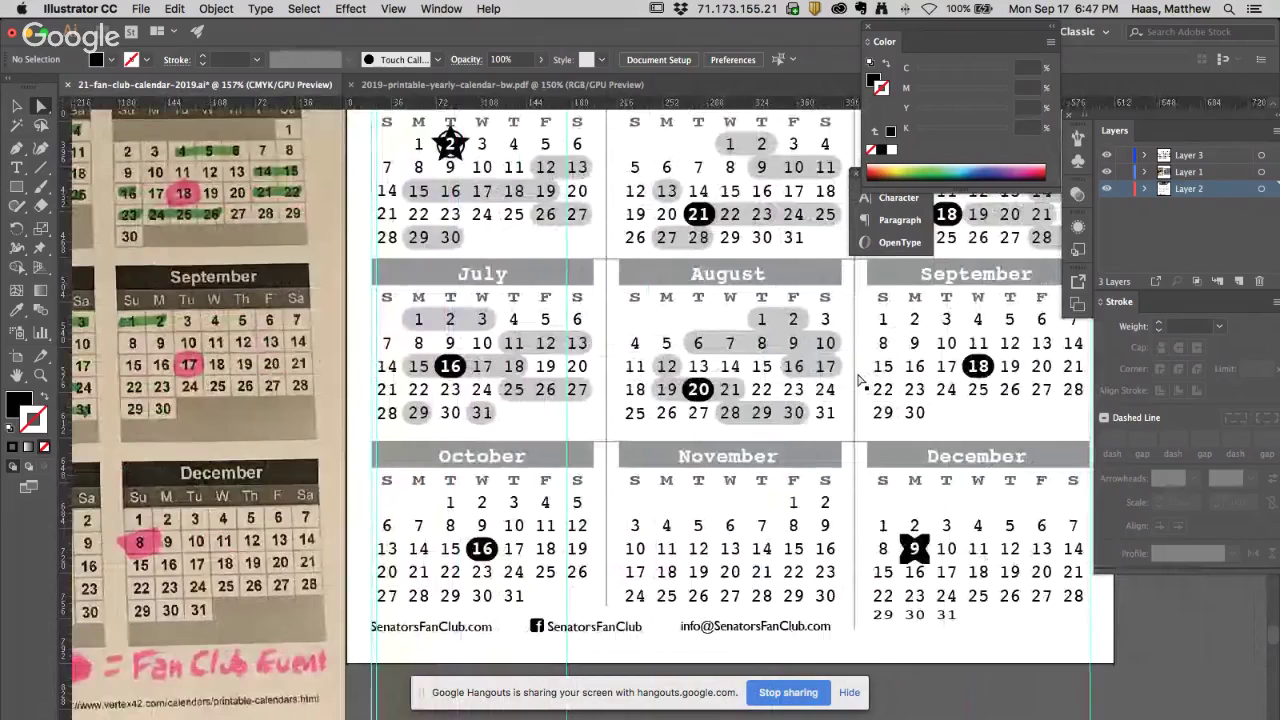
{"action": "left_click", "coordinate": [985, 385]}
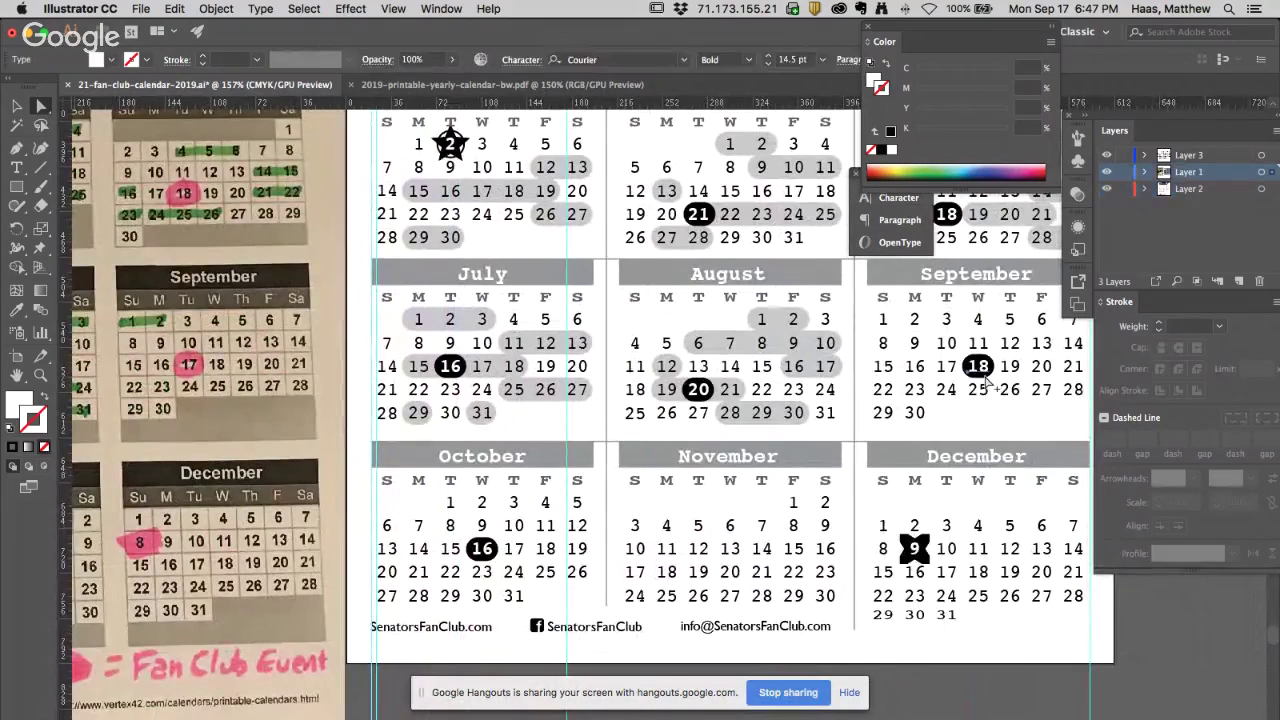
{"action": "scroll", "coordinate": [916, 345], "scroll_direction": "up", "scroll_amount": 3}
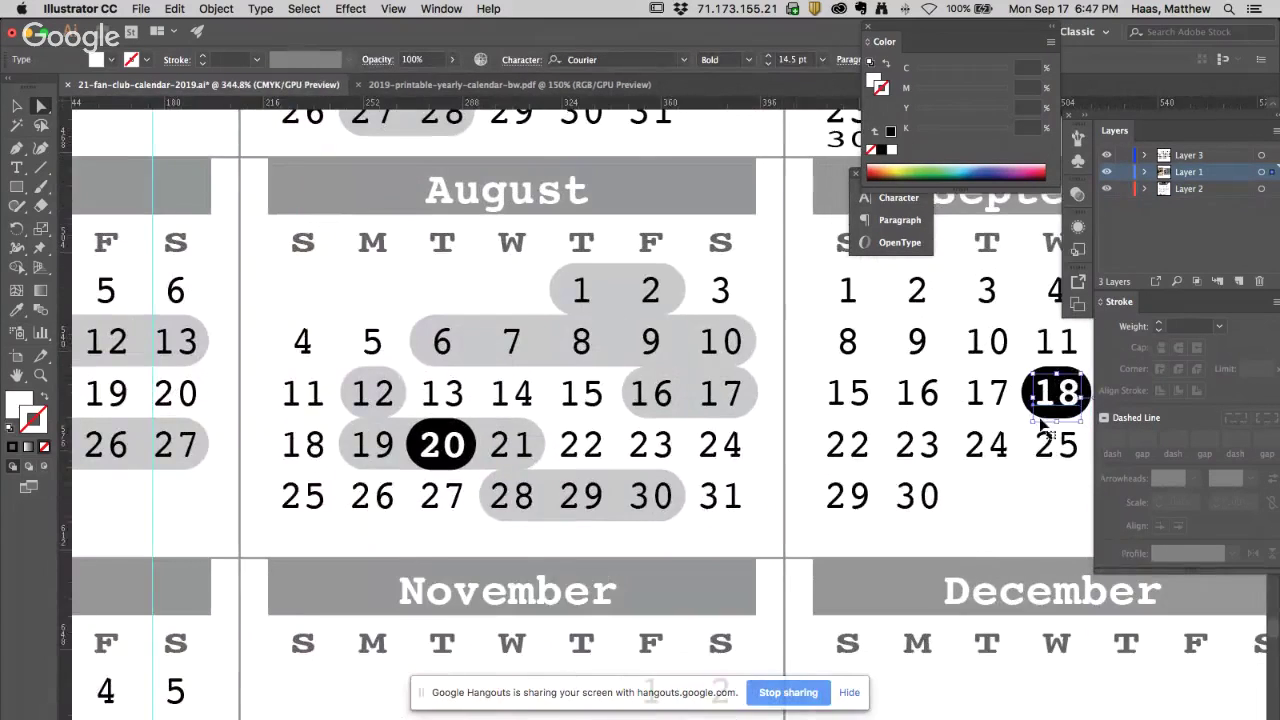
{"action": "left_click", "coordinate": [1026, 410]}
{"action": "key", "text": "shift+Left"}
{"action": "key", "text": "shift+Left"}
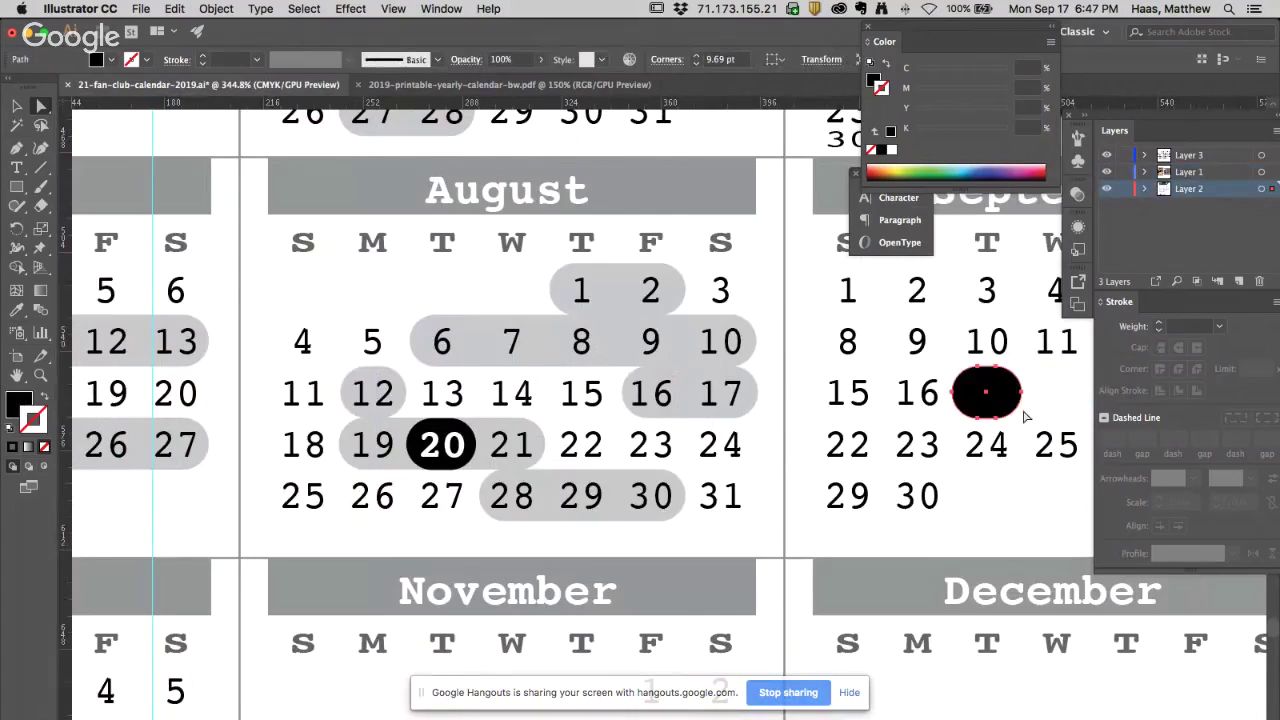
Restyle September's 18 as Regular text with a black fill and no stroke
{"action": "left_click", "coordinate": [1062, 401]}
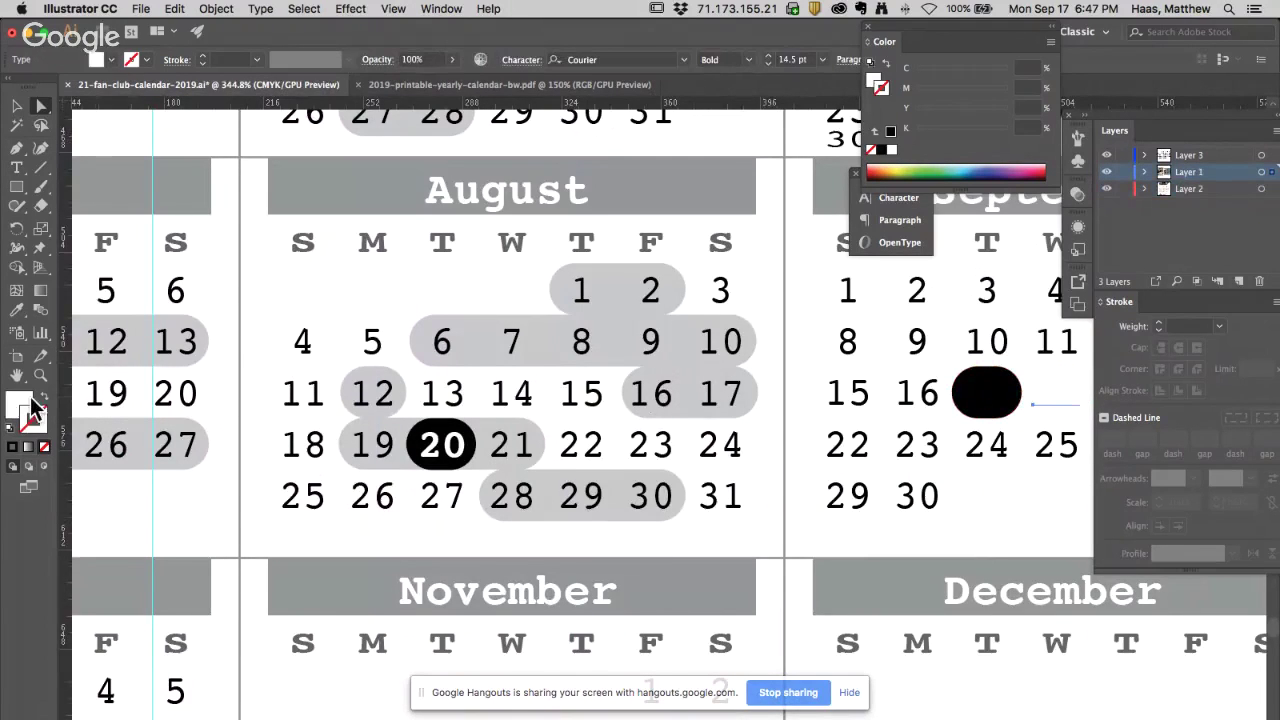
{"action": "left_click", "coordinate": [10, 430]}
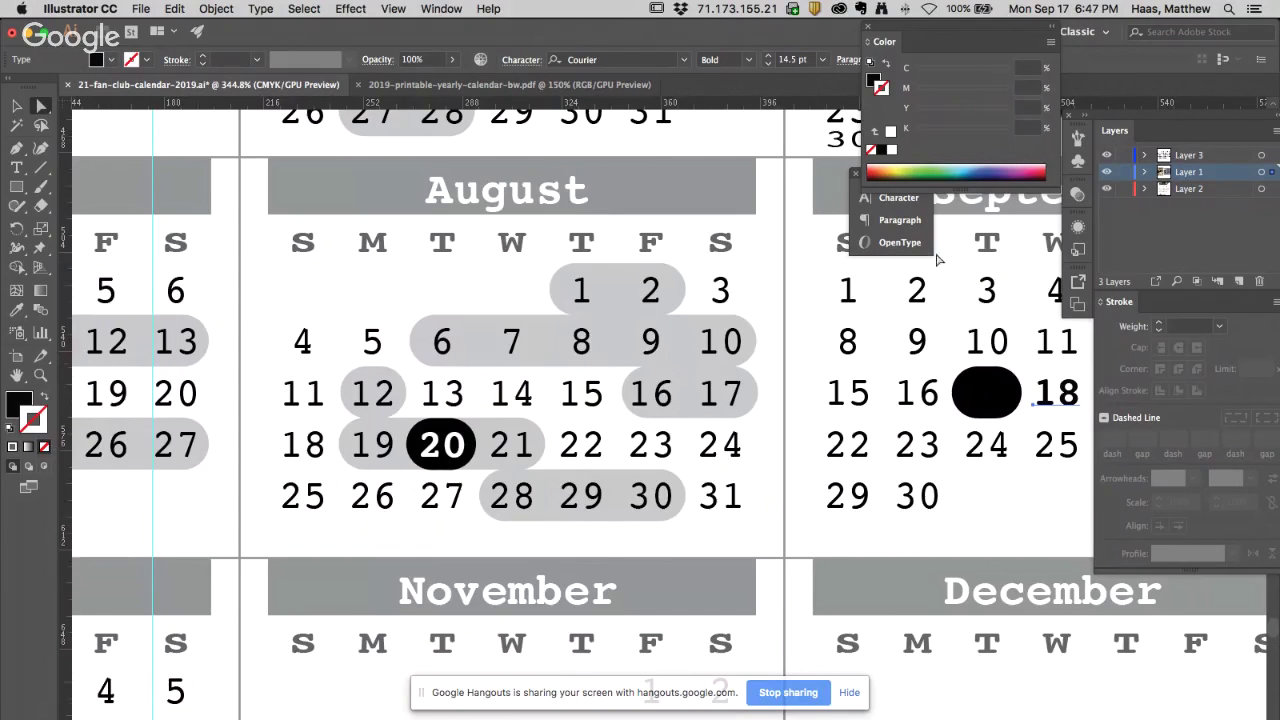
{"action": "left_click", "coordinate": [898, 198]}
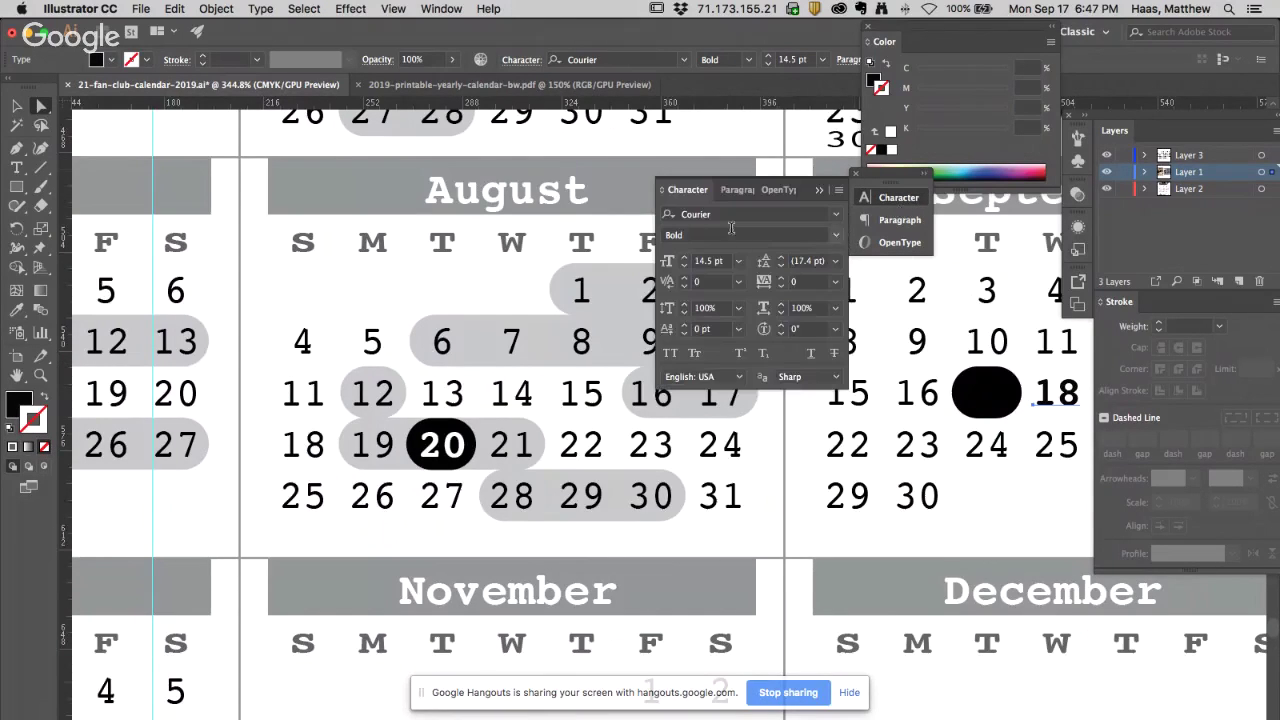
{"action": "left_click", "coordinate": [838, 243]}
{"action": "left_click", "coordinate": [688, 254]}
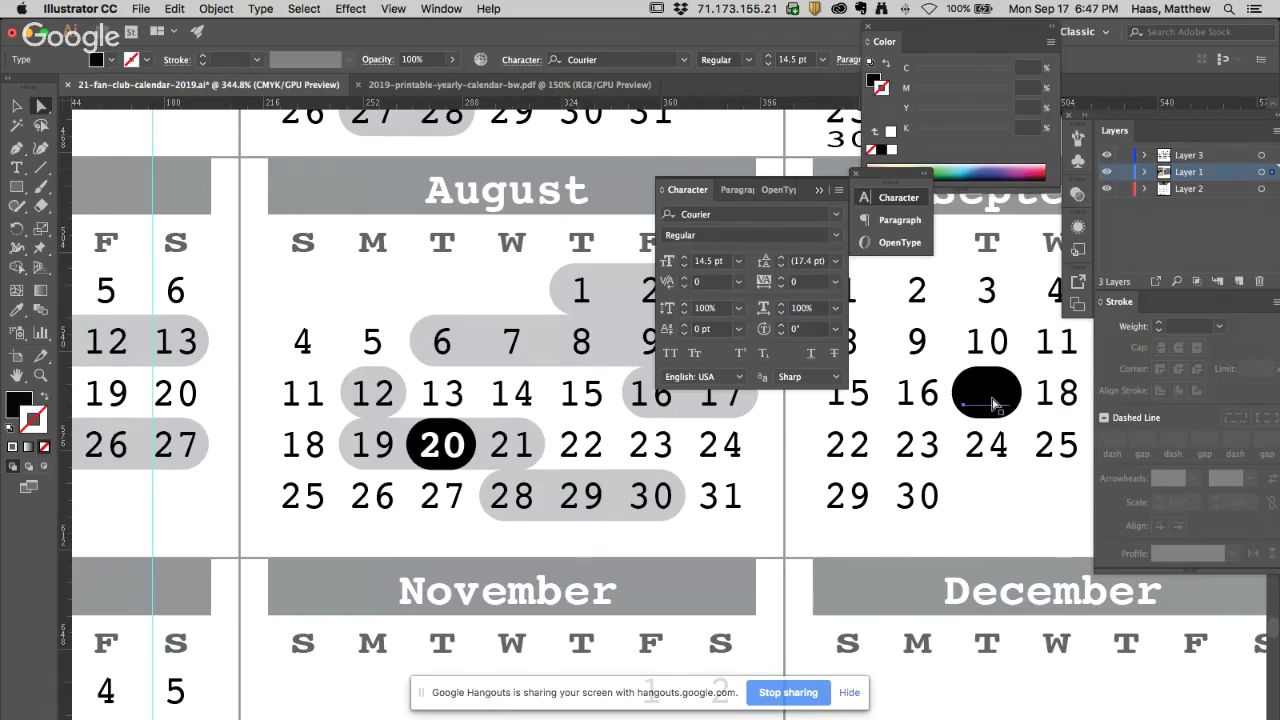
Restyle September's 17 inside the black marker as Bold white text with no stroke
{"action": "left_click", "coordinate": [835, 235]}
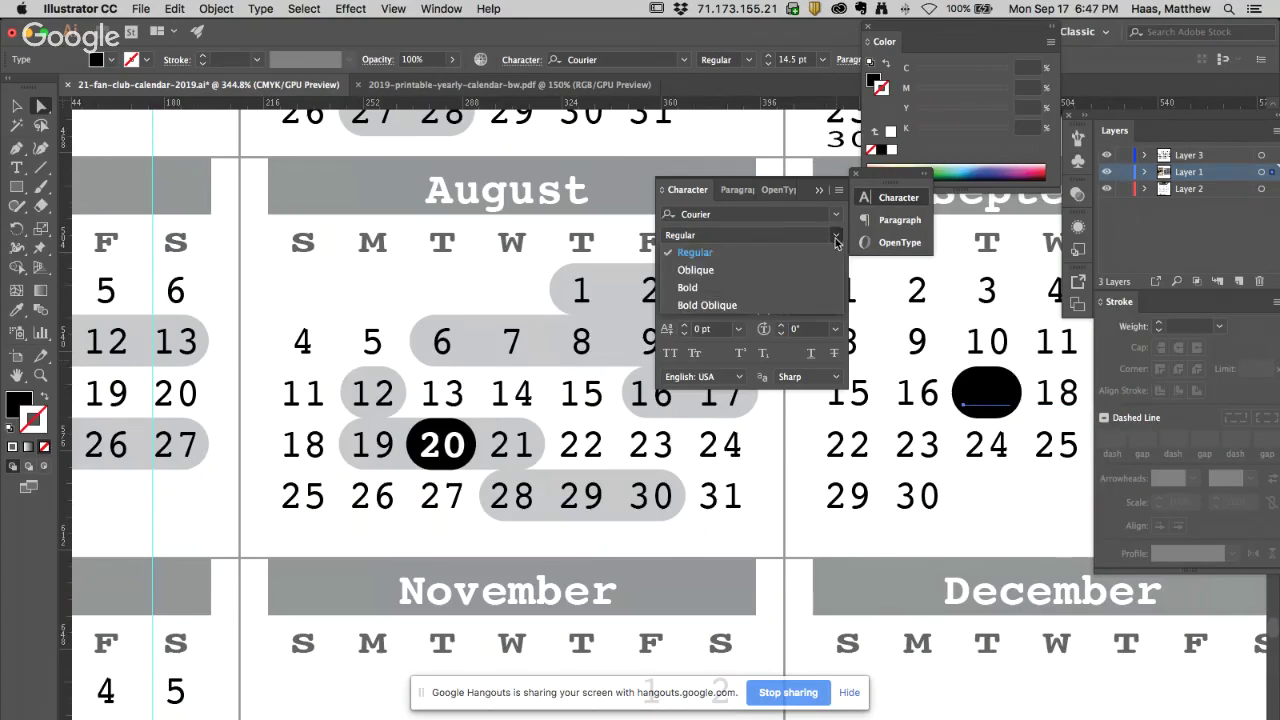
{"action": "left_click", "coordinate": [756, 288]}
{"action": "left_click", "coordinate": [12, 429]}
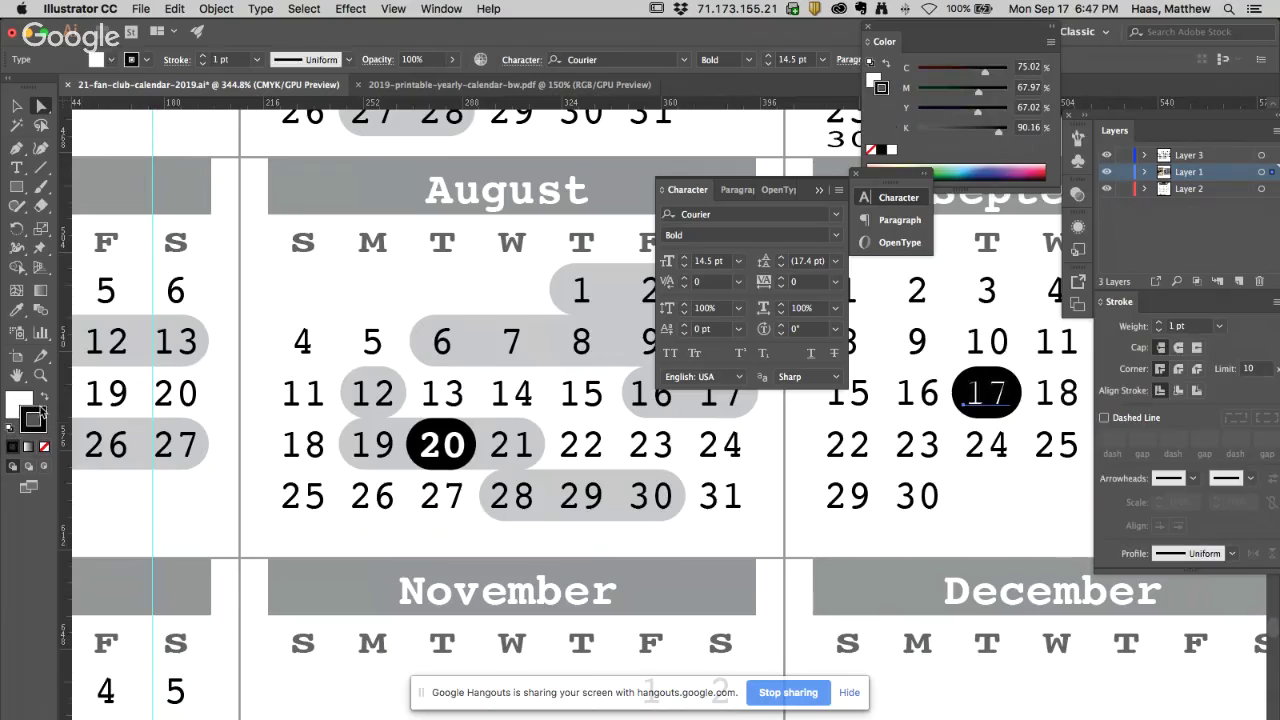
{"action": "left_click", "coordinate": [45, 447]}
{"action": "key", "text": "ctrl+shift+a"}
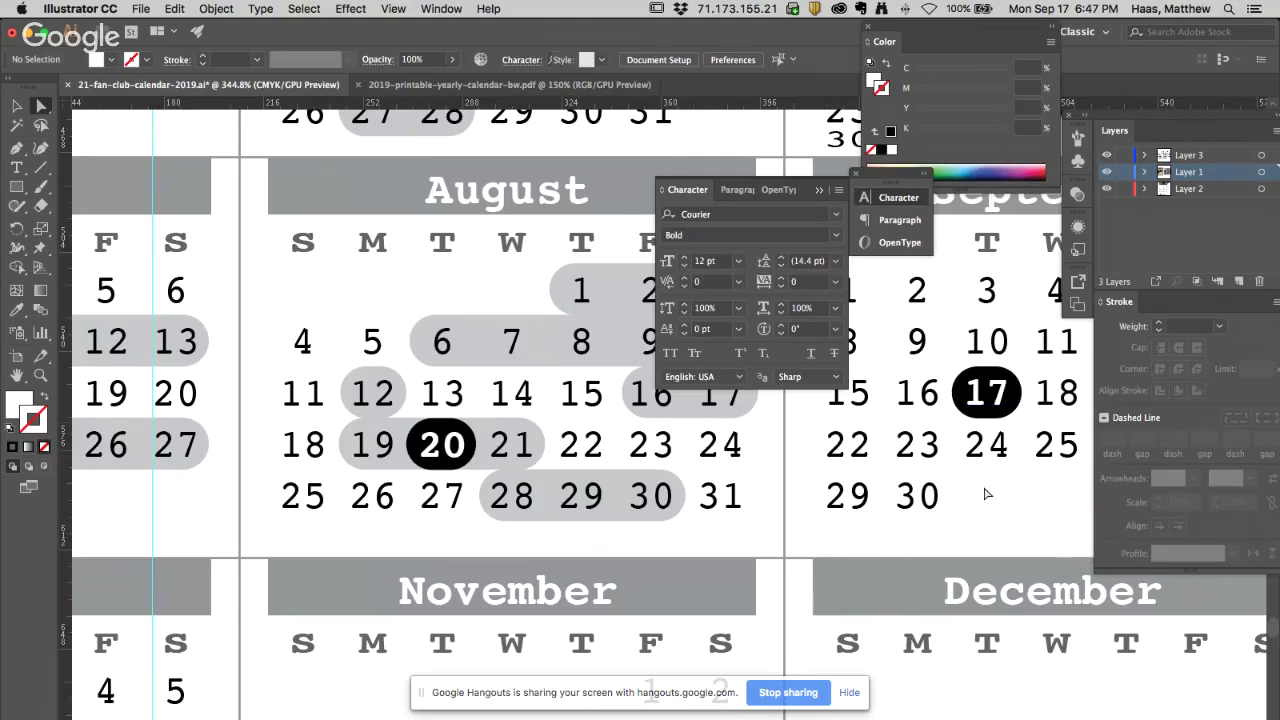
Check the hand-marked calendar and move October's black Diamond Talk marker from the 16 onto the 15
{"action": "key", "text": "ctrl+minus"}
{"action": "key", "text": "ctrl+minus"}
{"action": "scroll", "coordinate": [662, 585], "scroll_direction": "left", "scroll_amount": 8}
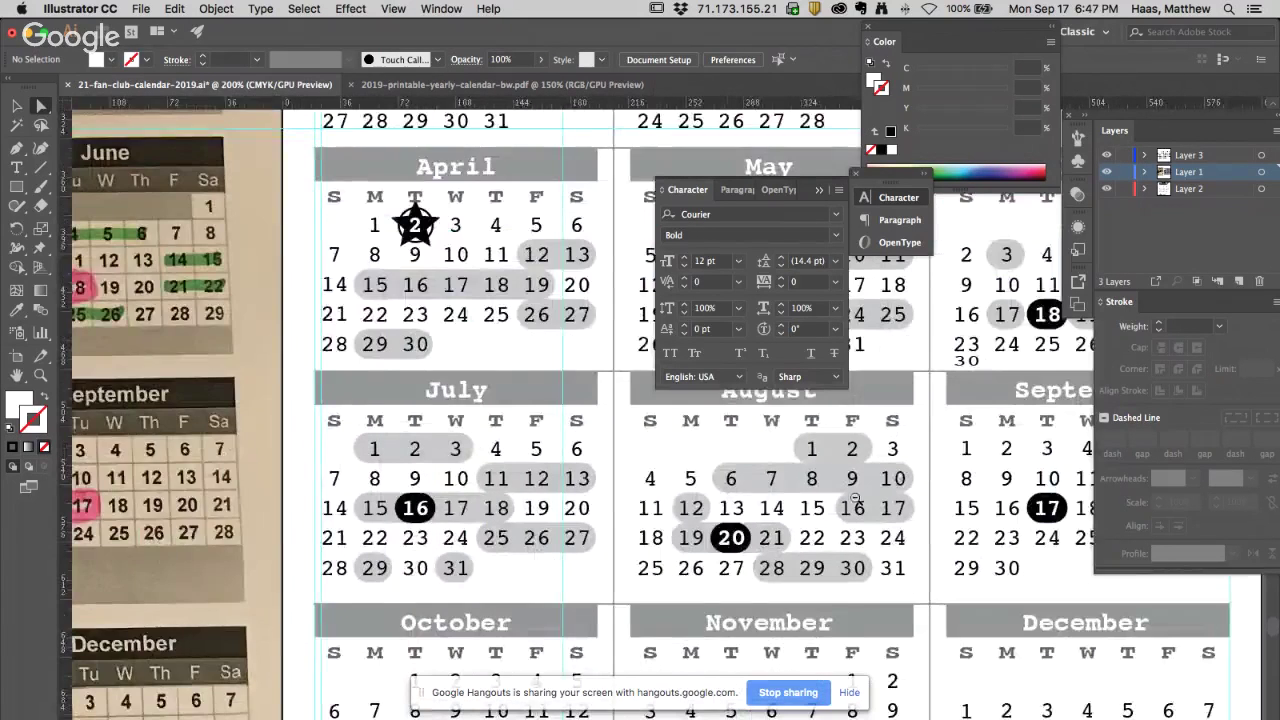
{"action": "scroll", "coordinate": [662, 585], "scroll_direction": "up", "scroll_amount": 4}
{"action": "key", "text": "ctrl+minus"}
{"action": "scroll", "coordinate": [771, 491], "scroll_direction": "left", "scroll_amount": 3}
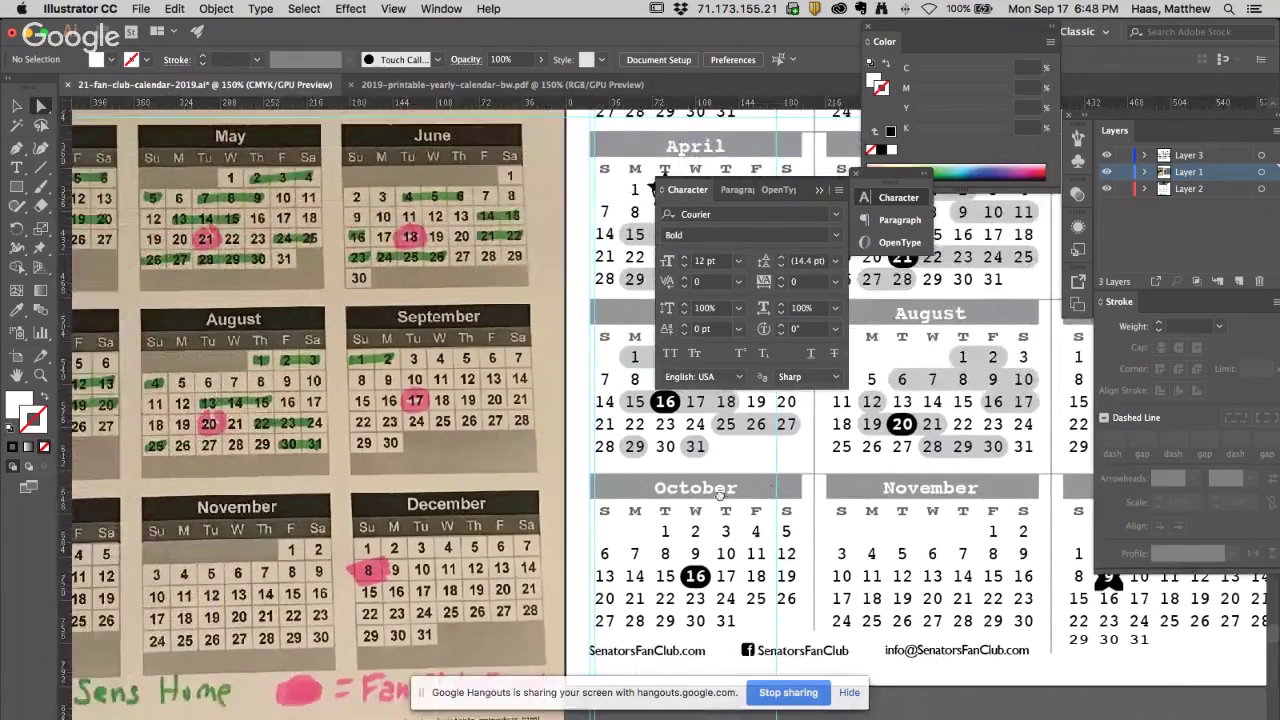
{"action": "scroll", "coordinate": [771, 491], "scroll_direction": "left", "scroll_amount": 5}
{"action": "scroll", "coordinate": [833, 490], "scroll_direction": "right", "scroll_amount": 5}
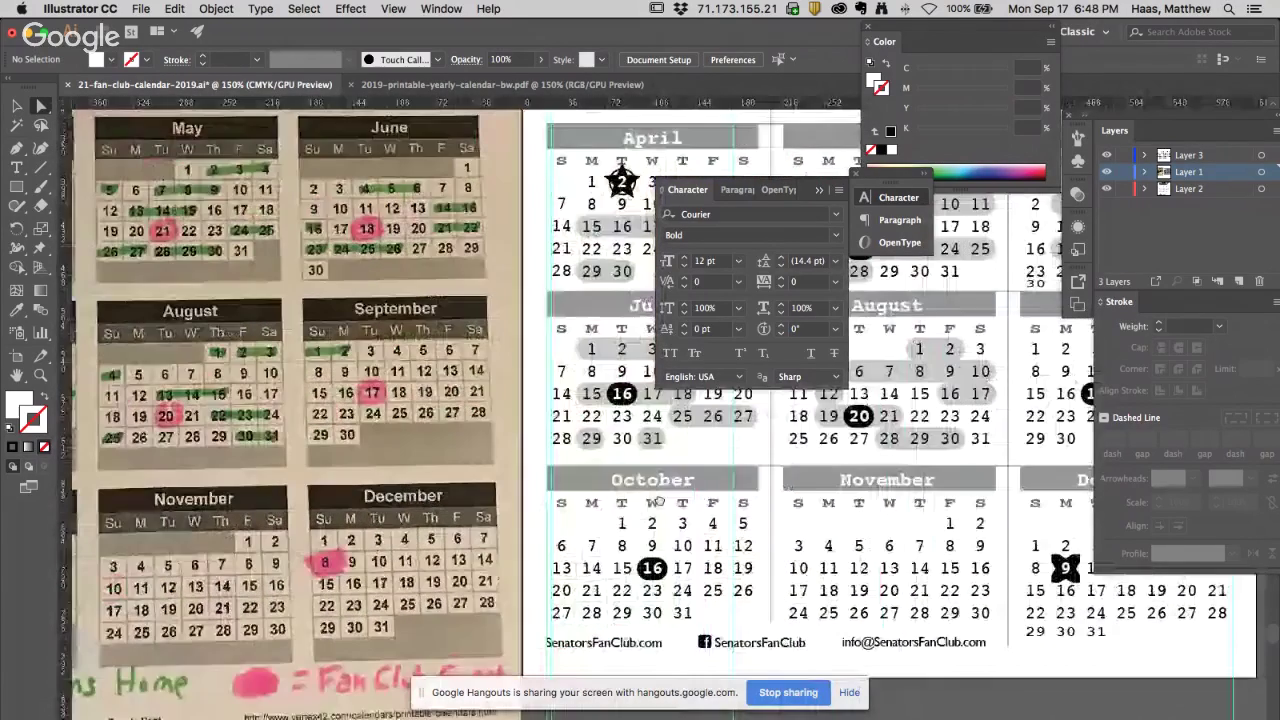
{"action": "left_click", "coordinate": [668, 569]}
{"action": "key", "text": "shift+Left"}
{"action": "key", "text": "shift+Left"}
Give October's 16 a black fill and the 15 inside the black marker a white fill, both without a stroke
{"action": "left_click", "coordinate": [655, 570]}
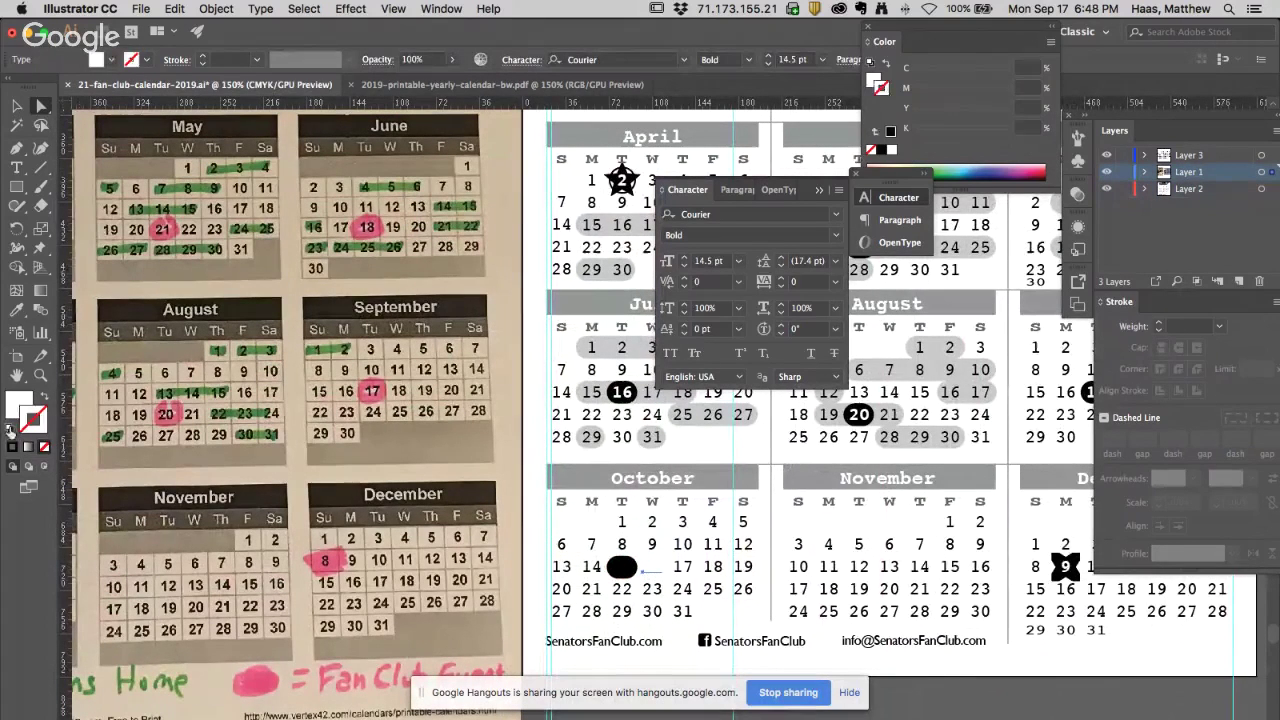
{"action": "left_click", "coordinate": [43, 402]}
{"action": "left_click", "coordinate": [44, 446]}
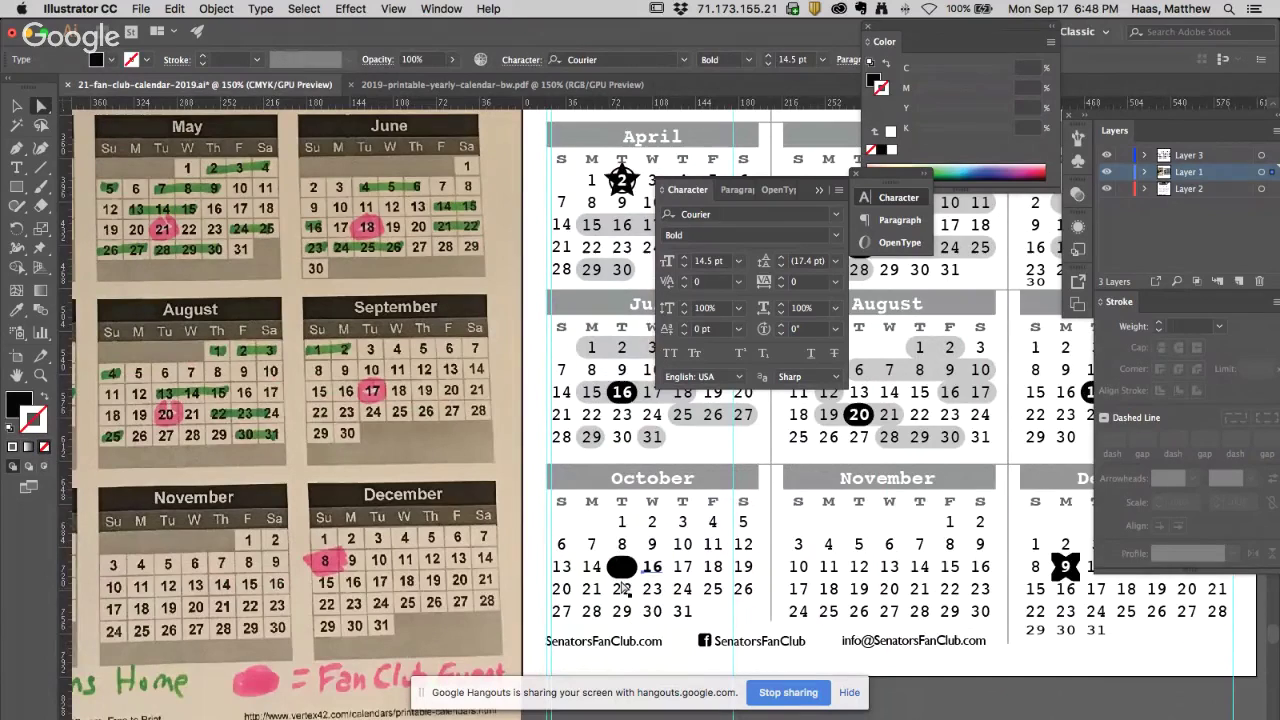
{"action": "left_click", "coordinate": [9, 428]}
{"action": "left_click", "coordinate": [44, 446]}
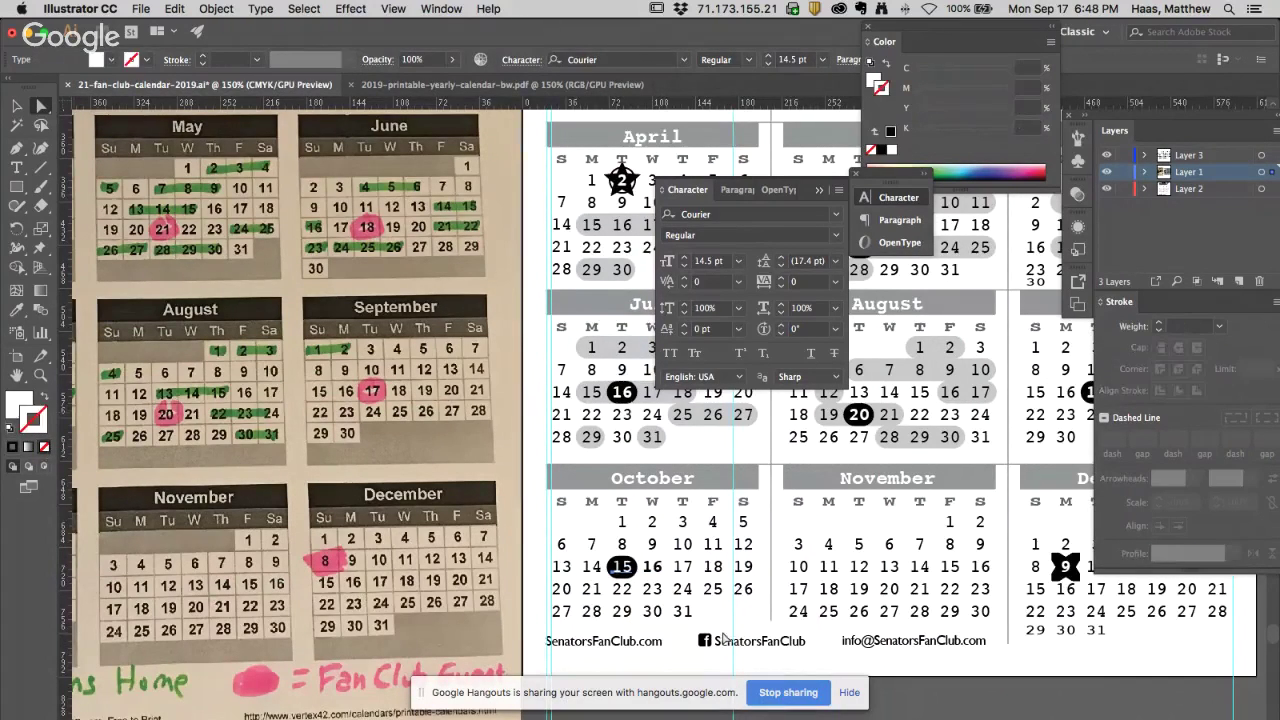
Set October's 16 to the Regular font style and the 15 inside the marker to Bold
{"action": "left_click", "coordinate": [651, 566]}
{"action": "left_click", "coordinate": [835, 236]}
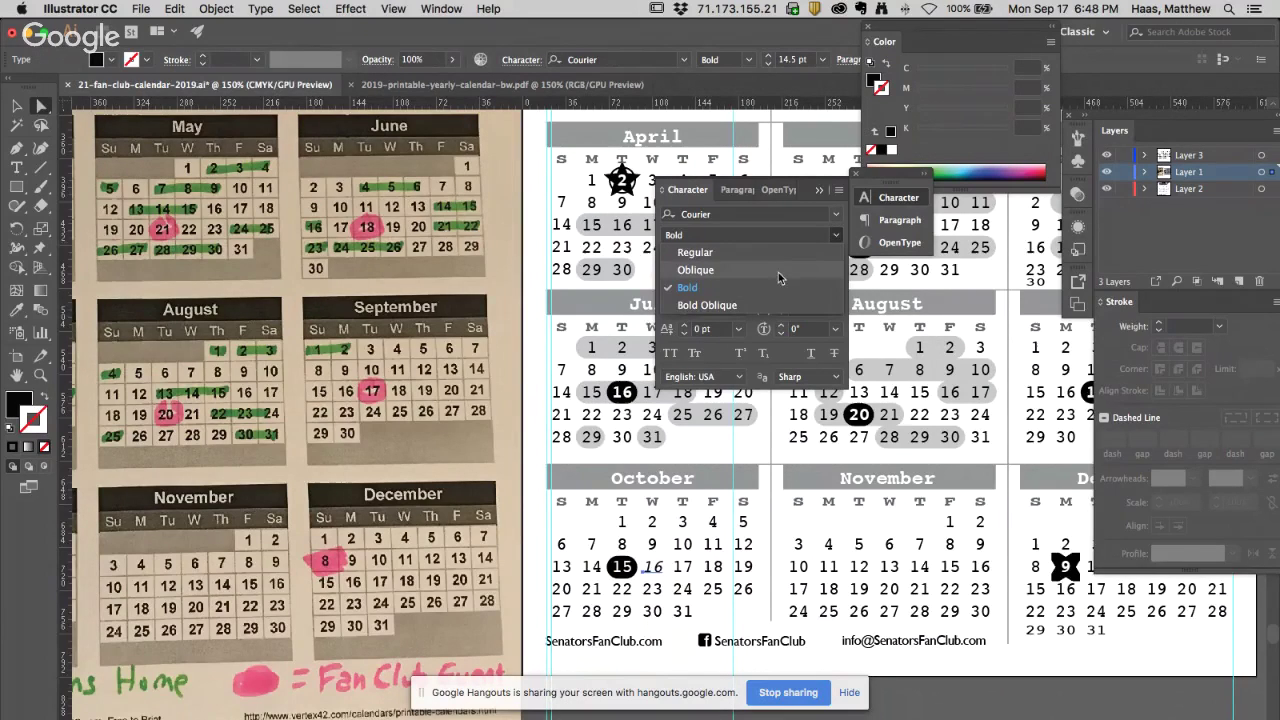
{"action": "left_click", "coordinate": [690, 251]}
{"action": "left_click", "coordinate": [633, 568]}
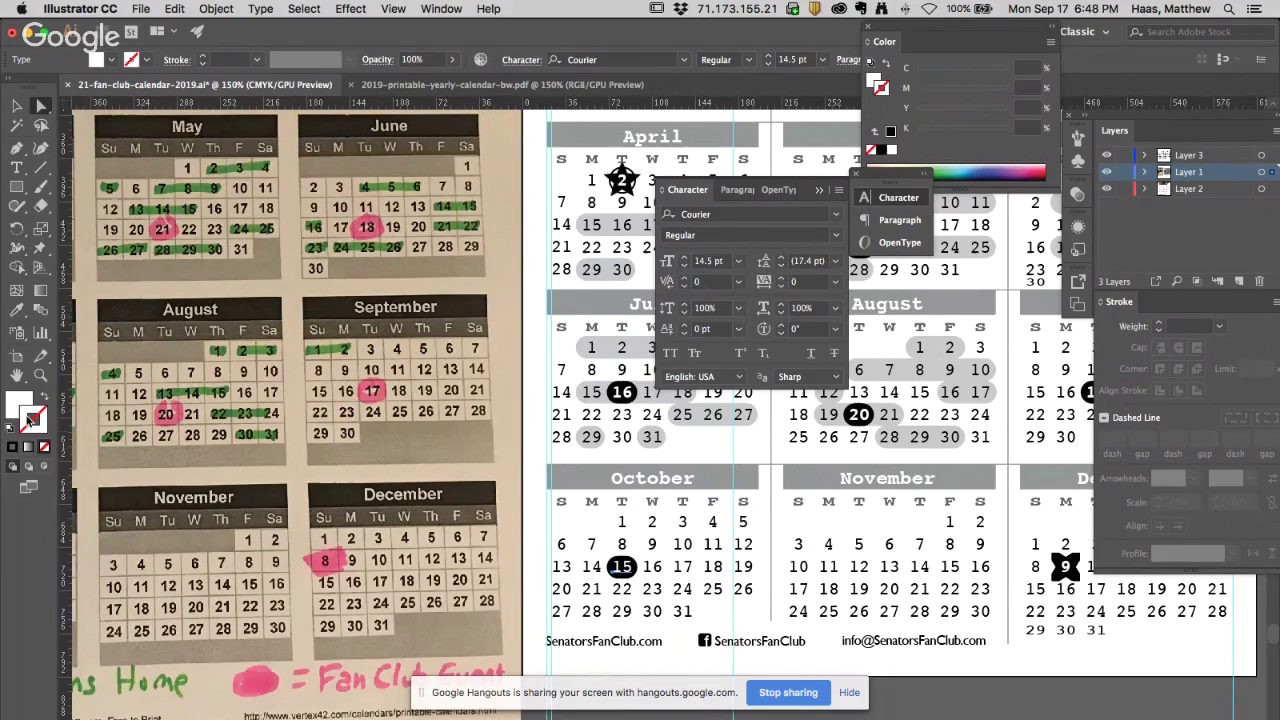
{"action": "left_click", "coordinate": [838, 243]}
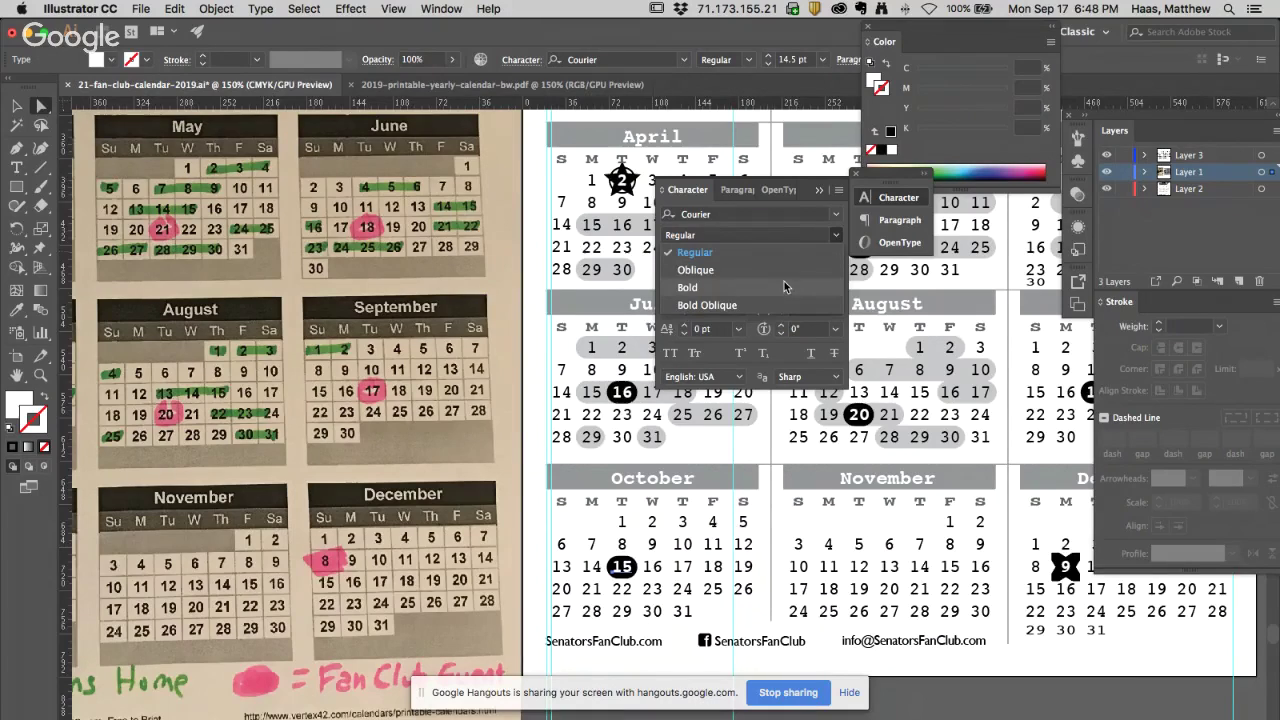
{"action": "left_click", "coordinate": [782, 286]}
Move December's black cross-shaped marker from the 9 onto the 8
{"action": "left_click", "coordinate": [1074, 584]}
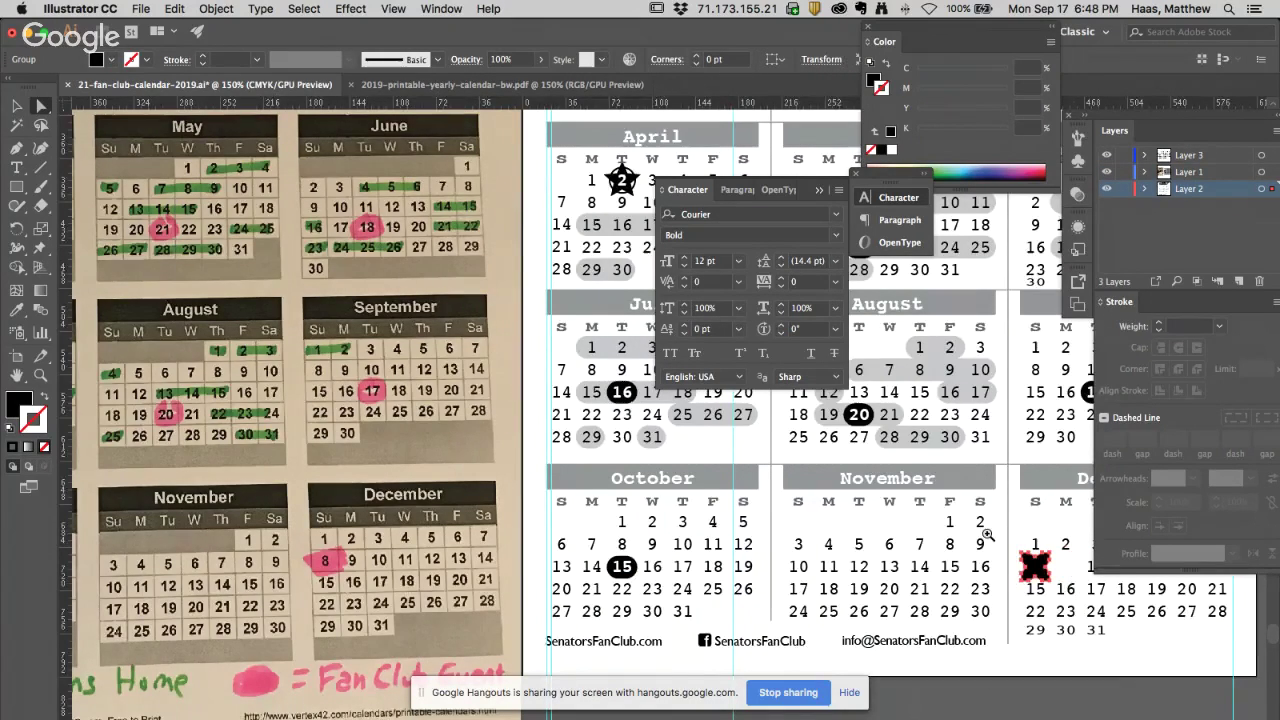
{"action": "scroll", "coordinate": [1074, 585], "scroll_direction": "up", "scroll_amount": 5}
{"action": "left_click_drag", "start_coordinate": [1133, 620], "coordinate": [495, 581]}
Restyle December's 9 as Regular text with a black fill and no stroke
{"action": "left_click", "coordinate": [526, 595]}
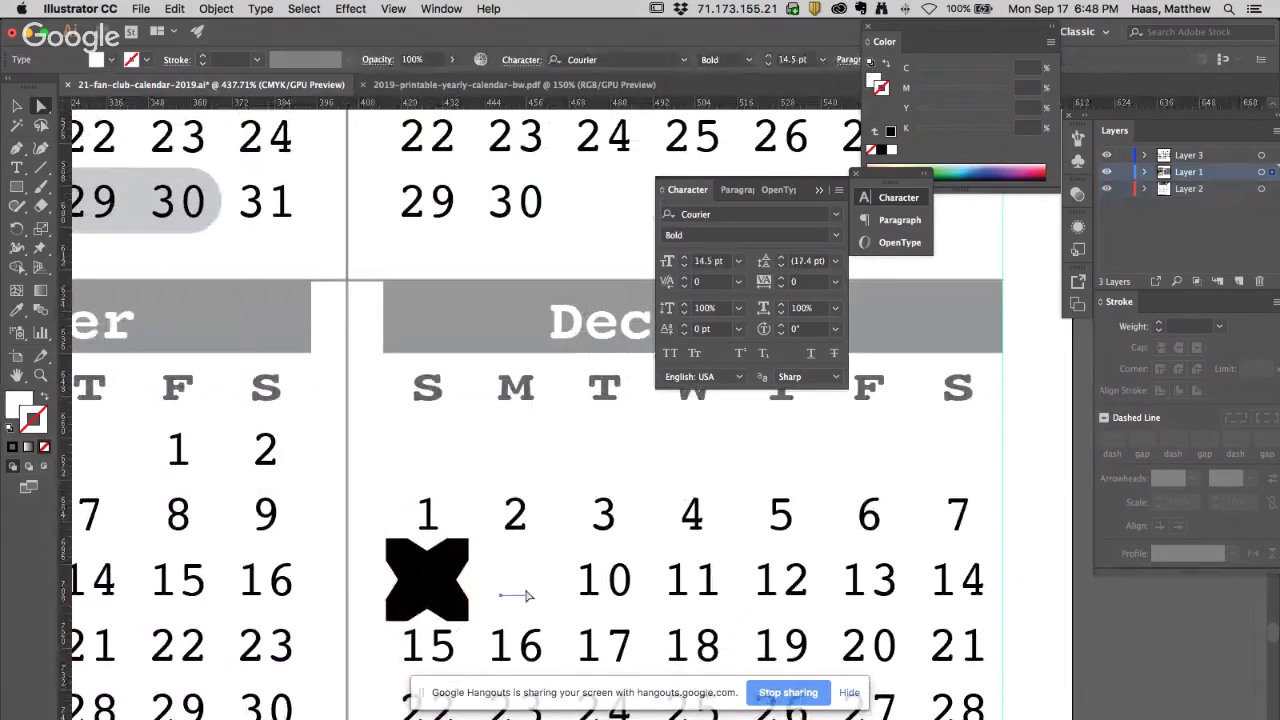
{"action": "left_click", "coordinate": [10, 430]}
{"action": "left_click", "coordinate": [43, 398]}
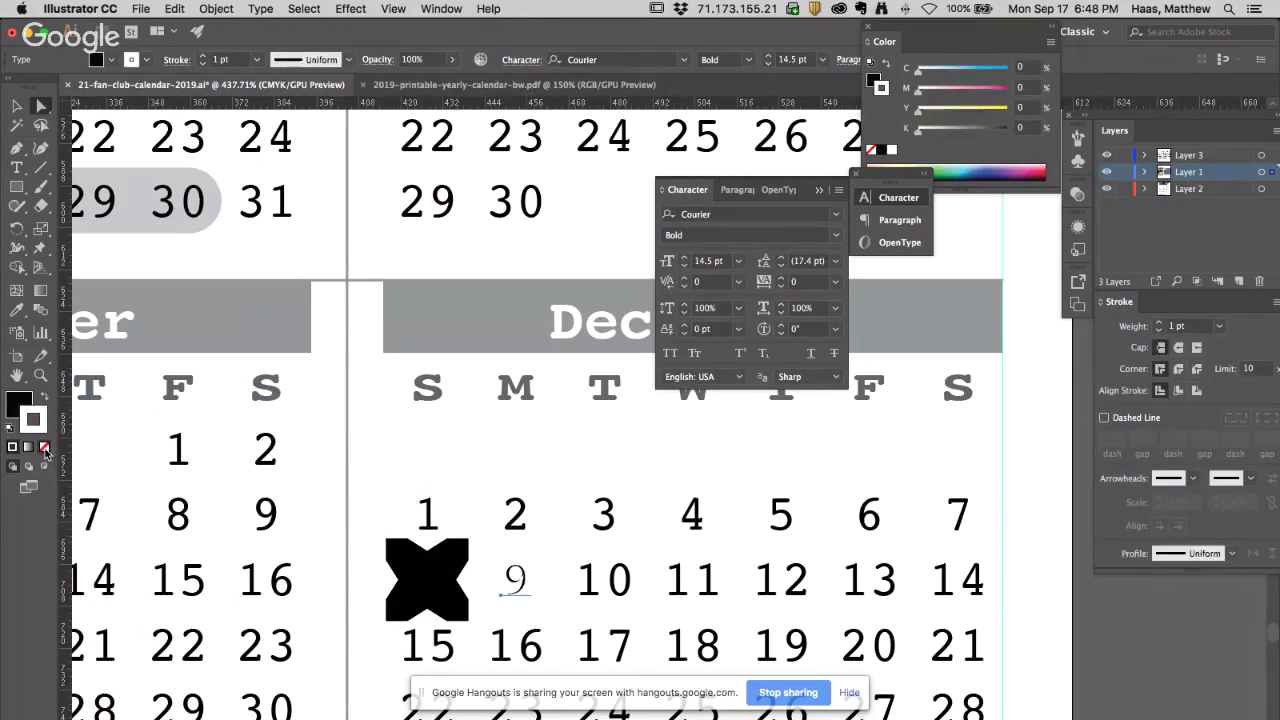
{"action": "left_click", "coordinate": [44, 449]}
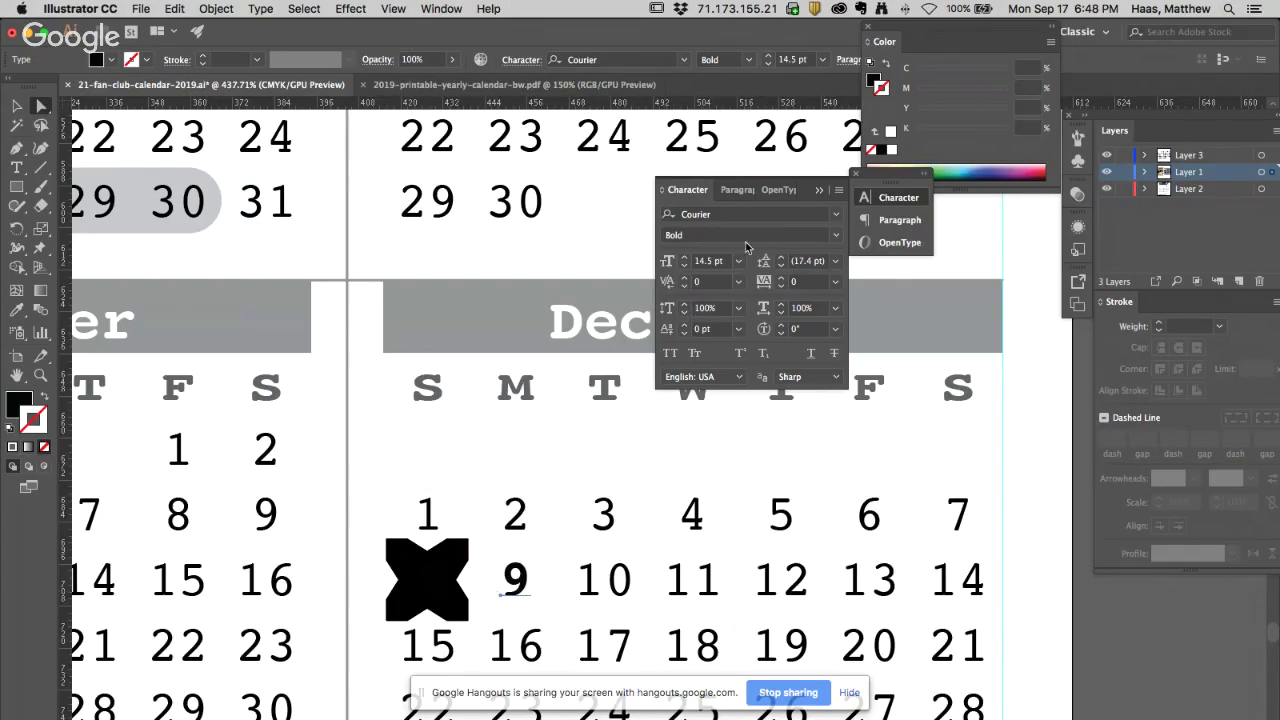
{"action": "left_click", "coordinate": [835, 235]}
{"action": "left_click", "coordinate": [808, 253]}
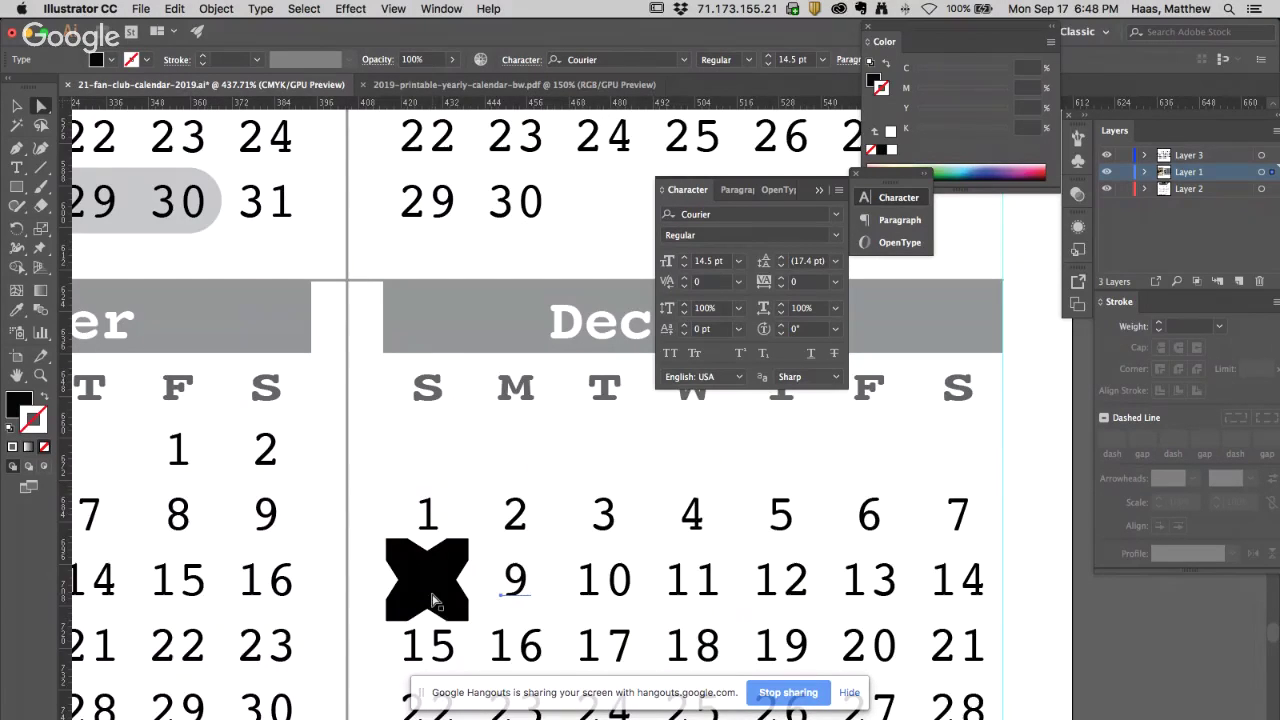
Restyle December's 8 inside the black marker as Bold white text with no stroke, and hide the floating and docked panels
{"action": "left_click", "coordinate": [11, 428]}
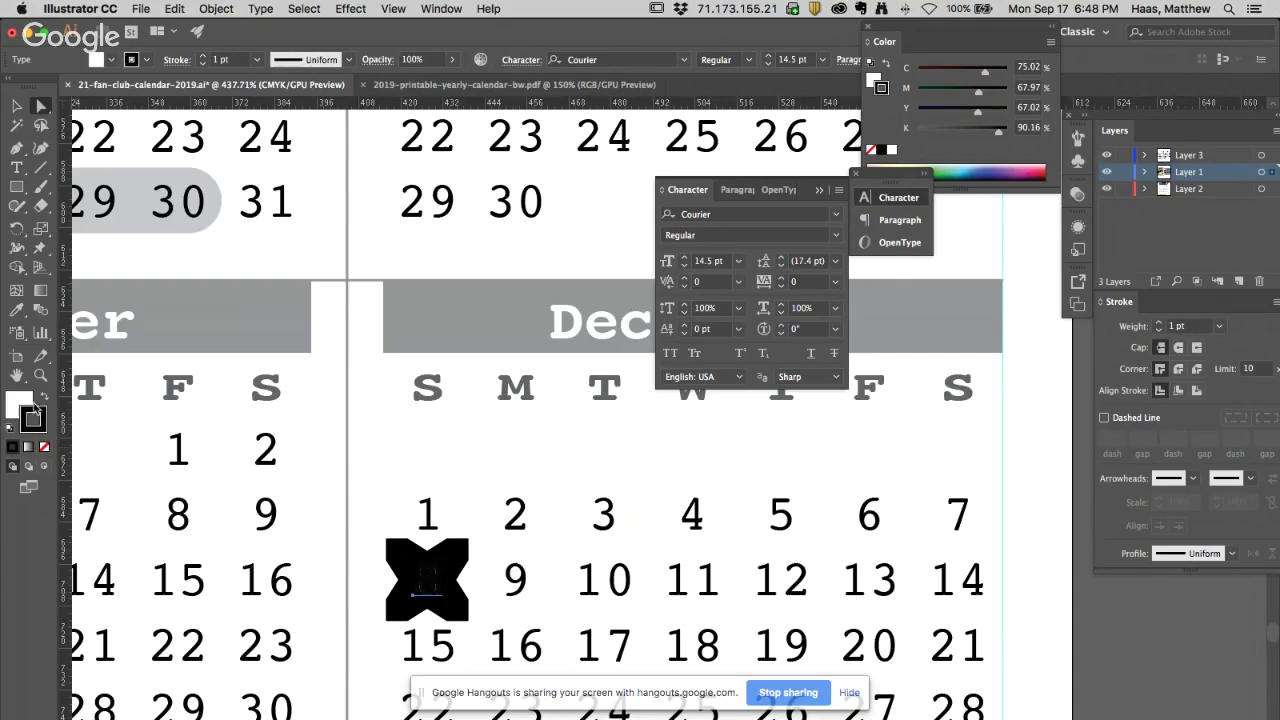
{"action": "left_click", "coordinate": [42, 398]}
{"action": "left_click", "coordinate": [42, 398]}
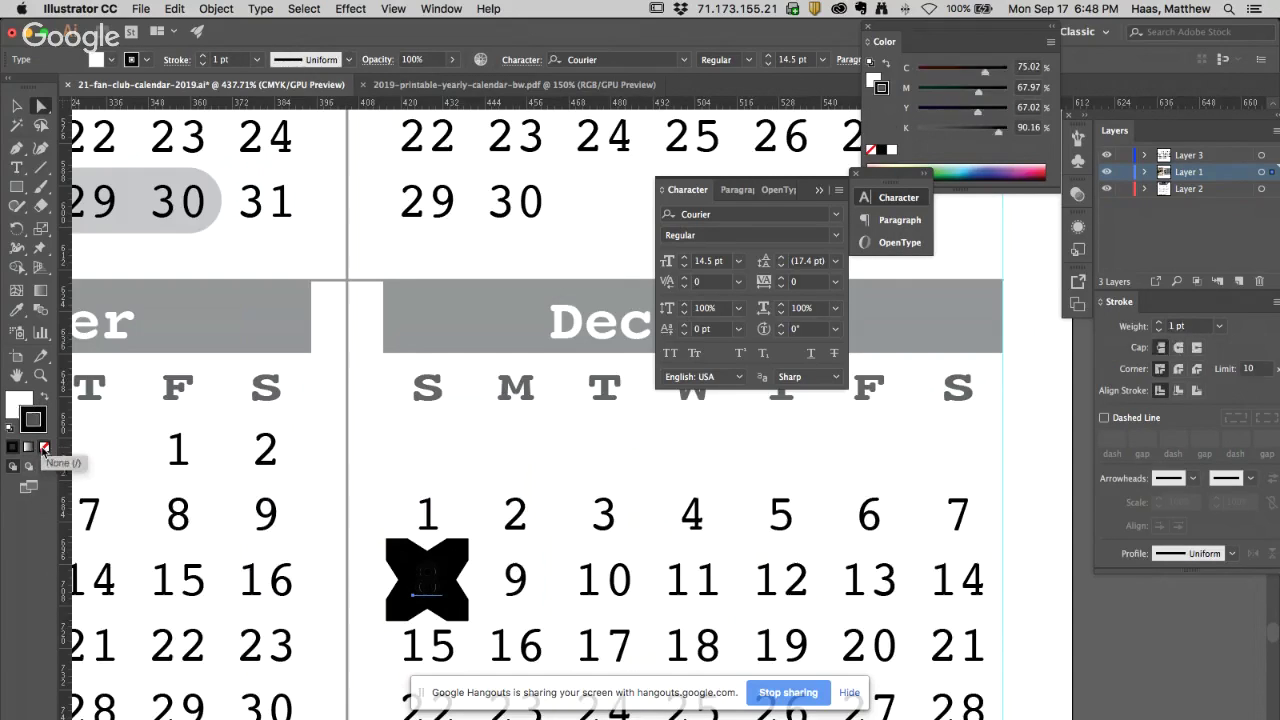
{"action": "left_click", "coordinate": [44, 446]}
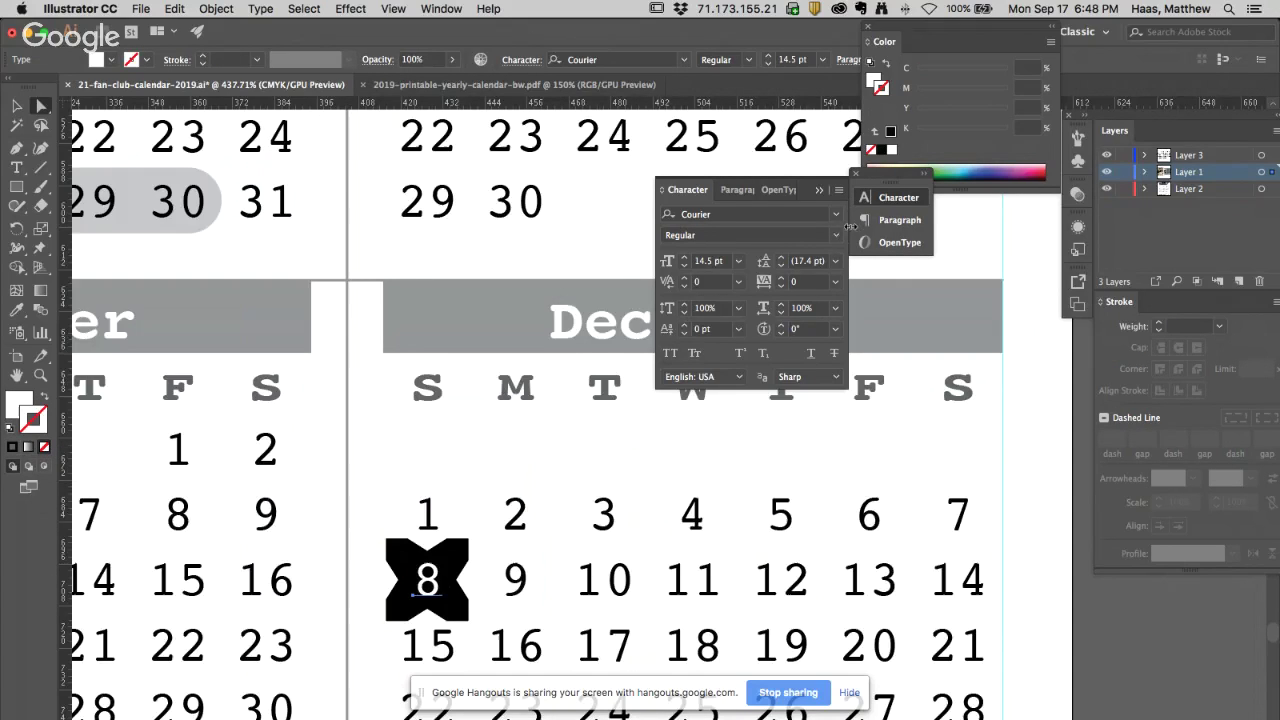
{"action": "left_click", "coordinate": [836, 235]}
{"action": "left_click", "coordinate": [771, 283]}
{"action": "key", "text": "shift+Tab"}
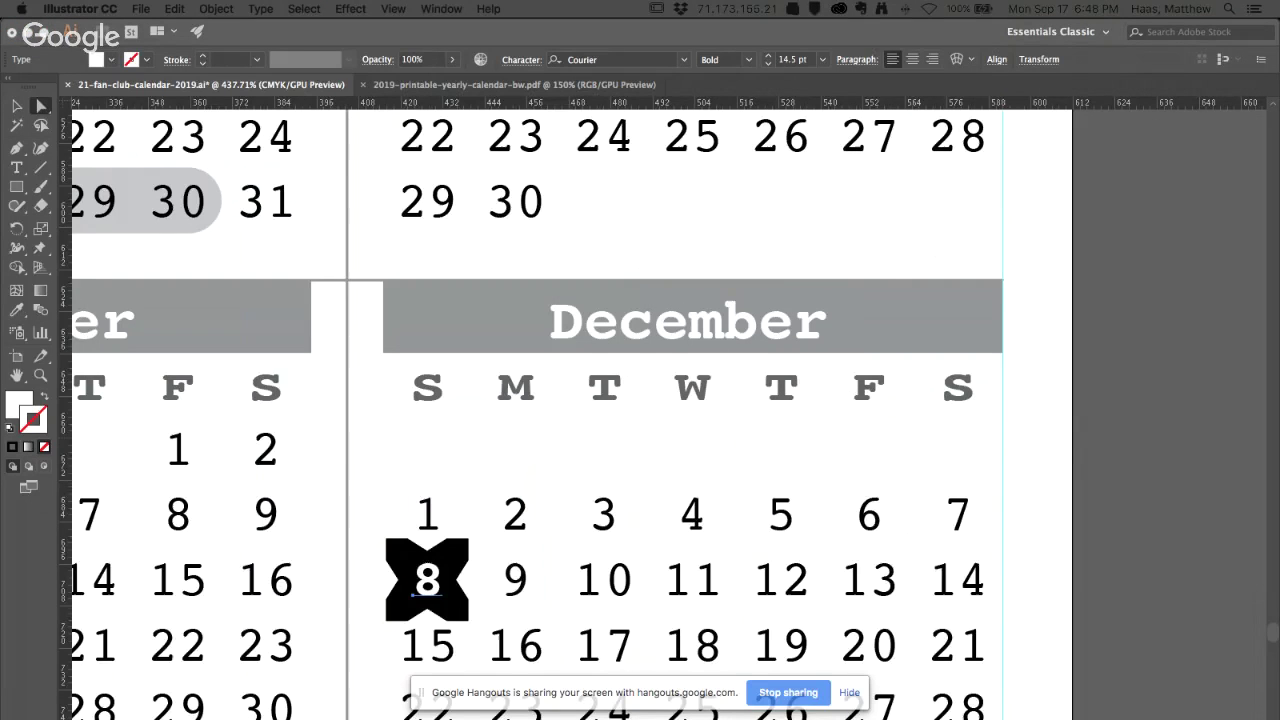